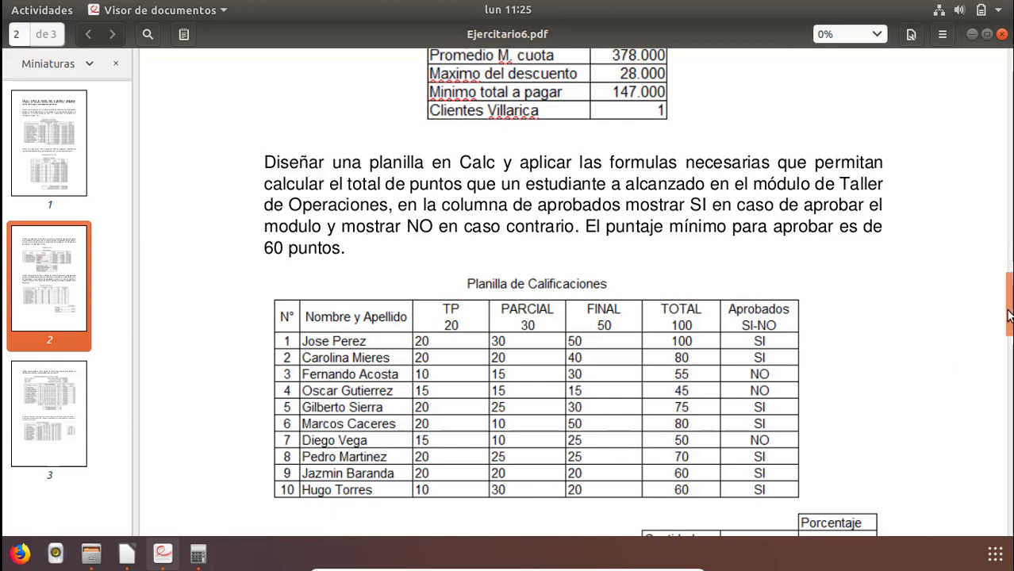
Review the Planilla de Calificaciones exercise in the PDF, then add a new sheet after Hoja3 in LibreOffice Calc.
{"action": "scroll", "coordinate": [1008, 335], "scroll_direction": "down", "scroll_amount": 3}
{"action": "scroll", "coordinate": [1007, 335], "scroll_direction": "down", "scroll_amount": 2}
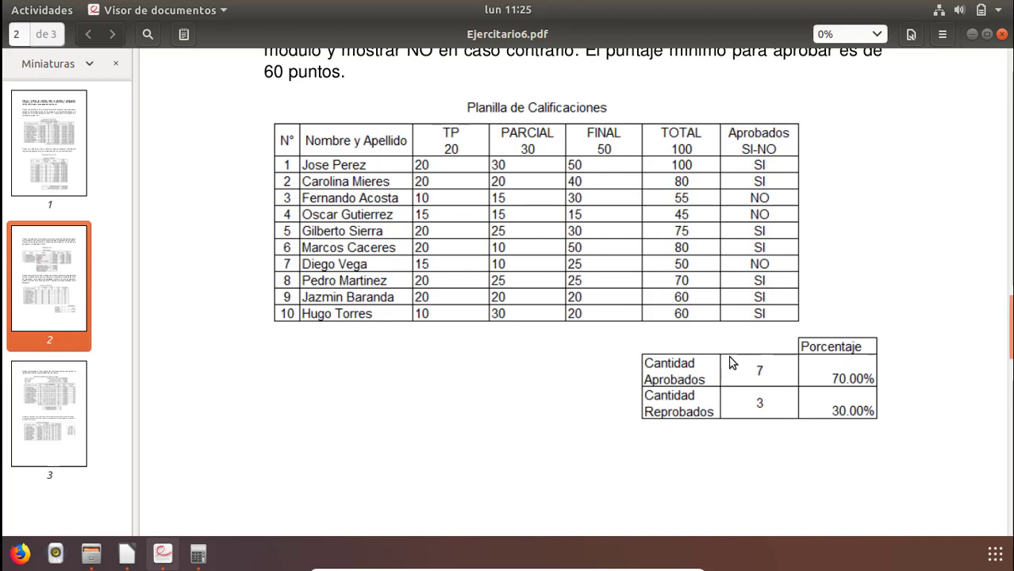
{"action": "left_click", "coordinate": [129, 552]}
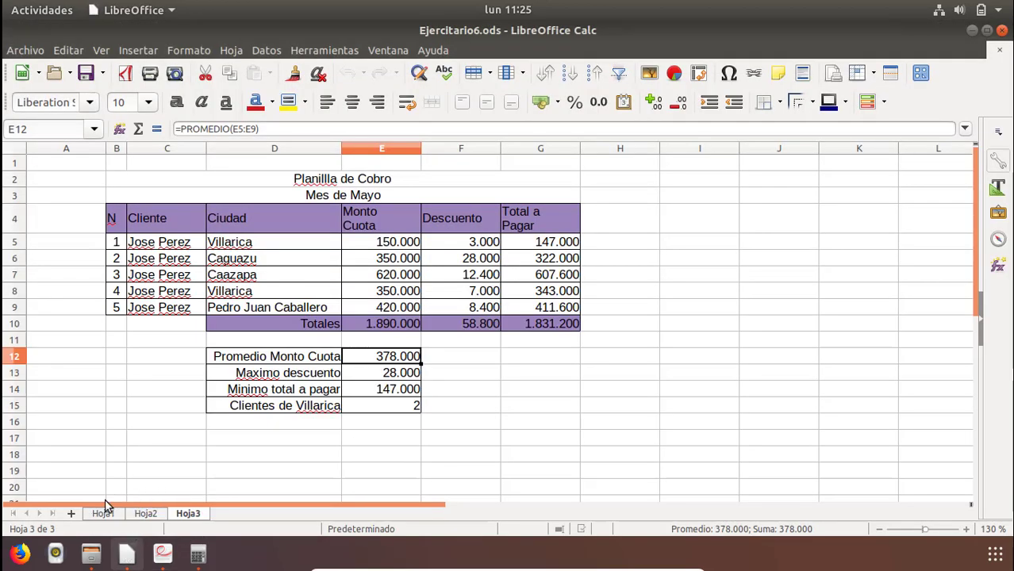
{"action": "left_click", "coordinate": [71, 514]}
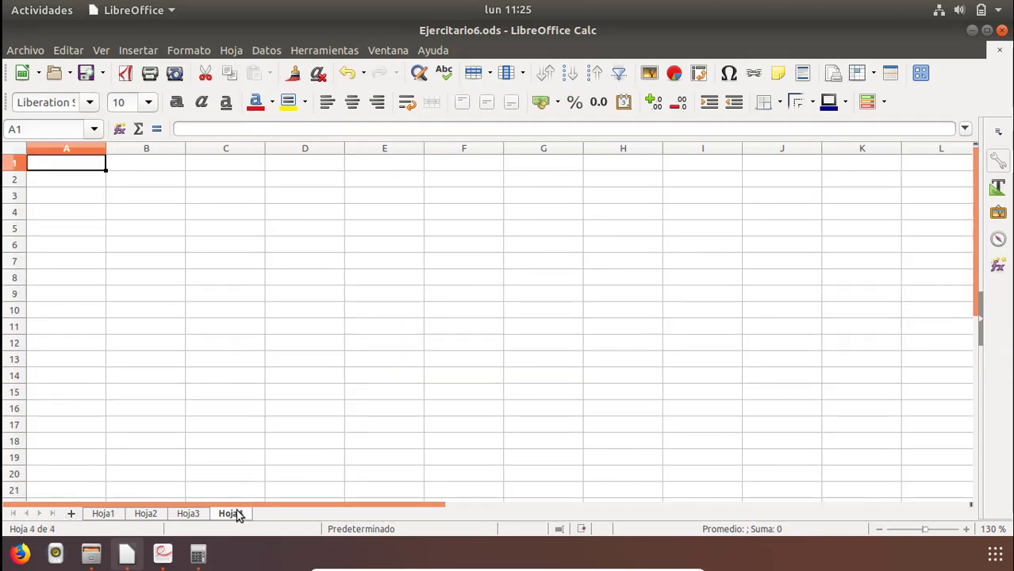
Enter the title "Planilla de calificaciones" in cell B2 of the new sheet, checking the PDF for the wording.
{"action": "left_click", "coordinate": [136, 181]}
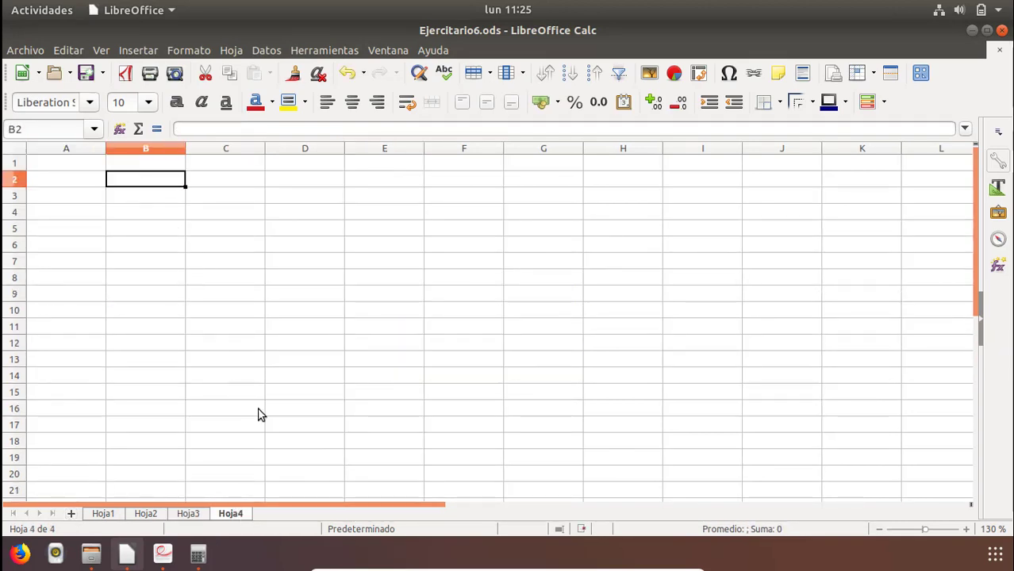
{"action": "left_click", "coordinate": [163, 555]}
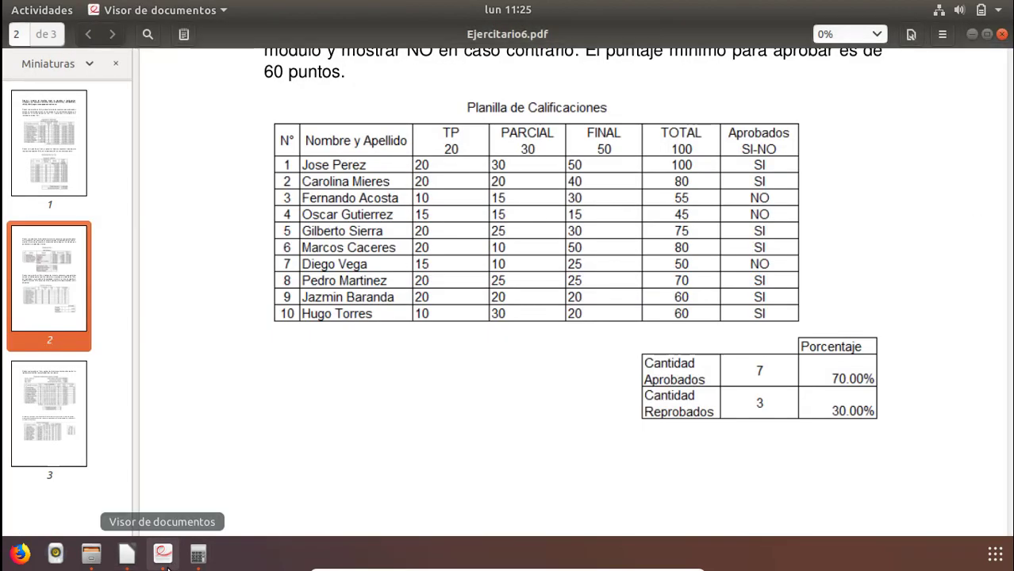
{"action": "left_click", "coordinate": [127, 554]}
{"action": "type", "text": "Pla"}
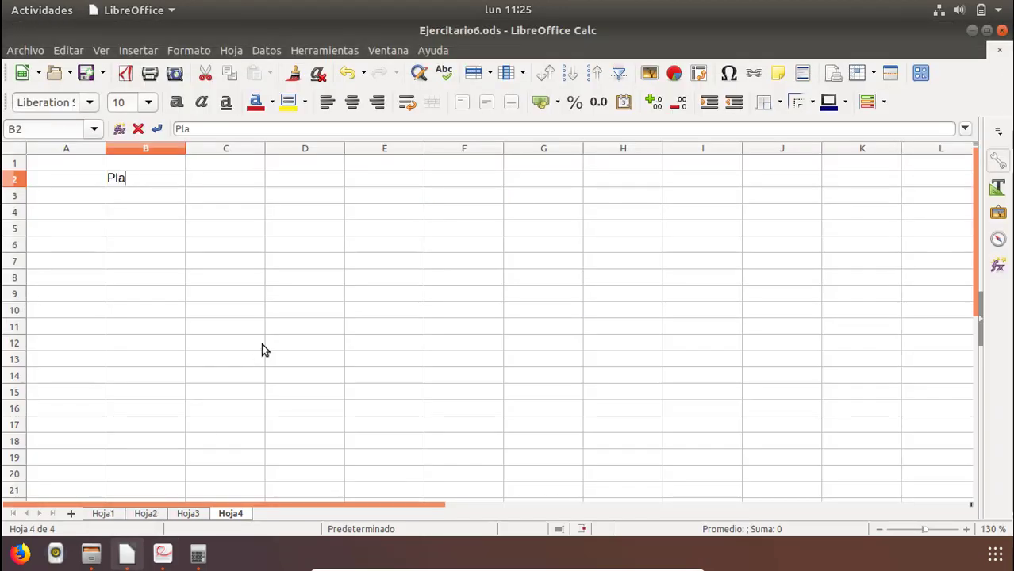
{"action": "type", "text": "nilla de c"}
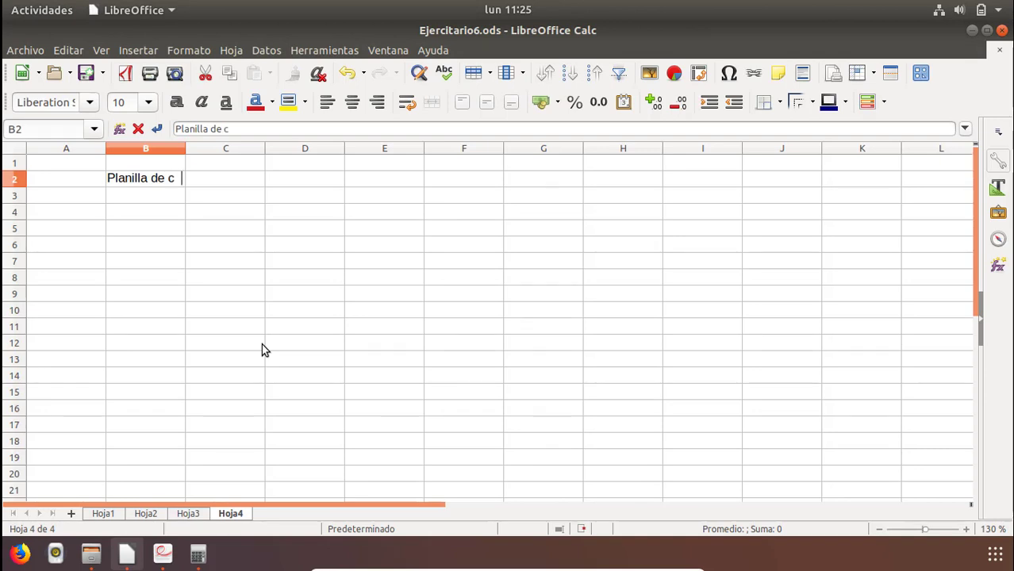
{"action": "type", "text": "alidificaciones"}
{"action": "key", "text": "Return"}
Check the table headings in the PDF exercise and enter the heading "N" in cell B3.
{"action": "key", "text": "alt+Tab"}
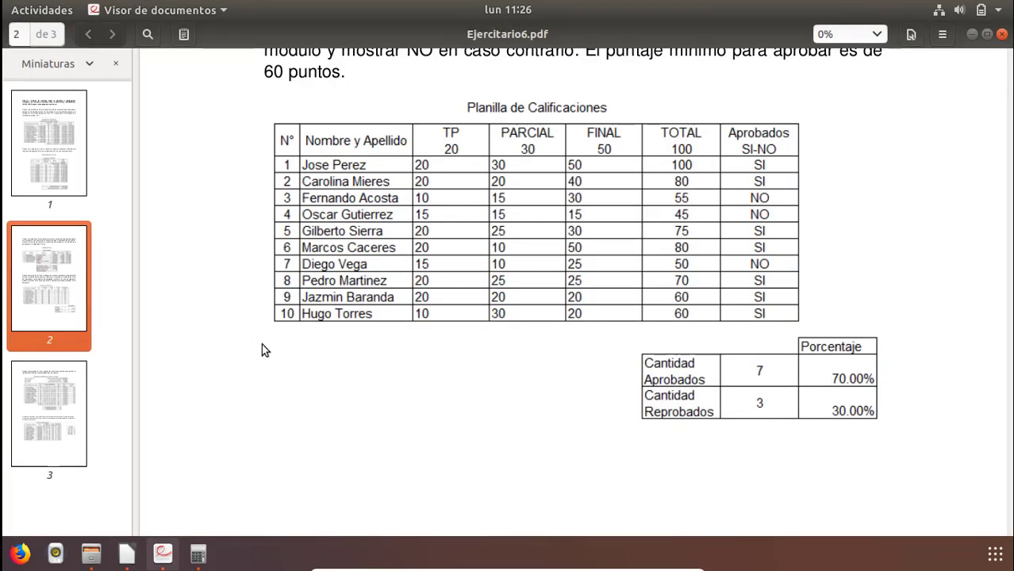
{"action": "key", "text": "alt+Tab"}
{"action": "type", "text": "N"}
{"action": "key", "text": "Return"}
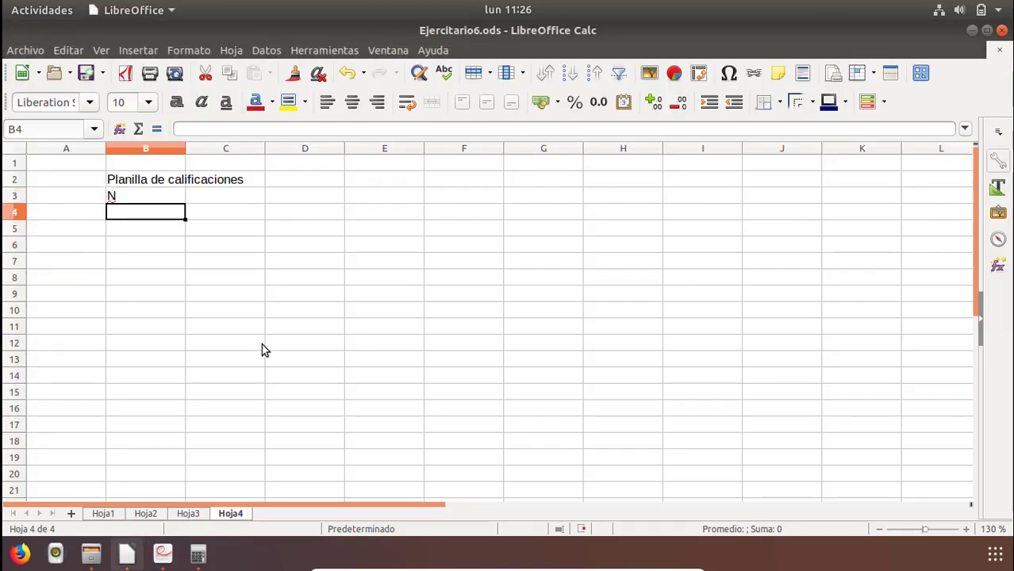
Enter the heading "Nombre y Apellido" in cell C3.
{"action": "key", "text": "Up"}
{"action": "key", "text": "Right"}
{"action": "type", "text": "Nombre "}
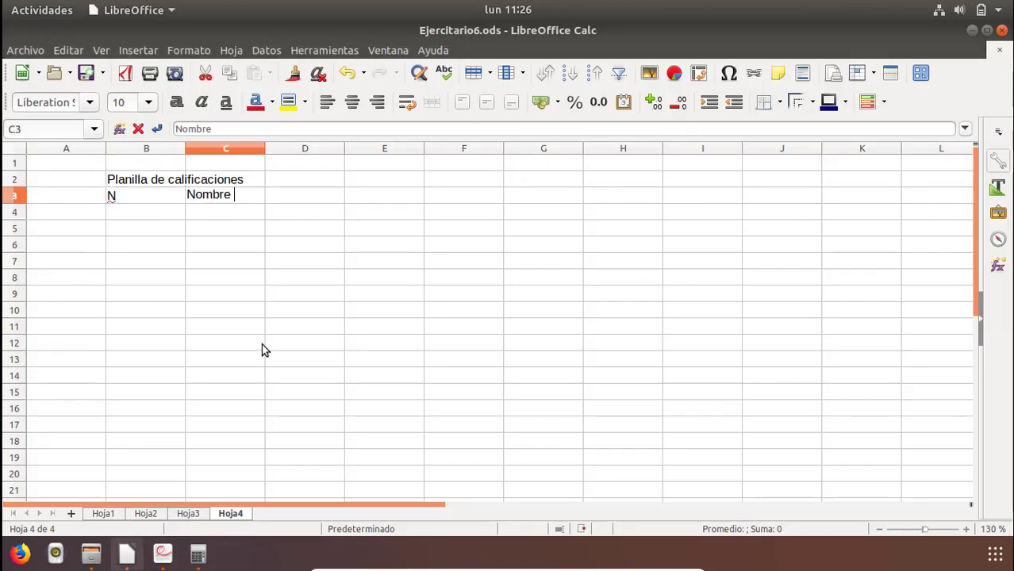
{"action": "type", "text": "y Apelli"}
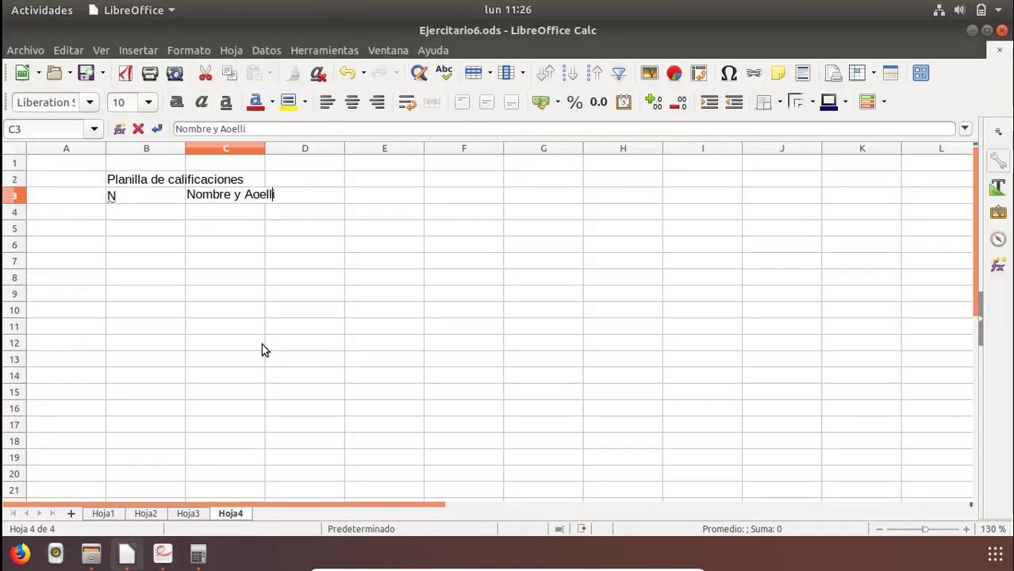
{"action": "key", "text": "BackSpace"}
{"action": "key", "text": "BackSpace"}
{"action": "key", "text": "BackSpace"}
{"action": "key", "text": "BackSpace"}
{"action": "type", "text": "o"}
{"action": "key", "text": "BackSpace"}
{"action": "type", "text": "pellido"}
{"action": "key", "text": "Return"}
Enter the heading "TP" with "20" on a second line in cell D3, following the PDF.
{"action": "key", "text": "Up"}
{"action": "key", "text": "Right"}
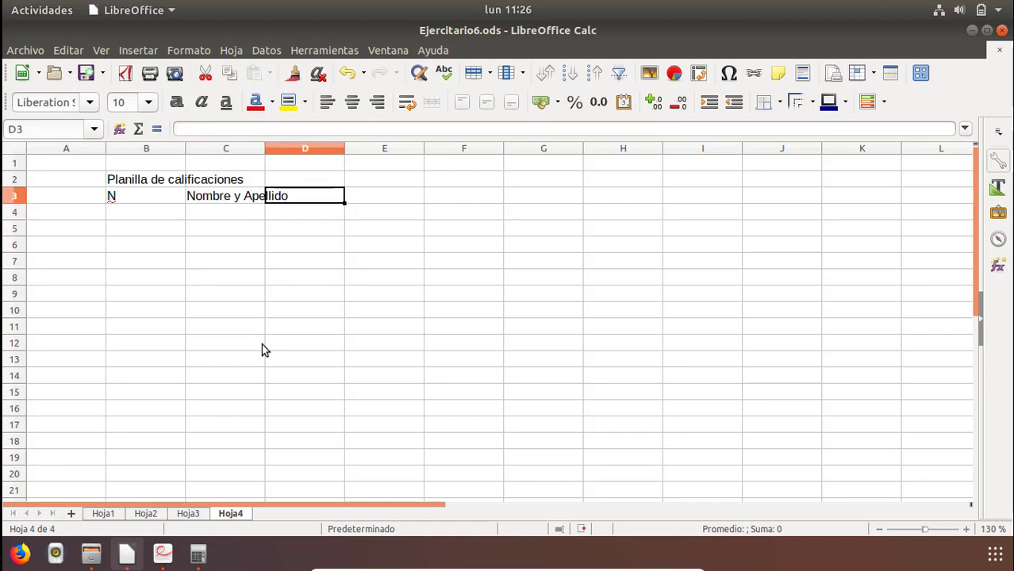
{"action": "key", "text": "alt+Tab"}
{"action": "key", "text": "alt+Tab"}
{"action": "type", "text": "TP"}
{"action": "key", "text": "ctrl+Return"}
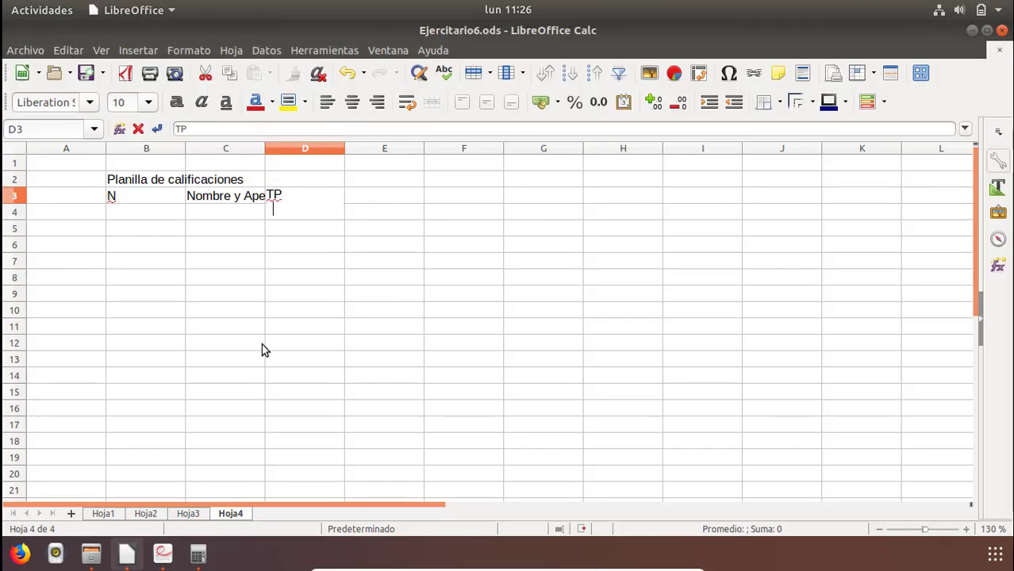
{"action": "type", "text": "20"}
{"action": "key", "text": "Return"}
Enter the heading "PARCIAL" with "30" on a second line in cell E3, following the PDF.
{"action": "key", "text": "Right"}
{"action": "key", "text": "Up"}
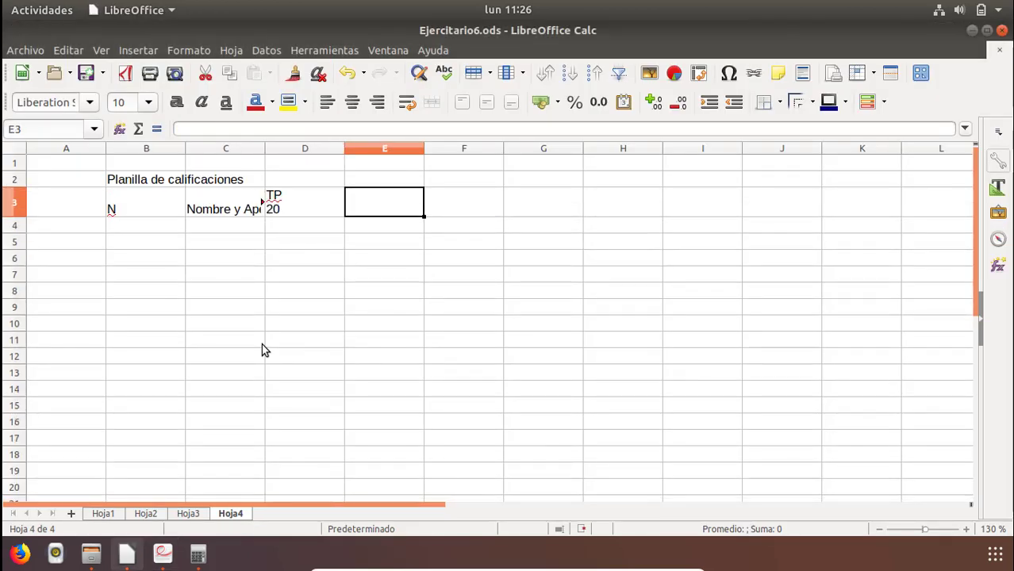
{"action": "key", "text": "alt+Tab"}
{"action": "key", "text": "alt+Tab"}
{"action": "type", "text": "PARC"}
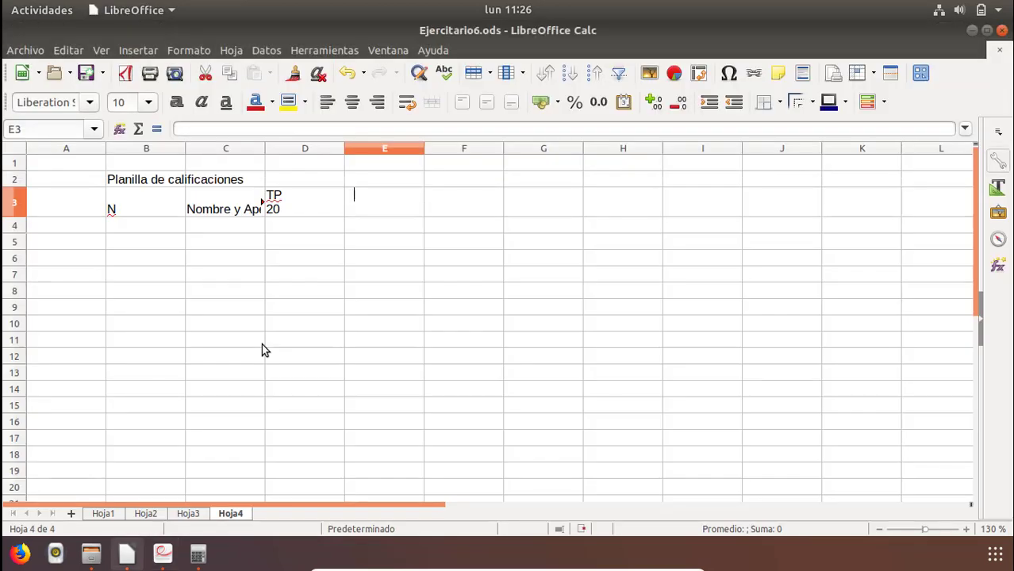
{"action": "type", "text": "IA"}
{"action": "key", "text": "ctrl+Return"}
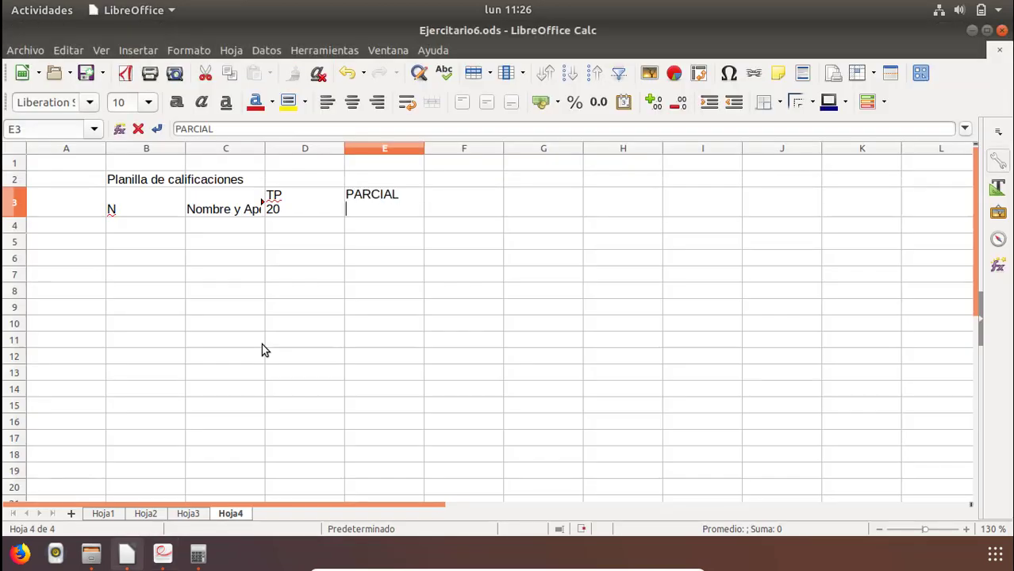
{"action": "type", "text": "30"}
{"action": "key", "text": "Return"}
Enter the heading "FINAL" with "50" on a second line in cell F3.
{"action": "key", "text": "Right"}
{"action": "key", "text": "Up"}
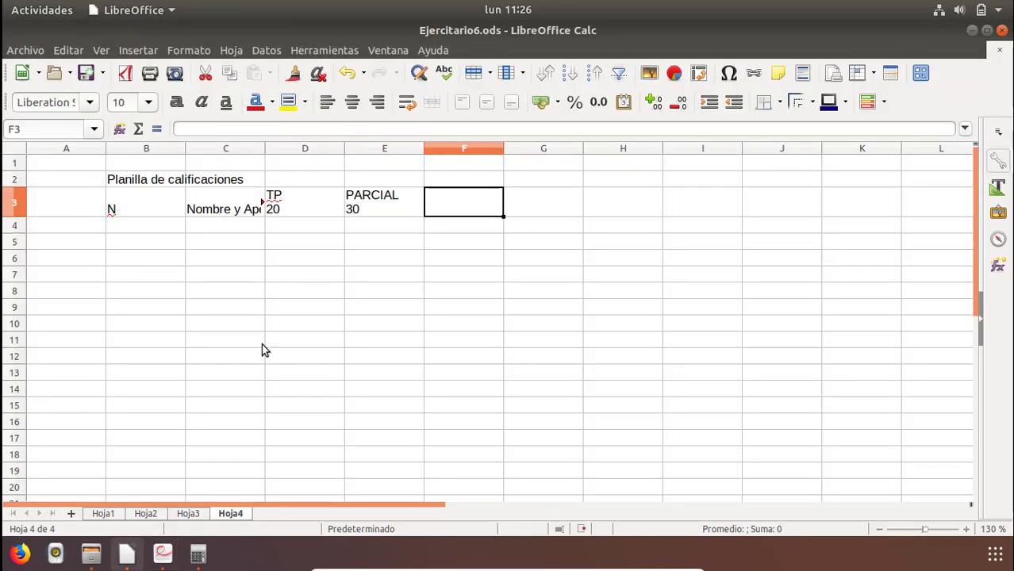
{"action": "type", "text": "FINAL "}
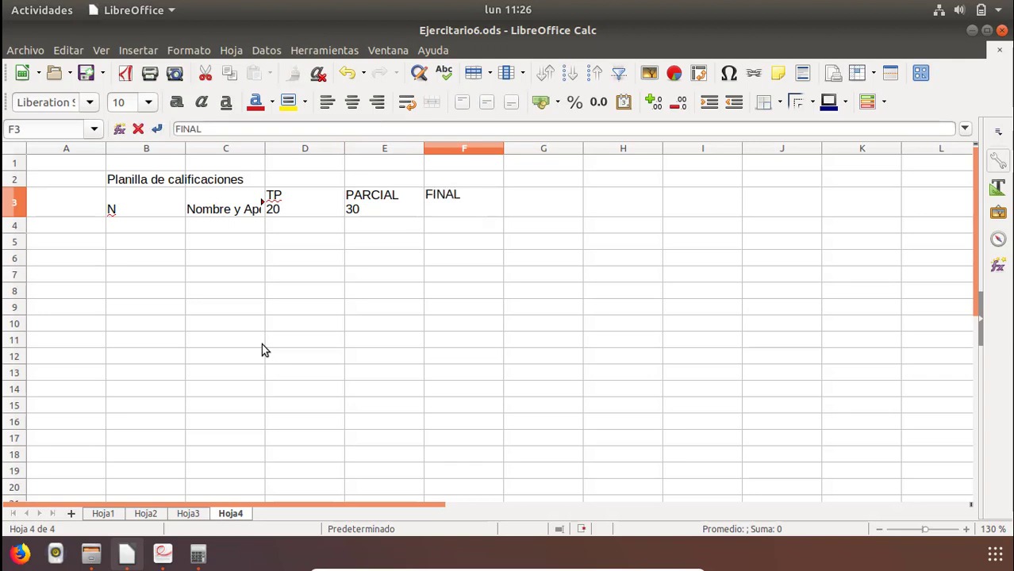
{"action": "type", "text": "50"}
{"action": "key", "text": "Tab"}
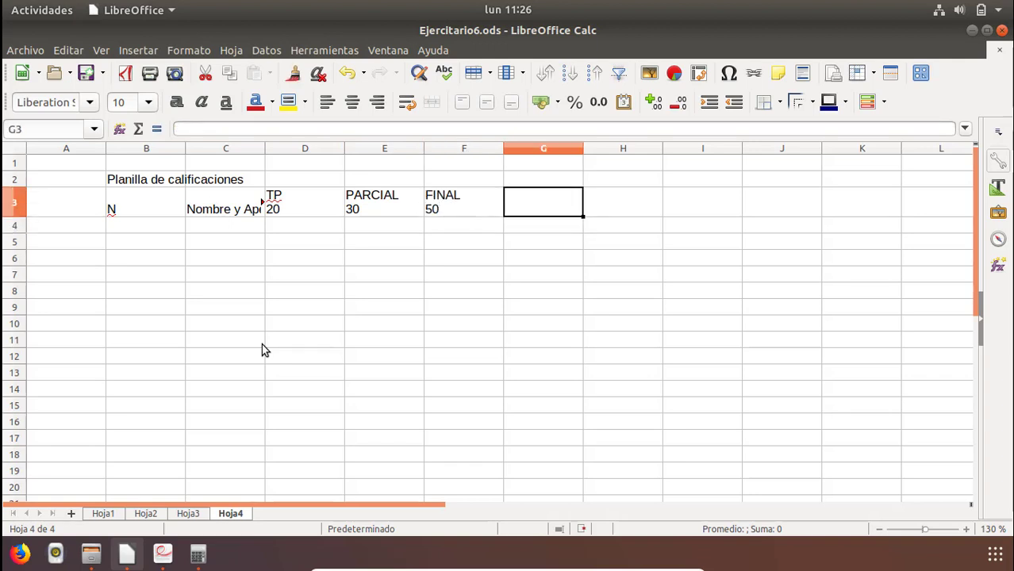
Enter the heading "TOTAL" with "100" on a second line in cell G3, checking it against the PDF.
{"action": "type", "text": "TOTAL"}
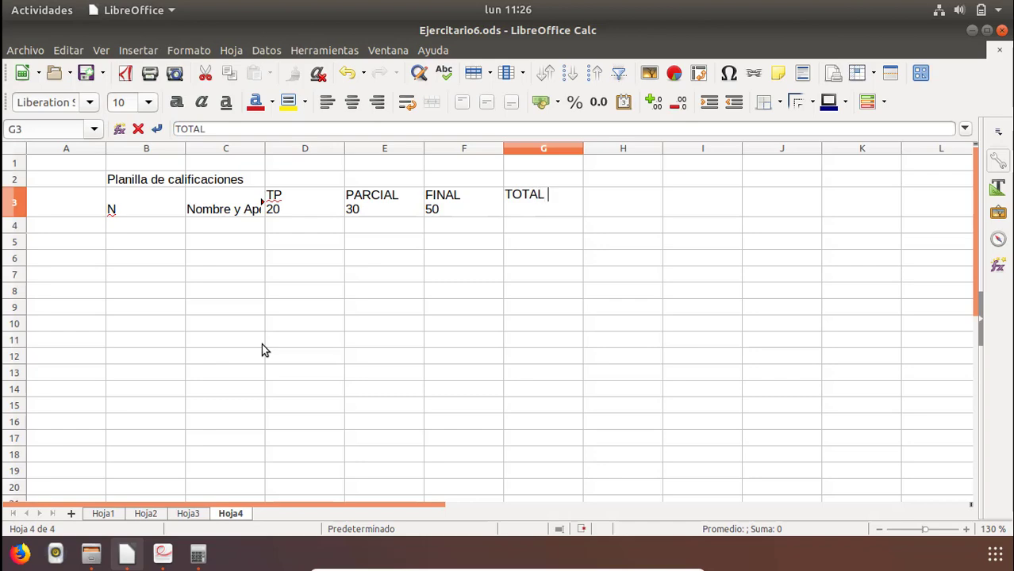
{"action": "type", "text": " PI"}
{"action": "key", "text": "alt+Tab"}
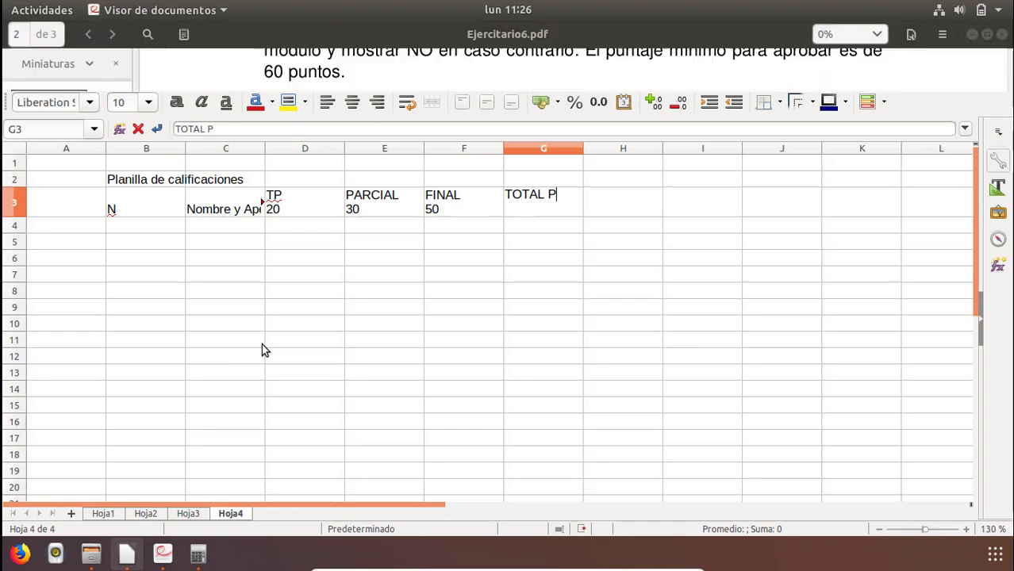
{"action": "key", "text": "alt+Tab"}
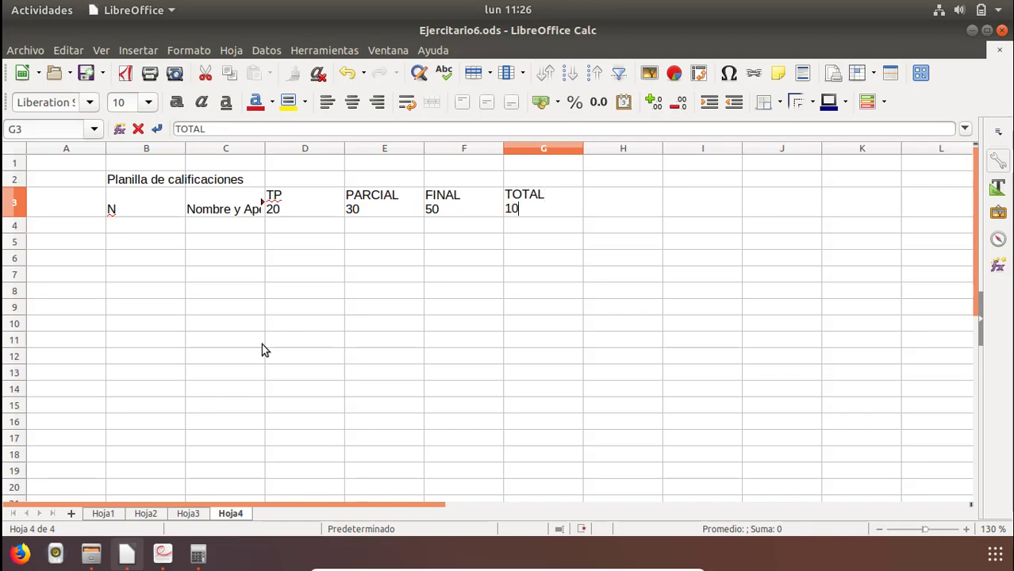
{"action": "type", "text": "100"}
{"action": "key", "text": "Return"}
Enter the heading "Aprovados" with "SI-NO" on a second line in cell H3, checking it against the PDF.
{"action": "key", "text": "Up"}
{"action": "key", "text": "Right"}
{"action": "key", "text": "alt+Tab"}
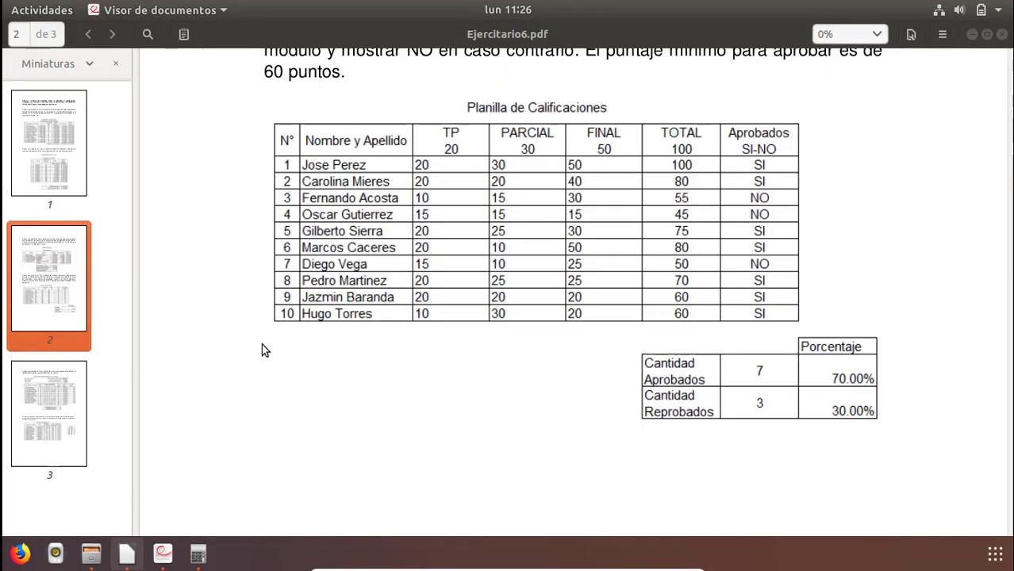
{"action": "key", "text": "alt+Tab"}
{"action": "type", "text": "Ao"}
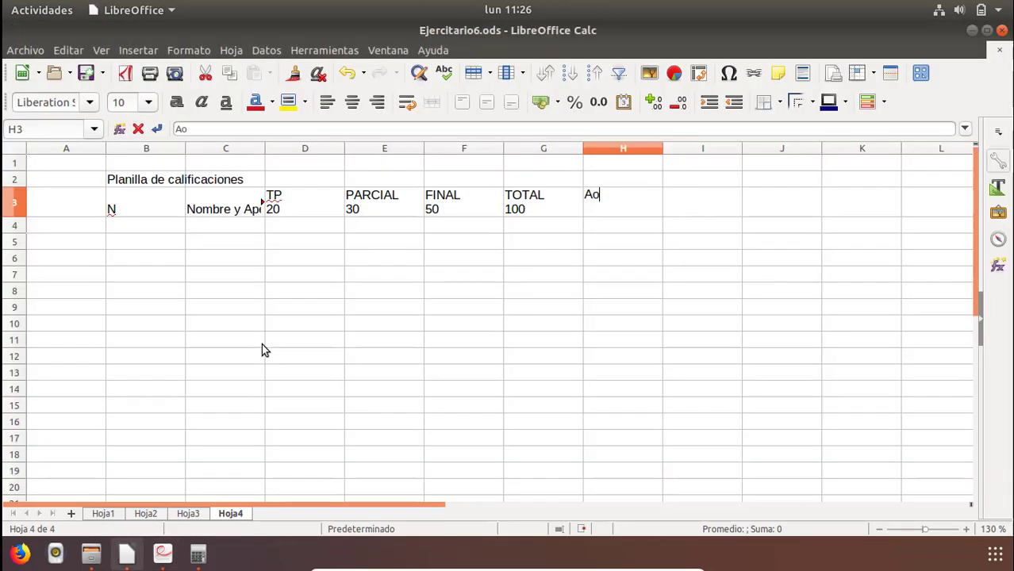
{"action": "key", "text": "BackSpace"}
{"action": "type", "text": "provad"}
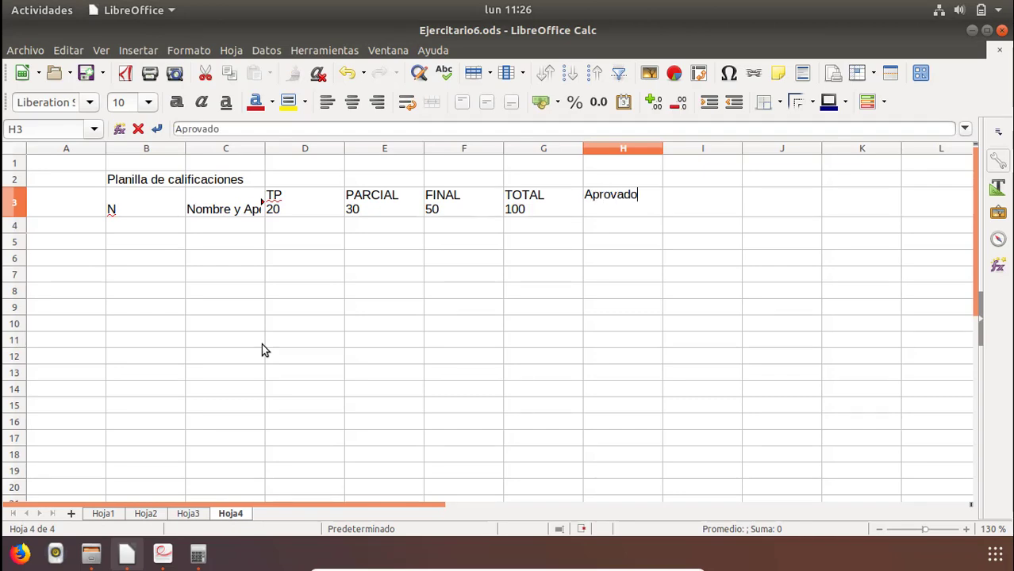
{"action": "key", "text": "alt+Tab"}
{"action": "key", "text": "alt+Tab"}
{"action": "key", "text": "Return"}
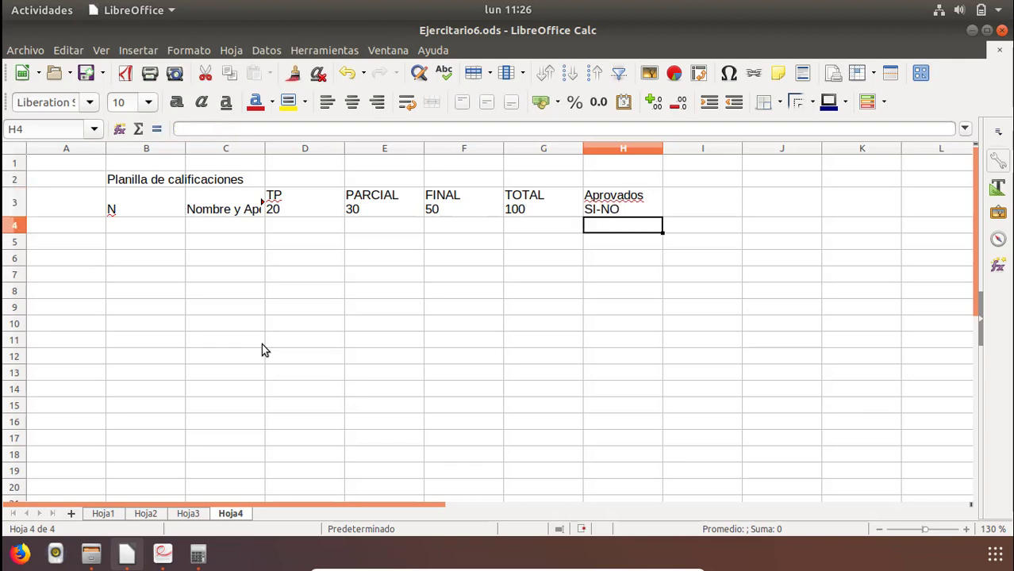
Widen column C so the whole "Nombre y Apellido" heading fits inside its cell.
{"action": "left_click", "coordinate": [238, 206]}
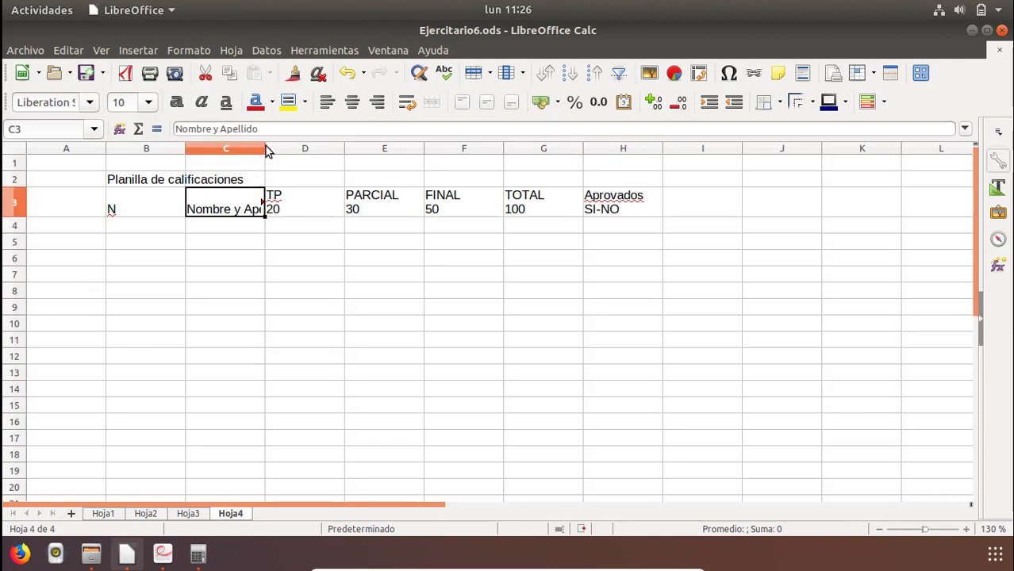
{"action": "left_click_drag", "start_coordinate": [266, 151], "coordinate": [331, 159]}
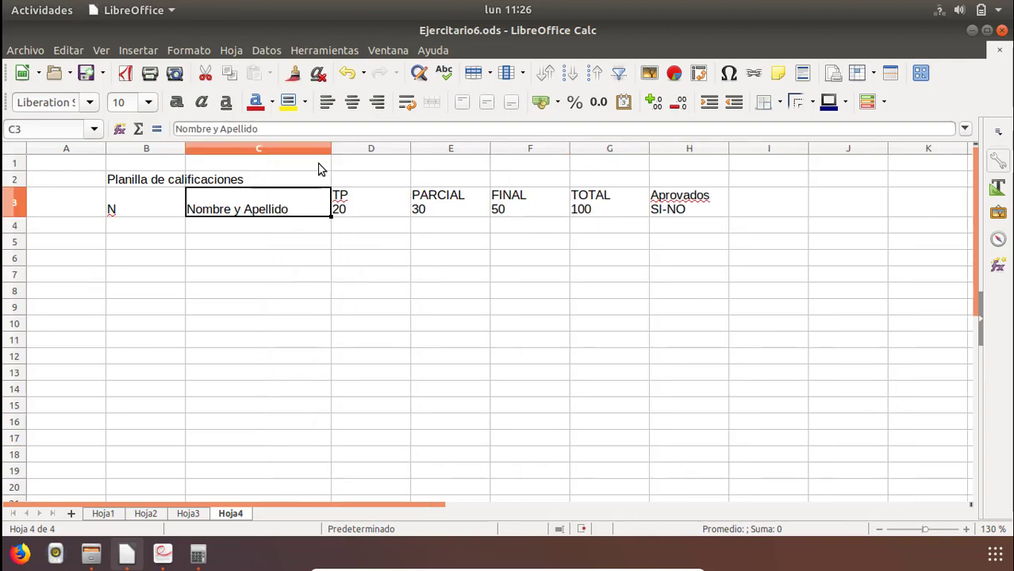
{"action": "left_click", "coordinate": [373, 194]}
Center the header cells B3:H3 both vertically and horizontally.
{"action": "left_click_drag", "start_coordinate": [145, 199], "coordinate": [543, 231]}
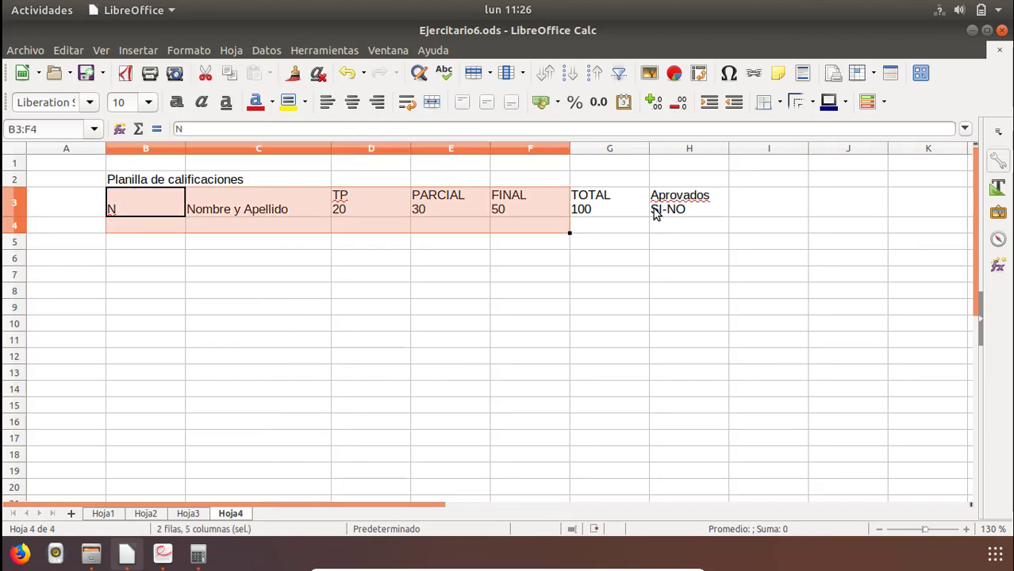
{"action": "left_click_drag", "start_coordinate": [655, 214], "coordinate": [680, 207]}
{"action": "left_click", "coordinate": [487, 103]}
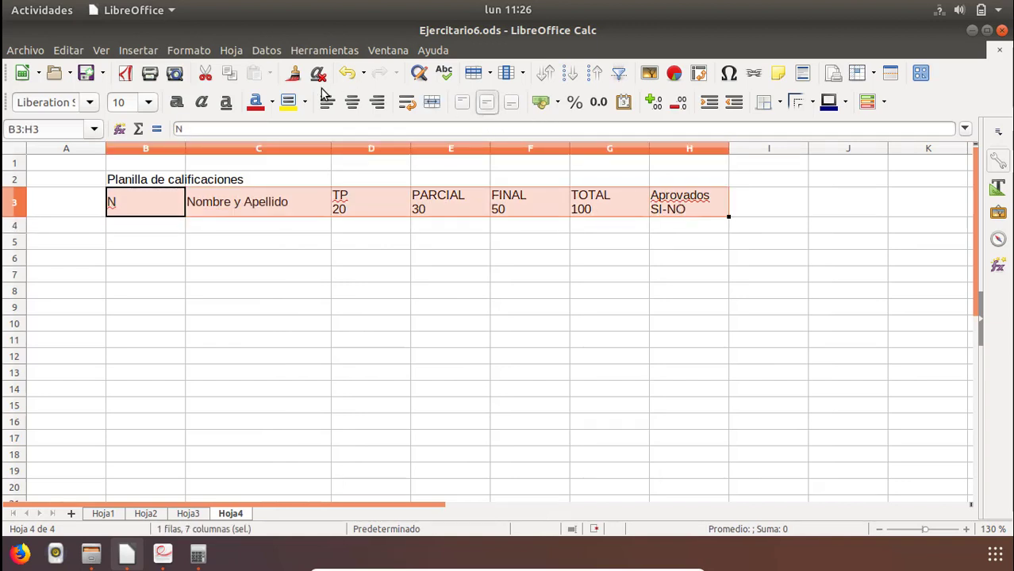
{"action": "left_click", "coordinate": [352, 102]}
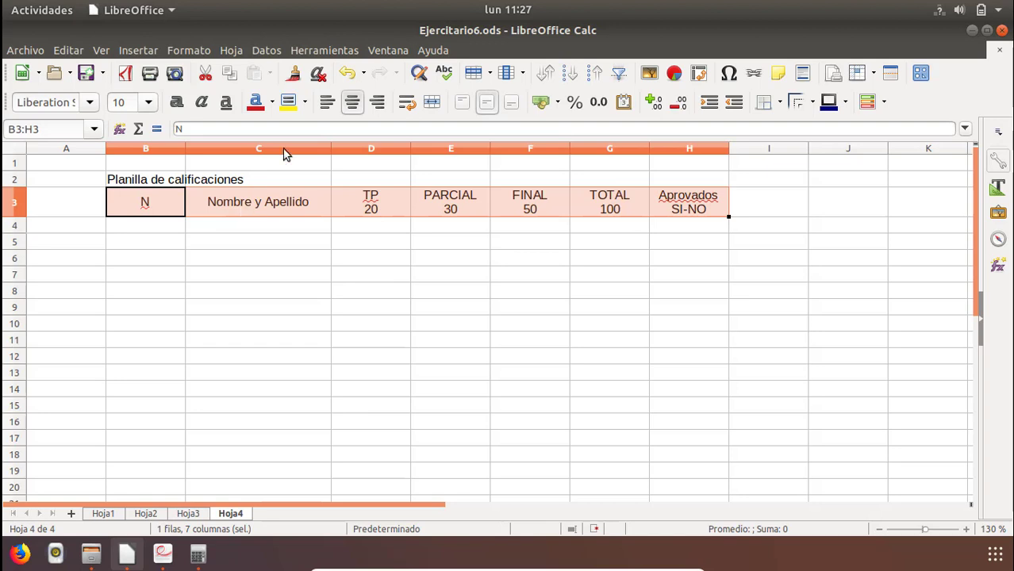
Fill the header cells B3:H3 with a light yellow background and add borders around every cell.
{"action": "left_click", "coordinate": [305, 102]}
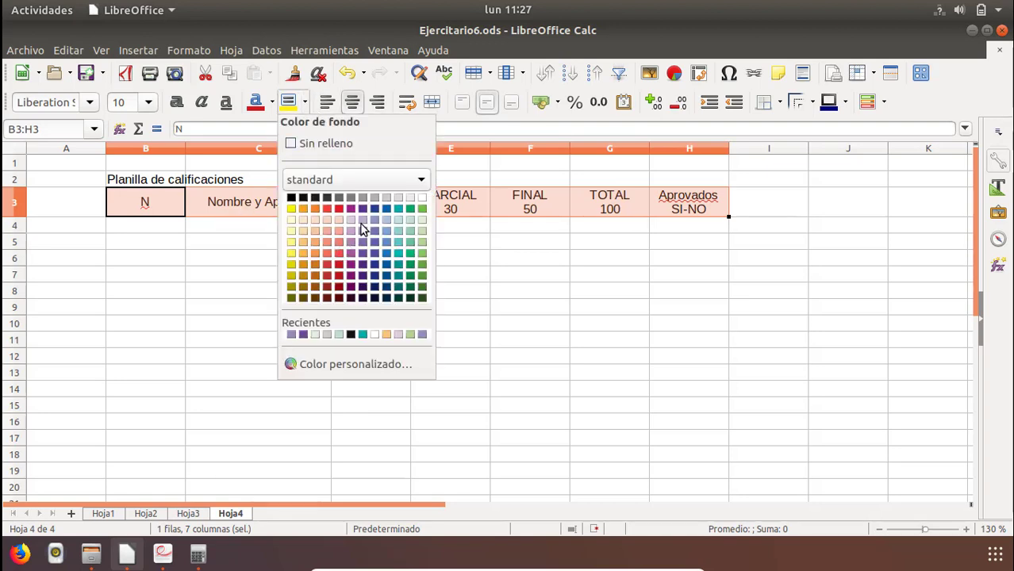
{"action": "left_click", "coordinate": [302, 231]}
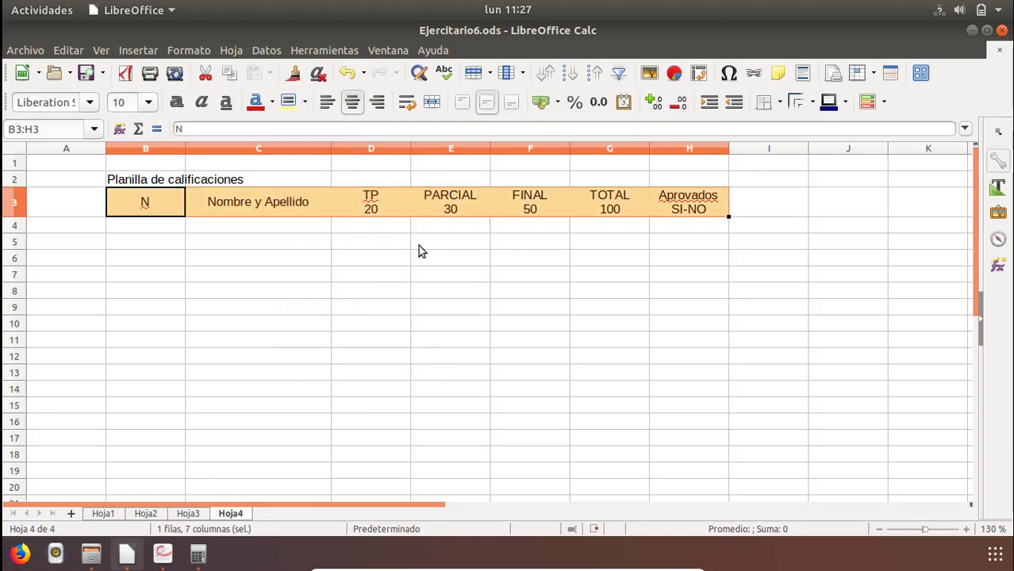
{"action": "left_click", "coordinate": [780, 102]}
{"action": "left_click", "coordinate": [822, 178]}
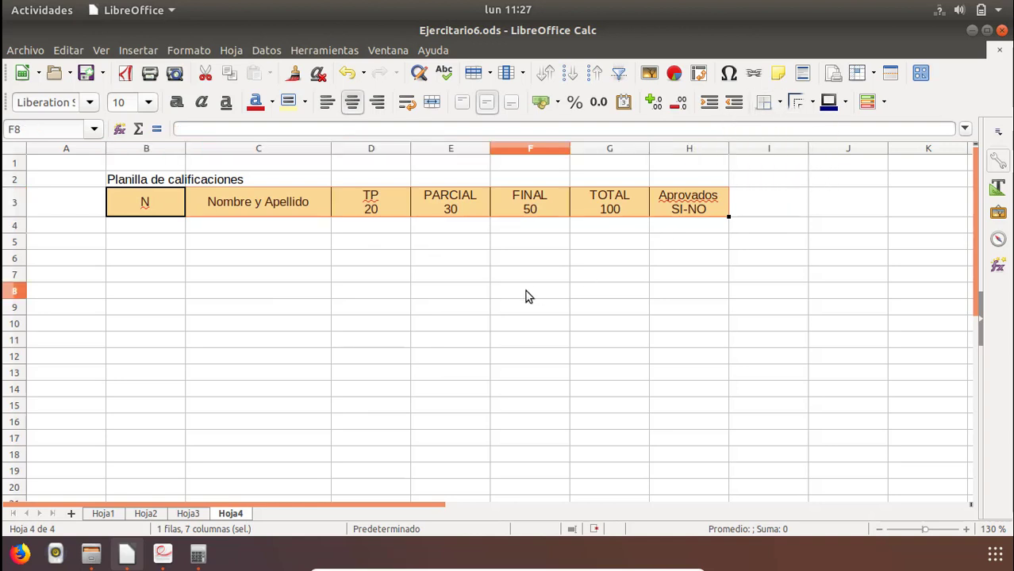
{"action": "left_click", "coordinate": [528, 295]}
Narrow column B around its "N" heading and fill cells B4:B13 with the numbers 1 to 10.
{"action": "left_click", "coordinate": [157, 197]}
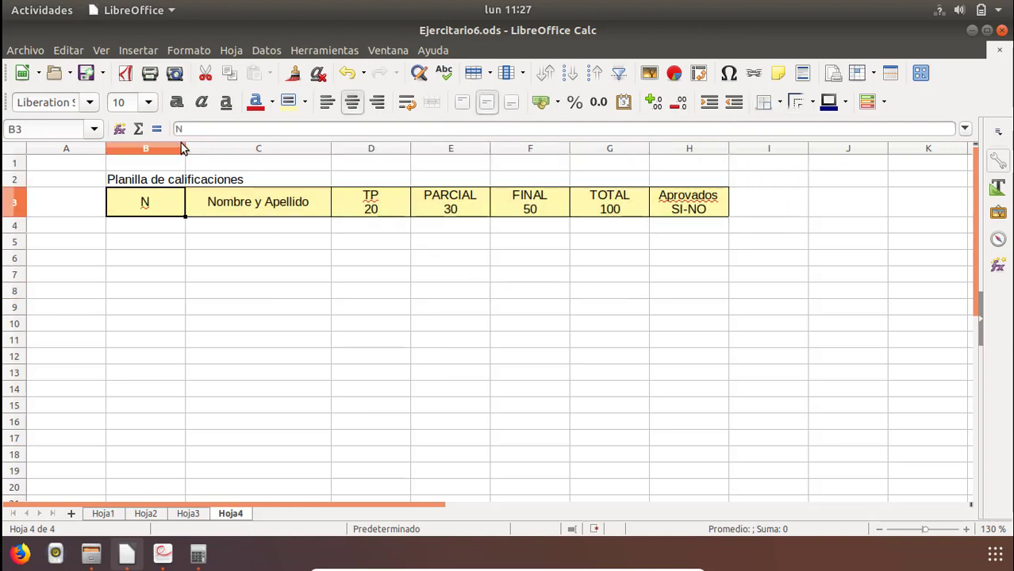
{"action": "left_click_drag", "start_coordinate": [185, 149], "coordinate": [136, 154]}
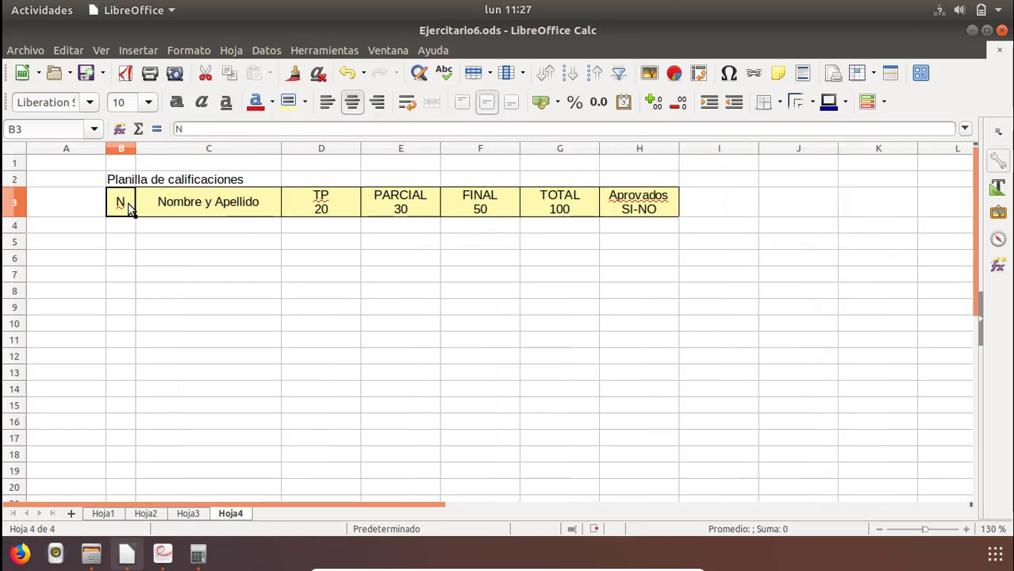
{"action": "left_click", "coordinate": [119, 230]}
{"action": "key", "text": "alt+Tab"}
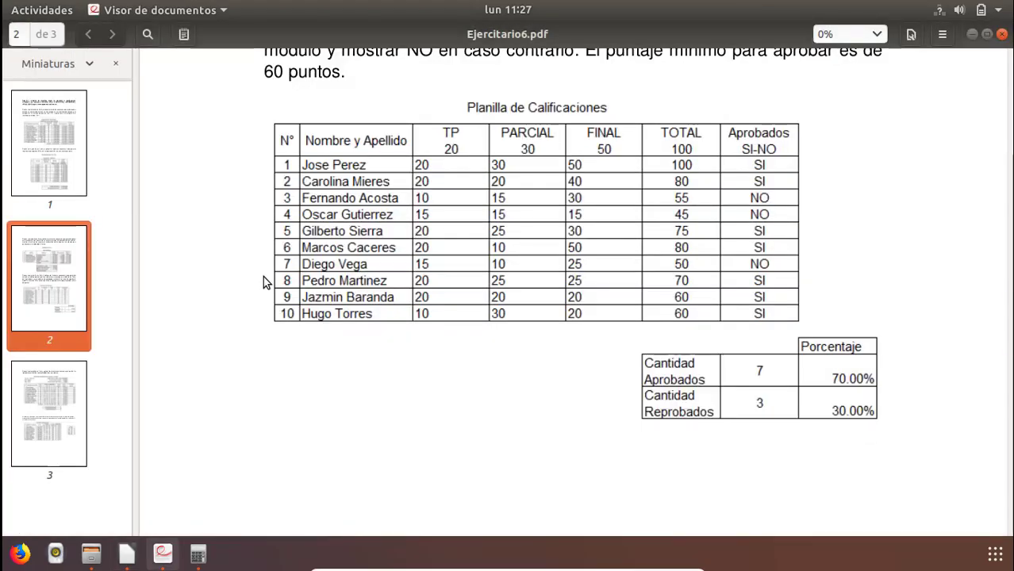
{"action": "key", "text": "alt+Tab"}
{"action": "type", "text": "1"}
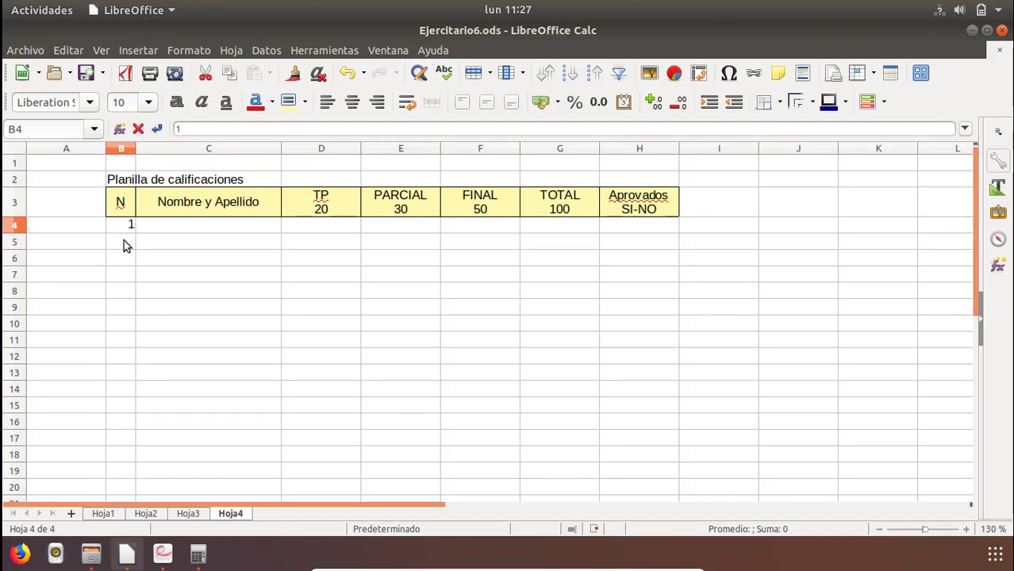
{"action": "key", "text": "Return"}
{"action": "type", "text": "2"}
{"action": "key", "text": "BackSpace"}
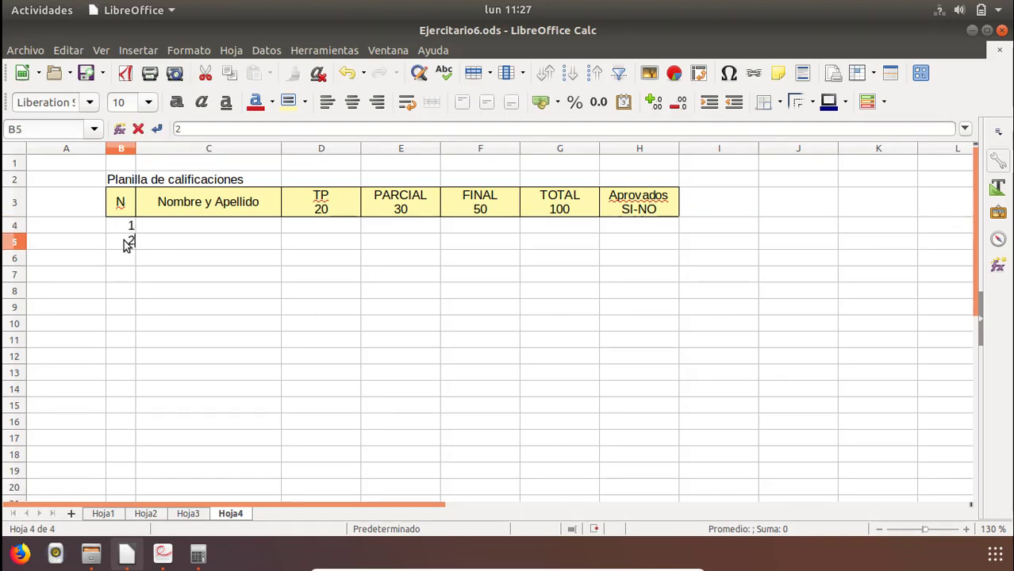
{"action": "left_click", "coordinate": [154, 242]}
{"action": "left_click_drag", "start_coordinate": [122, 228], "coordinate": [148, 384]}
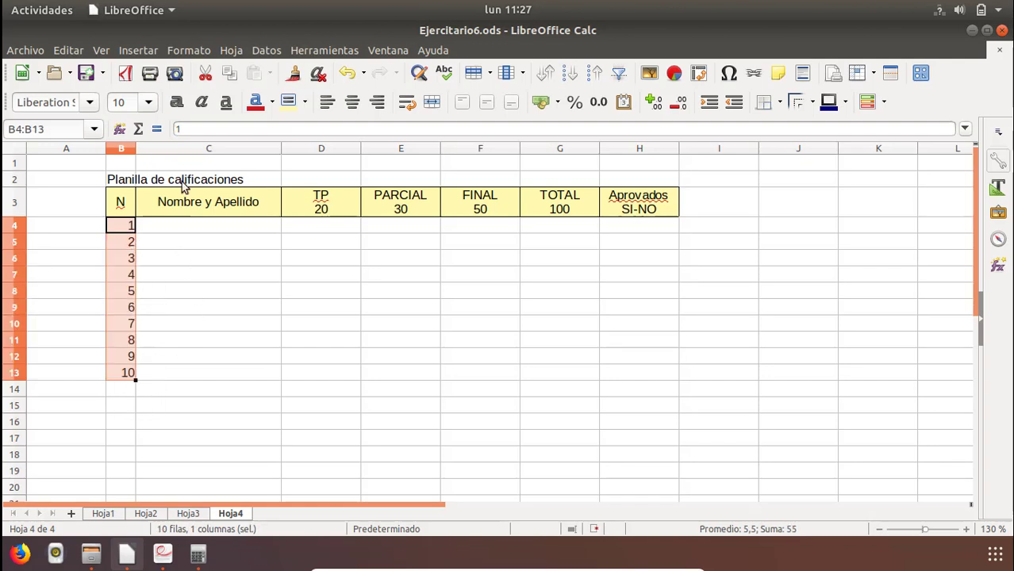
Center the row numbers in B4:B13 horizontally and narrow column B slightly more.
{"action": "left_click", "coordinate": [352, 102]}
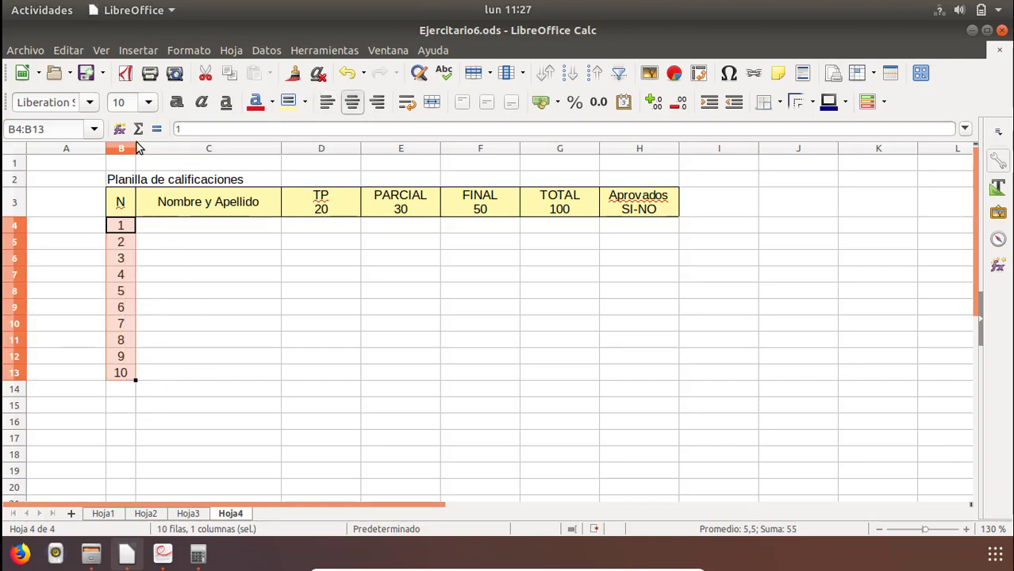
{"action": "left_click_drag", "start_coordinate": [136, 148], "coordinate": [130, 149]}
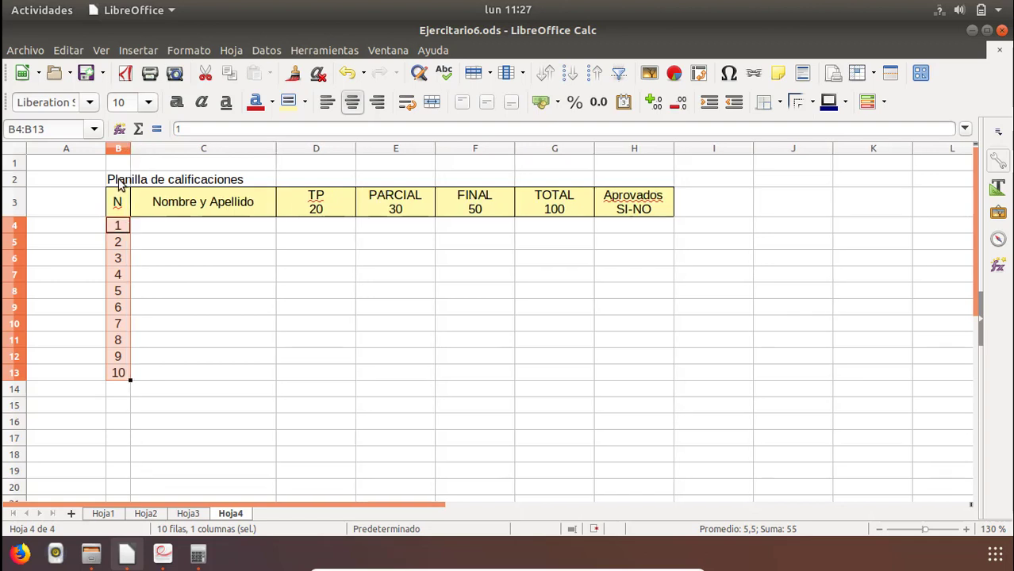
Merge and center the title "Planilla de calificaciones" across cells B2:H2.
{"action": "left_click", "coordinate": [121, 181]}
{"action": "left_click_drag", "start_coordinate": [433, 182], "coordinate": [618, 183]}
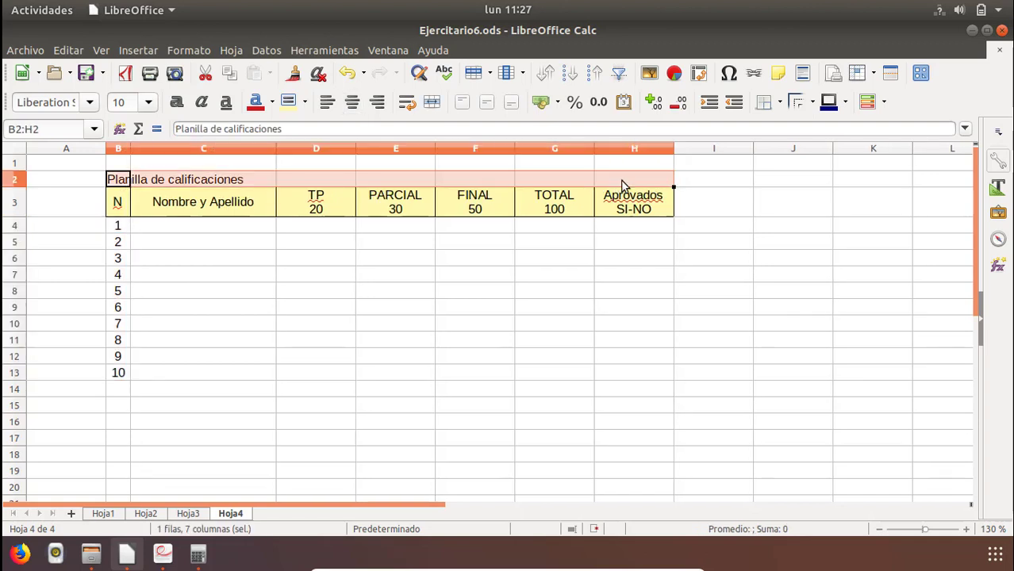
{"action": "left_click", "coordinate": [435, 103]}
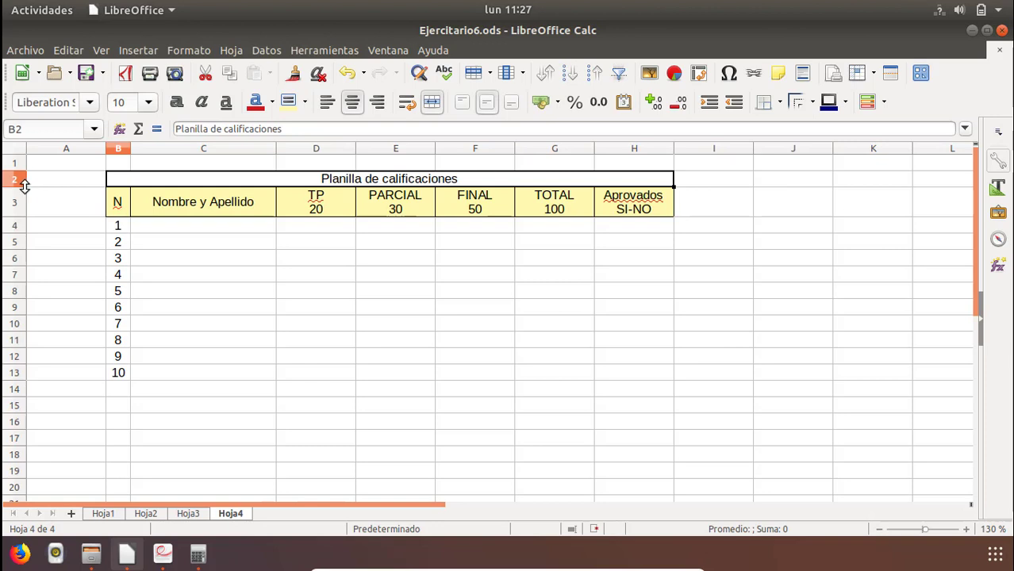
Increase the height of title row 2 and make the title bold.
{"action": "left_click_drag", "start_coordinate": [19, 189], "coordinate": [24, 202]}
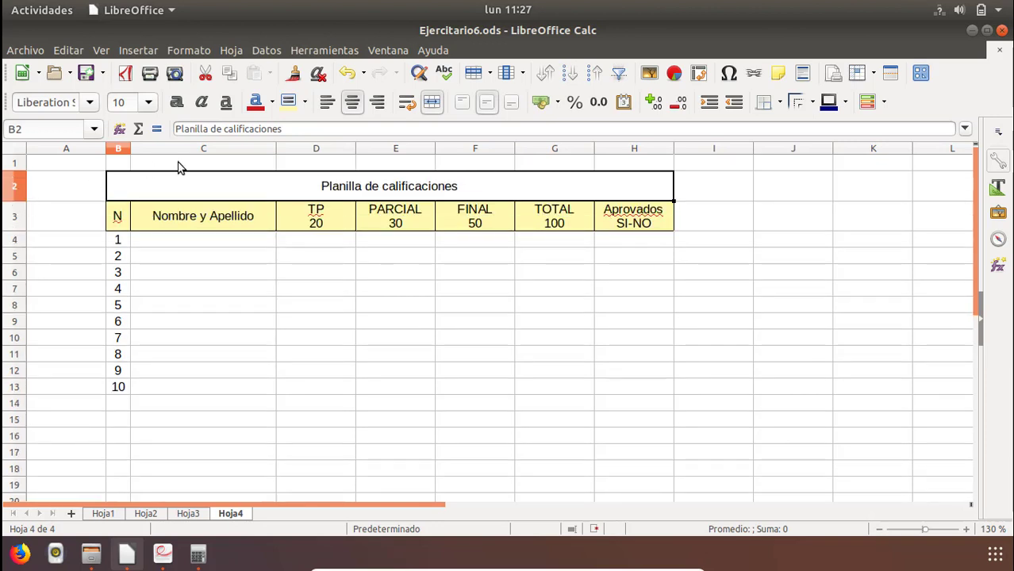
{"action": "left_click", "coordinate": [177, 101]}
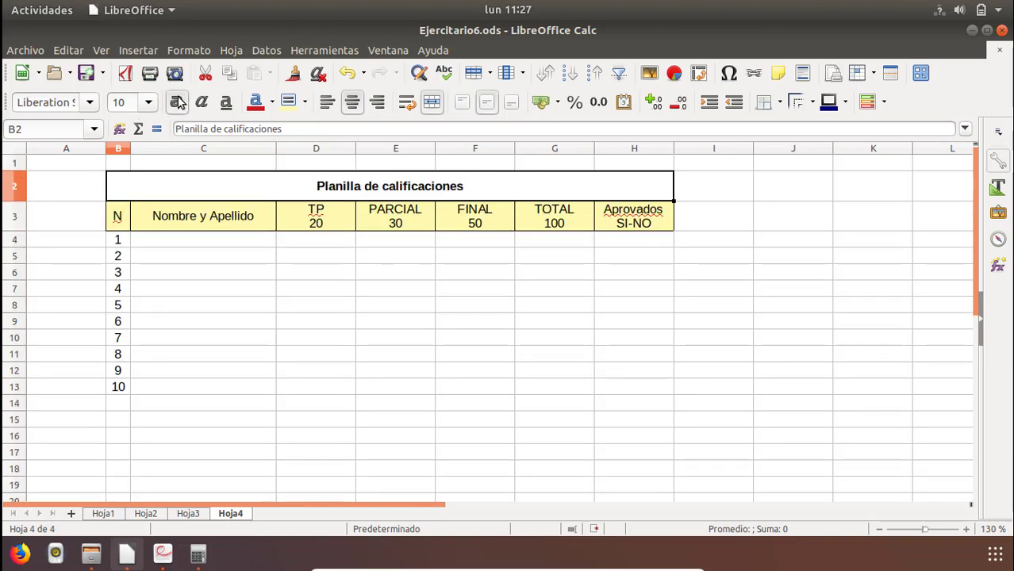
Try a light yellow font color on the title in row 2.
{"action": "left_click", "coordinate": [274, 107]}
{"action": "left_click", "coordinate": [256, 230]}
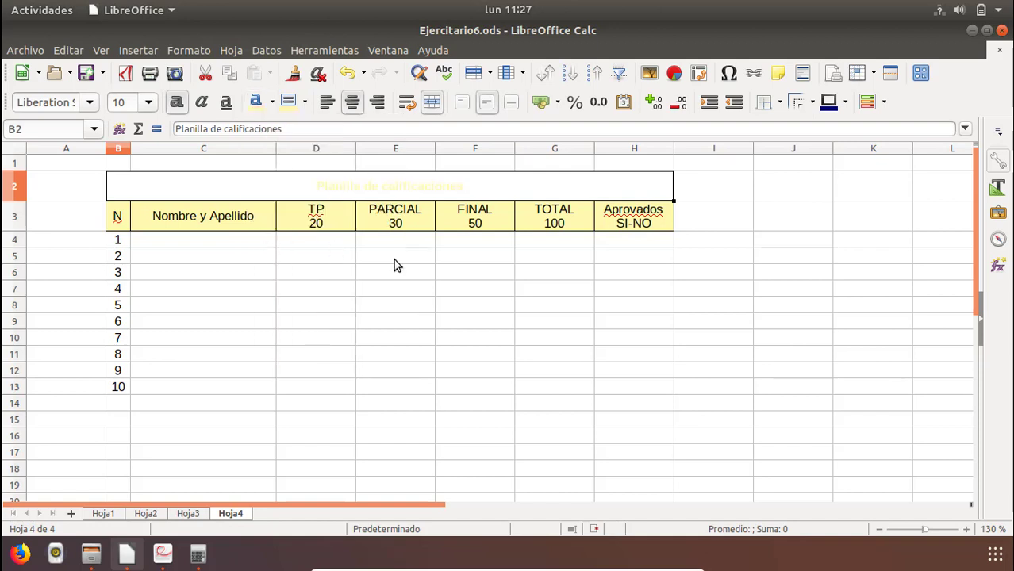
{"action": "left_click", "coordinate": [424, 271]}
{"action": "left_click", "coordinate": [379, 167]}
{"action": "left_click", "coordinate": [359, 208]}
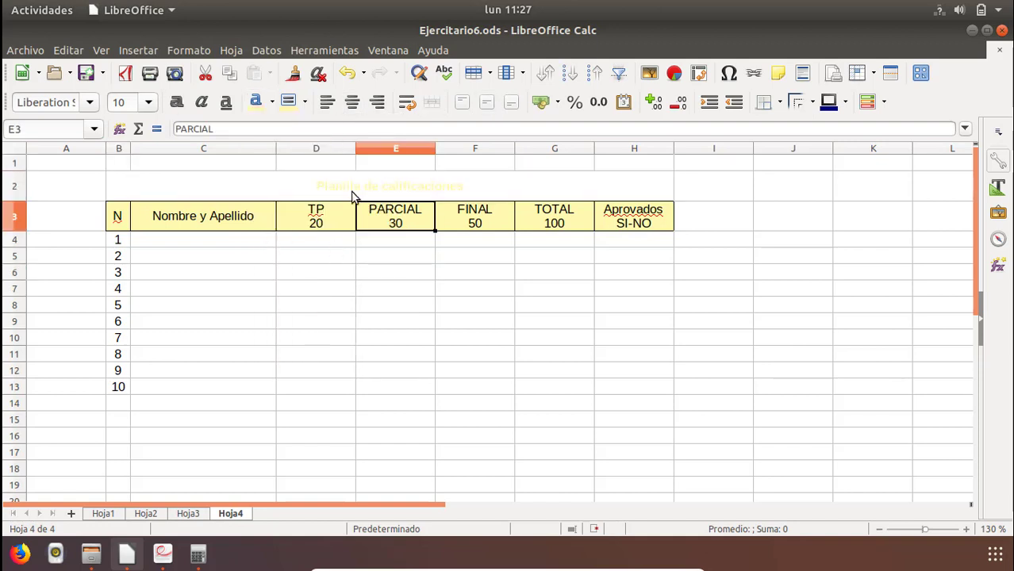
Set the font color of the title "Planilla de calificaciones" to red.
{"action": "left_click", "coordinate": [354, 197]}
{"action": "left_click", "coordinate": [272, 102]}
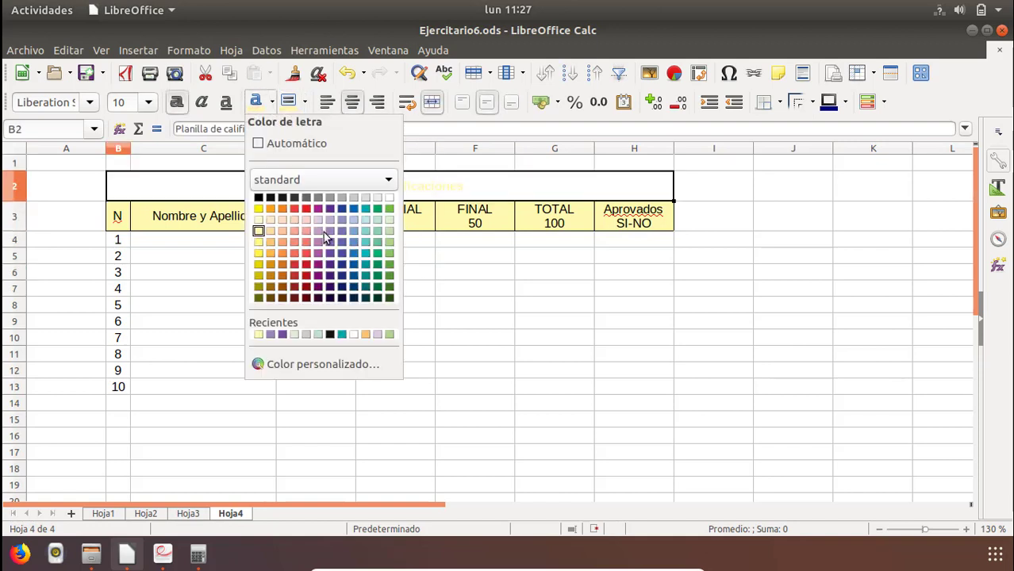
{"action": "left_click", "coordinate": [305, 208]}
{"action": "left_click", "coordinate": [381, 304]}
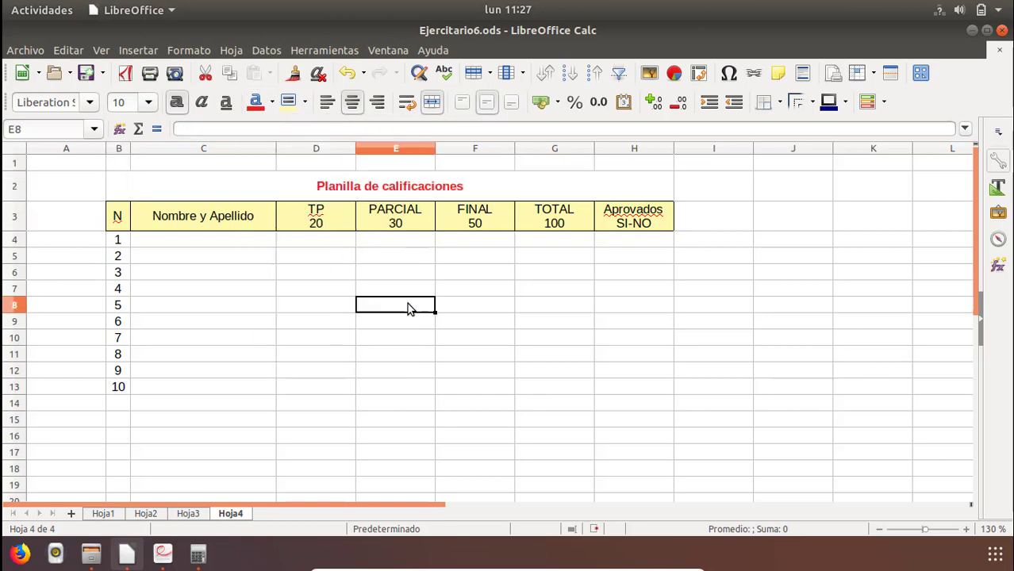
Enter the first student's full name from the PDF in cell C4.
{"action": "left_click", "coordinate": [172, 259]}
{"action": "left_click", "coordinate": [125, 240]}
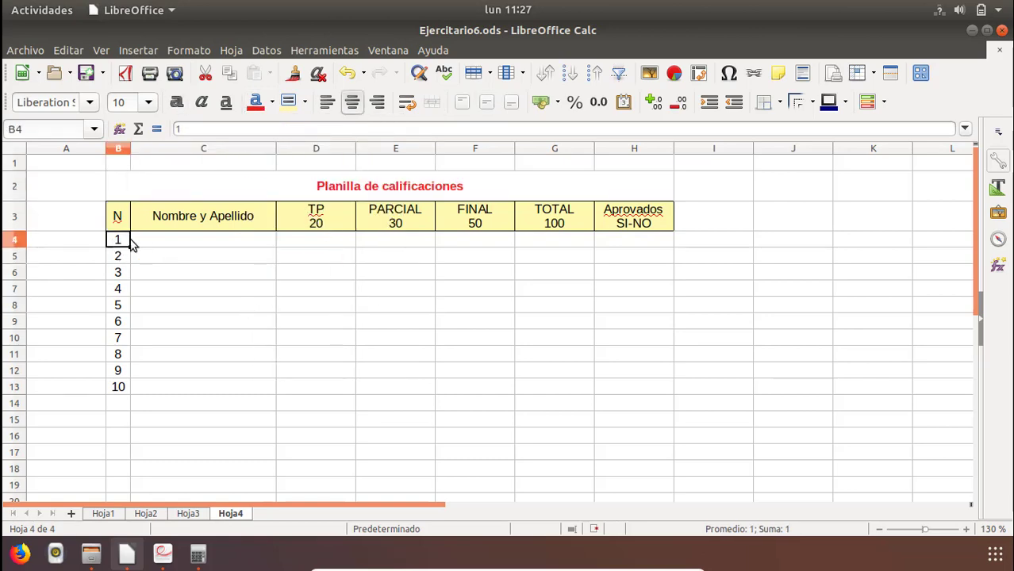
{"action": "left_click", "coordinate": [170, 242]}
{"action": "key", "text": "alt+Tab"}
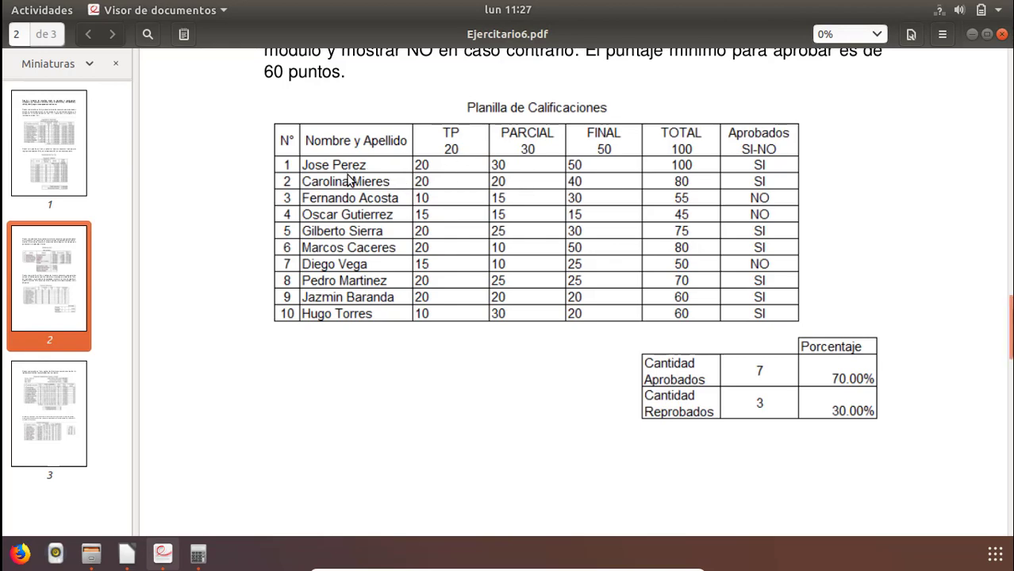
{"action": "key", "text": "alt+Tab"}
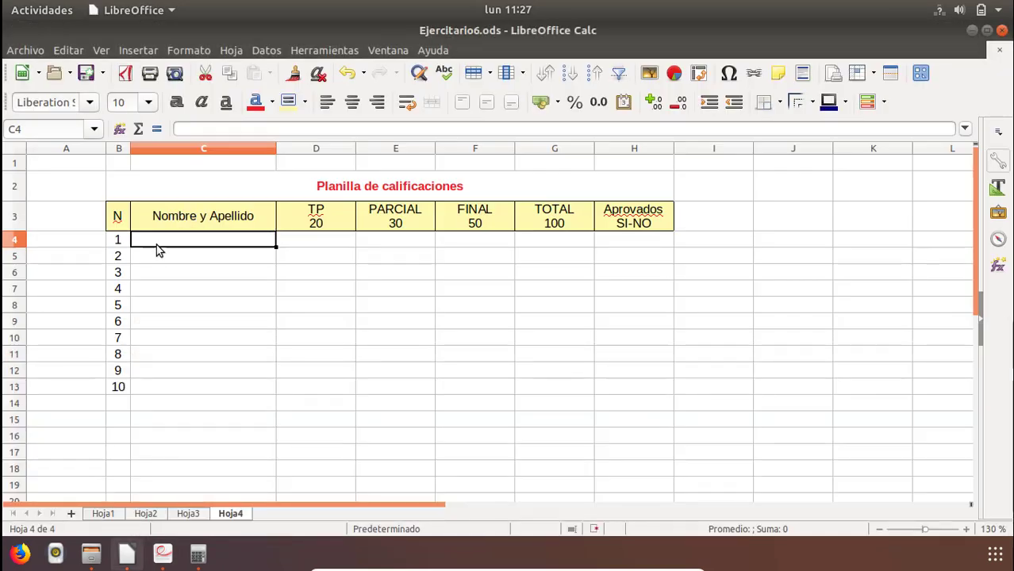
{"action": "type", "text": "Jose PEr"}
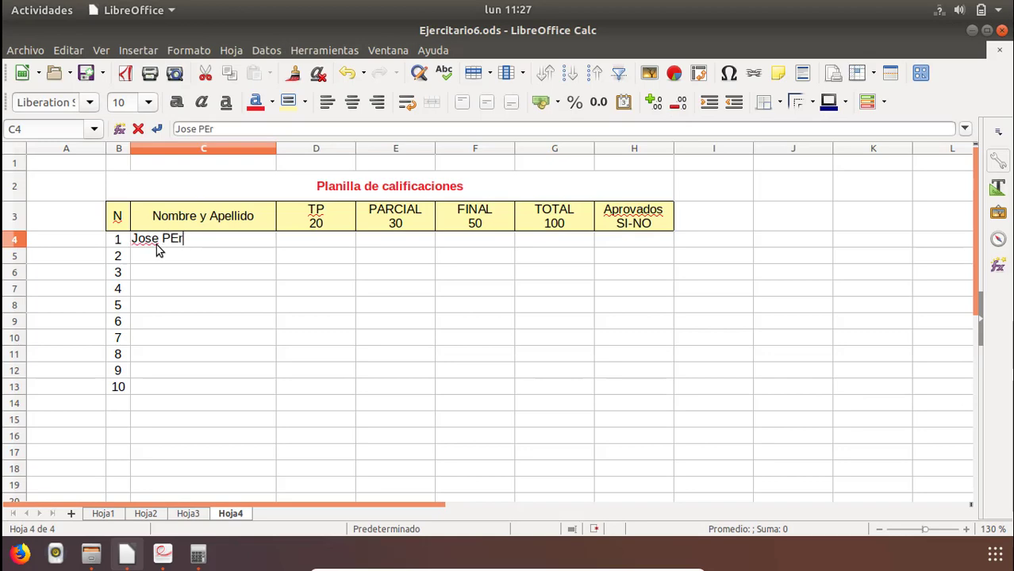
{"action": "key", "text": "BackSpace"}
{"action": "key", "text": "BackSpace"}
{"action": "type", "text": "erez"}
{"action": "key", "text": "Return"}
Enter the first student's scores from the PDF in row 4: TP 20, PARCIAL 30 and FINAL 50.
{"action": "key", "text": "alt+Tab"}
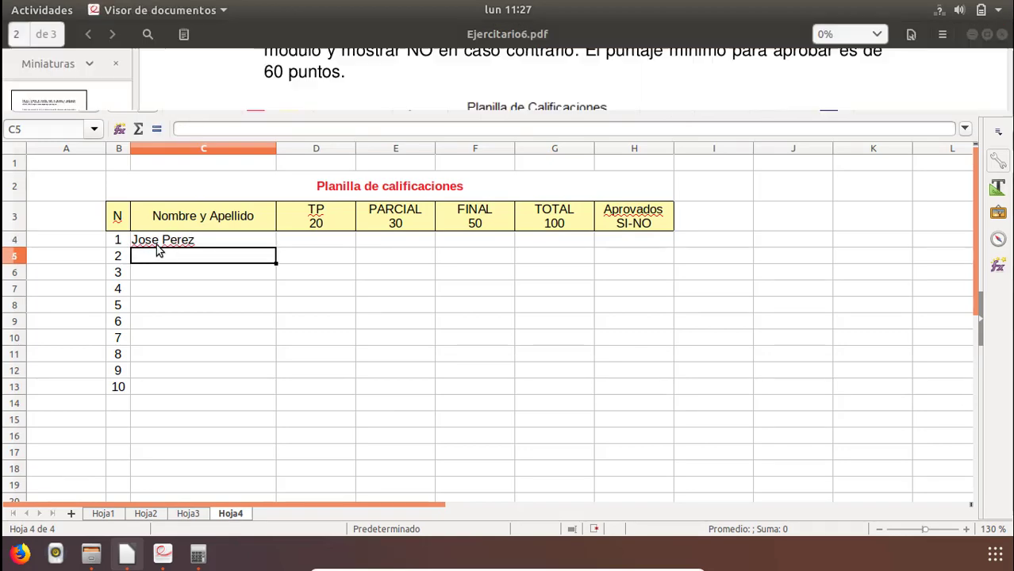
{"action": "key", "text": "alt+Tab"}
{"action": "key", "text": "Up"}
{"action": "key", "text": "Right"}
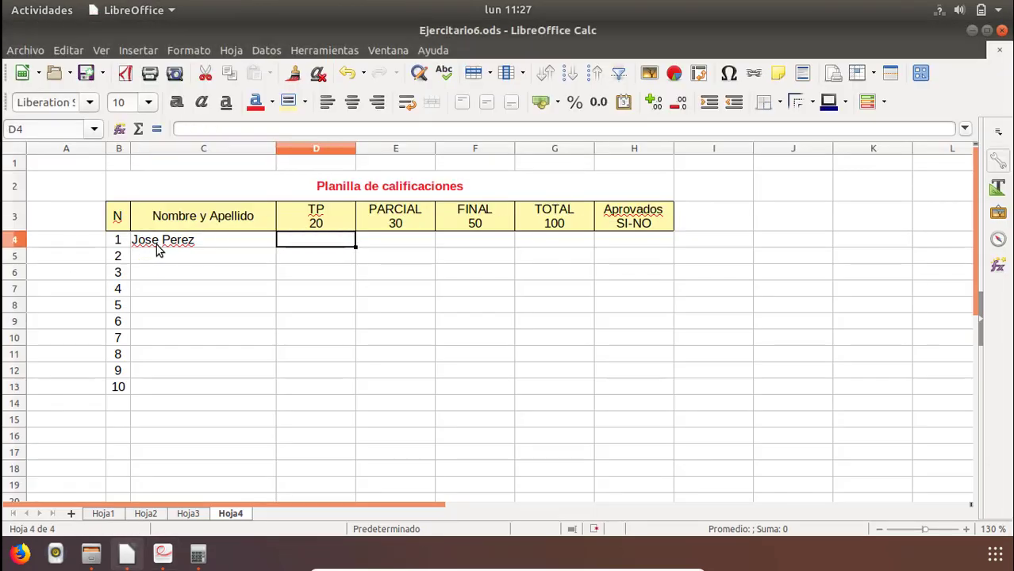
{"action": "type", "text": "20"}
{"action": "key", "text": "Tab"}
{"action": "type", "text": "30"}
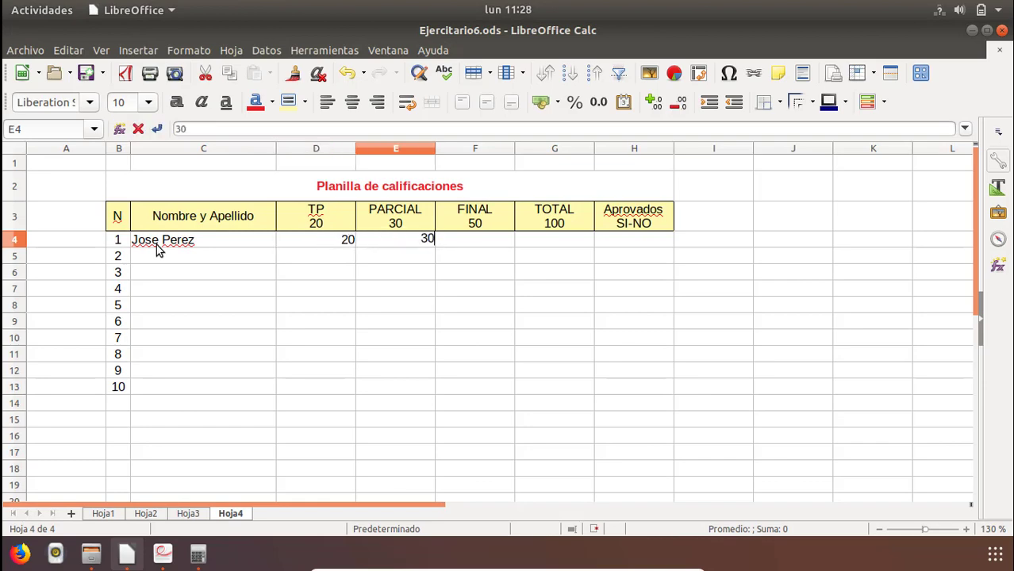
{"action": "key", "text": "Tab"}
{"action": "type", "text": "50"}
{"action": "key", "text": "Return"}
Enter the second student's full name in cell C5 after consulting the PDF list.
{"action": "key", "text": "Left"}
{"action": "key", "text": "Left"}
{"action": "key", "text": "Left"}
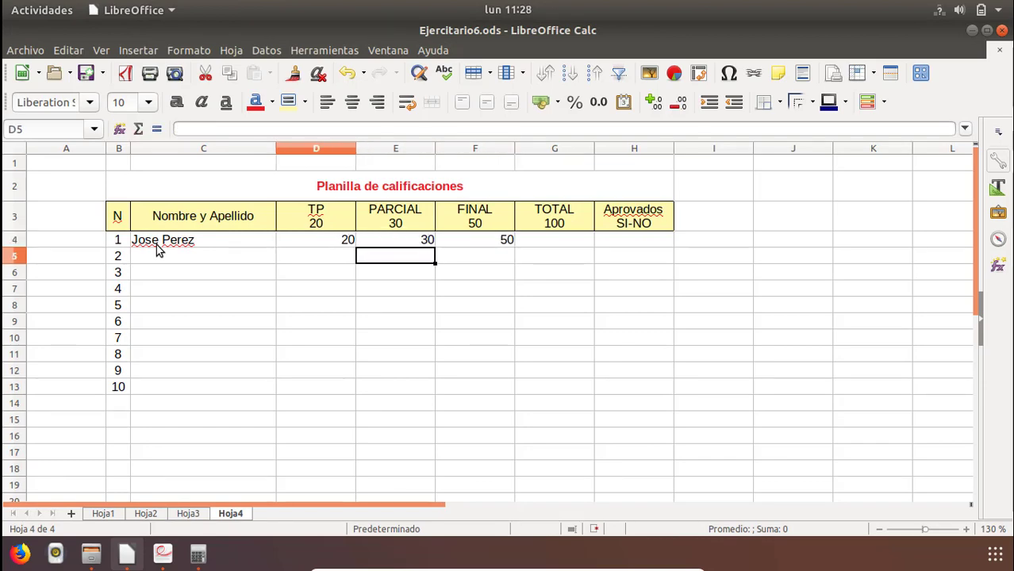
{"action": "key", "text": "alt+Tab"}
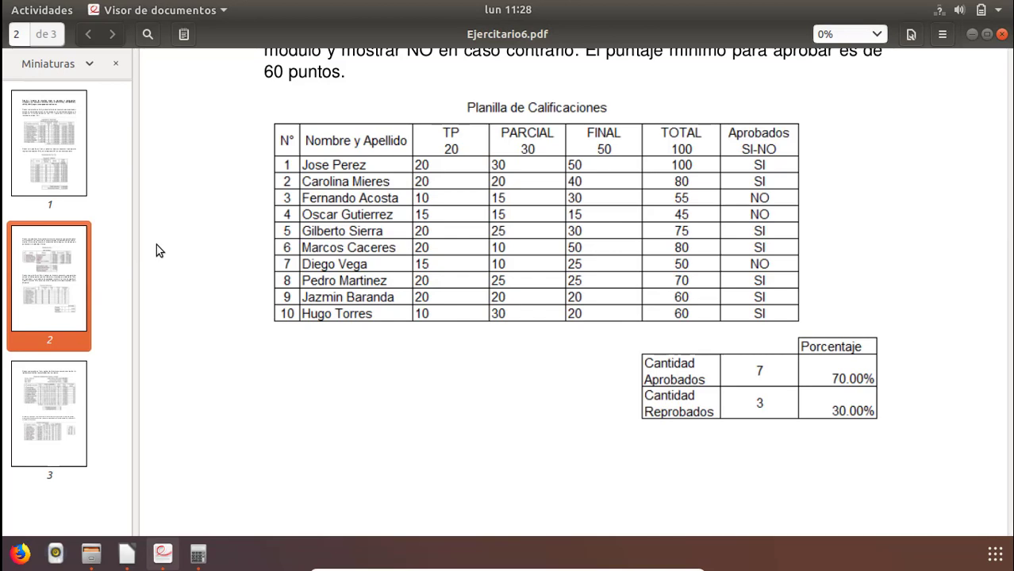
{"action": "key", "text": "alt+Tab"}
{"action": "type", "text": "CA"}
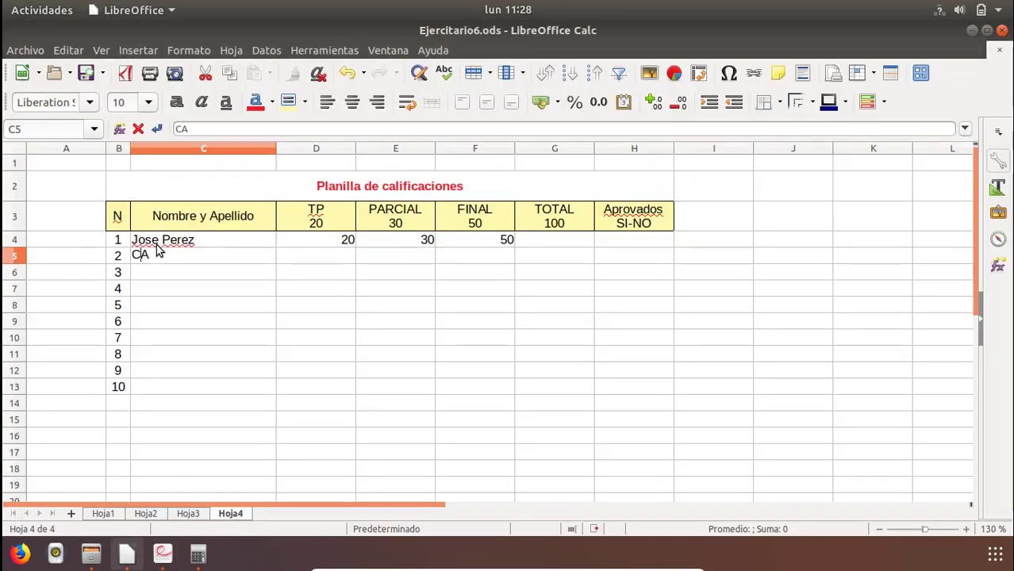
{"action": "key", "text": "BackSpace"}
{"action": "type", "text": "alor"}
{"action": "key", "text": "BackSpace"}
{"action": "key", "text": "BackSpace"}
{"action": "type", "text": "rolina"}
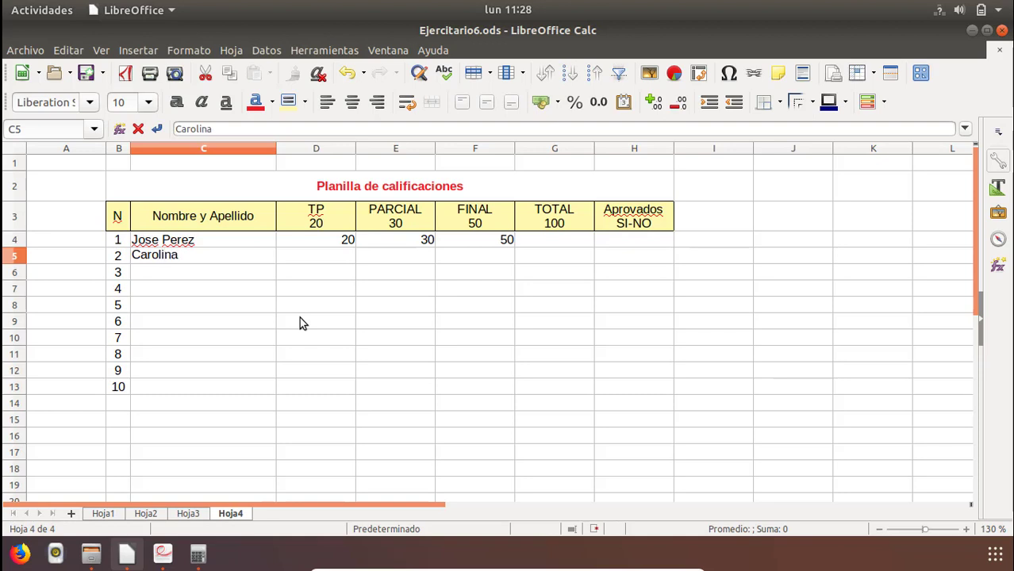
{"action": "type", "text": " OSca"}
{"action": "key", "text": "BackSpace"}
{"action": "key", "text": "BackSpace"}
{"action": "key", "text": "BackSpace"}
{"action": "key", "text": "BackSpace"}
{"action": "type", "text": "M"}
{"action": "key", "text": "BackSpace"}
{"action": "type", "text": "Artinez"}
{"action": "key", "text": "BackSpace"}
{"action": "key", "text": "BackSpace"}
{"action": "key", "text": "BackSpace"}
{"action": "key", "text": "BackSpace"}
{"action": "key", "text": "BackSpace"}
{"action": "key", "text": "BackSpace"}
{"action": "key", "text": "BackSpace"}
{"action": "type", "text": "artinez"}
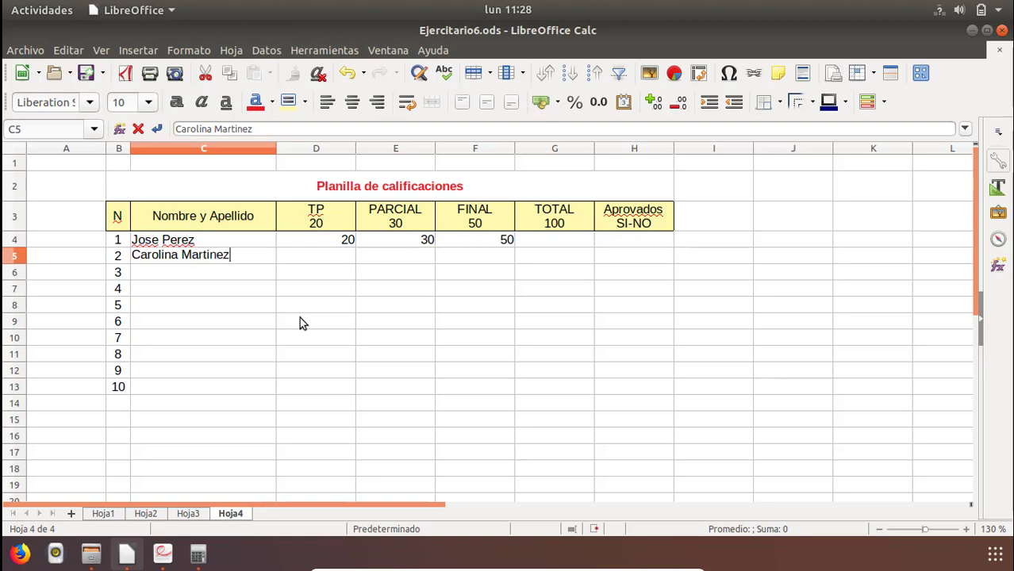
{"action": "key", "text": "Return"}
Enter the second student's scores in row 5: TP 10, PARCIAL 15 and FINAL 25.
{"action": "key", "text": "Up"}
{"action": "key", "text": "Right"}
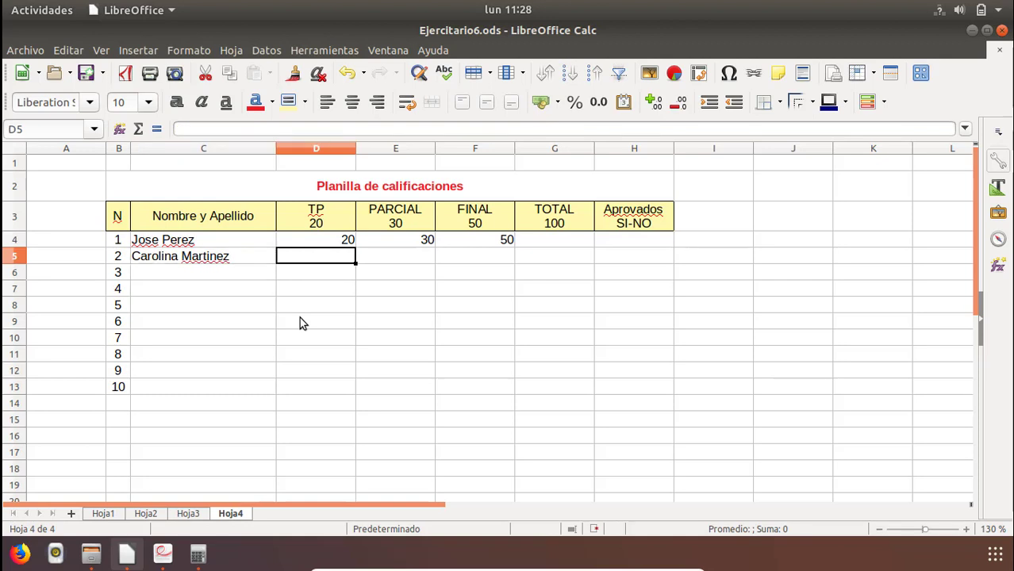
{"action": "type", "text": "10"}
{"action": "key", "text": "Return"}
{"action": "key", "text": "Right"}
{"action": "key", "text": "Right"}
{"action": "key", "text": "Up"}
{"action": "key", "text": "Up"}
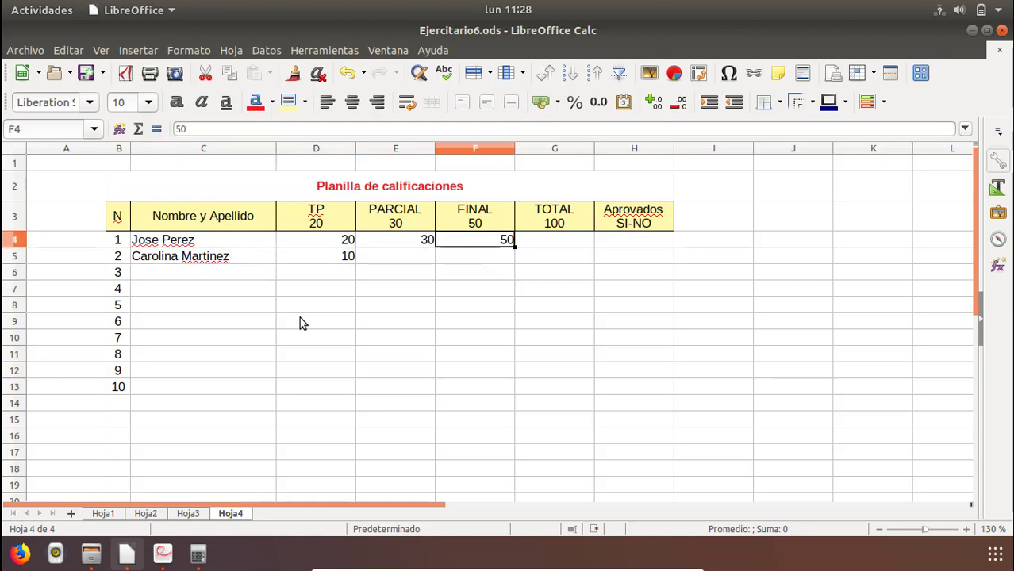
{"action": "key", "text": "Left"}
{"action": "key", "text": "Down"}
{"action": "type", "text": "15"}
{"action": "key", "text": "Return"}
{"action": "key", "text": "Right"}
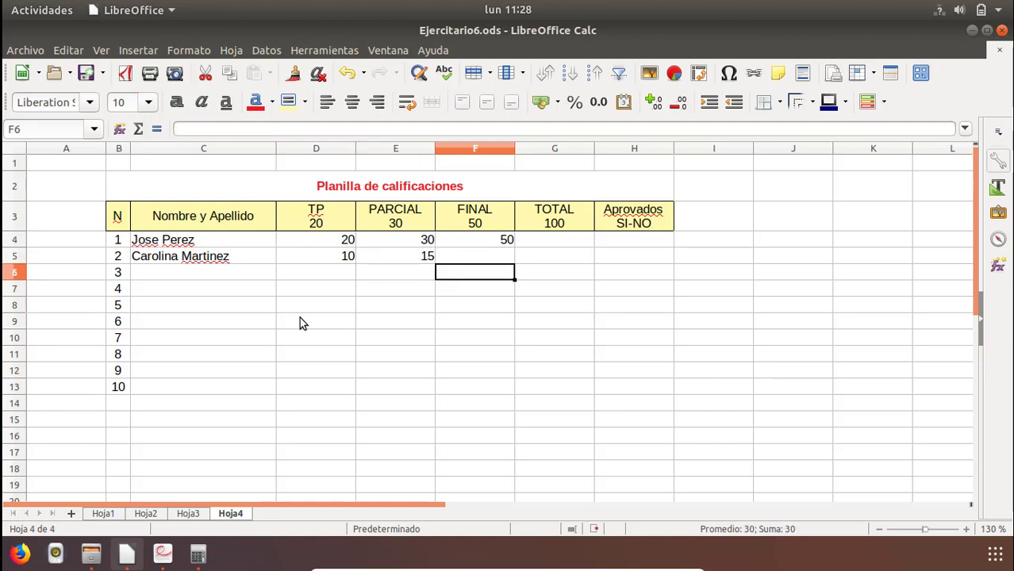
{"action": "key", "text": "Up"}
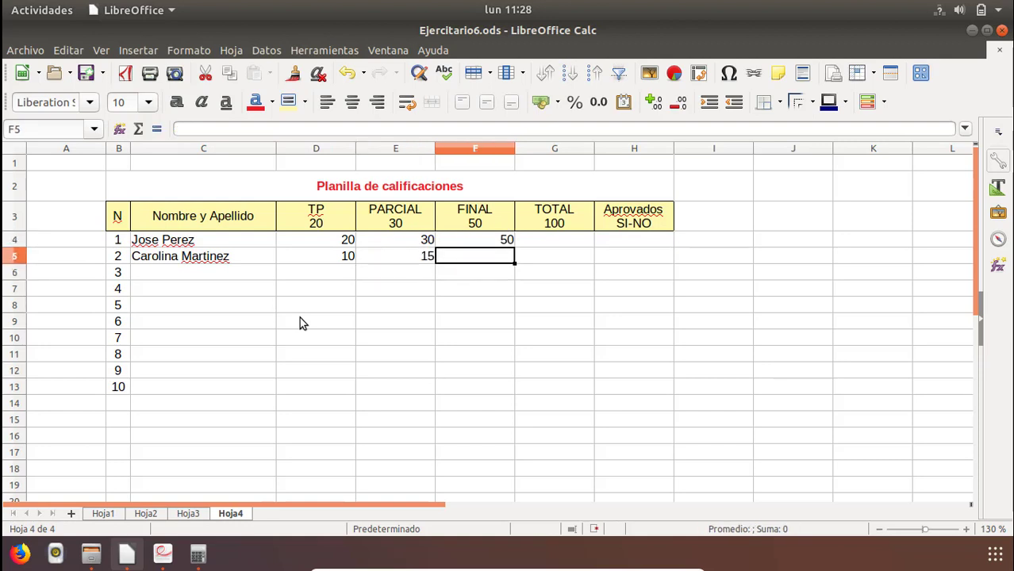
{"action": "type", "text": "25"}
{"action": "key", "text": "Return"}
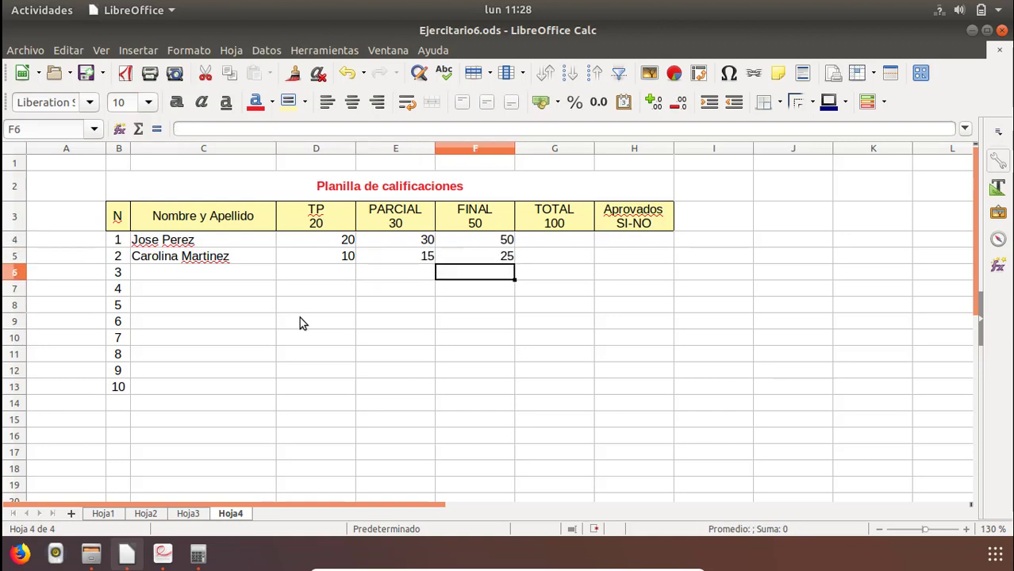
Enter the formula =SUMA(D4:F4) in cell G4 to total the first student's scores.
{"action": "left_click", "coordinate": [578, 244]}
{"action": "type", "text": "="}
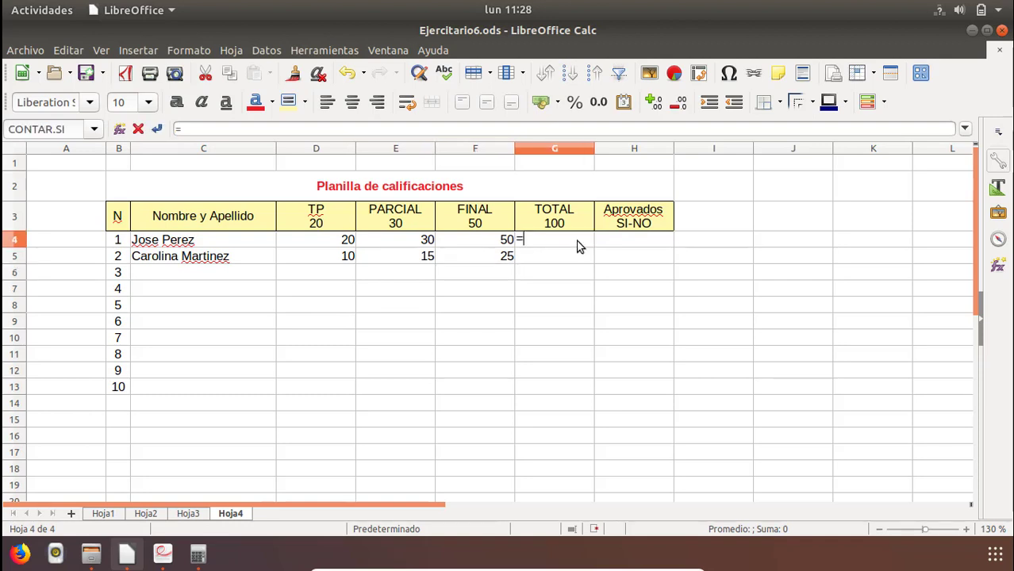
{"action": "type", "text": "suma"}
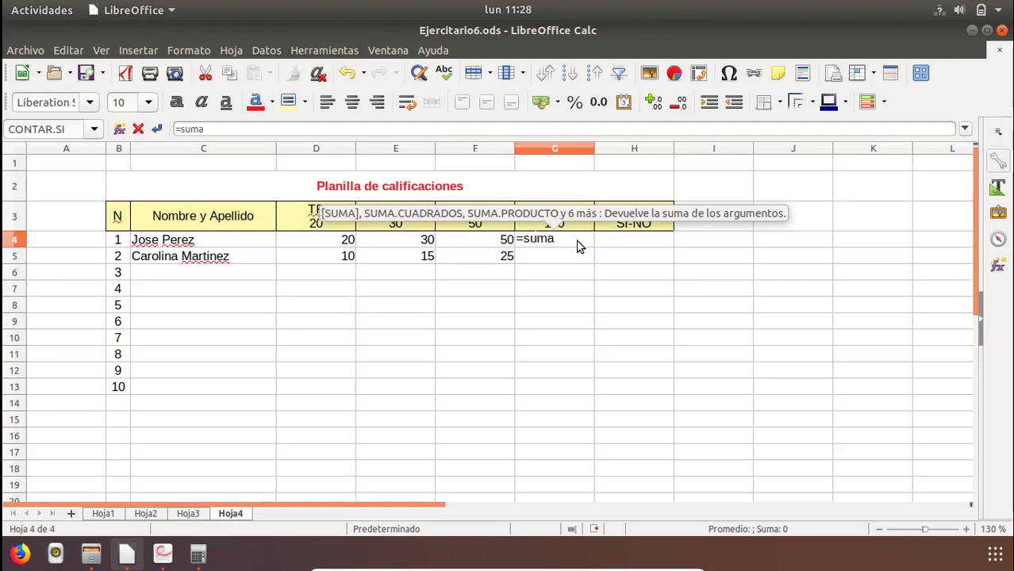
{"action": "type", "text": "("}
{"action": "left_click", "coordinate": [325, 244]}
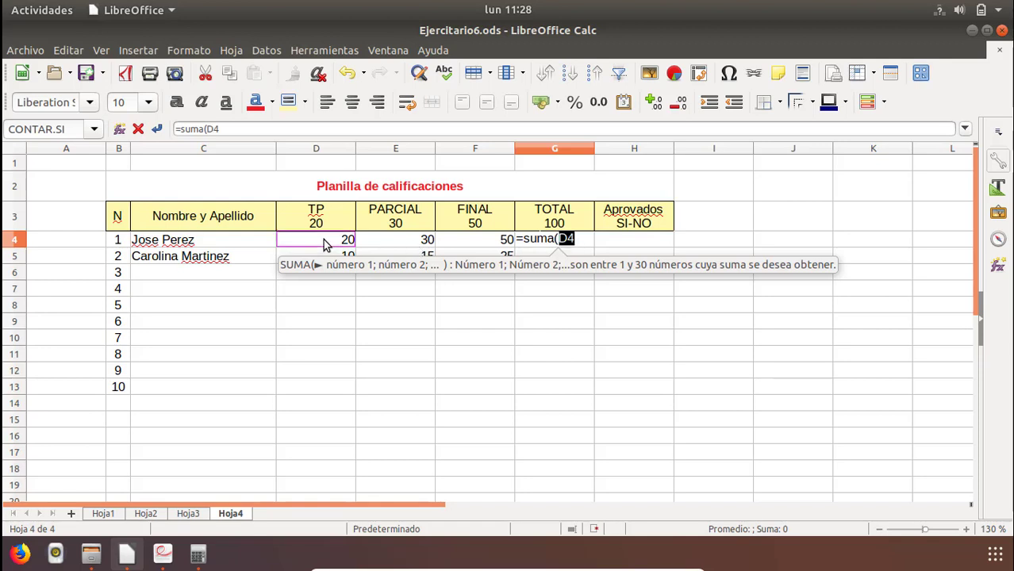
{"action": "left_click_drag", "start_coordinate": [323, 244], "coordinate": [488, 245]}
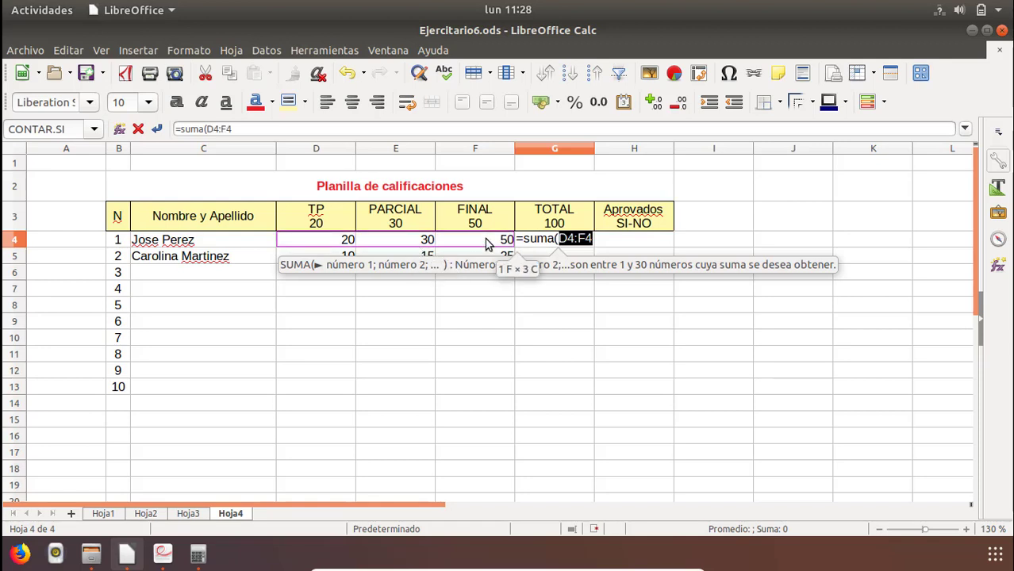
{"action": "type", "text": ")"}
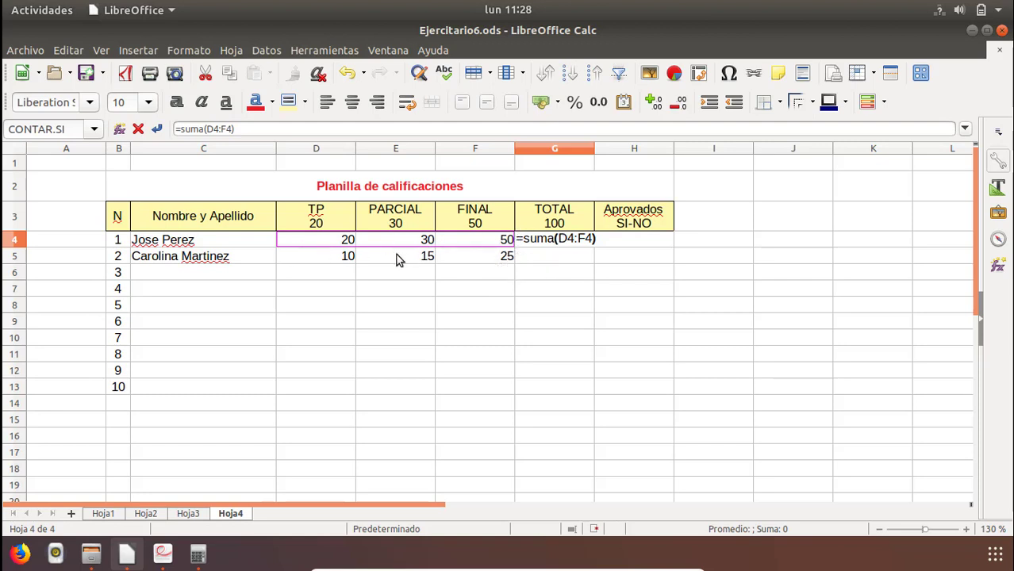
{"action": "key", "text": "Return"}
{"action": "key", "text": "Up"}
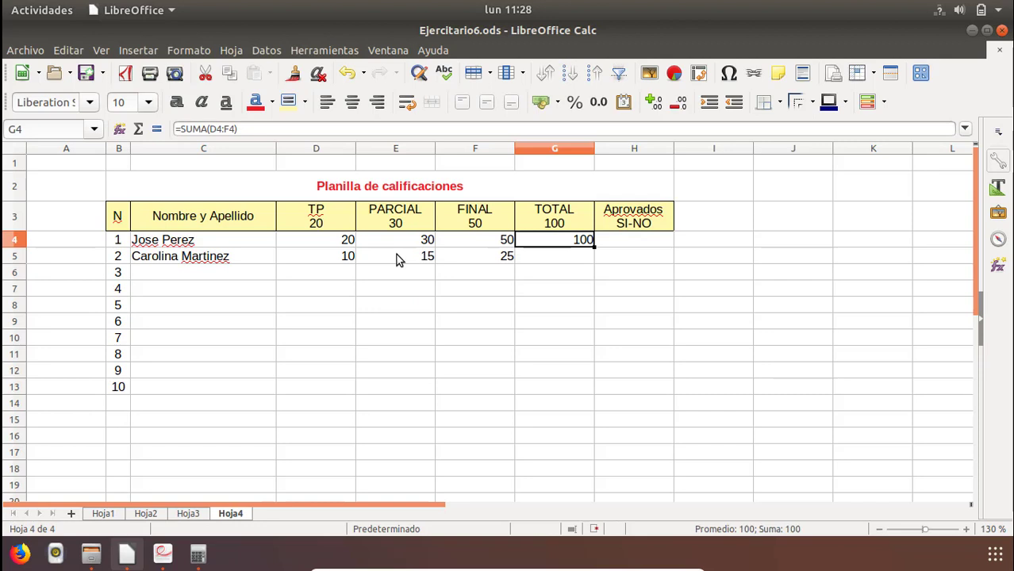
Total the second student's scores in cell G5 with the formula =SUMA(D5:F5).
{"action": "key", "text": "Down"}
{"action": "type", "text": "="}
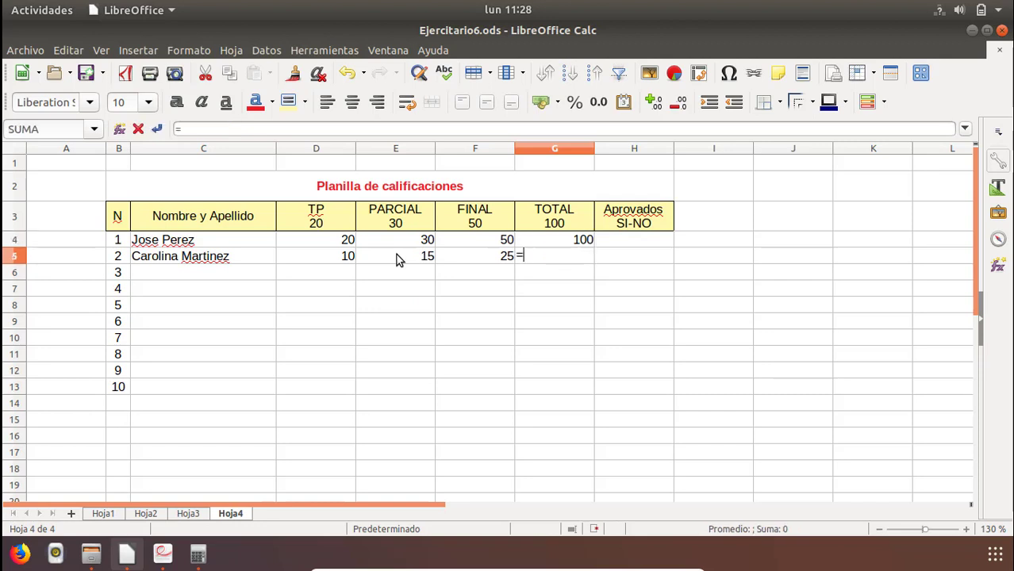
{"action": "type", "text": "suma("}
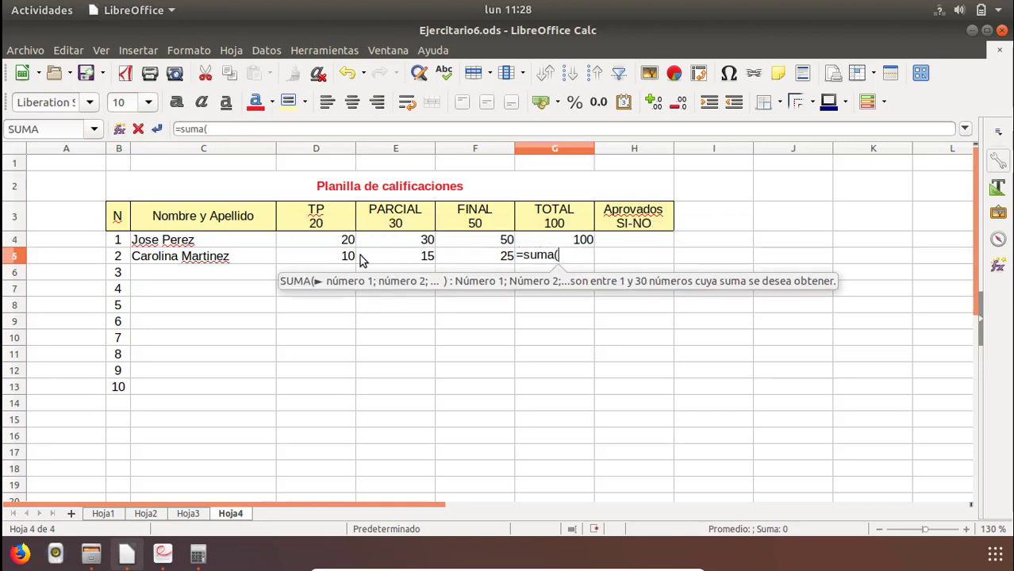
{"action": "left_click_drag", "start_coordinate": [349, 258], "coordinate": [512, 264]}
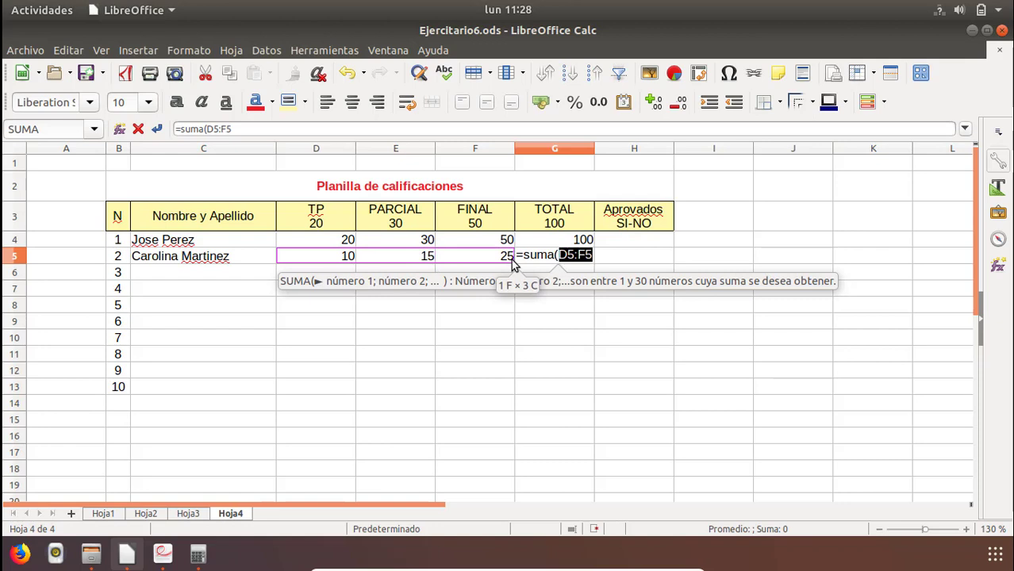
{"action": "key", "text": "Return"}
{"action": "key", "text": "Up"}
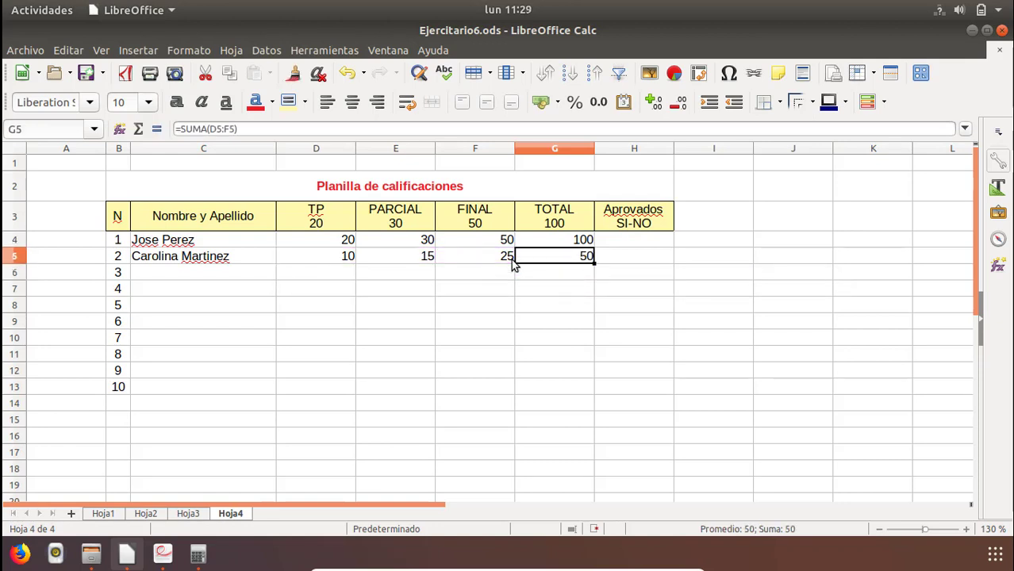
Select cell H4 and consult the minimum passing score in the PDF exercise before returning to the sheet.
{"action": "key", "text": "Up"}
{"action": "key", "text": "Up"}
{"action": "key", "text": "Down"}
{"action": "key", "text": "Down"}
{"action": "key", "text": "Right"}
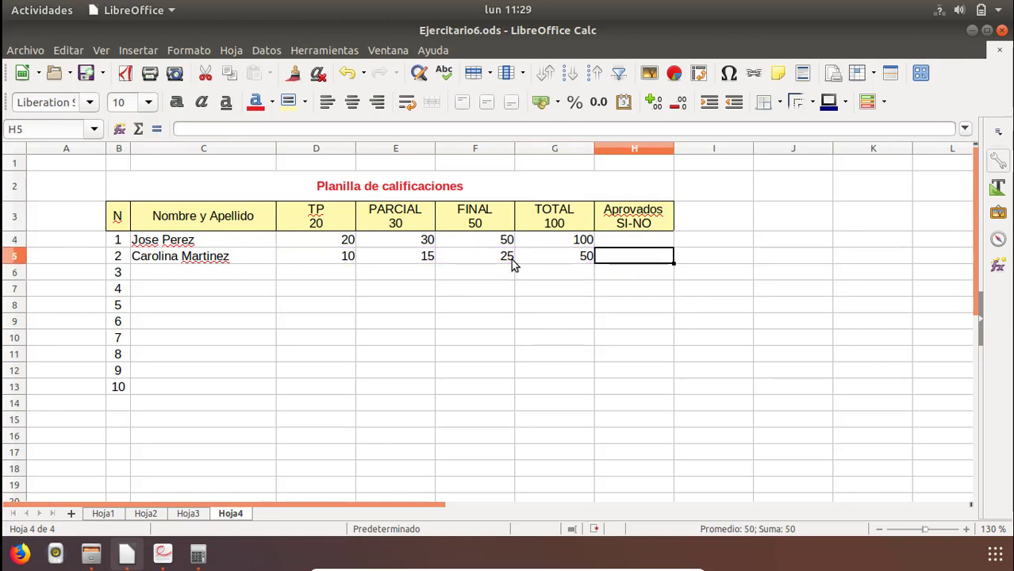
{"action": "key", "text": "Up"}
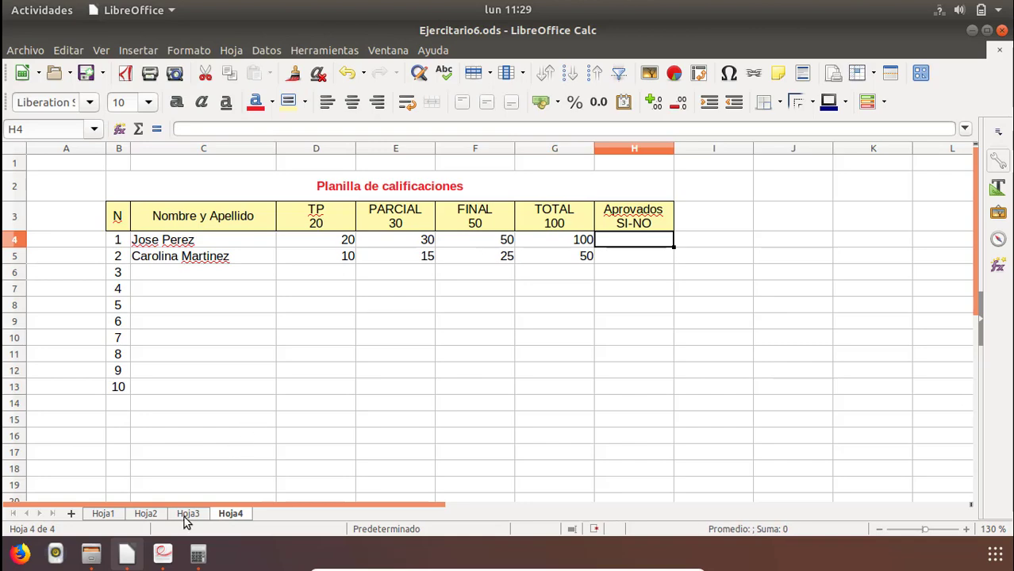
{"action": "left_click", "coordinate": [163, 554]}
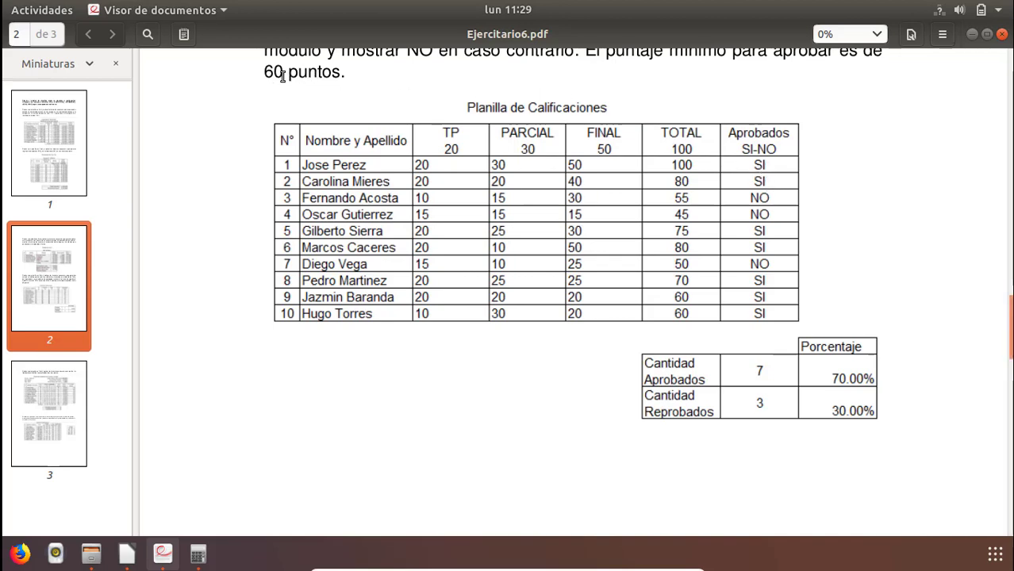
{"action": "key", "text": "alt+Tab"}
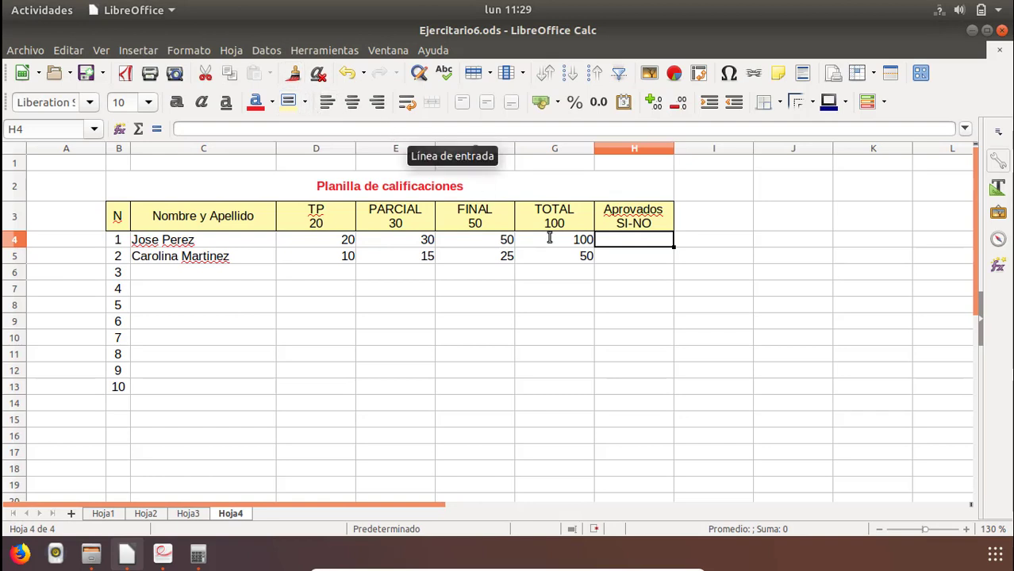
Start an SI formula in cell H4 with the condition G4>=60 on the first student's total.
{"action": "type", "text": "="}
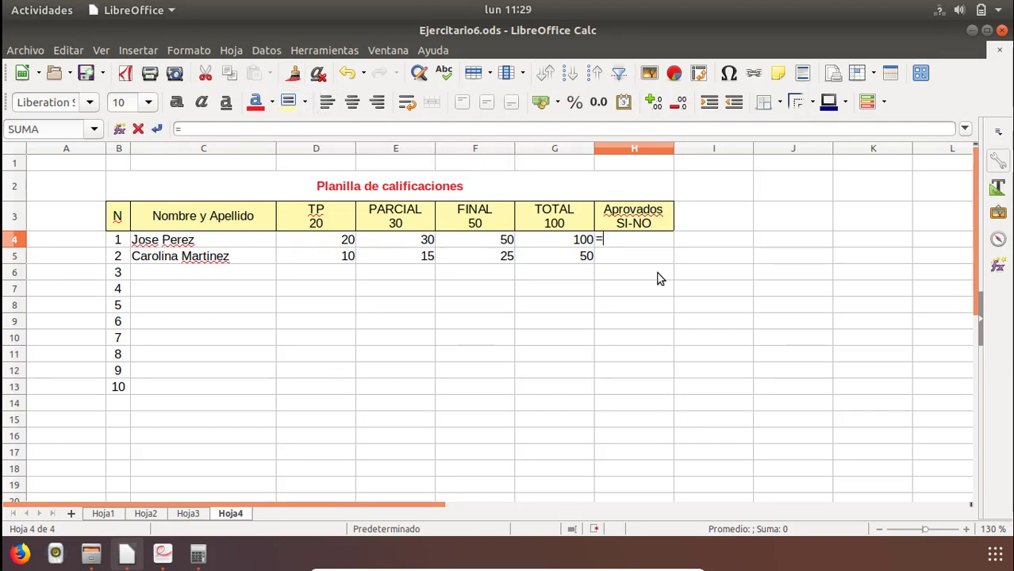
{"action": "type", "text": "s"}
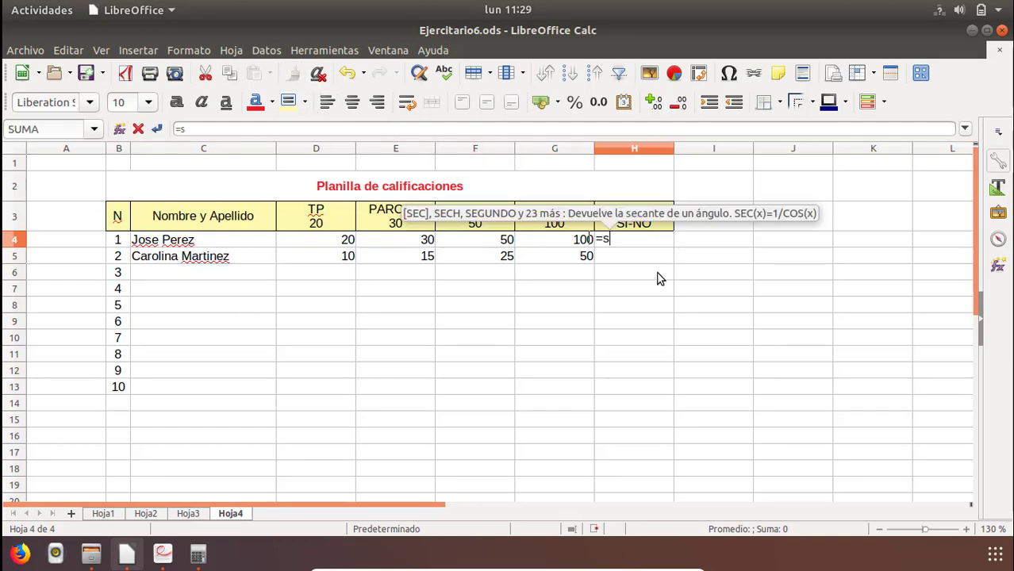
{"action": "type", "text": "i("}
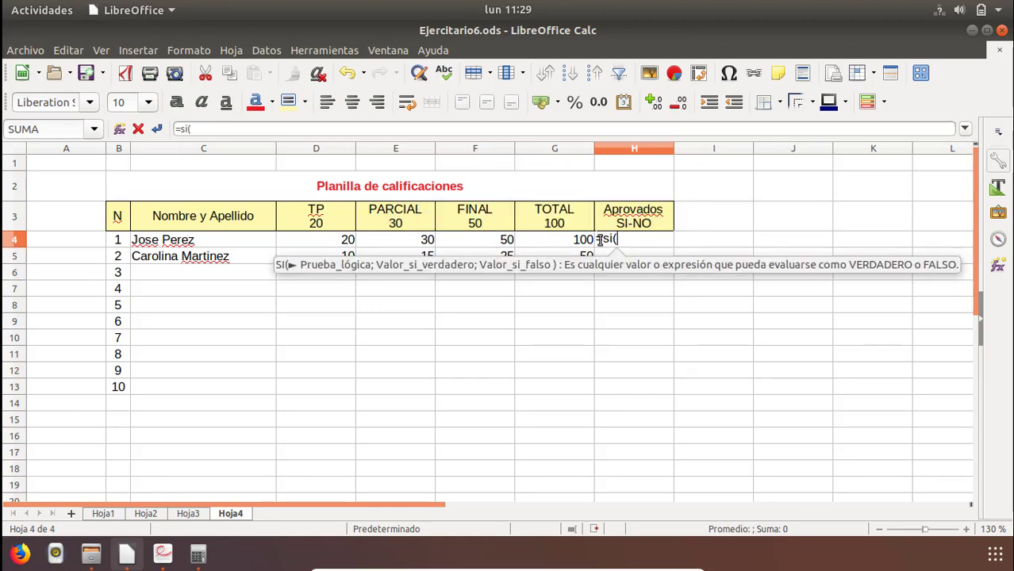
{"action": "left_click", "coordinate": [551, 242]}
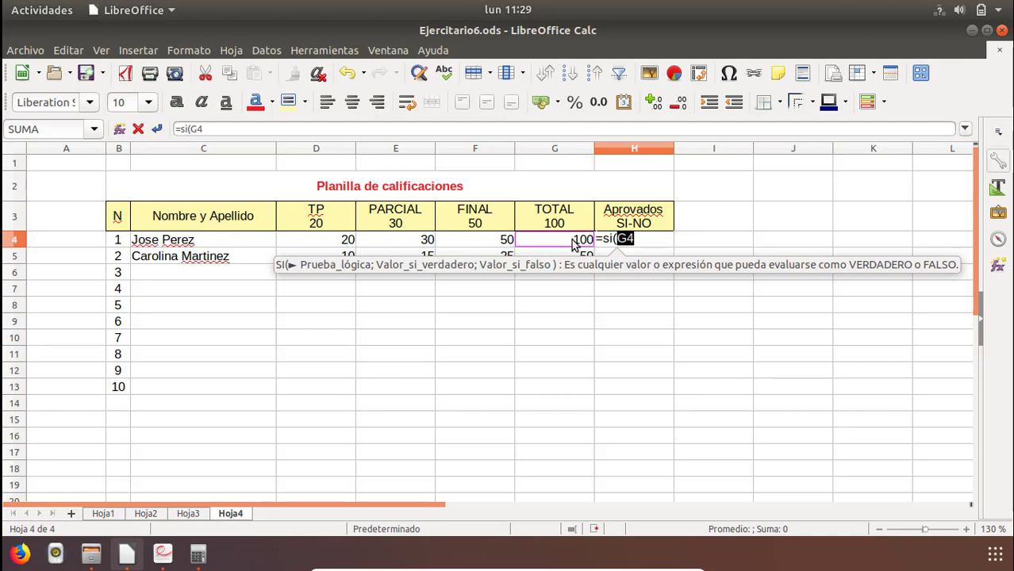
{"action": "type", "text": ">=60"}
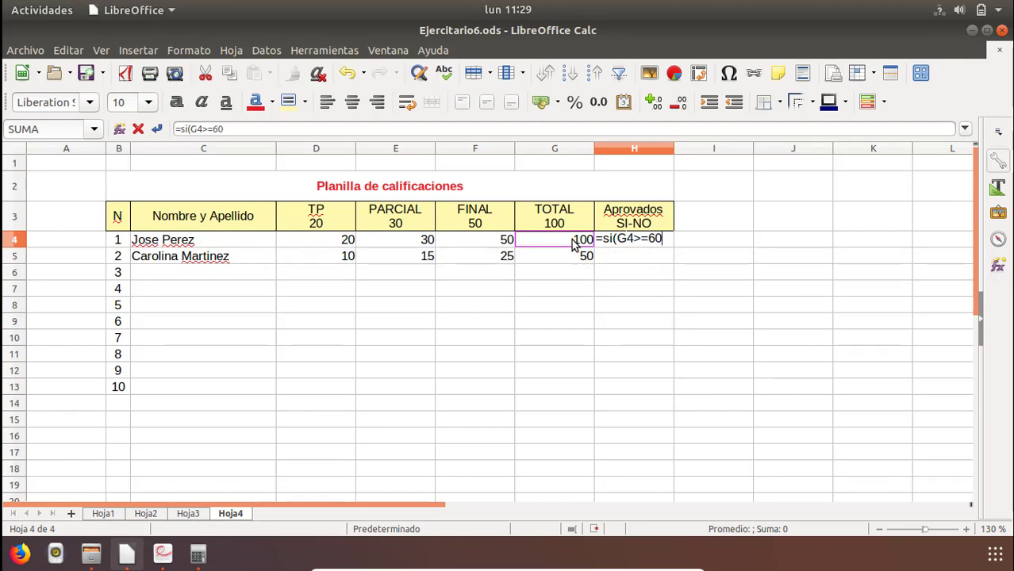
{"action": "type", "text": ";"}
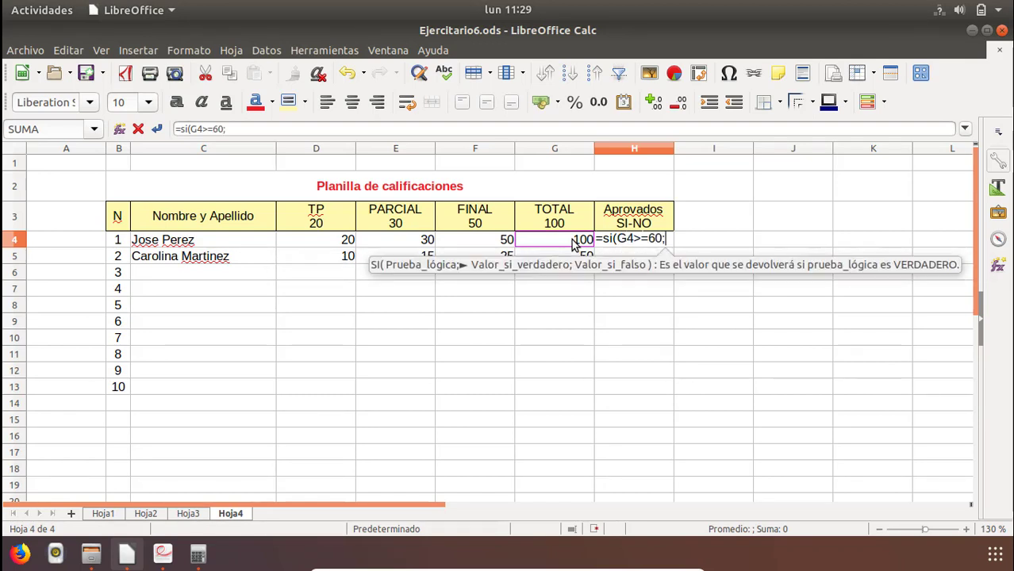
{"action": "type", "text": "\""}
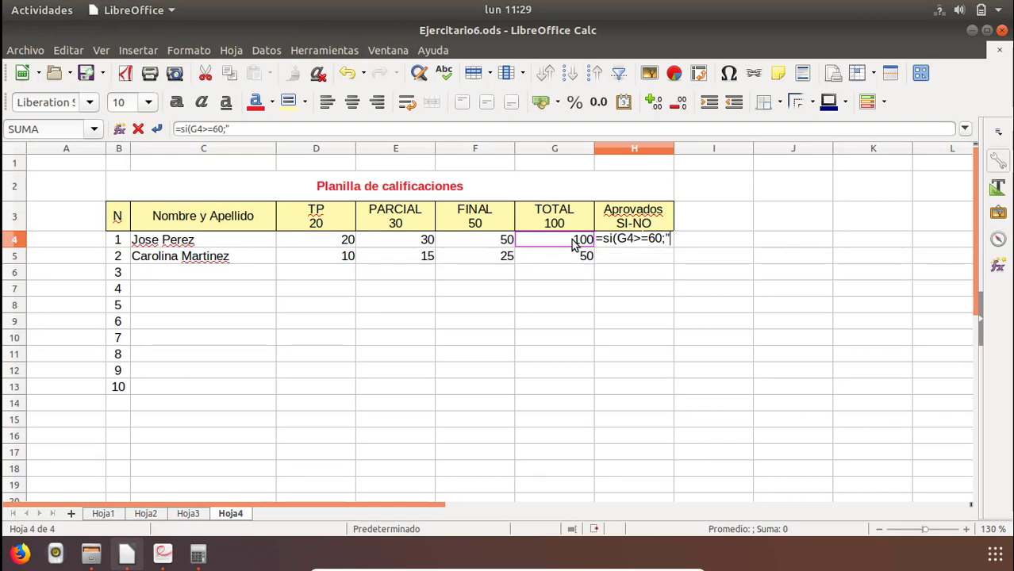
{"action": "type", "text": "SI\""}
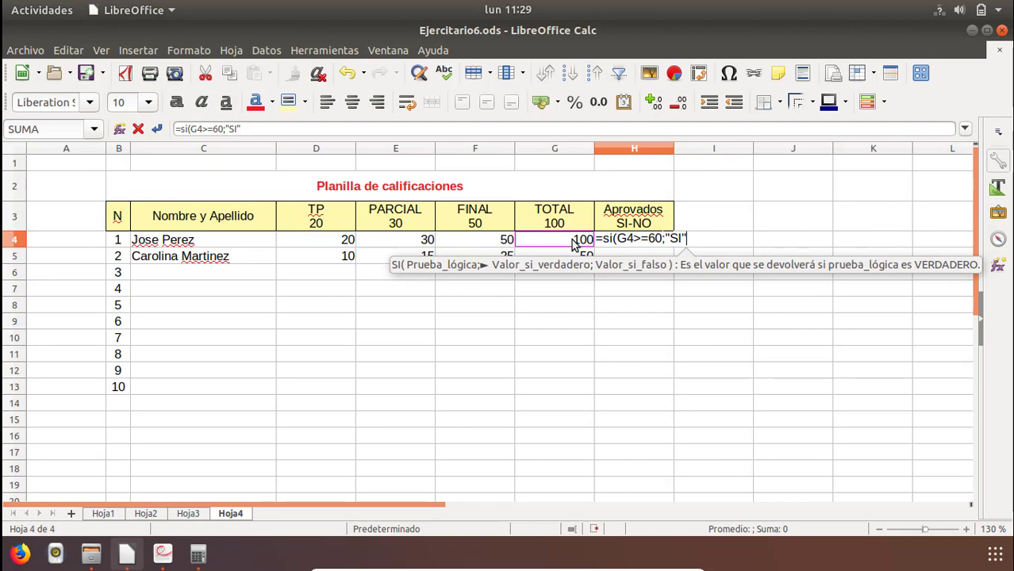
{"action": "type", "text": ";"}
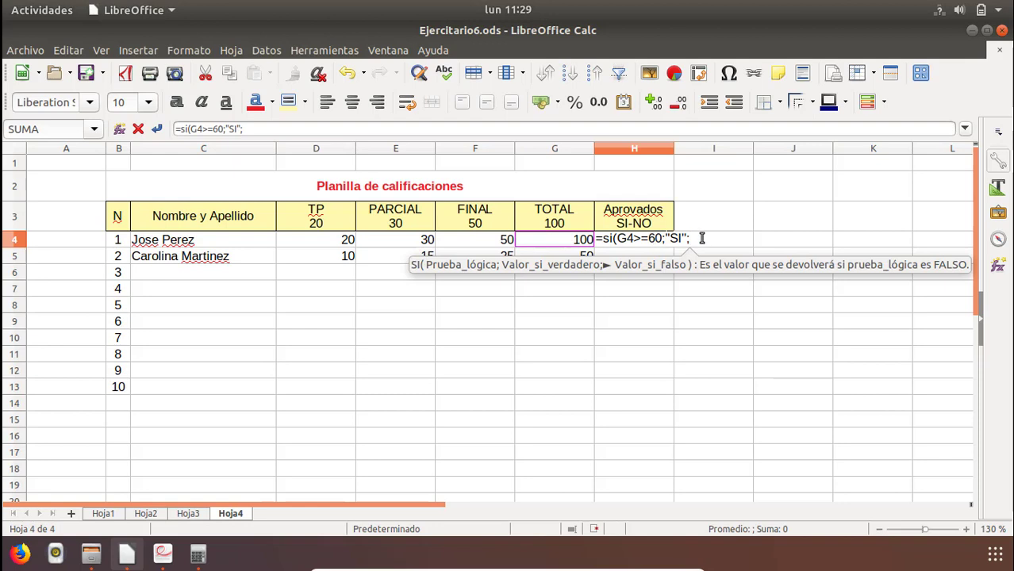
Complete the H4 formula so it returns "SI" when the condition is true and "NO" when false.
{"action": "type", "text": "NO"}
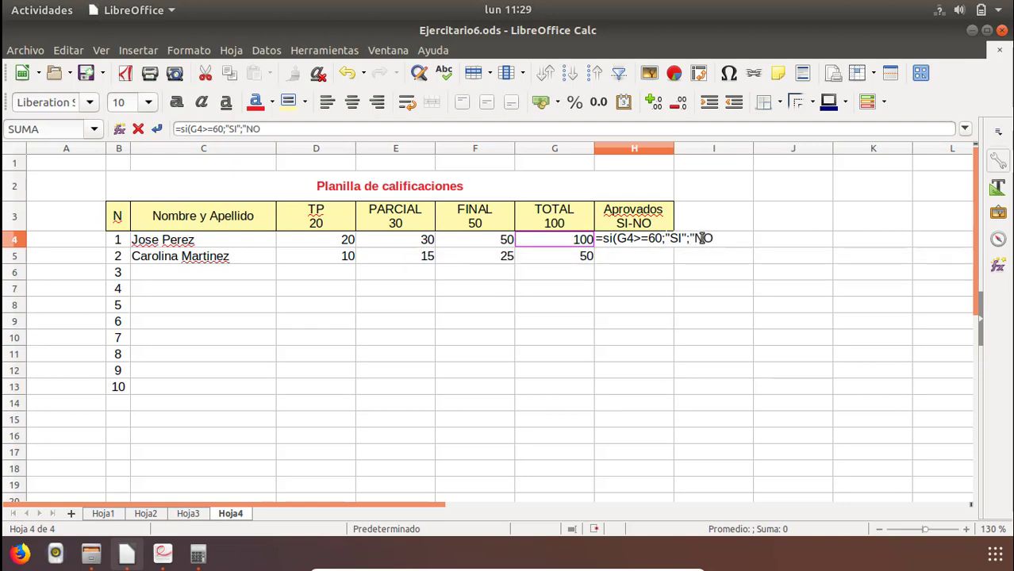
{"action": "type", "text": "\""}
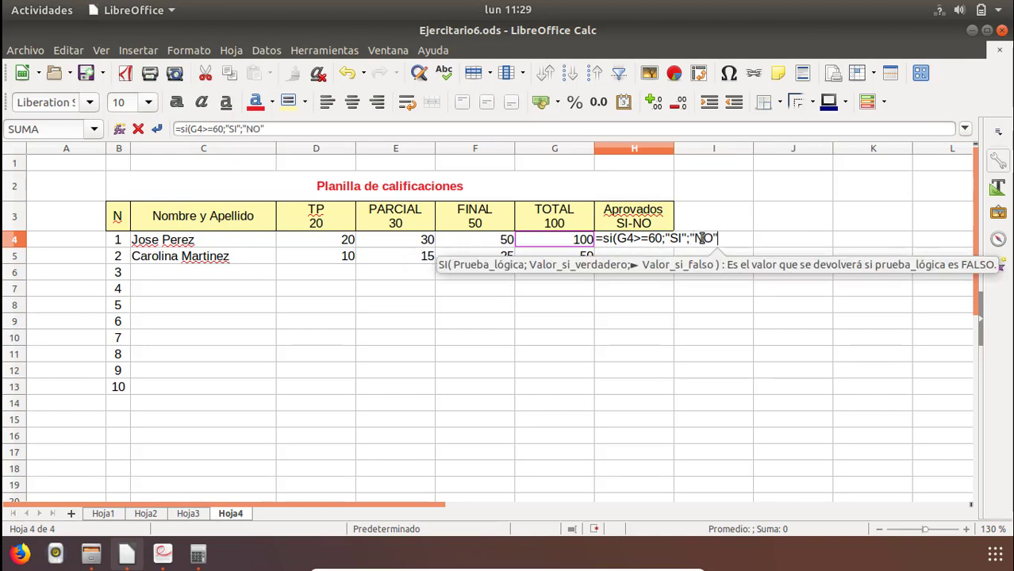
{"action": "type", "text": ")"}
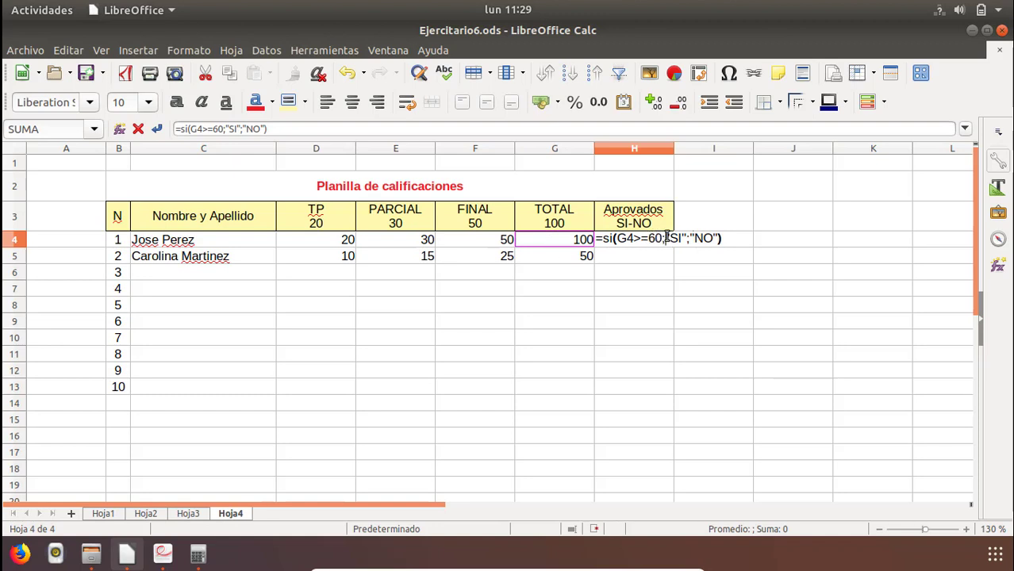
{"action": "left_click_drag", "start_coordinate": [666, 238], "coordinate": [687, 244]}
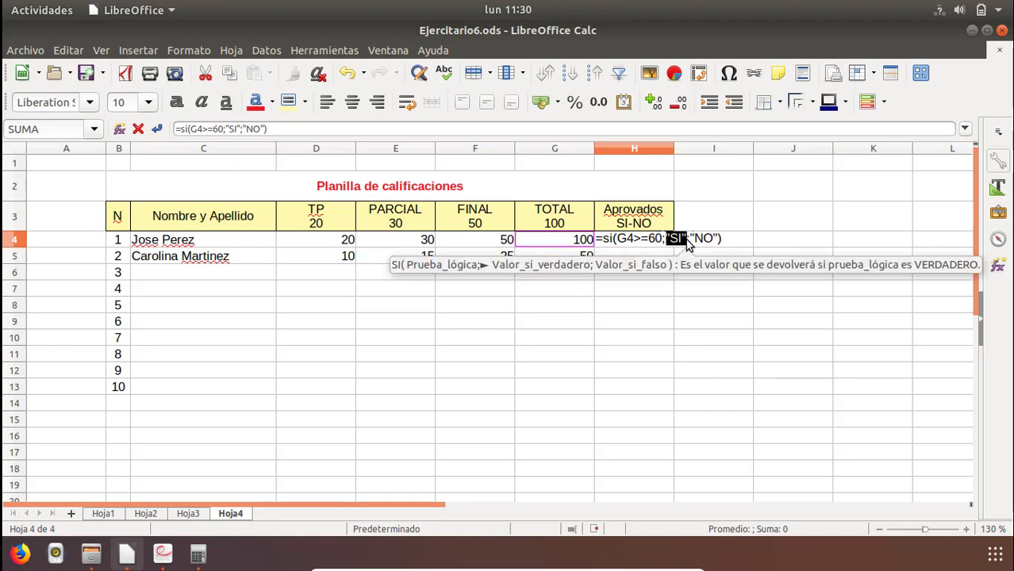
{"action": "left_click", "coordinate": [695, 240]}
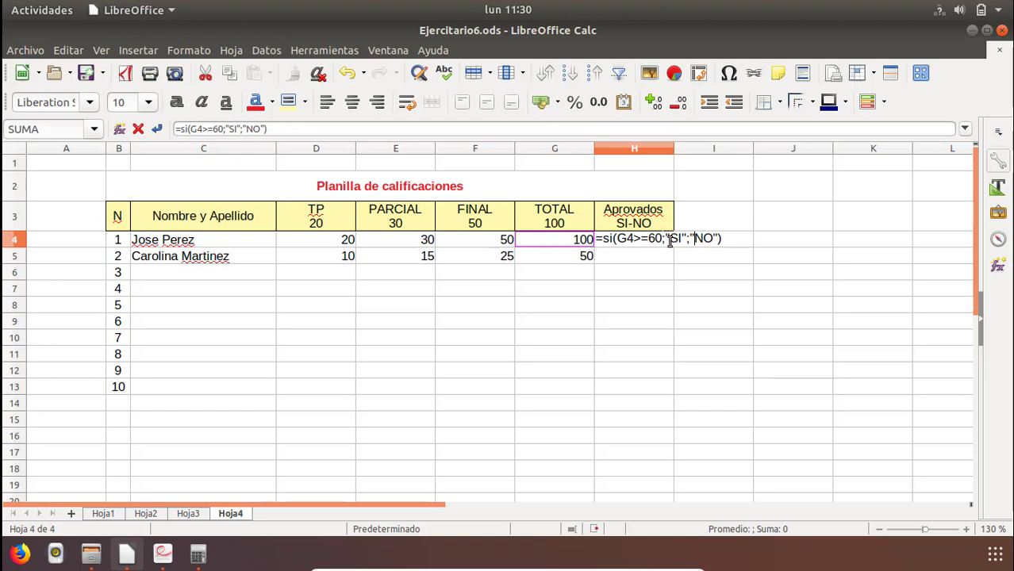
{"action": "left_click_drag", "start_coordinate": [691, 238], "coordinate": [720, 240]}
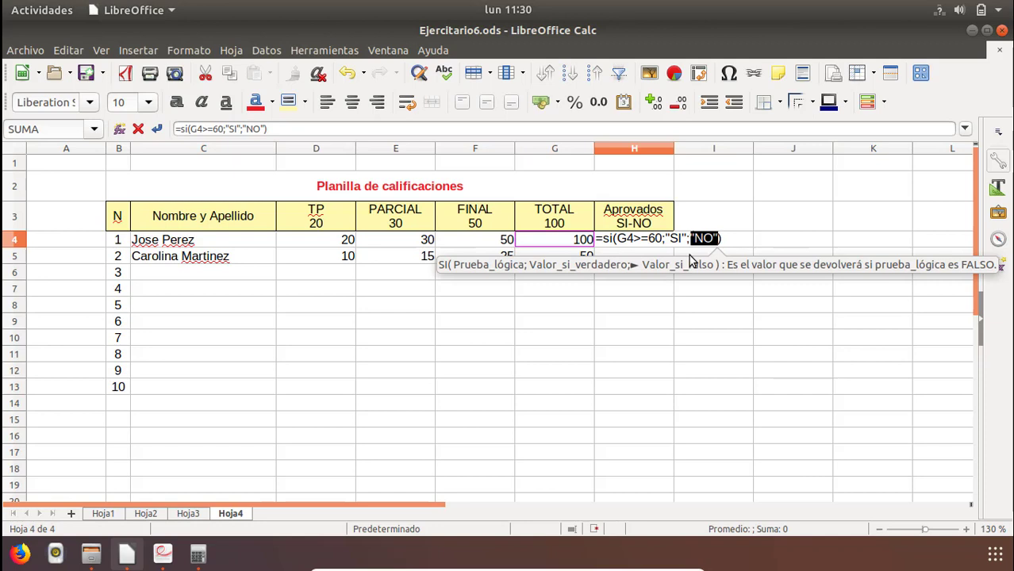
{"action": "key", "text": "Return"}
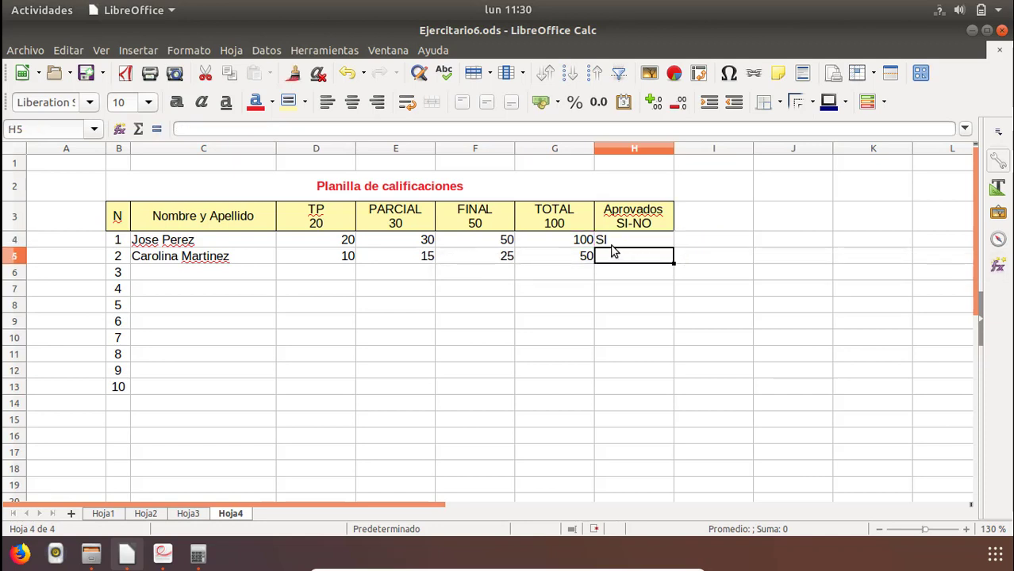
{"action": "left_click", "coordinate": [611, 246]}
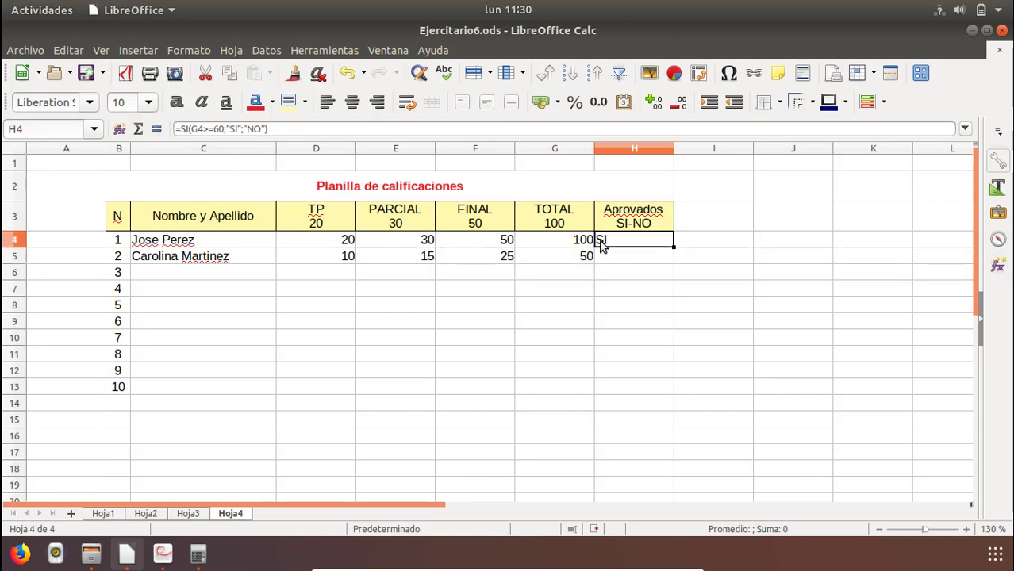
{"action": "left_click", "coordinate": [582, 244]}
{"action": "left_click", "coordinate": [607, 246]}
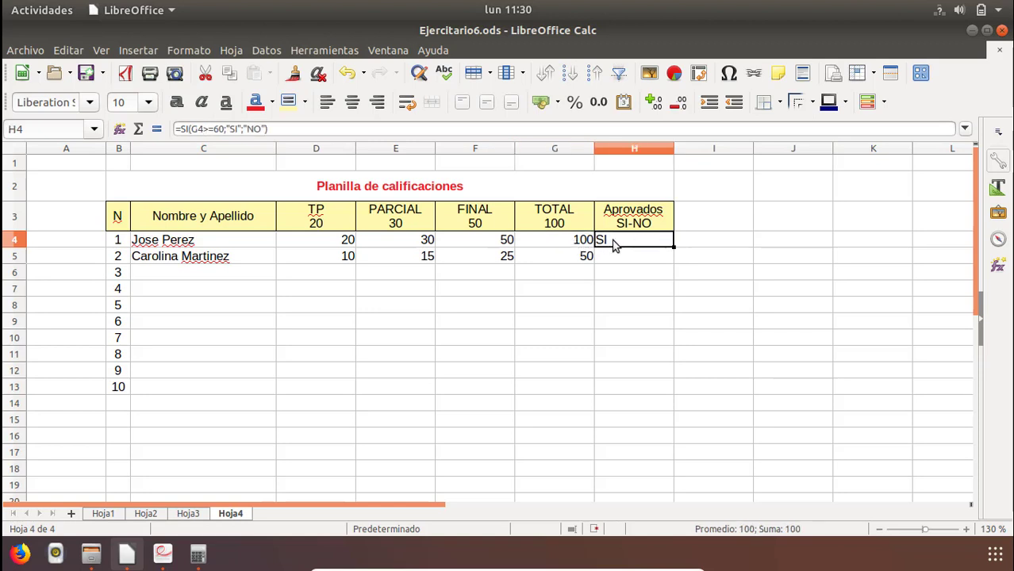
Start an SI formula in cell H5 with the condition G5>=60 on the second student's total.
{"action": "left_click", "coordinate": [615, 259]}
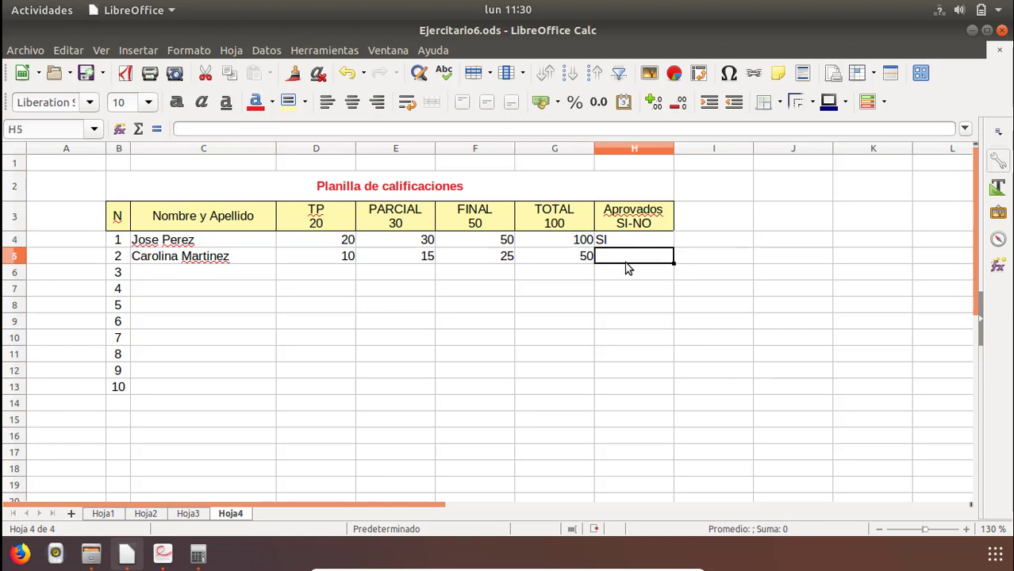
{"action": "type", "text": "=si("}
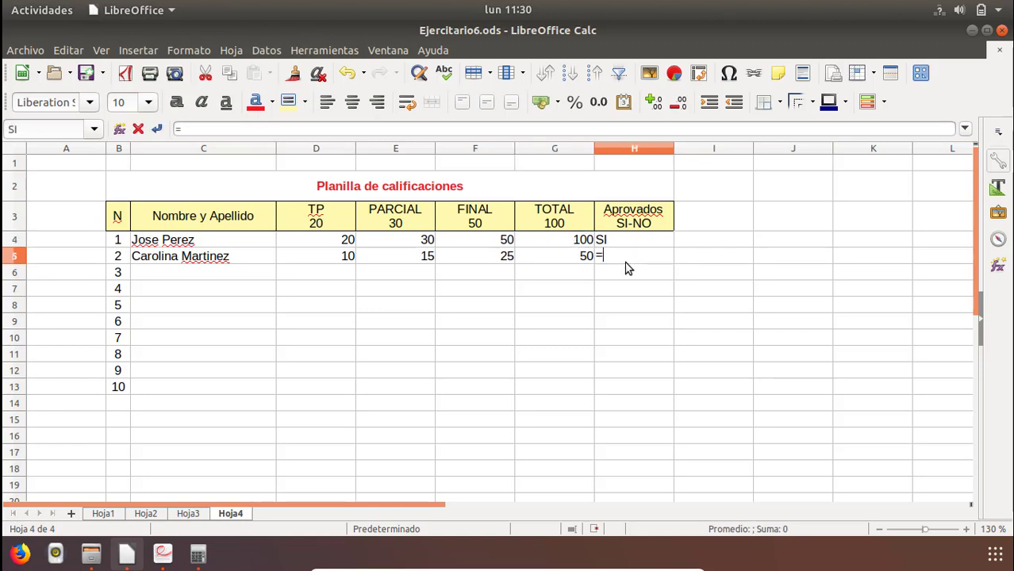
{"action": "left_click", "coordinate": [568, 262]}
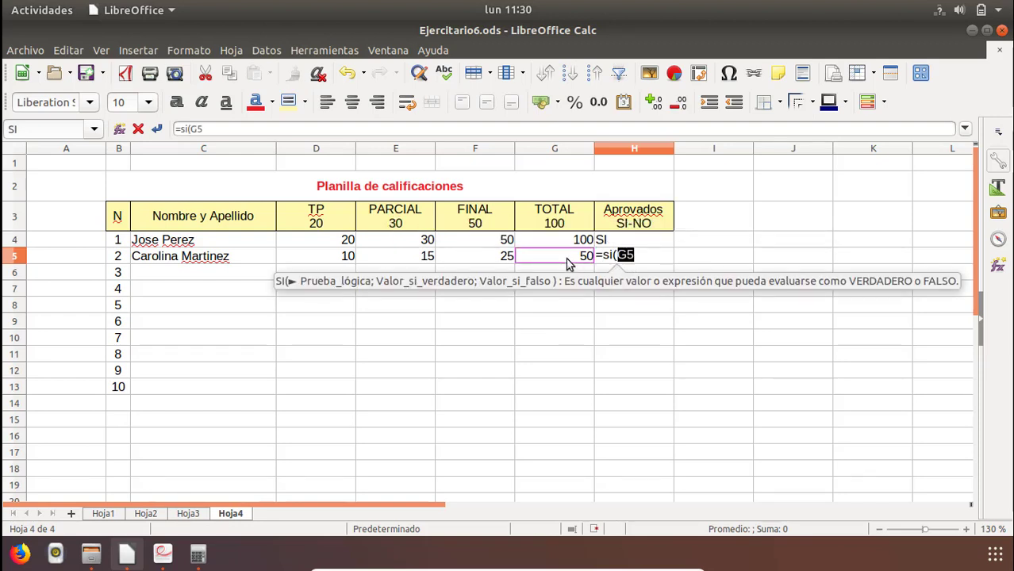
{"action": "type", "text": ">="}
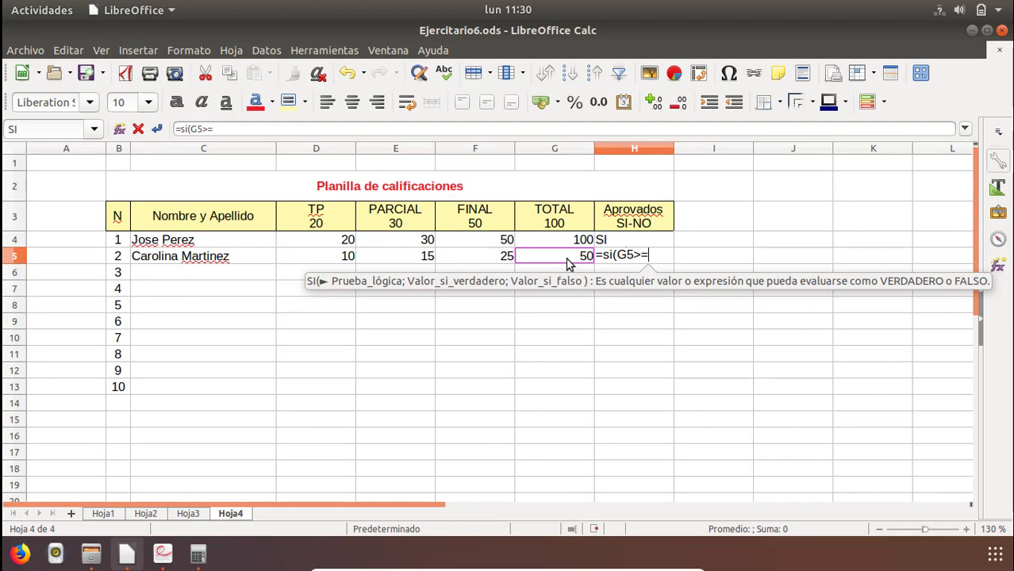
{"action": "type", "text": "60"}
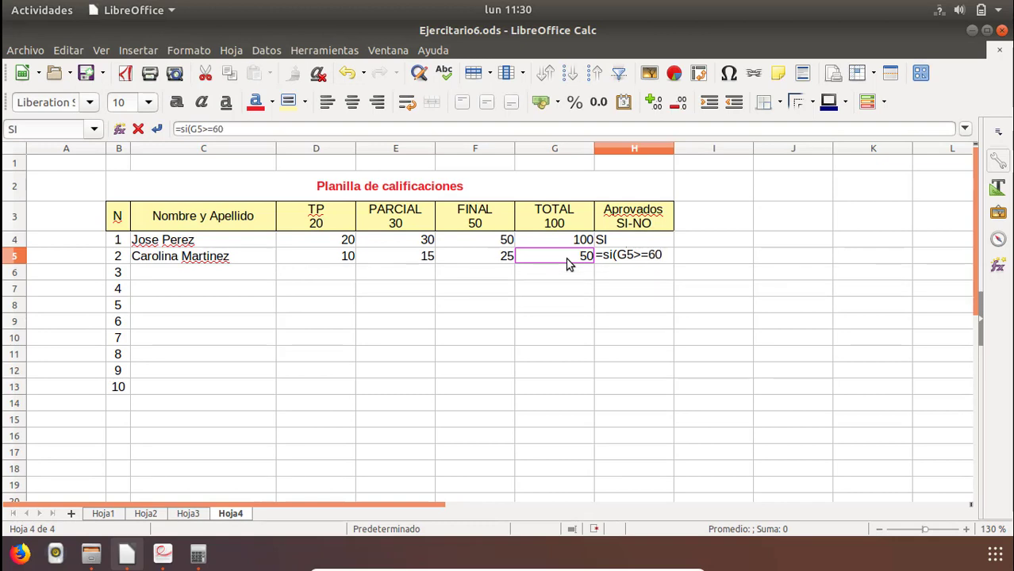
{"action": "type", "text": ";"}
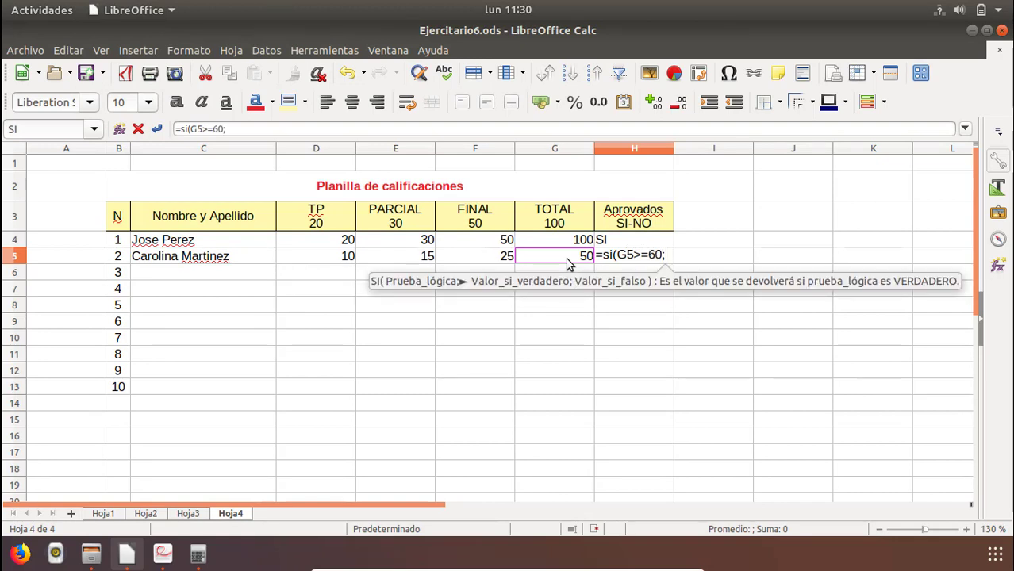
{"action": "type", "text": "\"DI"}
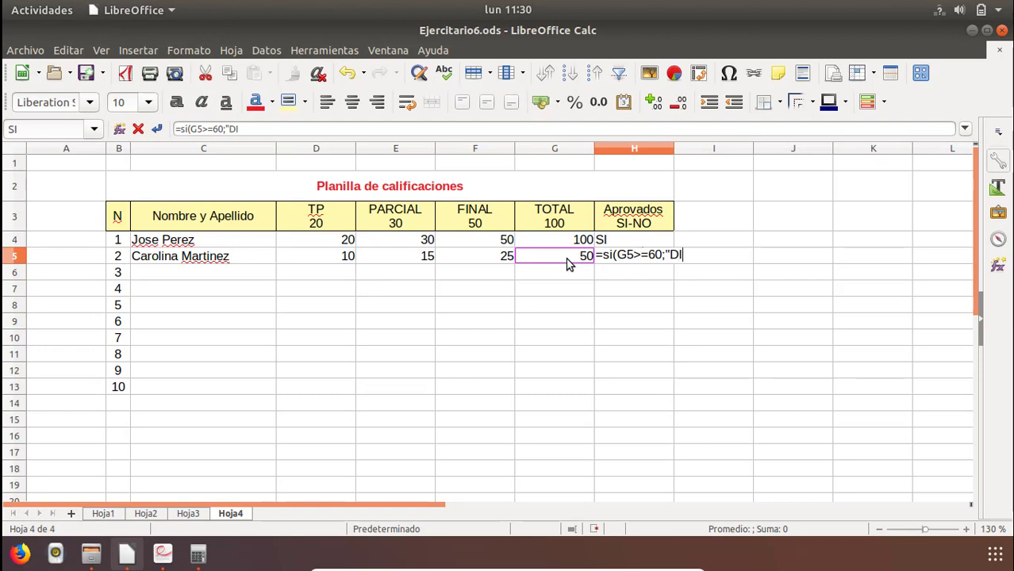
{"action": "type", "text": "\""}
Add "SI" as the value the H5 formula returns when the condition is true.
{"action": "key", "text": "BackSpace"}
{"action": "key", "text": "BackSpace"}
{"action": "key", "text": "BackSpace"}
{"action": "type", "text": "SI\""}
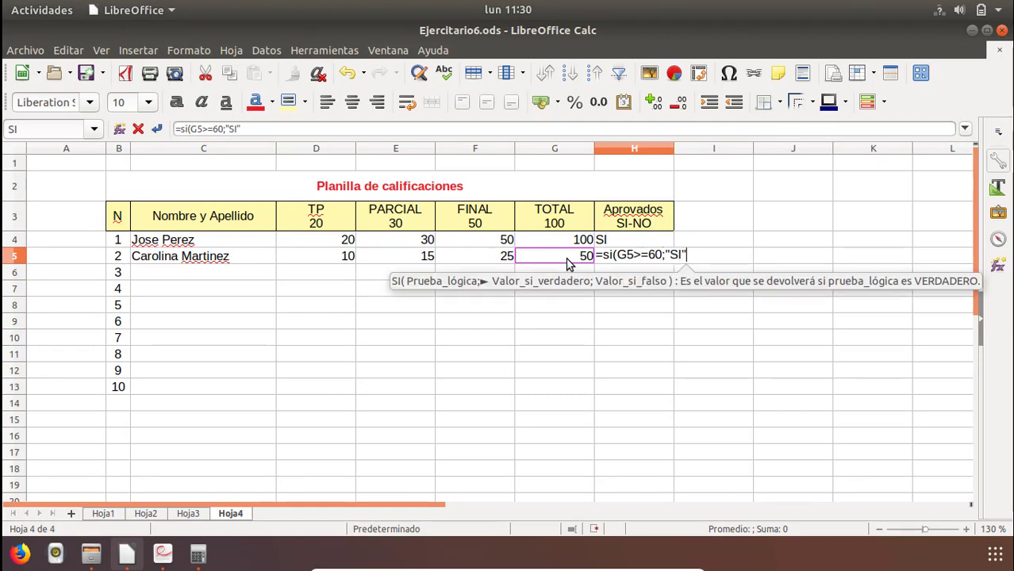
{"action": "type", "text": ";"}
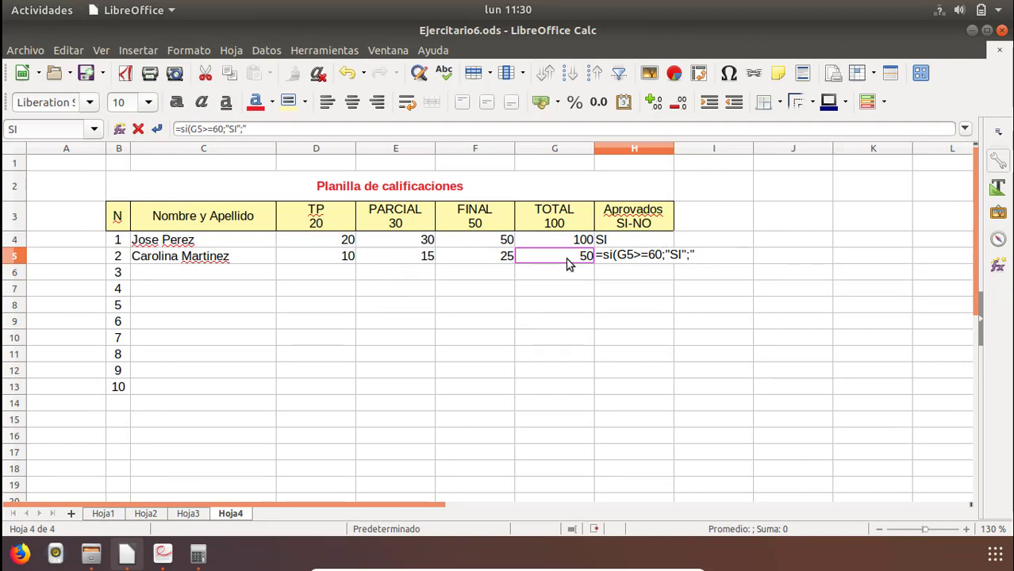
{"action": "type", "text": " NO"}
Complete the H5 formula with "NO" as the value returned when the condition is false.
{"action": "left_click", "coordinate": [567, 264], "text": "shift"}
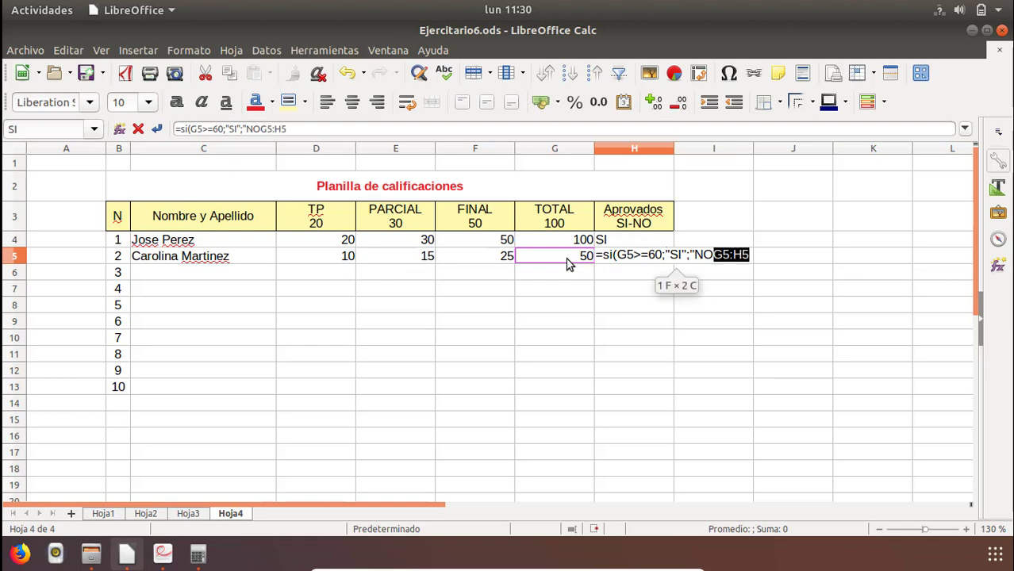
{"action": "type", "text": "\""}
{"action": "left_click", "coordinate": [567, 265]}
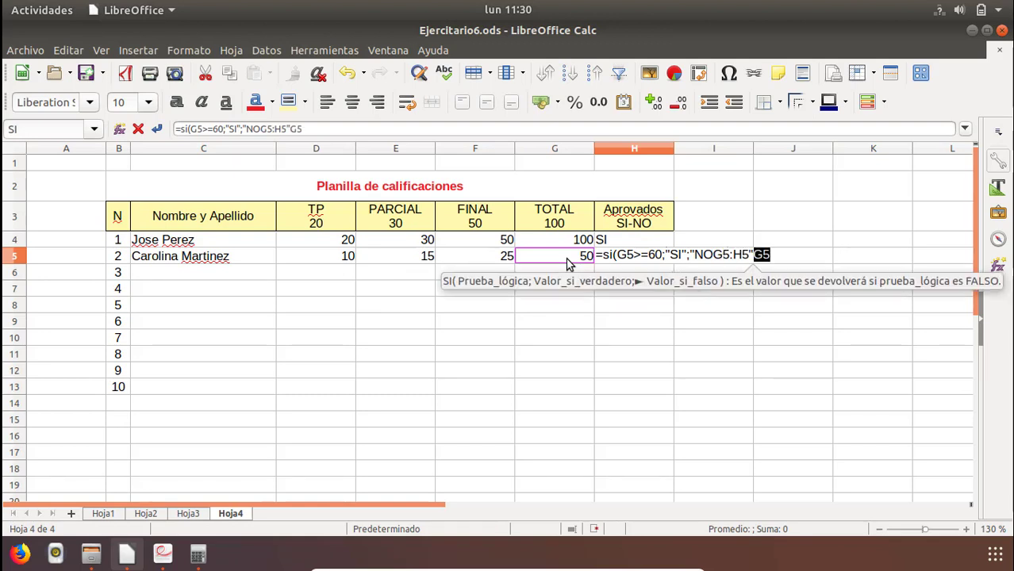
{"action": "key", "text": "BackSpace"}
{"action": "key", "text": "BackSpace"}
{"action": "key", "text": "BackSpace"}
{"action": "key", "text": "BackSpace"}
{"action": "key", "text": "BackSpace"}
{"action": "key", "text": "BackSpace"}
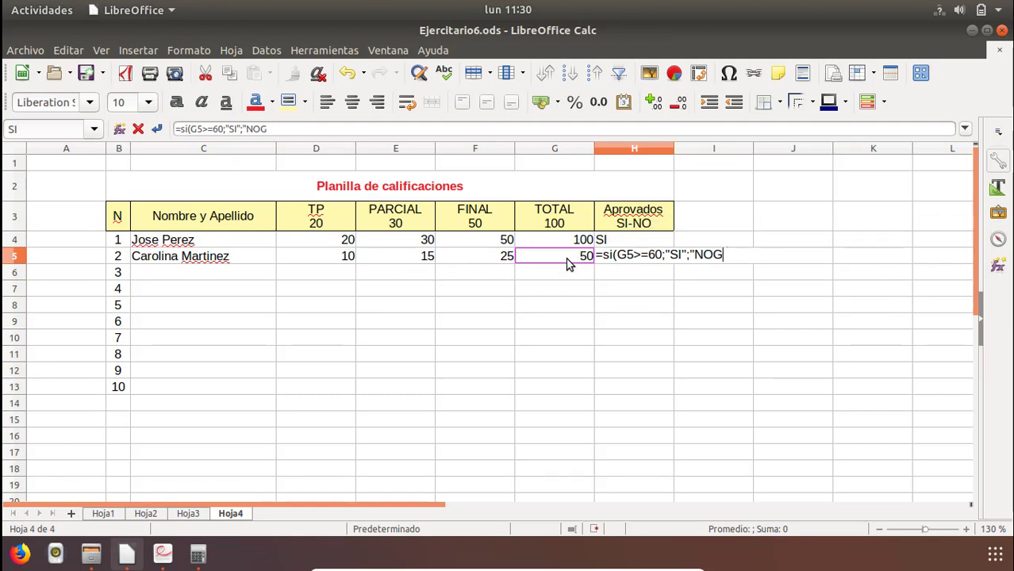
{"action": "key", "text": "BackSpace"}
{"action": "type", "text": "\""}
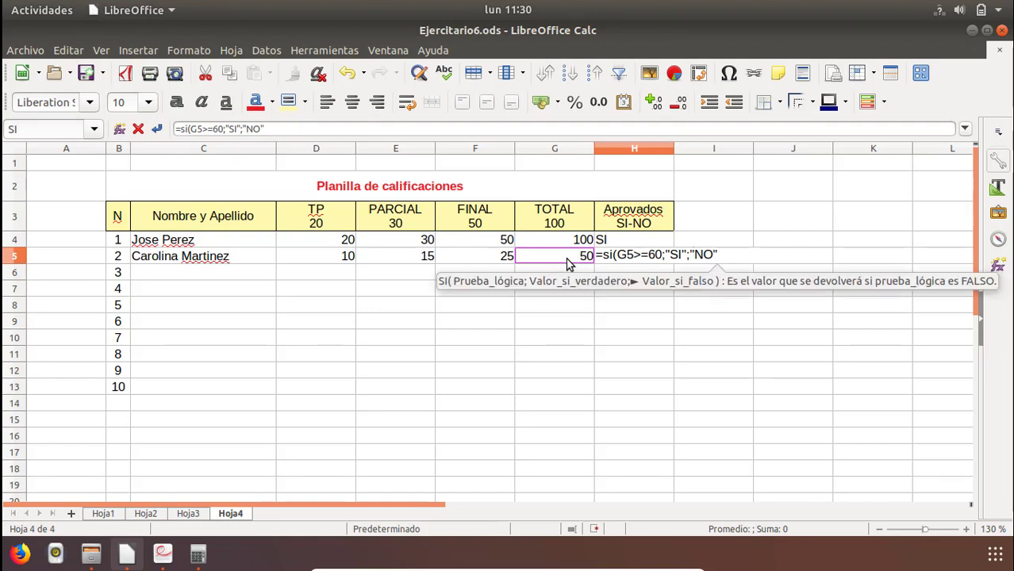
{"action": "type", "text": ")"}
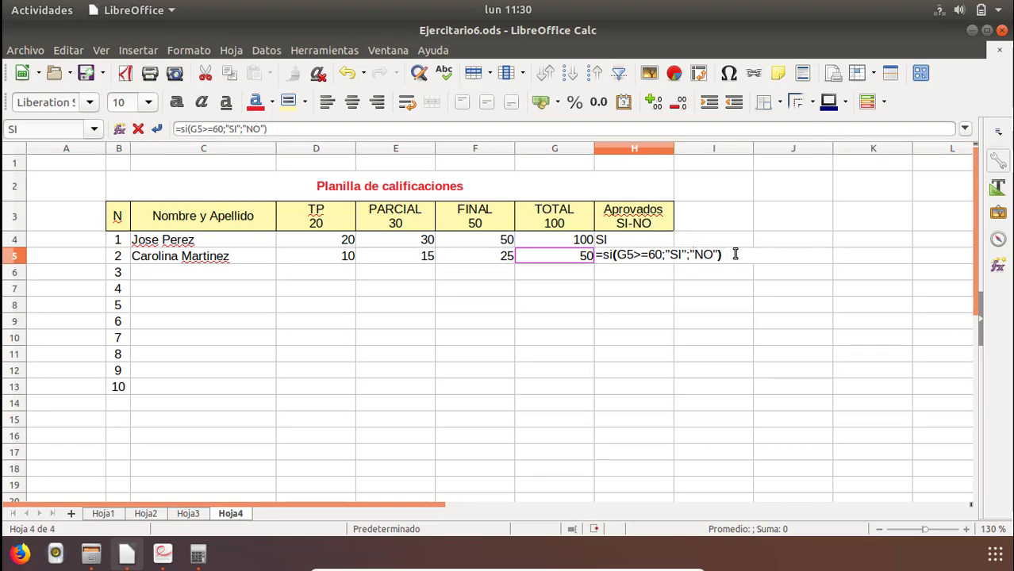
{"action": "key", "text": "Return"}
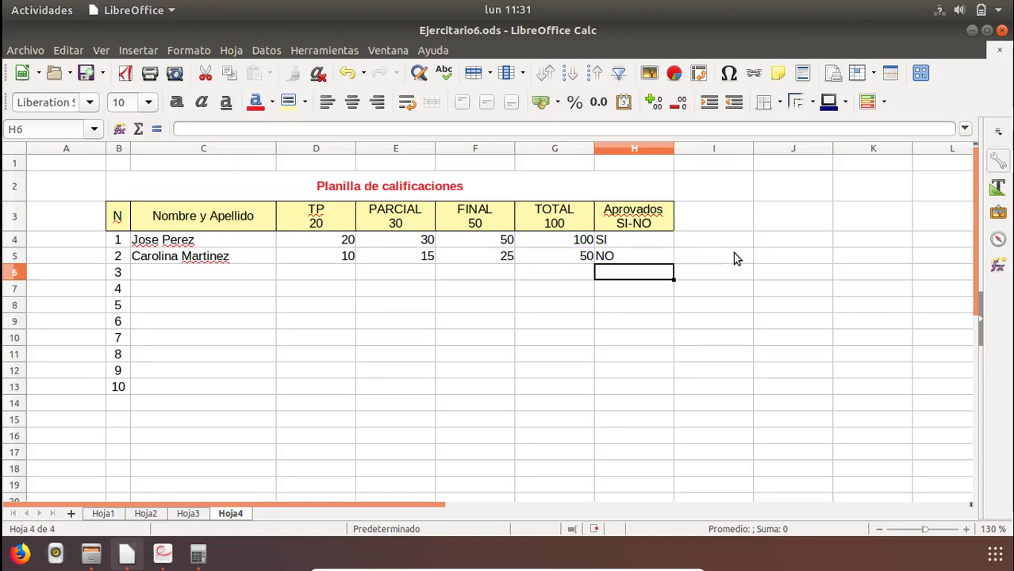
Review the second student's scores, total and pass-result formula across row 5, and compare with the first student's result.
{"action": "key", "text": "Up"}
{"action": "key", "text": "Left"}
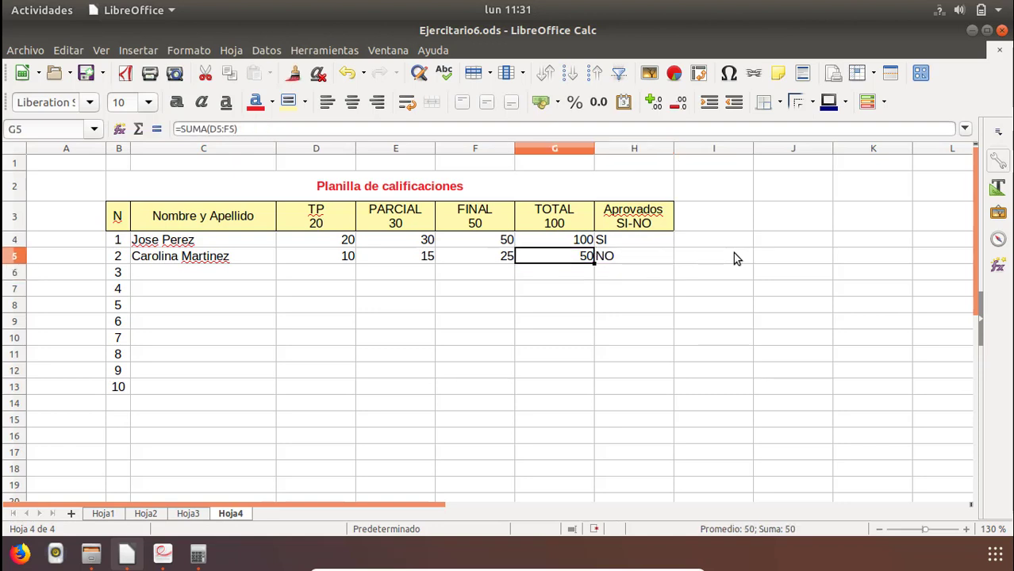
{"action": "key", "text": "Left"}
{"action": "key", "text": "Left"}
{"action": "key", "text": "Left"}
{"action": "key", "text": "Left"}
{"action": "key", "text": "Right"}
{"action": "key", "text": "Right"}
{"action": "key", "text": "Right"}
{"action": "key", "text": "Right"}
{"action": "key", "text": "Right"}
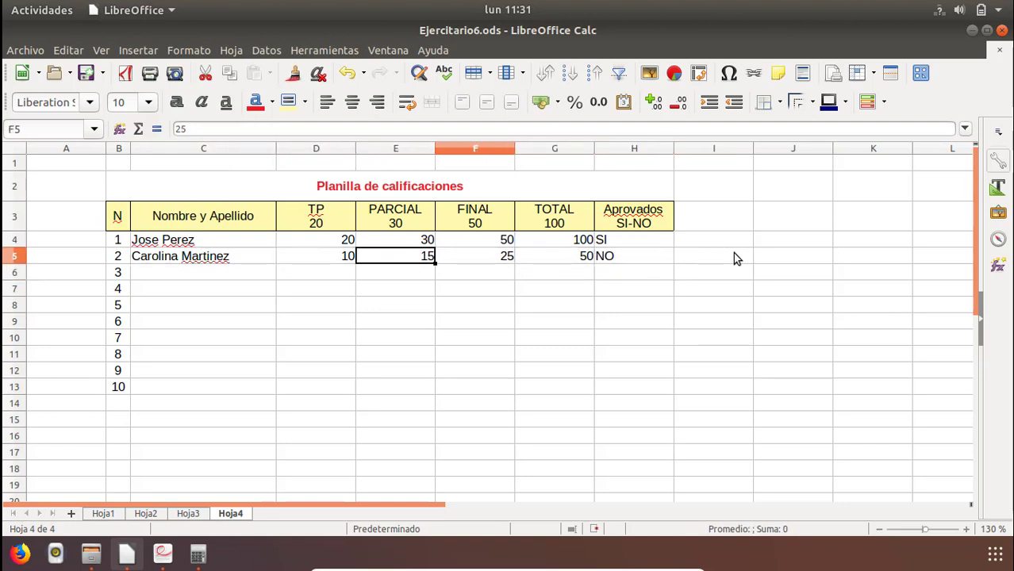
{"action": "key", "text": "Left"}
{"action": "key", "text": "Right"}
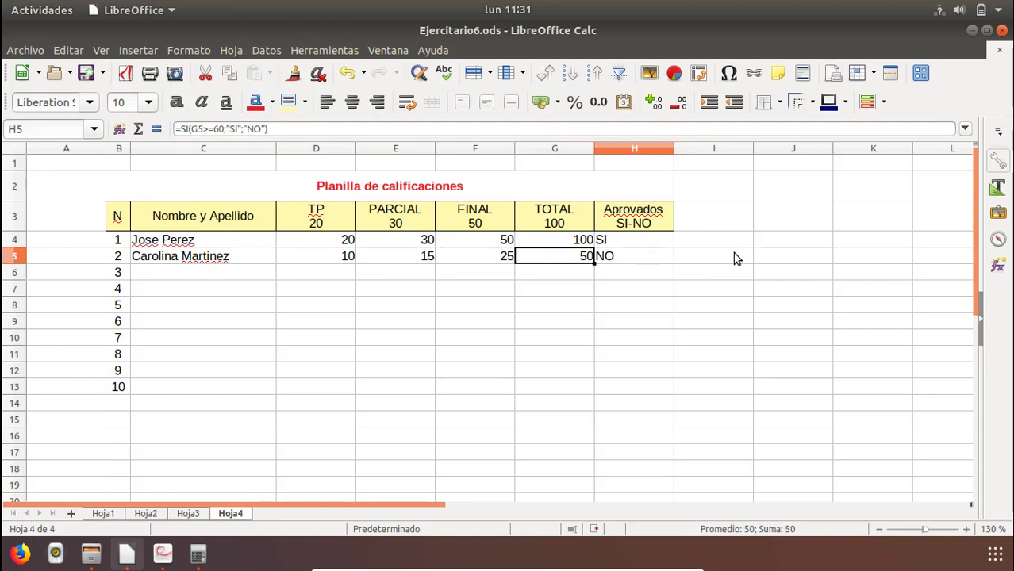
{"action": "key", "text": "Up"}
{"action": "key", "text": "Down"}
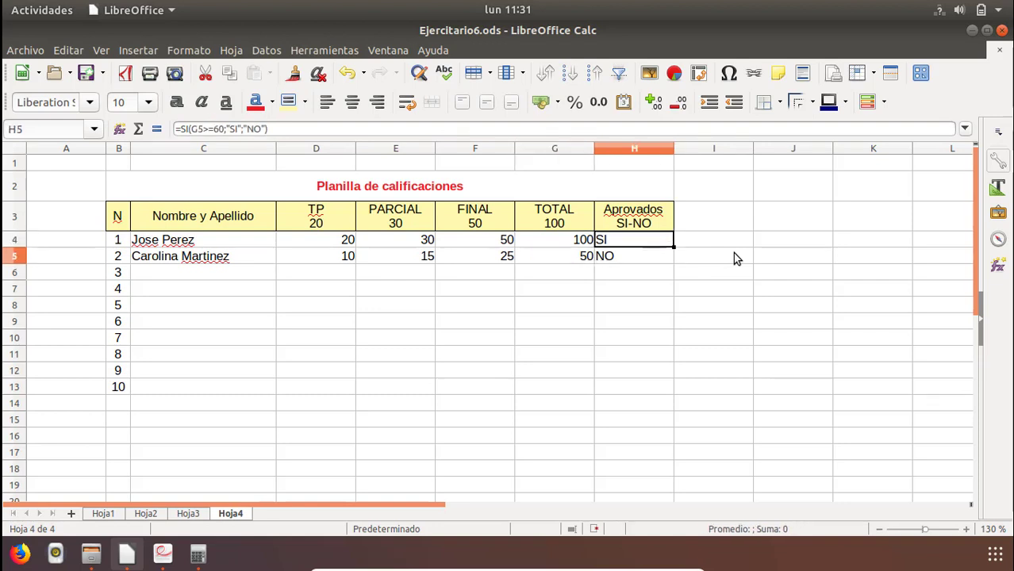
Test the second student's pass result by setting the FINAL score in F5 to 30, 33 and 35 in turn.
{"action": "key", "text": "Left"}
{"action": "key", "text": "Left"}
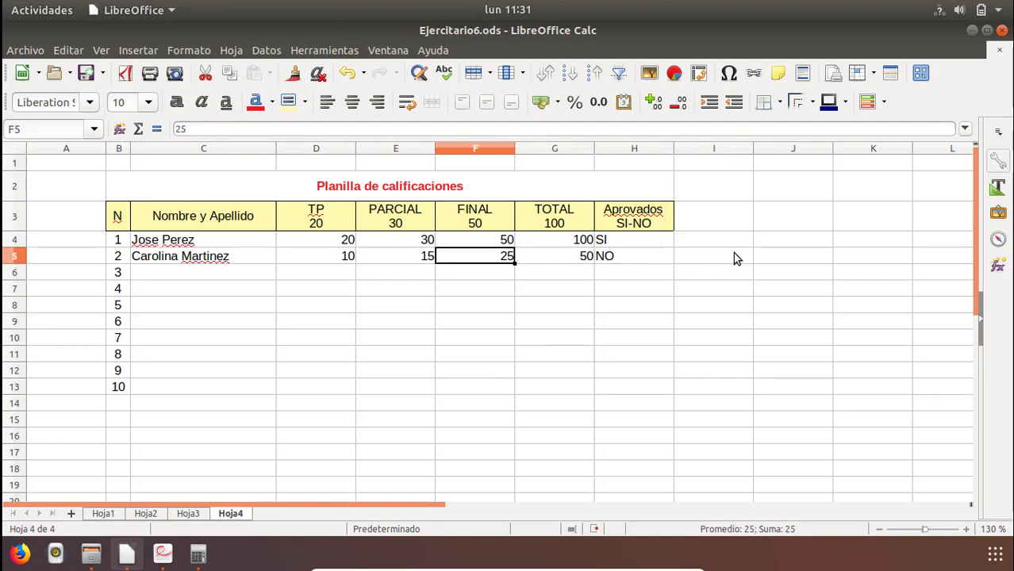
{"action": "type", "text": "30"}
{"action": "key", "text": "Return"}
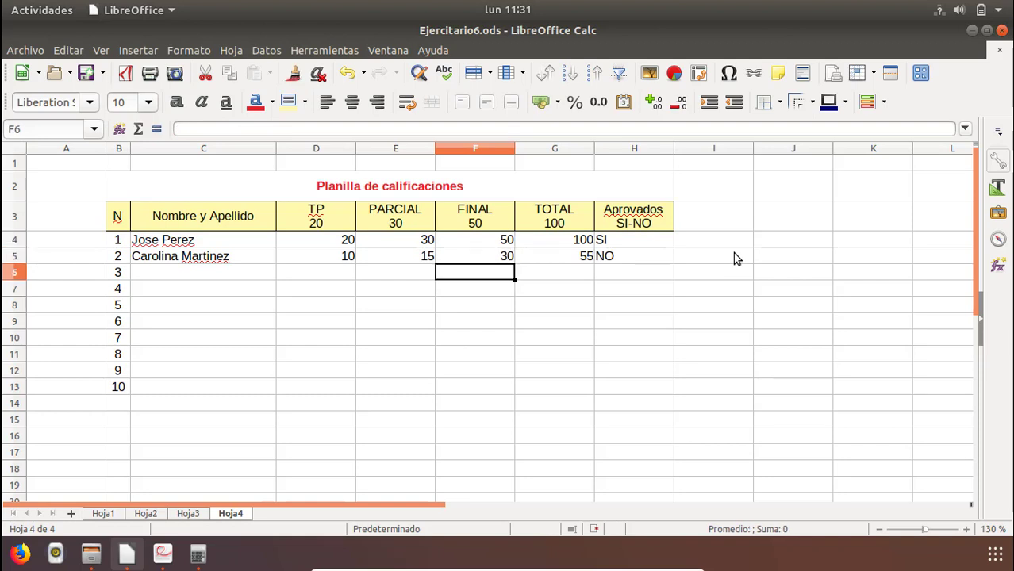
{"action": "key", "text": "Up"}
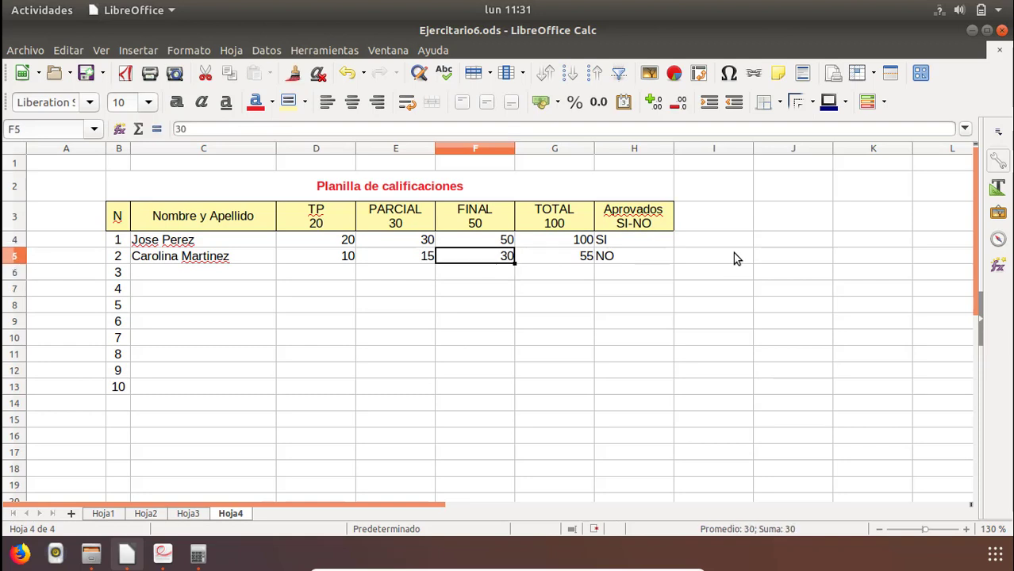
{"action": "type", "text": "33"}
{"action": "key", "text": "Return"}
{"action": "key", "text": "Up"}
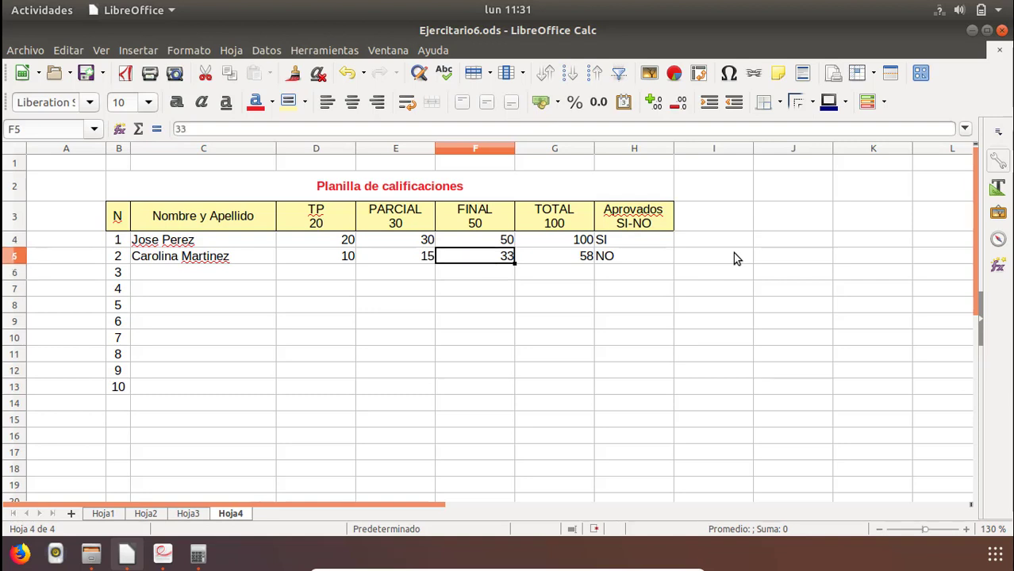
{"action": "type", "text": "35"}
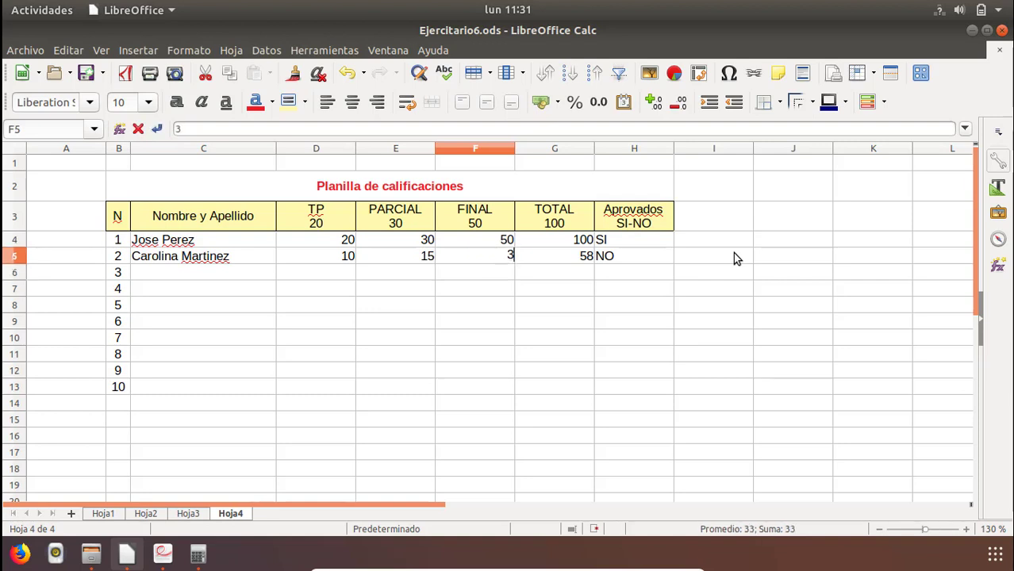
{"action": "key", "text": "Return"}
{"action": "key", "text": "Up"}
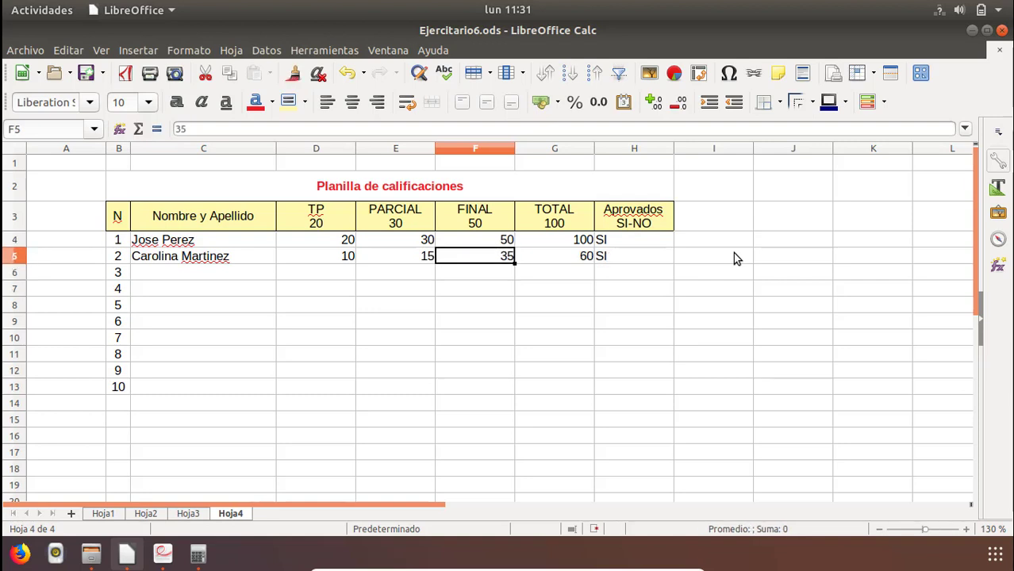
Check the second student's total and pass result, and set the FINAL score in F5 to 34.
{"action": "key", "text": "Right"}
{"action": "key", "text": "Right"}
{"action": "key", "text": "Left"}
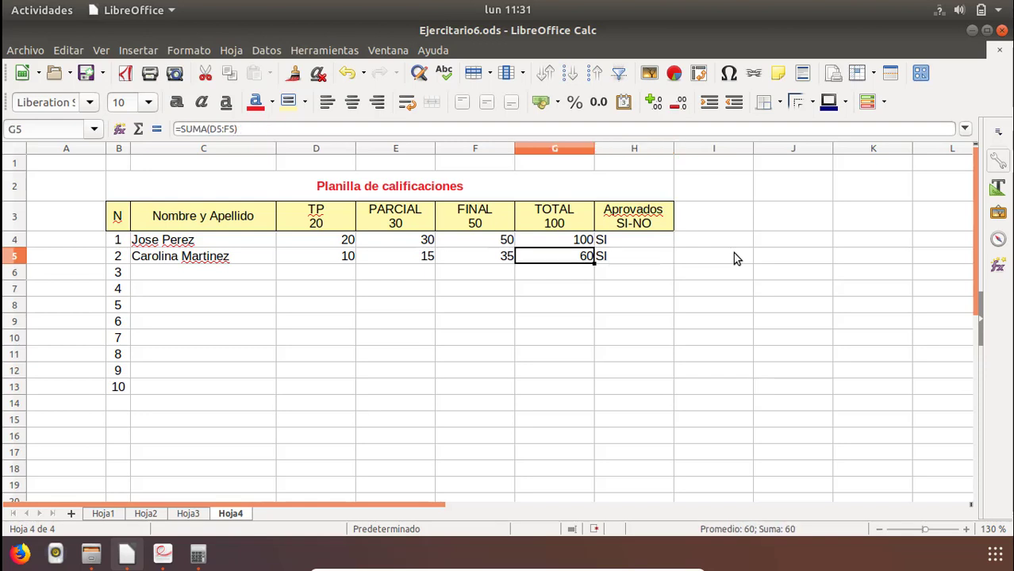
{"action": "key", "text": "Left"}
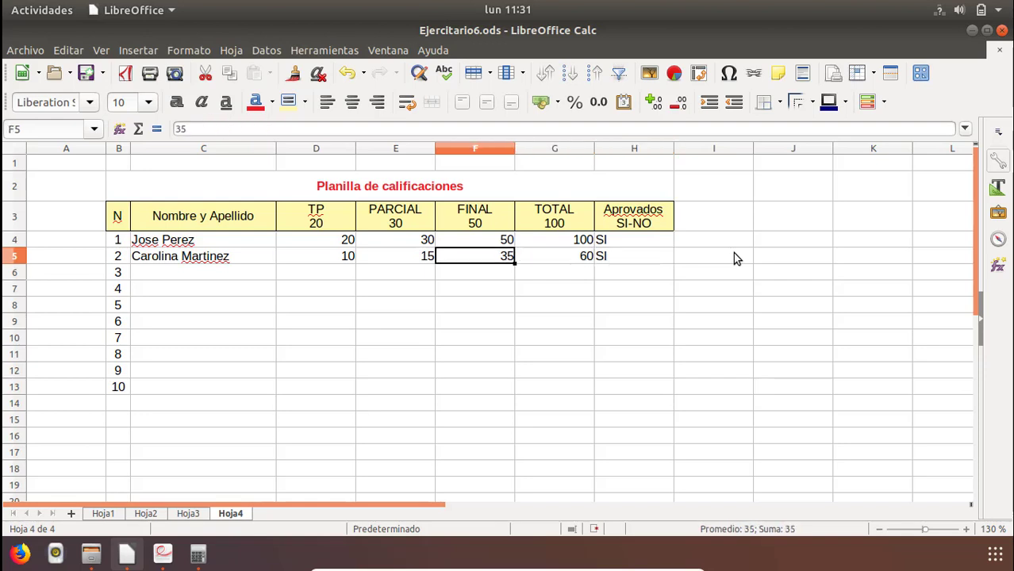
{"action": "type", "text": "34"}
{"action": "key", "text": "Return"}
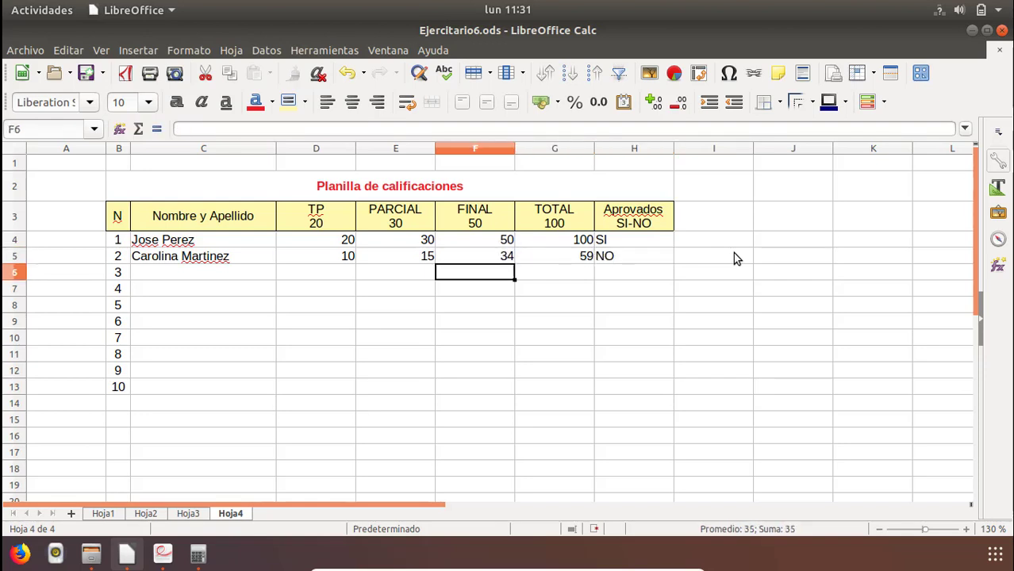
Examine the condition and the true and false values of the H5 formula against the total in G5.
{"action": "left_click", "coordinate": [580, 263]}
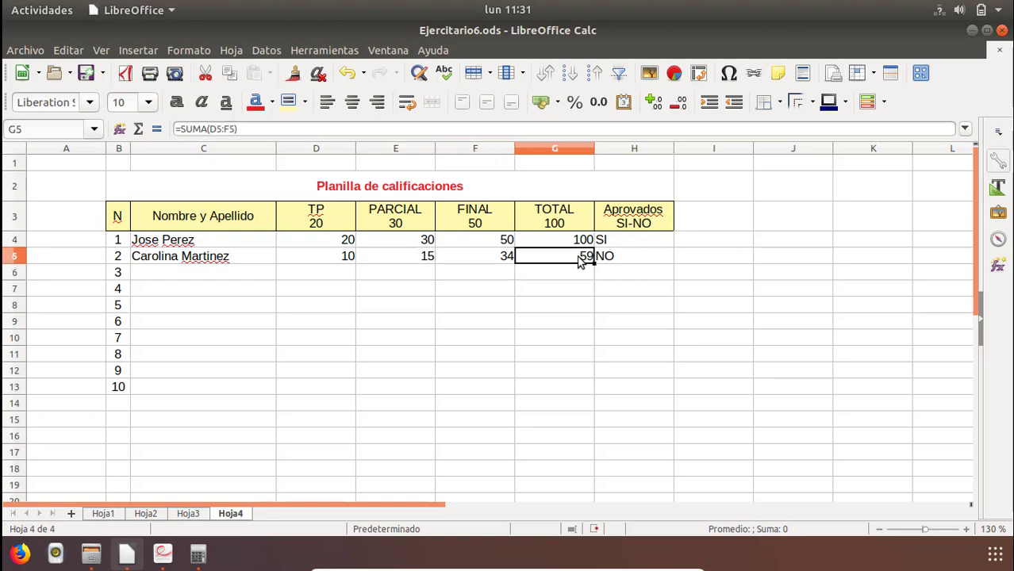
{"action": "left_click", "coordinate": [621, 263]}
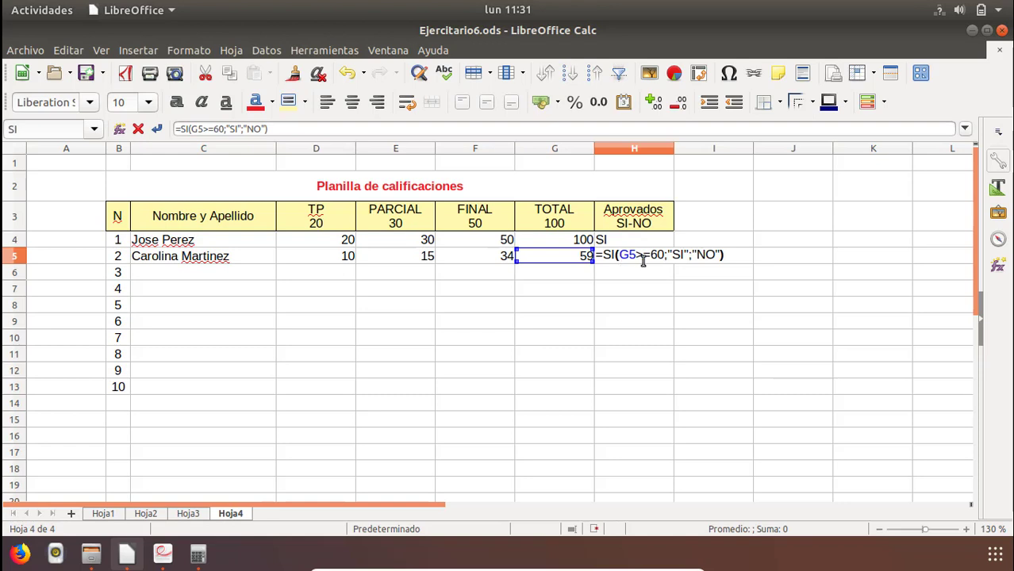
{"action": "left_click", "coordinate": [651, 255]}
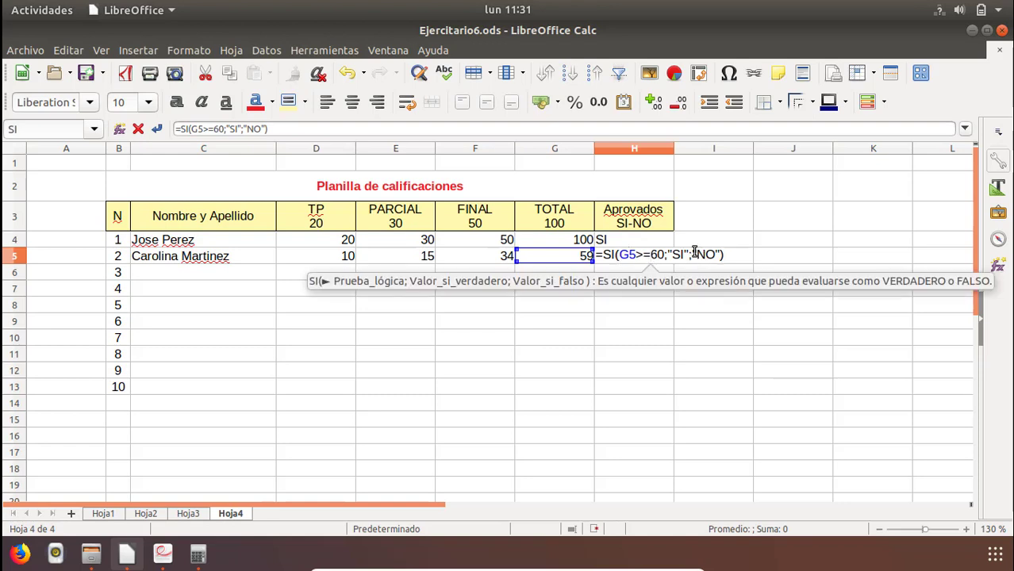
{"action": "left_click_drag", "start_coordinate": [698, 256], "coordinate": [723, 258]}
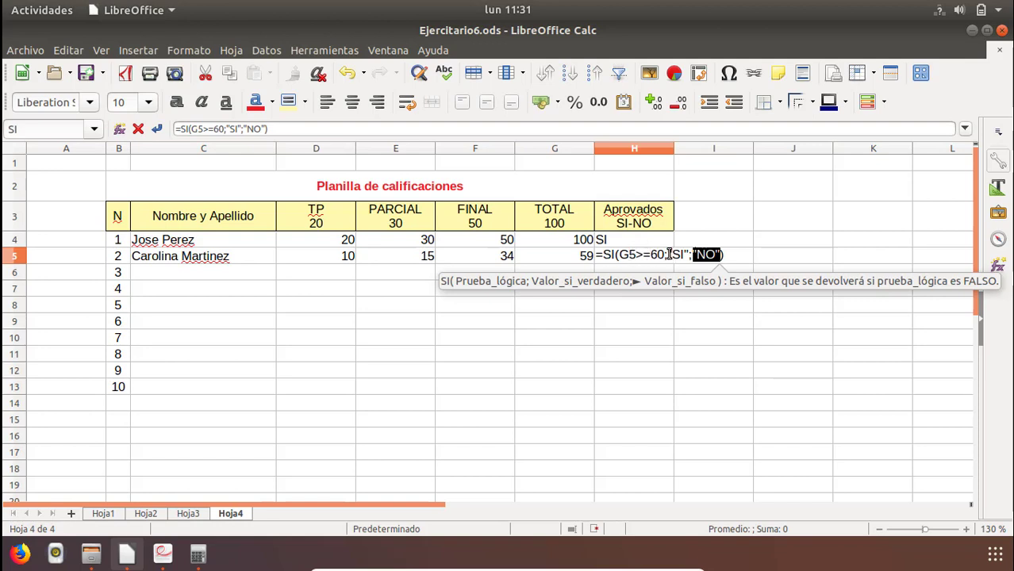
{"action": "left_click_drag", "start_coordinate": [669, 254], "coordinate": [681, 286]}
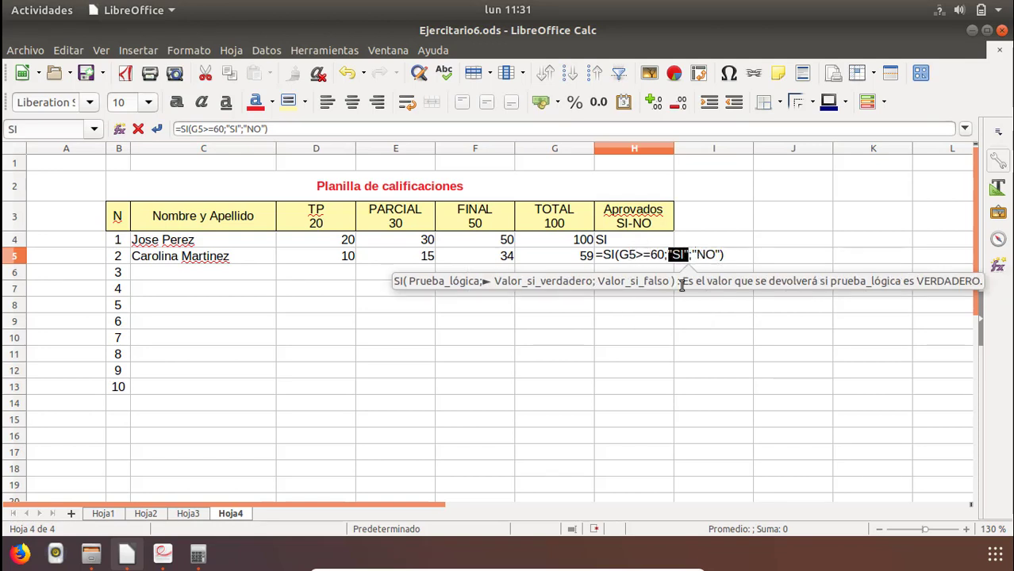
{"action": "left_click", "coordinate": [730, 259]}
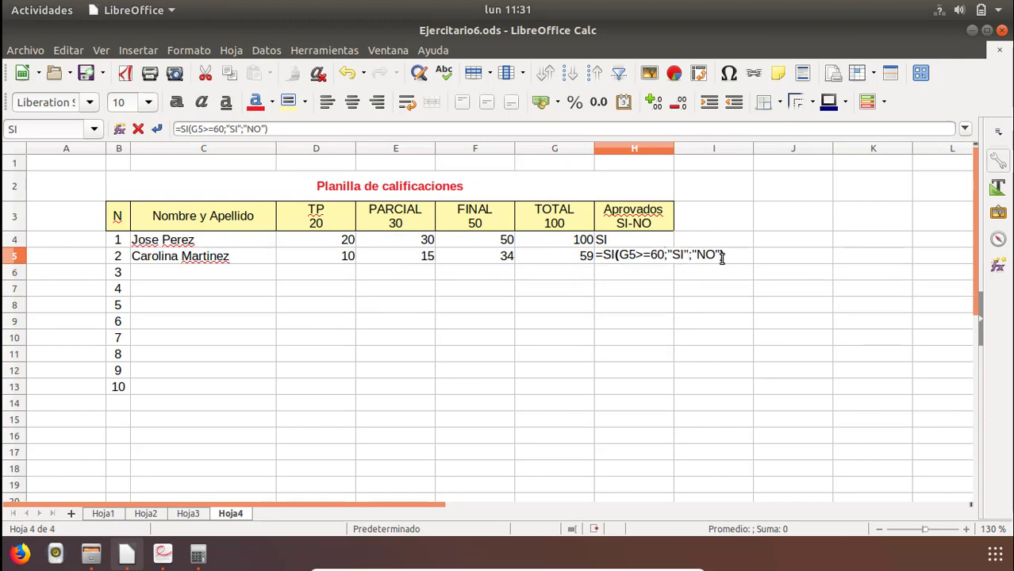
{"action": "key", "text": "Return"}
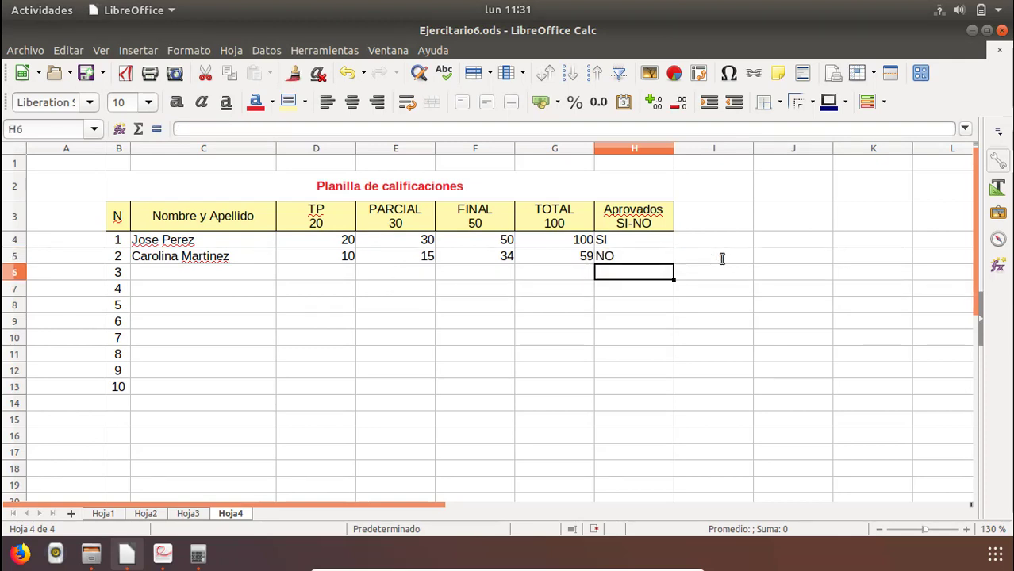
Copy the two student names in C4:C5 and paste them repeatedly into C6:C13.
{"action": "key", "text": "Left"}
{"action": "key", "text": "Left"}
{"action": "key", "text": "Left"}
{"action": "key", "text": "Left"}
{"action": "key", "text": "Left"}
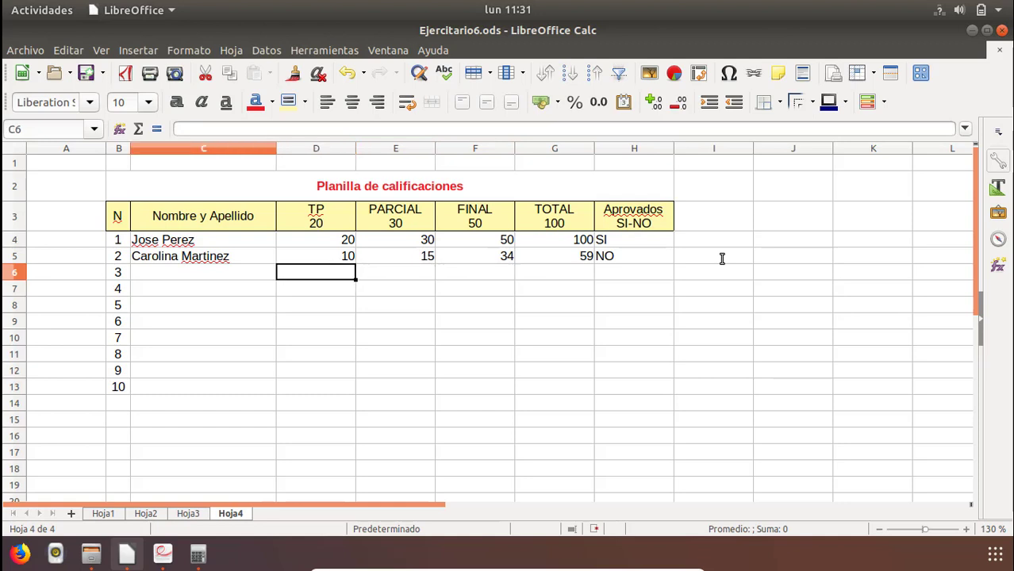
{"action": "key", "text": "Up"}
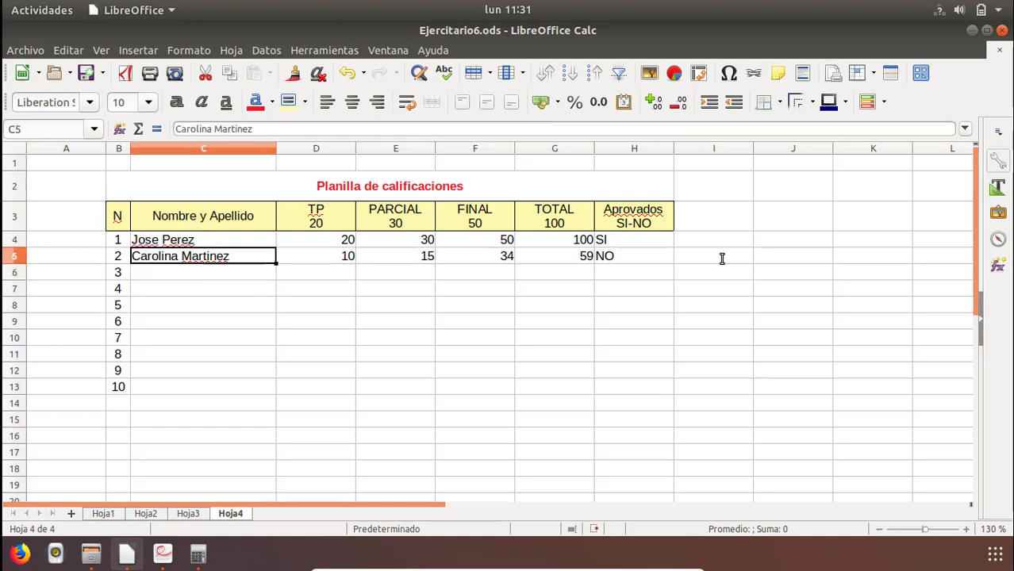
{"action": "key", "text": "Up"}
{"action": "key", "text": "shift+Down"}
{"action": "key", "text": "ctrl+c"}
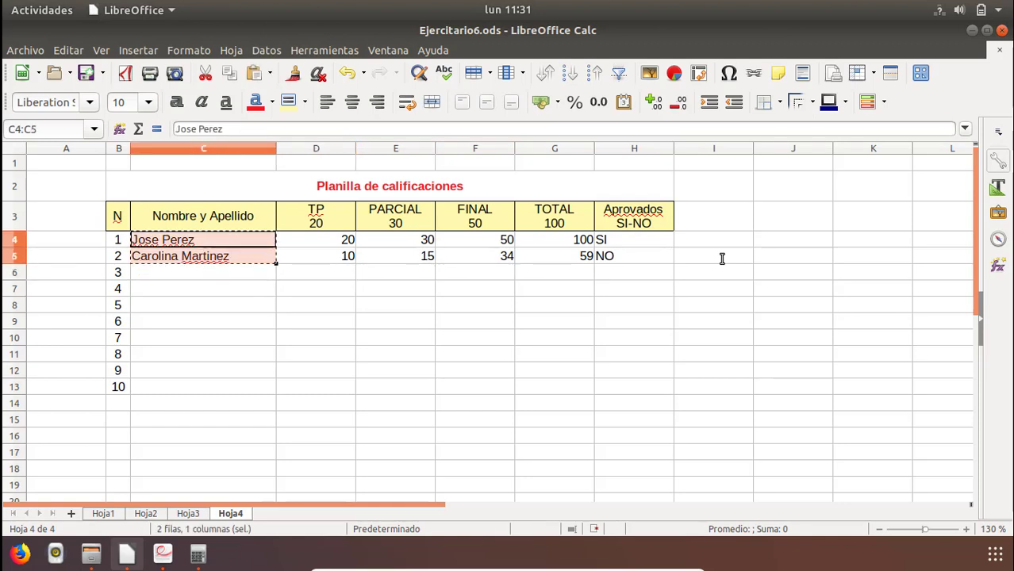
{"action": "key", "text": "Down"}
{"action": "key", "text": "Down"}
{"action": "key", "text": "shift+Down"}
{"action": "key", "text": "shift+Down"}
{"action": "key", "text": "shift+Down"}
{"action": "key", "text": "shift+Down"}
{"action": "key", "text": "shift+Down"}
{"action": "key", "text": "shift+Down"}
{"action": "key", "text": "shift+Down"}
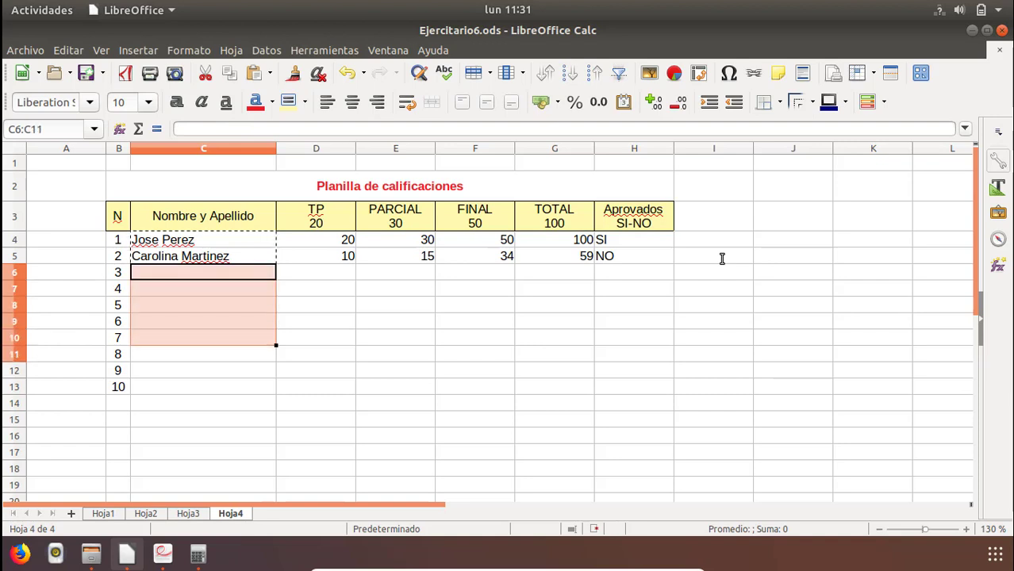
{"action": "key", "text": "ctrl+v"}
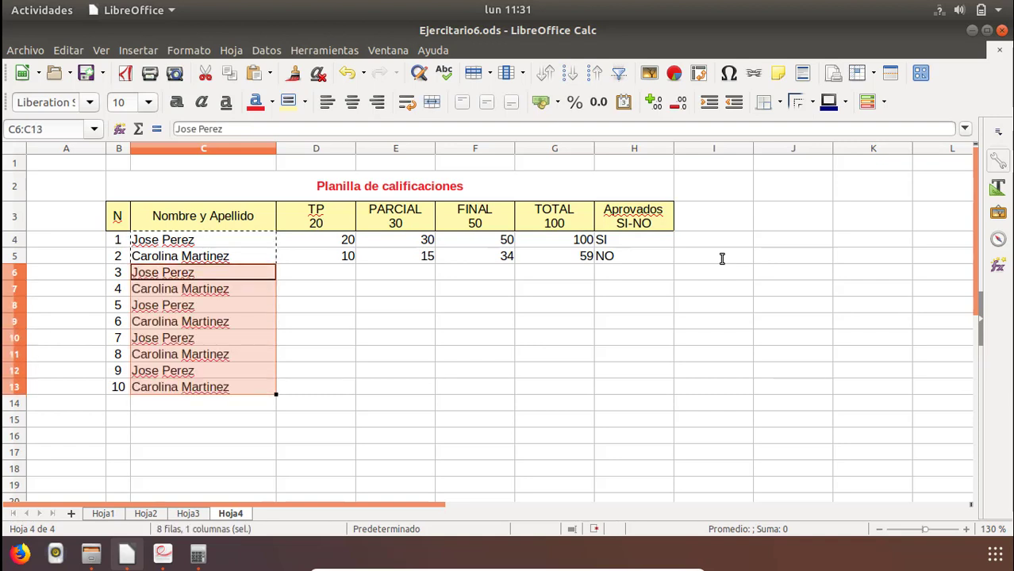
Enter the third student's scores in row 6: TP 15, PARCIAL 20 and FINAL 35.
{"action": "key", "text": "Right"}
{"action": "key", "text": "Right"}
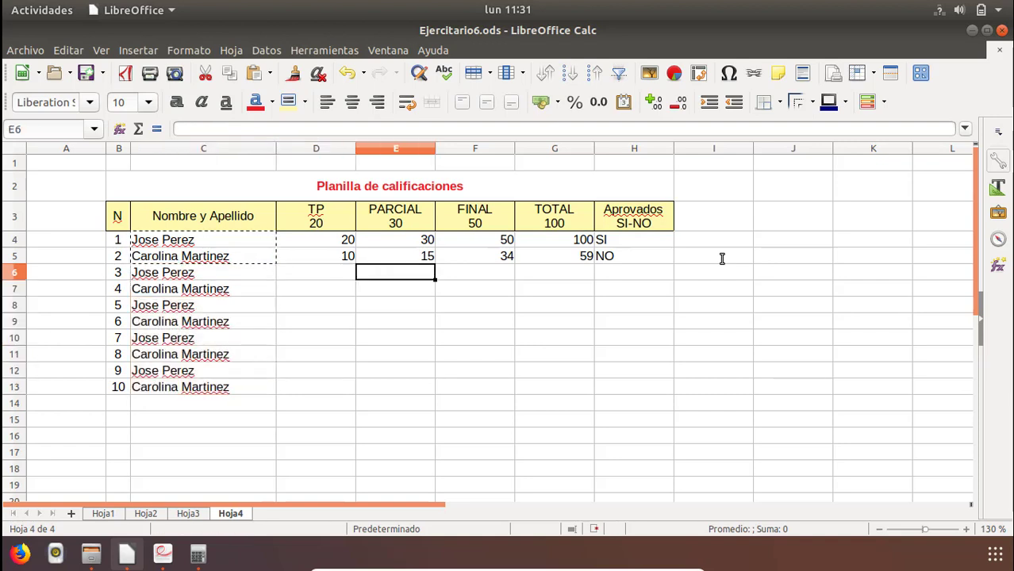
{"action": "key", "text": "Left"}
{"action": "key", "text": "Up"}
{"action": "key", "text": "Down"}
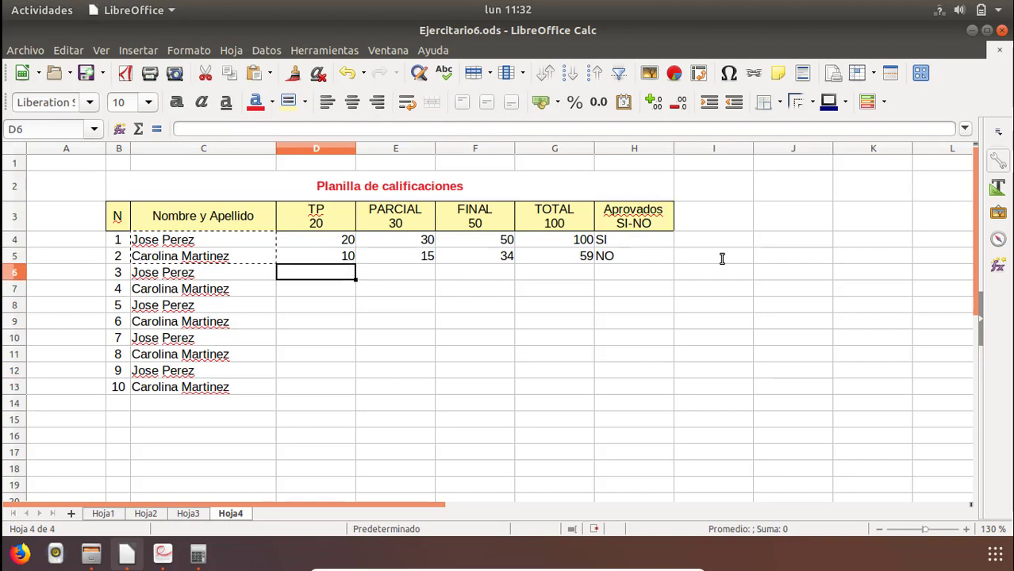
{"action": "type", "text": "15"}
{"action": "key", "text": "Return"}
{"action": "key", "text": "Right"}
{"action": "key", "text": "Right"}
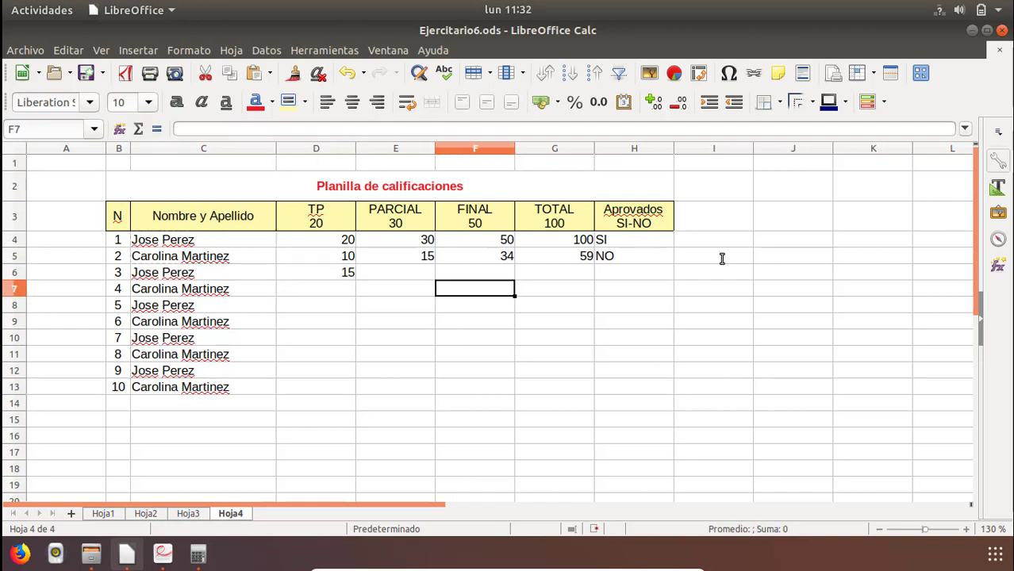
{"action": "key", "text": "Up"}
{"action": "key", "text": "Left"}
{"action": "type", "text": "20"}
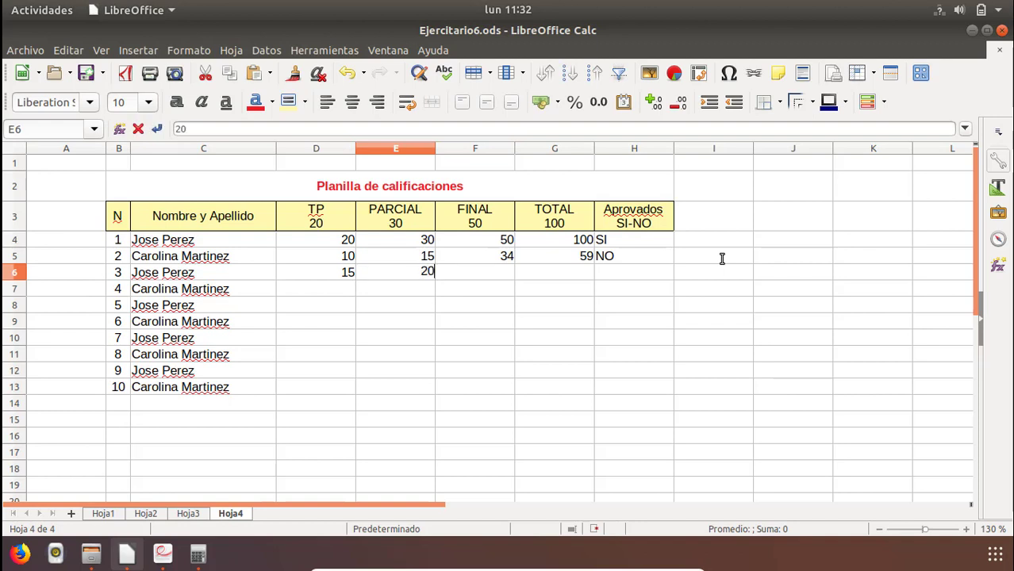
{"action": "key", "text": "Return"}
{"action": "key", "text": "Right"}
{"action": "key", "text": "Up"}
{"action": "type", "text": "3"}
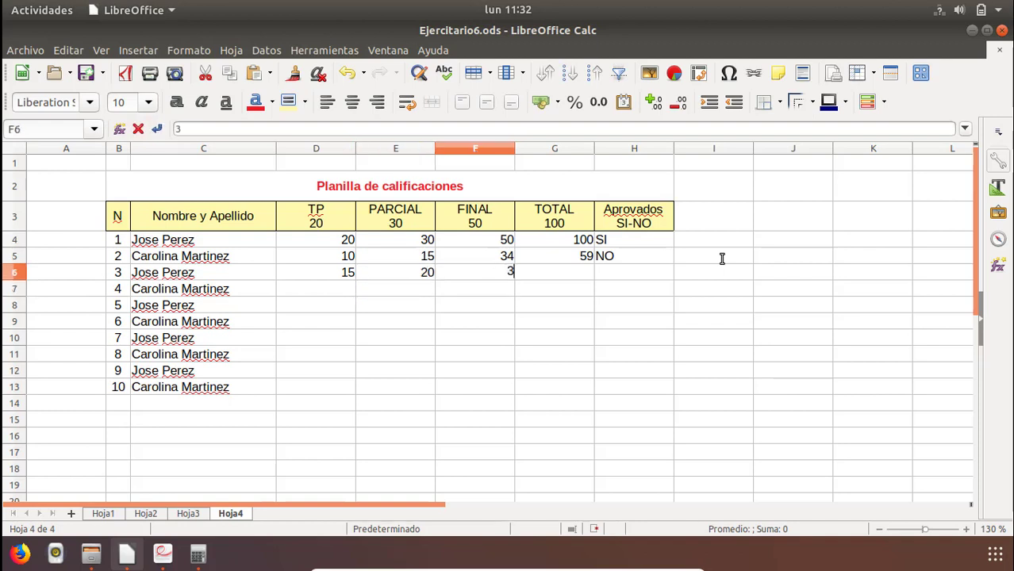
{"action": "type", "text": "5"}
{"action": "key", "text": "Return"}
Copy the SUMA total formula from G5 into G6:G13 for the remaining students.
{"action": "key", "text": "Right"}
{"action": "key", "text": "Up"}
{"action": "key", "text": "Up"}
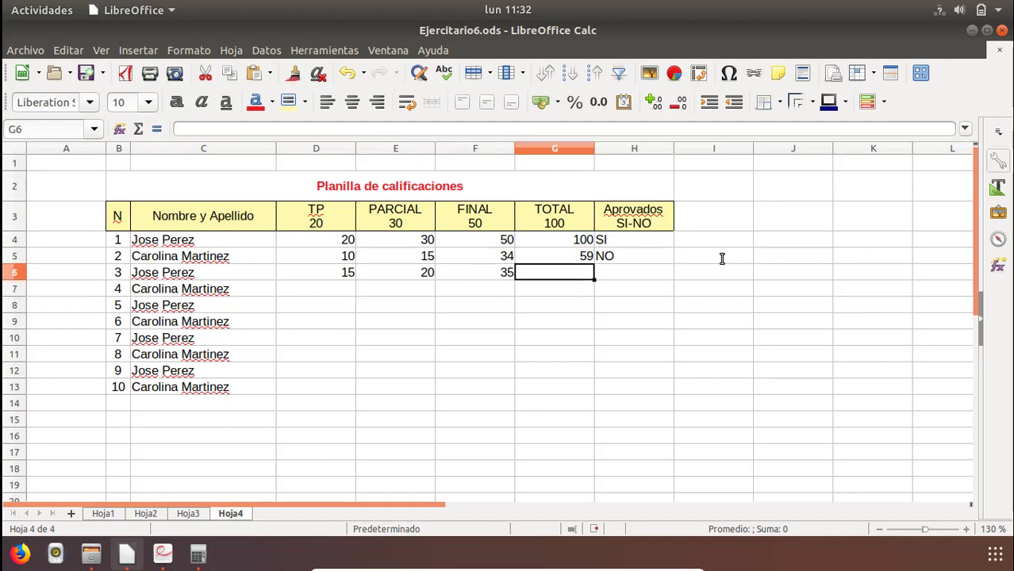
{"action": "right_click", "coordinate": [574, 262]}
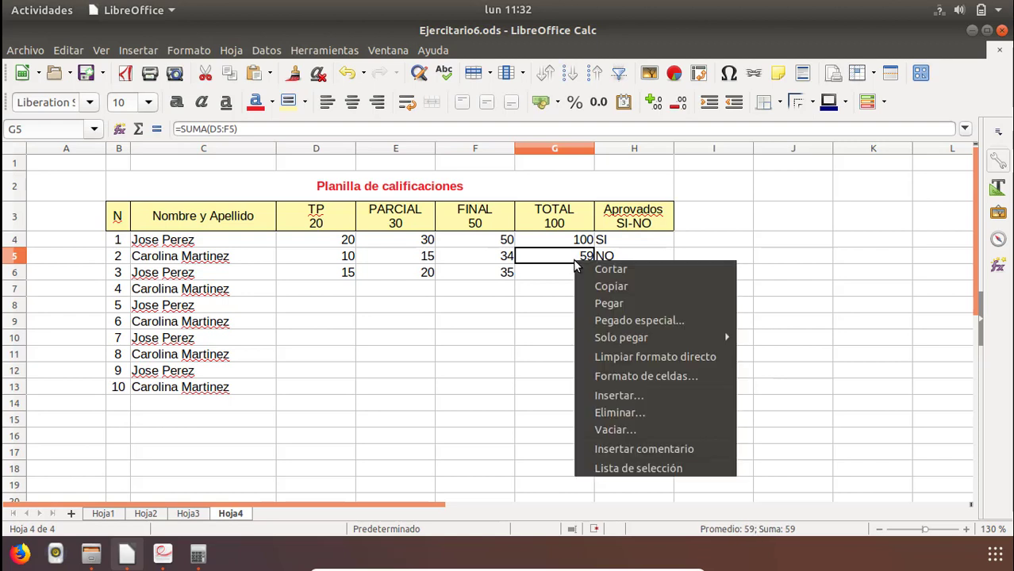
{"action": "left_click", "coordinate": [602, 287]}
{"action": "left_click", "coordinate": [557, 279]}
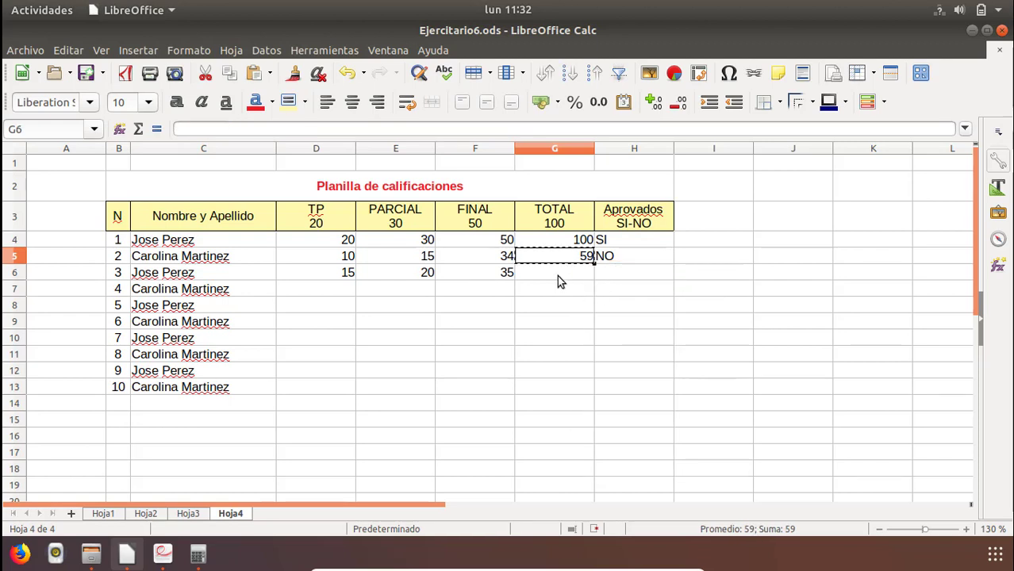
{"action": "left_click", "coordinate": [563, 388], "text": "shift"}
{"action": "right_click", "coordinate": [537, 333]}
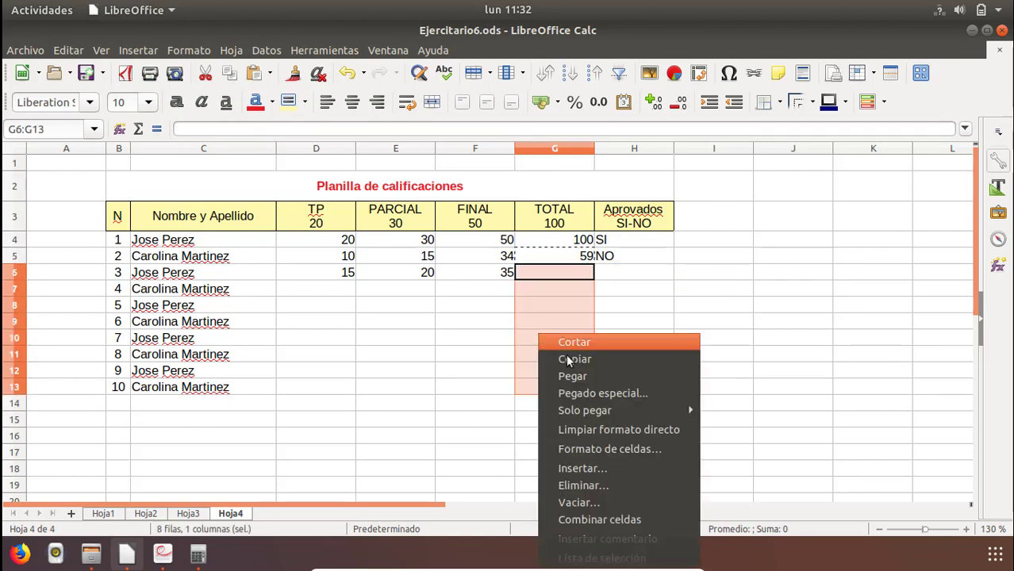
{"action": "left_click", "coordinate": [568, 373]}
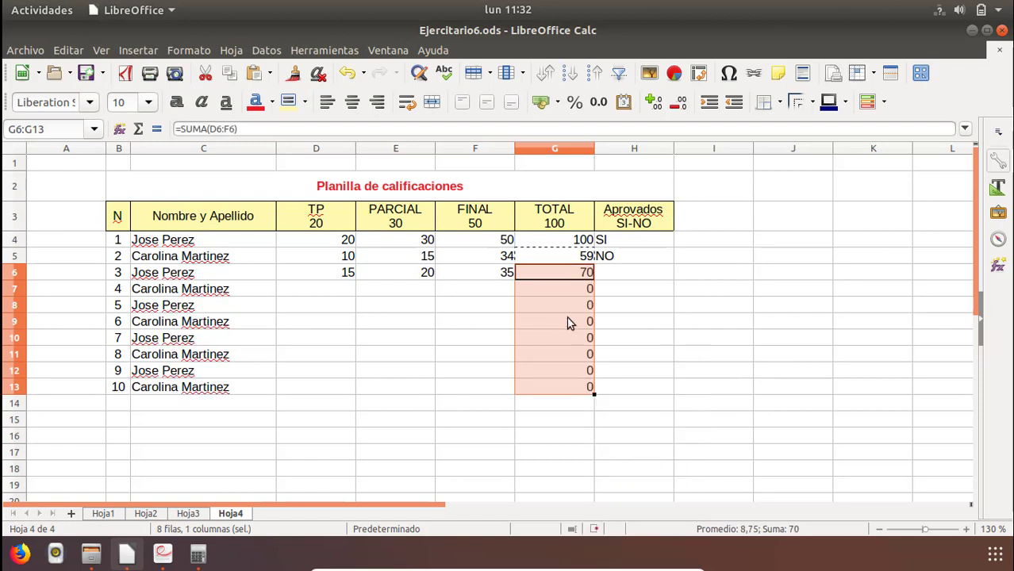
Copy the SI/NO pass formula from H5 into H6:H13 for the remaining students.
{"action": "left_click", "coordinate": [566, 319]}
{"action": "left_click", "coordinate": [614, 258]}
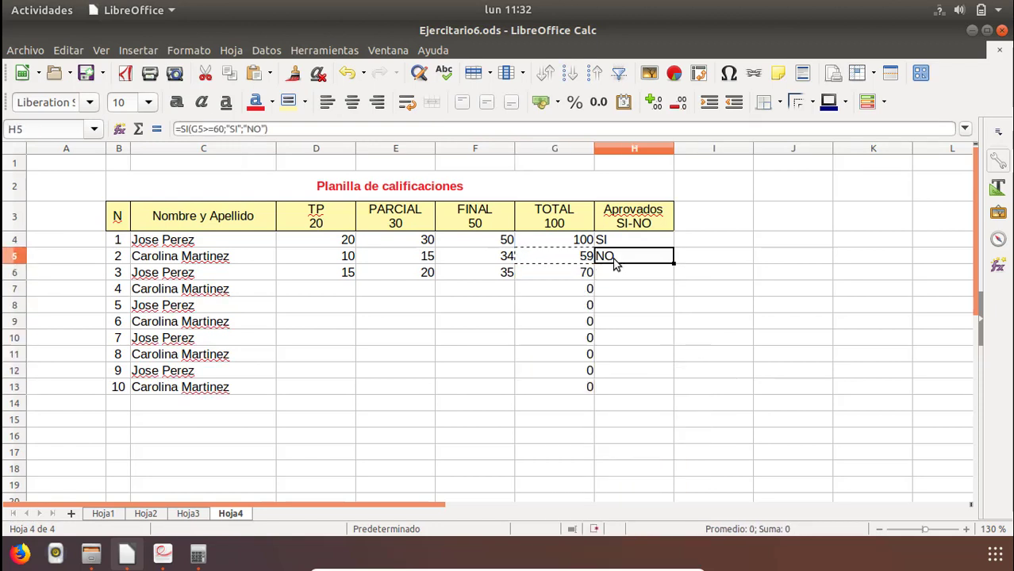
{"action": "right_click", "coordinate": [613, 258]}
{"action": "left_click", "coordinate": [623, 283]}
{"action": "left_click_drag", "start_coordinate": [619, 273], "coordinate": [623, 392]}
{"action": "right_click", "coordinate": [616, 320]}
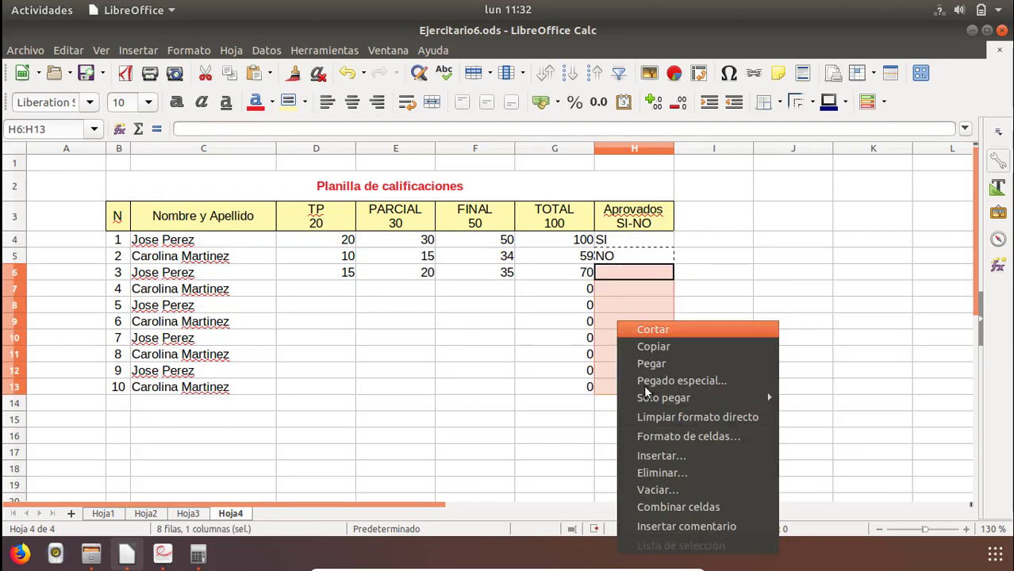
{"action": "left_click", "coordinate": [647, 365]}
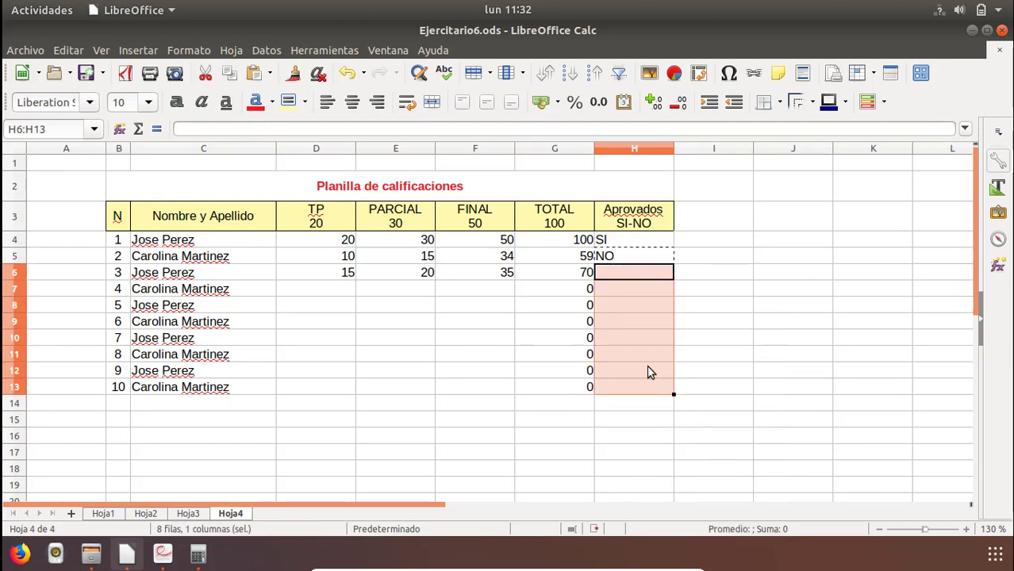
Enter the fourth student's scores in row 7: TP 10, PARCIAL 25 and FINAL 50.
{"action": "left_click", "coordinate": [521, 325]}
{"action": "left_click", "coordinate": [329, 292]}
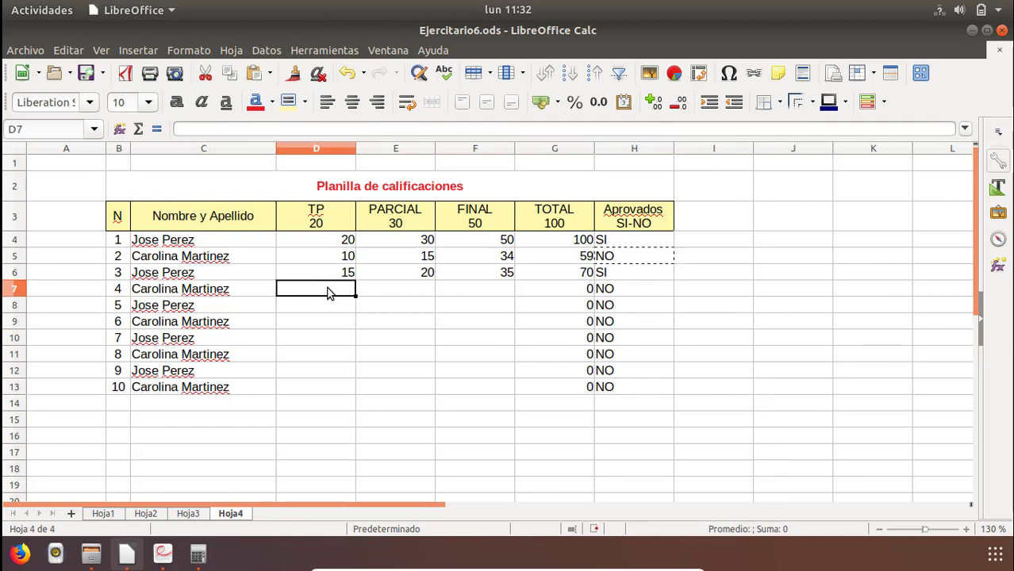
{"action": "type", "text": "10"}
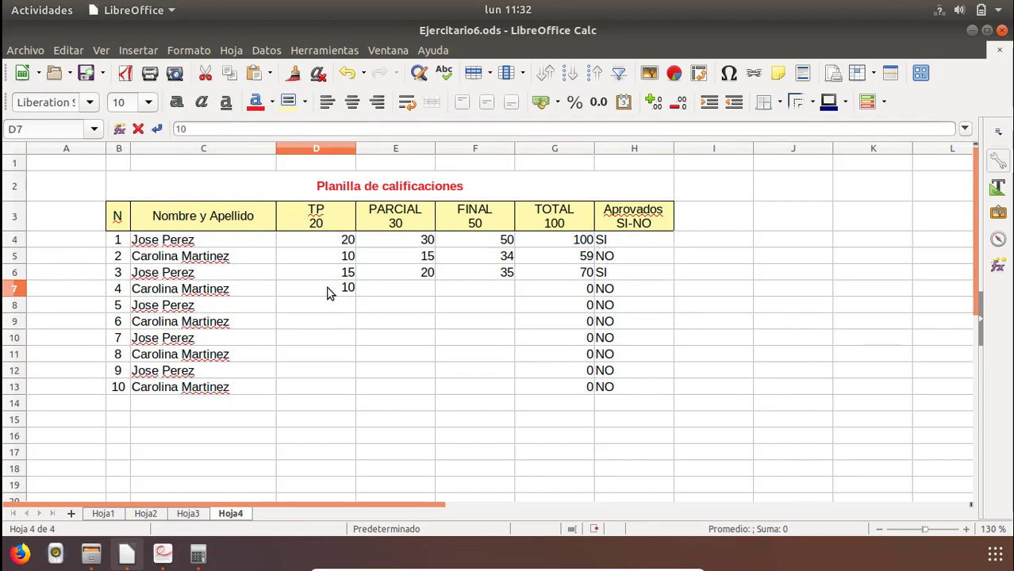
{"action": "key", "text": "Return"}
{"action": "key", "text": "Right"}
{"action": "key", "text": "Up"}
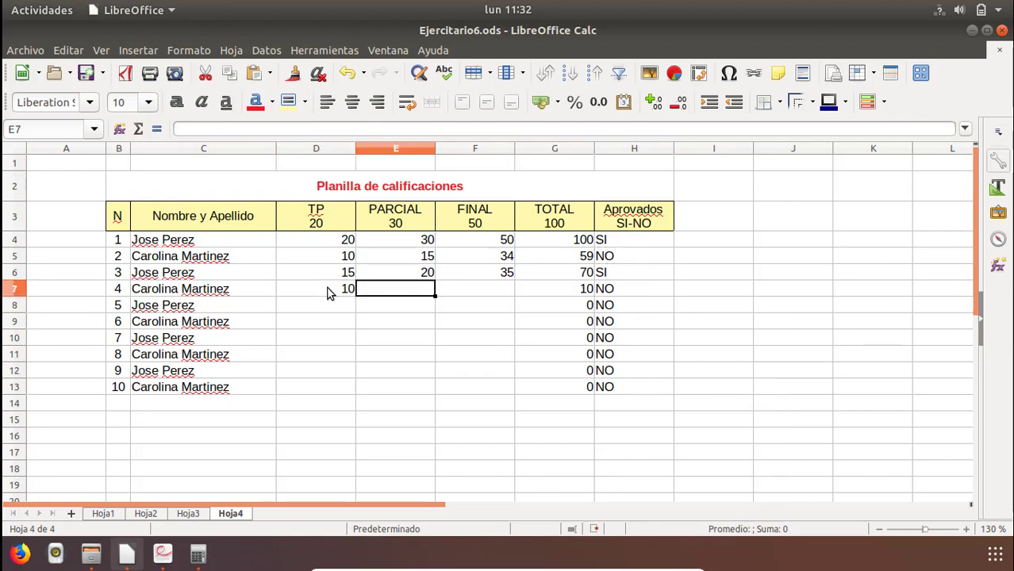
{"action": "type", "text": "25"}
{"action": "key", "text": "Return"}
{"action": "key", "text": "Right"}
{"action": "key", "text": "Up"}
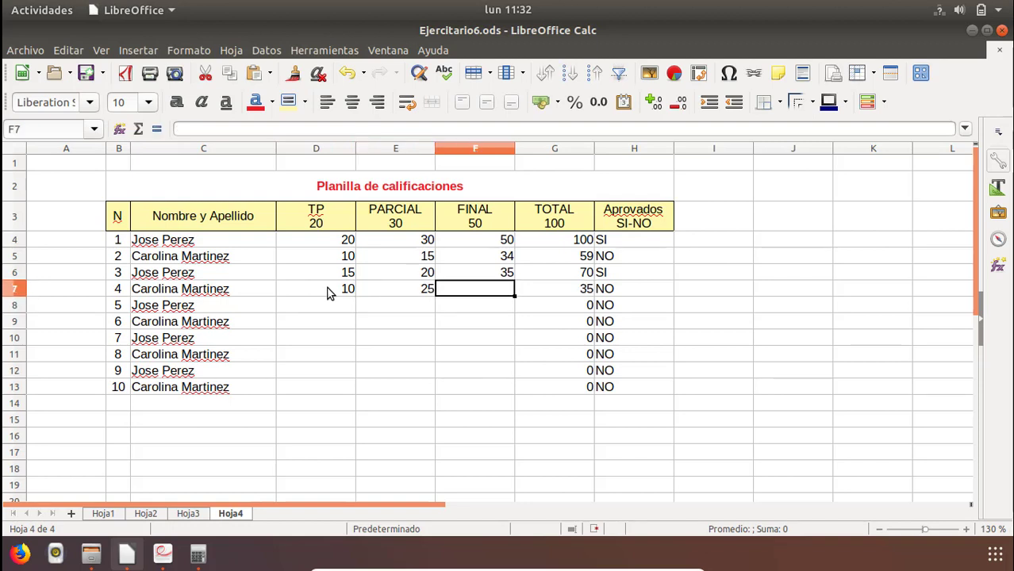
{"action": "type", "text": "50"}
{"action": "key", "text": "Return"}
Enter the fifth student's scores in row 8: TP 10, PARCIAL 10 and FINAL 20.
{"action": "key", "text": "Left"}
{"action": "key", "text": "Left"}
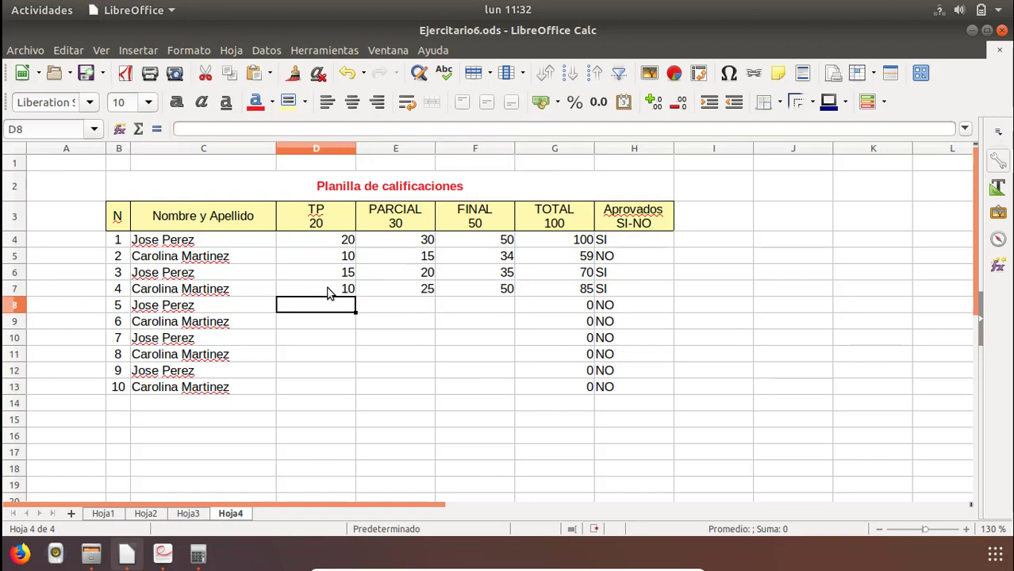
{"action": "type", "text": "10"}
{"action": "key", "text": "Return"}
{"action": "key", "text": "Right"}
{"action": "key", "text": "Up"}
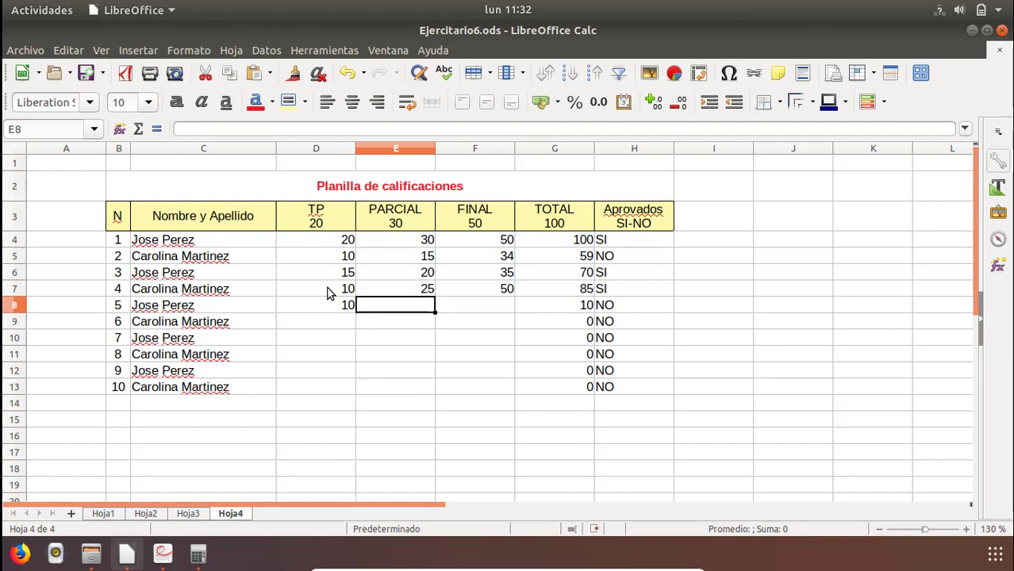
{"action": "type", "text": "10"}
{"action": "key", "text": "Tab"}
{"action": "type", "text": "20"}
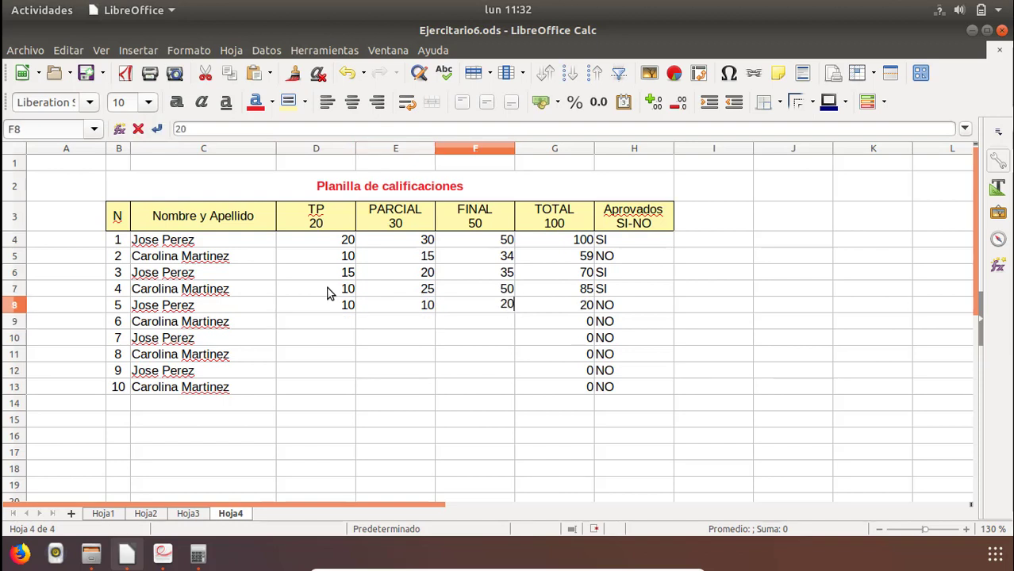
{"action": "key", "text": "Return"}
Copy the scores in D5:F7 into D9:F11 for students 6 to 8.
{"action": "key", "text": "Down"}
{"action": "key", "text": "Left"}
{"action": "key", "text": "Left"}
{"action": "key", "text": "Up"}
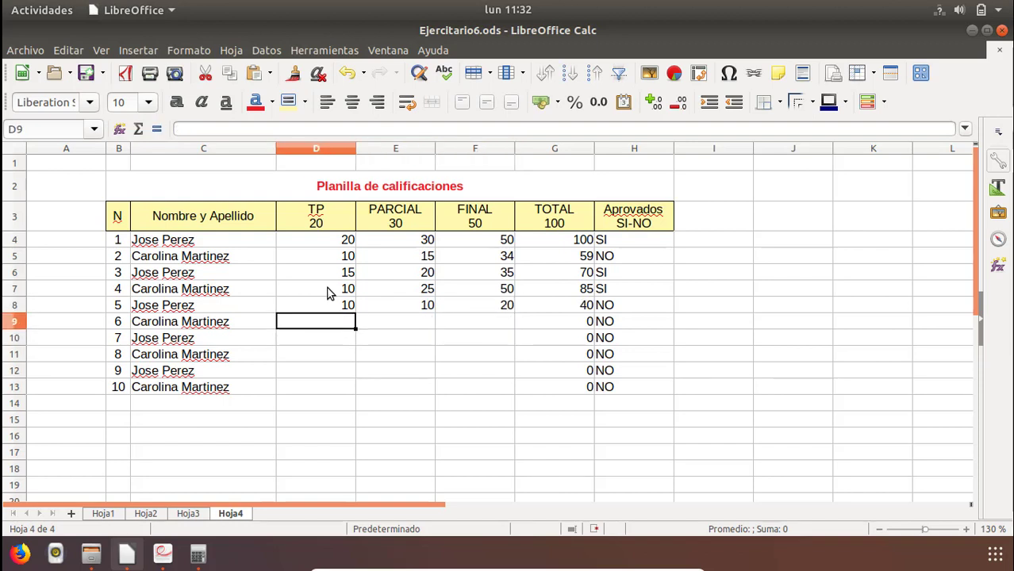
{"action": "left_click_drag", "start_coordinate": [342, 259], "coordinate": [502, 288]}
{"action": "key", "text": "ctrl+c"}
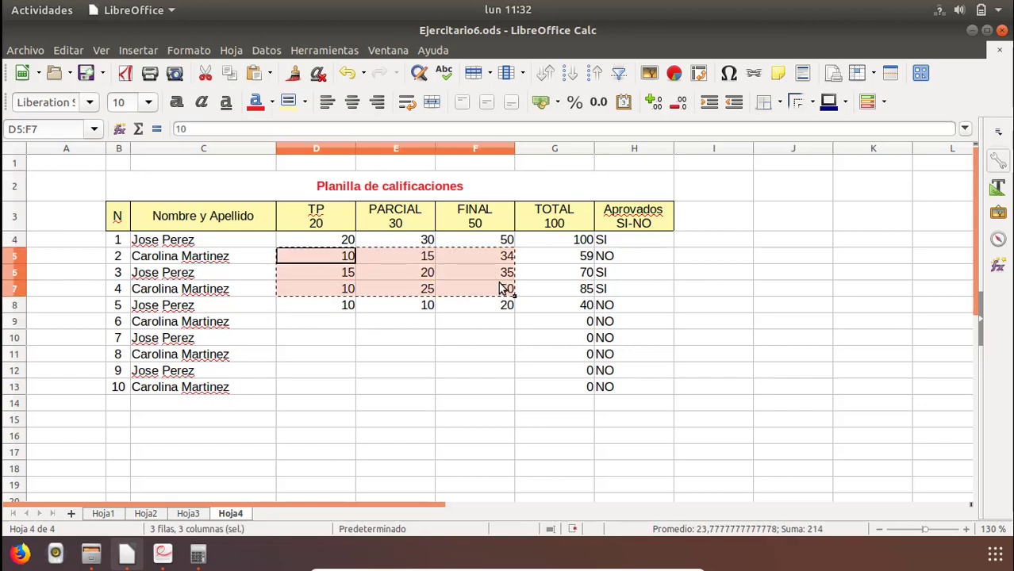
{"action": "left_click", "coordinate": [325, 323]}
{"action": "key", "text": "ctrl+v"}
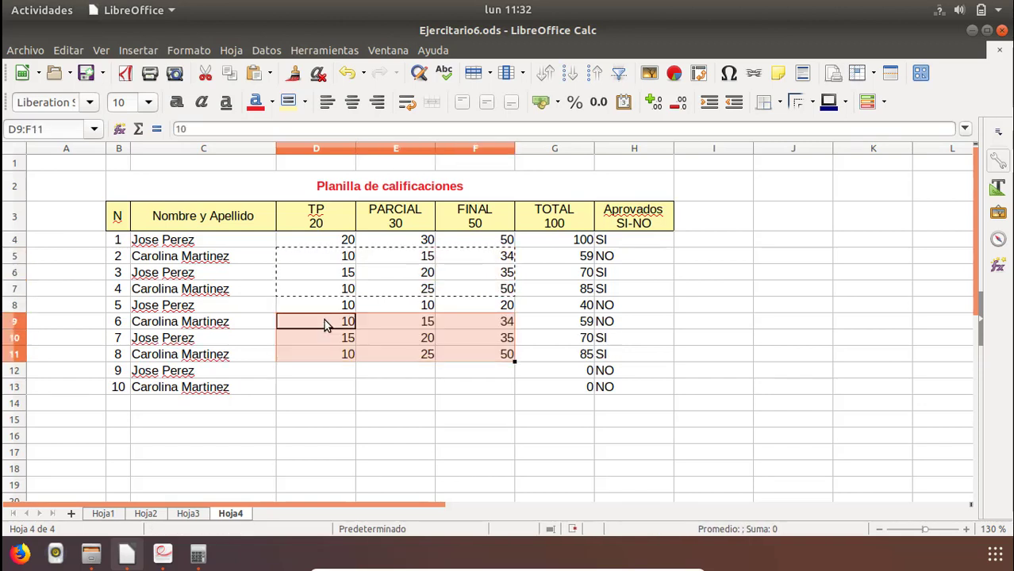
Copy the scores in D10:F11 into D12:F13 for students 9 and 10.
{"action": "left_click", "coordinate": [317, 379]}
{"action": "left_click_drag", "start_coordinate": [319, 340], "coordinate": [487, 357]}
{"action": "key", "text": "ctrl+c"}
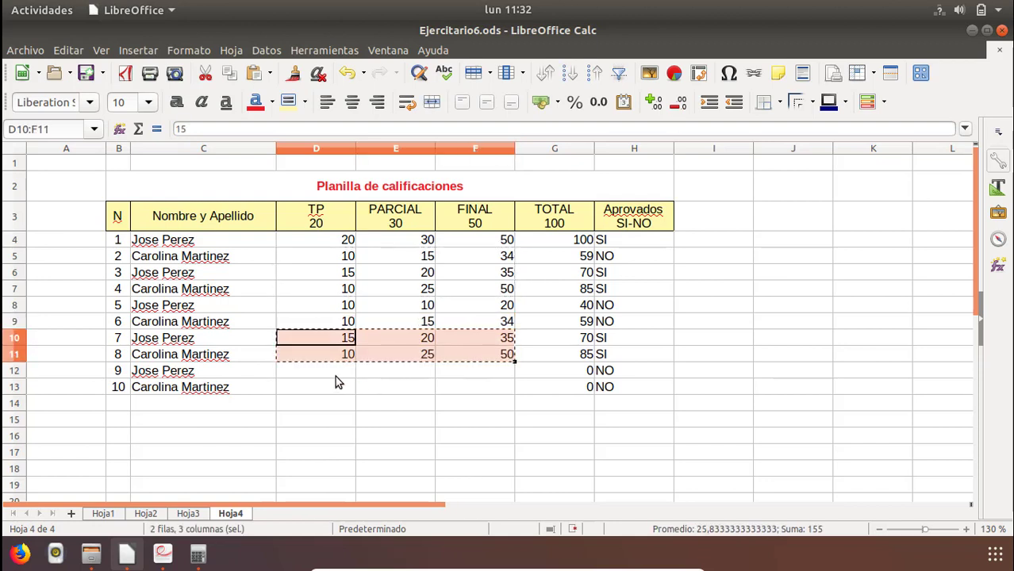
{"action": "left_click", "coordinate": [314, 369]}
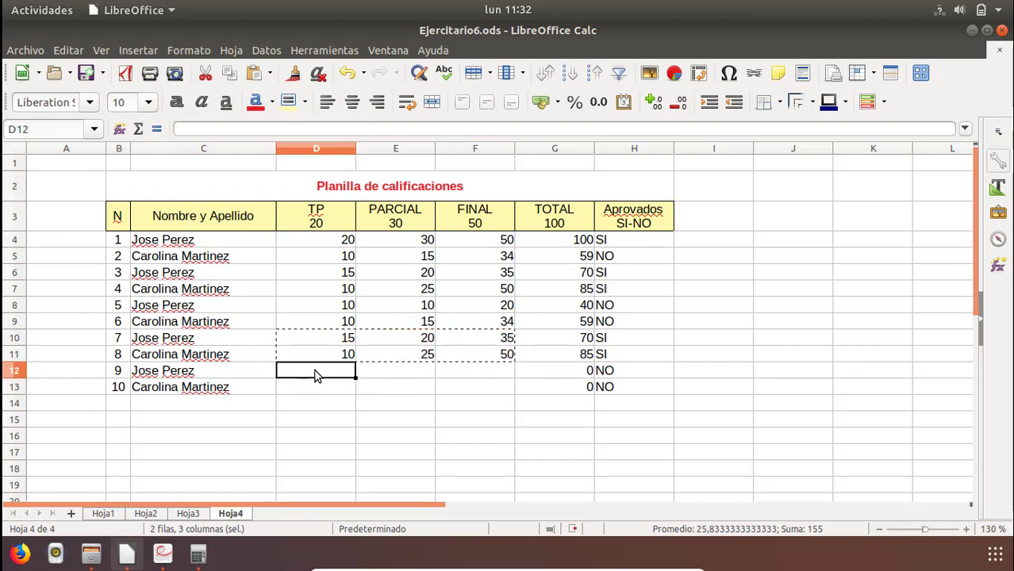
{"action": "key", "text": "ctrl+v"}
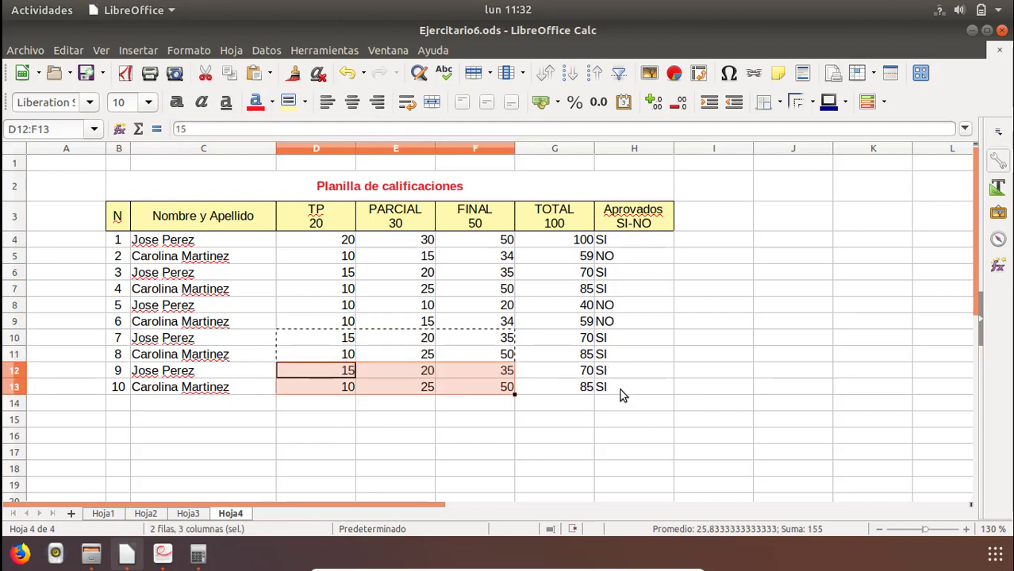
Apply inner and outer borders to all the student rows in B4:H13.
{"action": "left_click_drag", "start_coordinate": [623, 389], "coordinate": [238, 321]}
{"action": "left_click_drag", "start_coordinate": [139, 248], "coordinate": [127, 233]}
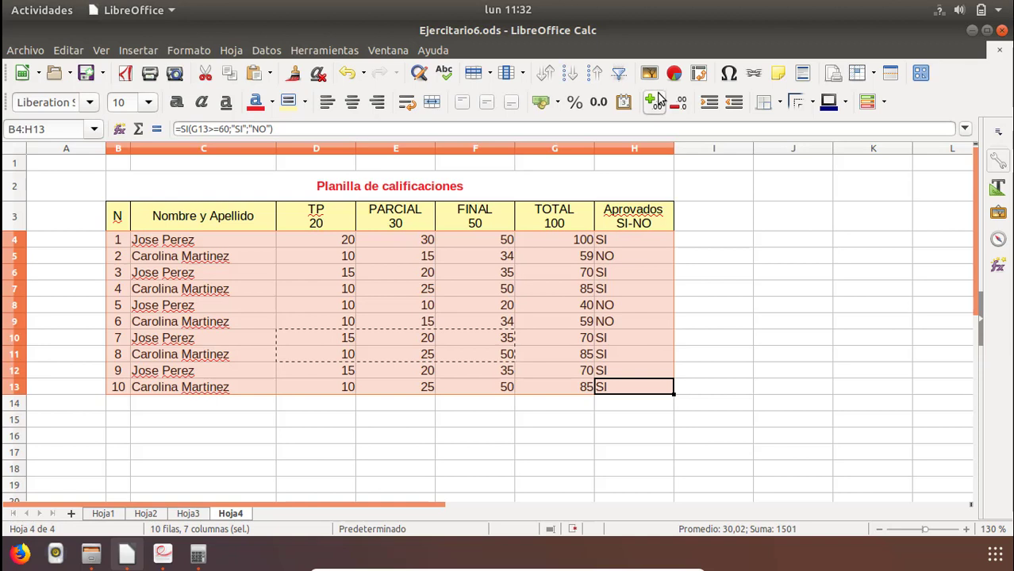
{"action": "left_click", "coordinate": [767, 101]}
{"action": "left_click", "coordinate": [823, 179]}
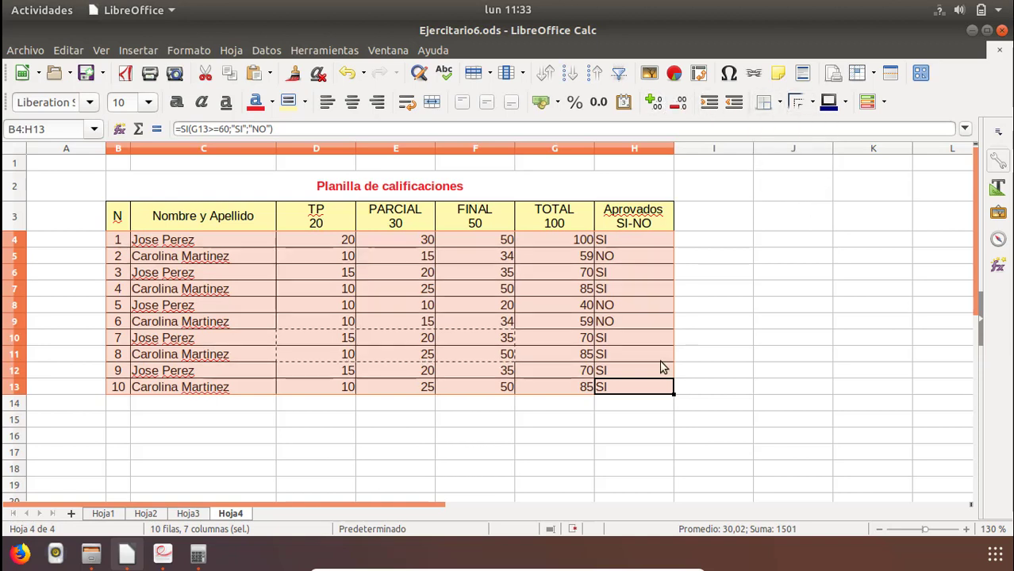
{"action": "left_click", "coordinate": [548, 419]}
Center the scores, totals and SI/NO results horizontally in D4:H13.
{"action": "left_click", "coordinate": [451, 373]}
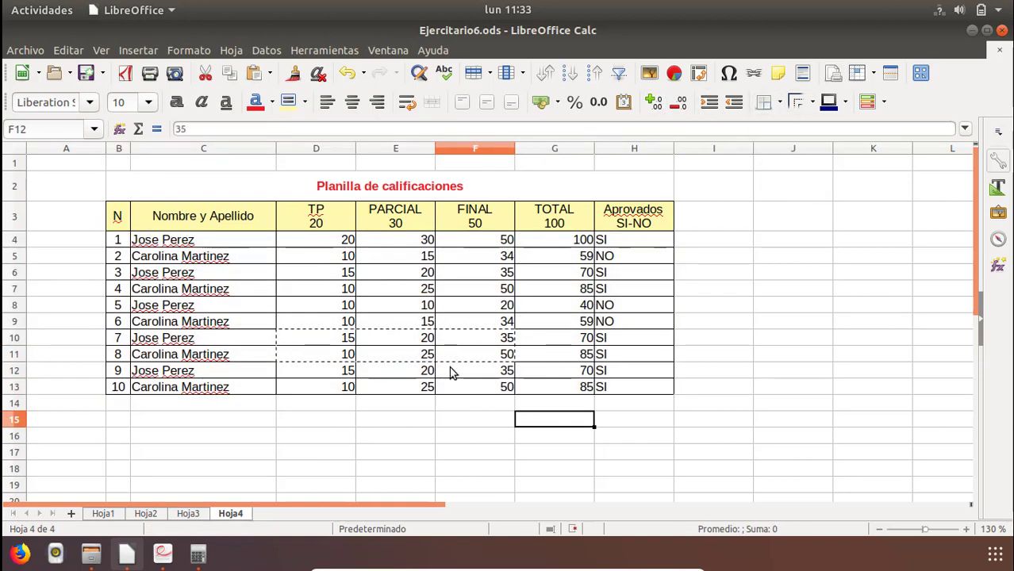
{"action": "left_click", "coordinate": [502, 422]}
{"action": "left_click_drag", "start_coordinate": [310, 245], "coordinate": [506, 393]}
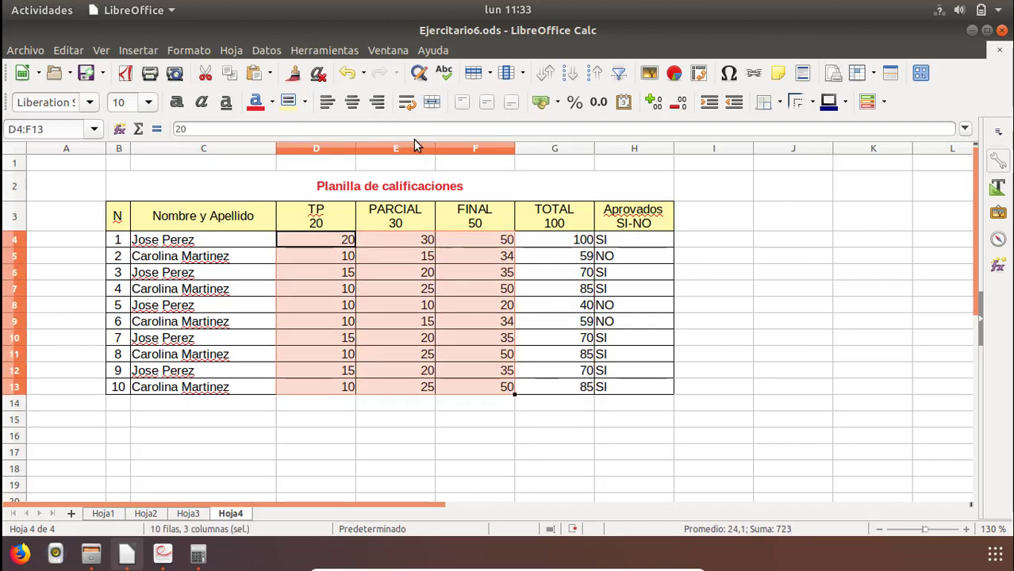
{"action": "left_click", "coordinate": [352, 104]}
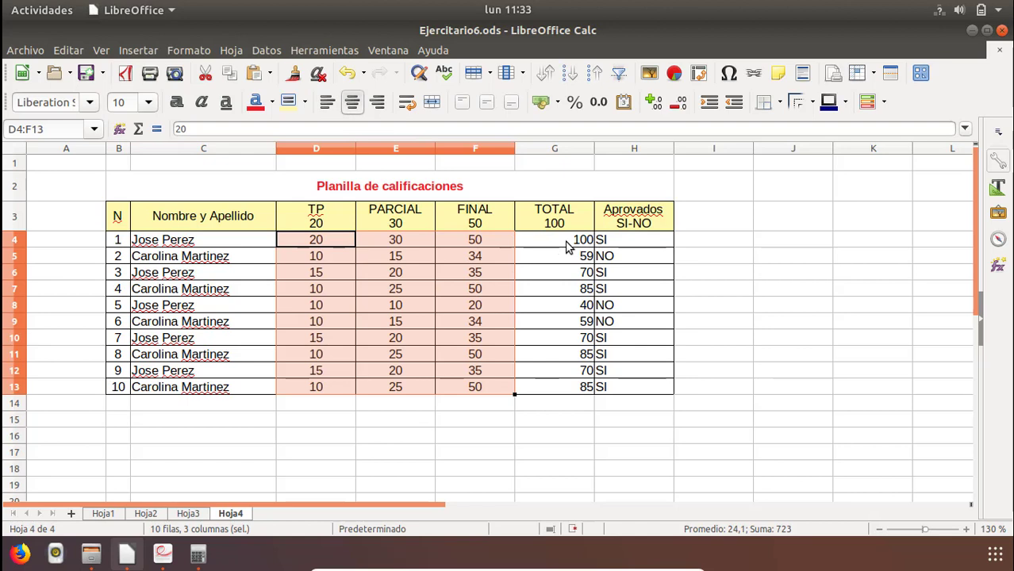
{"action": "left_click_drag", "start_coordinate": [568, 246], "coordinate": [577, 392]}
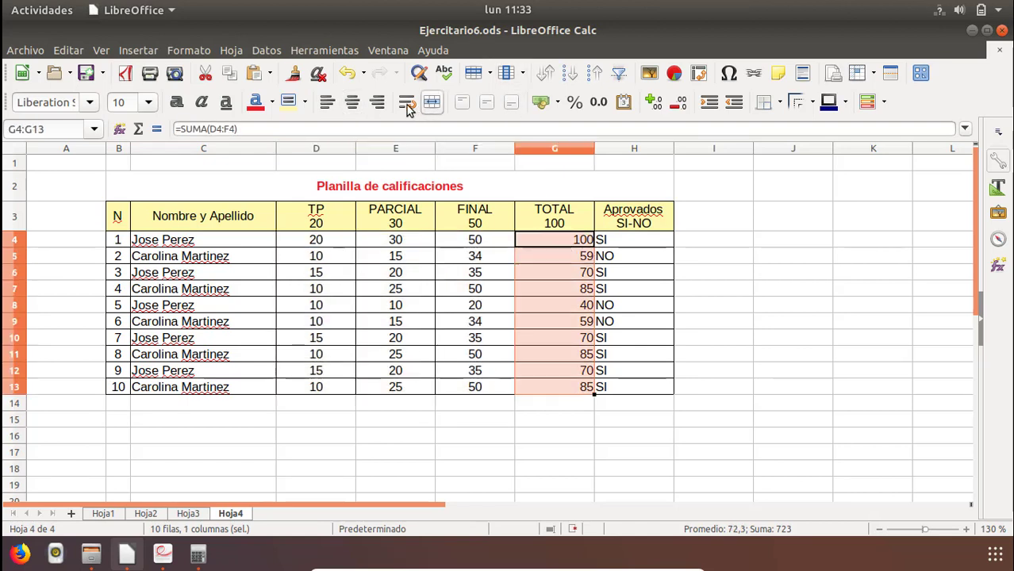
{"action": "left_click", "coordinate": [353, 105]}
{"action": "left_click", "coordinate": [617, 239]}
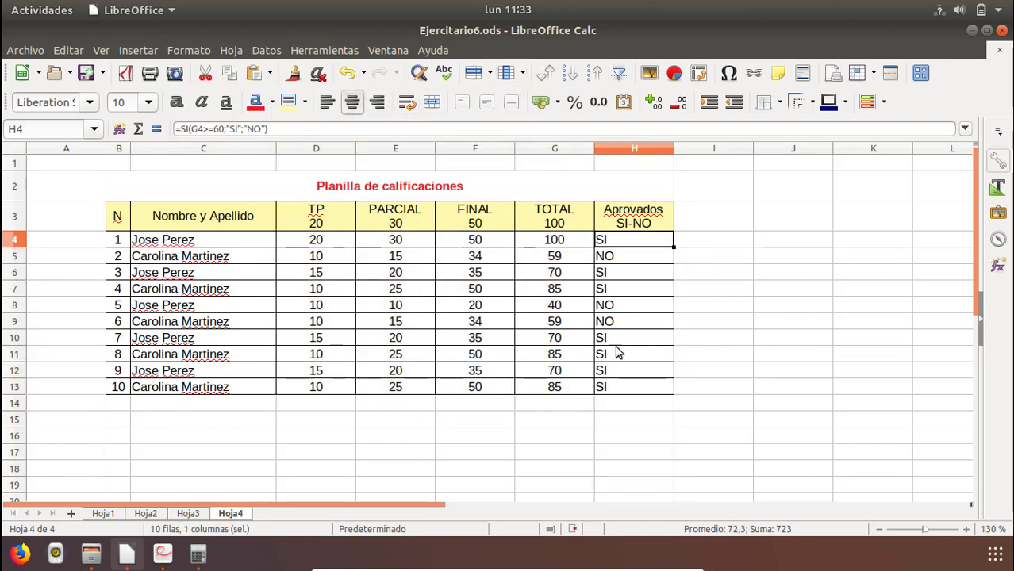
{"action": "left_click_drag", "start_coordinate": [617, 354], "coordinate": [616, 390]}
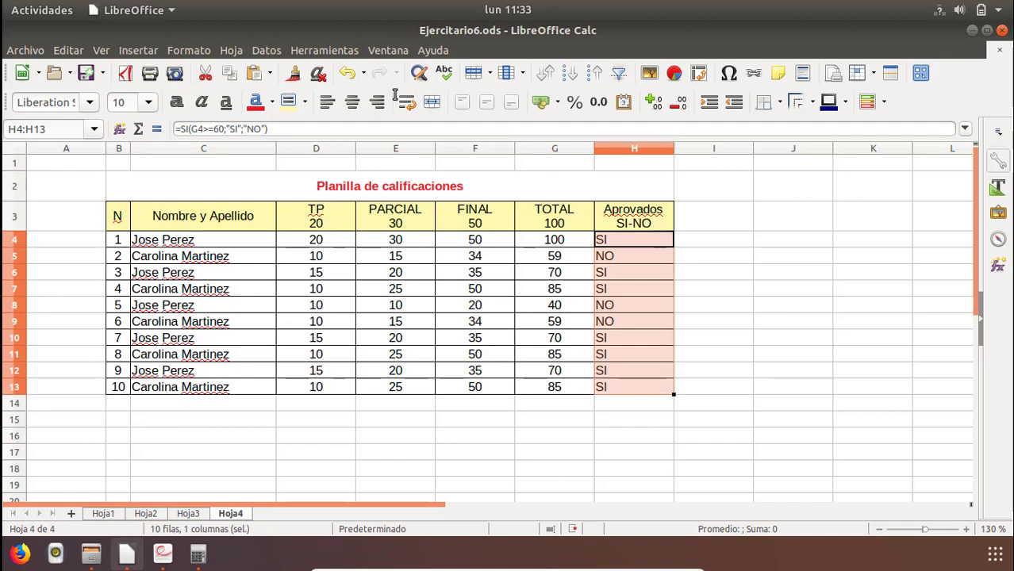
{"action": "left_click", "coordinate": [352, 103]}
{"action": "left_click", "coordinate": [473, 328]}
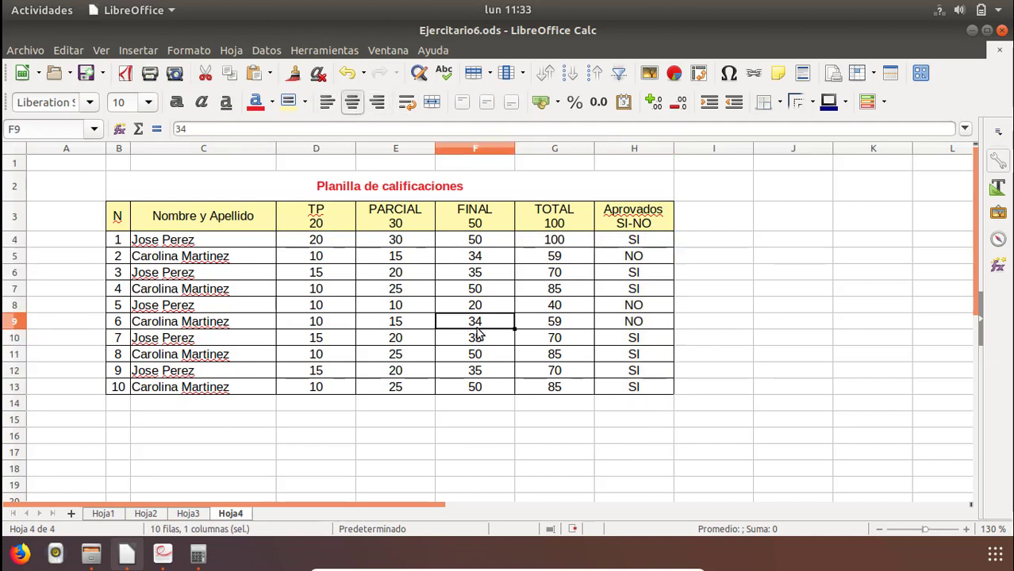
Check the summary layout in the PDF exercise and enter the labels Cantidad Aprovados in F16 and Cantidad Reprovados in F17.
{"action": "left_click", "coordinate": [455, 434]}
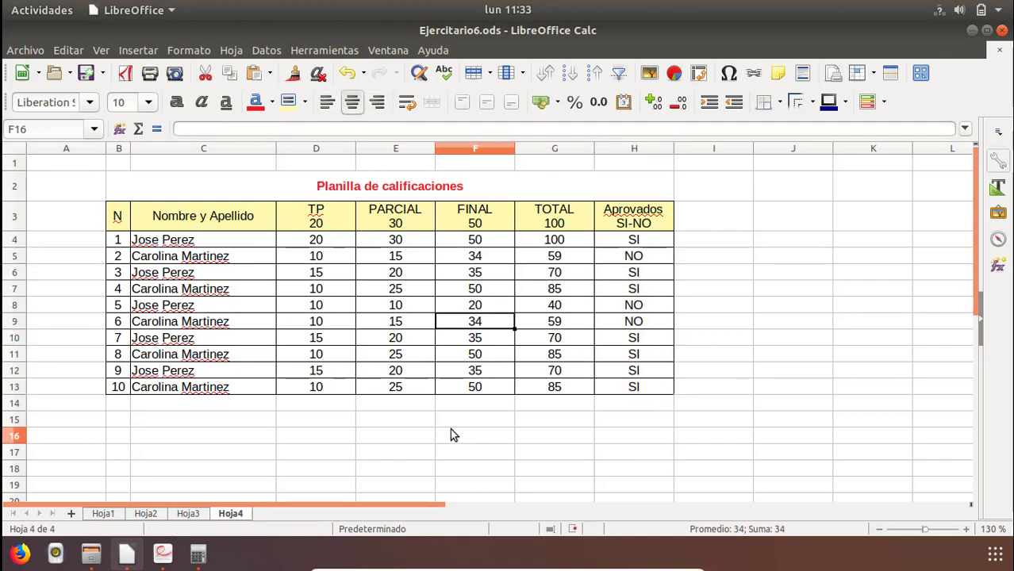
{"action": "left_click", "coordinate": [160, 555]}
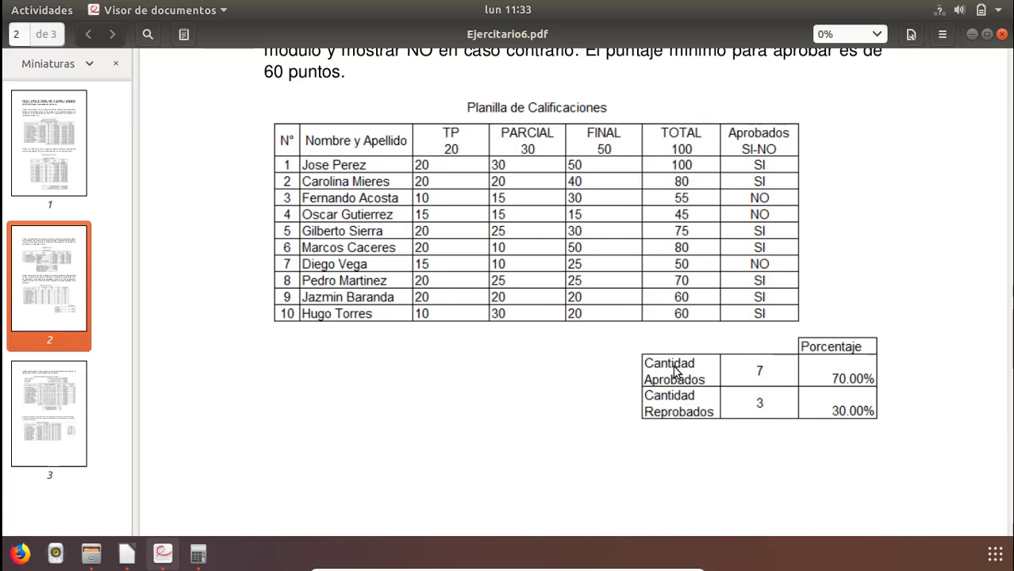
{"action": "key", "text": "alt+Tab"}
{"action": "type", "text": "Can"}
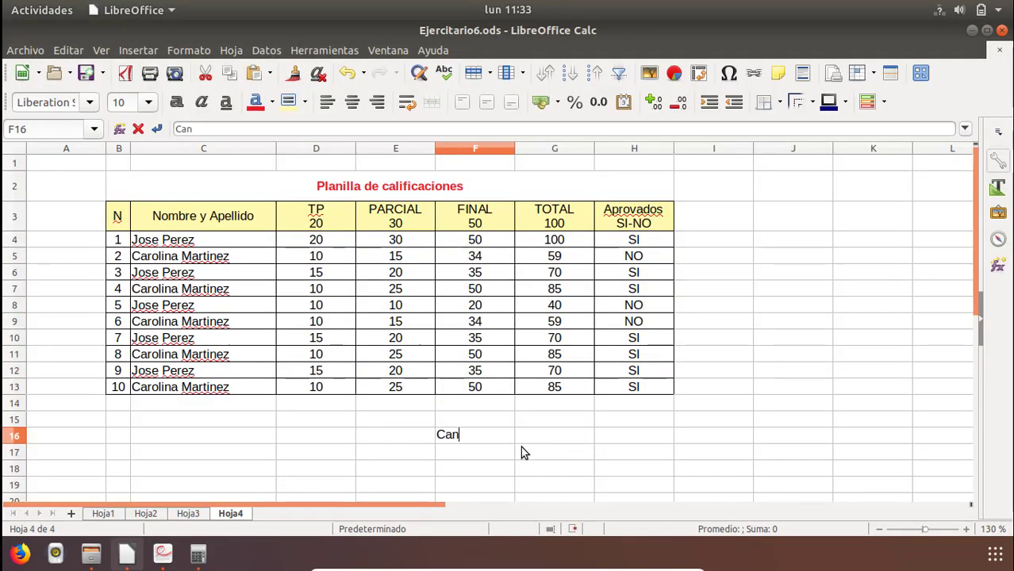
{"action": "type", "text": "tidad "}
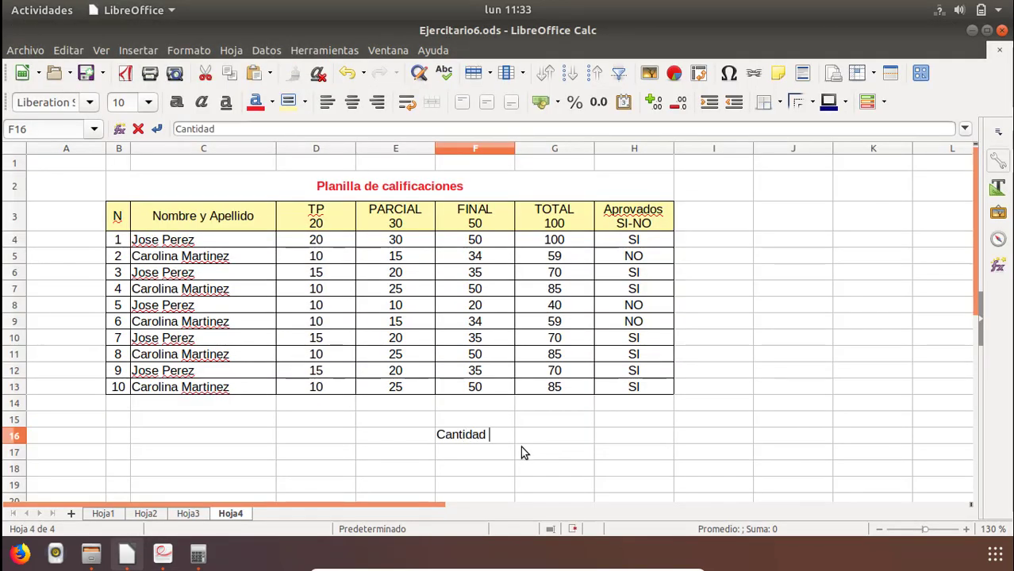
{"action": "type", "text": "Aprovados"}
{"action": "key", "text": "Return"}
{"action": "type", "text": "Can"}
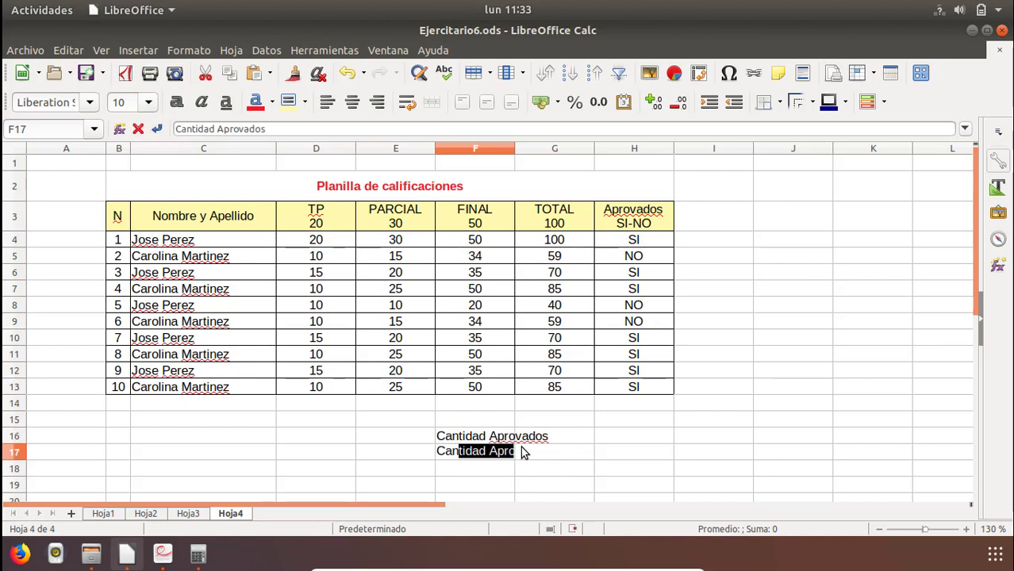
{"action": "type", "text": "tidad Re"}
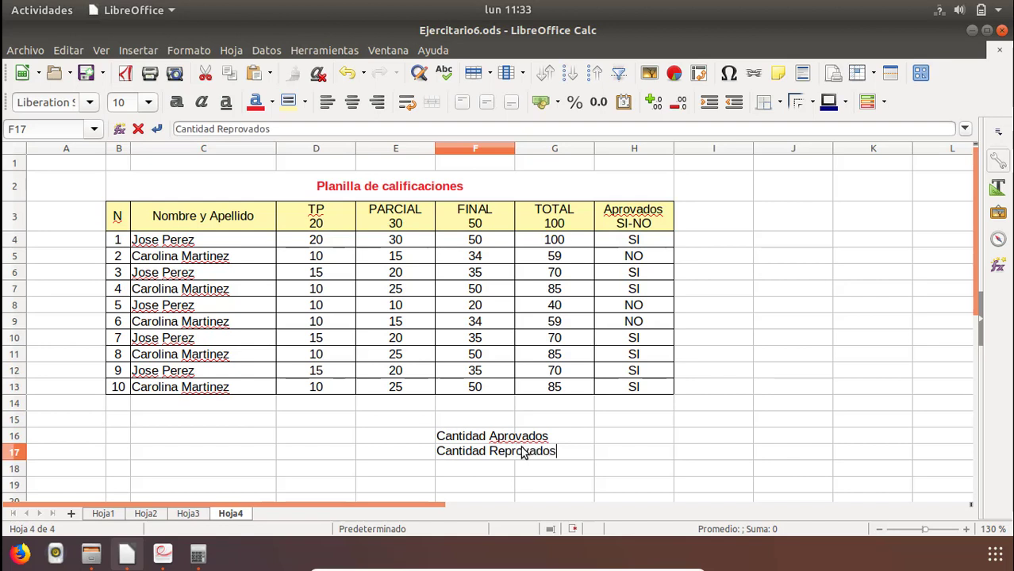
{"action": "type", "text": "provados"}
{"action": "key", "text": "Return"}
Merge and center F16:G16 for the Cantidad Aprovados label and F17:G17 for the Cantidad Reprovados label.
{"action": "left_click_drag", "start_coordinate": [493, 437], "coordinate": [556, 437]}
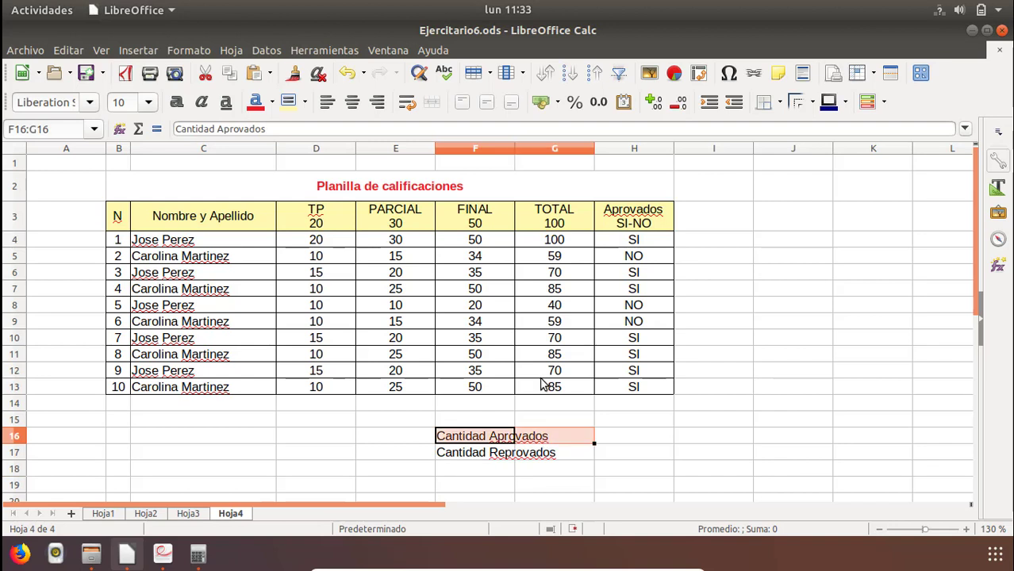
{"action": "left_click", "coordinate": [433, 109]}
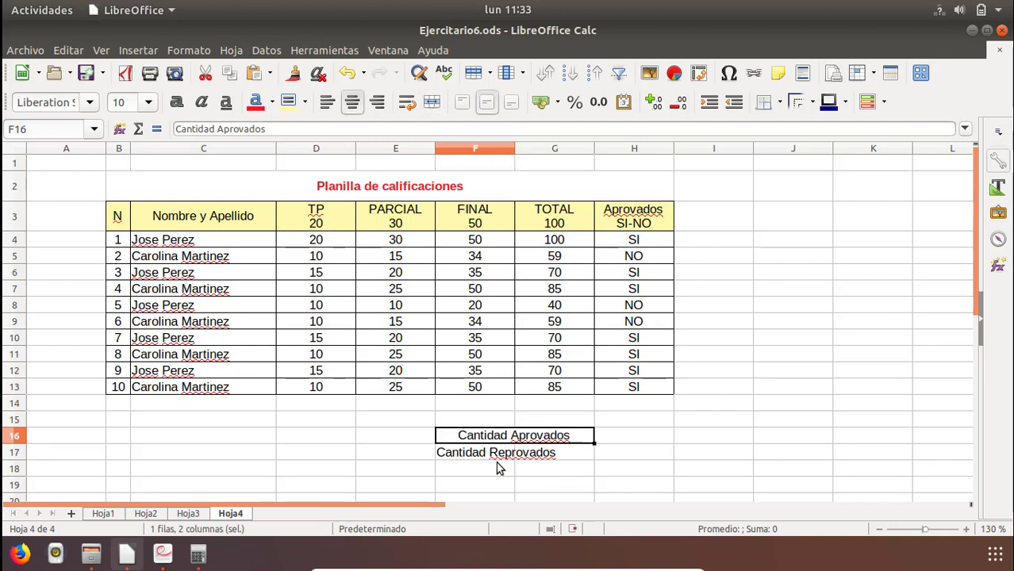
{"action": "left_click_drag", "start_coordinate": [500, 454], "coordinate": [572, 457]}
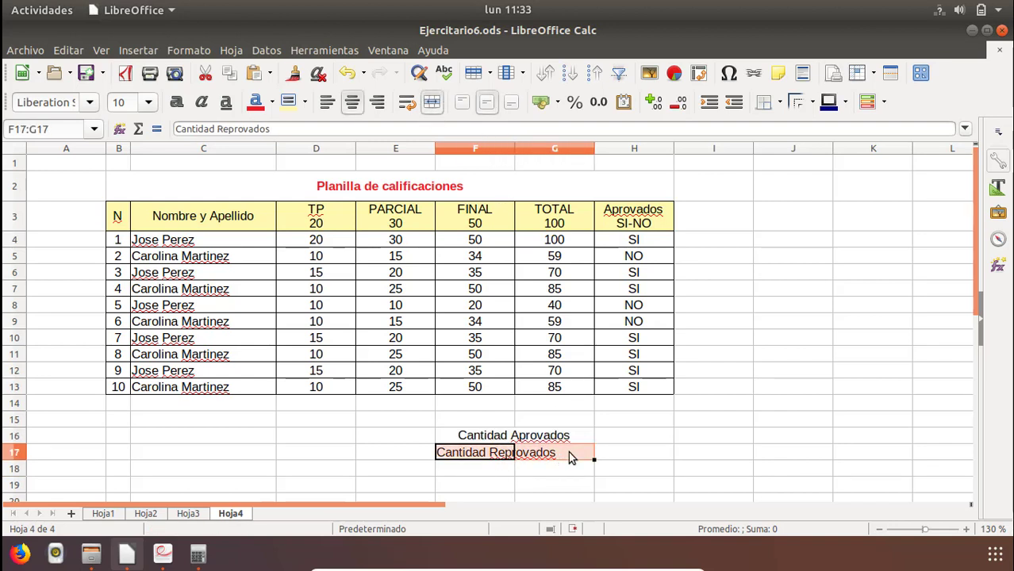
{"action": "left_click", "coordinate": [432, 102]}
Right-align the two merged labels in F16:G17.
{"action": "left_click_drag", "start_coordinate": [526, 434], "coordinate": [528, 419]}
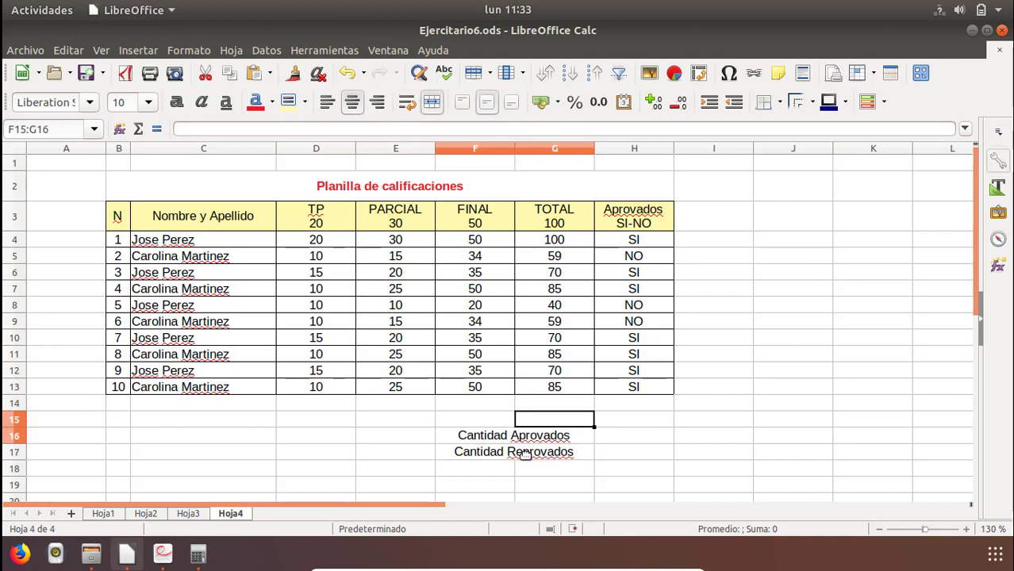
{"action": "left_click", "coordinate": [492, 467]}
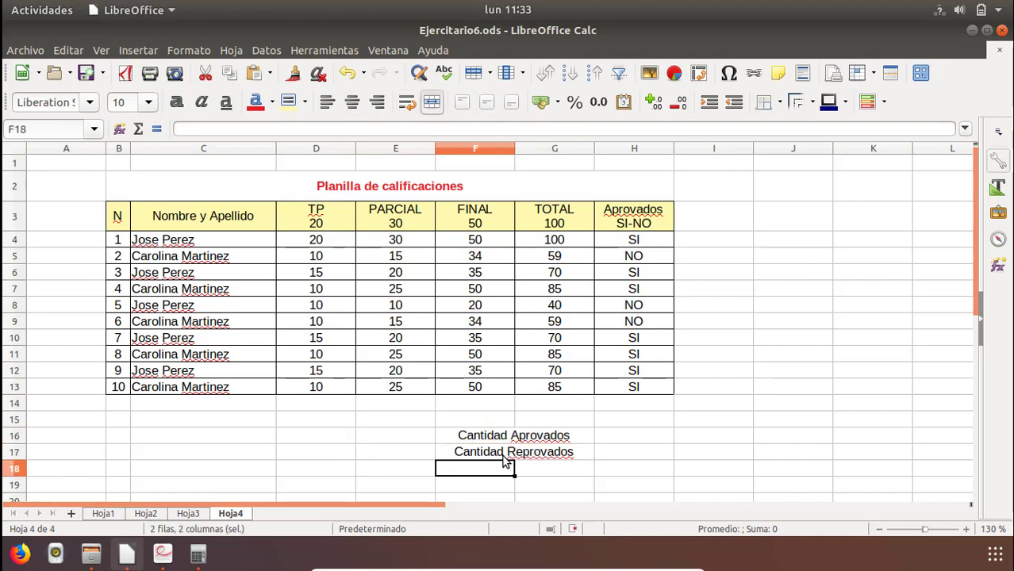
{"action": "left_click_drag", "start_coordinate": [501, 452], "coordinate": [501, 432]}
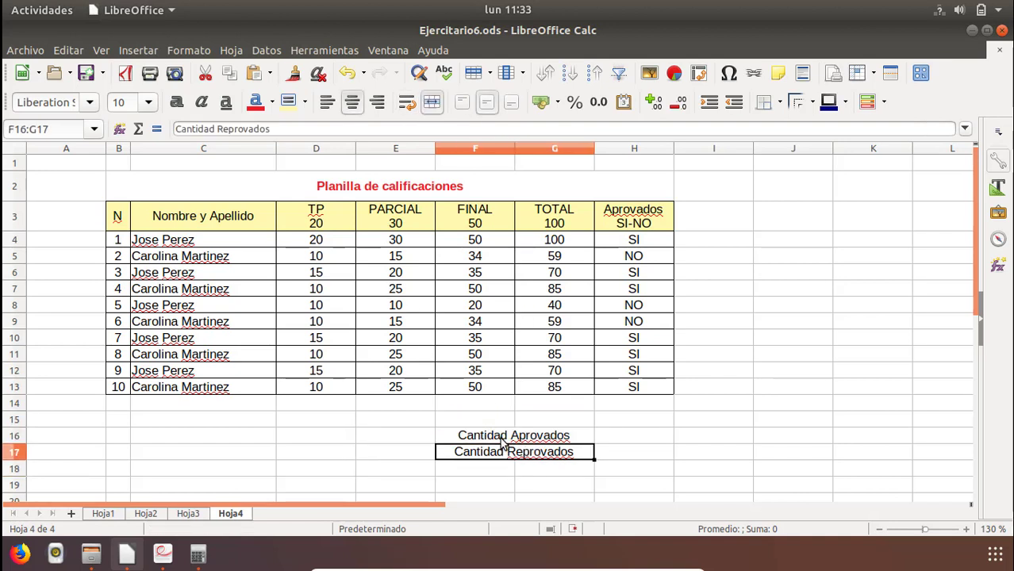
{"action": "left_click", "coordinate": [377, 101]}
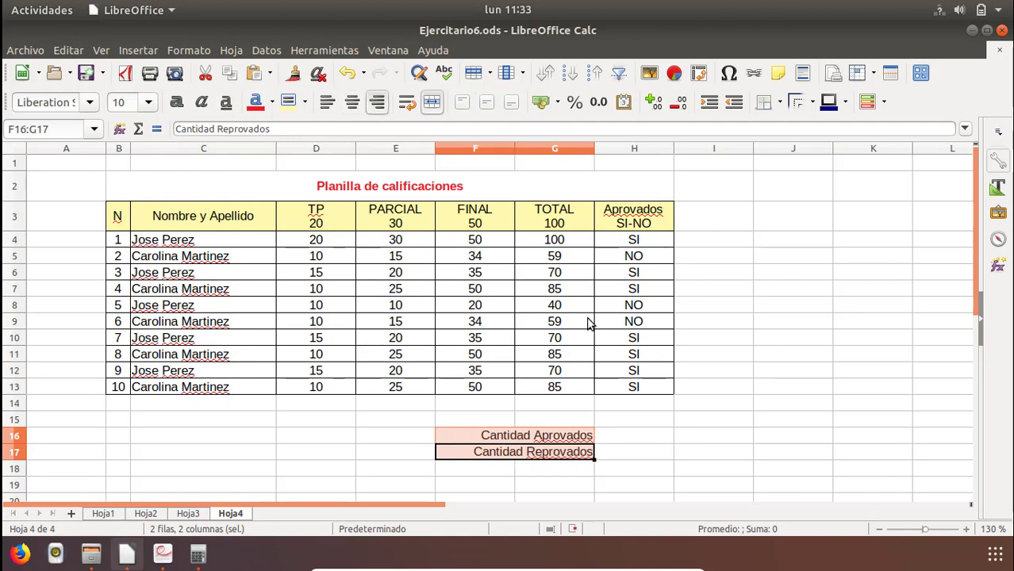
Enter the heading Porcenaje in I15, checking its placement against the PDF exercise.
{"action": "left_click", "coordinate": [625, 419]}
{"action": "key", "text": "Right"}
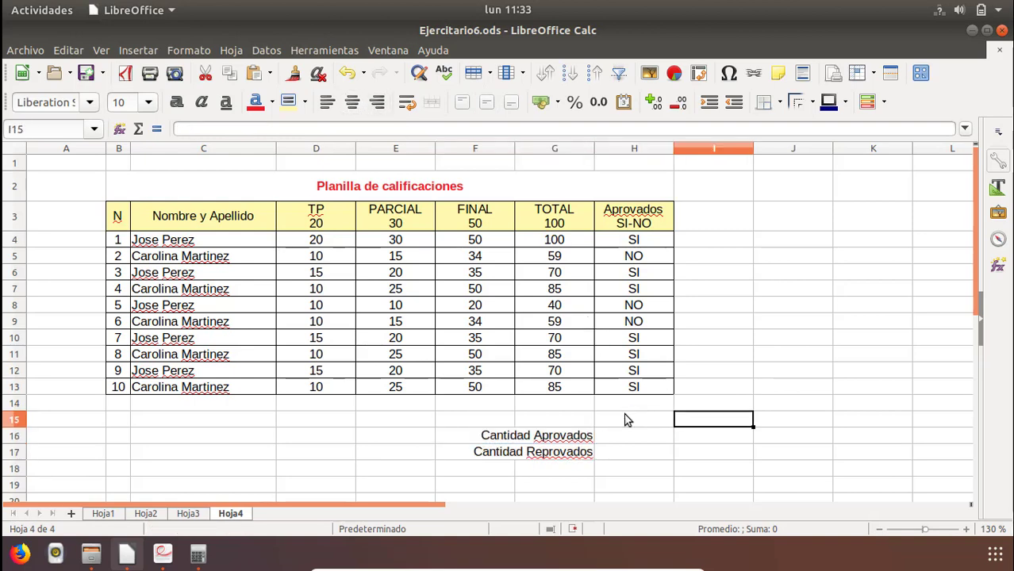
{"action": "key", "text": "alt+Tab"}
{"action": "key", "text": "alt+Tab"}
{"action": "type", "text": "Porcen"}
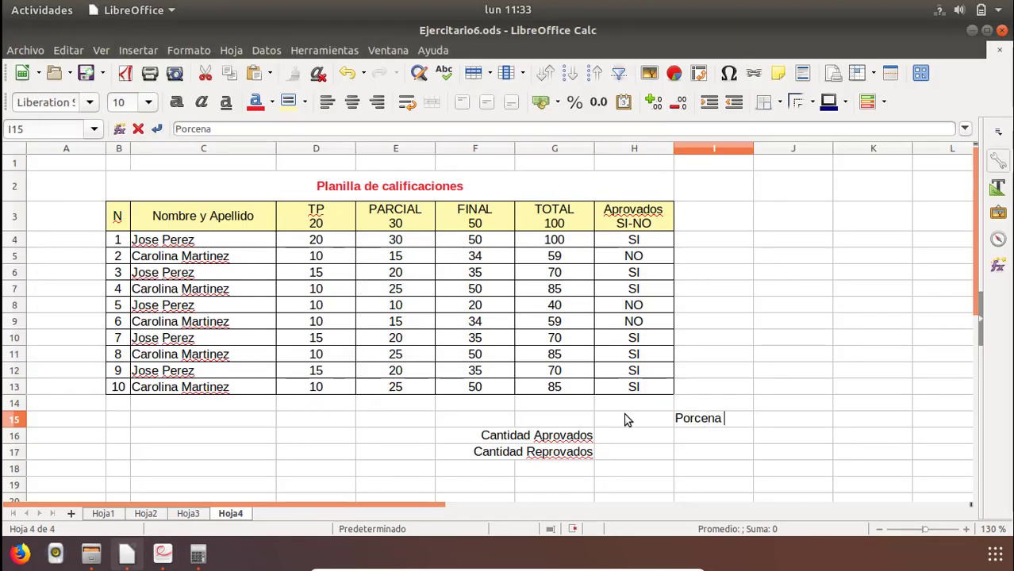
{"action": "type", "text": "aje"}
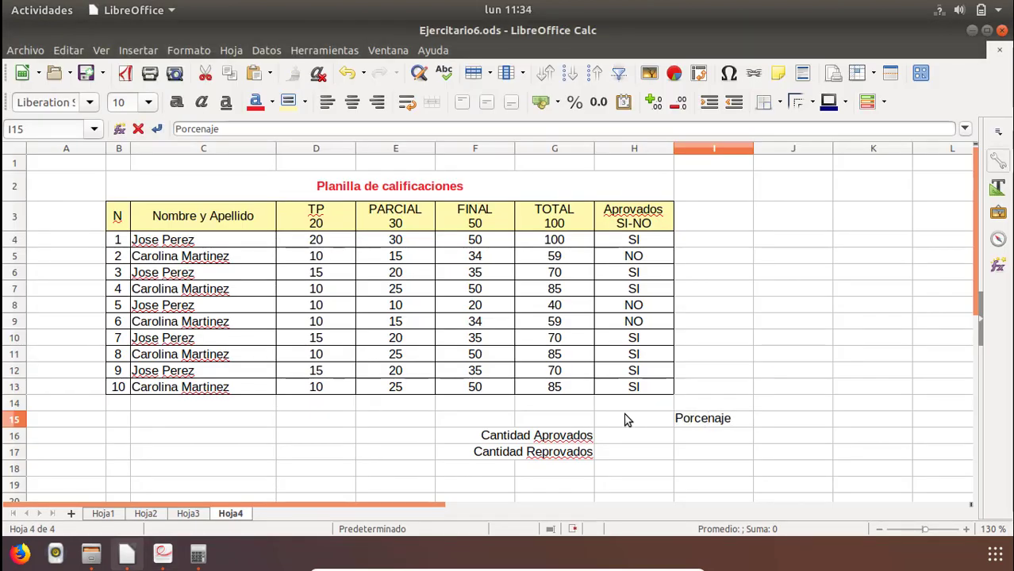
{"action": "key", "text": "Return"}
{"action": "key", "text": "alt+Tab"}
{"action": "key", "text": "alt+Tab"}
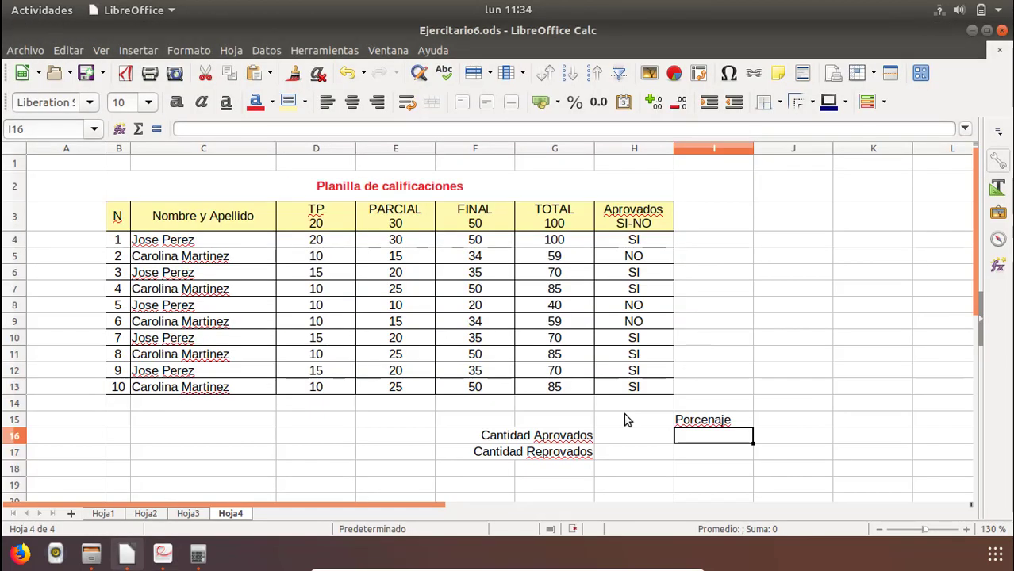
Apply inner and outer borders to the percentage column cells I15:I17.
{"action": "key", "text": "Up"}
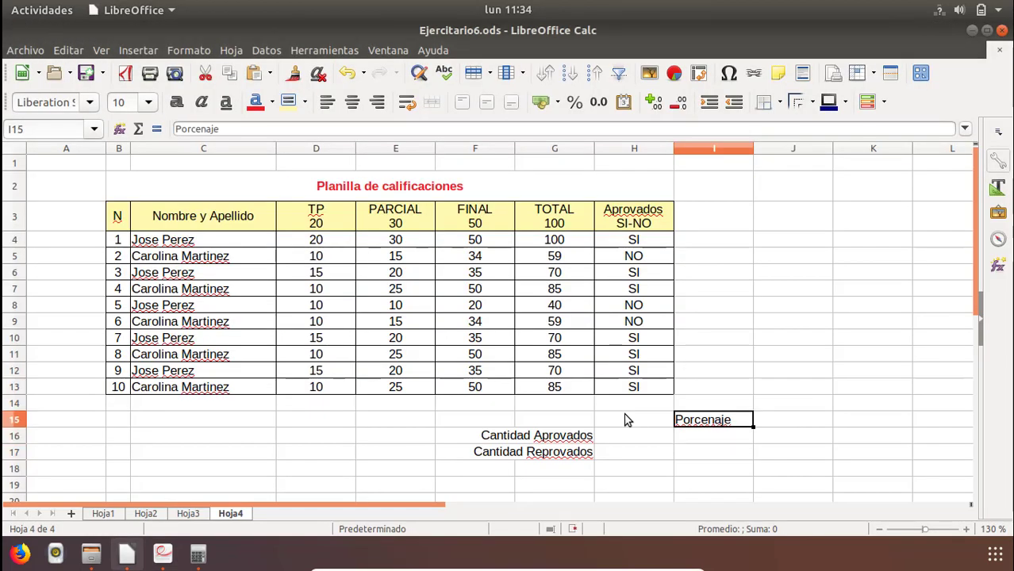
{"action": "key", "text": "shift+Down"}
{"action": "key", "text": "shift+Down"}
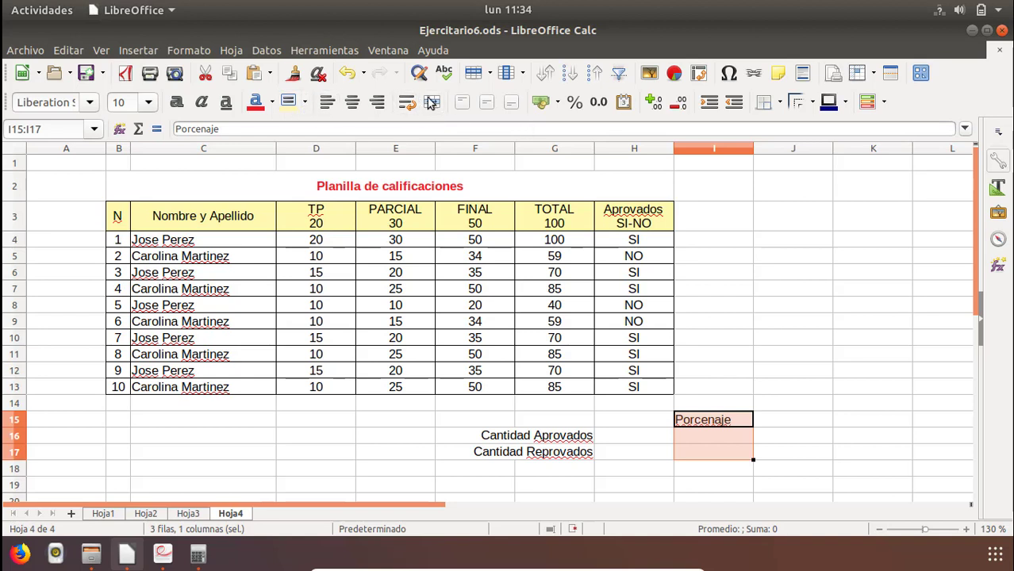
{"action": "left_click", "coordinate": [780, 101]}
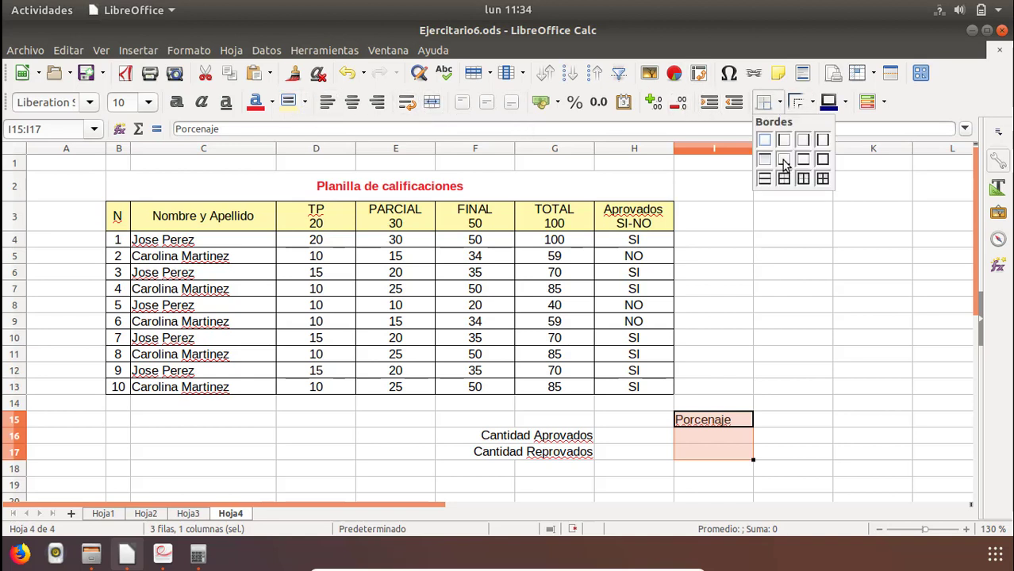
{"action": "left_click", "coordinate": [822, 178]}
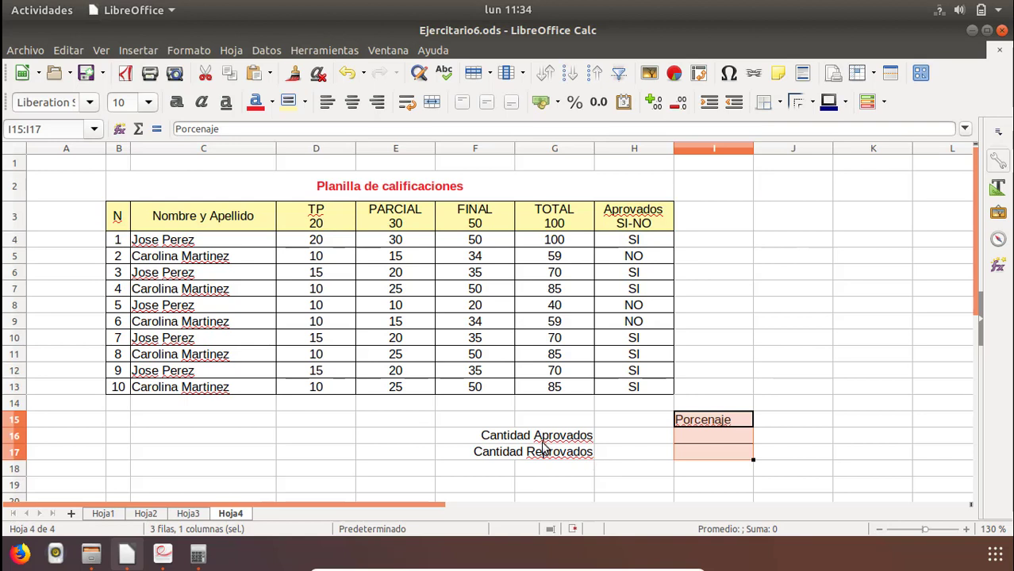
{"action": "left_click_drag", "start_coordinate": [543, 442], "coordinate": [544, 452]}
{"action": "left_click_drag", "start_coordinate": [544, 452], "coordinate": [669, 458]}
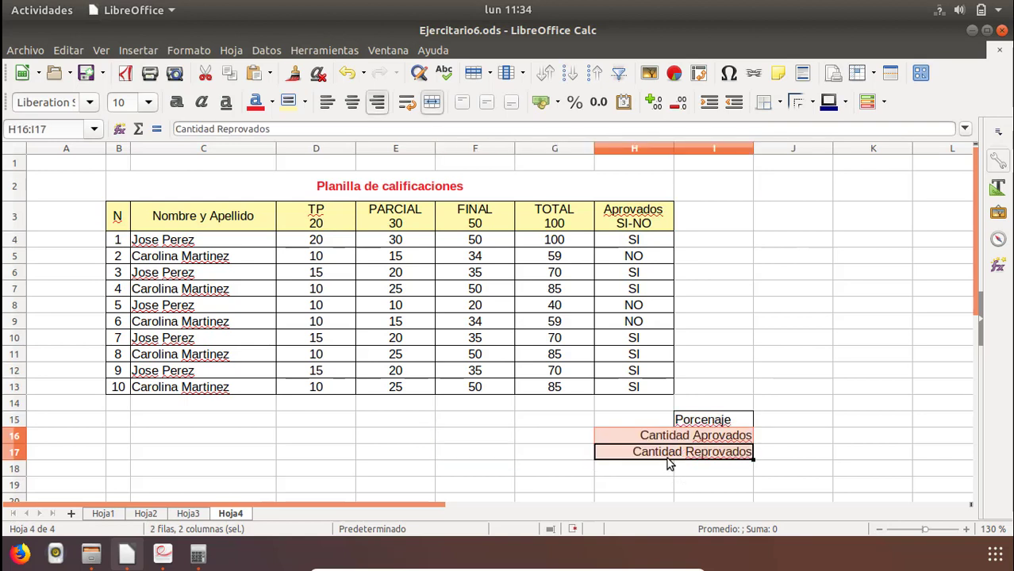
{"action": "key", "text": "ctrl+z"}
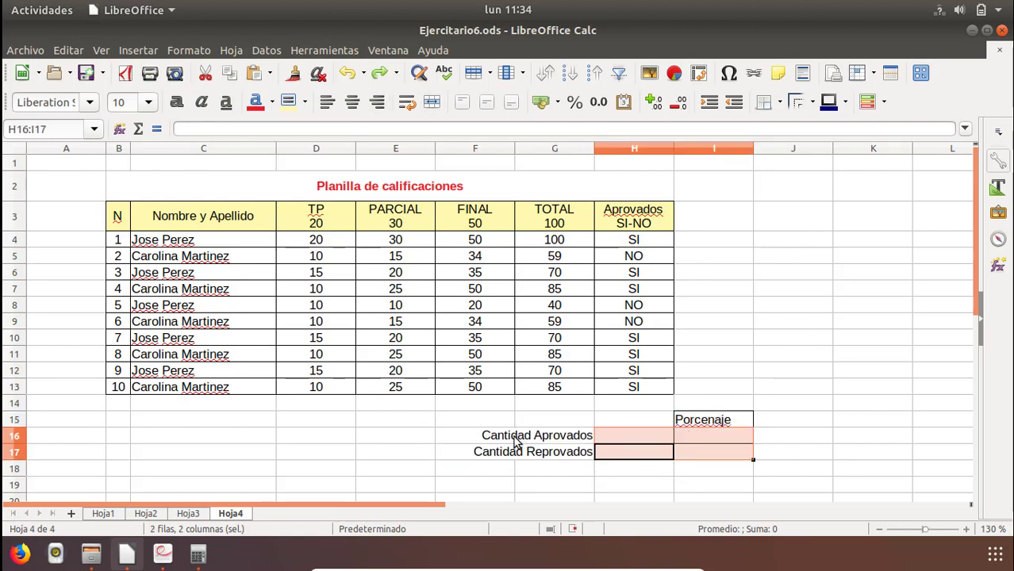
Apply inner and outer borders to the summary labels and their count cells in F16:H17.
{"action": "left_click", "coordinate": [507, 441]}
{"action": "left_click", "coordinate": [625, 458], "text": "shift"}
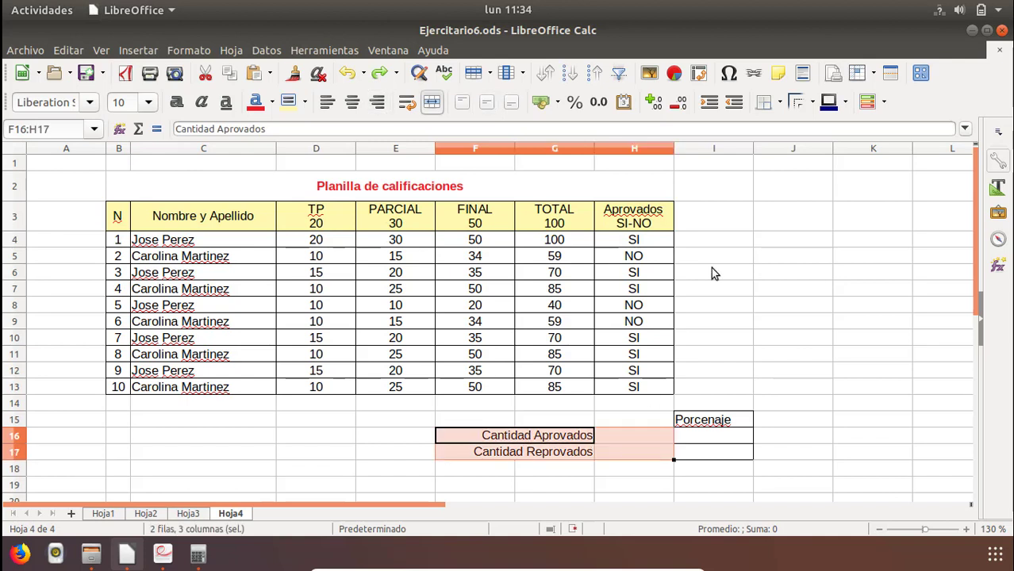
{"action": "left_click", "coordinate": [768, 103]}
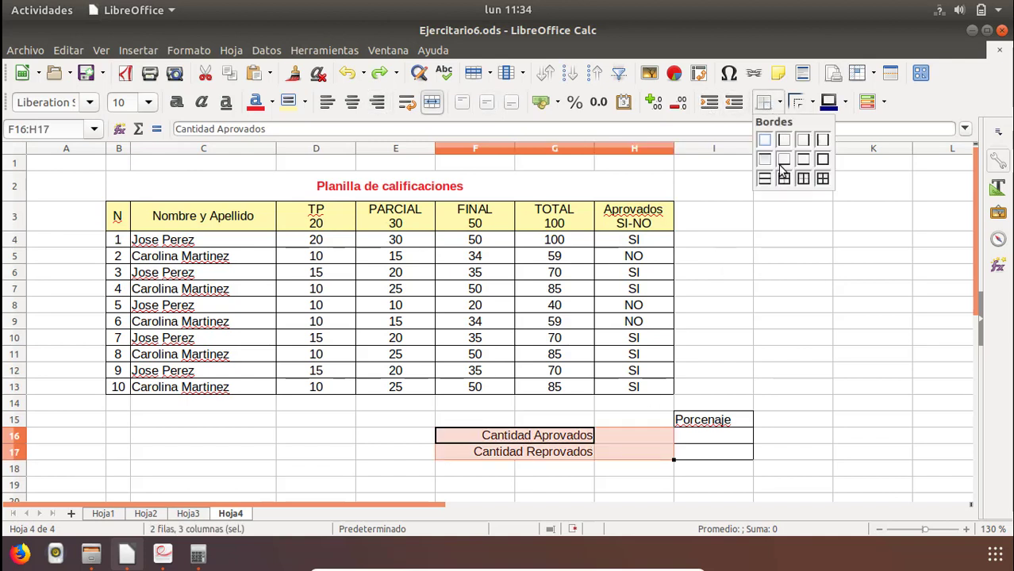
{"action": "left_click", "coordinate": [822, 179]}
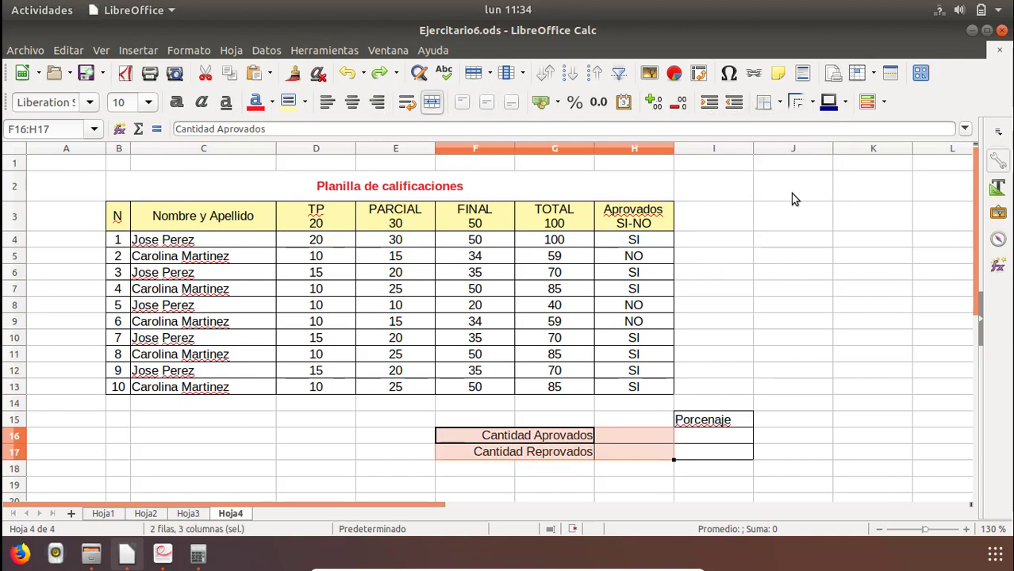
{"action": "left_click", "coordinate": [605, 407]}
Count the passed students in H16 with the formula =CONTAR.SI(H4:H13;"SI").
{"action": "left_click", "coordinate": [626, 435]}
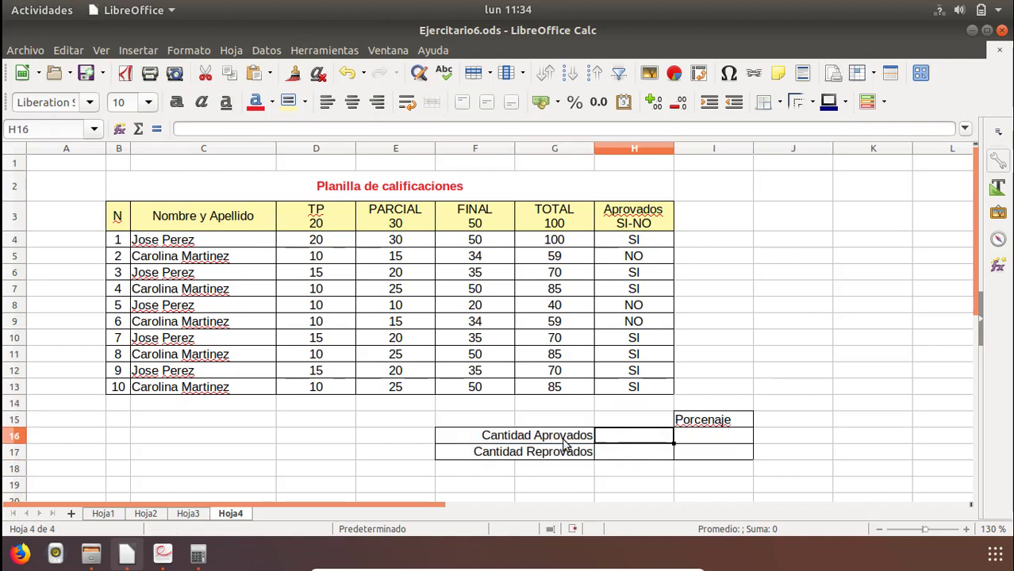
{"action": "double_click", "coordinate": [593, 435]}
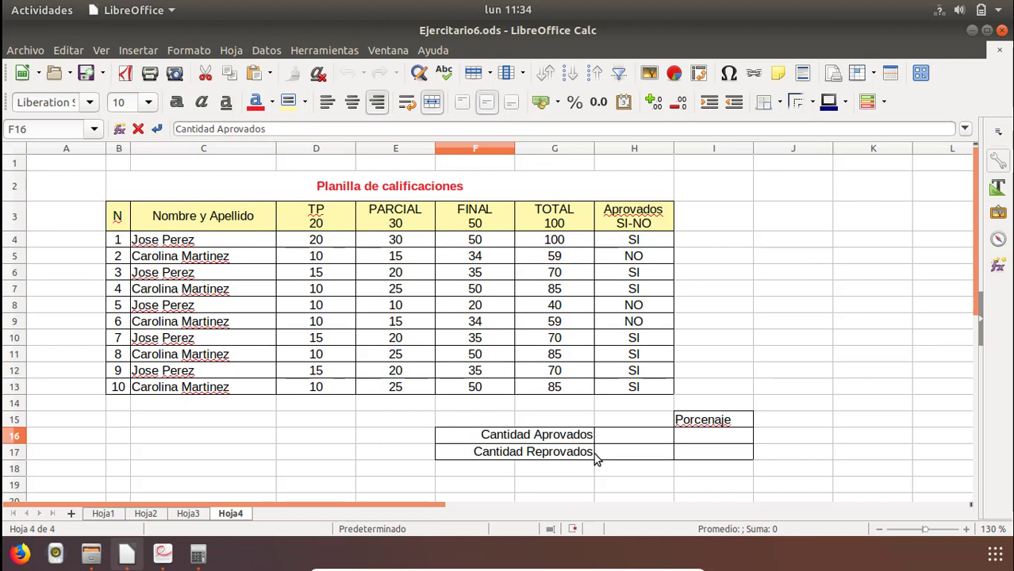
{"action": "left_click", "coordinate": [637, 442]}
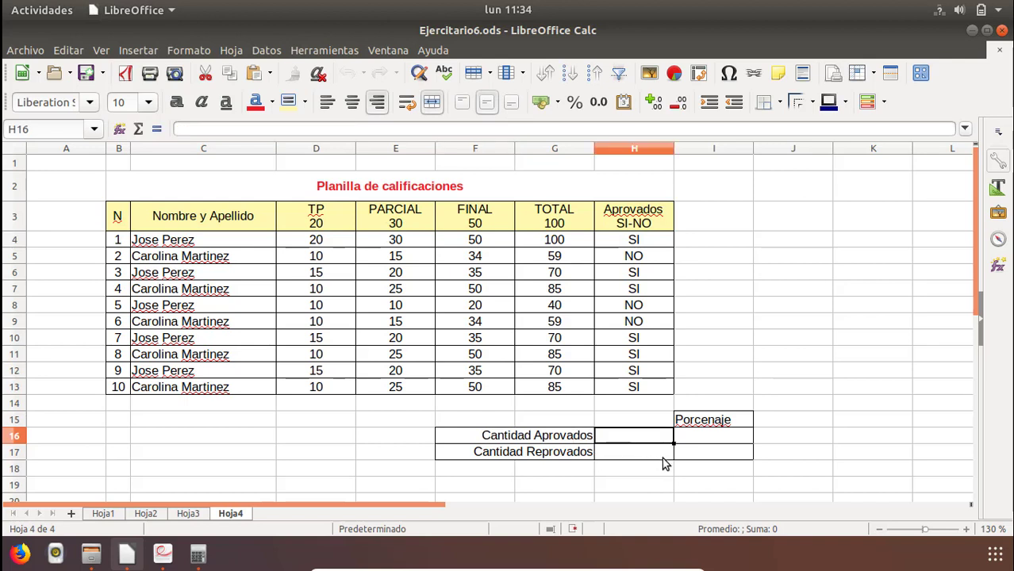
{"action": "type", "text": "=c"}
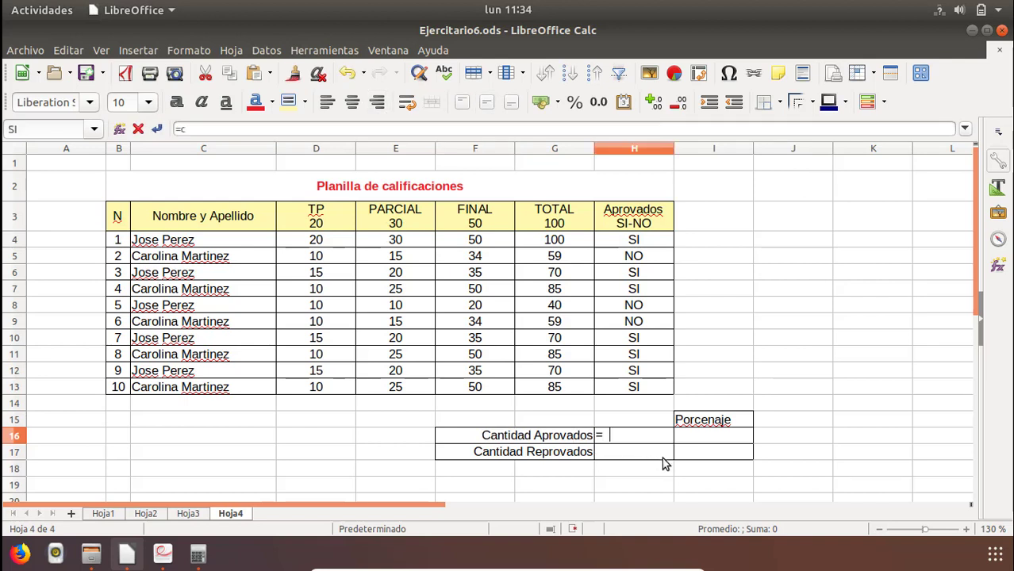
{"action": "type", "text": "ontar"}
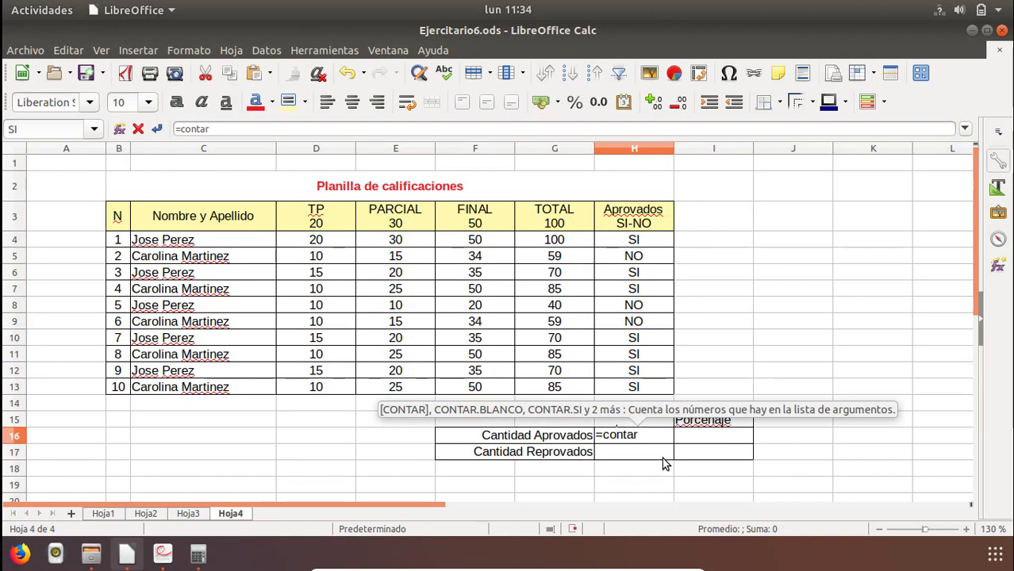
{"action": "type", "text": ".si("}
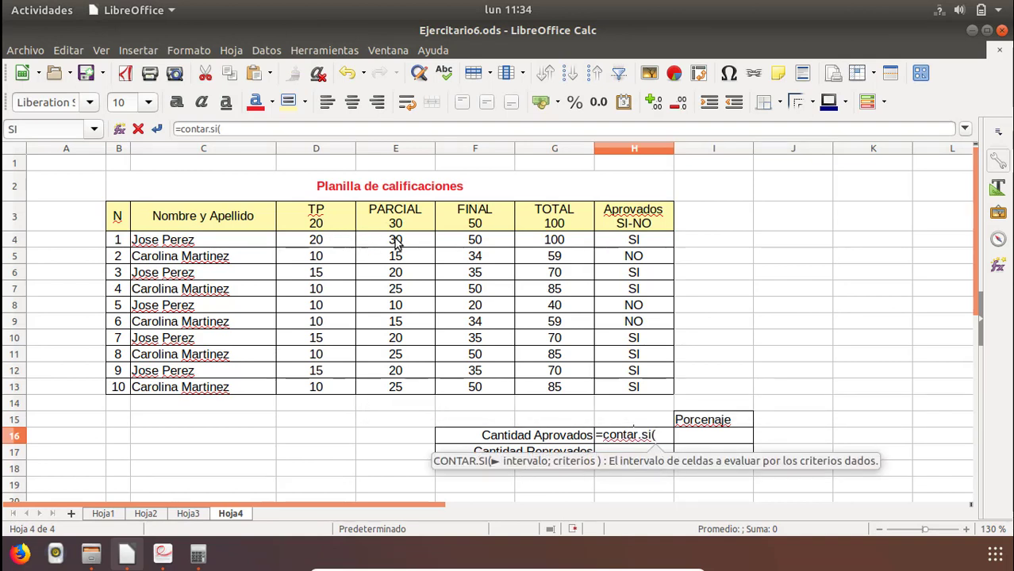
{"action": "left_click_drag", "start_coordinate": [634, 240], "coordinate": [642, 393]}
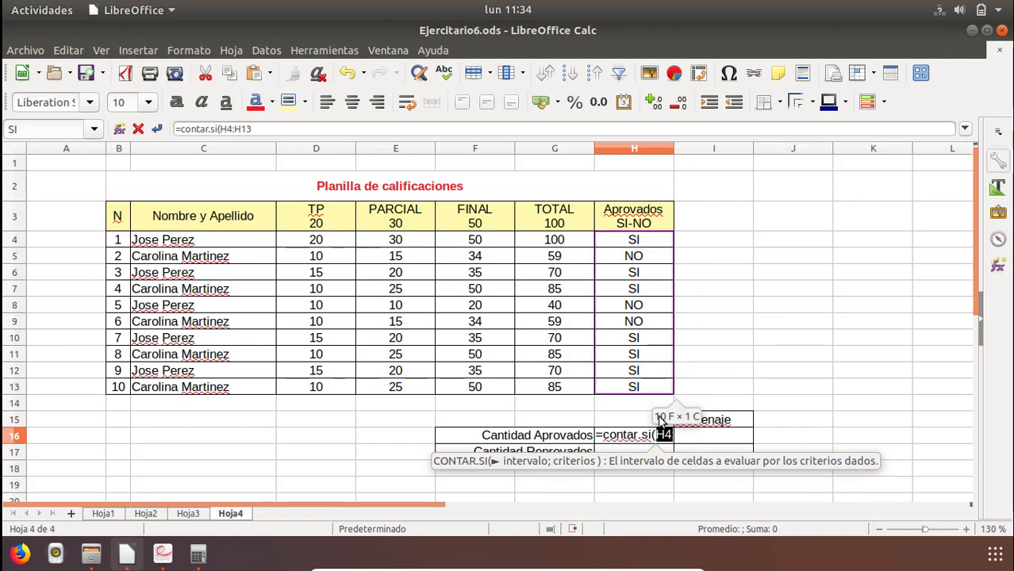
{"action": "left_click", "coordinate": [278, 134]}
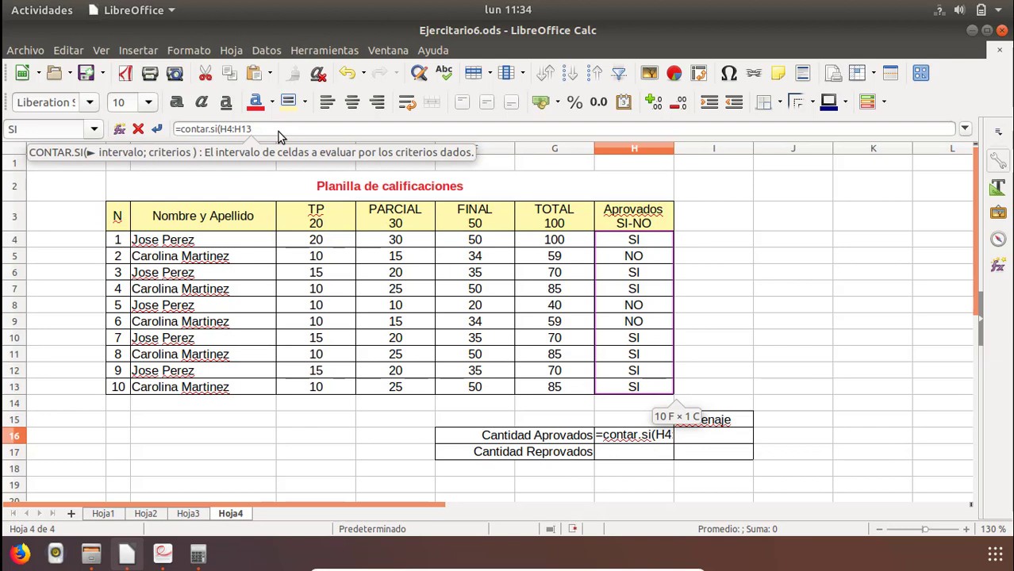
{"action": "type", "text": ";"}
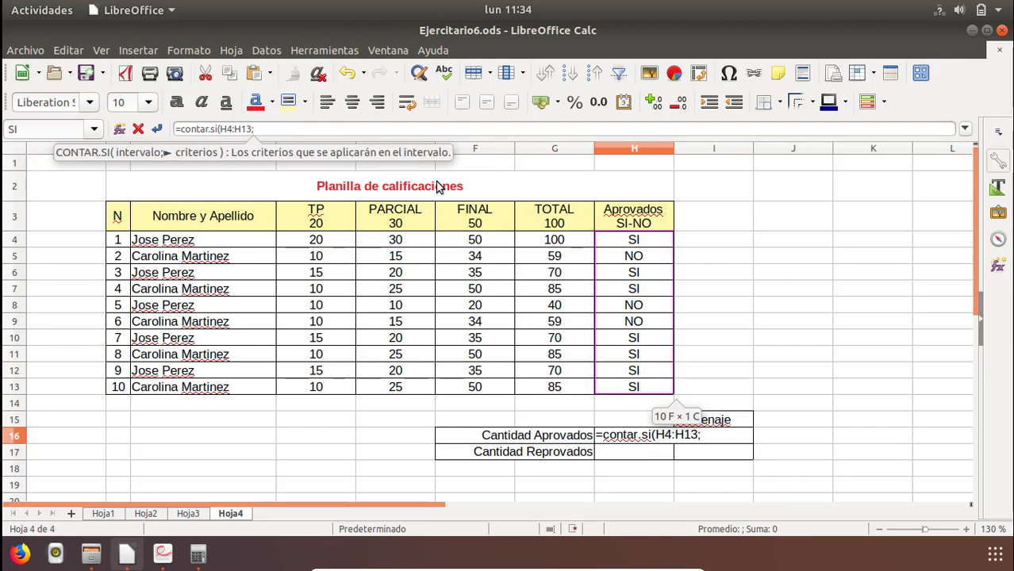
{"action": "type", "text": "\"SI"}
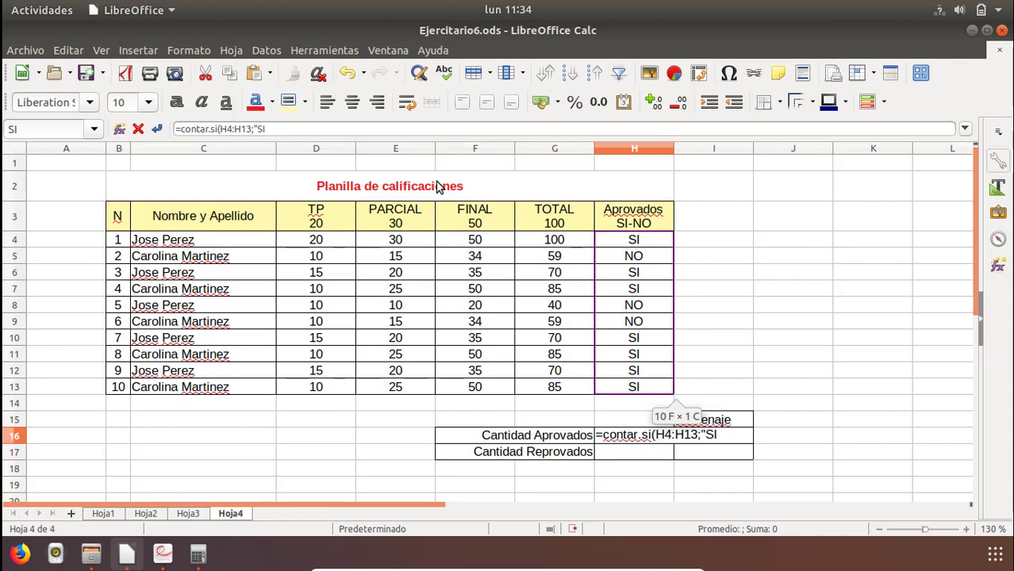
{"action": "type", "text": ")"}
{"action": "key", "text": "Return"}
{"action": "key", "text": "Up"}
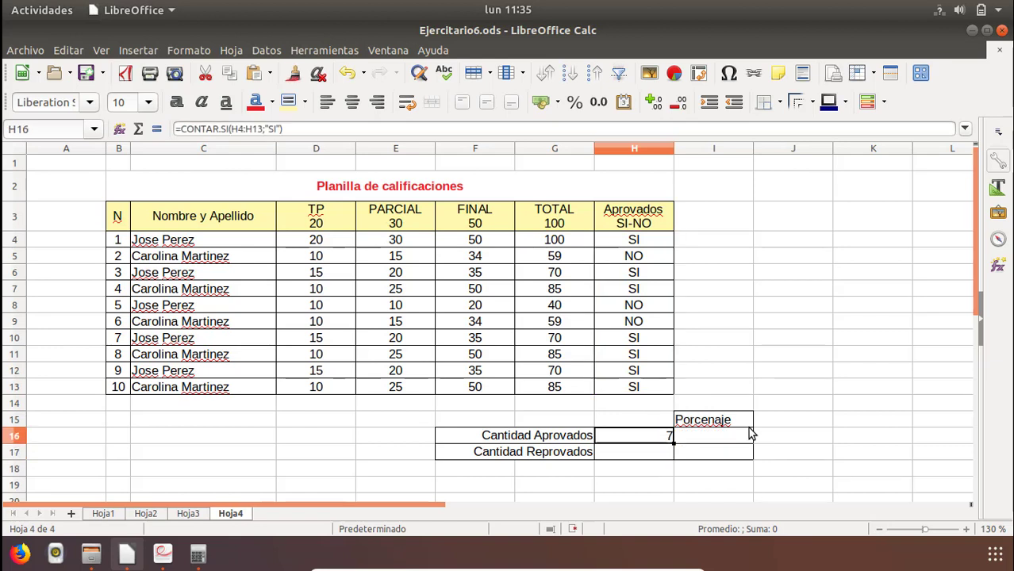
Count the failed students in H17 with the formula =CONTAR.SI(H4:H13;"NO").
{"action": "left_click", "coordinate": [638, 455]}
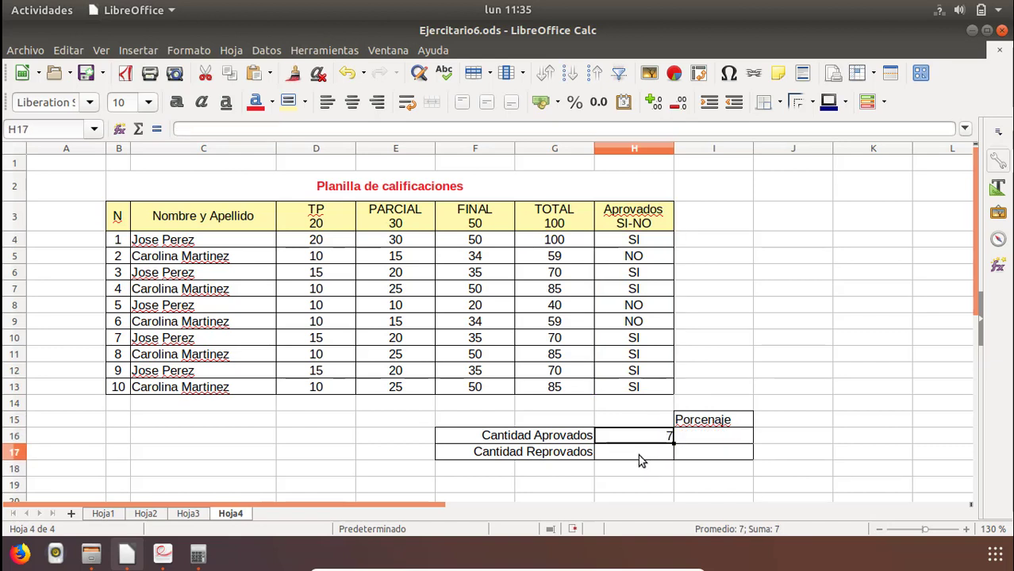
{"action": "type", "text": "=s"}
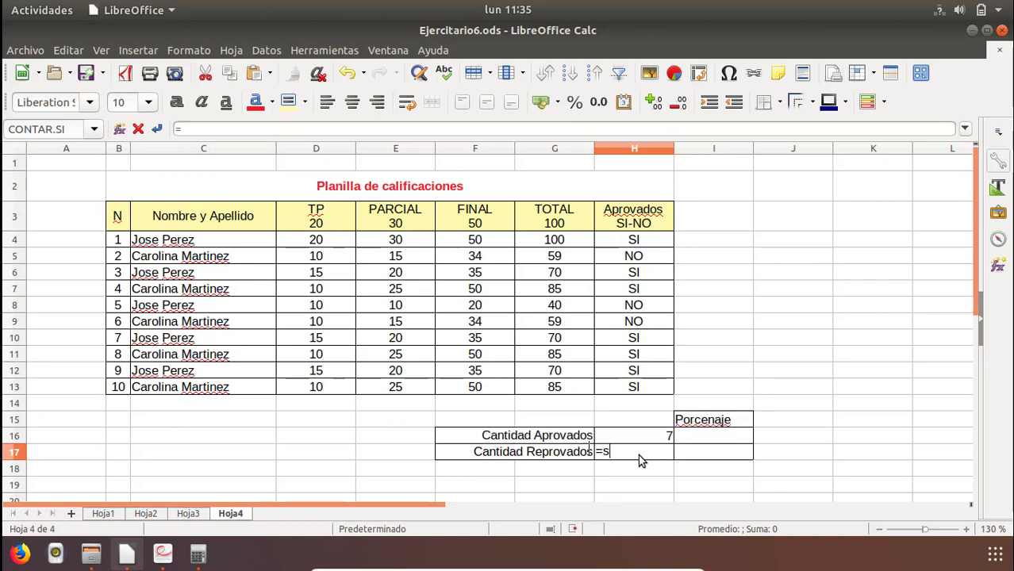
{"action": "key", "text": "BackSpace"}
{"action": "type", "text": "co"}
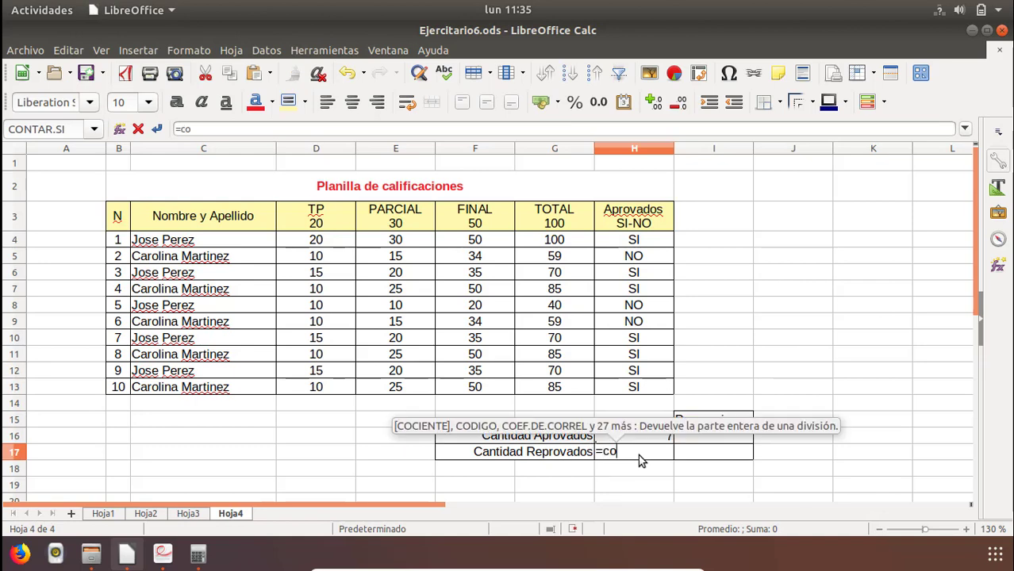
{"action": "type", "text": "ntar"}
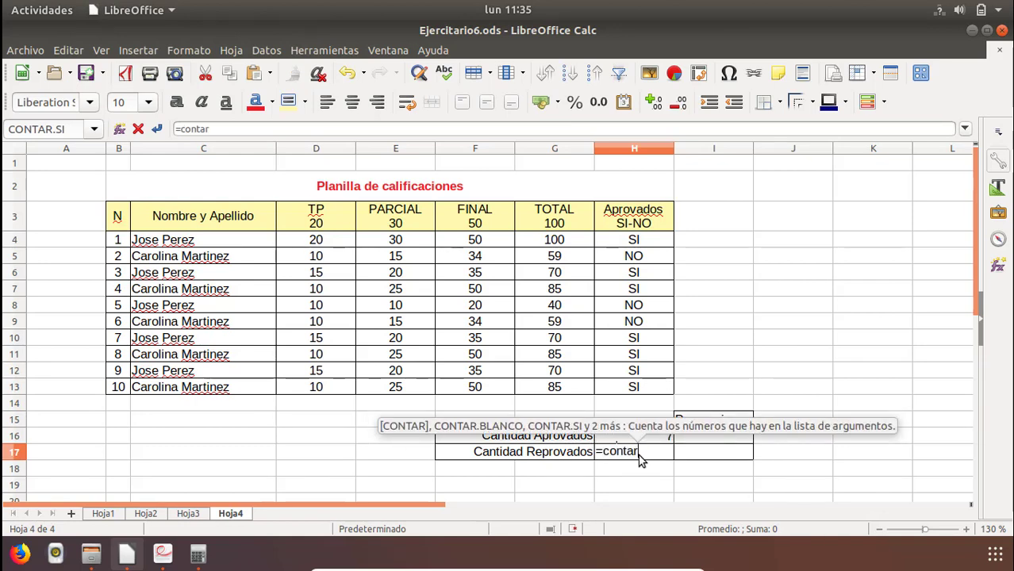
{"action": "type", "text": ".si("}
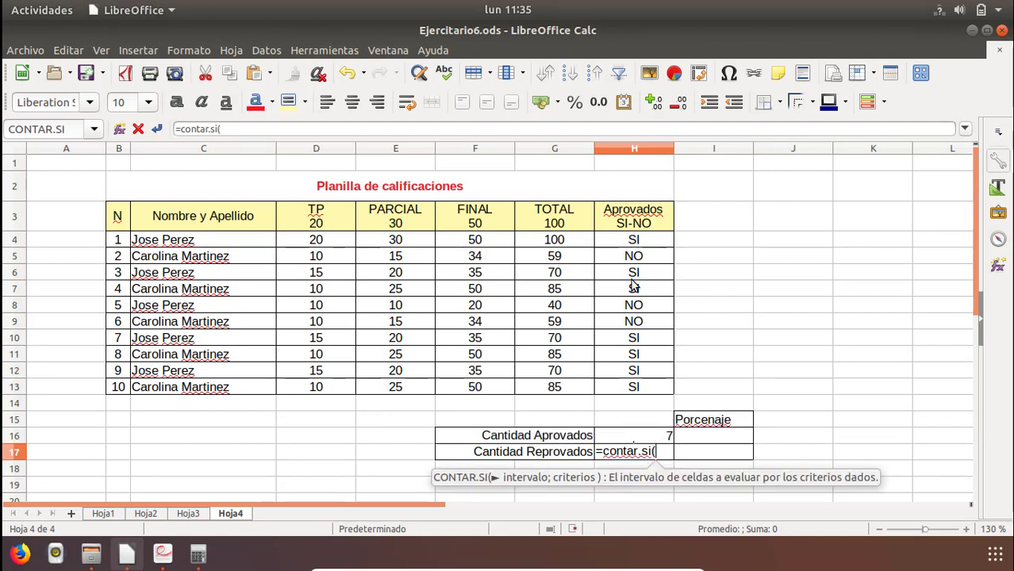
{"action": "left_click_drag", "start_coordinate": [633, 240], "coordinate": [629, 396]}
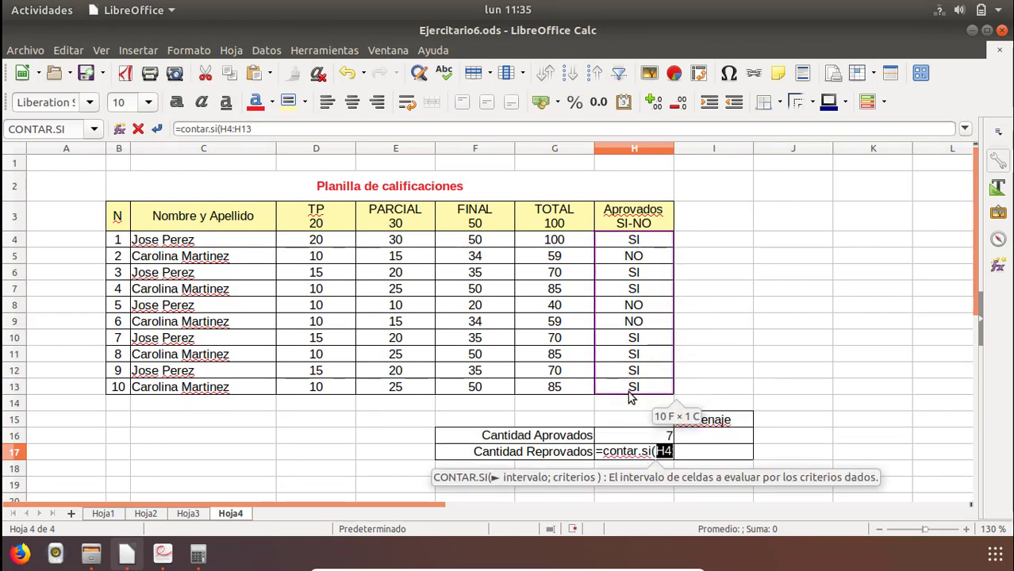
{"action": "type", "text": ";"}
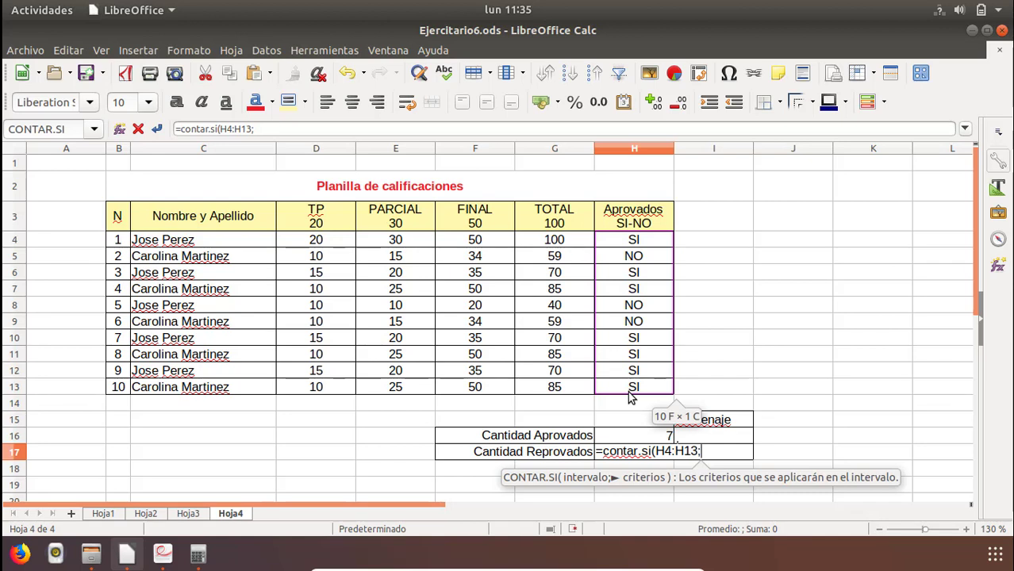
{"action": "type", "text": "\"NO"}
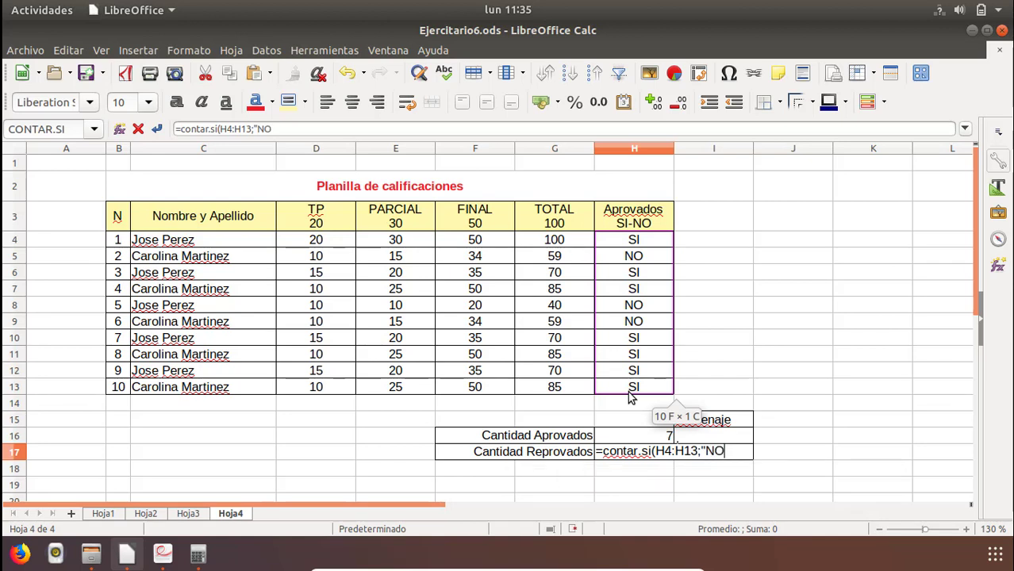
{"action": "type", "text": "\")"}
{"action": "key", "text": "Return"}
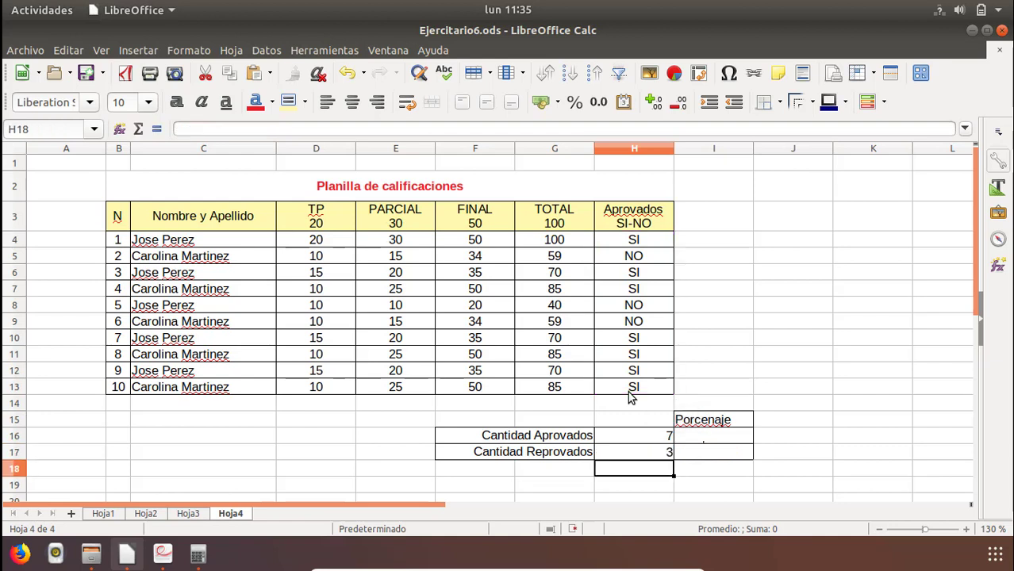
{"action": "key", "text": "Up"}
{"action": "key", "text": "Up"}
{"action": "key", "text": "Down"}
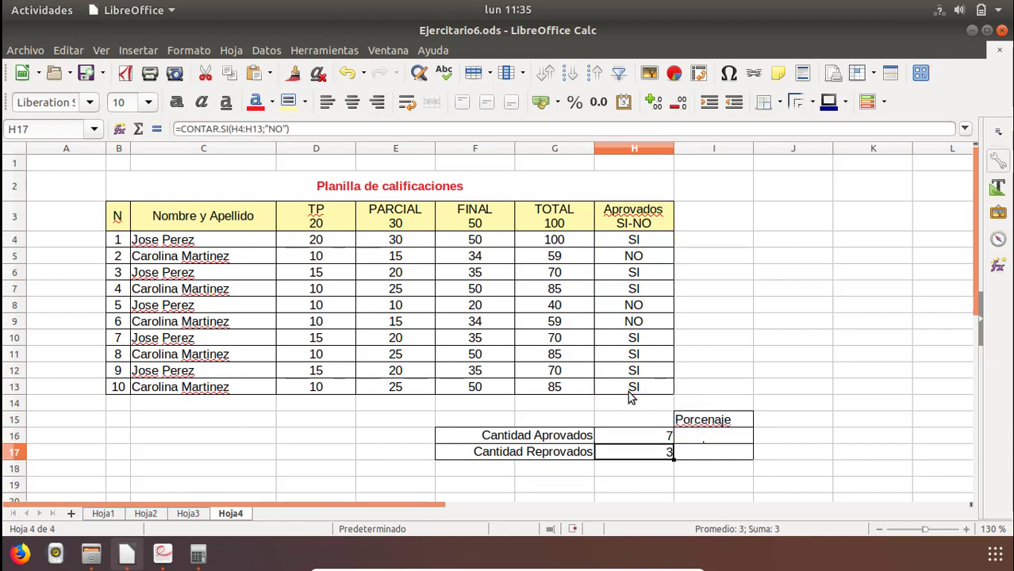
Begin a rule-of-three note beside the grade table with total in J9 and 100 in K9.
{"action": "key", "text": "Right"}
{"action": "key", "text": "Up"}
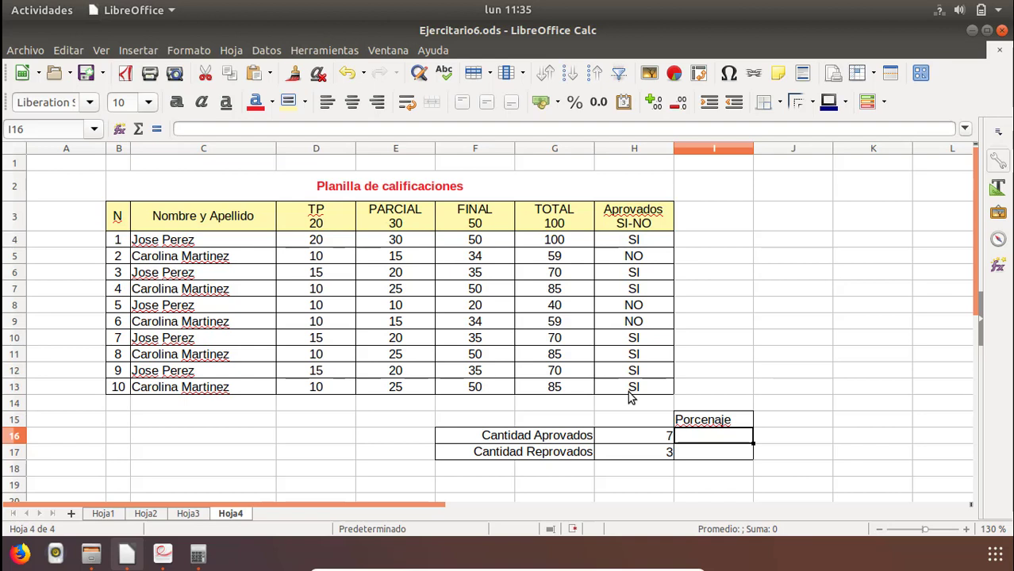
{"action": "key", "text": "Right"}
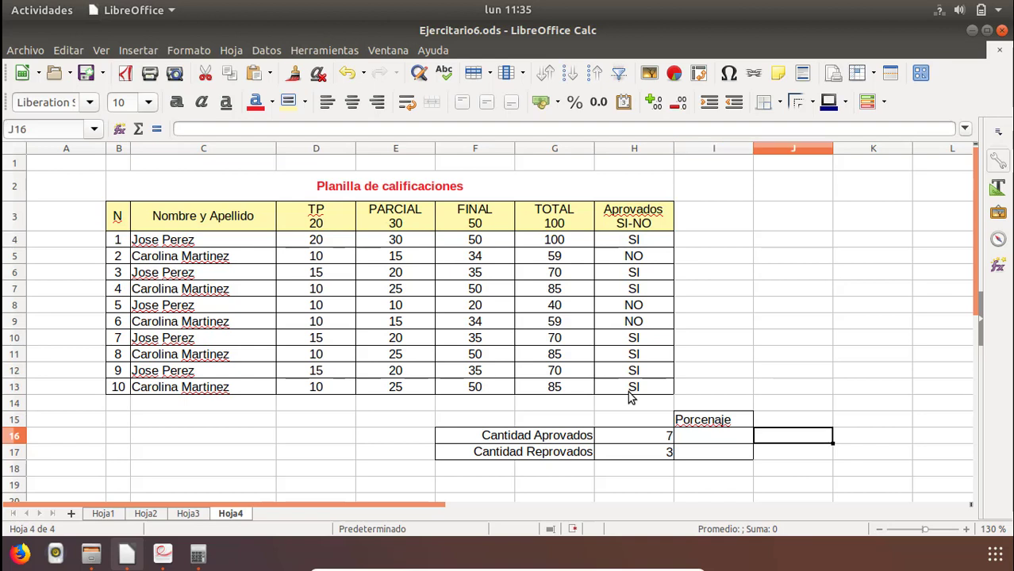
{"action": "key", "text": "Up"}
{"action": "key", "text": "Up"}
{"action": "key", "text": "Up"}
{"action": "key", "text": "Up"}
{"action": "key", "text": "Up"}
{"action": "key", "text": "Up"}
{"action": "key", "text": "Up"}
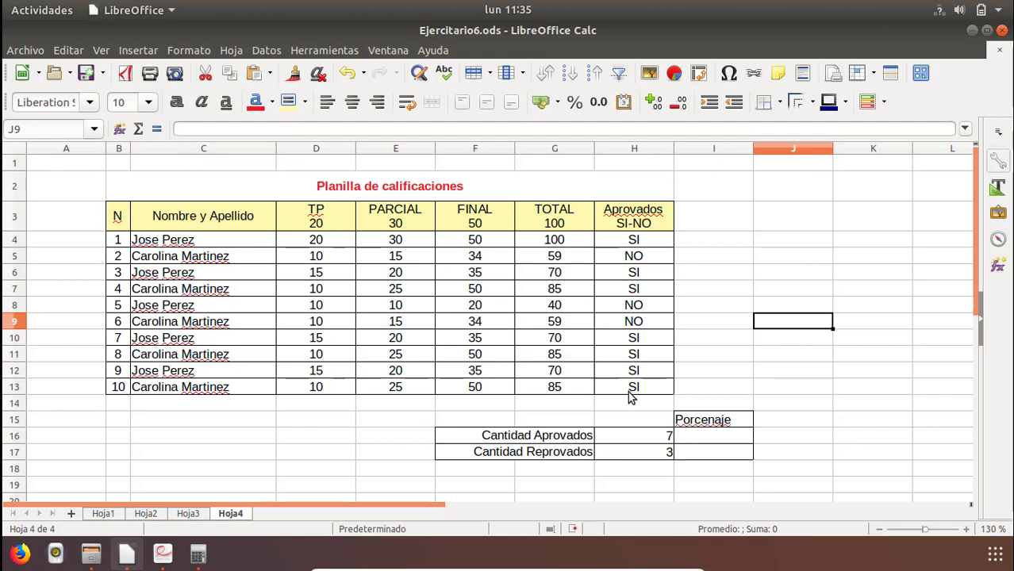
{"action": "type", "text": "total"}
{"action": "key", "text": "Return"}
{"action": "key", "text": "Right"}
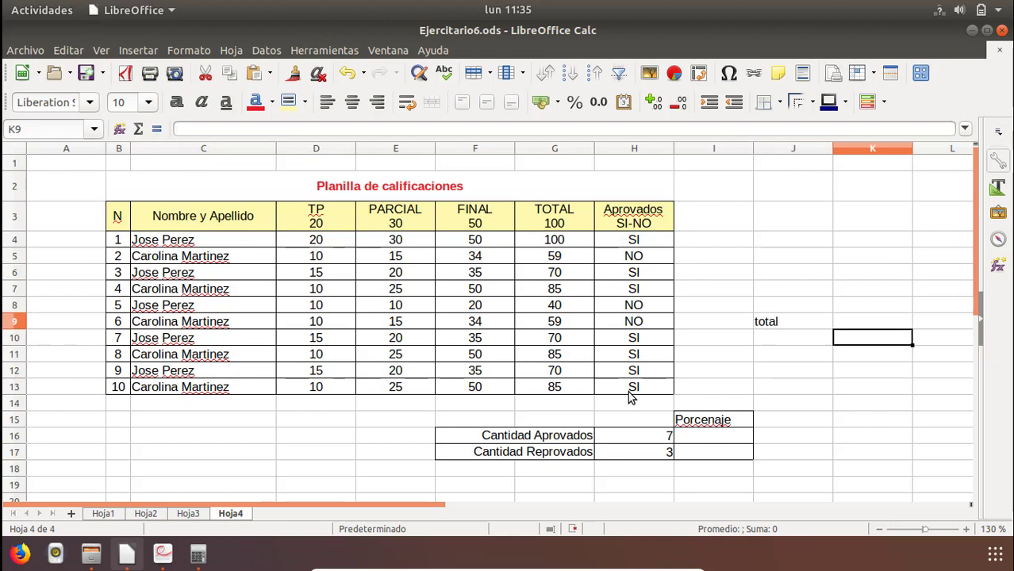
{"action": "type", "text": "100"}
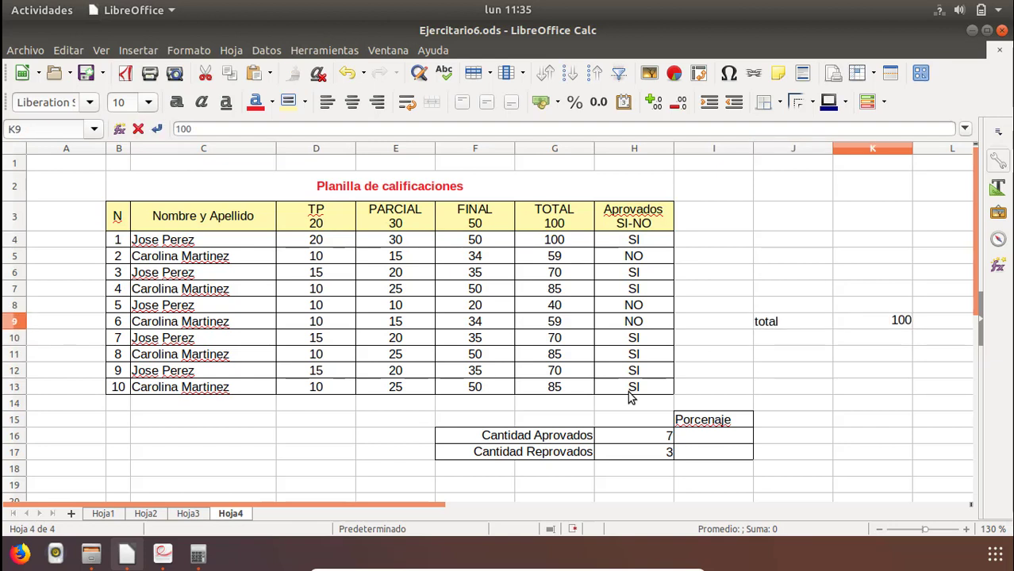
{"action": "key", "text": "Return"}
{"action": "key", "text": "Left"}
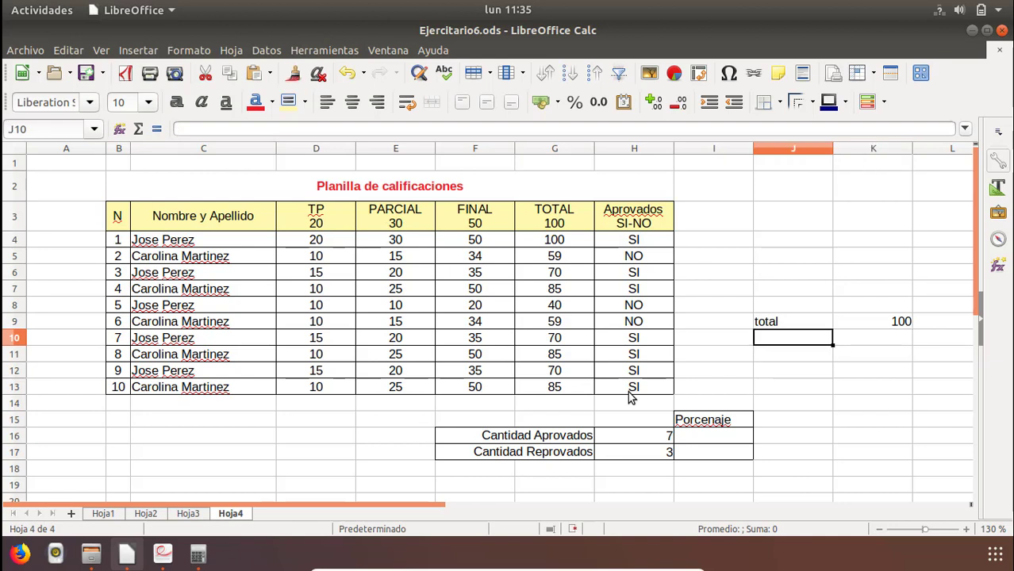
Add the second line of the rule-of-three note, with cant aprova in J10 and x in K10.
{"action": "type", "text": "can "}
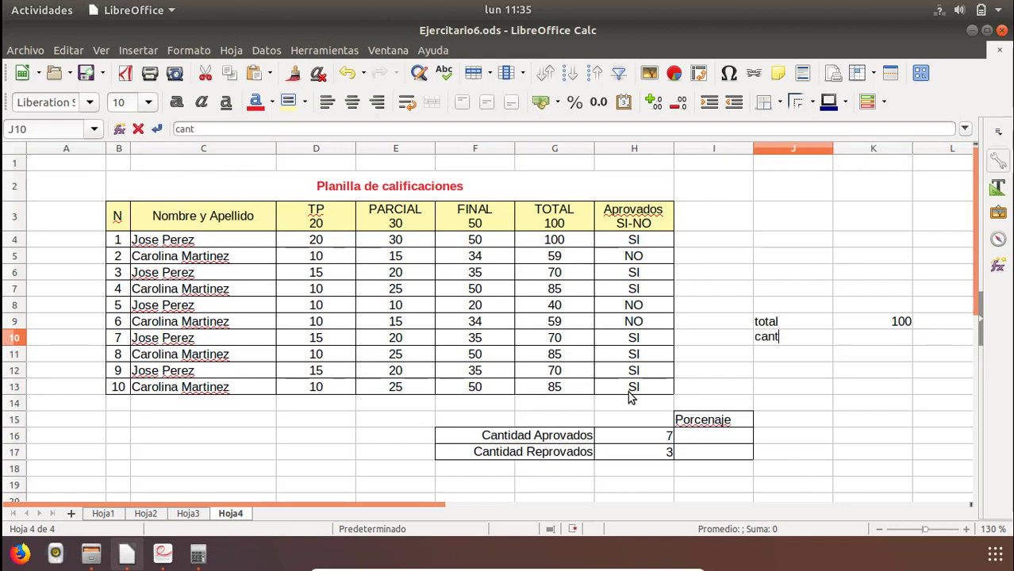
{"action": "type", "text": " apr ova"}
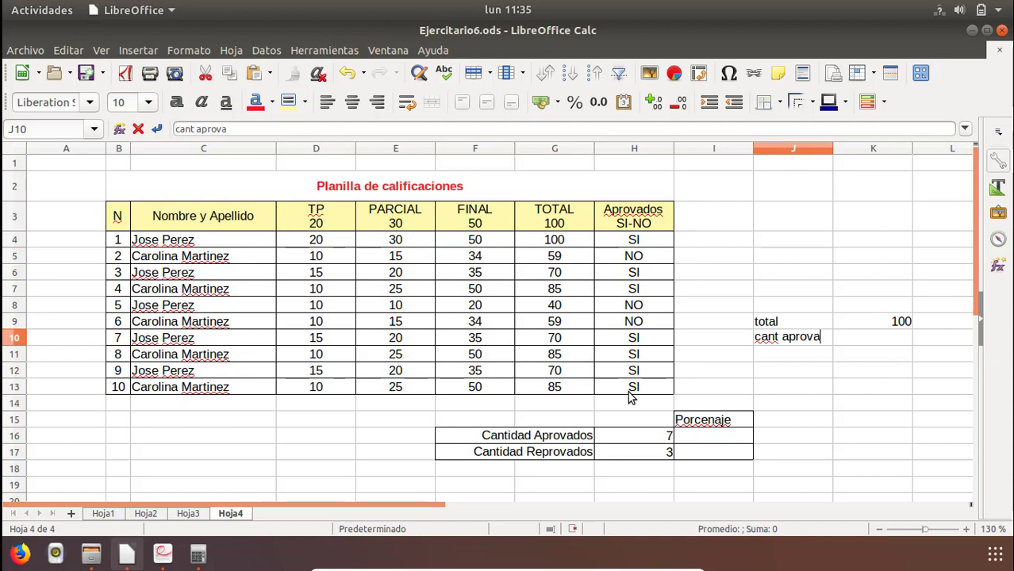
{"action": "key", "text": "Return"}
{"action": "key", "text": "Right"}
{"action": "key", "text": "Up"}
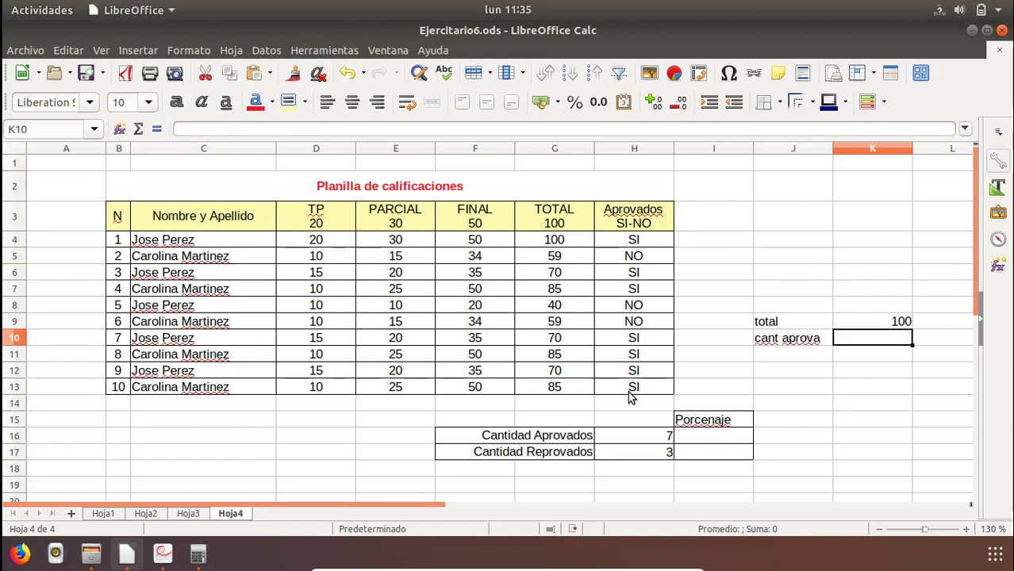
{"action": "type", "text": "x"}
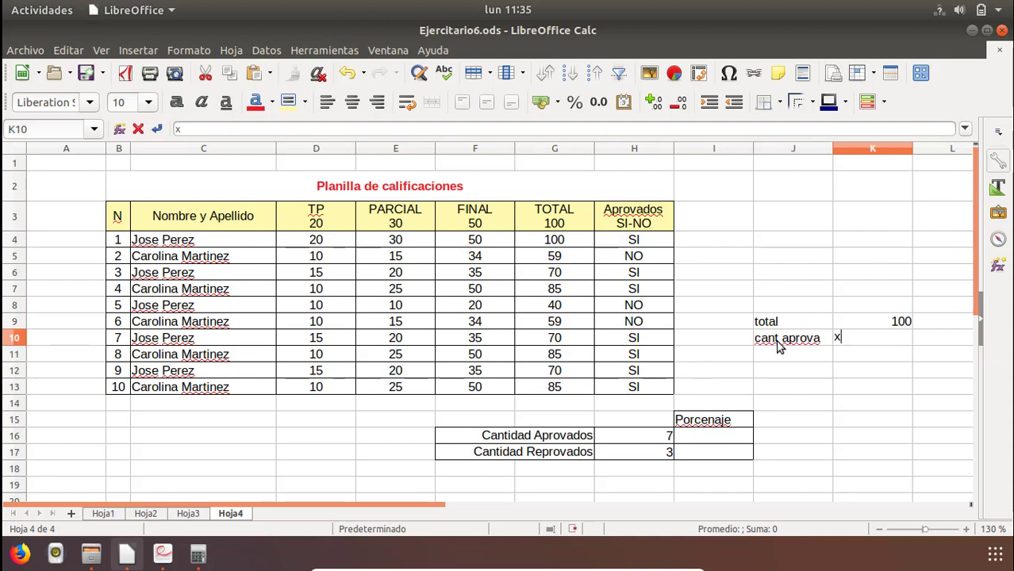
{"action": "key", "text": "Return"}
{"action": "left_click", "coordinate": [845, 343]}
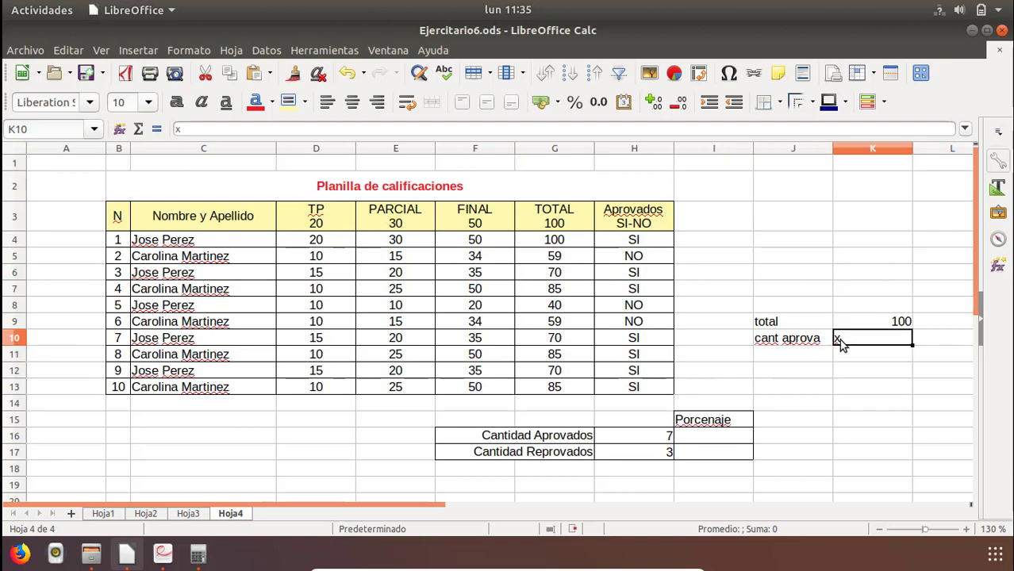
Complete the rule-of-three note by entering x=cant aprova*100/total in J12.
{"action": "left_click", "coordinate": [806, 373]}
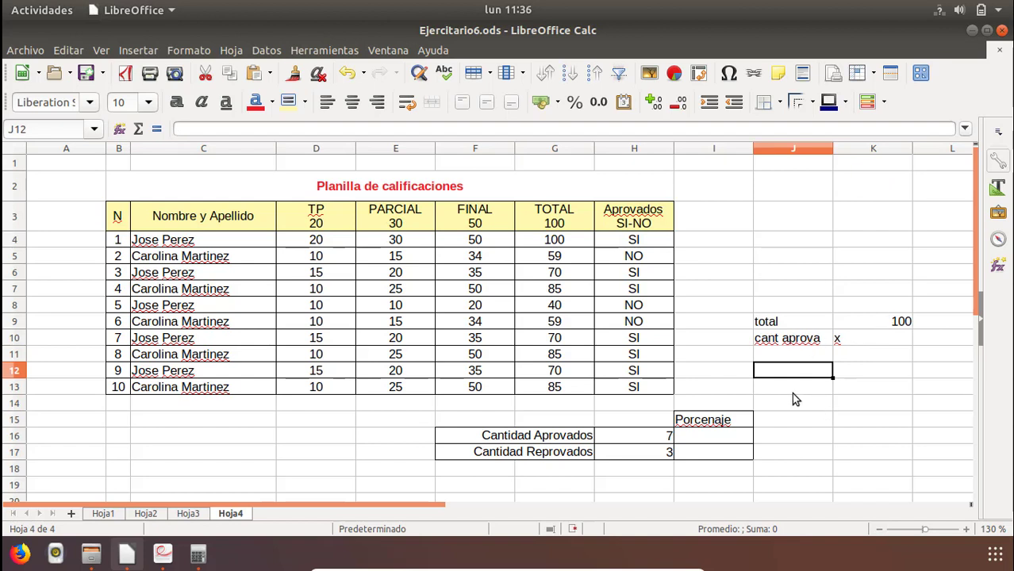
{"action": "type", "text": "x=cat"}
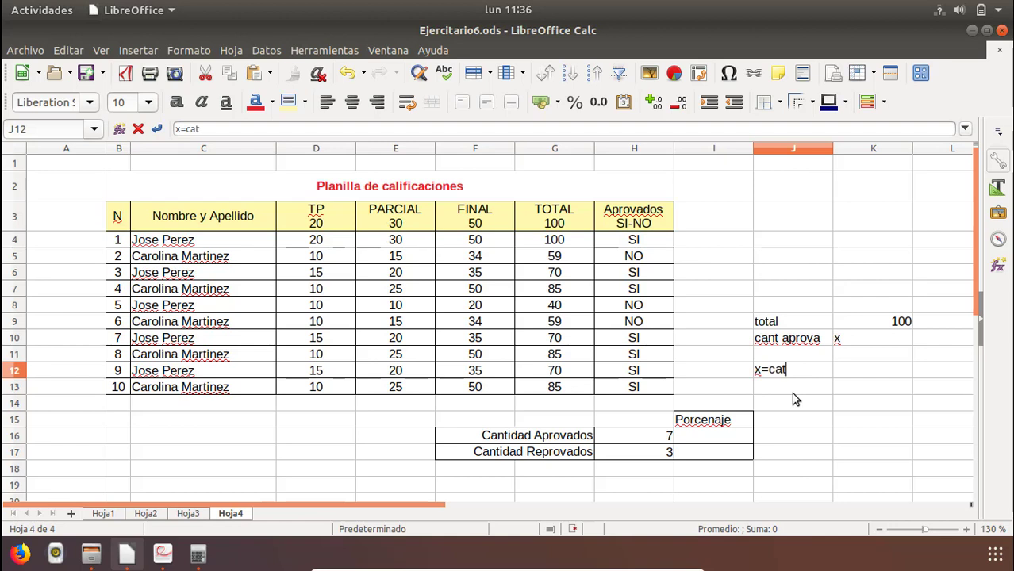
{"action": "key", "text": "BackSpace"}
{"action": "type", "text": "nt aprova"}
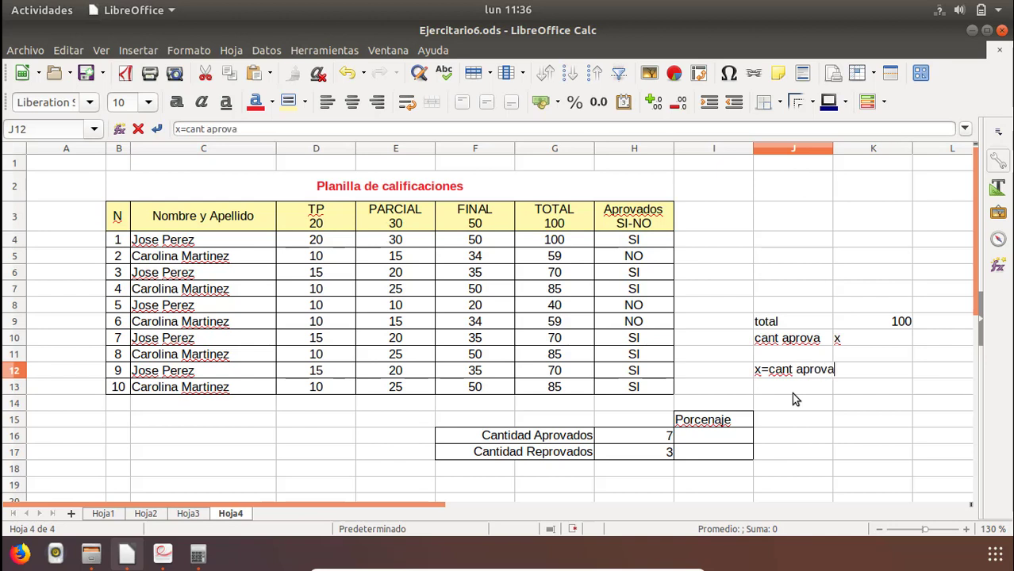
{"action": "key", "text": "BackSpace"}
{"action": "type", "text": "*100/toal"}
{"action": "key", "text": "BackSpace"}
{"action": "key", "text": "BackSpace"}
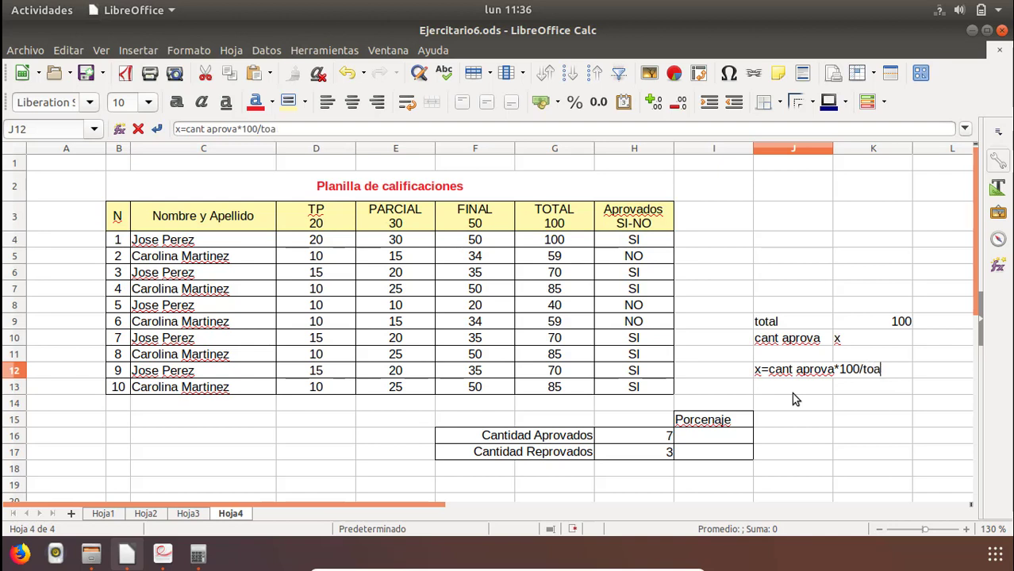
{"action": "type", "text": "tal"}
{"action": "key", "text": "Return"}
Calculate the percentage of passed students in I16 with the formula =H16*100/(H16+H17).
{"action": "key", "text": "Down"}
{"action": "key", "text": "Down"}
{"action": "key", "text": "Down"}
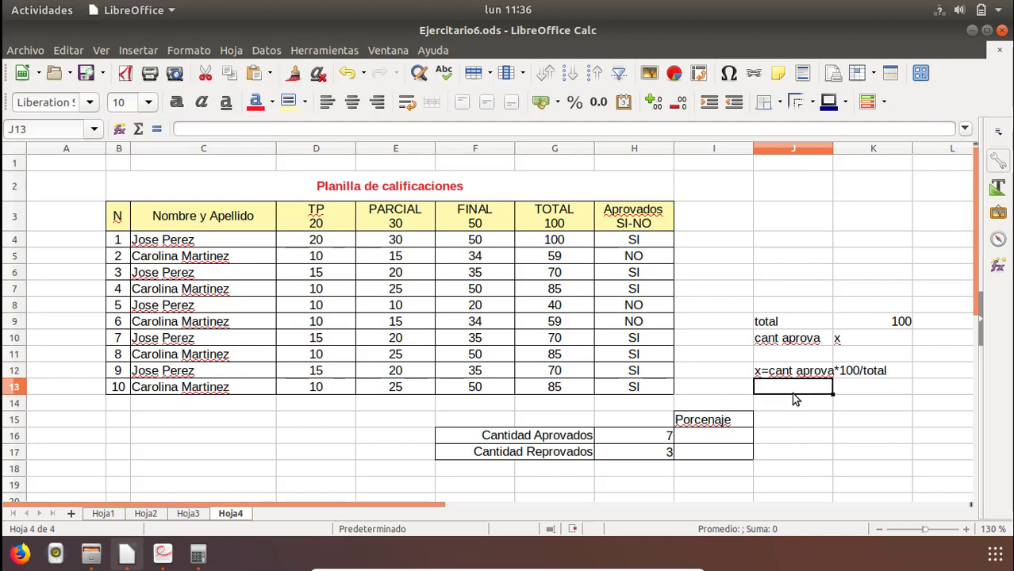
{"action": "key", "text": "Left"}
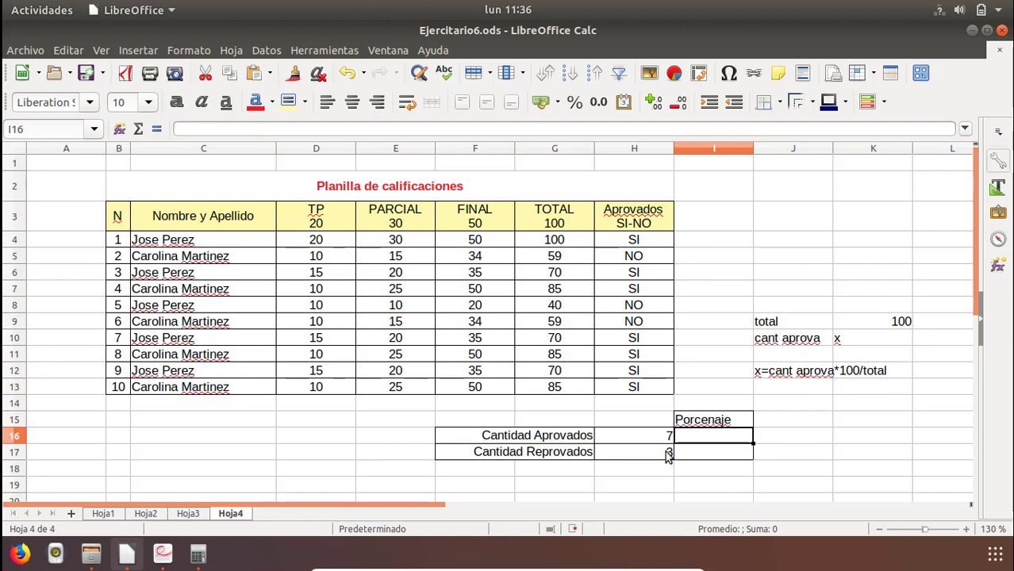
{"action": "type", "text": "="}
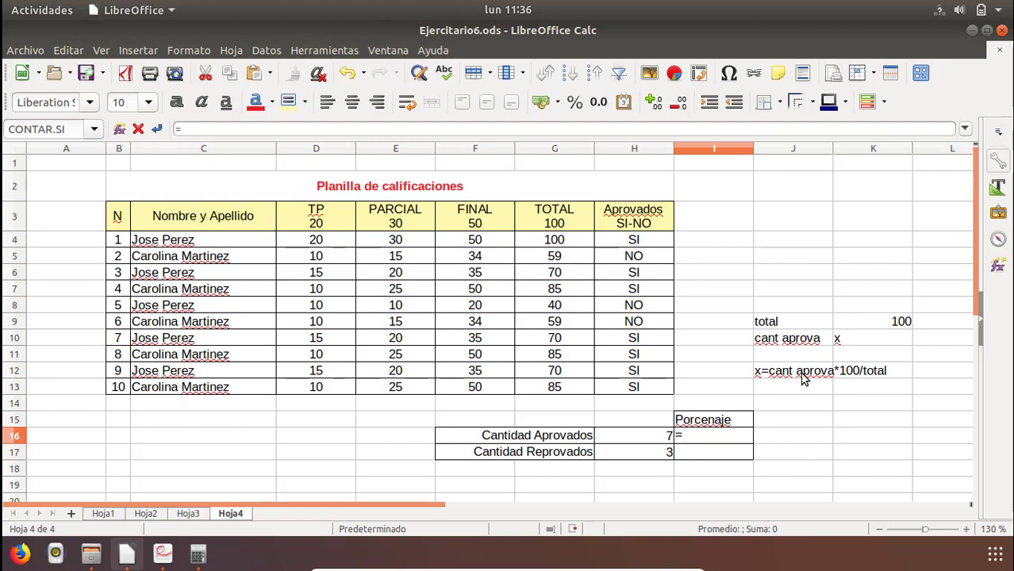
{"action": "left_click", "coordinate": [629, 438]}
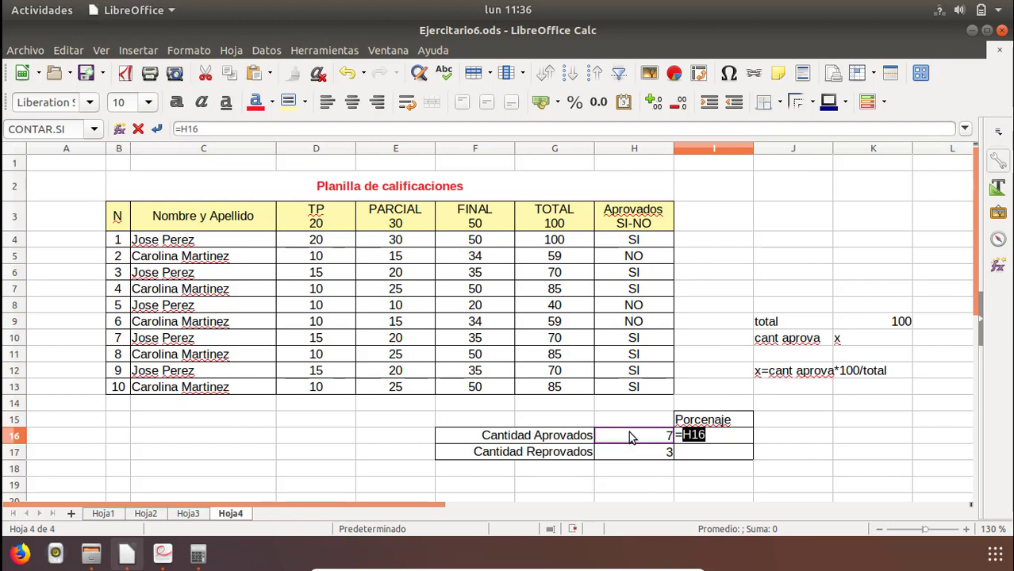
{"action": "type", "text": "*100/"}
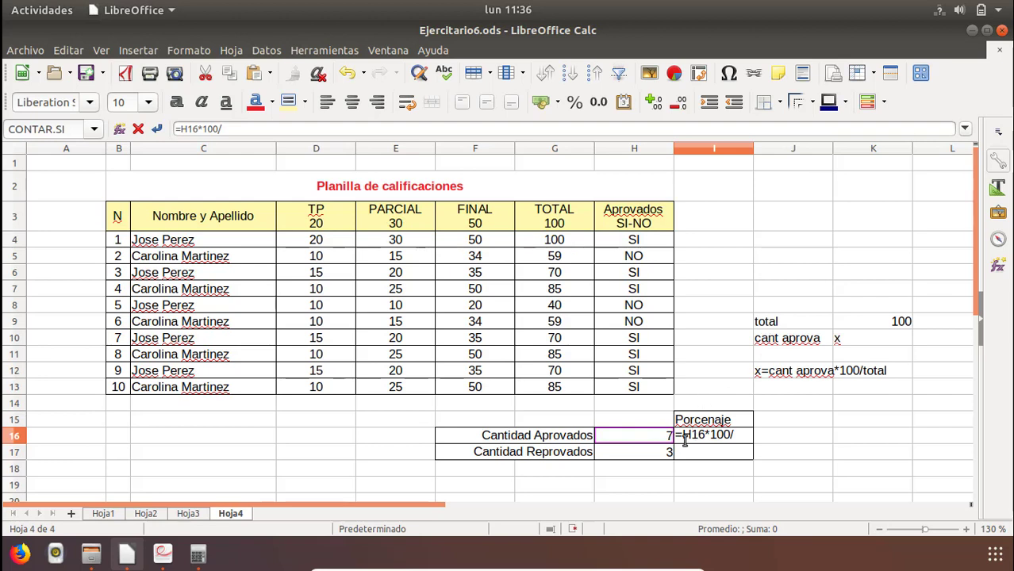
{"action": "type", "text": "("}
{"action": "left_click", "coordinate": [640, 438]}
{"action": "type", "text": "+"}
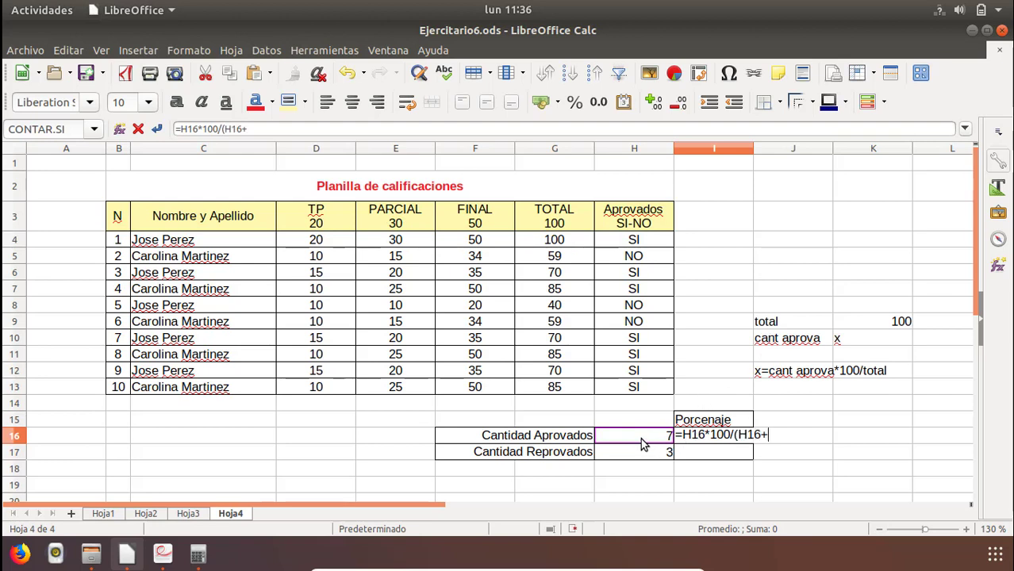
{"action": "left_click", "coordinate": [643, 454]}
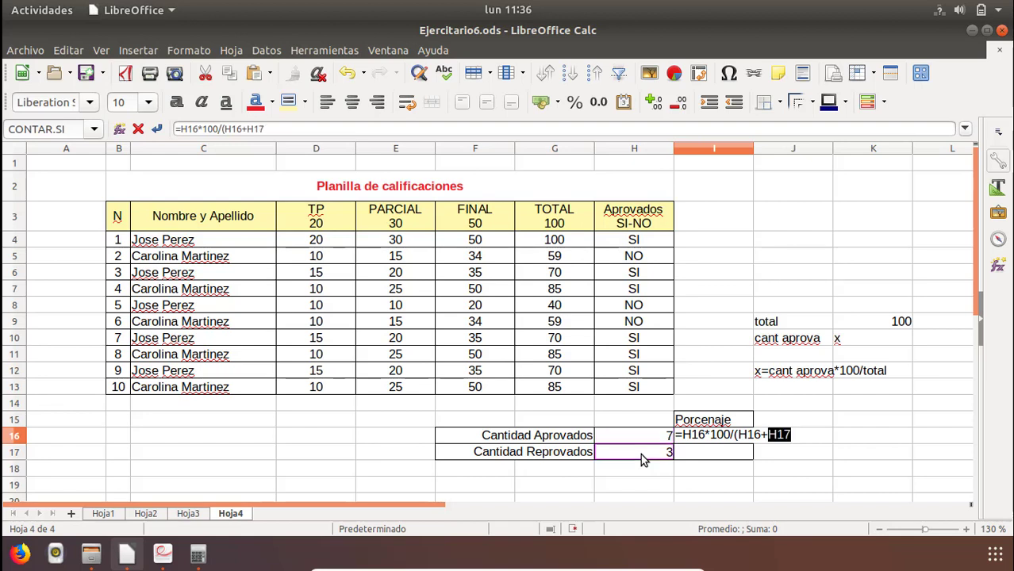
{"action": "type", "text": ")"}
{"action": "key", "text": "Return"}
{"action": "key", "text": "Up"}
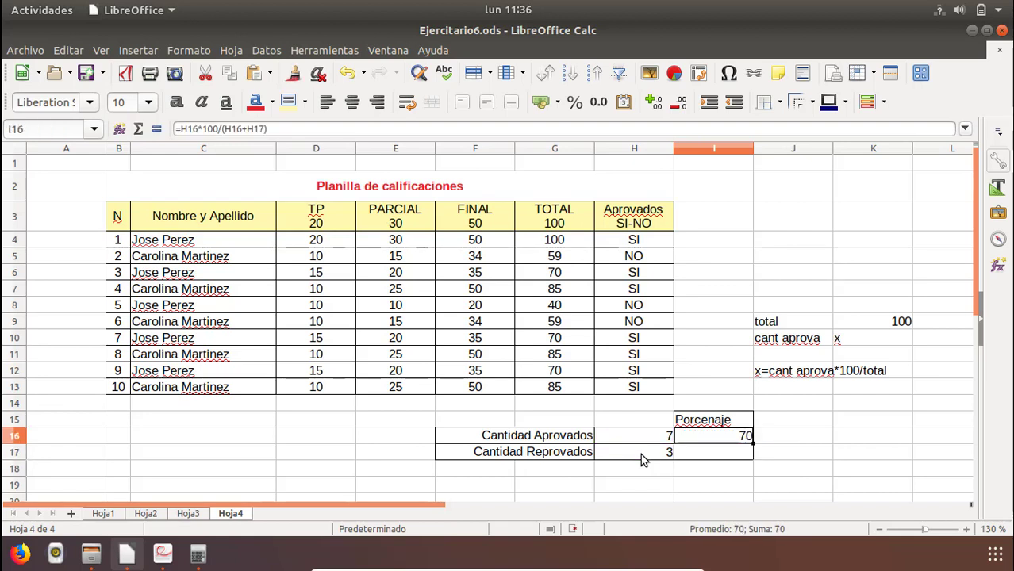
Calculate the percentage of failed students in I17 with the formula =H17*100/(H16+H17).
{"action": "left_click", "coordinate": [718, 460]}
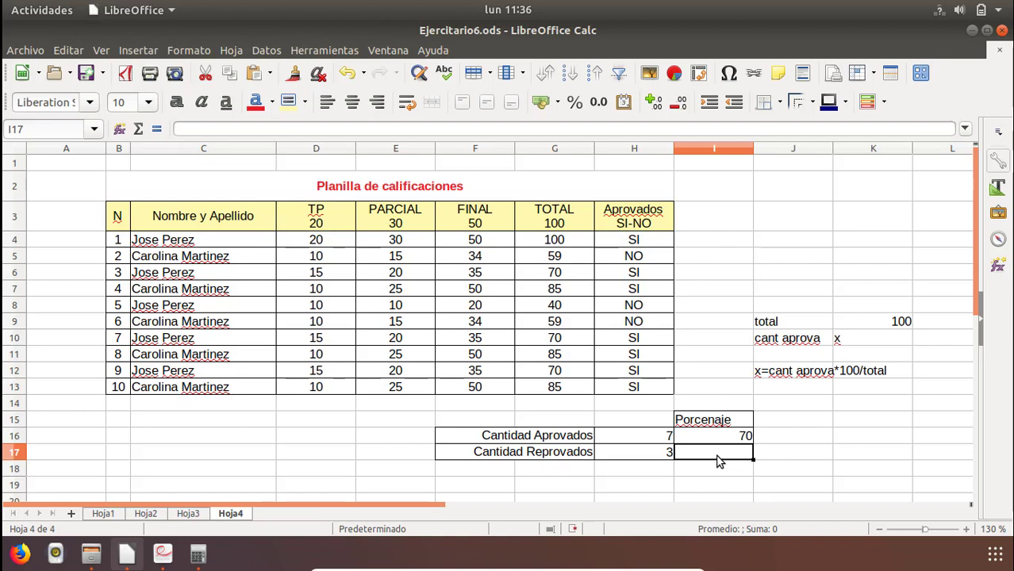
{"action": "type", "text": "="}
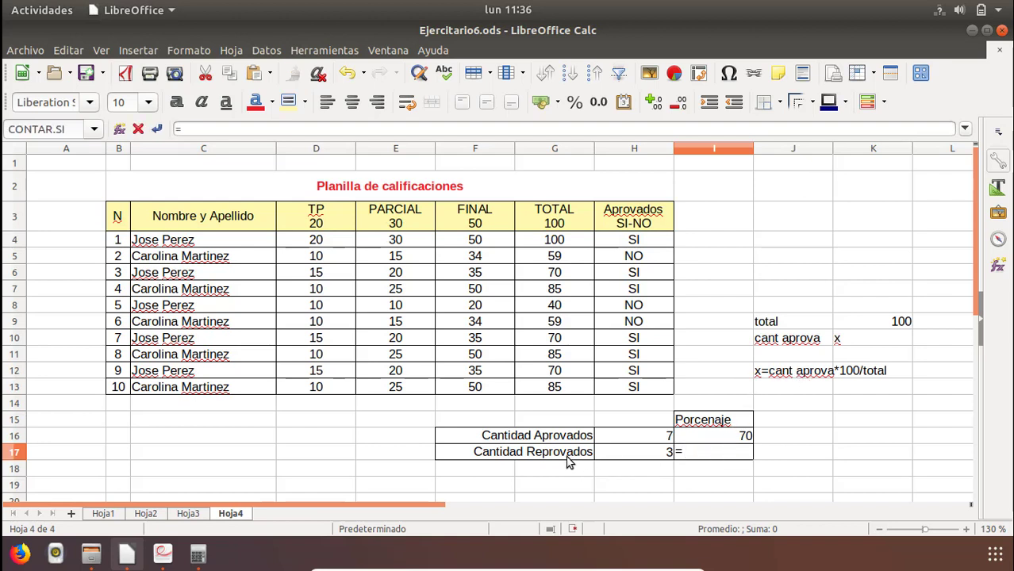
{"action": "left_click", "coordinate": [655, 454]}
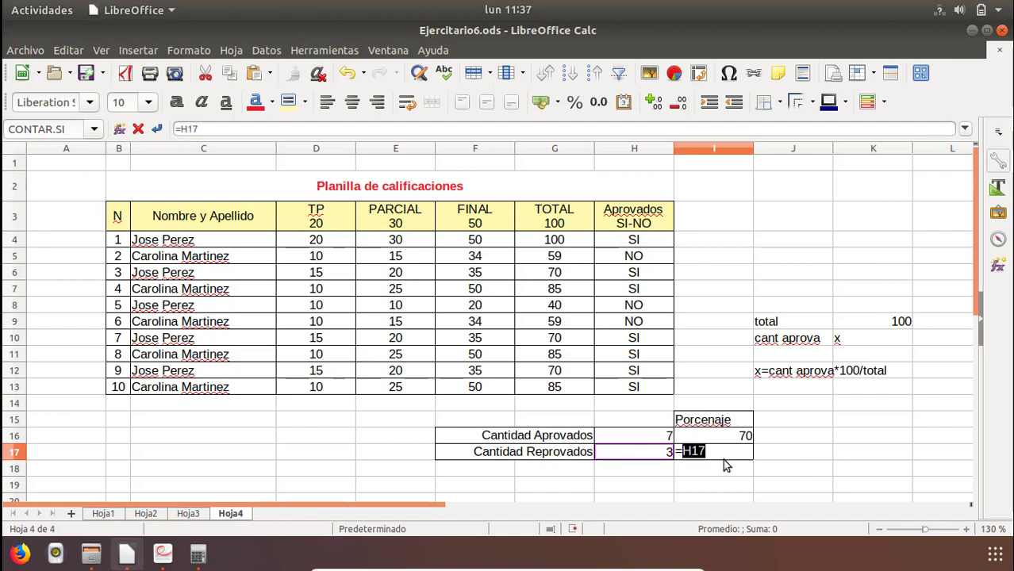
{"action": "type", "text": "*100/("}
{"action": "left_click", "coordinate": [644, 442]}
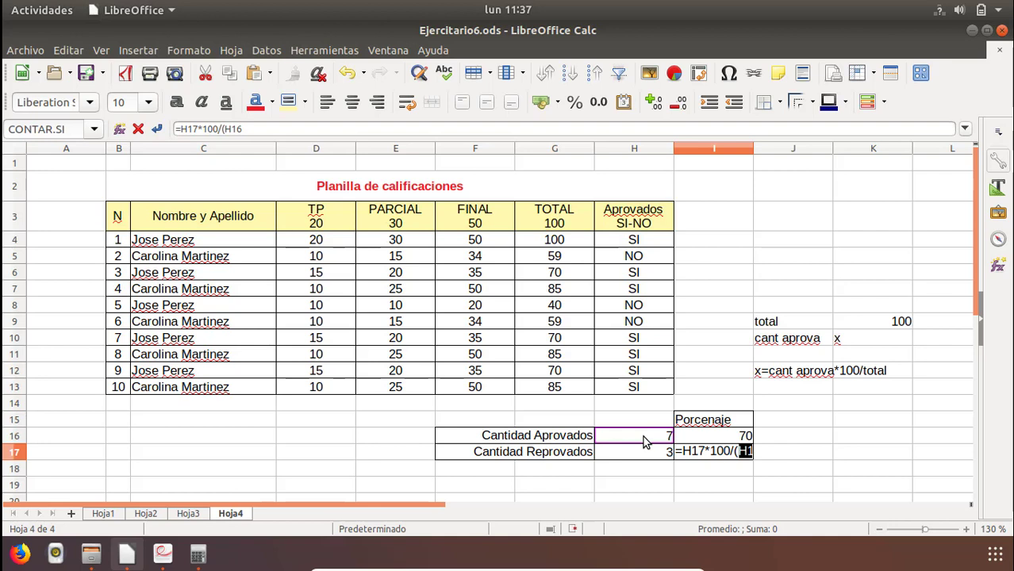
{"action": "type", "text": "+"}
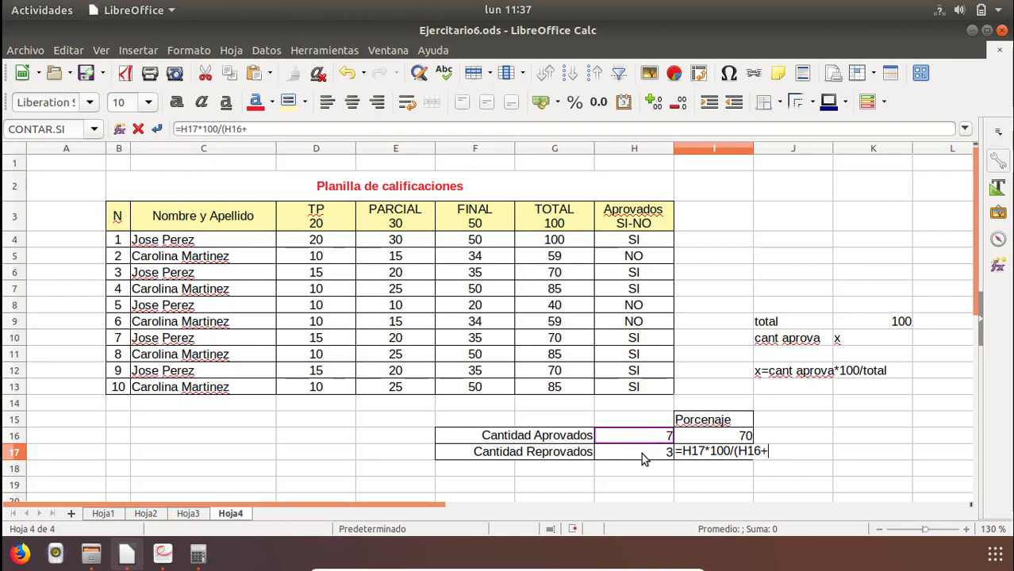
{"action": "left_click", "coordinate": [644, 459]}
{"action": "type", "text": ")"}
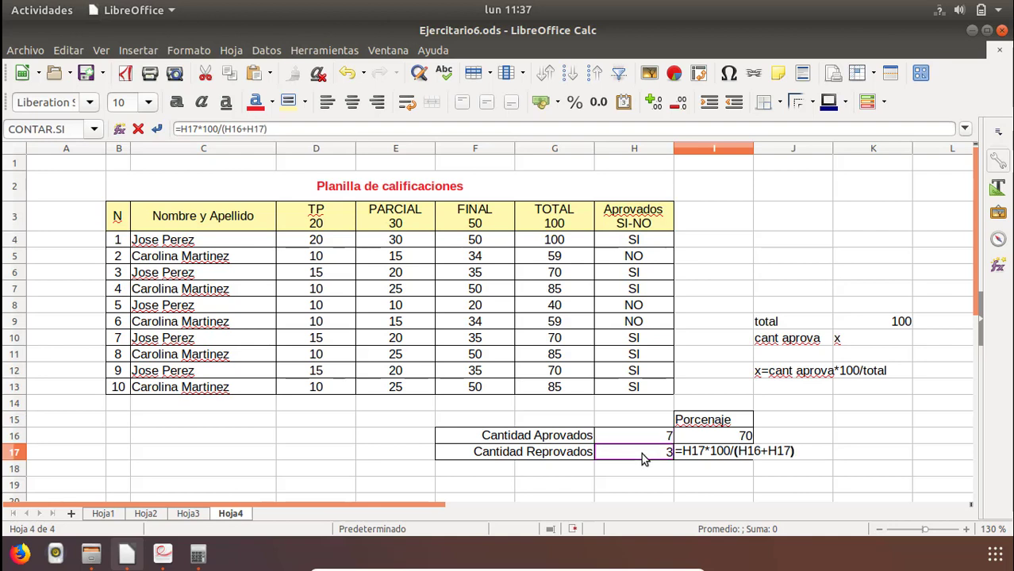
{"action": "key", "text": "Return"}
{"action": "key", "text": "Up"}
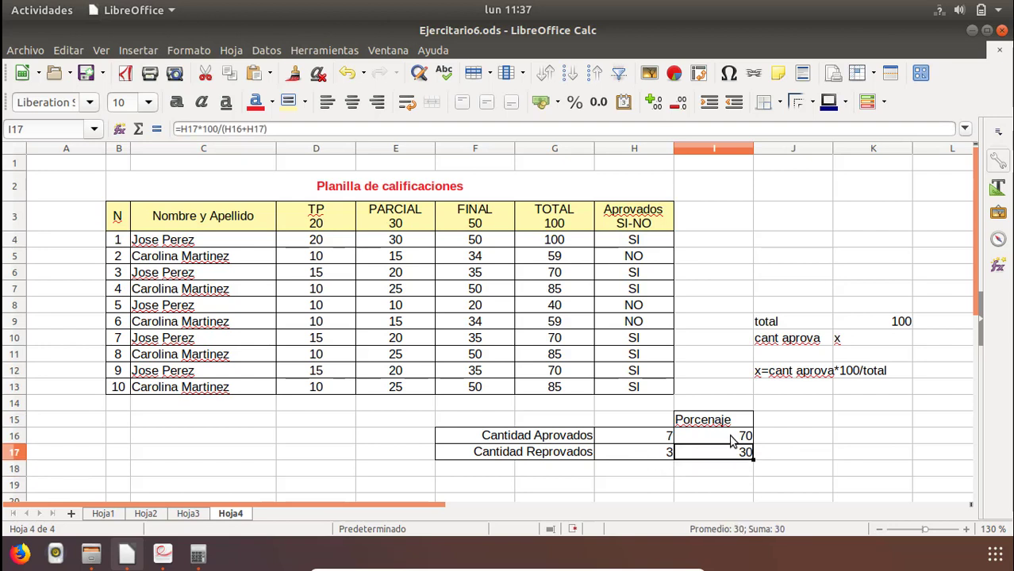
Try the percent format without decimals on I16:I17, and revert both cells to plain numbers.
{"action": "left_click", "coordinate": [731, 439]}
{"action": "left_click", "coordinate": [734, 452]}
{"action": "left_click_drag", "start_coordinate": [742, 441], "coordinate": [741, 461]}
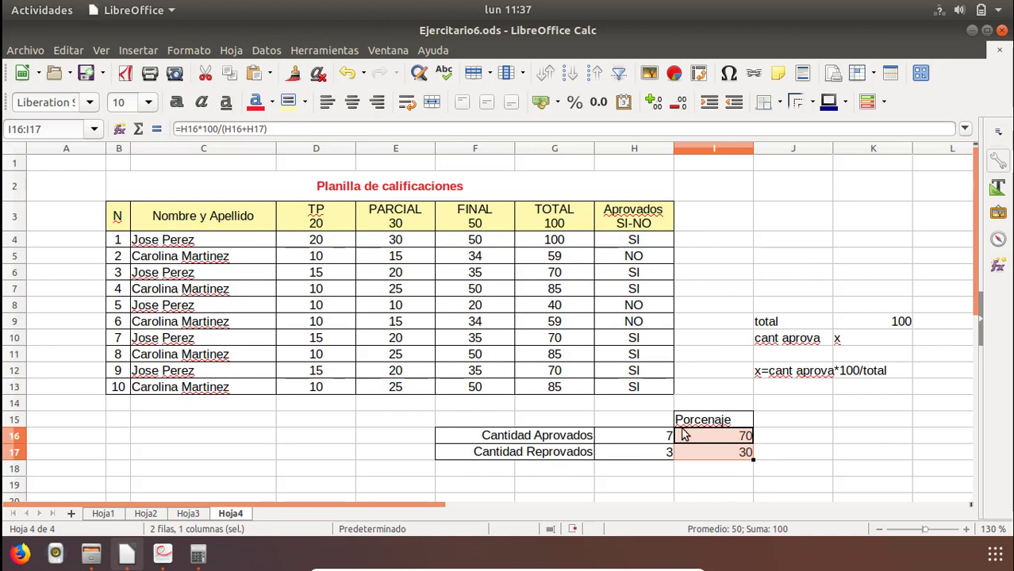
{"action": "left_click", "coordinate": [575, 104]}
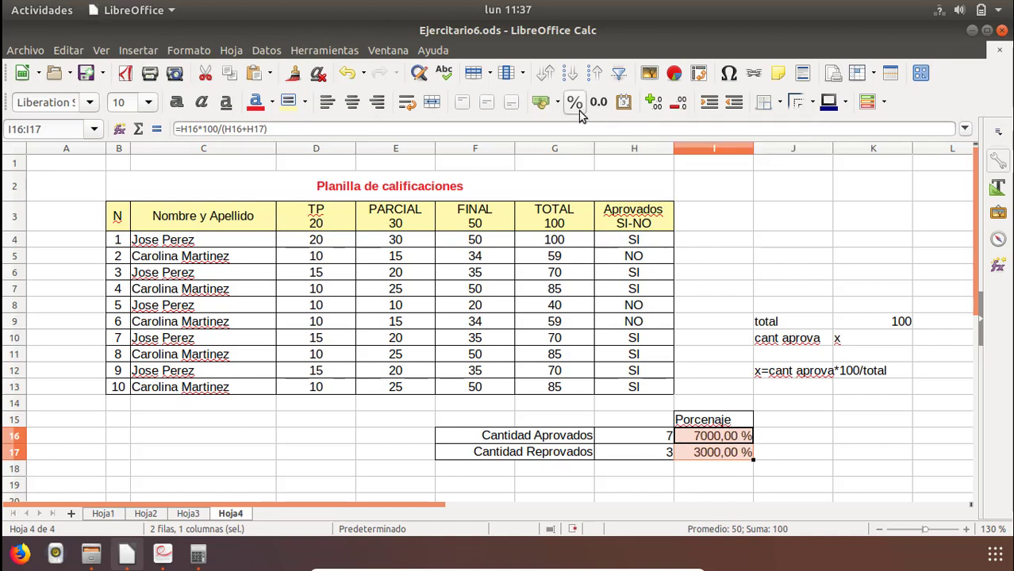
{"action": "left_click", "coordinate": [673, 106]}
{"action": "left_click", "coordinate": [674, 107]}
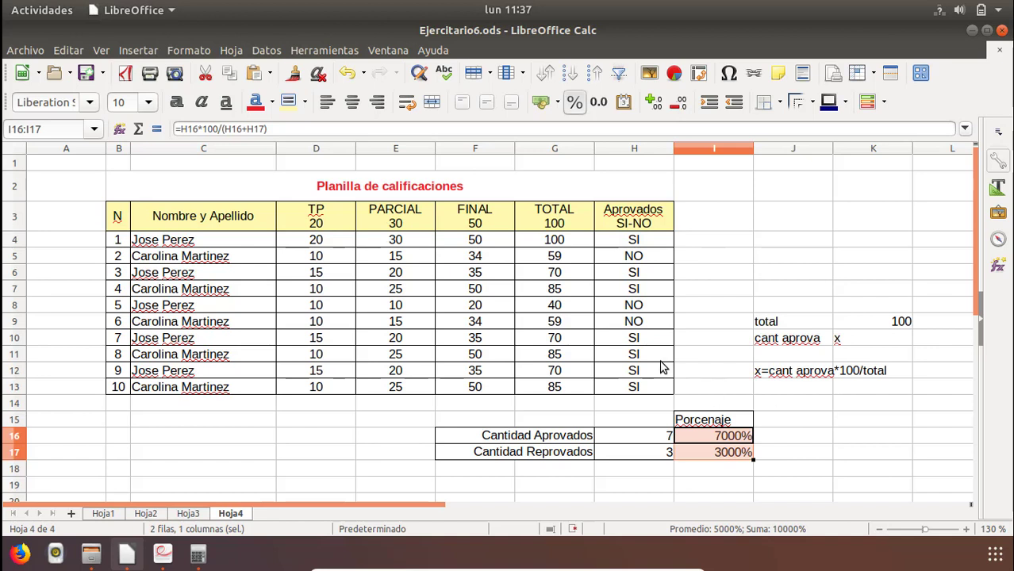
{"action": "left_click", "coordinate": [575, 104]}
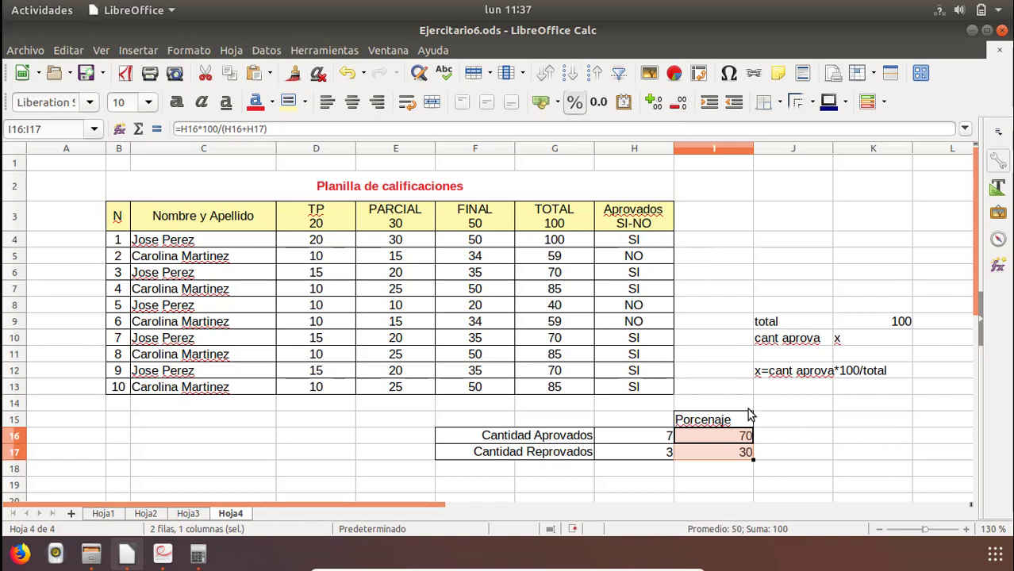
Enter a % sign beside each percentage in J16 and J17, and save the spreadsheet.
{"action": "left_click", "coordinate": [770, 451]}
{"action": "left_click", "coordinate": [770, 442]}
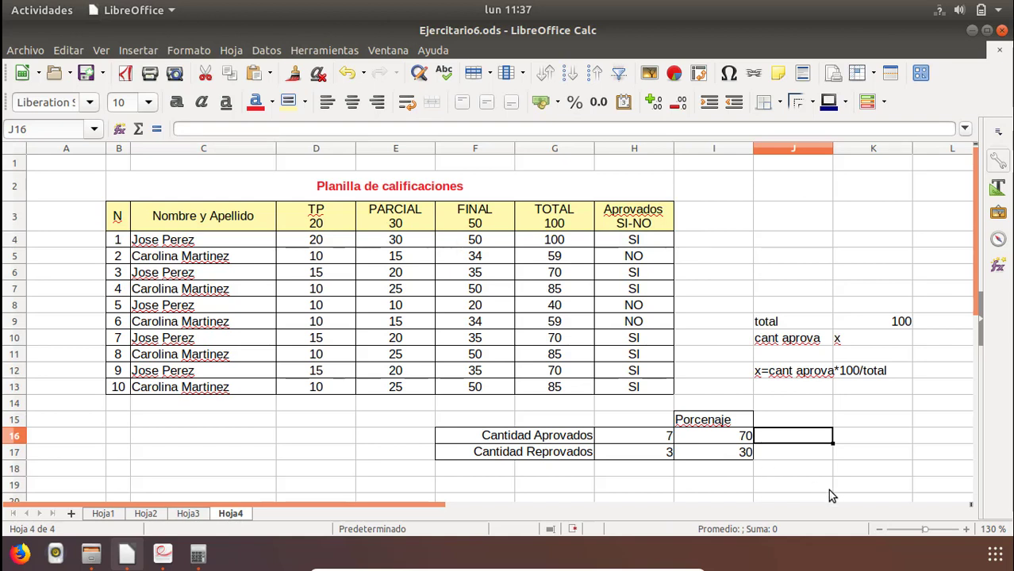
{"action": "type", "text": "%"}
{"action": "key", "text": "Return"}
{"action": "type", "text": "%"}
{"action": "key", "text": "Up"}
{"action": "key", "text": "Up"}
{"action": "key", "text": "Down"}
{"action": "key", "text": "Left"}
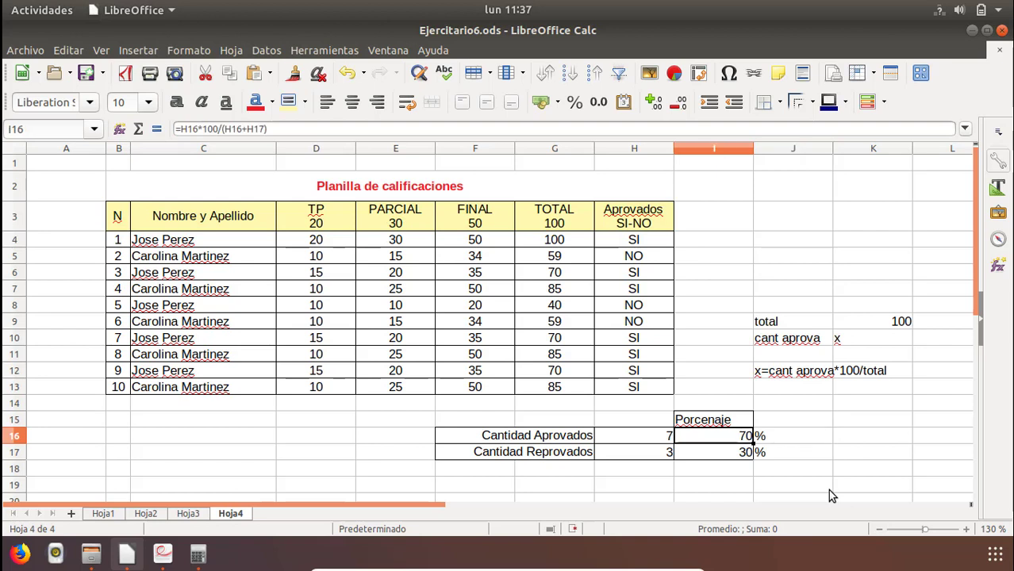
{"action": "key", "text": "Right"}
{"action": "key", "text": "Down"}
{"action": "key", "text": "Up"}
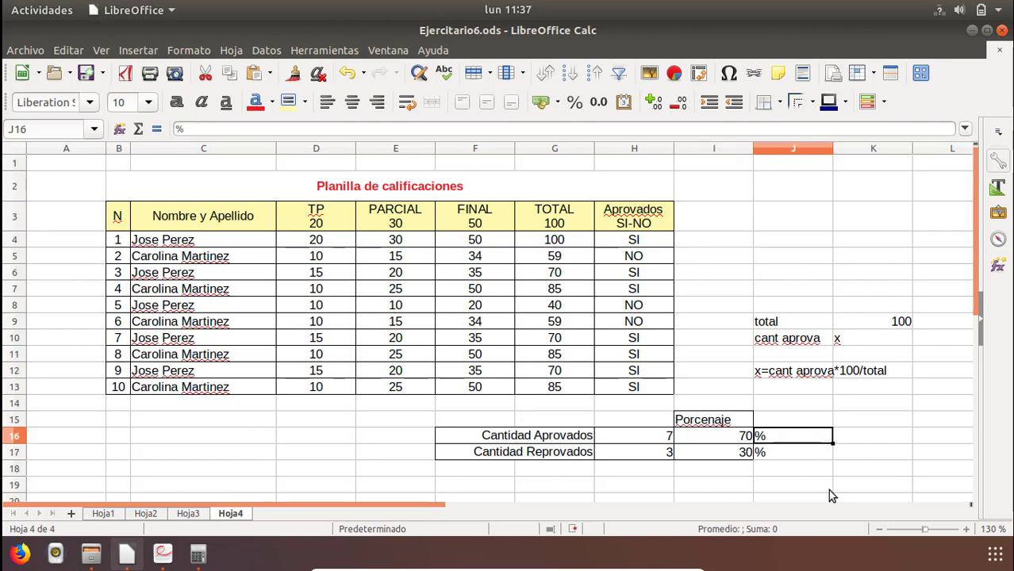
{"action": "left_click", "coordinate": [85, 73]}
Switch to Ejercitario6.pdf in the document viewer and go to page 3 with the salary settlement exercise.
{"action": "left_click", "coordinate": [163, 554]}
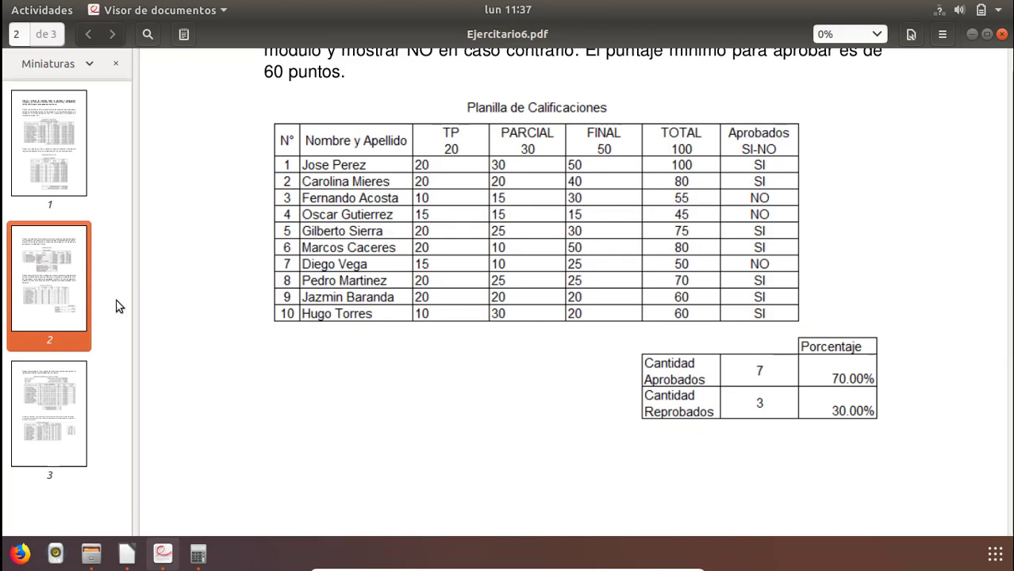
{"action": "left_click", "coordinate": [40, 389]}
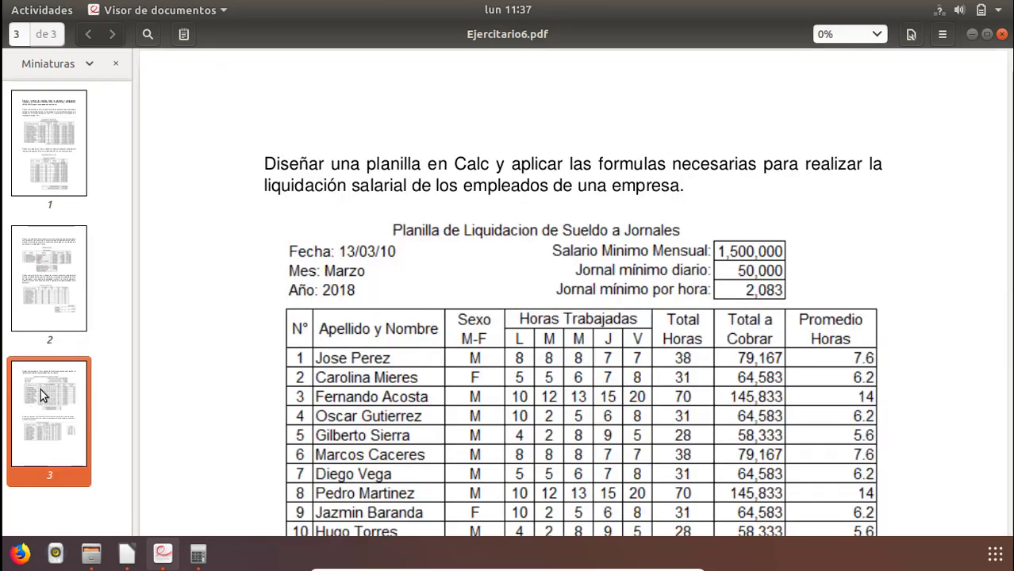
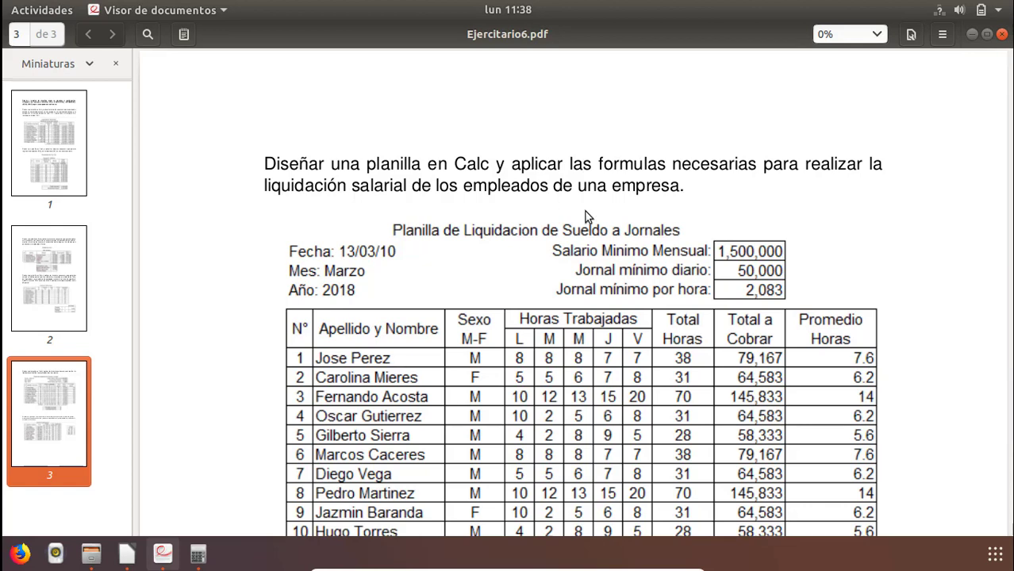
Review the full salary settlement table in the PDF, switch back to Calc and add a new sheet after Hoja4.
{"action": "left_click_drag", "start_coordinate": [1011, 428], "coordinate": [1010, 447]}
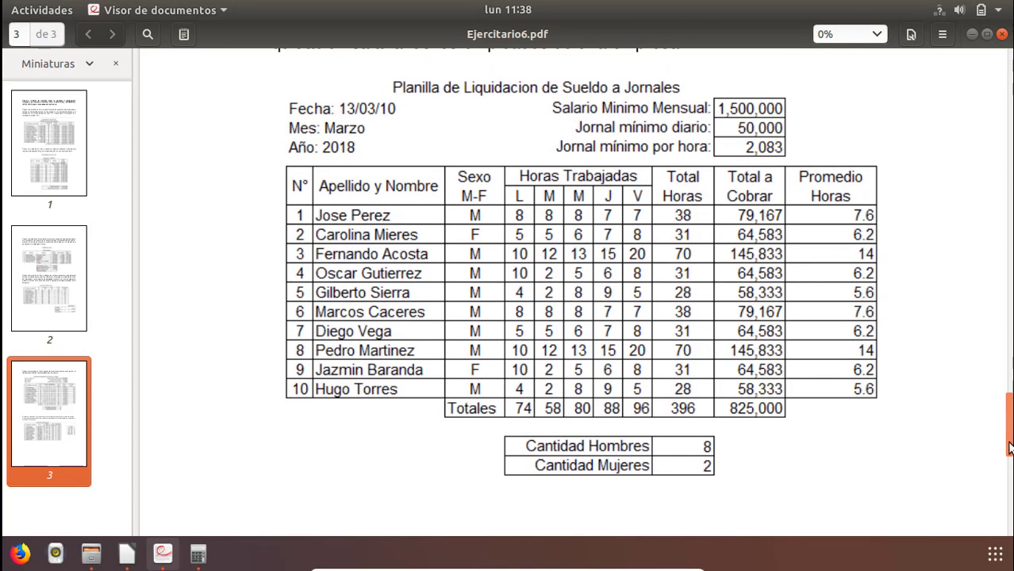
{"action": "key", "text": "alt+Tab"}
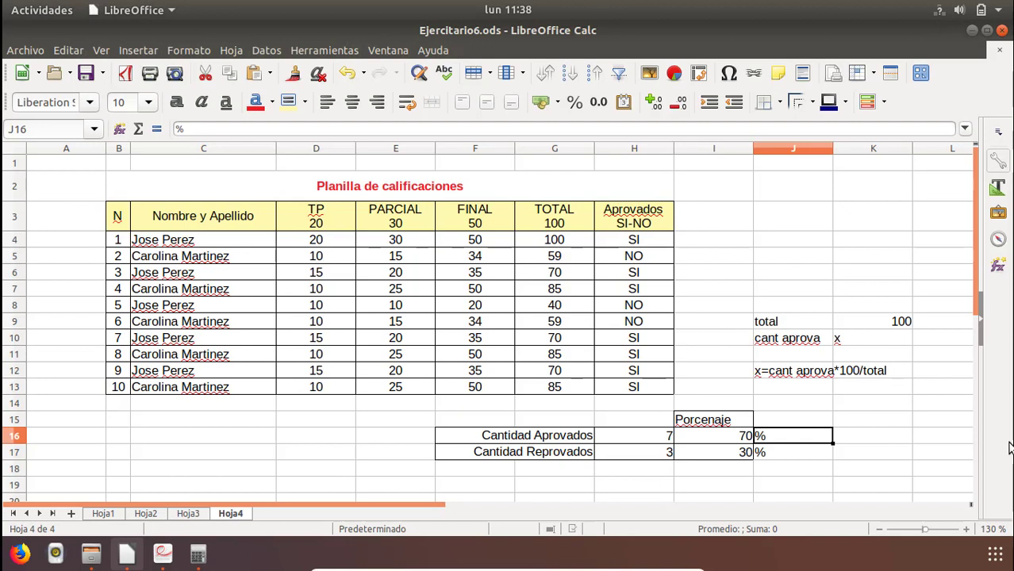
{"action": "left_click", "coordinate": [75, 513]}
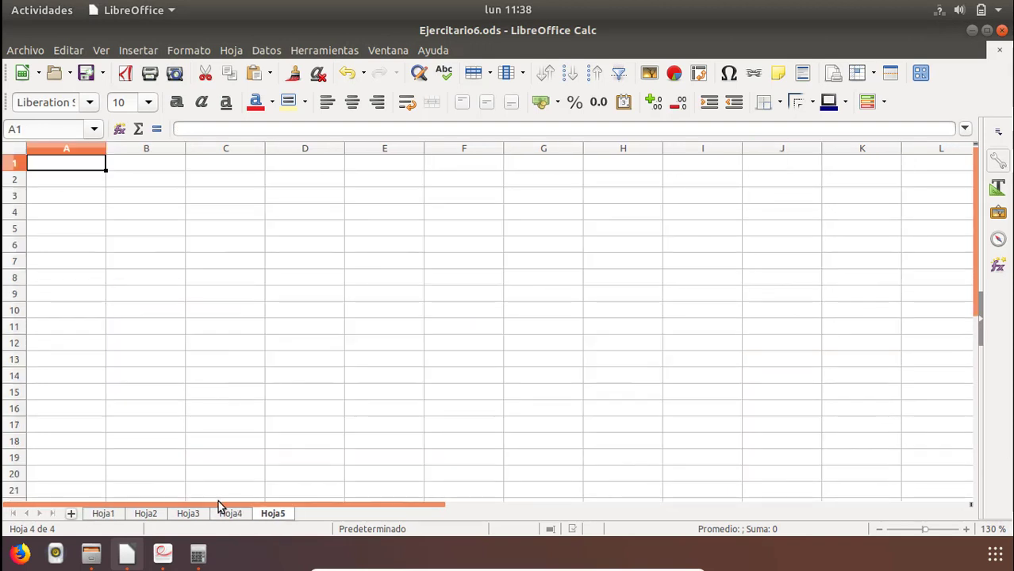
Enter the title "Planilla de liquidacion de sueldos y jornales" in cell B2 of Hoja5.
{"action": "left_click", "coordinate": [120, 181]}
{"action": "key", "text": "alt+Tab"}
{"action": "key", "text": "alt+Tab"}
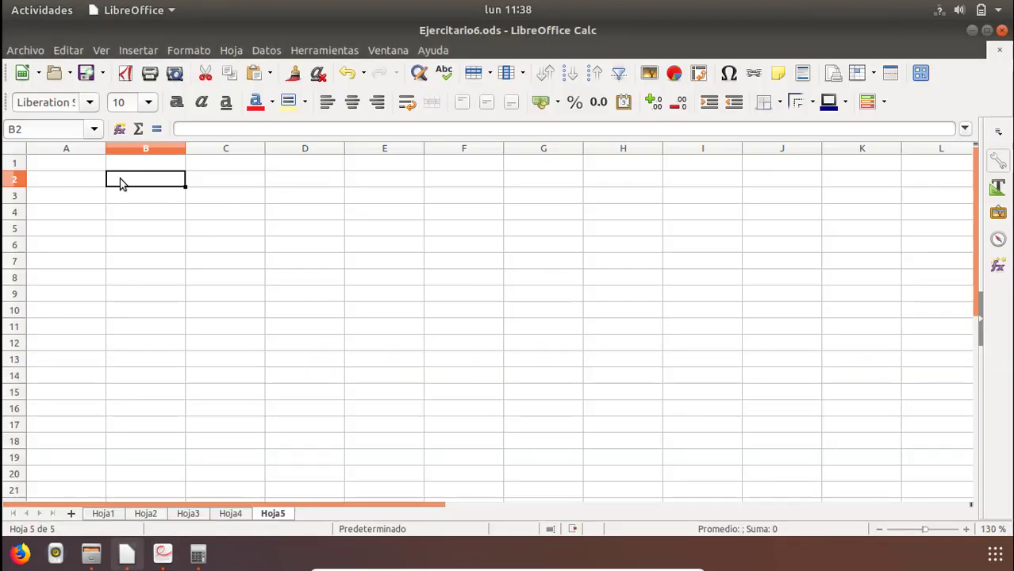
{"action": "type", "text": "Planilla "}
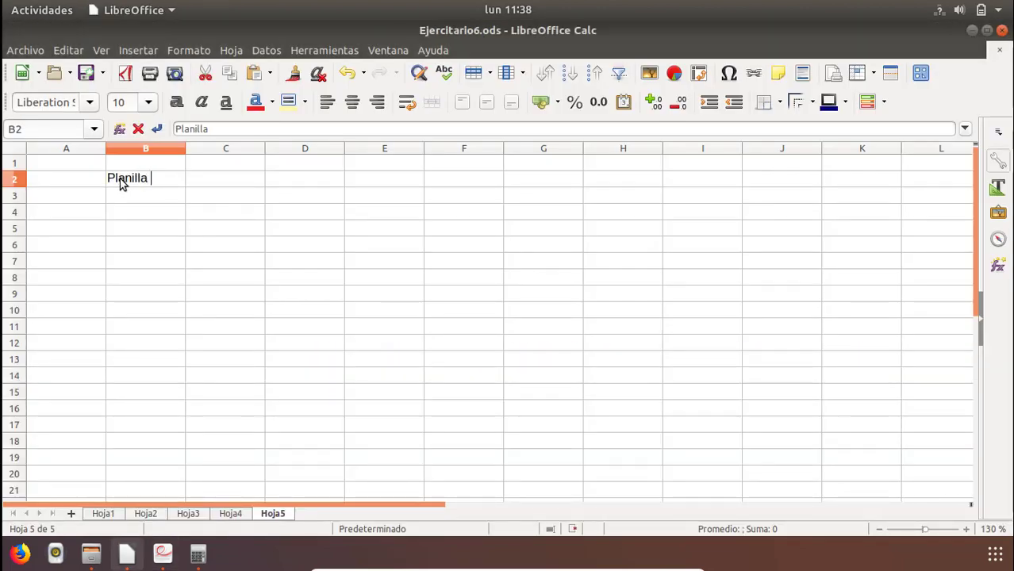
{"action": "type", "text": "de liqui"}
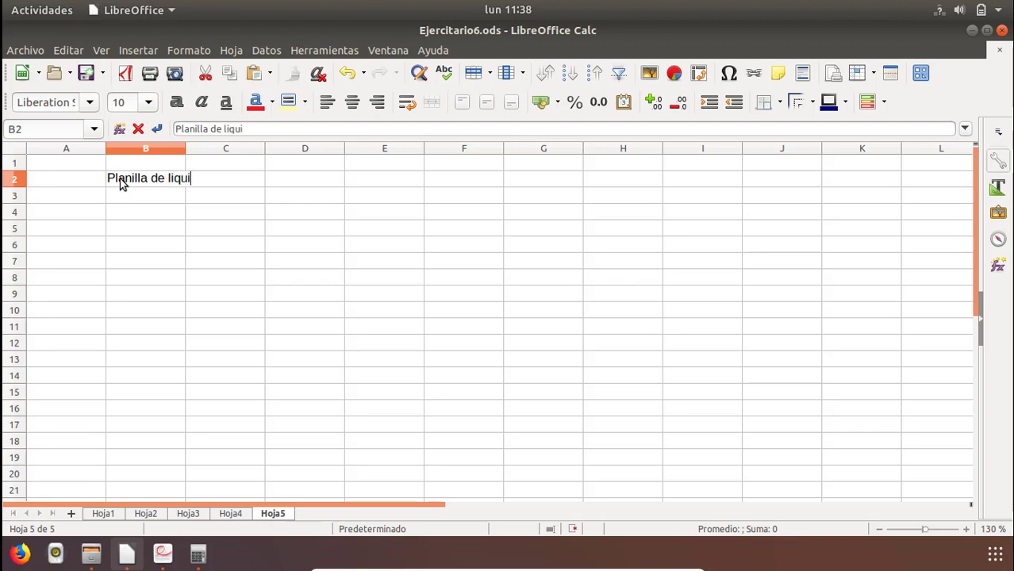
{"action": "type", "text": "dacion de s"}
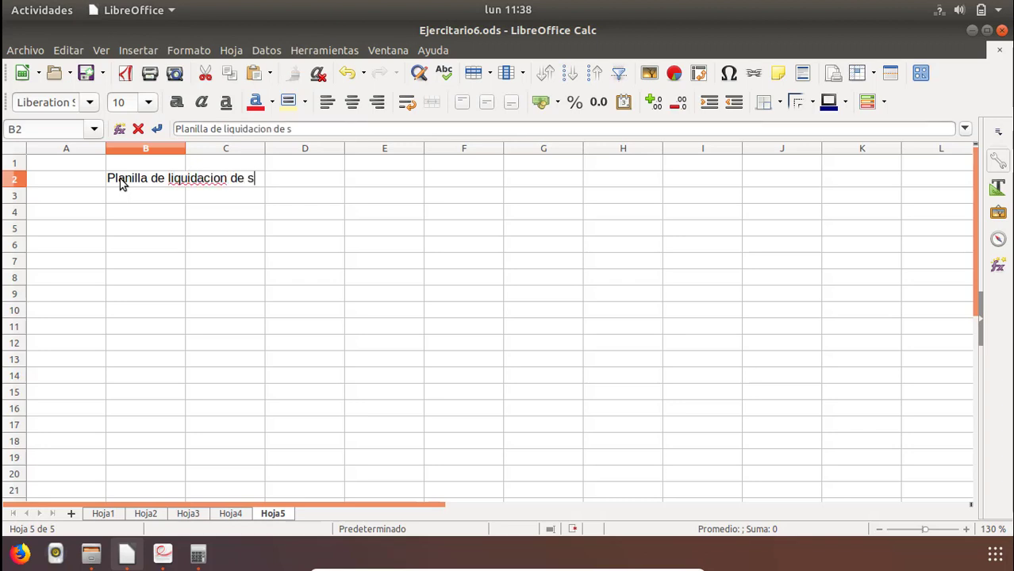
{"action": "type", "text": "ueldpos"}
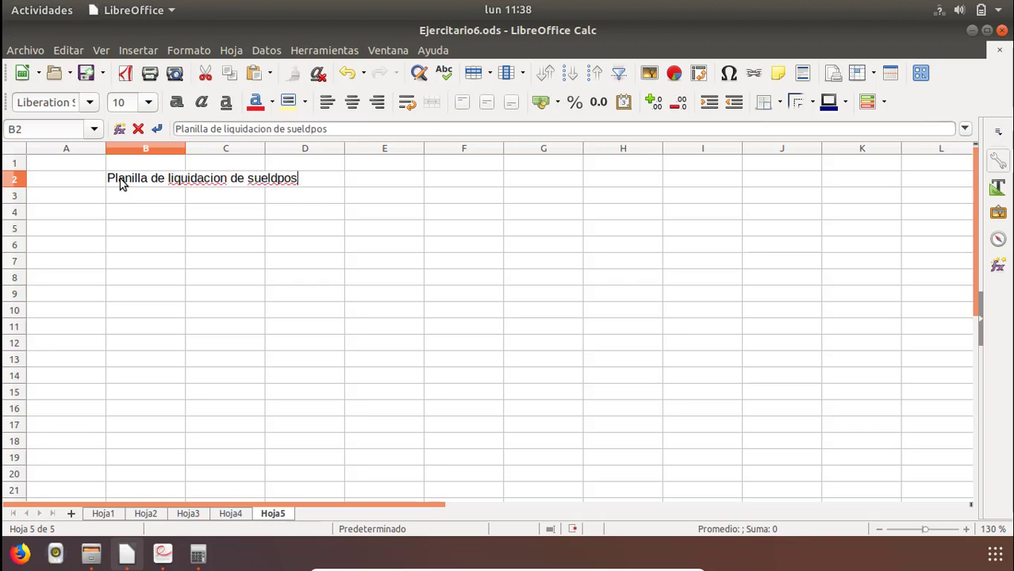
{"action": "key", "text": "BackSpace"}
{"action": "key", "text": "BackSpace"}
{"action": "key", "text": "BackSpace"}
{"action": "type", "text": "os y jornales"}
{"action": "key", "text": "Return"}
Check the date line in the PDF and enter "Fecha: 02-04-2018" in cell B3.
{"action": "key", "text": "alt+Tab"}
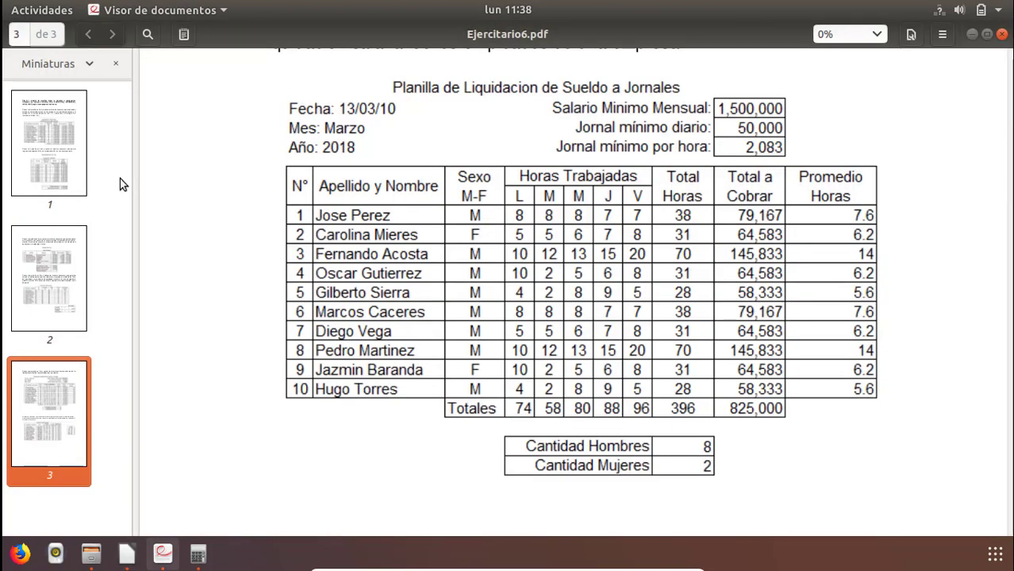
{"action": "key", "text": "alt+Tab"}
{"action": "type", "text": "Fe"}
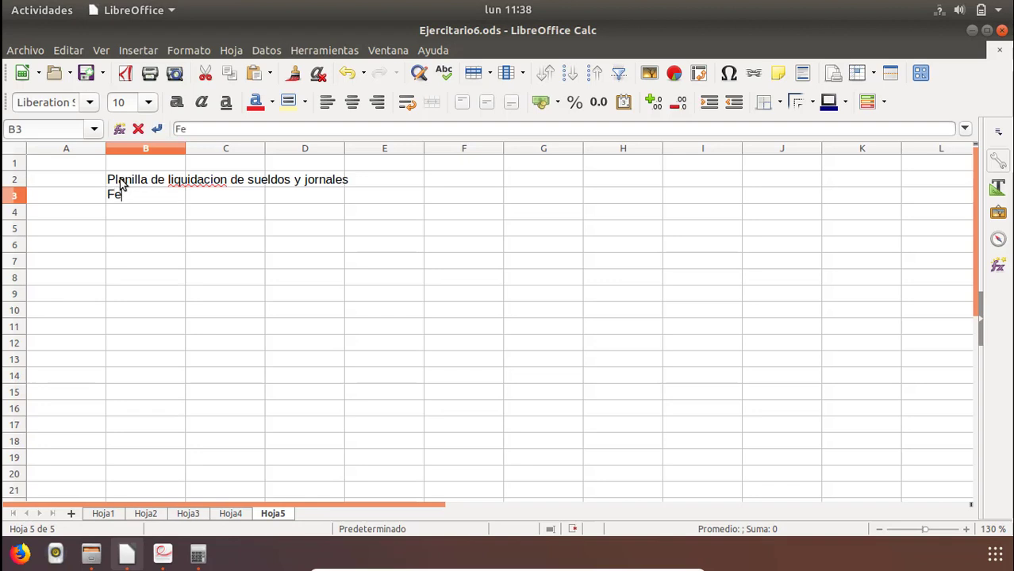
{"action": "type", "text": "cha: 03"}
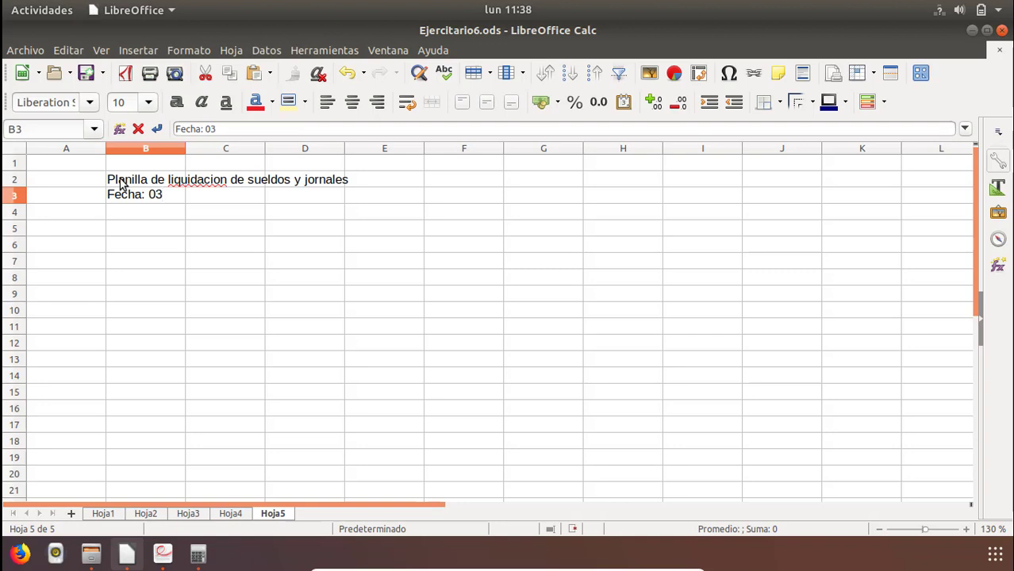
{"action": "type", "text": "-"}
{"action": "key", "text": "BackSpace"}
{"action": "key", "text": "BackSpace"}
{"action": "type", "text": "2-04-201"}
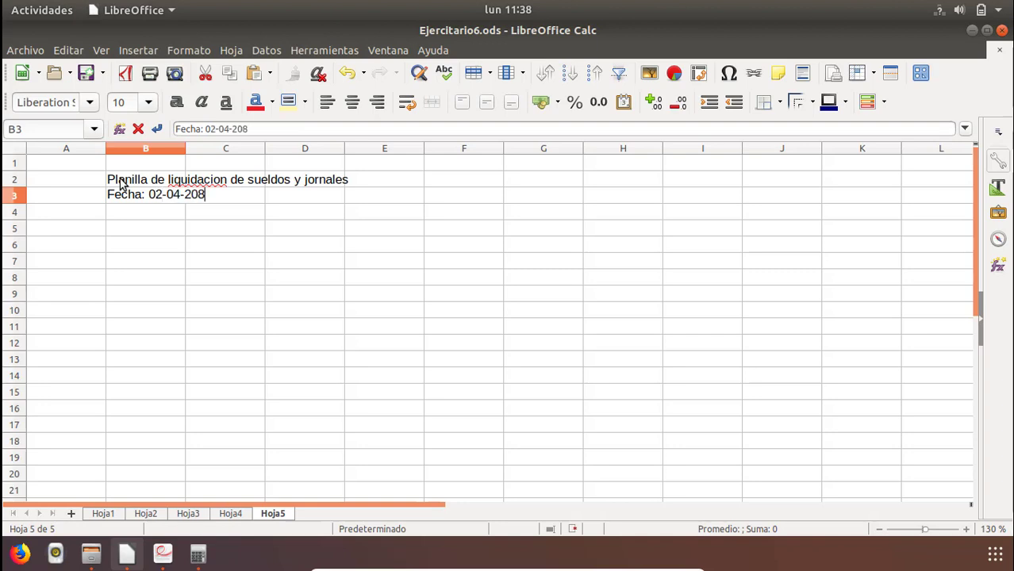
{"action": "type", "text": "8"}
{"action": "key", "text": "BackSpace"}
{"action": "type", "text": "18"}
{"action": "key", "text": "Return"}
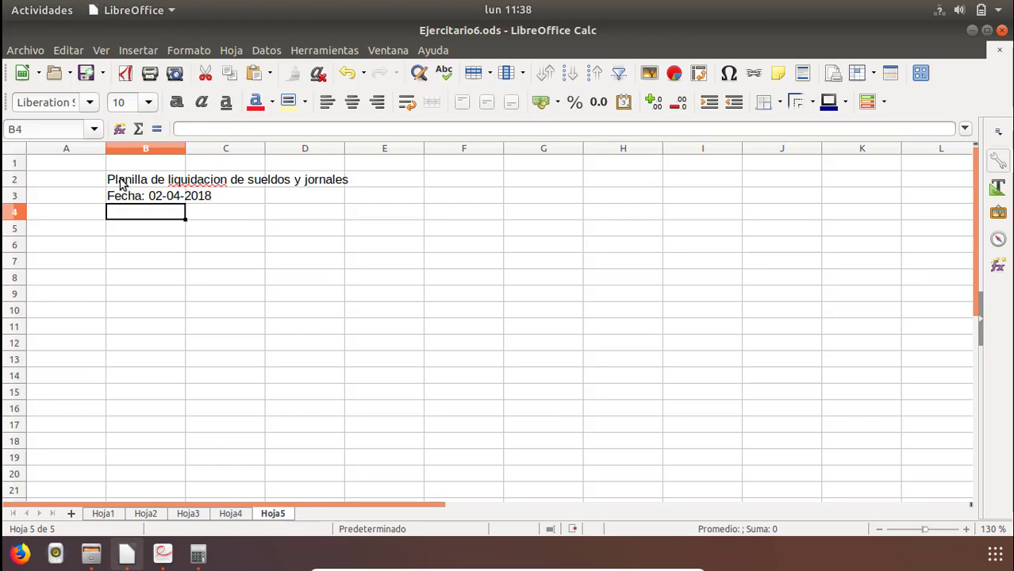
Check the month line in the PDF and enter "Mes: abril" in cell B4.
{"action": "key", "text": "alt+Tab"}
{"action": "key", "text": "alt+Tab"}
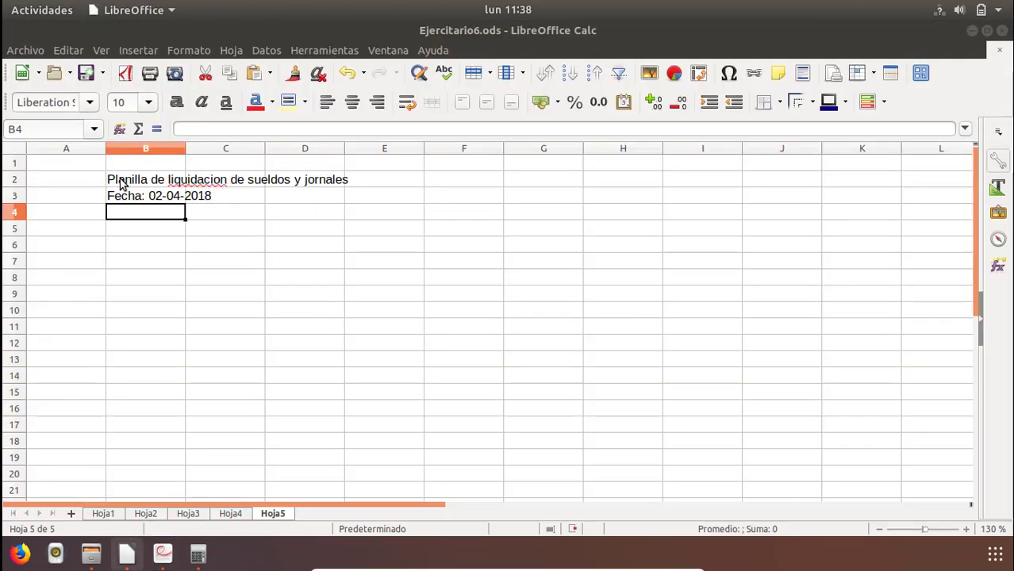
{"action": "type", "text": "Mez"}
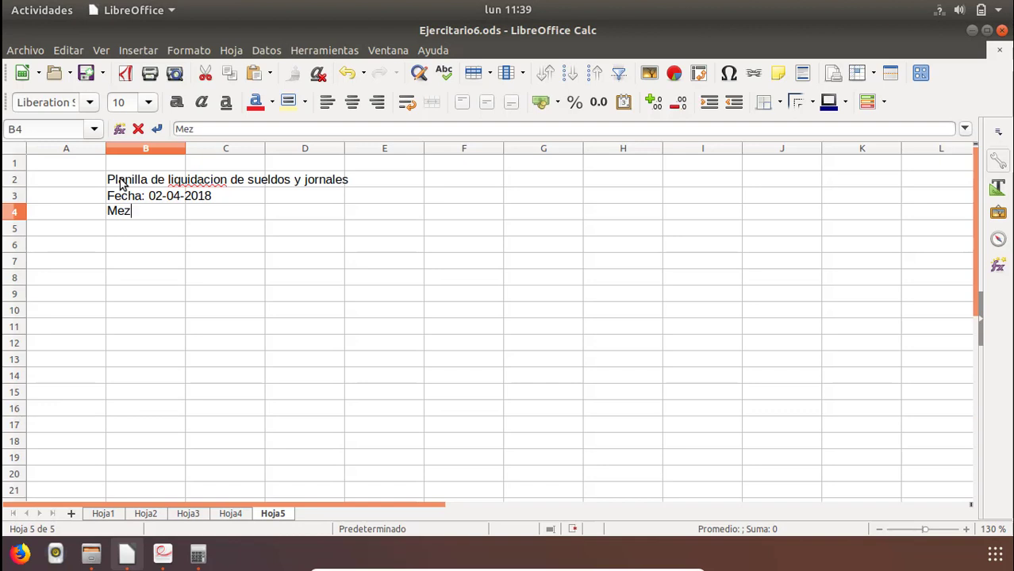
{"action": "key", "text": "BackSpace"}
{"action": "type", "text": "s: abril"}
{"action": "key", "text": "Return"}
Check the year line in the PDF and write the label "Anio:" in cell B5.
{"action": "key", "text": "alt+Tab"}
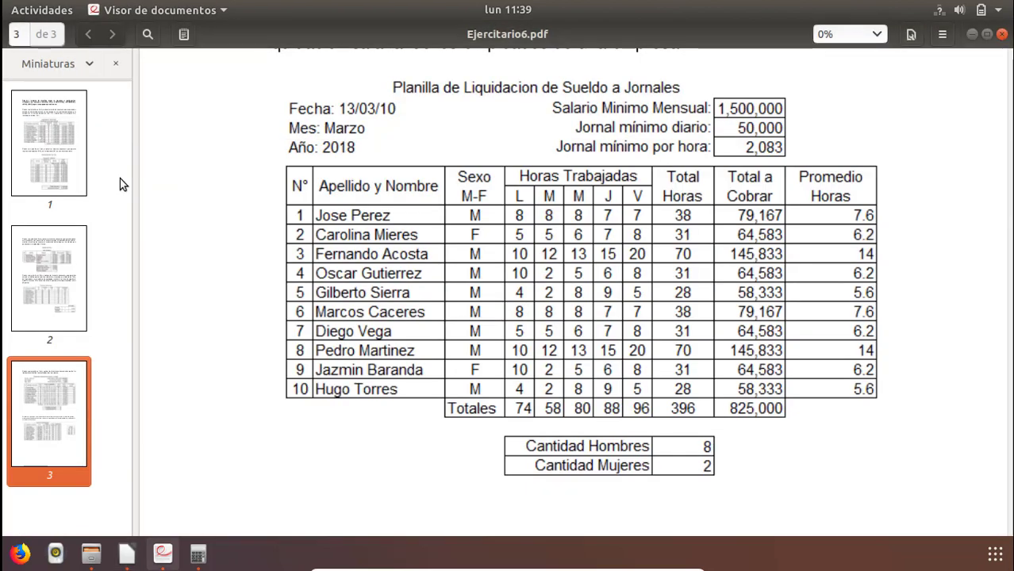
{"action": "key", "text": "alt+Tab"}
{"action": "type", "text": "A;o"}
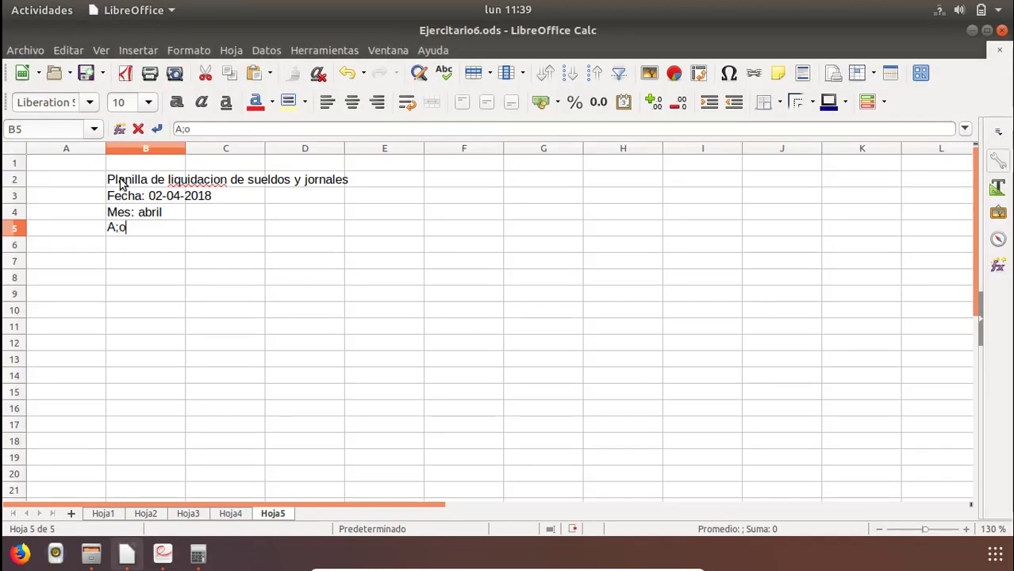
{"action": "key", "text": "BackSpace"}
{"action": "key", "text": "BackSpace"}
{"action": "type", "text": "A"}
{"action": "type", "text": "nh"}
{"action": "key", "text": "BackSpace"}
{"action": "type", "text": "io:"}
Replace "Anio" in B5 with the spelling suggestion "Aniño" and shorten the label to "Año:".
{"action": "right_click", "coordinate": [120, 229]}
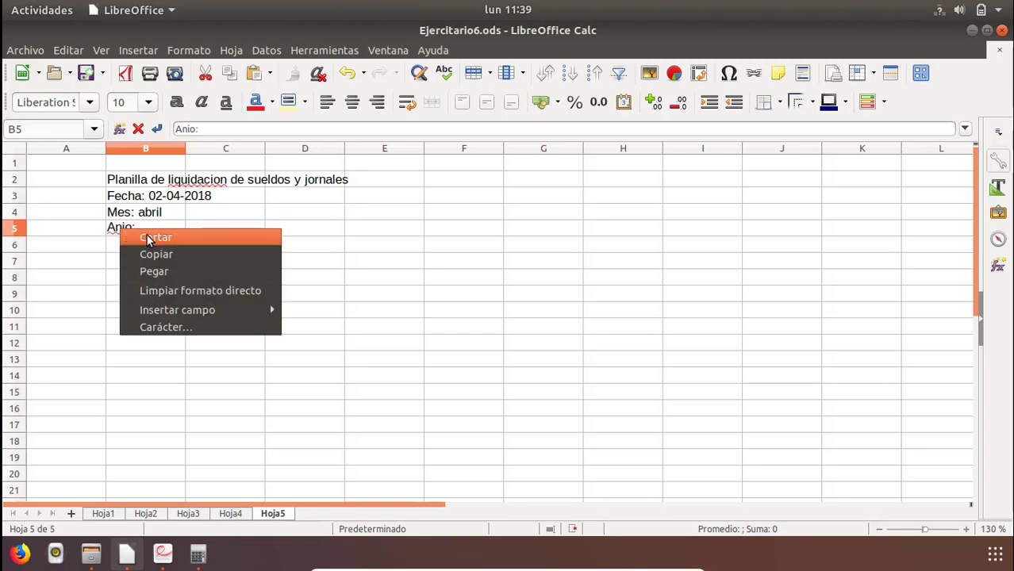
{"action": "left_click", "coordinate": [115, 231]}
{"action": "double_click", "coordinate": [127, 229]}
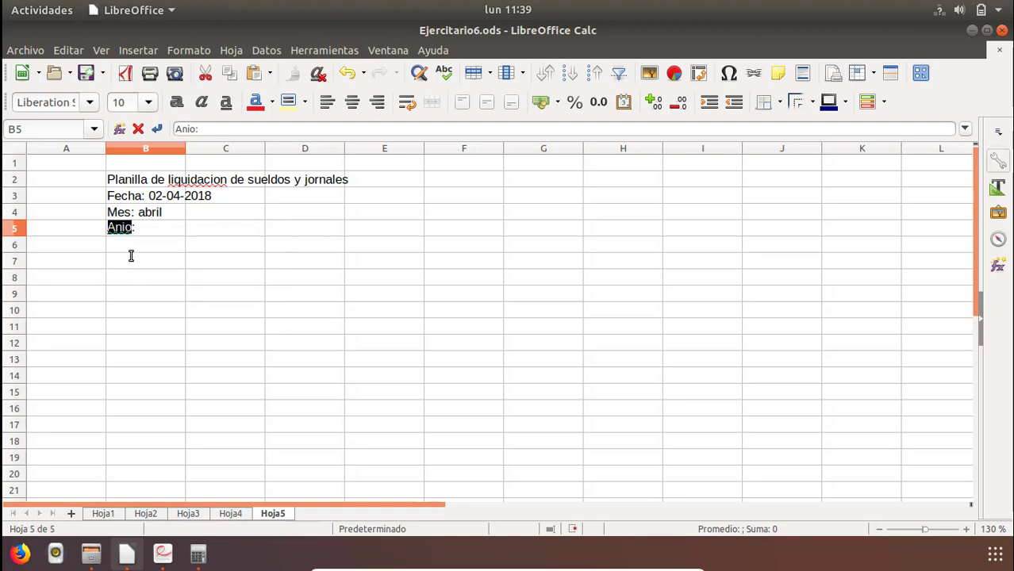
{"action": "right_click", "coordinate": [122, 222]}
{"action": "left_click", "coordinate": [107, 260]}
{"action": "left_click", "coordinate": [138, 259]}
{"action": "double_click", "coordinate": [131, 230]}
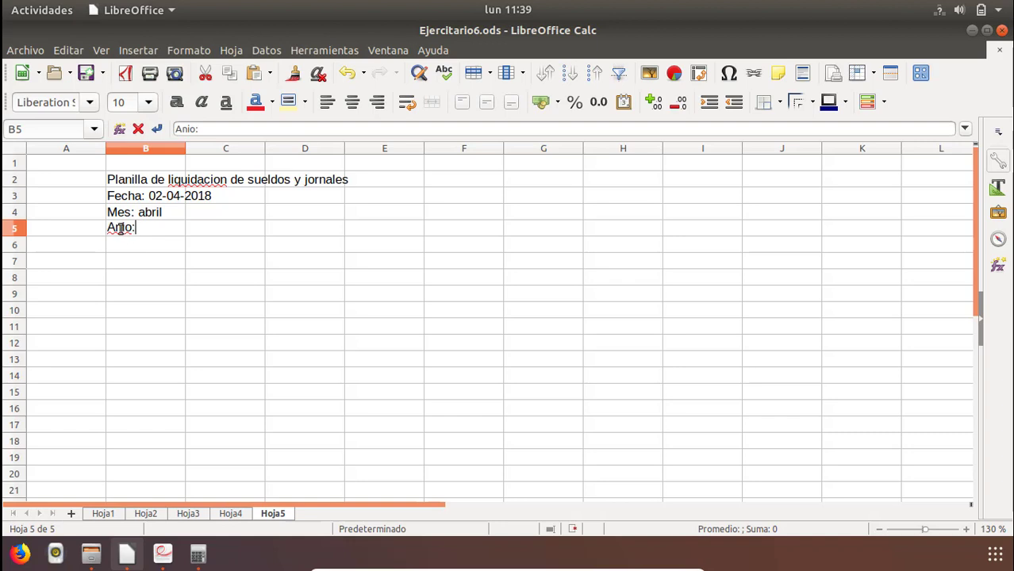
{"action": "right_click", "coordinate": [120, 231]}
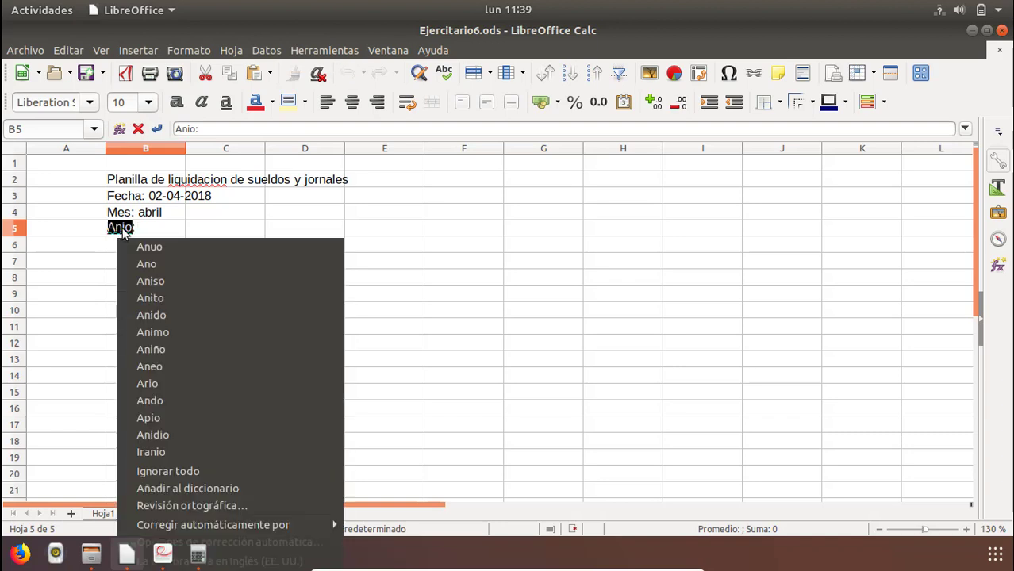
{"action": "left_click", "coordinate": [186, 353]}
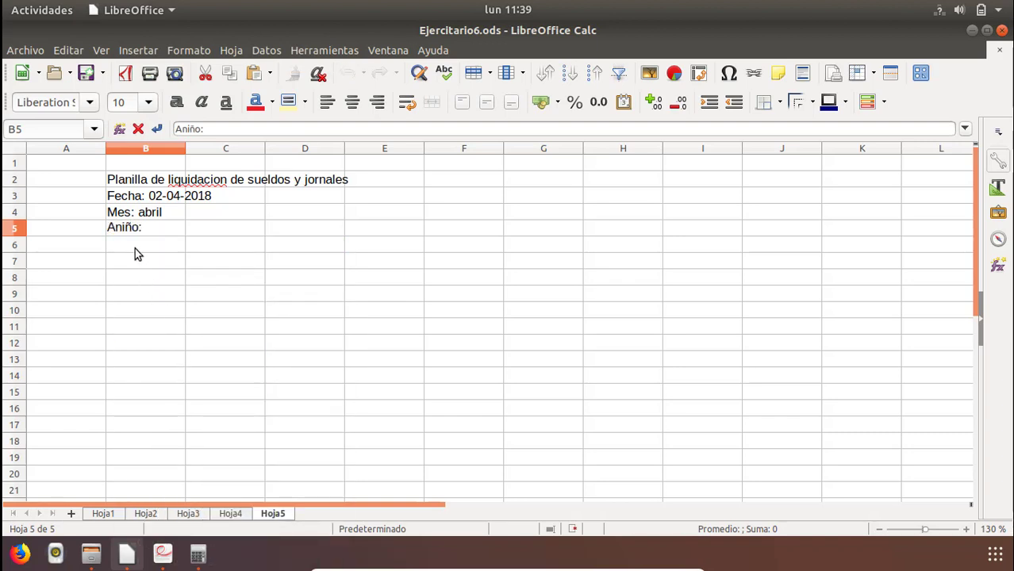
{"action": "key", "text": "BackSpace"}
{"action": "key", "text": "BackSpace"}
{"action": "key", "text": "Return"}
{"action": "key", "text": "Up"}
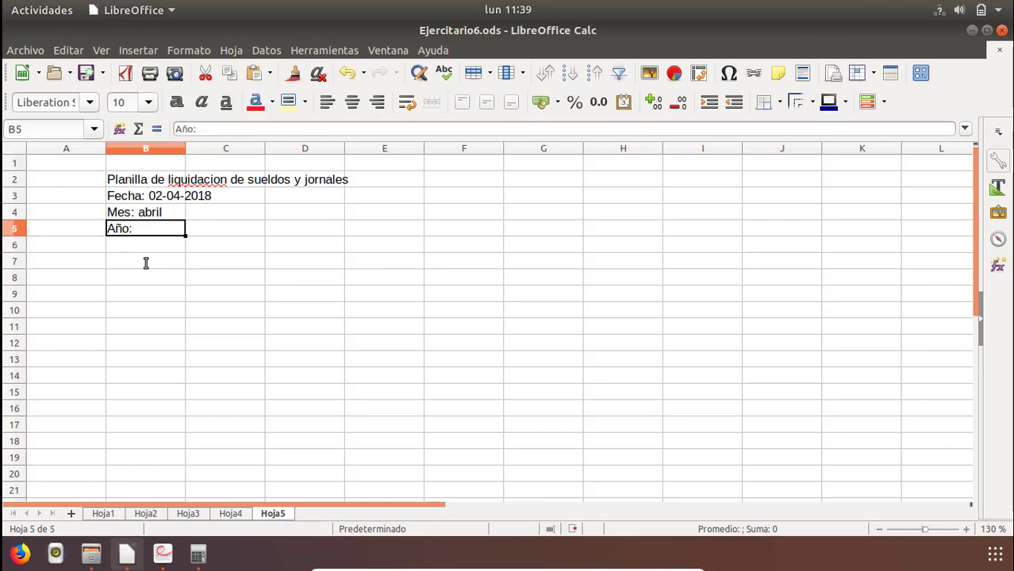
Complete the year line in B5 so that it reads "Año: 2018".
{"action": "key", "text": "alt+Tab"}
{"action": "key", "text": "alt+Tab"}
{"action": "key", "text": "super"}
{"action": "key", "text": "super"}
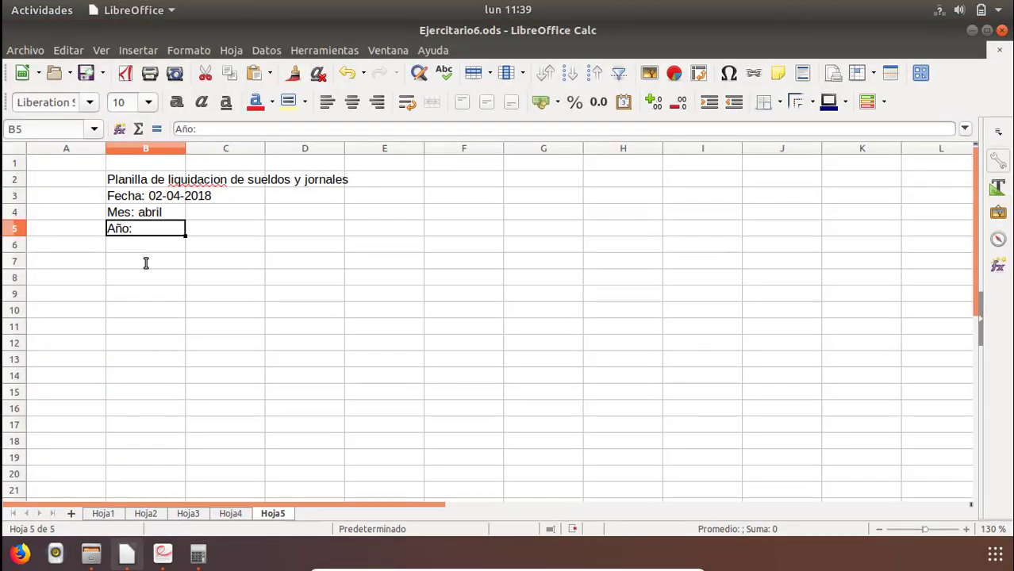
{"action": "key", "text": "F2"}
{"action": "type", "text": "201"}
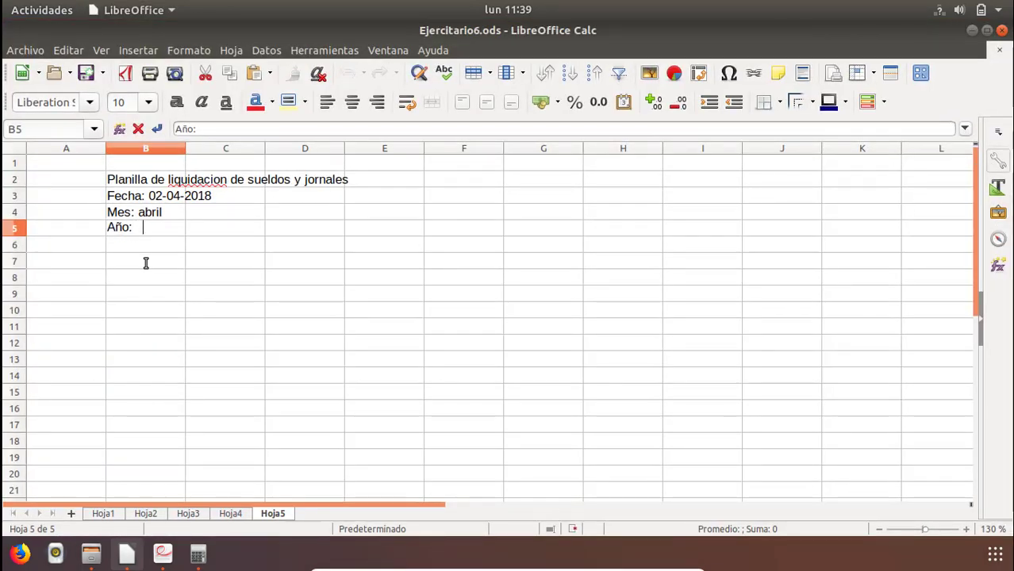
{"action": "type", "text": "8"}
{"action": "key", "text": "Return"}
Compare the sheet with the minimum wage block and the column headings of the salary table in the PDF.
{"action": "key", "text": "Left"}
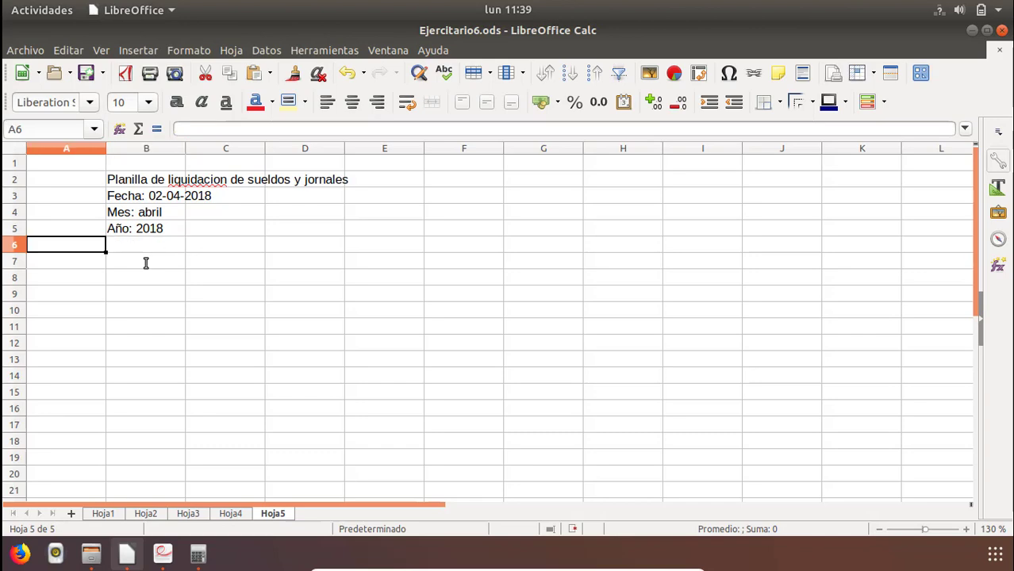
{"action": "key", "text": "alt+Tab"}
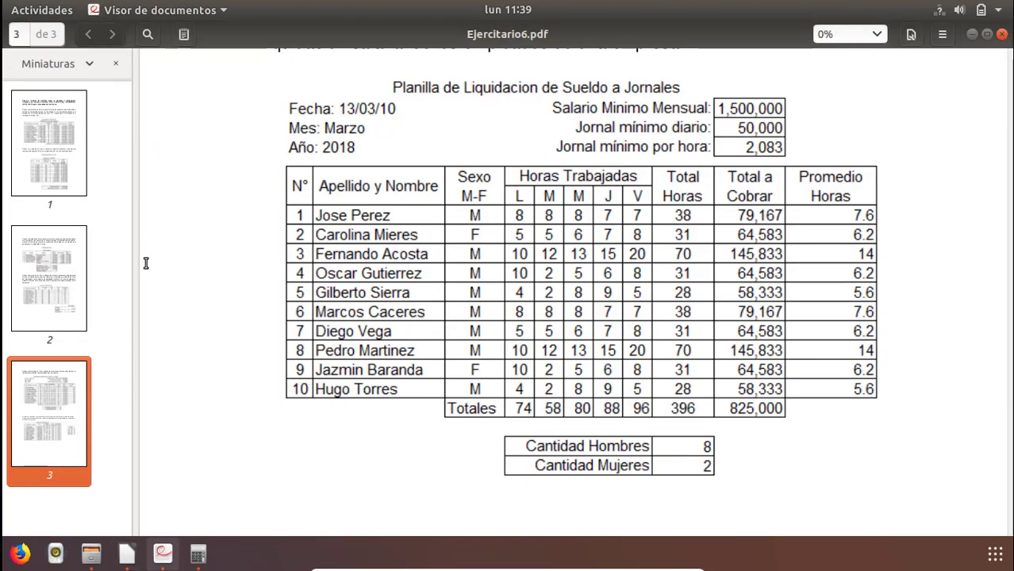
{"action": "key", "text": "alt+Tab"}
{"action": "key", "text": "Up"}
{"action": "key", "text": "Right"}
{"action": "key", "text": "Right"}
{"action": "key", "text": "Right"}
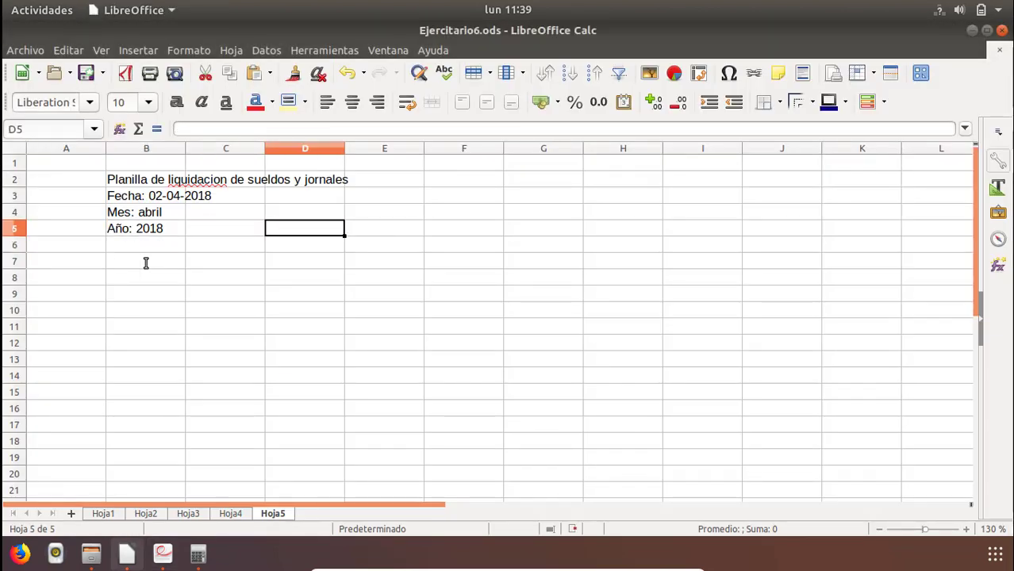
{"action": "key", "text": "alt+Tab"}
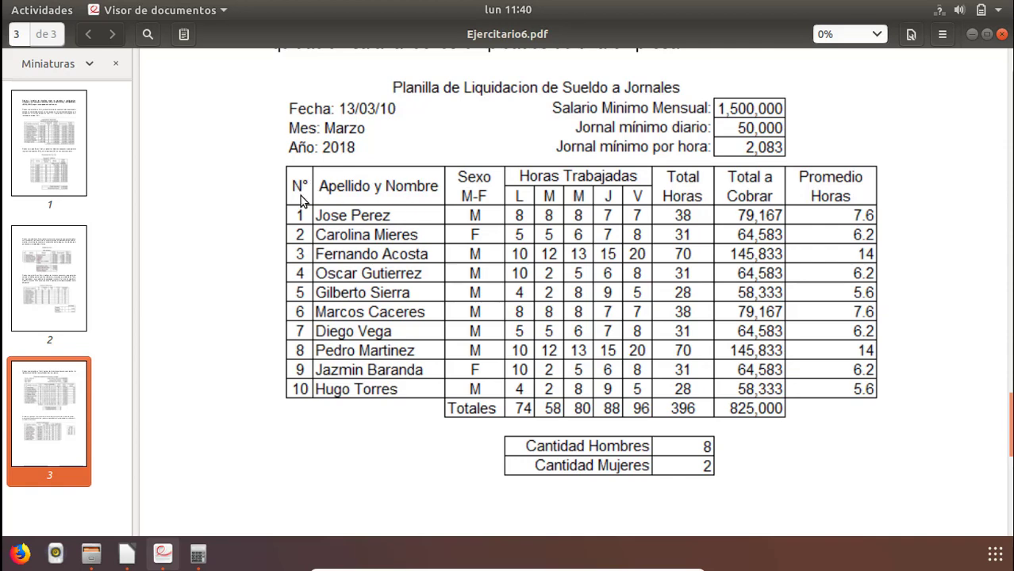
{"action": "key", "text": "alt+Tab"}
Enter the column headings "N" in B6 and "Apellido y Nombre" in C6.
{"action": "left_click", "coordinate": [163, 246]}
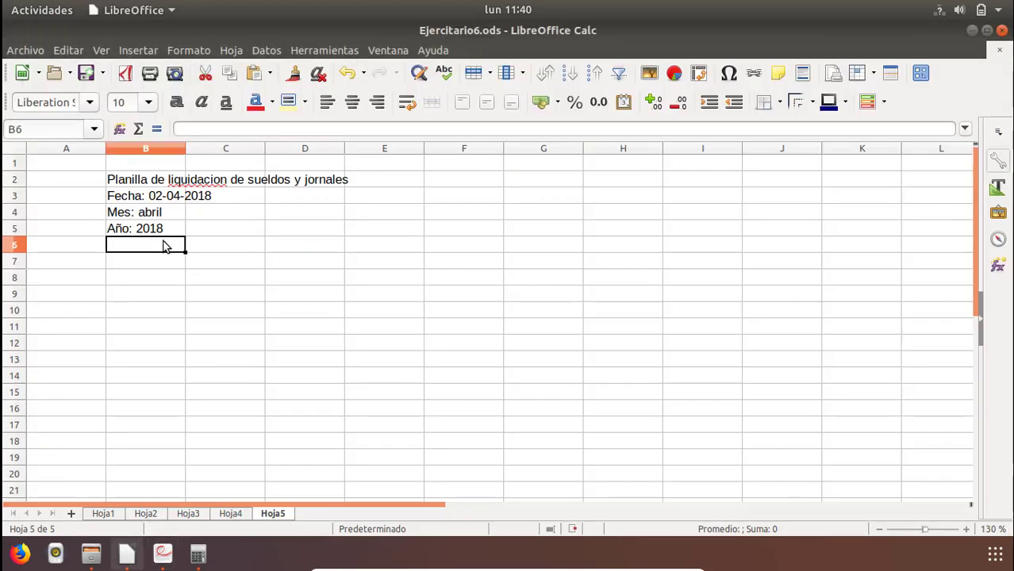
{"action": "type", "text": "N"}
{"action": "key", "text": "Return"}
{"action": "key", "text": "Up"}
{"action": "key", "text": "Right"}
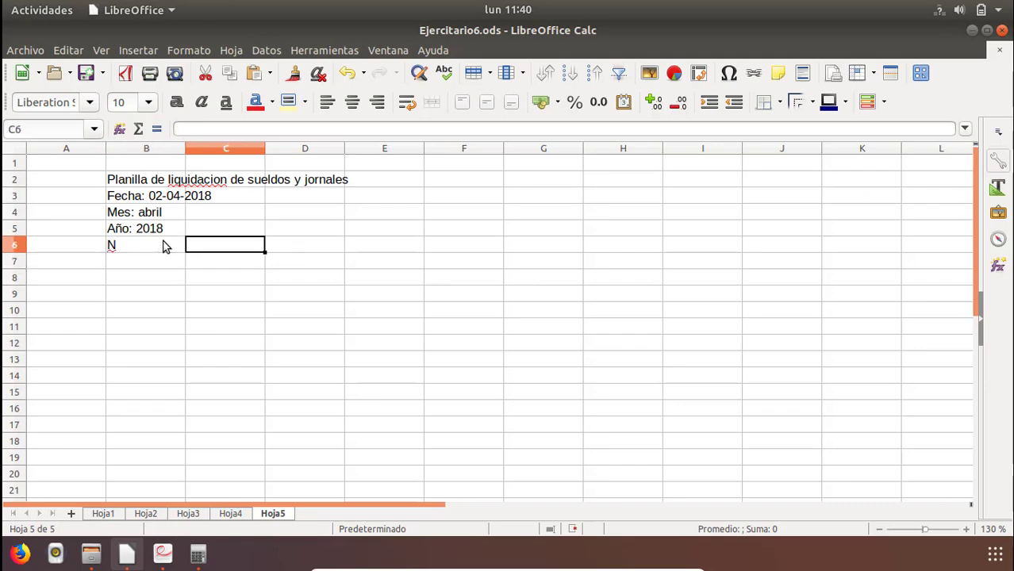
{"action": "key", "text": "alt+Tab"}
{"action": "key", "text": "alt+Tab"}
{"action": "type", "text": "Ape"}
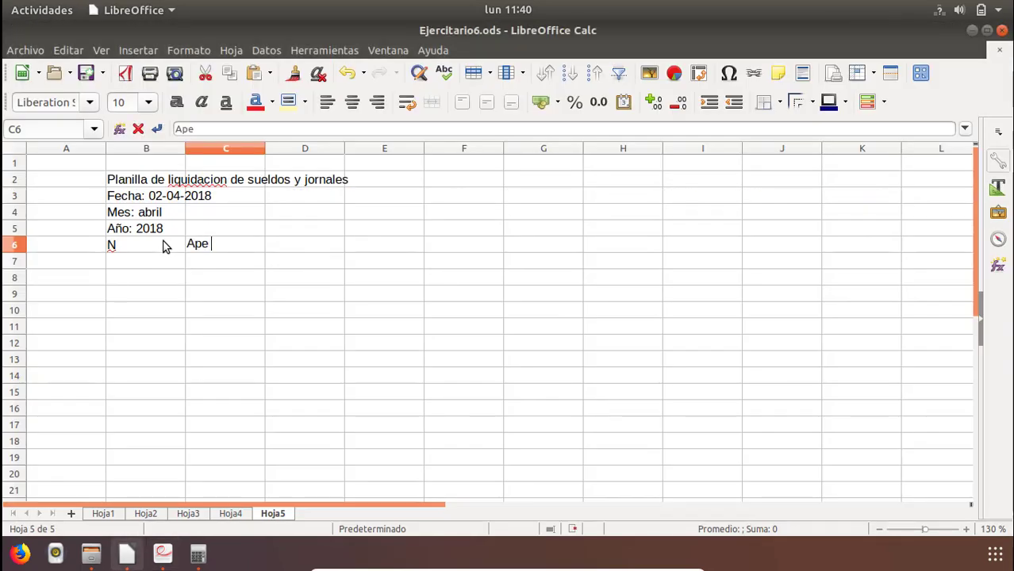
{"action": "type", "text": "llido"}
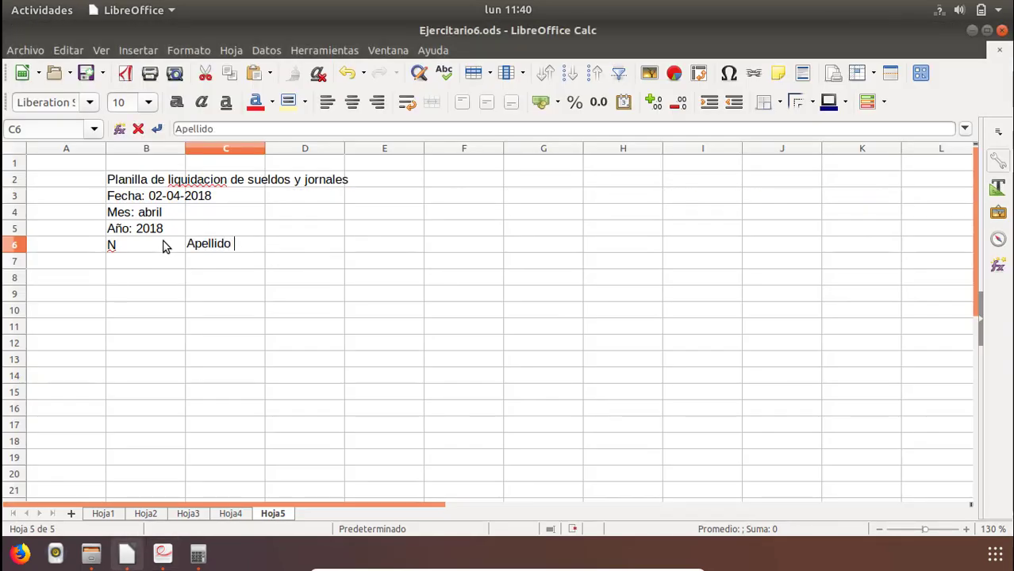
{"action": "type", "text": "sy Nombre"}
{"action": "key", "text": "Return"}
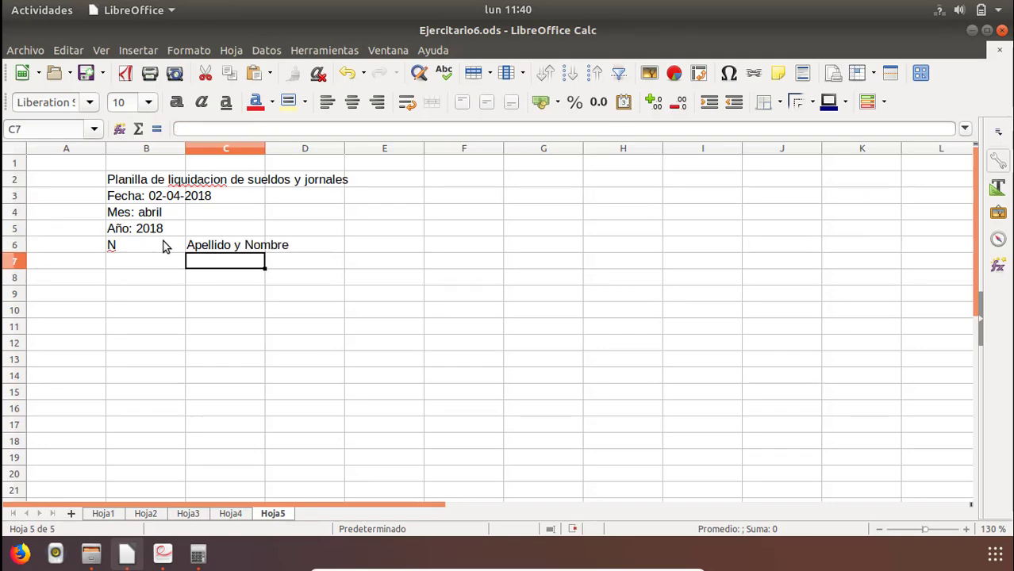
Enter the two-line column heading "Sexo" over "M-F" in D6, following the PDF table.
{"action": "key", "text": "Up"}
{"action": "key", "text": "Right"}
{"action": "key", "text": "alt+Tab"}
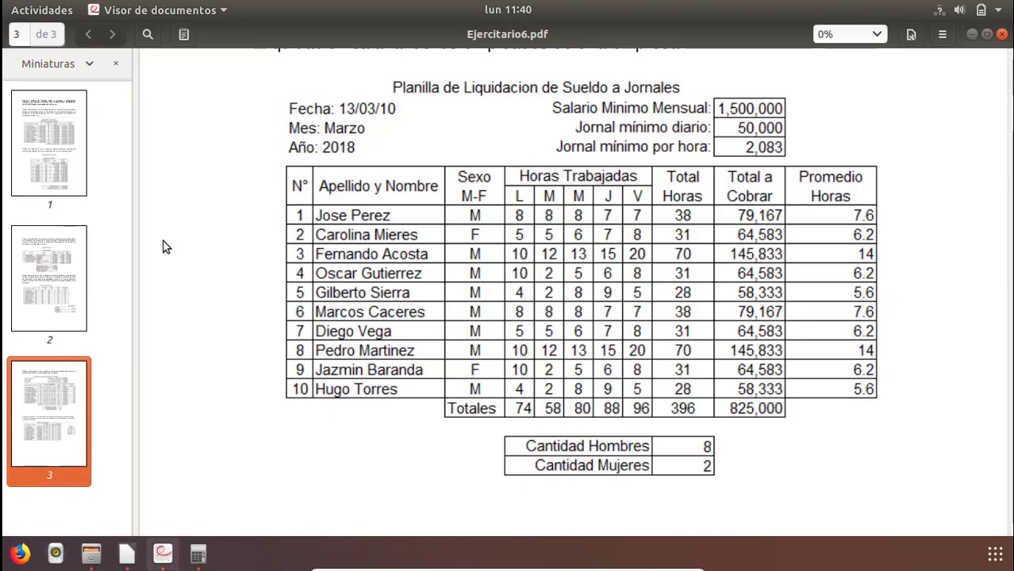
{"action": "key", "text": "alt+Tab"}
{"action": "type", "text": "Sexo"}
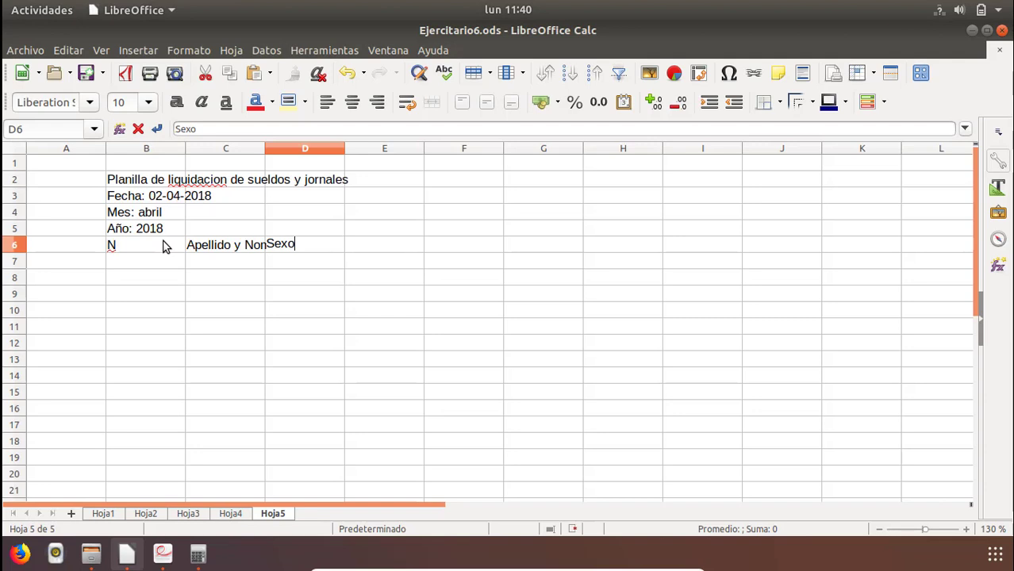
{"action": "key", "text": "ctrl+Return"}
{"action": "type", "text": "M"}
{"action": "type", "text": "-/F"}
{"action": "key", "text": "Tab"}
{"action": "key", "text": "Tab"}
Compare the headings with the PDF table and insert an entire row above the heading row 6.
{"action": "key", "text": "alt+Tab"}
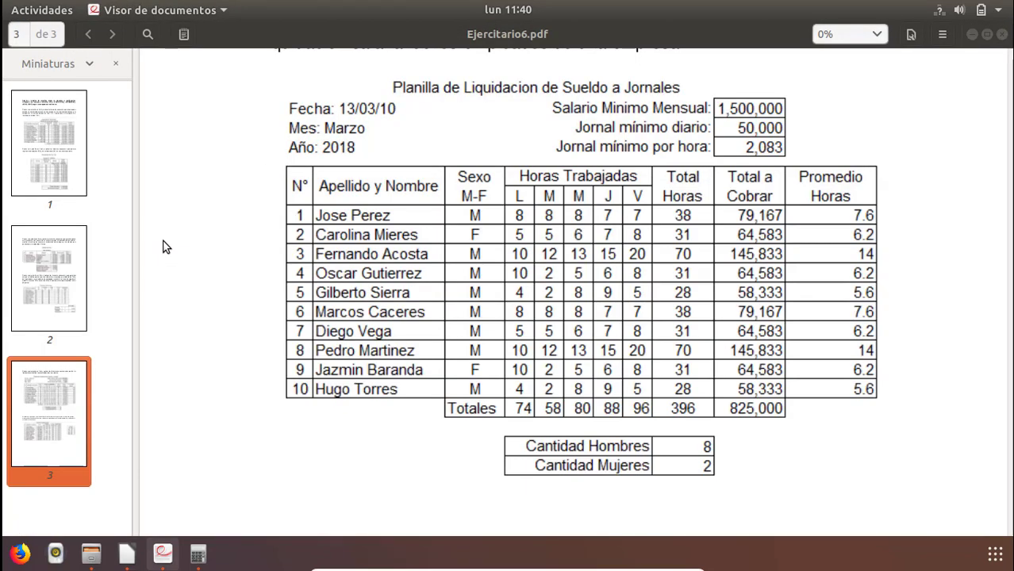
{"action": "key", "text": "alt+Tab"}
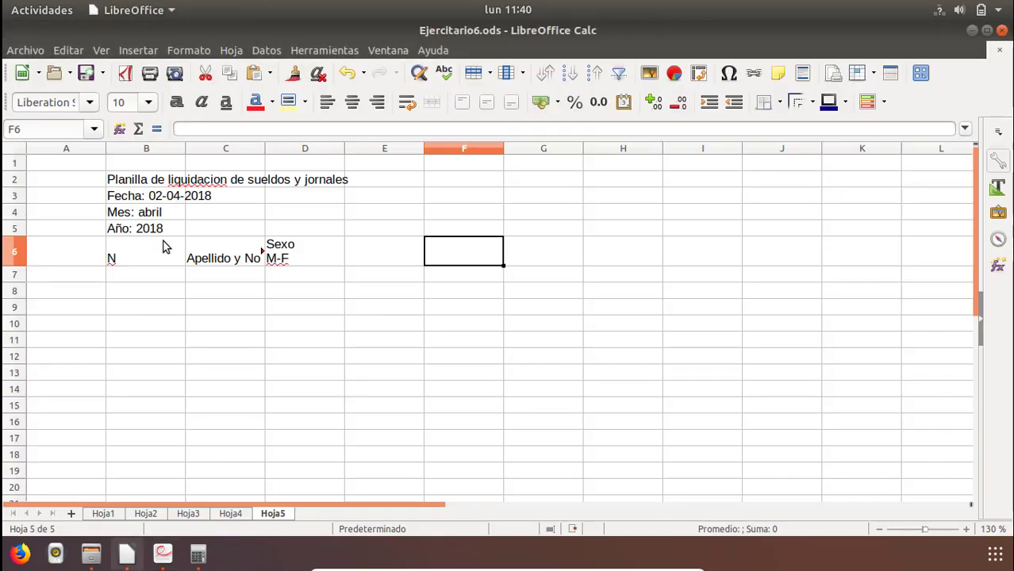
{"action": "key", "text": "alt+Tab"}
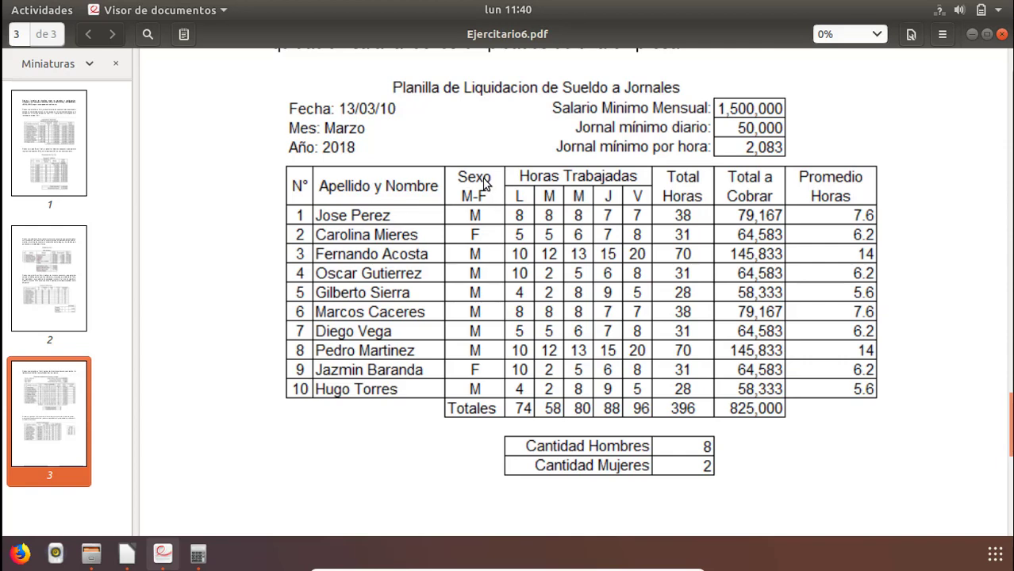
{"action": "key", "text": "alt+Tab"}
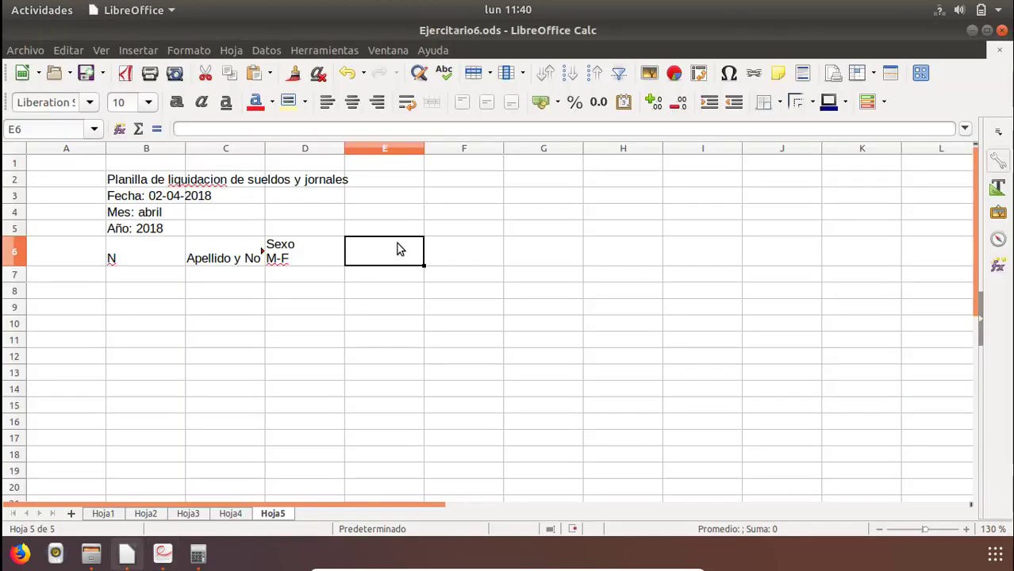
{"action": "left_click", "coordinate": [290, 259]}
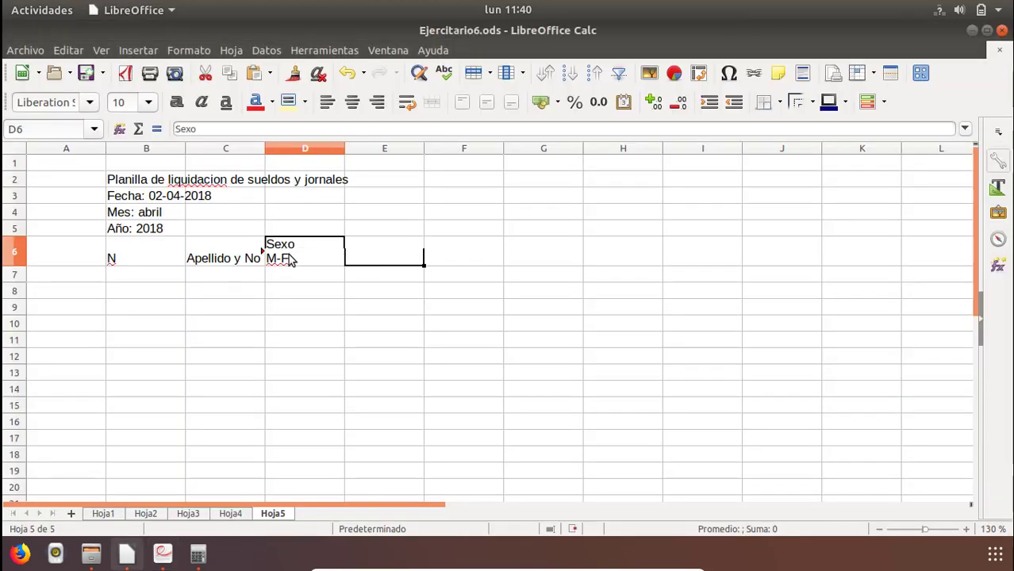
{"action": "left_click", "coordinate": [129, 248]}
{"action": "right_click", "coordinate": [129, 248]}
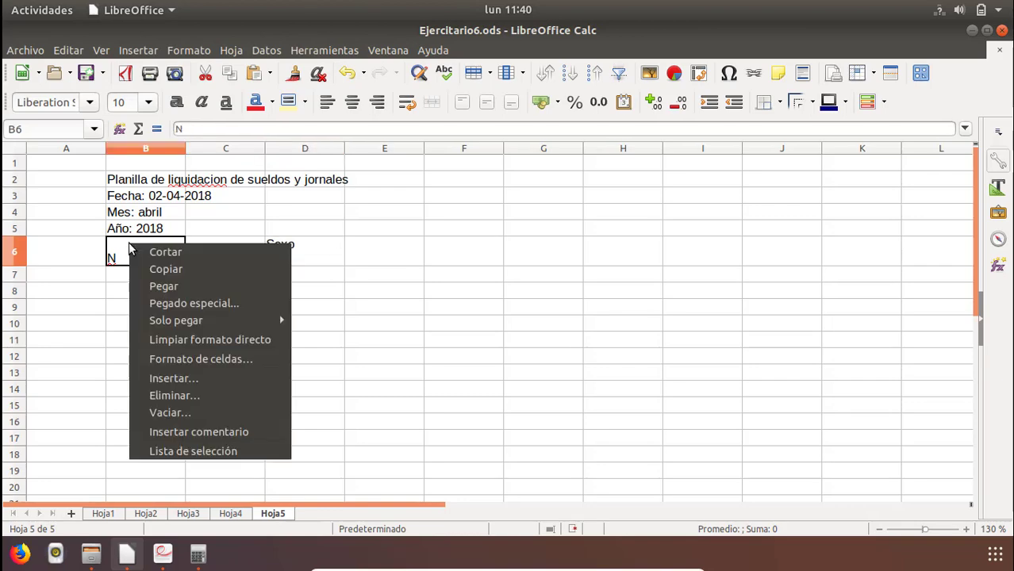
{"action": "left_click", "coordinate": [176, 378]}
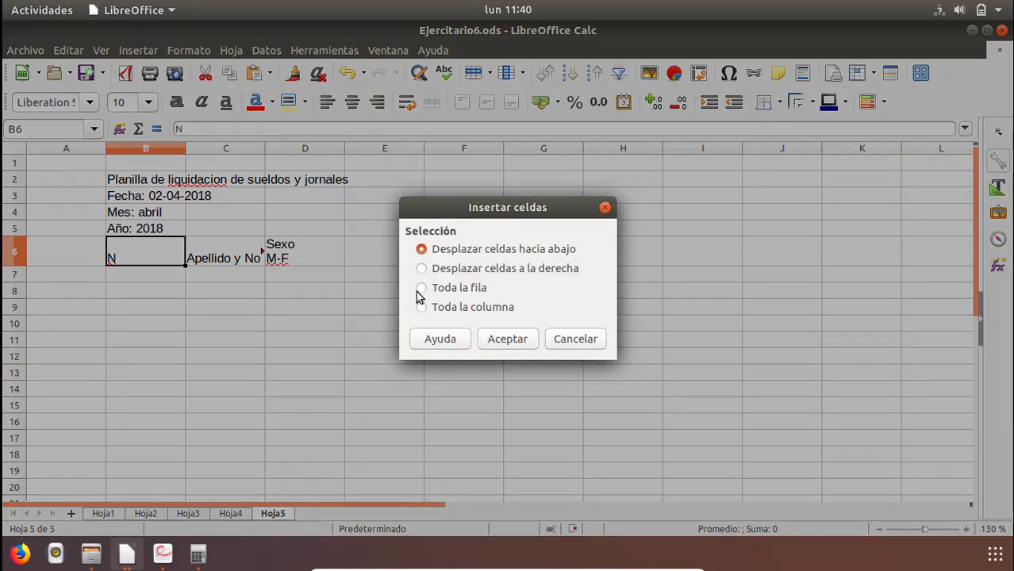
{"action": "left_click", "coordinate": [421, 288]}
{"action": "left_click", "coordinate": [509, 347]}
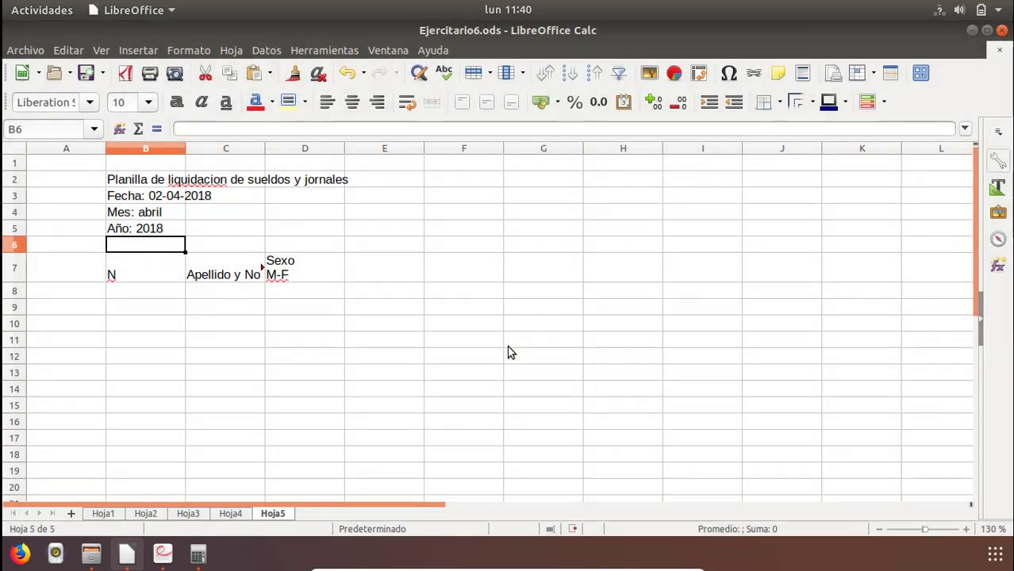
Enter the group heading "Horas Trabajados" in E6, above the row for the weekday columns.
{"action": "left_click", "coordinate": [356, 248]}
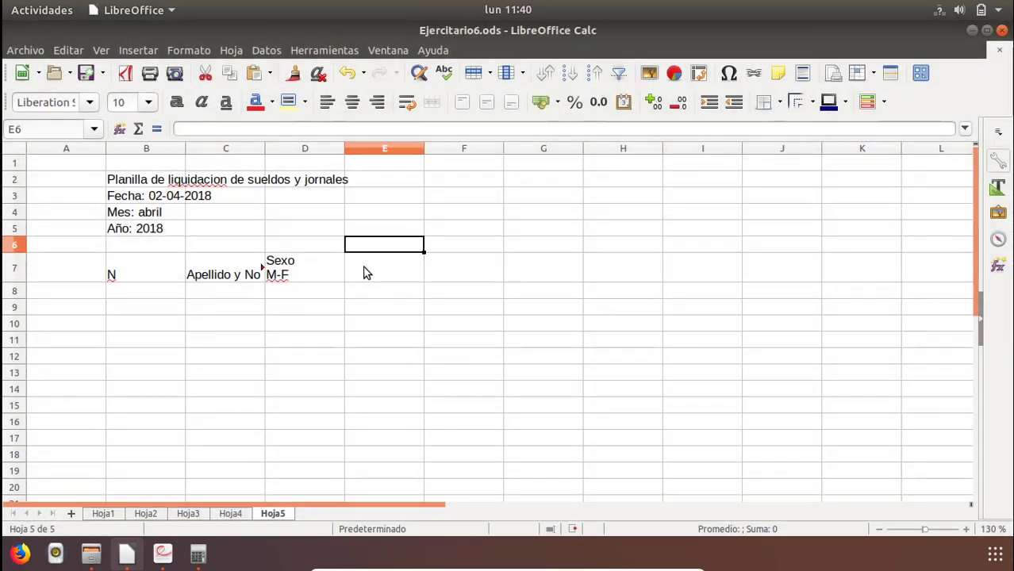
{"action": "left_click", "coordinate": [367, 273]}
{"action": "left_click", "coordinate": [369, 248]}
{"action": "left_click", "coordinate": [369, 274]}
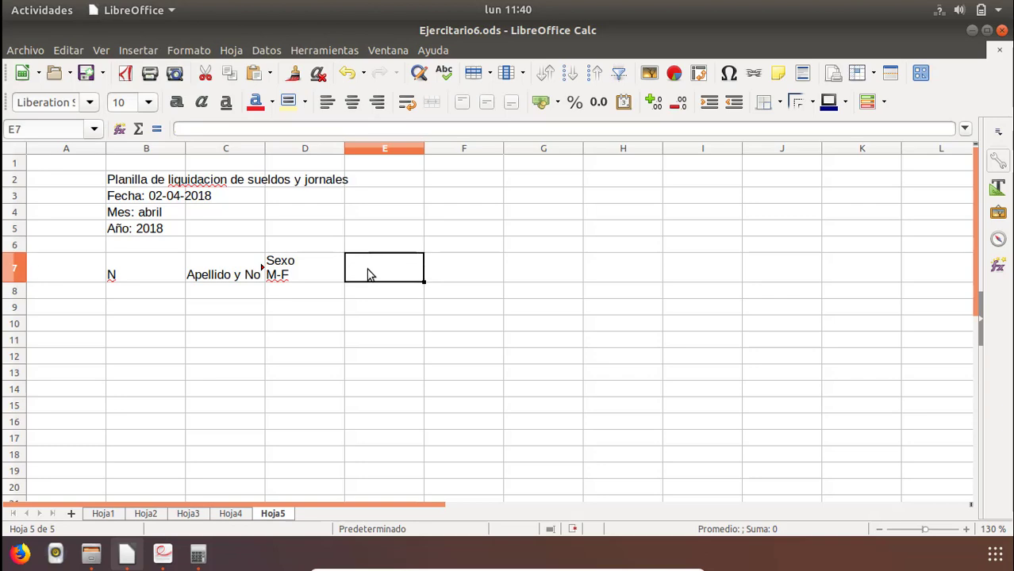
{"action": "key", "text": "alt+Tab"}
{"action": "key", "text": "alt+Tab"}
{"action": "key", "text": "Up"}
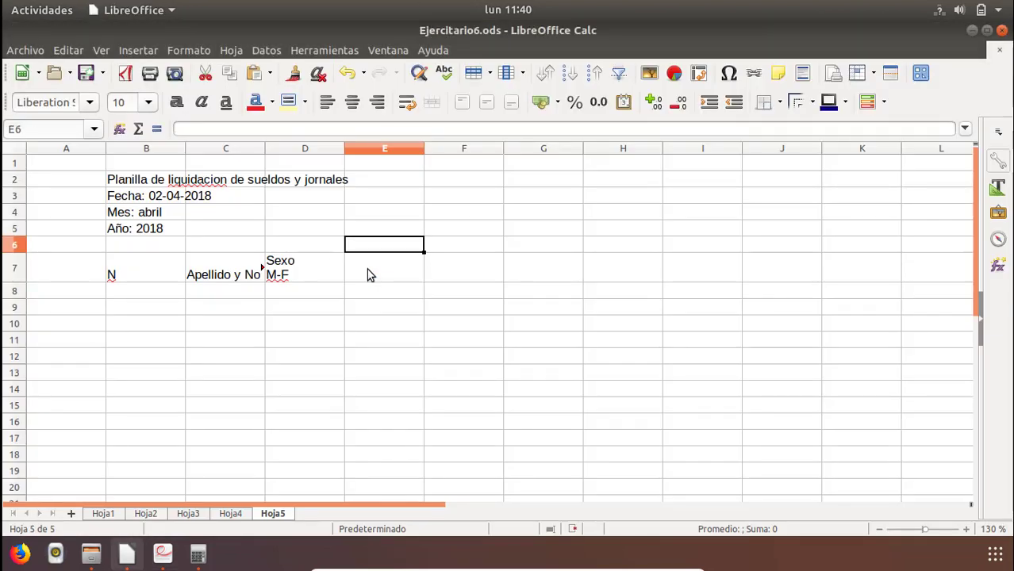
{"action": "type", "text": "Hotas"}
{"action": "key", "text": "Left"}
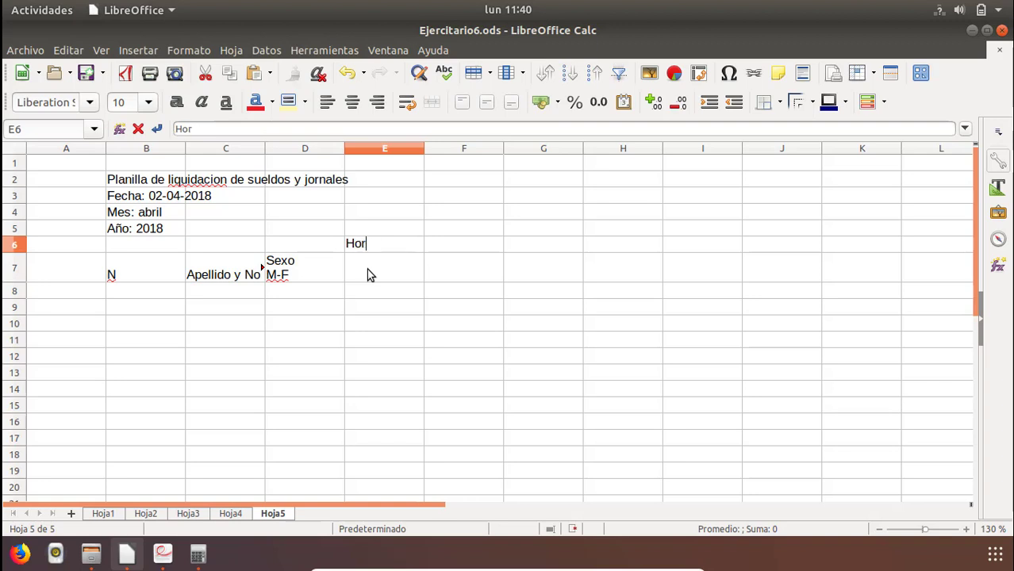
{"action": "type", "text": "Trabajados"}
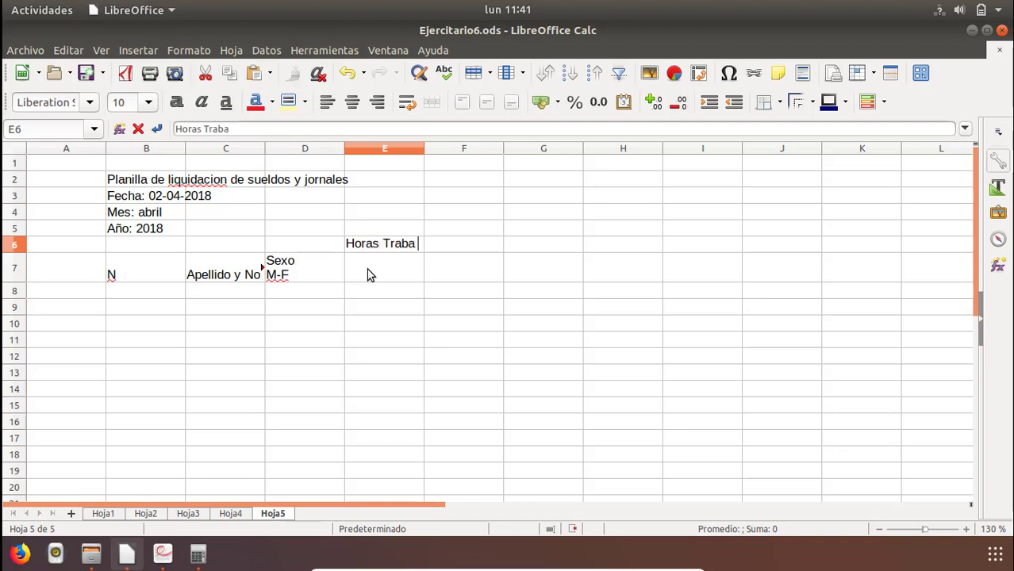
{"action": "key", "text": "Return"}
Correct the group heading in E6 to "Horas Trabajadas".
{"action": "key", "text": "Up"}
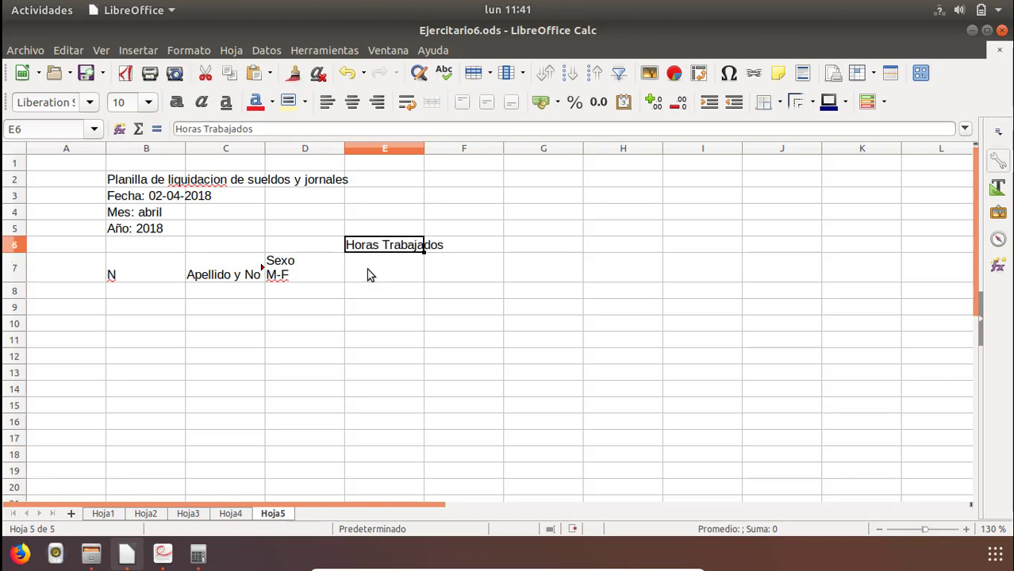
{"action": "key", "text": "F2"}
{"action": "key", "text": "Left"}
{"action": "key", "text": "BackSpace"}
{"action": "type", "text": "a"}
{"action": "key", "text": "Return"}
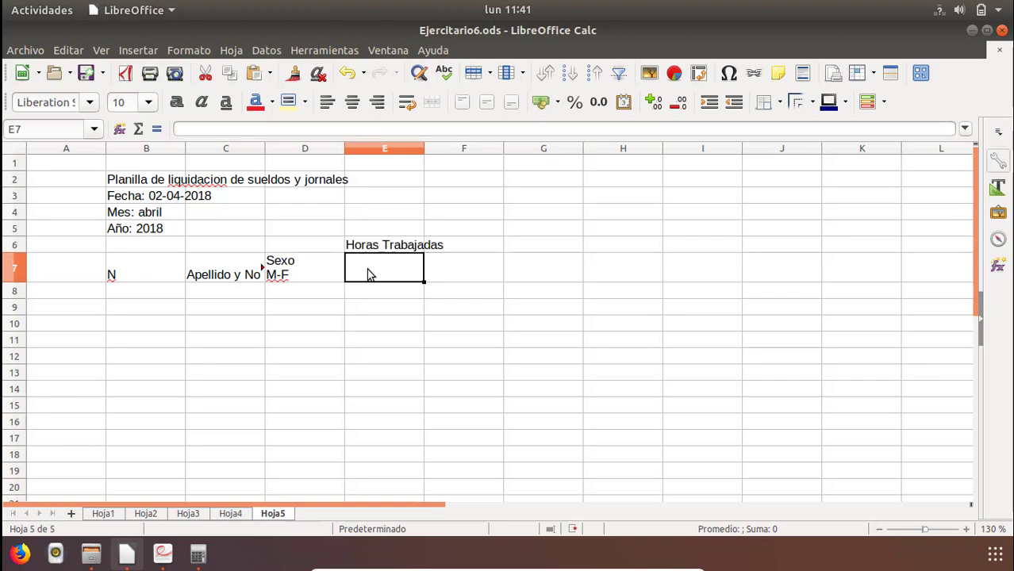
Enter the weekday headings L, M, M, J and V in cells E7 to I7.
{"action": "key", "text": "alt+Tab"}
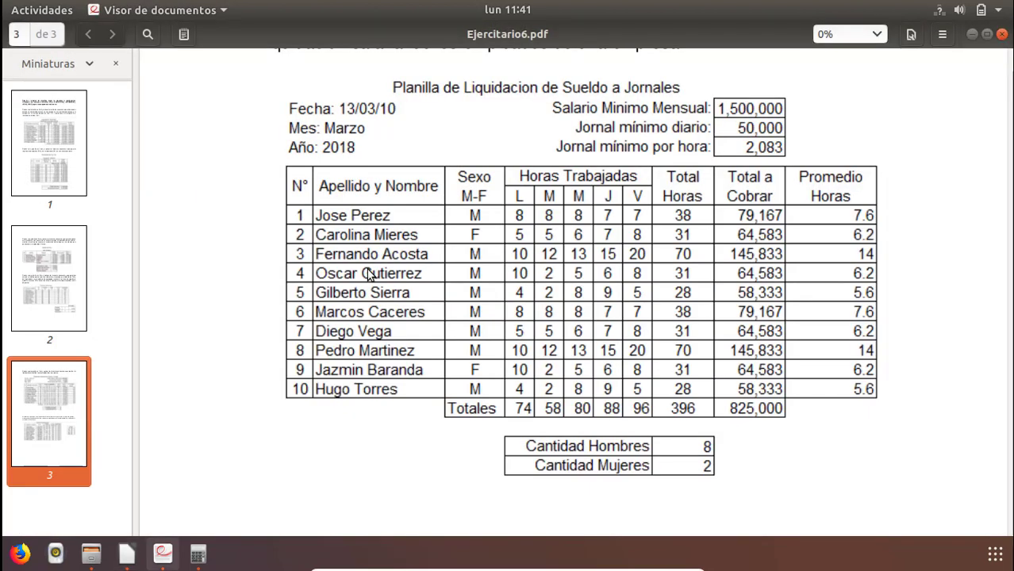
{"action": "key", "text": "alt+Tab"}
{"action": "type", "text": "L"}
{"action": "key", "text": "Tab"}
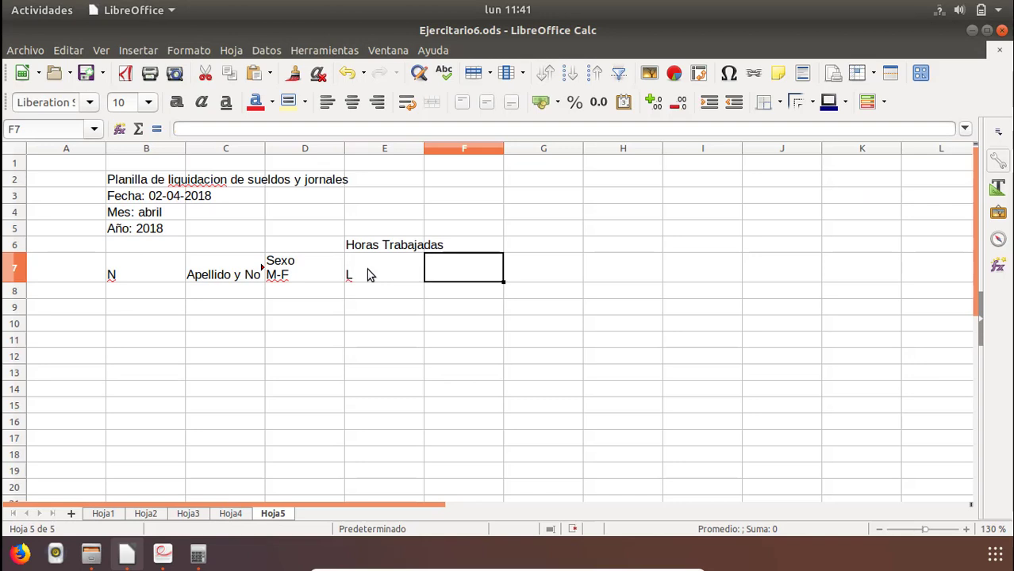
{"action": "type", "text": "M"}
{"action": "key", "text": "Tab"}
{"action": "type", "text": "M"}
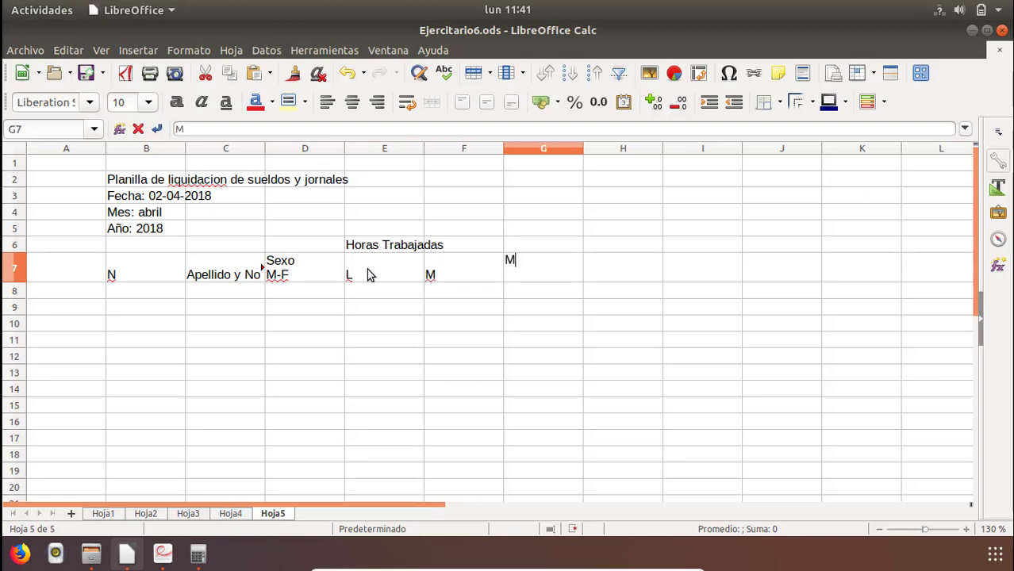
{"action": "key", "text": "Tab"}
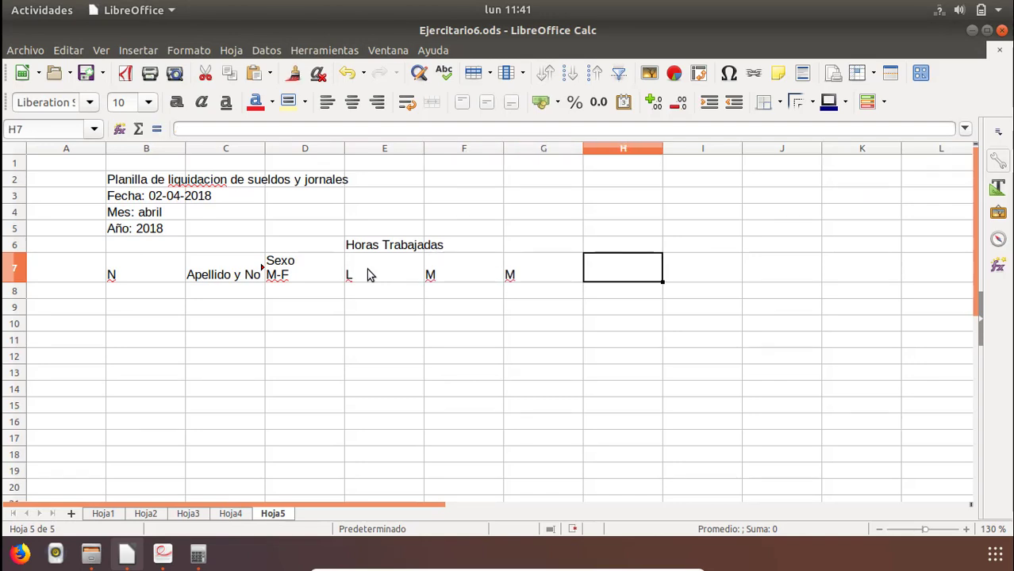
{"action": "type", "text": "J"}
{"action": "key", "text": "Tab"}
{"action": "type", "text": "V"}
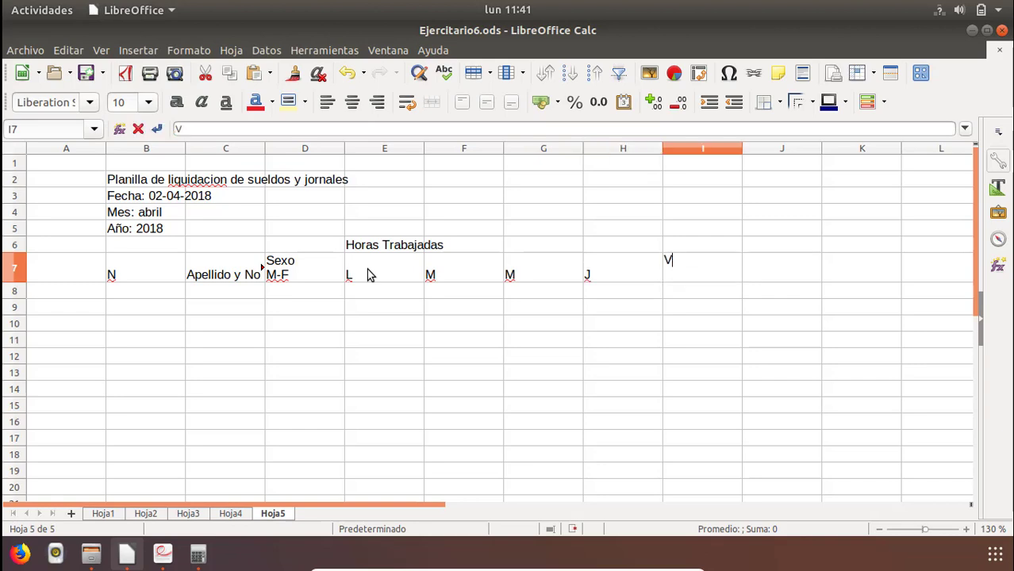
{"action": "key", "text": "Tab"}
Enter the column heading "Total Horas" in J6, as in the PDF table.
{"action": "key", "text": "alt+Tab"}
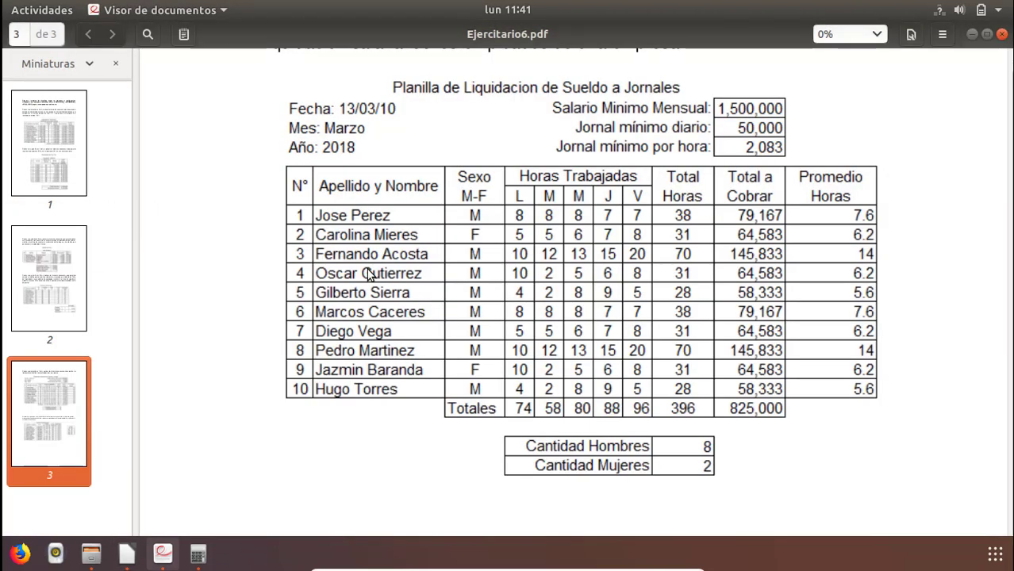
{"action": "key", "text": "alt+Tab"}
{"action": "key", "text": "Up"}
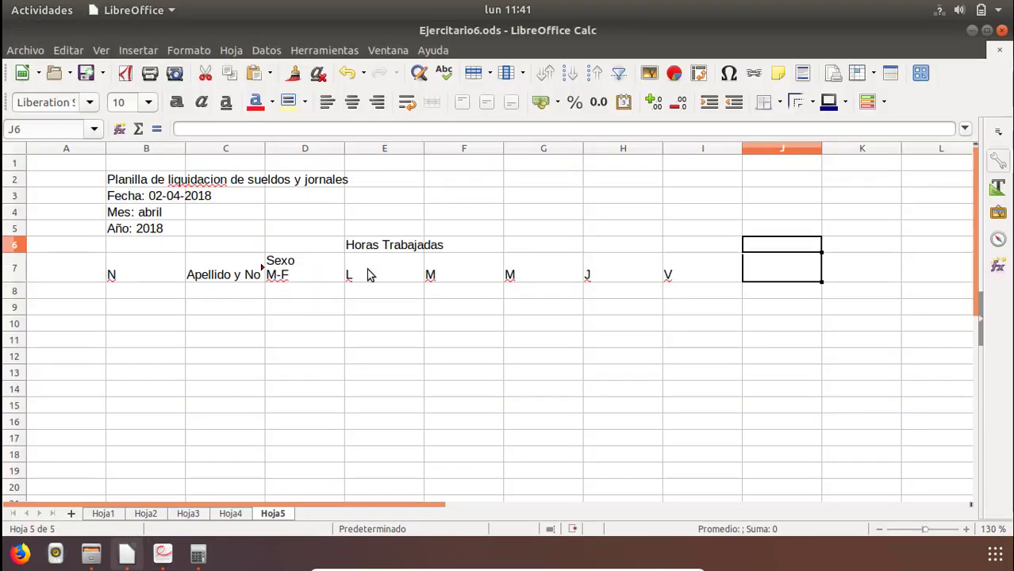
{"action": "type", "text": "Total"}
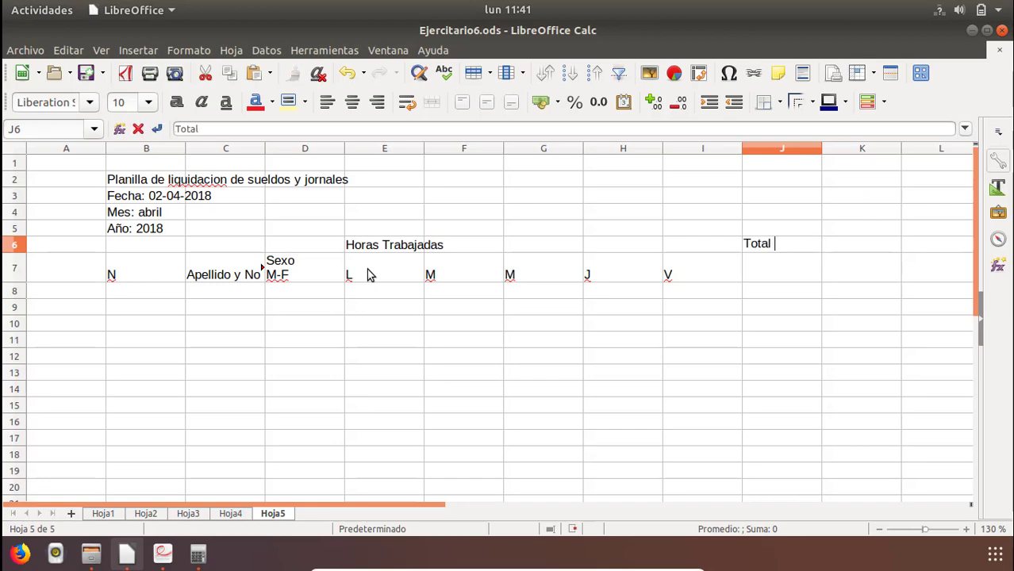
{"action": "type", "text": " Horas"}
{"action": "key", "text": "Return"}
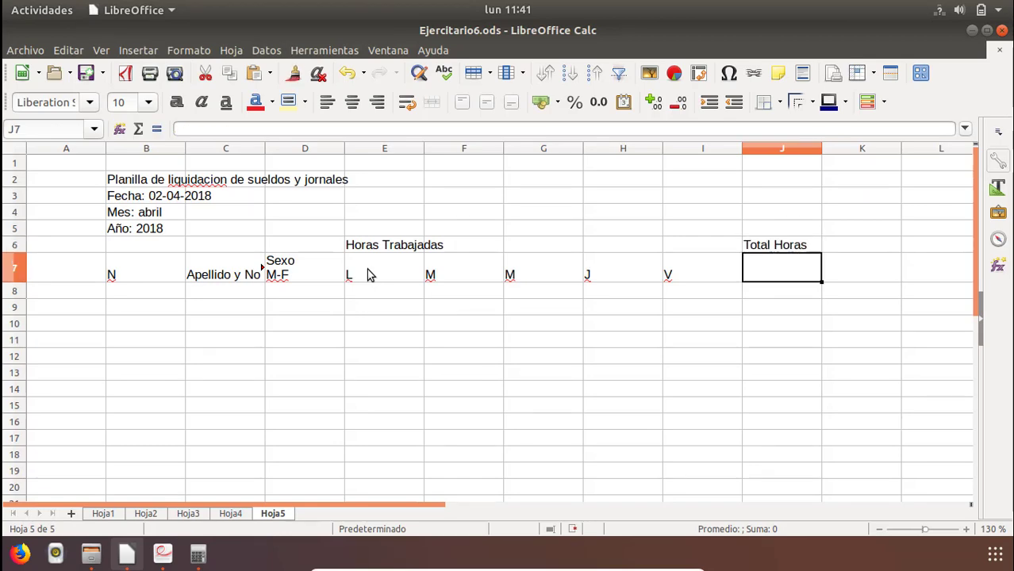
Split the heading in J6 into two lines, "Total" above "Horas".
{"action": "key", "text": "alt+Tab"}
{"action": "key", "text": "alt+Tab"}
{"action": "key", "text": "Up"}
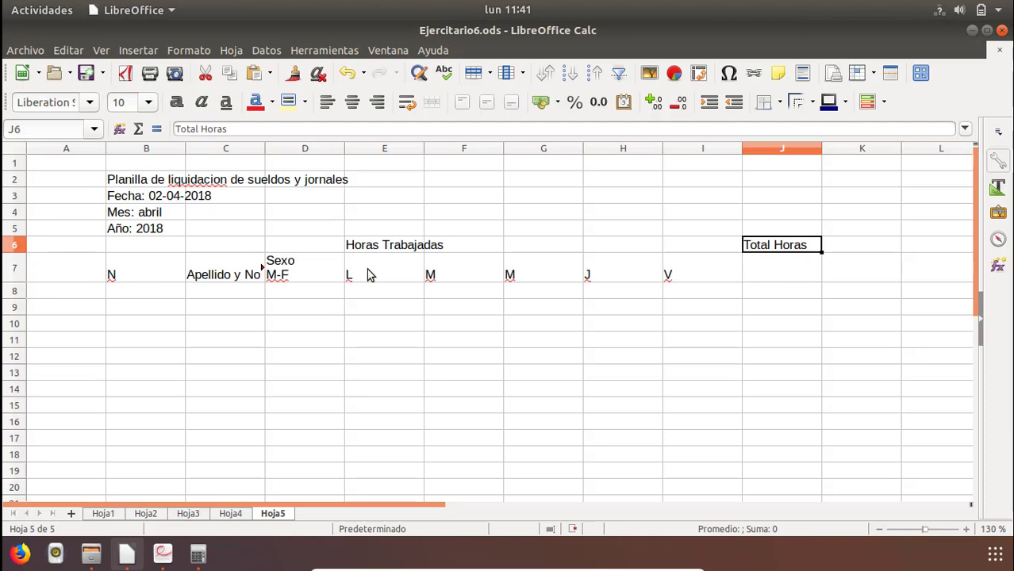
{"action": "key", "text": "F2"}
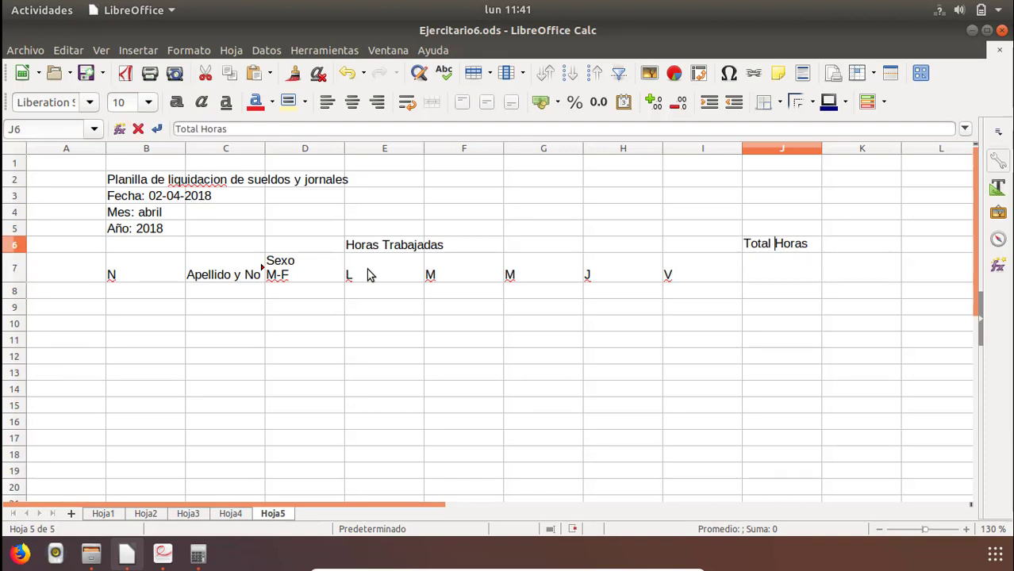
{"action": "key", "text": "BackSpace"}
{"action": "key", "text": "ctrl+Return"}
{"action": "key", "text": "Return"}
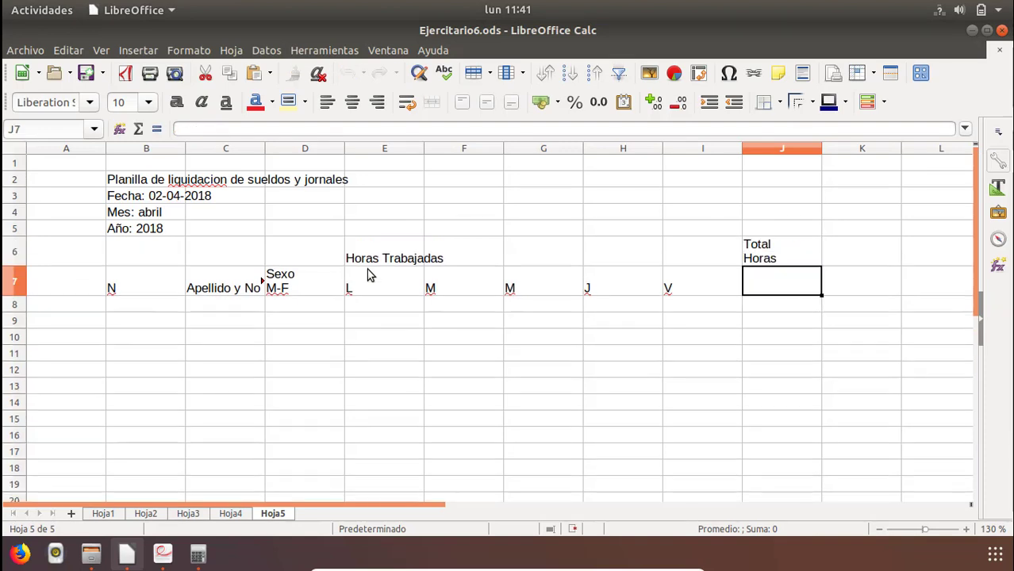
Enter the two-line column heading "Total a" over "Cobrar" in K6.
{"action": "key", "text": "alt+Tab"}
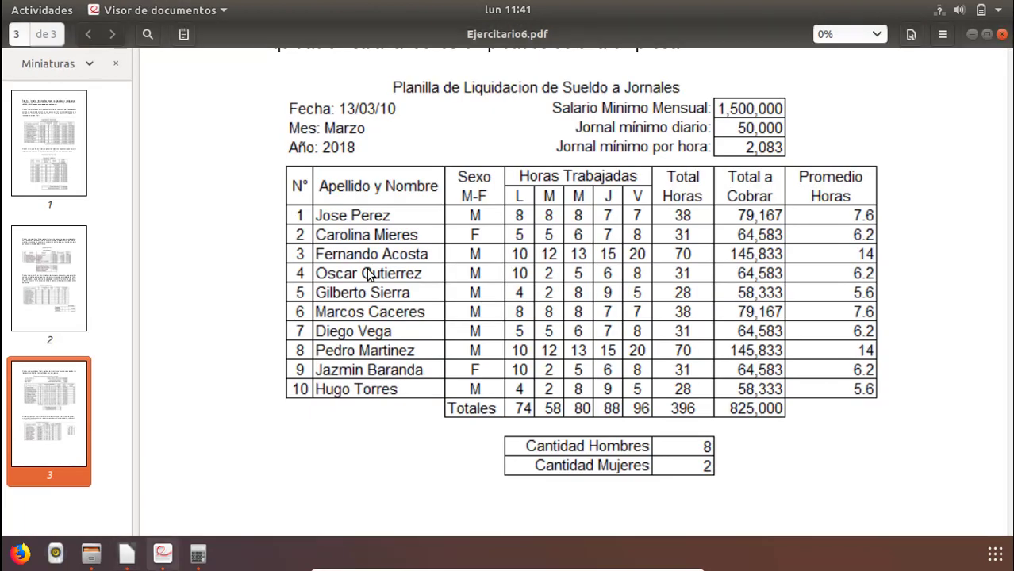
{"action": "key", "text": "alt+Tab"}
{"action": "key", "text": "Right"}
{"action": "type", "text": "TOTAL"}
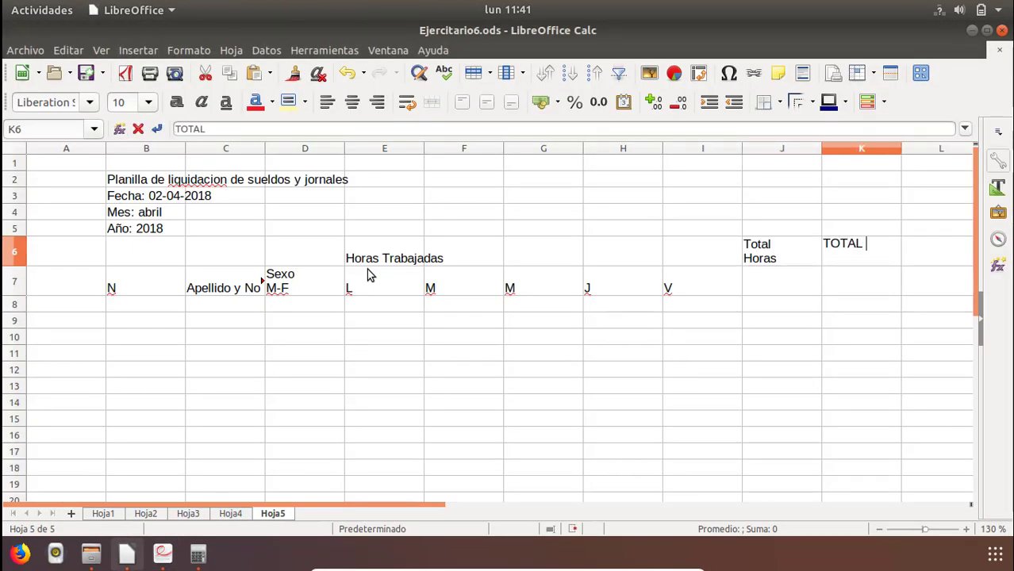
{"action": "key", "text": "alt+Tab"}
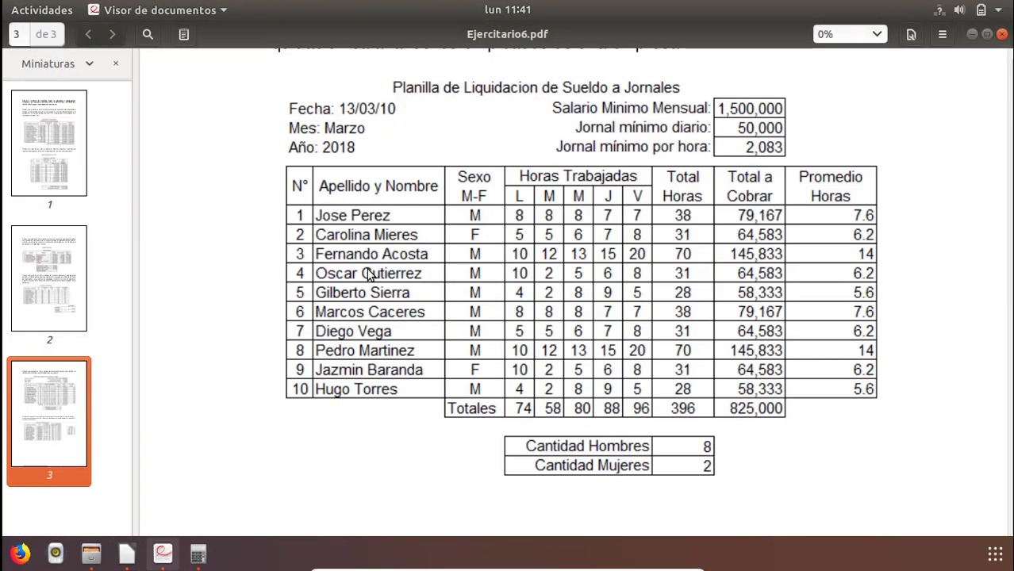
{"action": "key", "text": "alt+Tab"}
{"action": "key", "text": "BackSpace"}
{"action": "key", "text": "BackSpace"}
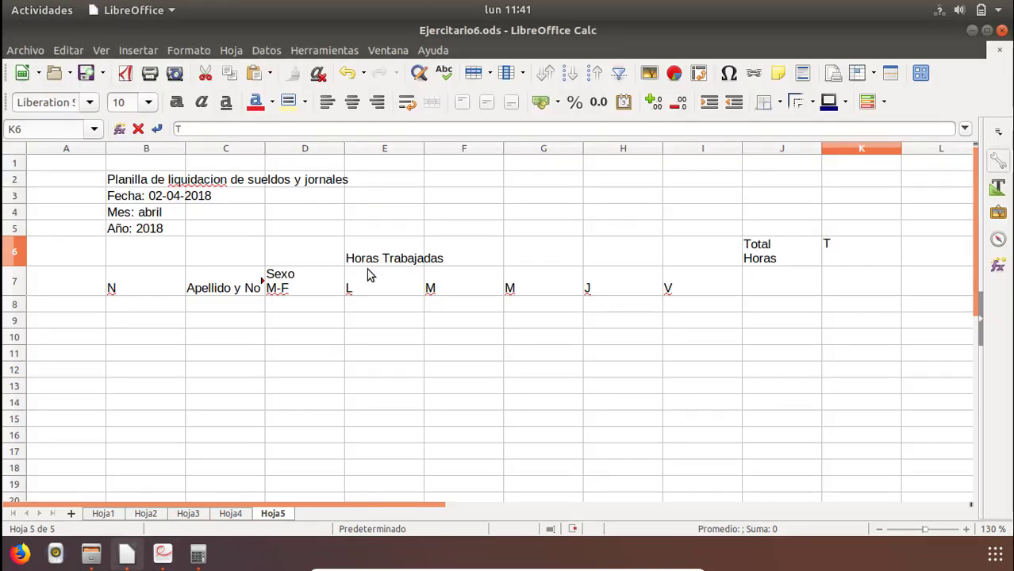
{"action": "type", "text": "otal a "}
{"action": "type", "text": "Cobrar"}
{"action": "key", "text": "Return"}
Finish the K6 heading "Total a Cobrar" against the PDF table and check its line break.
{"action": "key", "text": "alt+Tab"}
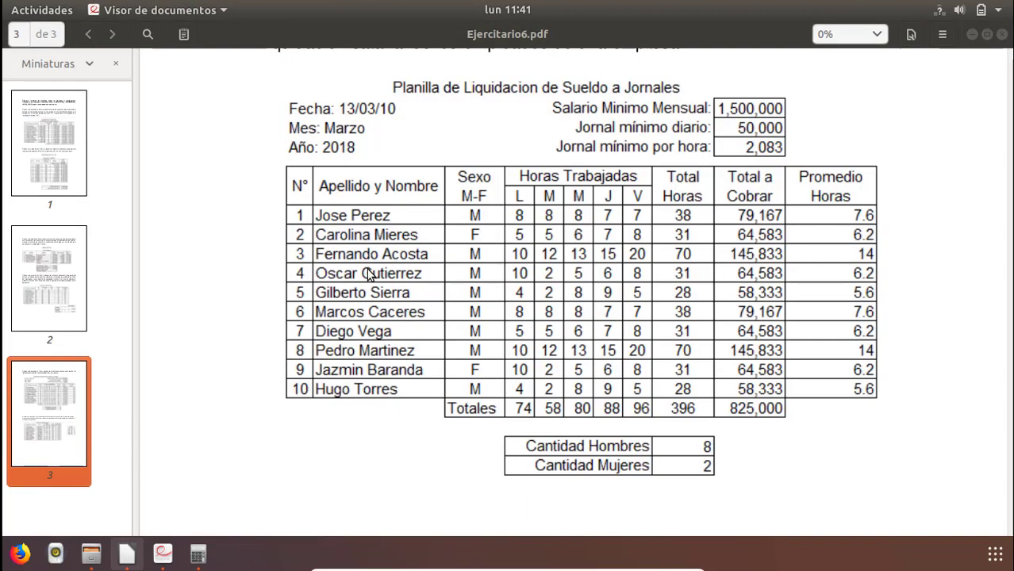
{"action": "key", "text": "alt+Tab"}
{"action": "left_click", "coordinate": [895, 233]}
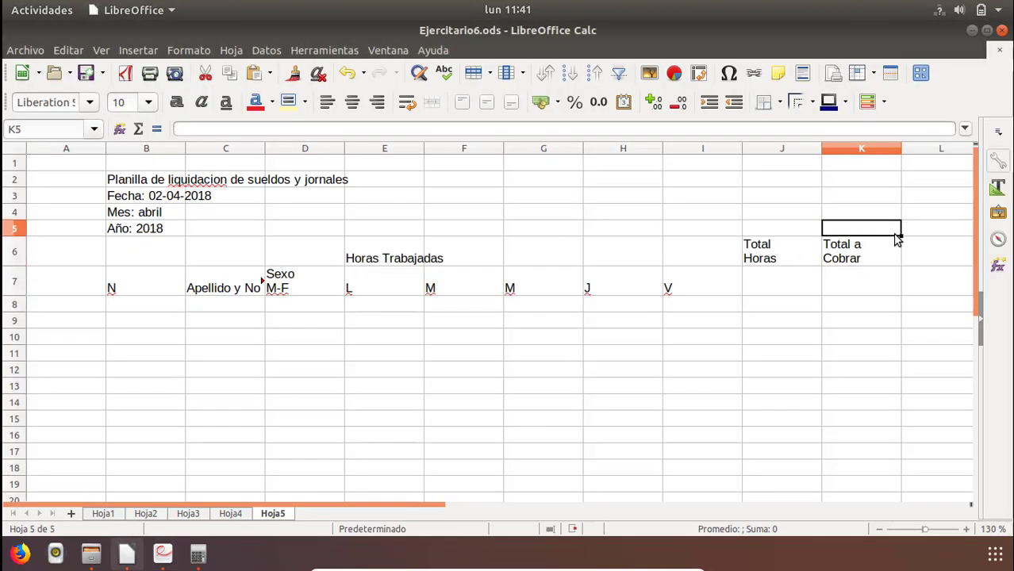
{"action": "double_click", "coordinate": [878, 244]}
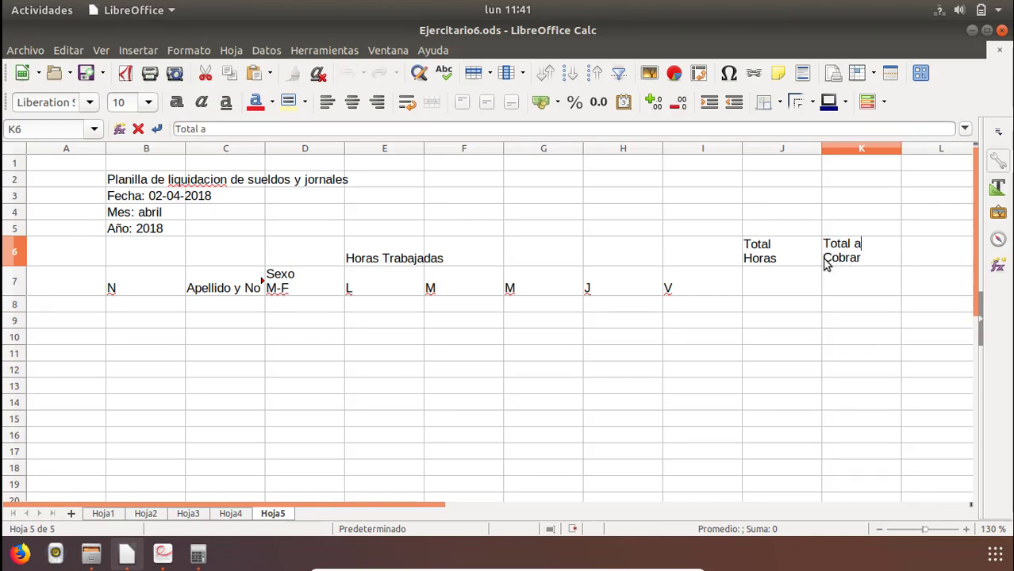
{"action": "left_click", "coordinate": [837, 284]}
Enter the two-line column heading "Promedio" over "Horas" in L6, following the PDF table.
{"action": "key", "text": "alt+Tab"}
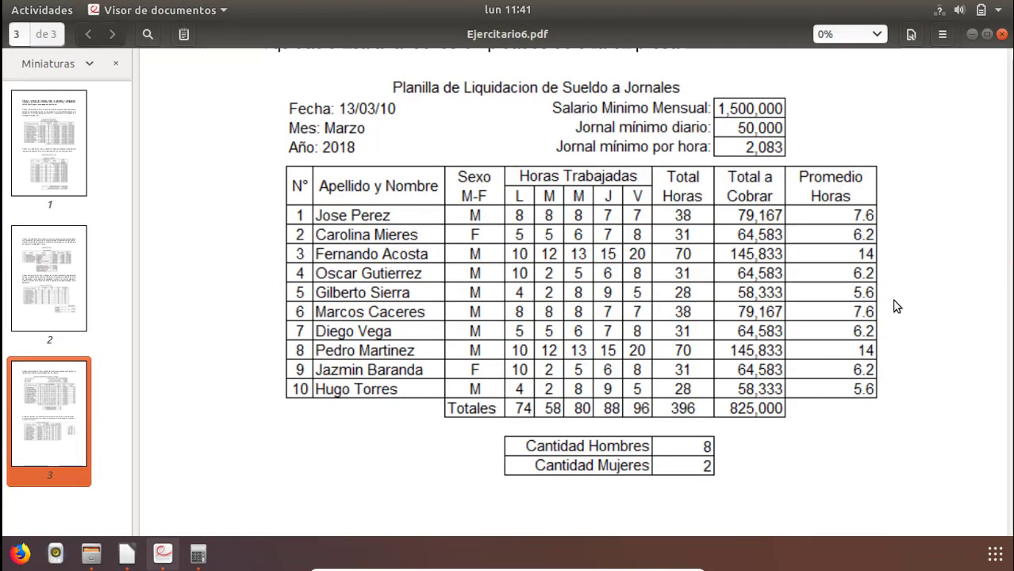
{"action": "key", "text": "alt+Tab"}
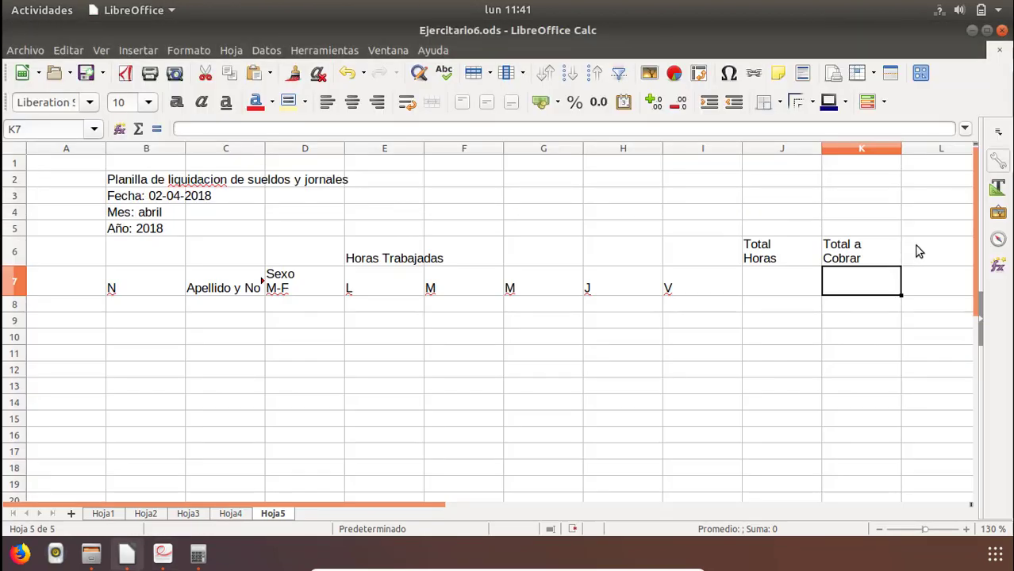
{"action": "left_click", "coordinate": [919, 253]}
{"action": "type", "text": "PRomed"}
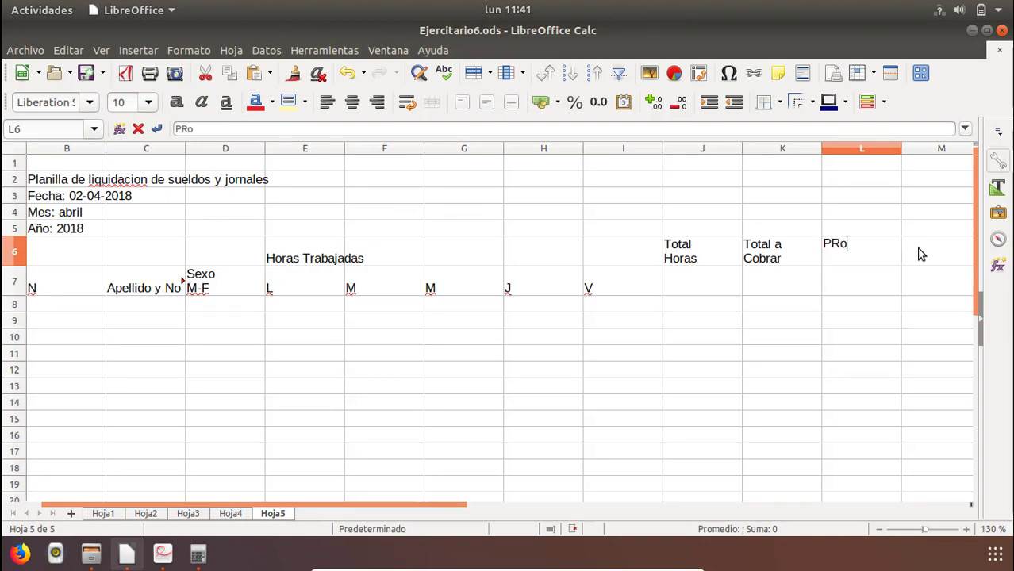
{"action": "key", "text": "BackSpace"}
{"action": "key", "text": "BackSpace"}
{"action": "key", "text": "BackSpace"}
{"action": "key", "text": "BackSpace"}
{"action": "key", "text": "BackSpace"}
{"action": "type", "text": "romedio "}
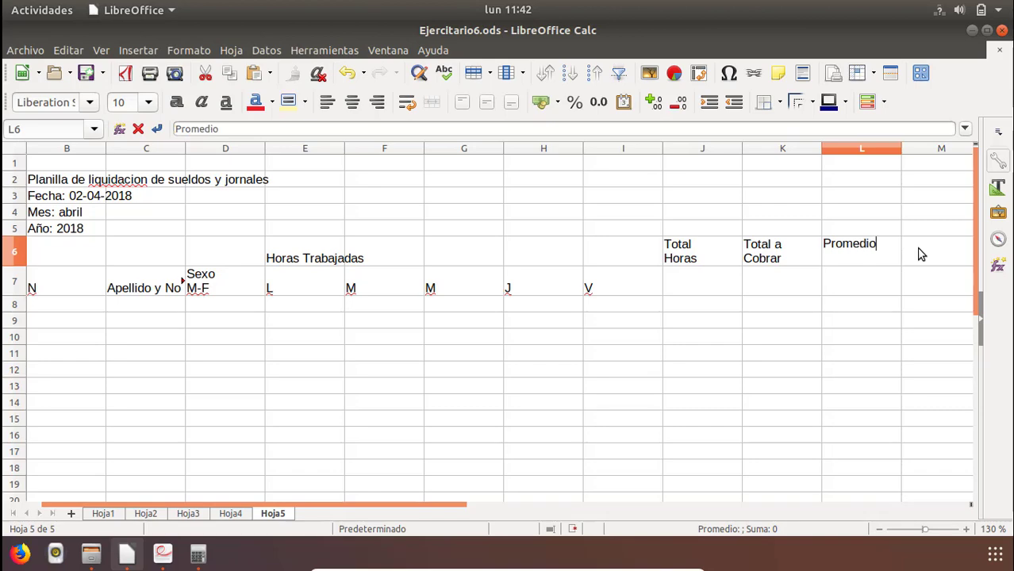
{"action": "type", "text": "Horas"}
{"action": "key", "text": "Return"}
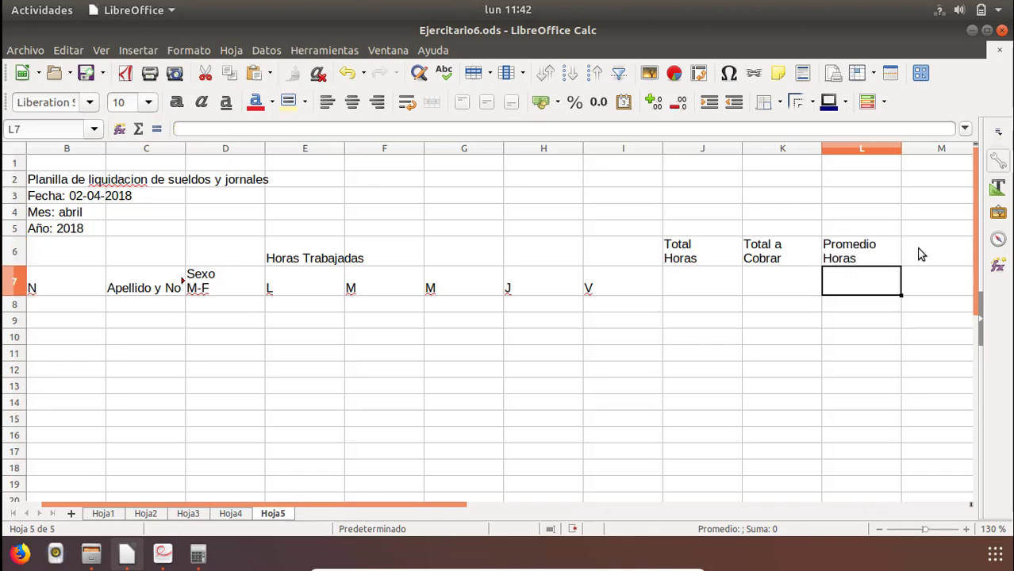
{"action": "key", "text": "alt+Tab"}
{"action": "key", "text": "alt+Tab"}
{"action": "left_click", "coordinate": [306, 286]}
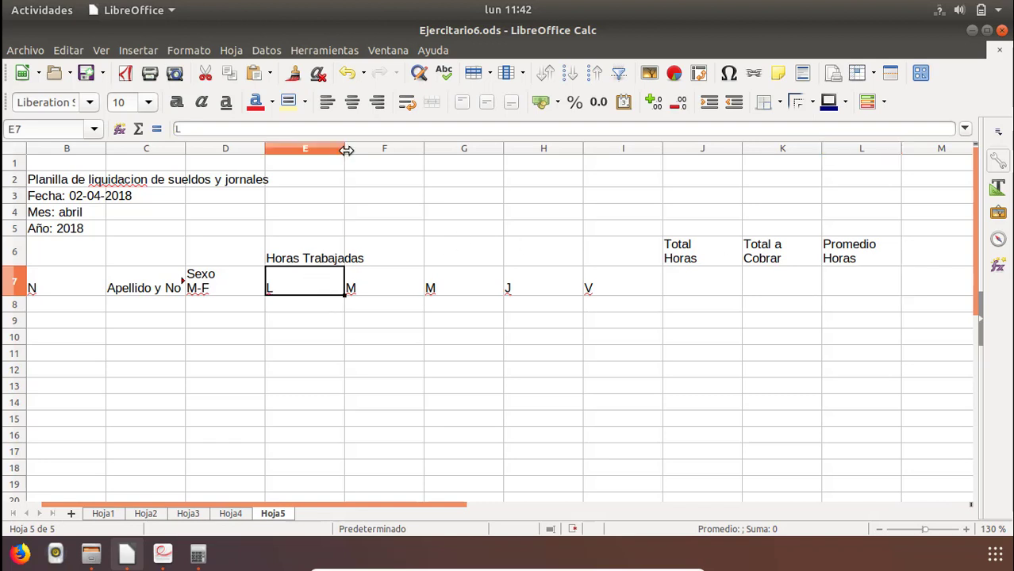
{"action": "left_click_drag", "start_coordinate": [346, 150], "coordinate": [315, 157]}
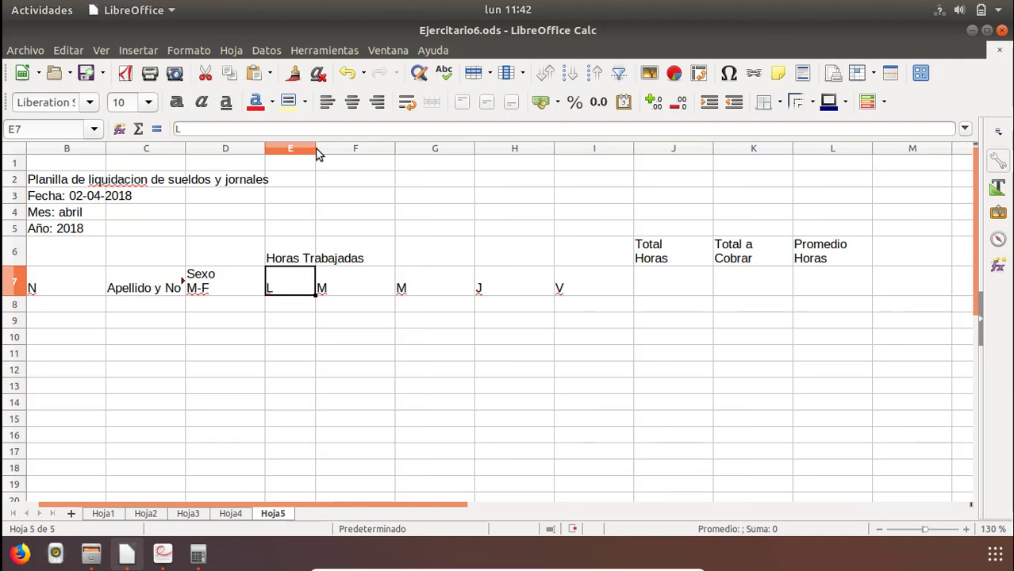
{"action": "double_click", "coordinate": [315, 155]}
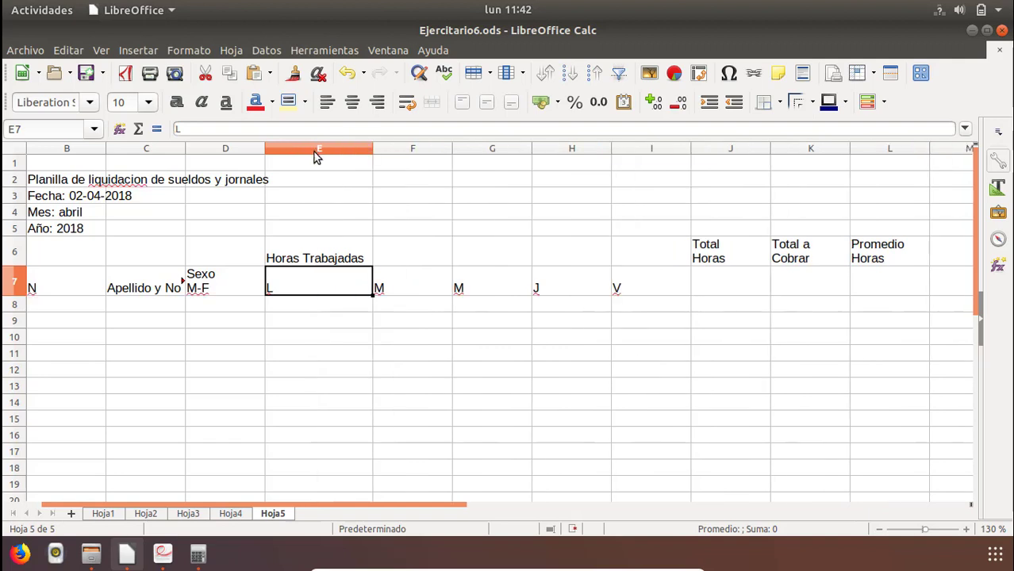
{"action": "left_click", "coordinate": [357, 150]}
{"action": "left_click_drag", "start_coordinate": [373, 150], "coordinate": [294, 177]}
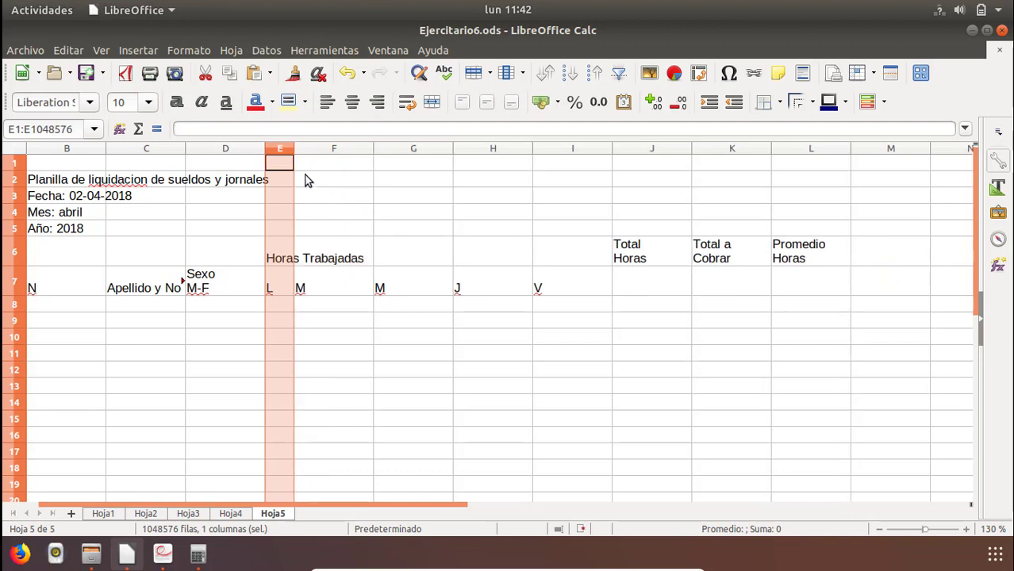
{"action": "left_click_drag", "start_coordinate": [371, 148], "coordinate": [318, 159]}
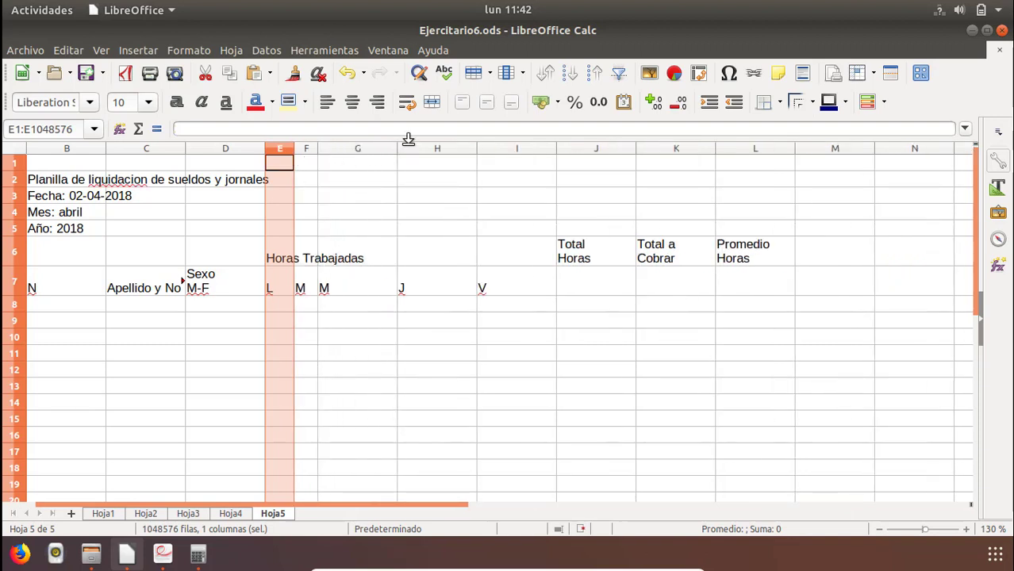
{"action": "left_click_drag", "start_coordinate": [397, 151], "coordinate": [340, 150]}
{"action": "left_click_drag", "start_coordinate": [419, 151], "coordinate": [353, 159]}
{"action": "key", "text": "ctrl+z"}
{"action": "key", "text": "ctrl+z"}
{"action": "key", "text": "ctrl+z"}
{"action": "key", "text": "ctrl+z"}
{"action": "left_click", "coordinate": [412, 222]}
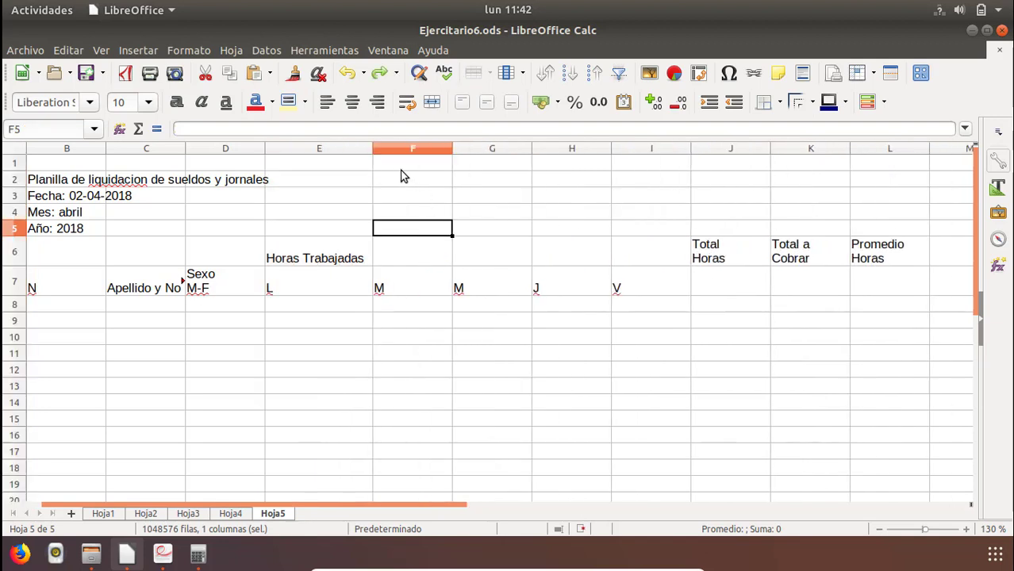
Narrow the weekday columns E to I together to one equal width, just enough for "Horas Trabajadas" to span them.
{"action": "left_click", "coordinate": [320, 150]}
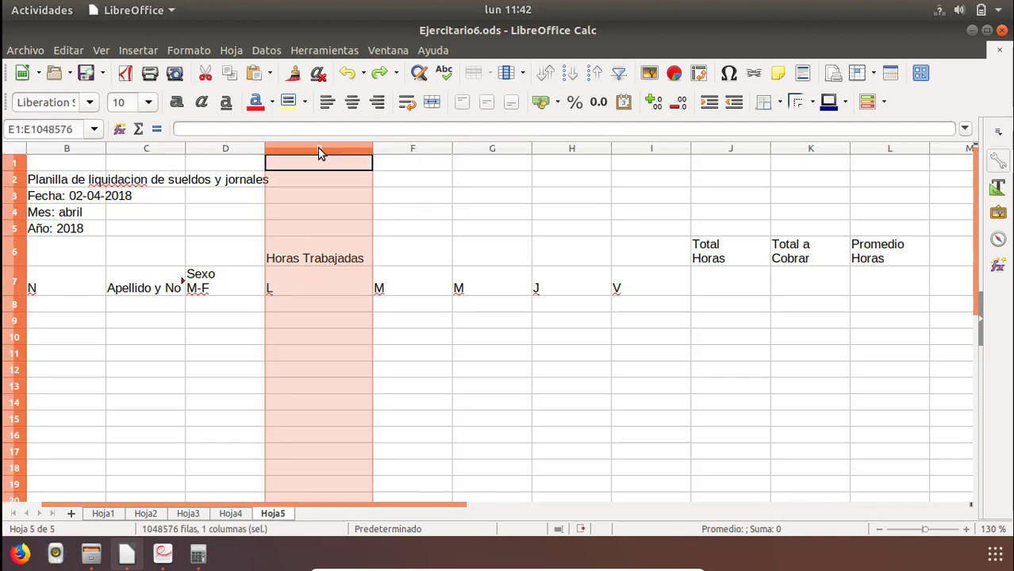
{"action": "left_click", "coordinate": [654, 150], "text": "shift"}
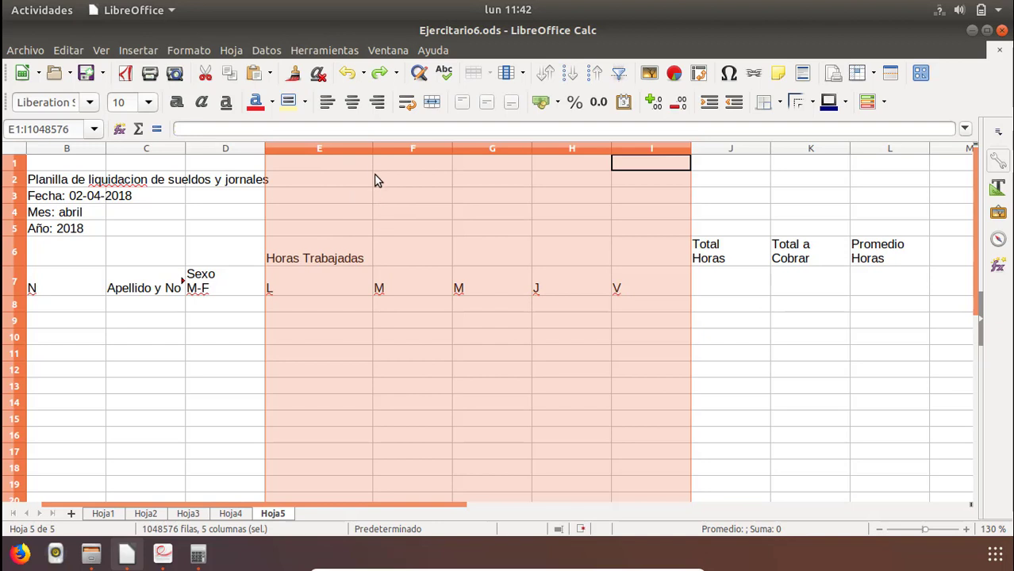
{"action": "left_click_drag", "start_coordinate": [369, 148], "coordinate": [285, 163]}
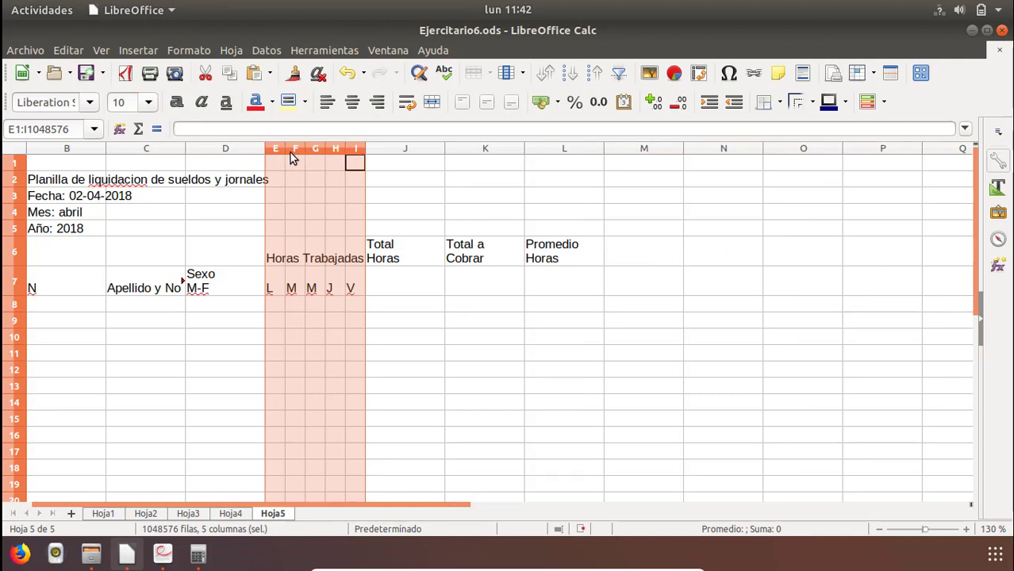
Fit the widths of columns J, K and L to their headings.
{"action": "left_click", "coordinate": [414, 259]}
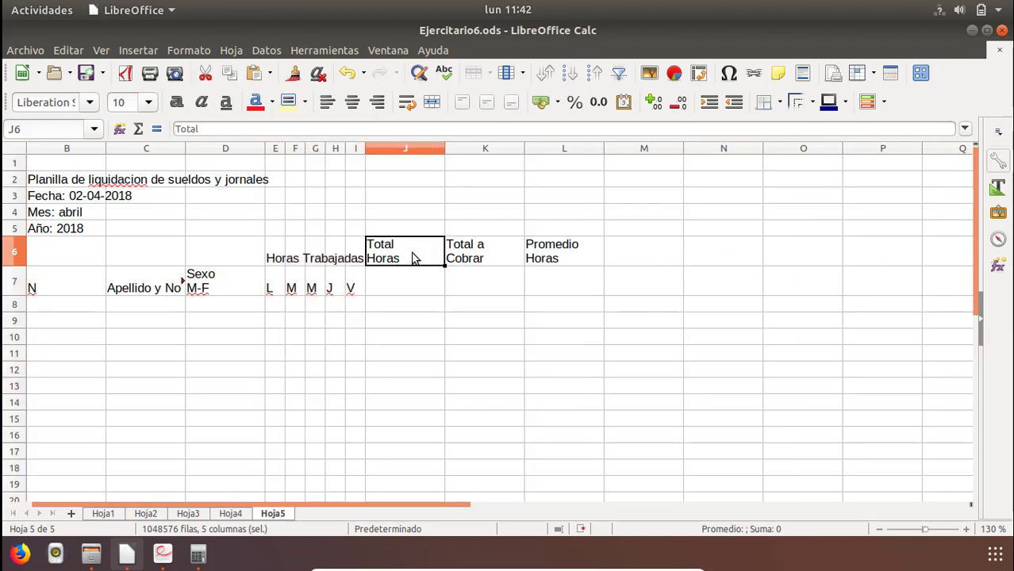
{"action": "double_click", "coordinate": [445, 151]}
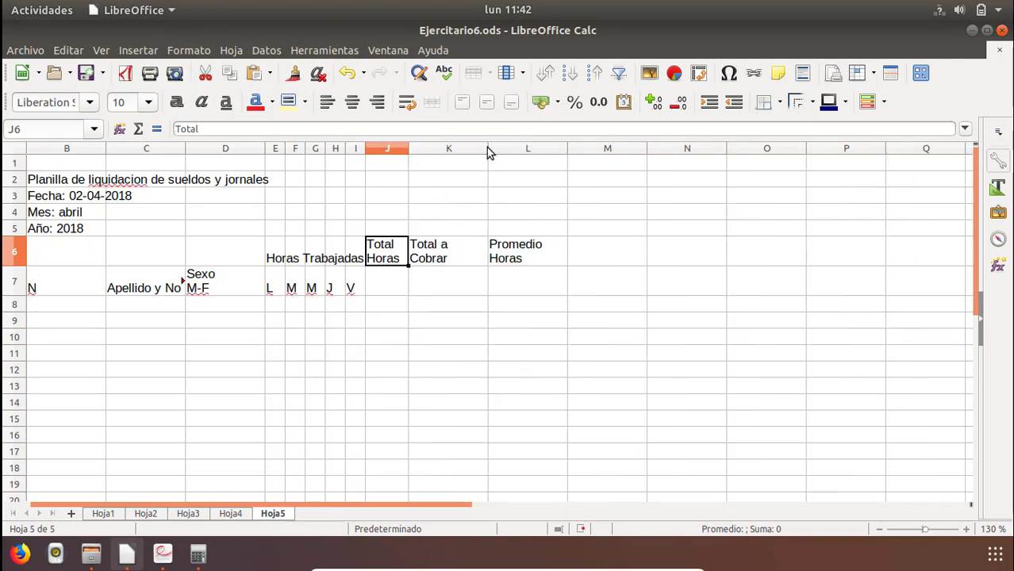
{"action": "double_click", "coordinate": [488, 149]}
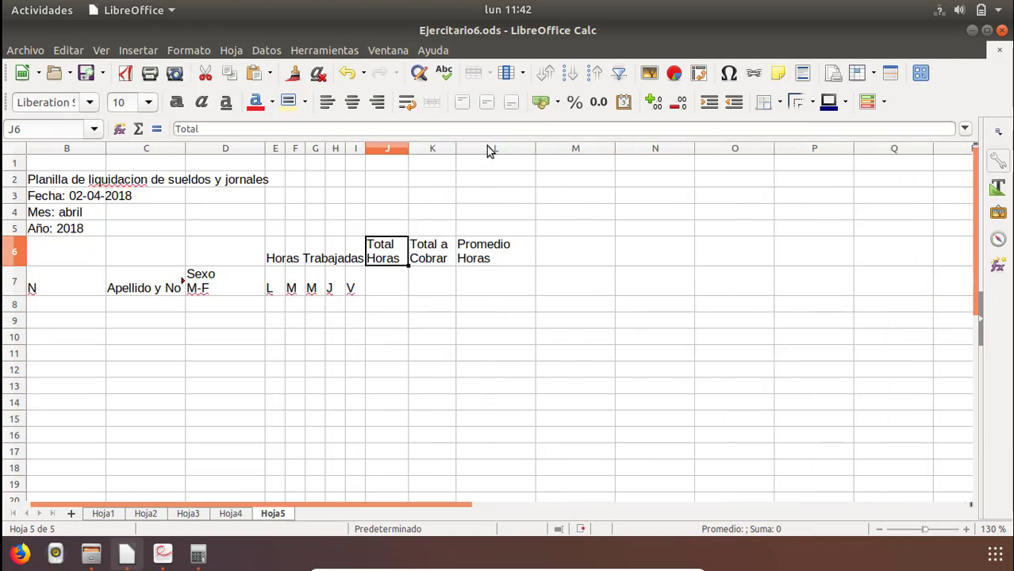
{"action": "double_click", "coordinate": [534, 151]}
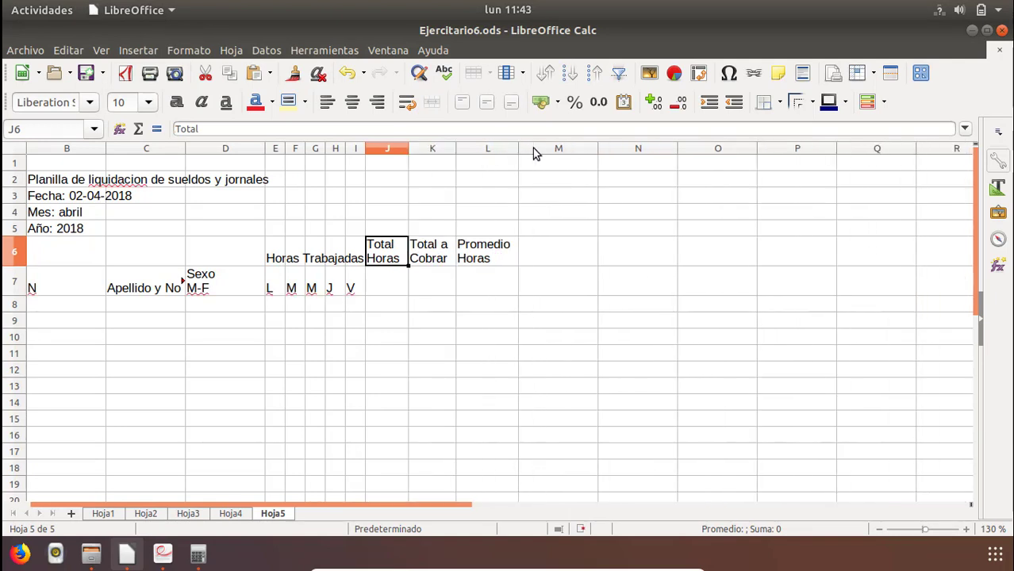
Widen column C so the heading "Apellido y Nombre" fits completely.
{"action": "left_click", "coordinate": [270, 149]}
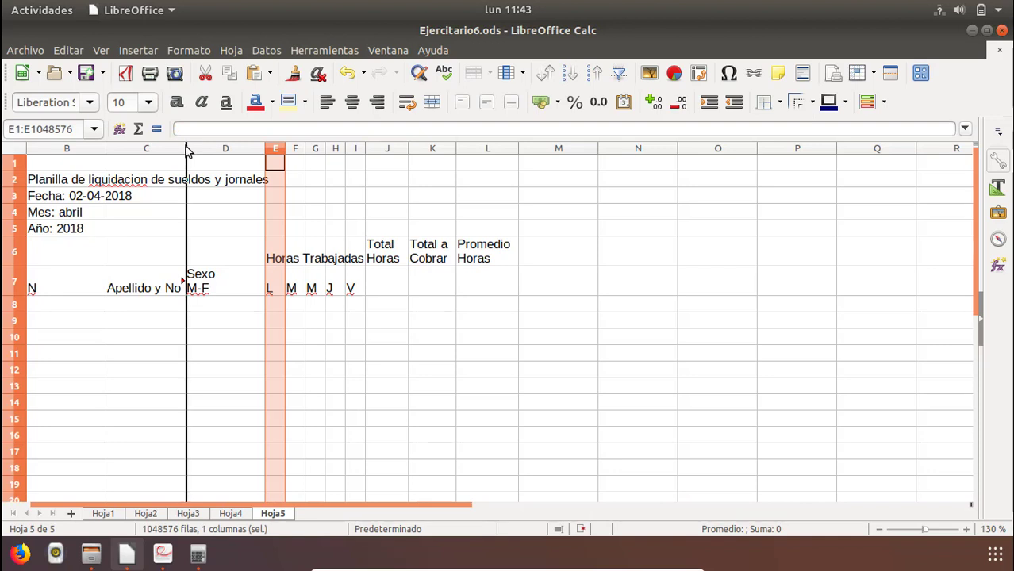
{"action": "left_click_drag", "start_coordinate": [187, 151], "coordinate": [246, 162]}
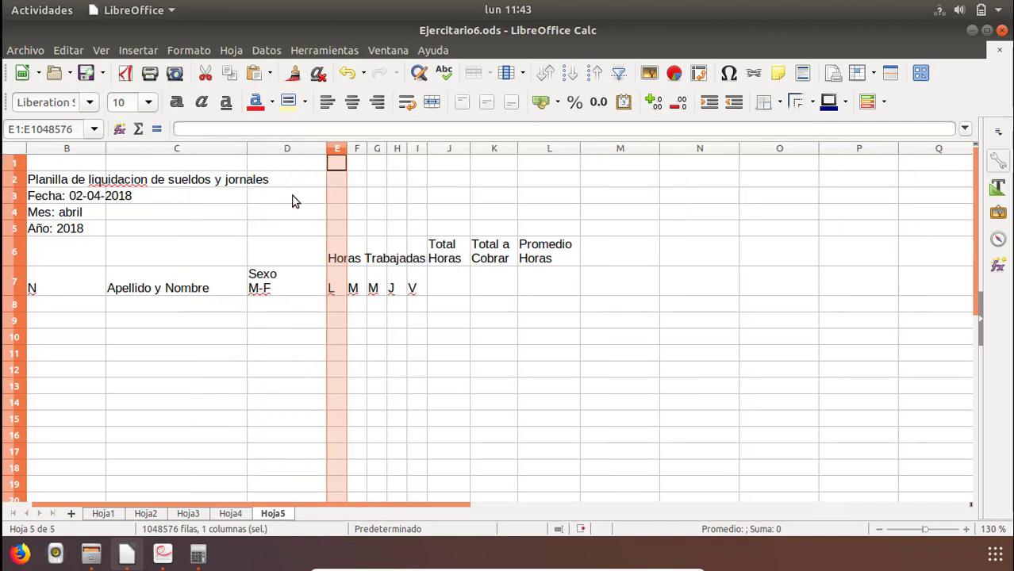
{"action": "left_click_drag", "start_coordinate": [447, 510], "coordinate": [374, 512]}
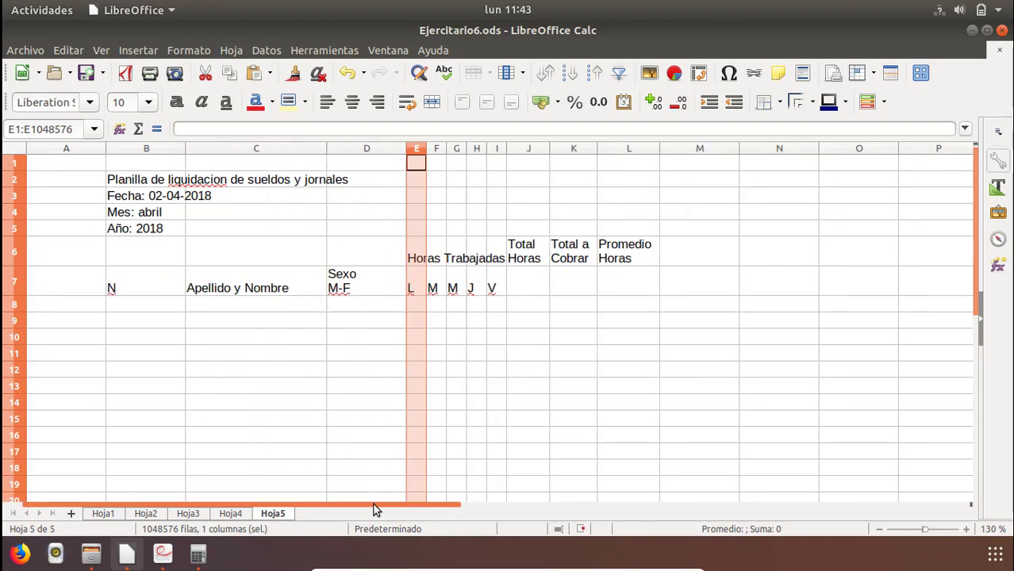
Merge and center B6:B7 with the heading "N" and narrow column B.
{"action": "left_click", "coordinate": [255, 331]}
{"action": "left_click", "coordinate": [162, 258]}
{"action": "left_click", "coordinate": [159, 298], "text": "shift"}
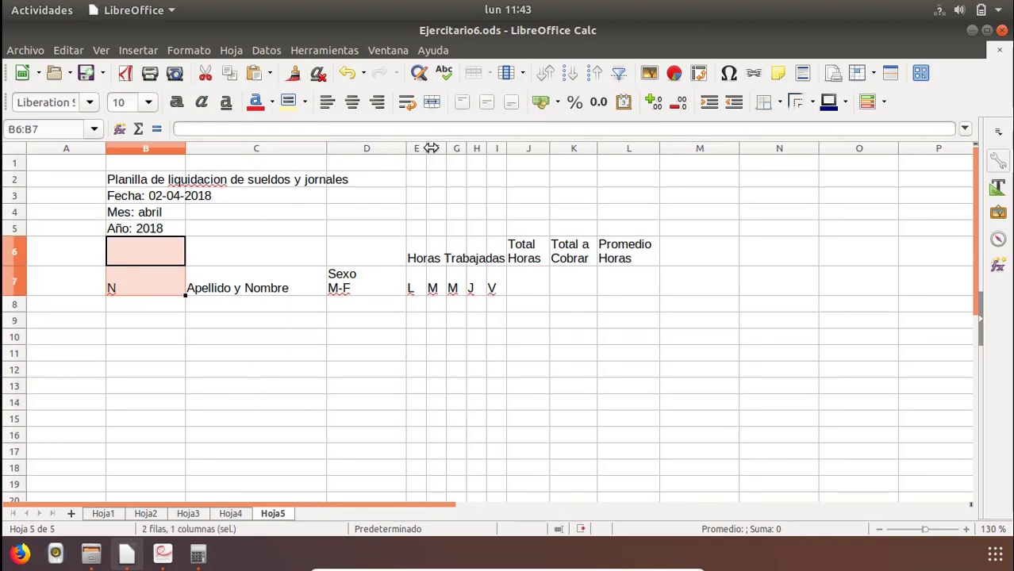
{"action": "left_click", "coordinate": [432, 101]}
{"action": "key", "text": "alt+Tab"}
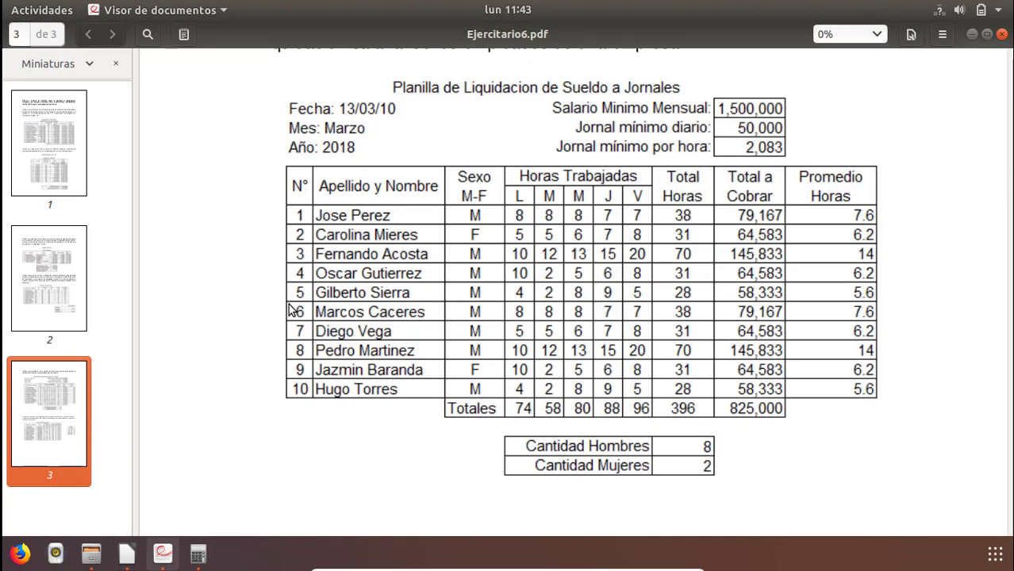
{"action": "key", "text": "alt+Tab"}
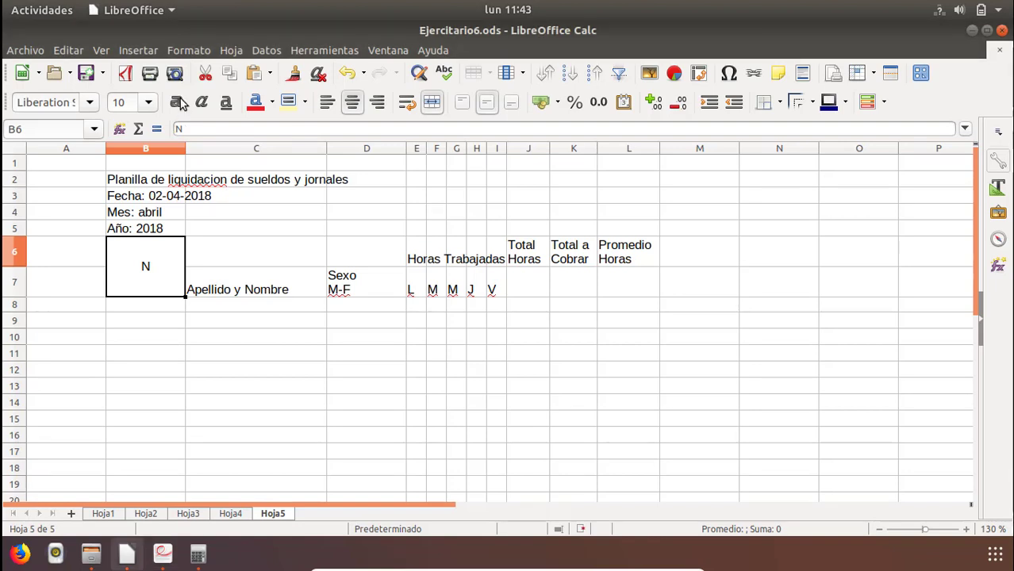
{"action": "left_click_drag", "start_coordinate": [185, 152], "coordinate": [128, 159]}
Number the employee rows from 1 to 10 in B8:B17 by filling the series down.
{"action": "left_click", "coordinate": [123, 311]}
{"action": "key", "text": "alt+Tab"}
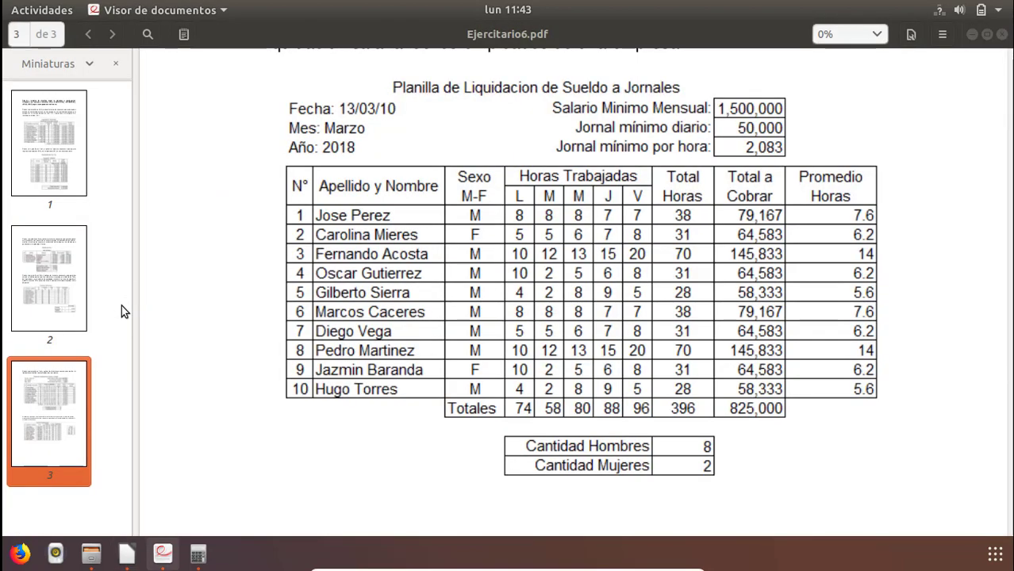
{"action": "key", "text": "alt+Tab"}
{"action": "type", "text": "1"}
{"action": "key", "text": "Return"}
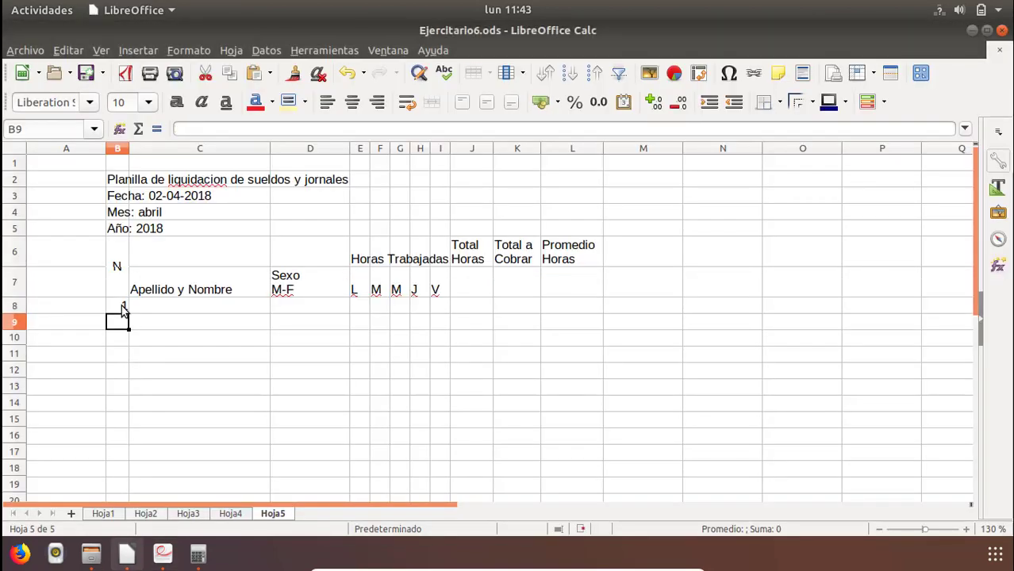
{"action": "type", "text": "2"}
{"action": "left_click", "coordinate": [132, 310]}
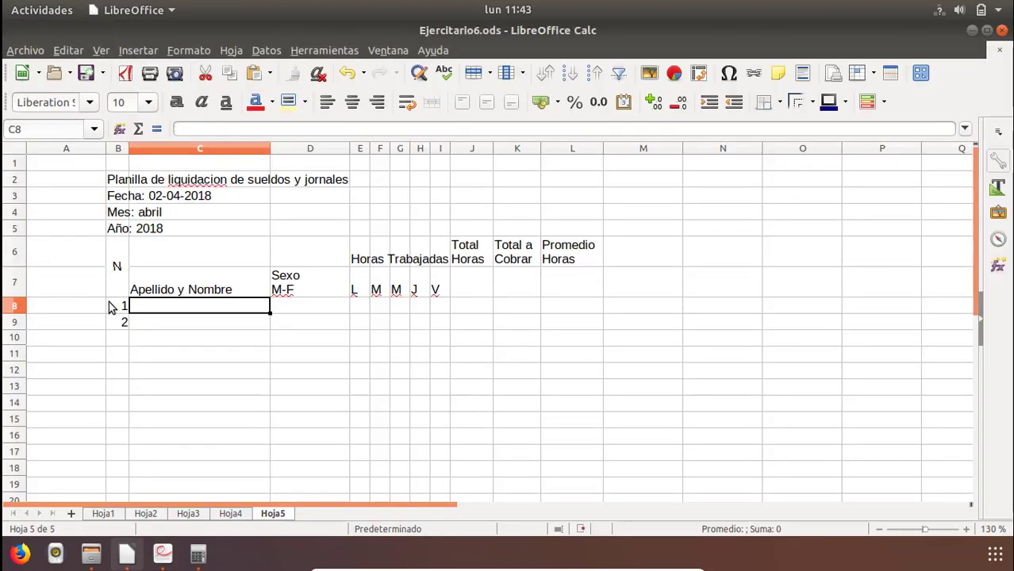
{"action": "left_click_drag", "start_coordinate": [117, 306], "coordinate": [120, 460]}
{"action": "left_click", "coordinate": [117, 326]}
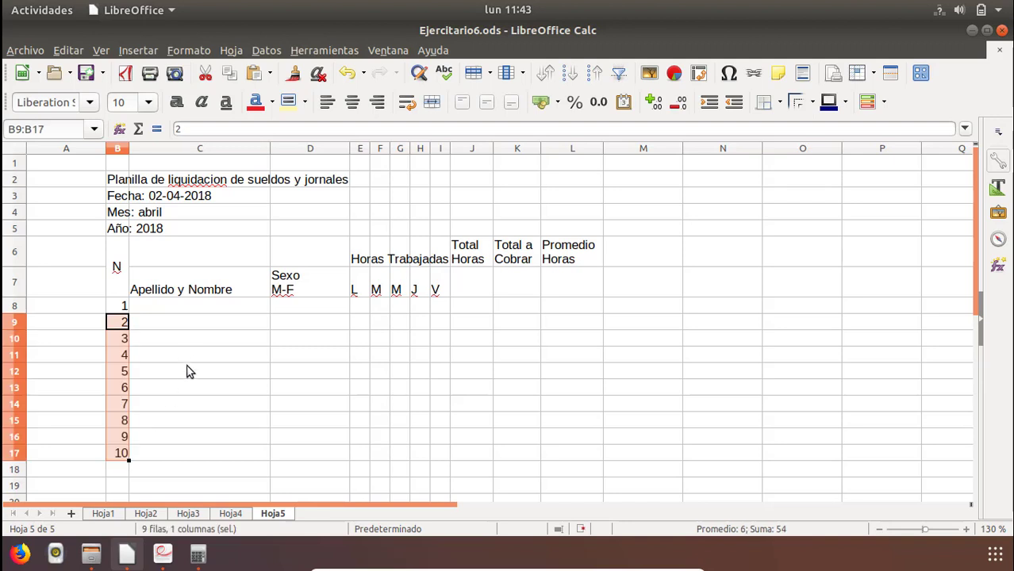
Merge and center the heading cells C6:C7 ("Apellido y Nombre") and D6:D7 ("Sexo M-F"), moving their contents into the merged cells.
{"action": "left_click", "coordinate": [181, 344]}
{"action": "left_click", "coordinate": [192, 311]}
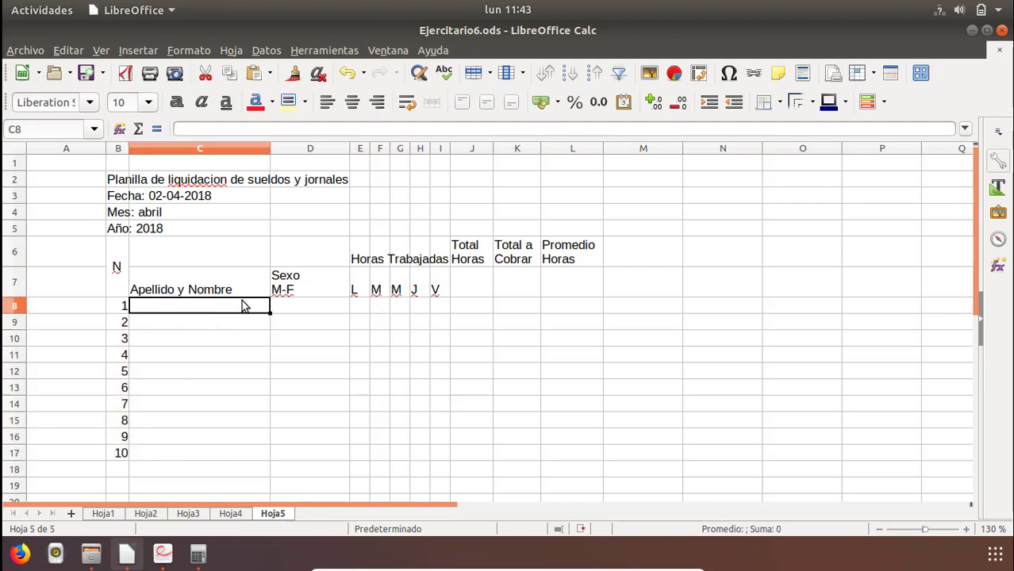
{"action": "left_click_drag", "start_coordinate": [163, 254], "coordinate": [166, 286]}
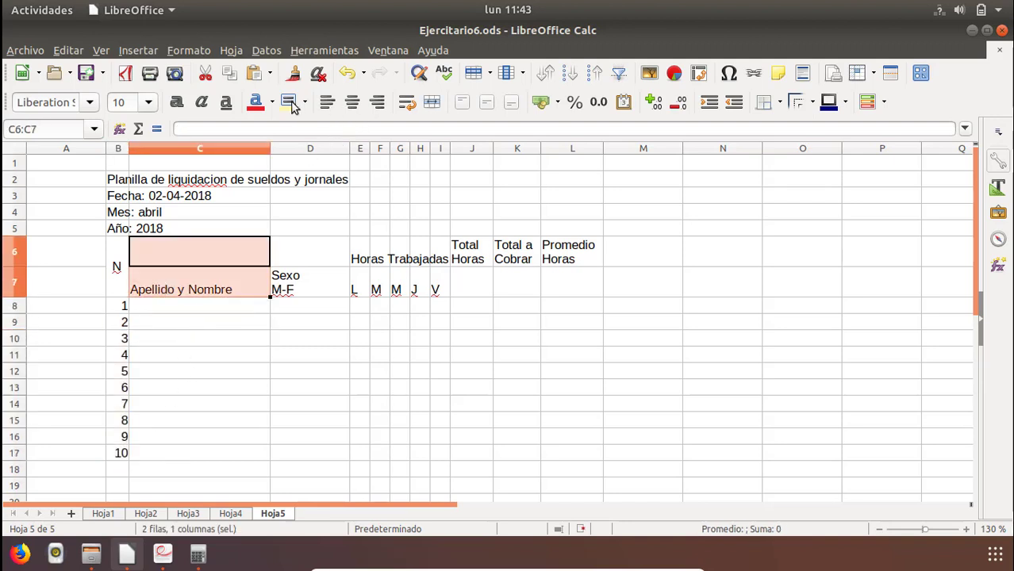
{"action": "left_click", "coordinate": [432, 101]}
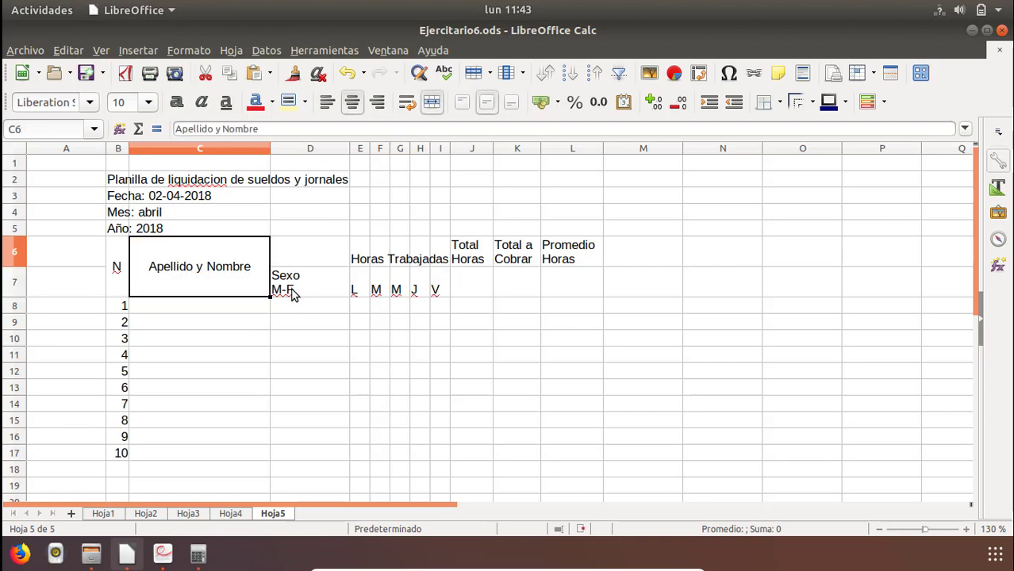
{"action": "left_click_drag", "start_coordinate": [289, 262], "coordinate": [290, 290]}
{"action": "left_click", "coordinate": [431, 101]}
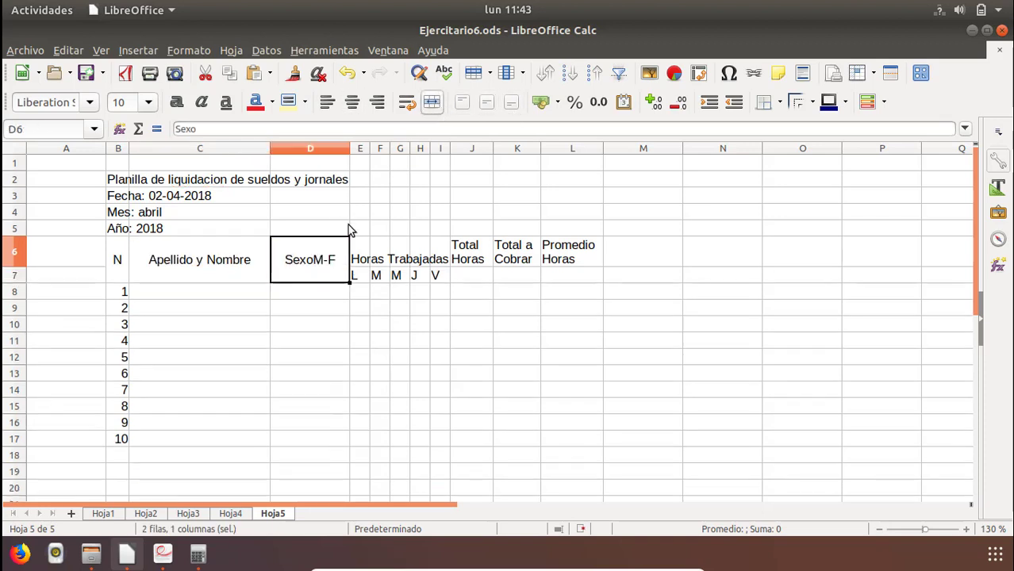
Merge and center J6:J7, K6:K7 and L6:L7 for the headings "Total Horas", "Total a Cobrar" and "Promedio Horas".
{"action": "left_click_drag", "start_coordinate": [476, 255], "coordinate": [522, 281]}
{"action": "left_click", "coordinate": [431, 102]}
{"action": "left_click", "coordinate": [432, 101]}
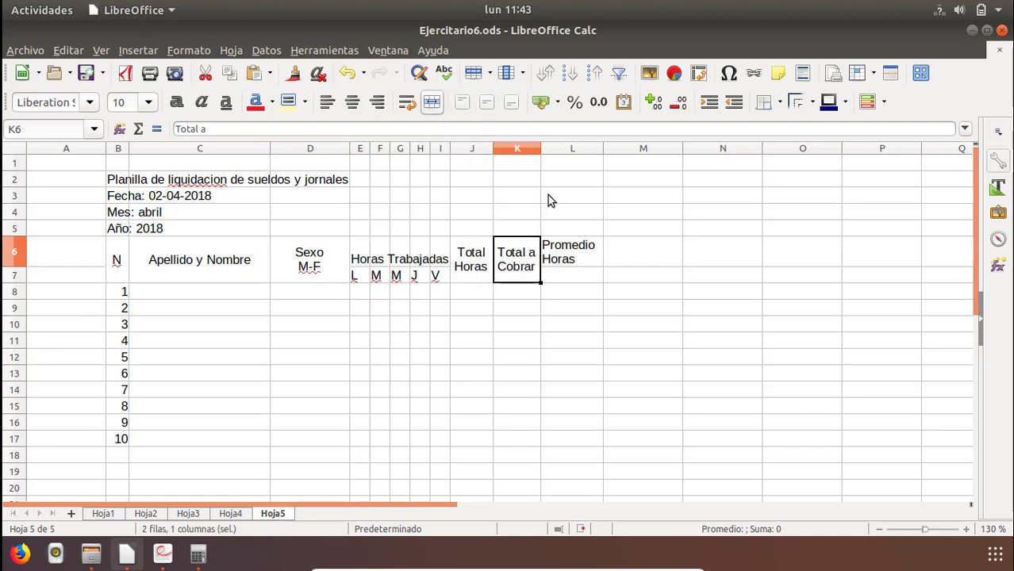
{"action": "left_click", "coordinate": [575, 249]}
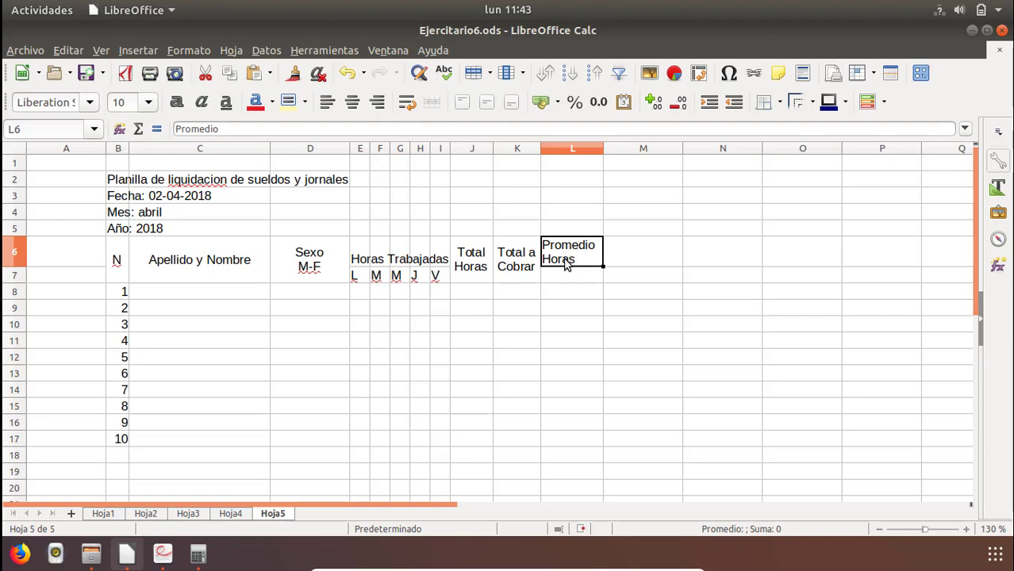
{"action": "left_click_drag", "start_coordinate": [567, 265], "coordinate": [566, 281]}
{"action": "left_click", "coordinate": [431, 101]}
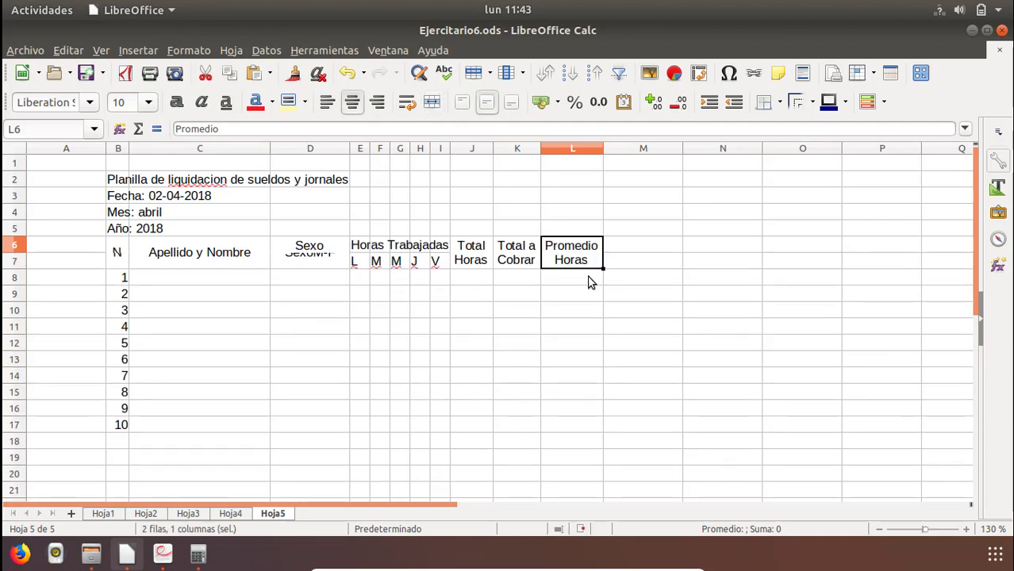
{"action": "left_click", "coordinate": [572, 326]}
Center the table headings in B6:L7 both vertically and horizontally.
{"action": "left_click", "coordinate": [314, 253]}
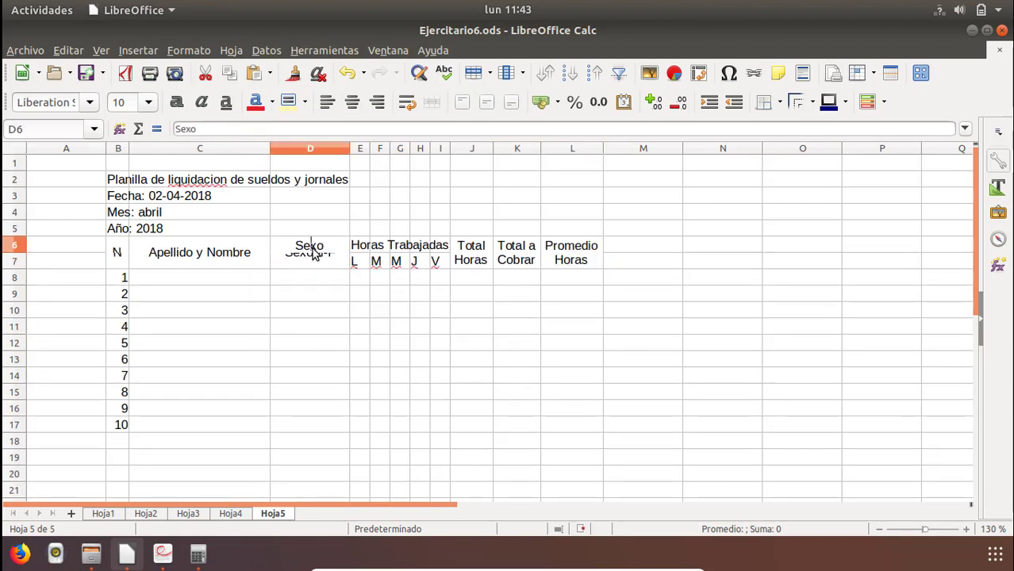
{"action": "left_click", "coordinate": [307, 298]}
{"action": "double_click", "coordinate": [115, 254]}
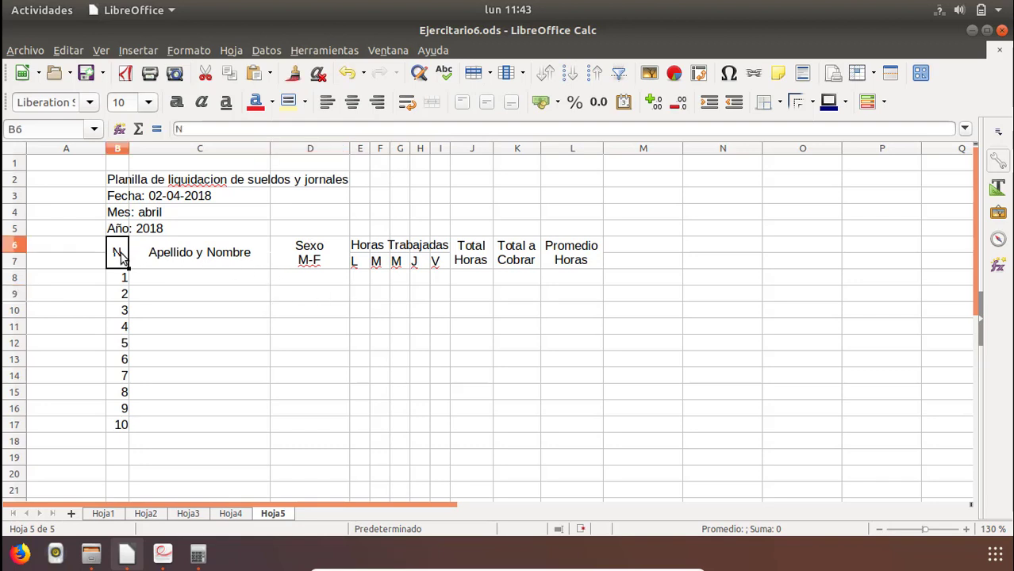
{"action": "left_click", "coordinate": [226, 306]}
{"action": "left_click_drag", "start_coordinate": [119, 254], "coordinate": [575, 254]}
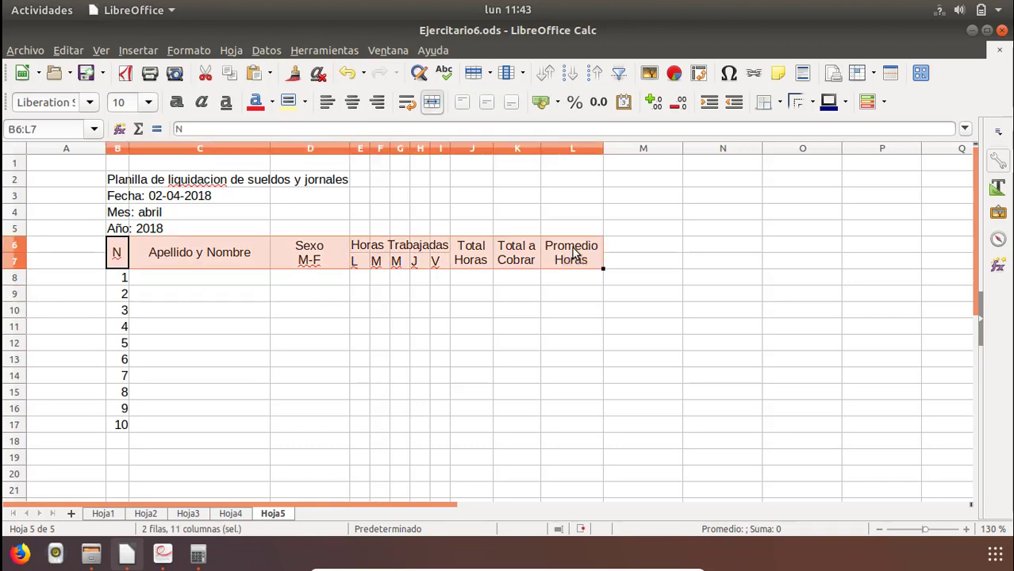
{"action": "left_click", "coordinate": [485, 108]}
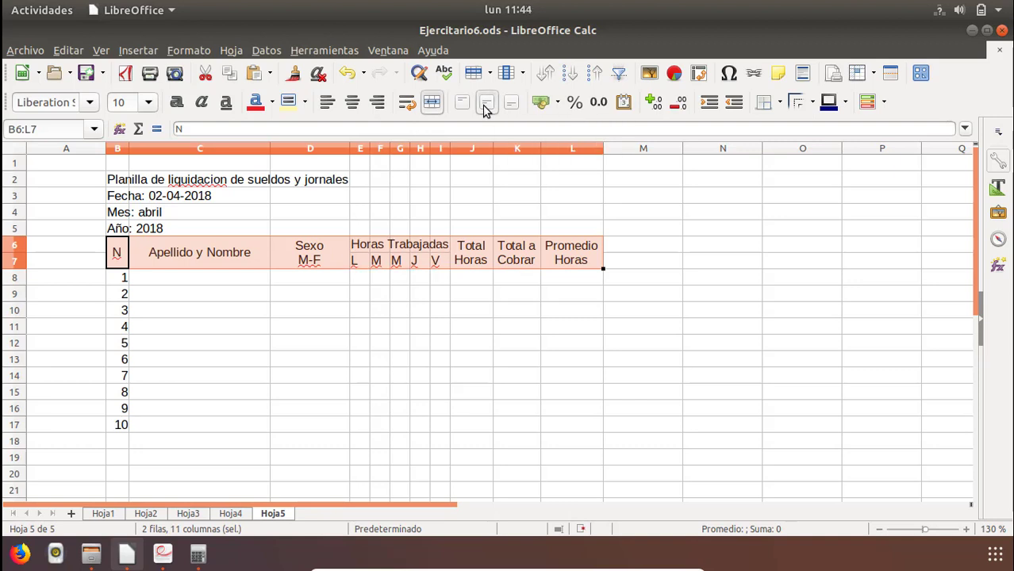
{"action": "left_click", "coordinate": [354, 104]}
Merge and center E6:I6 so the heading "Horas Trabajadas" spans the five weekday columns.
{"action": "left_click", "coordinate": [359, 246]}
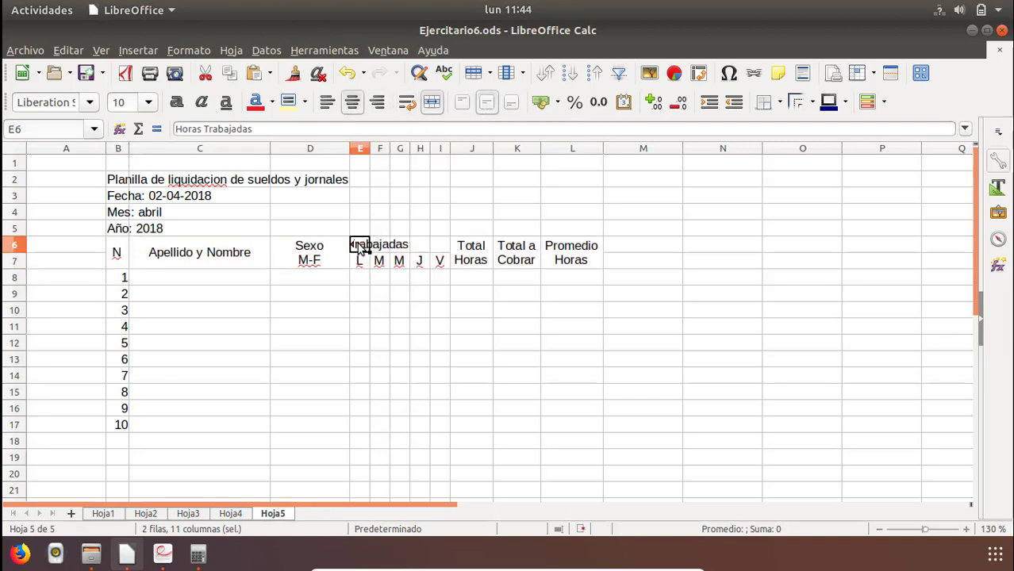
{"action": "left_click", "coordinate": [445, 248], "text": "shift"}
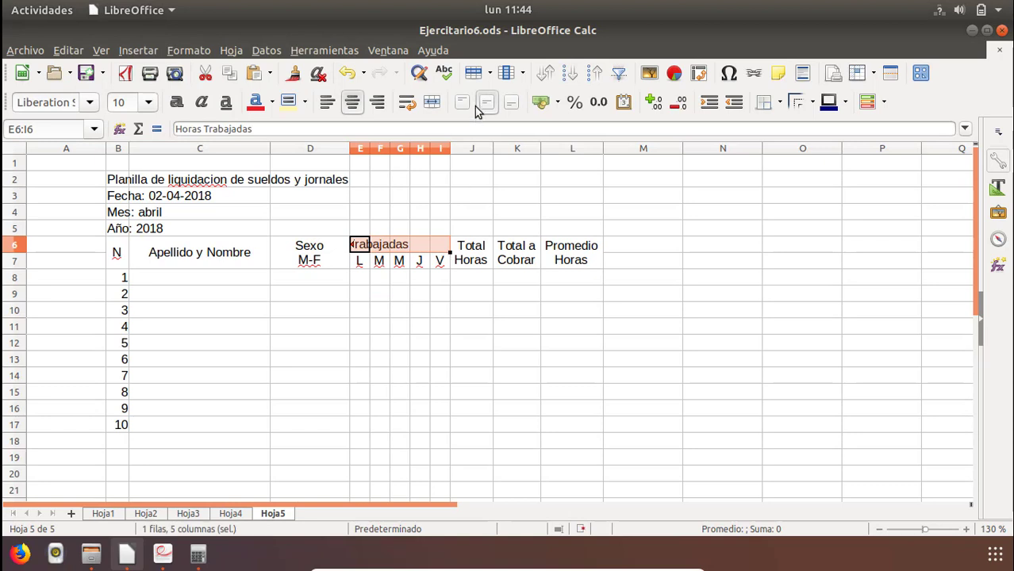
{"action": "left_click", "coordinate": [433, 103]}
{"action": "left_click", "coordinate": [402, 324]}
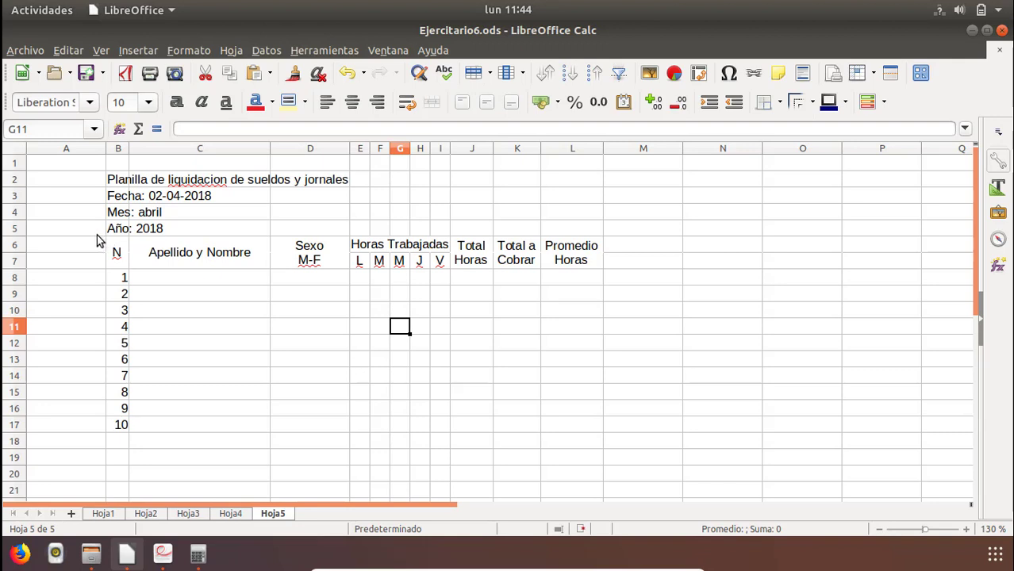
Make row 5 taller and align "Año: 2018" in B5 to the left and top of its cell.
{"action": "left_click_drag", "start_coordinate": [24, 236], "coordinate": [23, 256]}
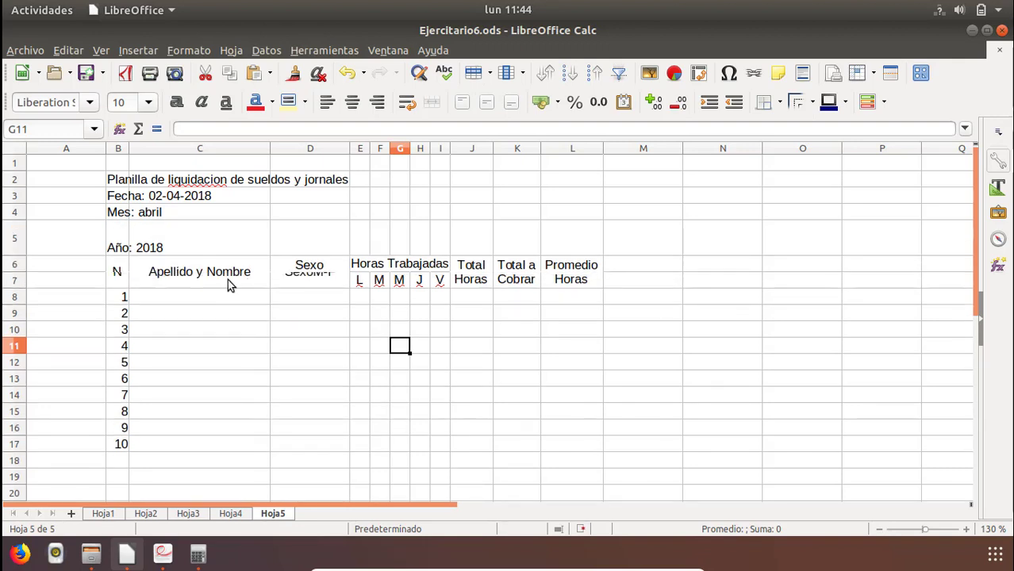
{"action": "left_click", "coordinate": [123, 248]}
{"action": "left_click", "coordinate": [352, 101]}
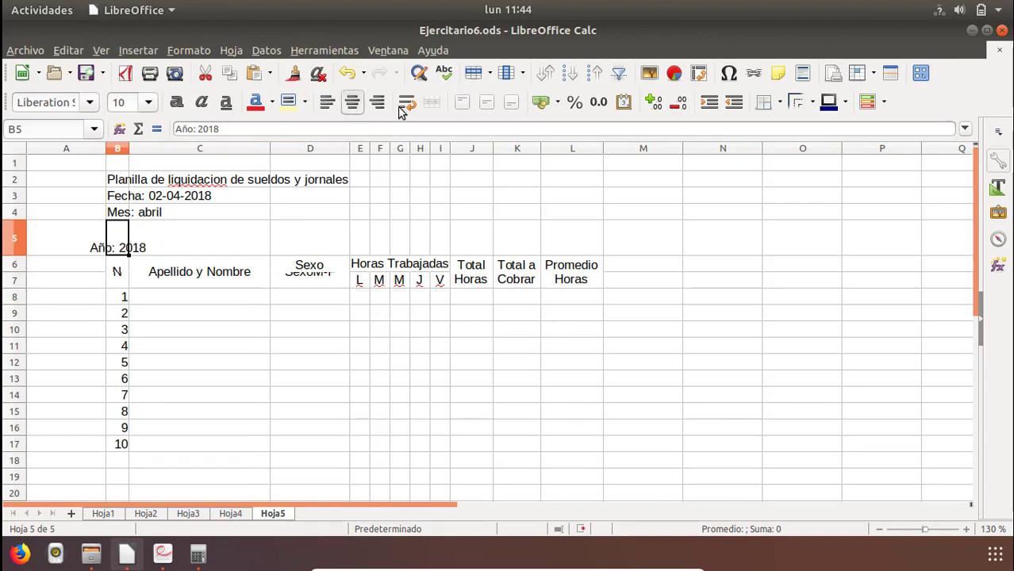
{"action": "left_click", "coordinate": [327, 102]}
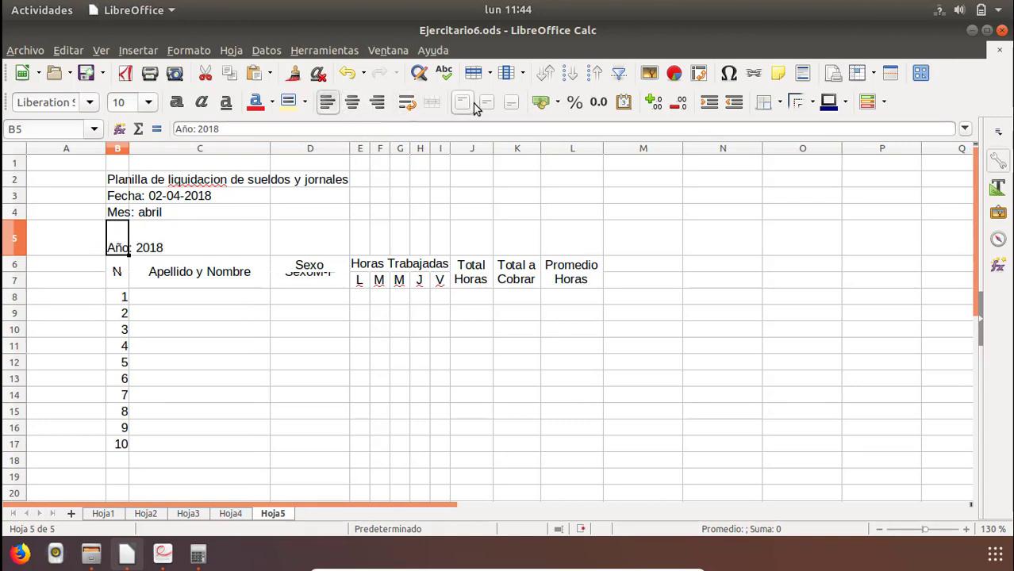
{"action": "left_click", "coordinate": [486, 103]}
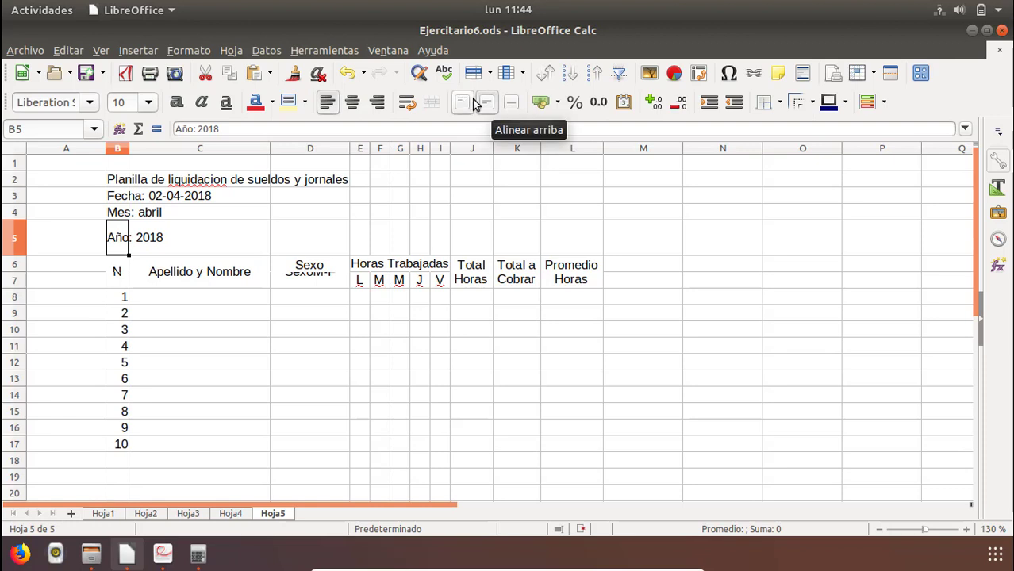
{"action": "left_click", "coordinate": [463, 103]}
{"action": "left_click", "coordinate": [156, 346]}
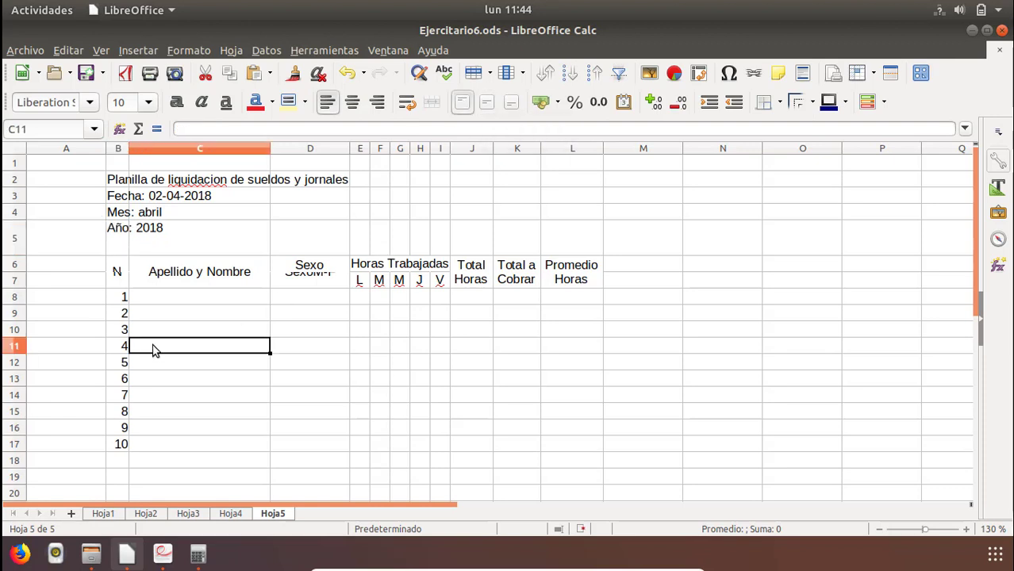
{"action": "left_click", "coordinate": [117, 241]}
{"action": "left_click_drag", "start_coordinate": [128, 278], "coordinate": [542, 445]}
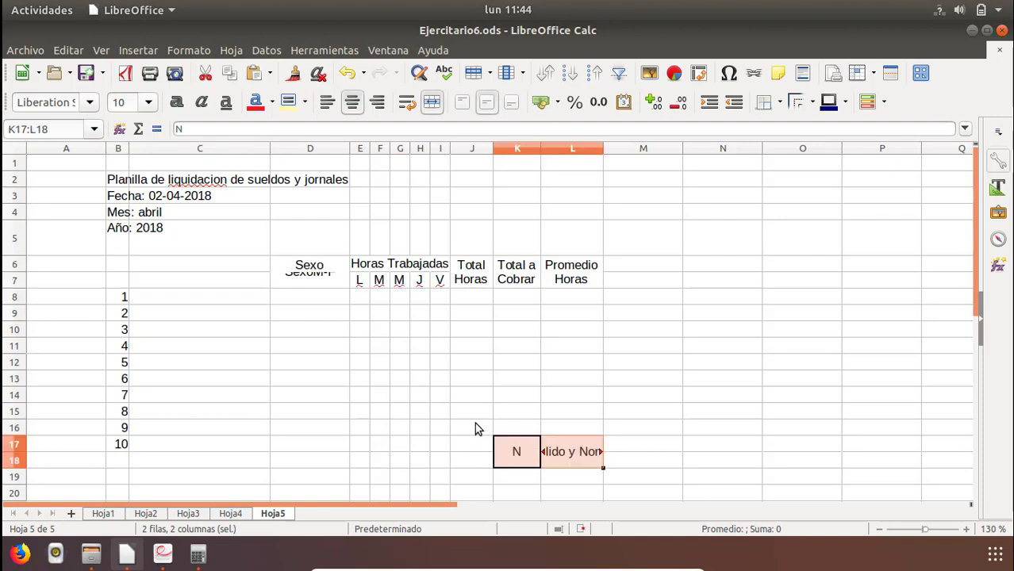
{"action": "key", "text": "ctrl+z"}
Apply outer and inner borders to the whole table range B6:L17.
{"action": "left_click_drag", "start_coordinate": [118, 272], "coordinate": [430, 414]}
{"action": "left_click_drag", "start_coordinate": [538, 446], "coordinate": [574, 446]}
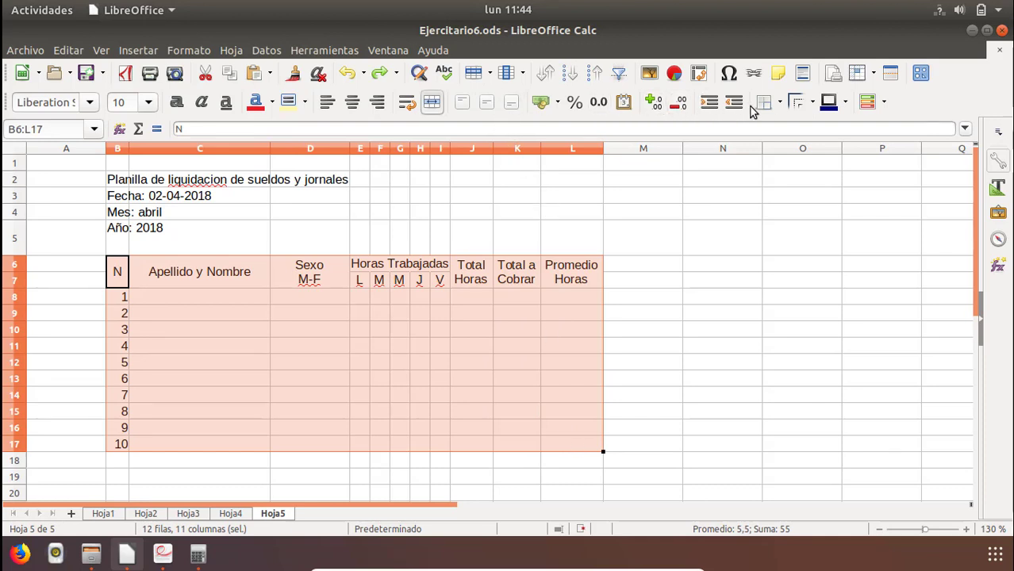
{"action": "left_click", "coordinate": [766, 108]}
{"action": "left_click", "coordinate": [820, 182]}
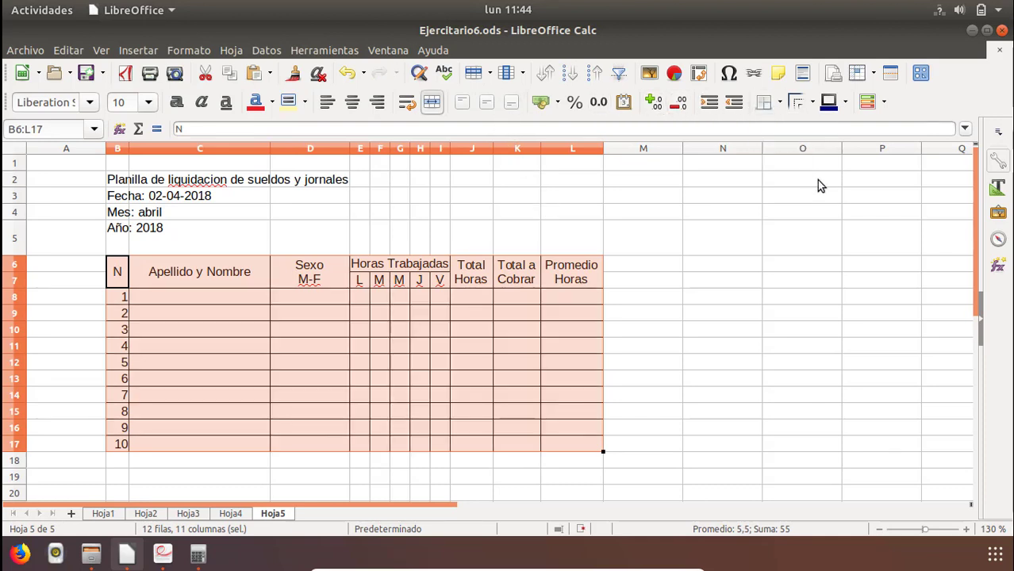
{"action": "left_click", "coordinate": [210, 308]}
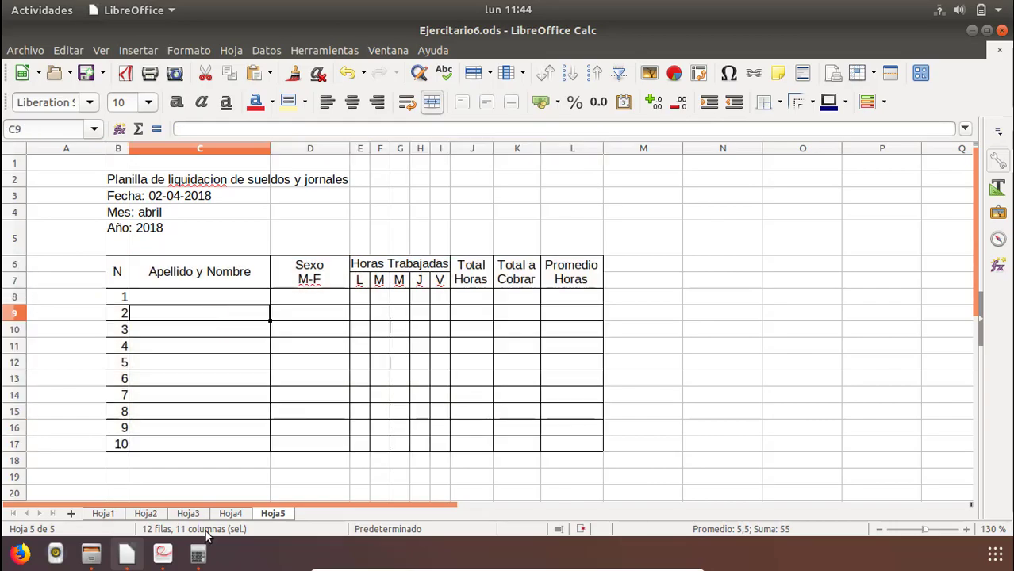
Copy the ten employee names from C5:C14 on Hoja1 and paste them into C8:C17 on Hoja5.
{"action": "left_click", "coordinate": [187, 514]}
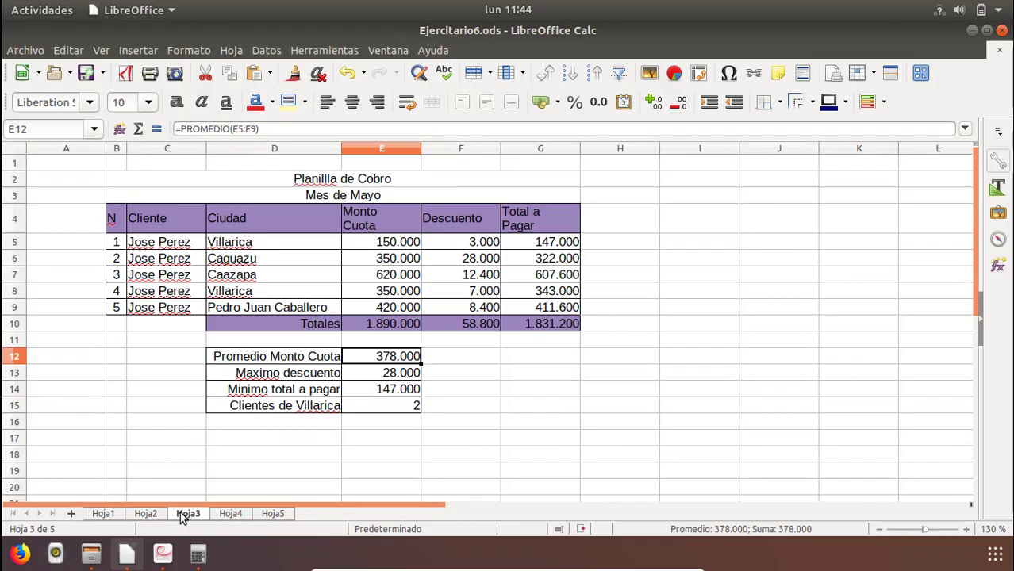
{"action": "left_click", "coordinate": [156, 513]}
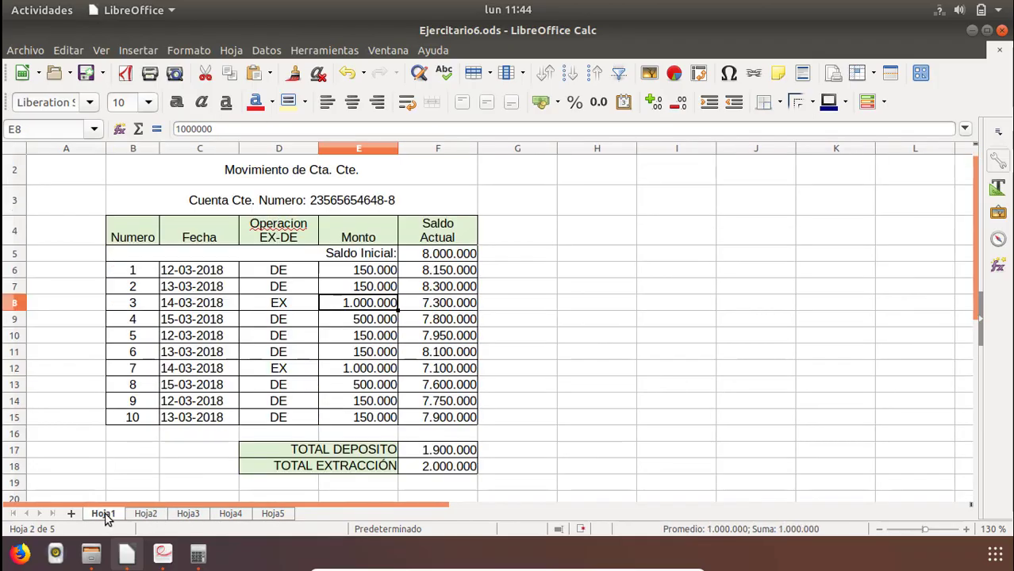
{"action": "left_click", "coordinate": [102, 515]}
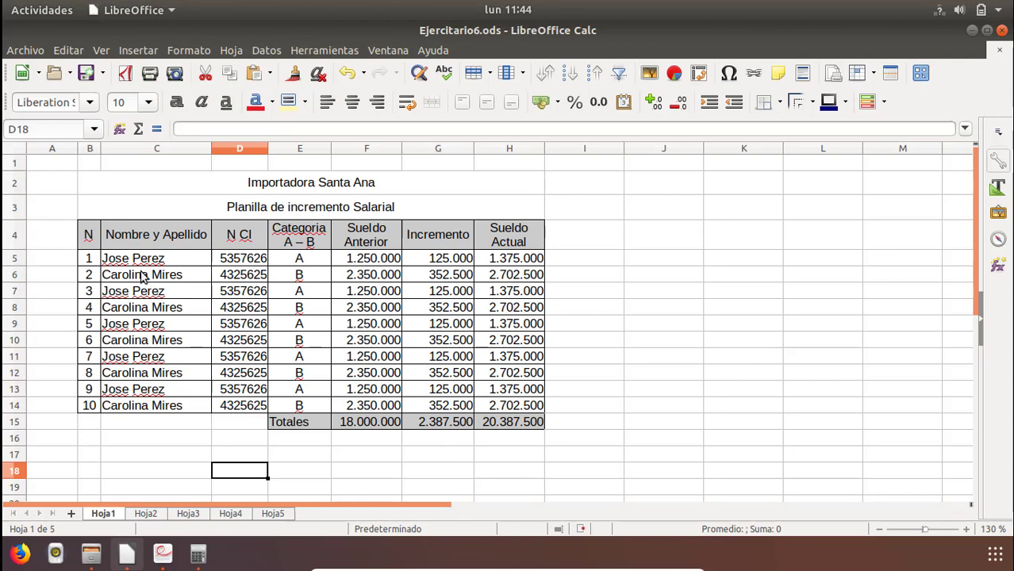
{"action": "left_click_drag", "start_coordinate": [132, 265], "coordinate": [131, 409]}
{"action": "right_click", "coordinate": [131, 410]}
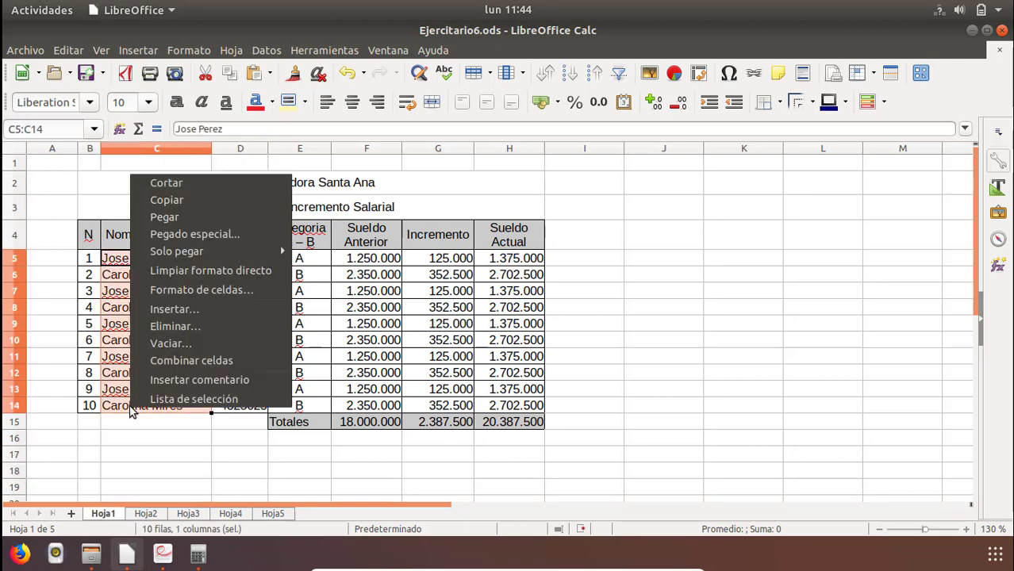
{"action": "left_click", "coordinate": [190, 202]}
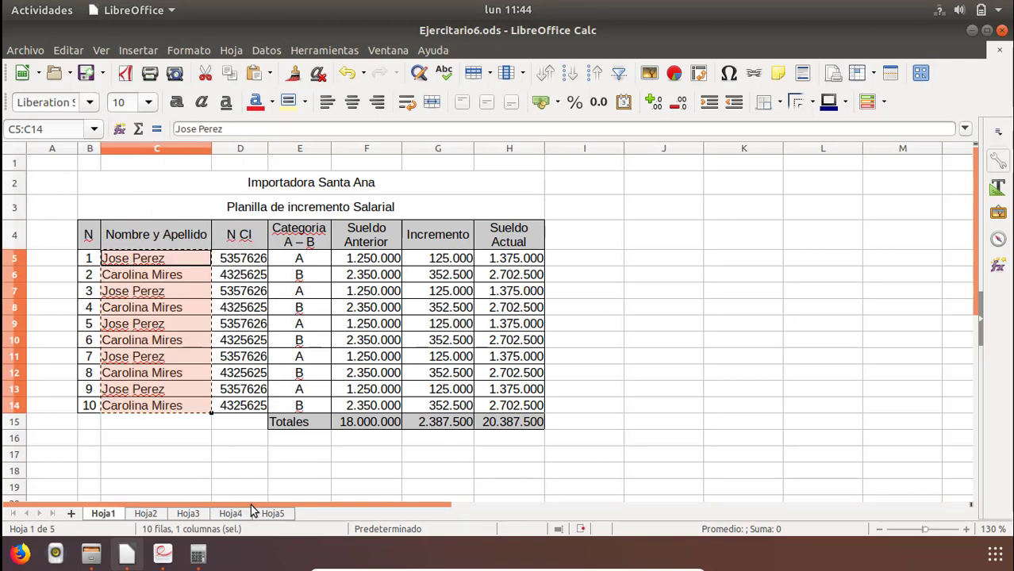
{"action": "left_click", "coordinate": [274, 512]}
{"action": "left_click_drag", "start_coordinate": [181, 298], "coordinate": [166, 446]}
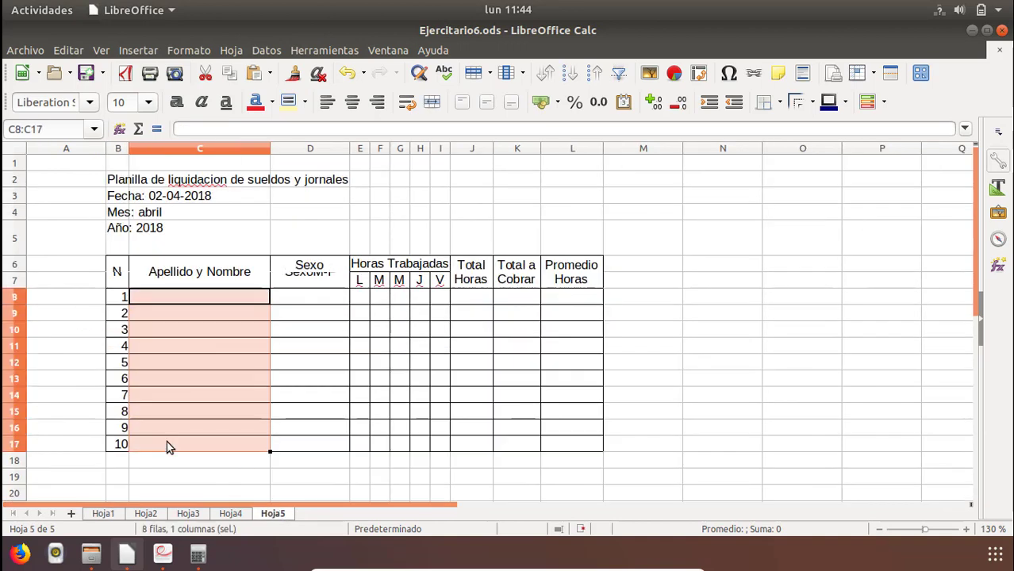
{"action": "right_click", "coordinate": [174, 351]}
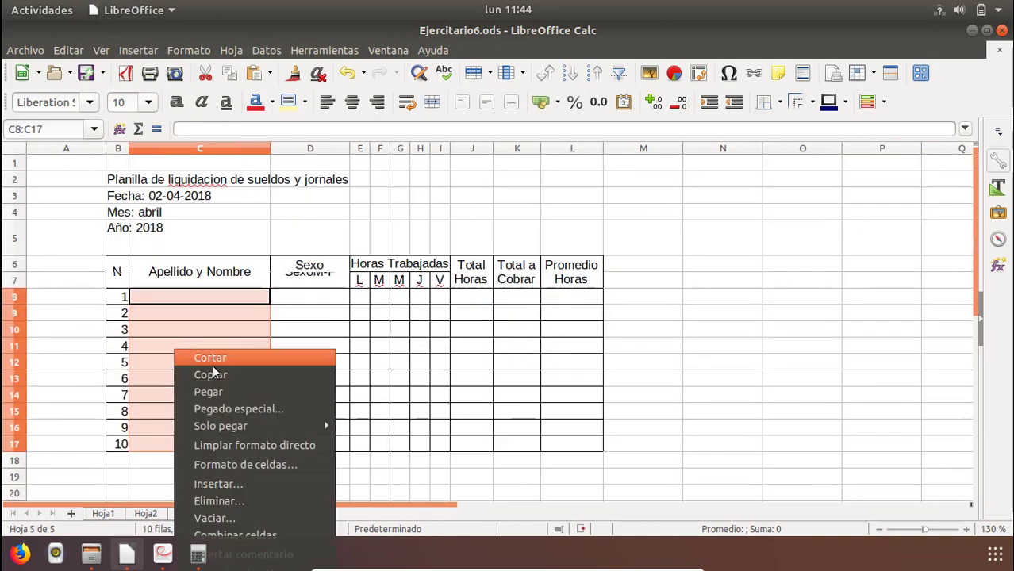
Enter M in D8 and F in D9, and repeat the alternating values down to D17.
{"action": "left_click", "coordinate": [308, 297]}
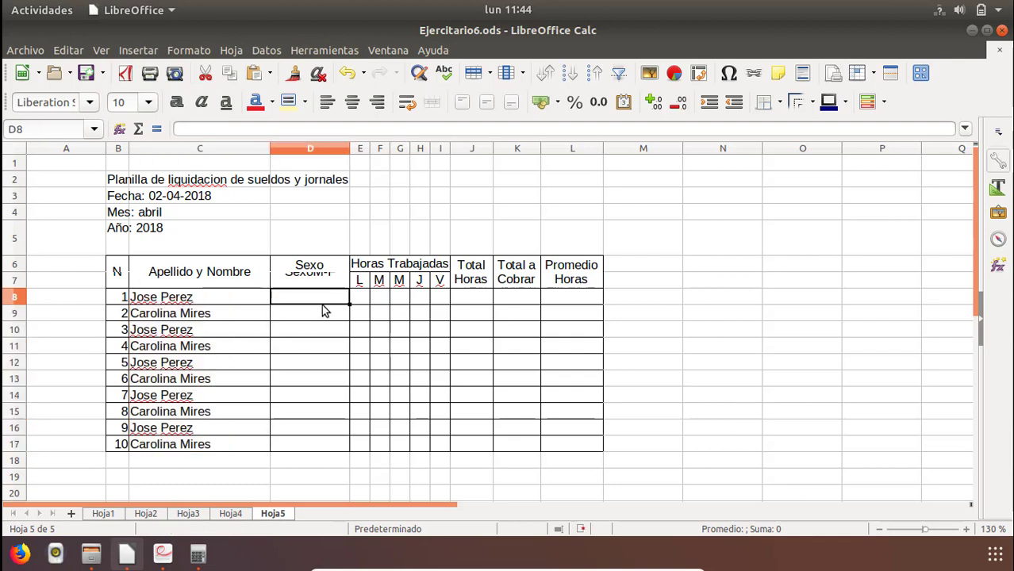
{"action": "type", "text": "M"}
{"action": "key", "text": "Return"}
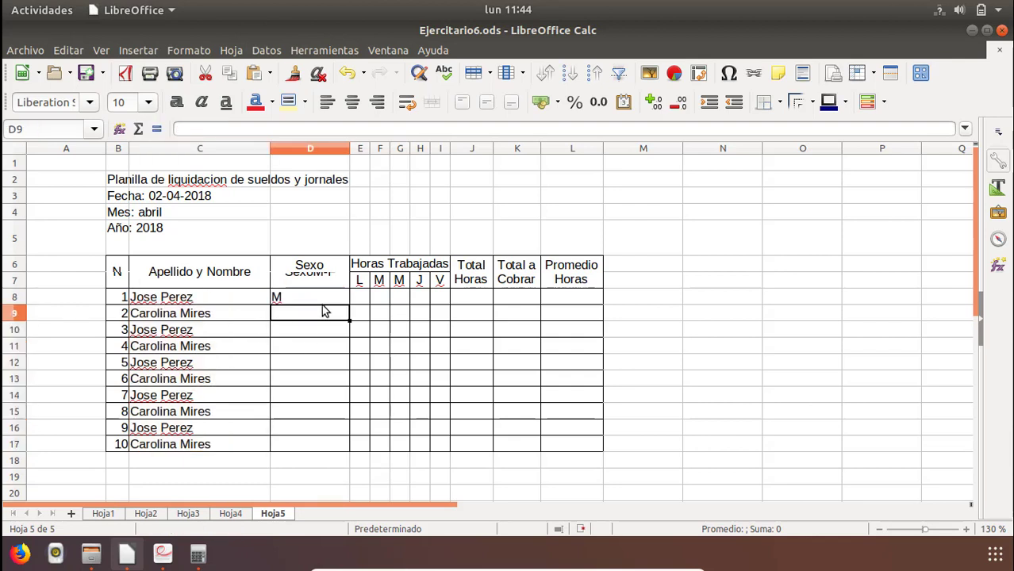
{"action": "type", "text": "F"}
{"action": "key", "text": "Return"}
{"action": "left_click_drag", "start_coordinate": [312, 302], "coordinate": [342, 448]}
{"action": "left_click", "coordinate": [287, 378]}
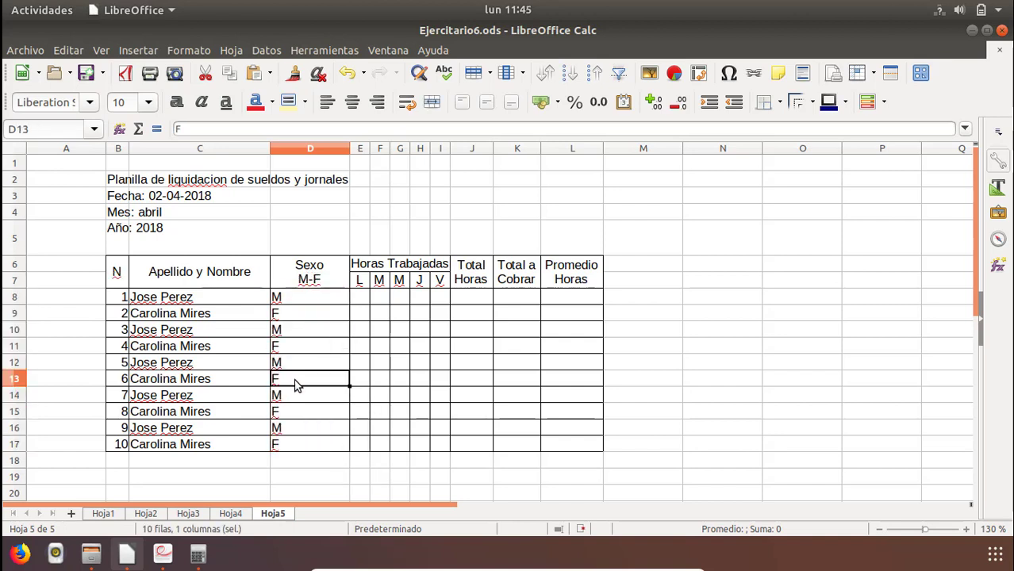
Replace the fifth employee's name in C12 with the name used in row 13, and set the sex in D12 to F.
{"action": "left_click", "coordinate": [188, 385]}
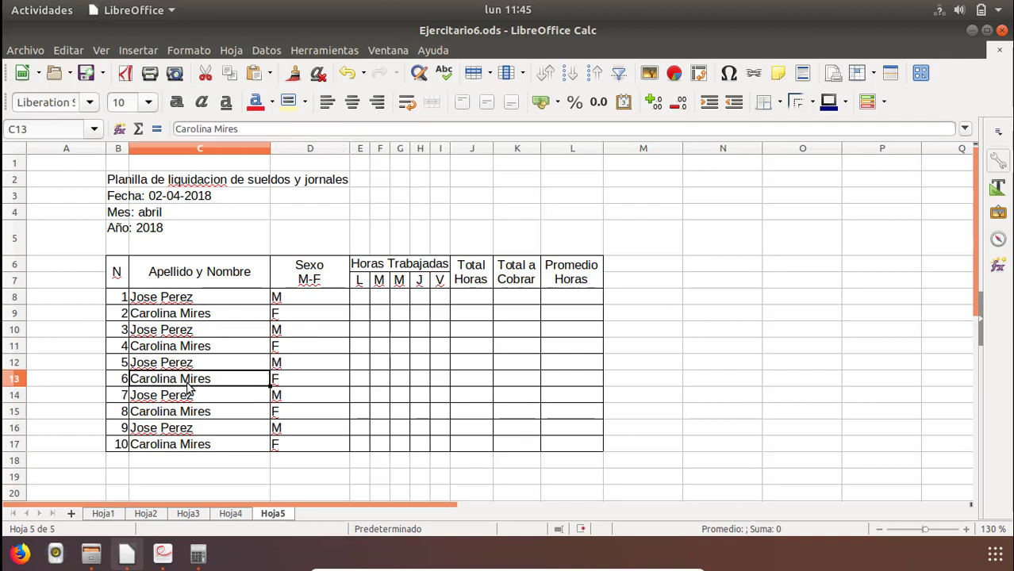
{"action": "key", "text": "Up"}
{"action": "type", "text": "v"}
{"action": "key", "text": "BackSpace"}
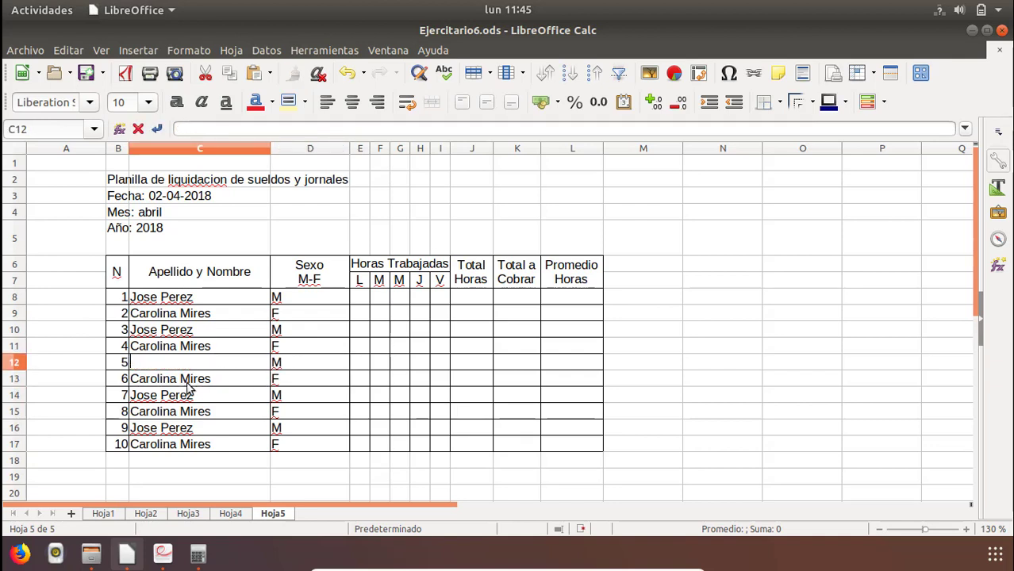
{"action": "key", "text": "Escape"}
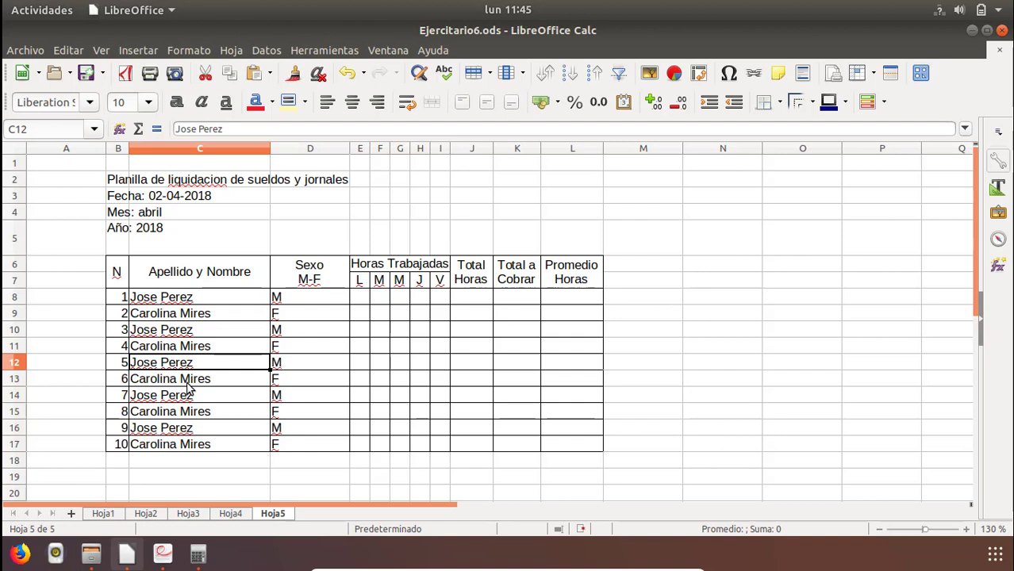
{"action": "type", "text": "Ca"}
{"action": "key", "text": "Return"}
{"action": "key", "text": "Right"}
{"action": "key", "text": "Up"}
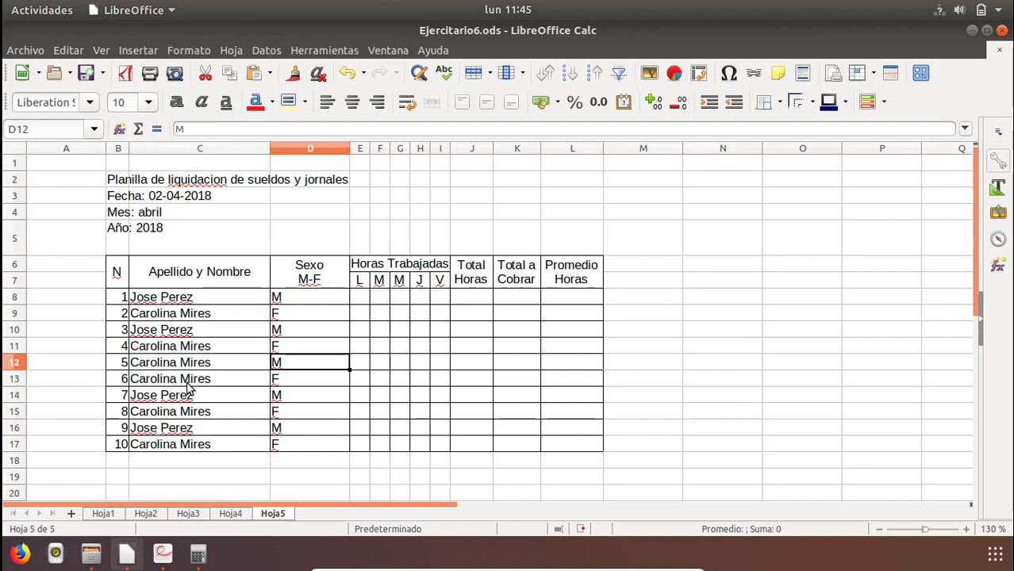
{"action": "type", "text": "F"}
{"action": "key", "text": "Return"}
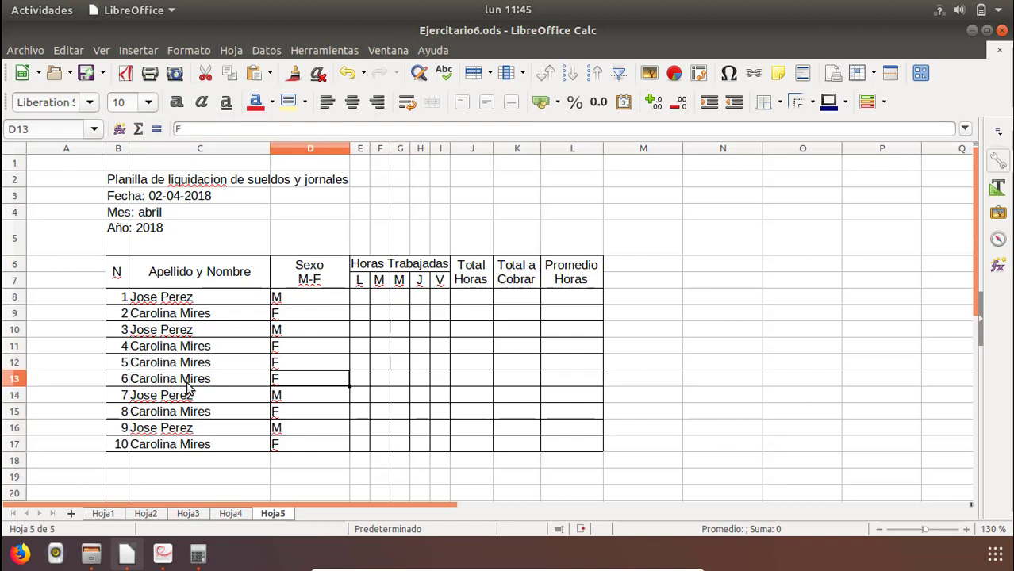
Centre the sex values in D8:D17 horizontally.
{"action": "left_click_drag", "start_coordinate": [290, 298], "coordinate": [290, 444]}
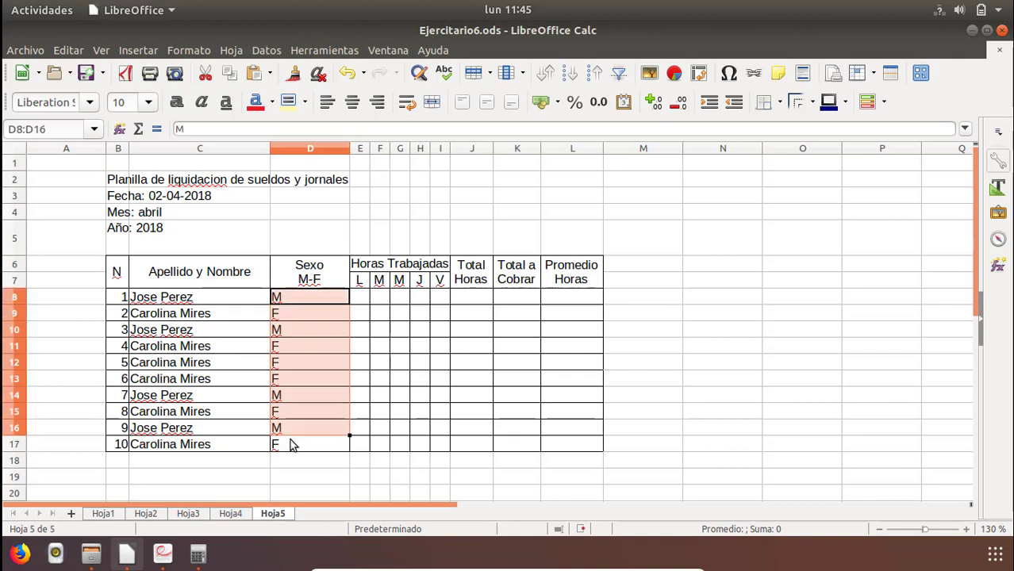
{"action": "left_click", "coordinate": [351, 101]}
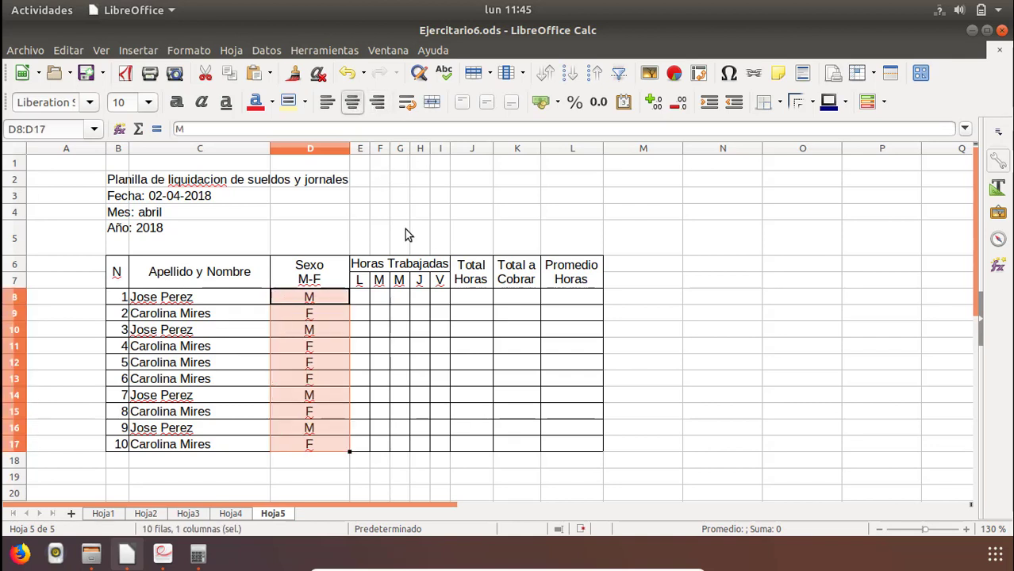
{"action": "left_click", "coordinate": [364, 368]}
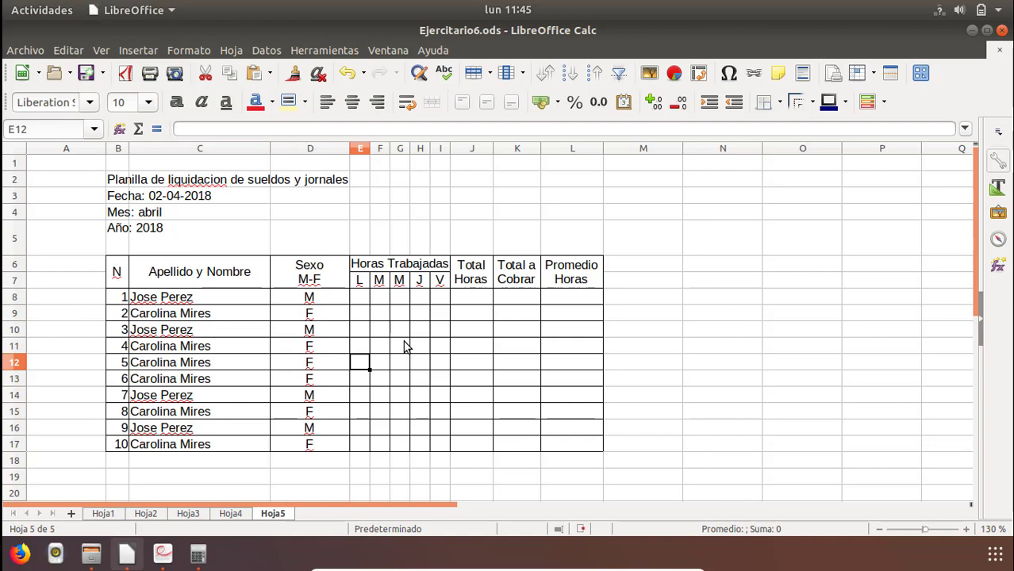
Check the hours table in Ejercitario6.pdf and enter the first employee's hours 8, 8, 8, 7 and 7 in E8:I8 on Hoja5.
{"action": "key", "text": "alt+Tab"}
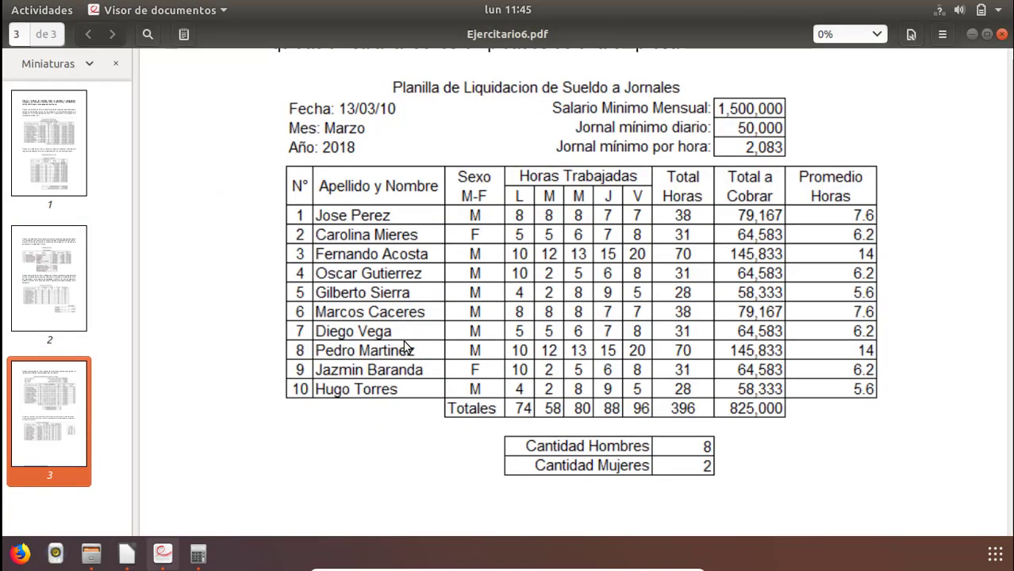
{"action": "key", "text": "alt+Tab"}
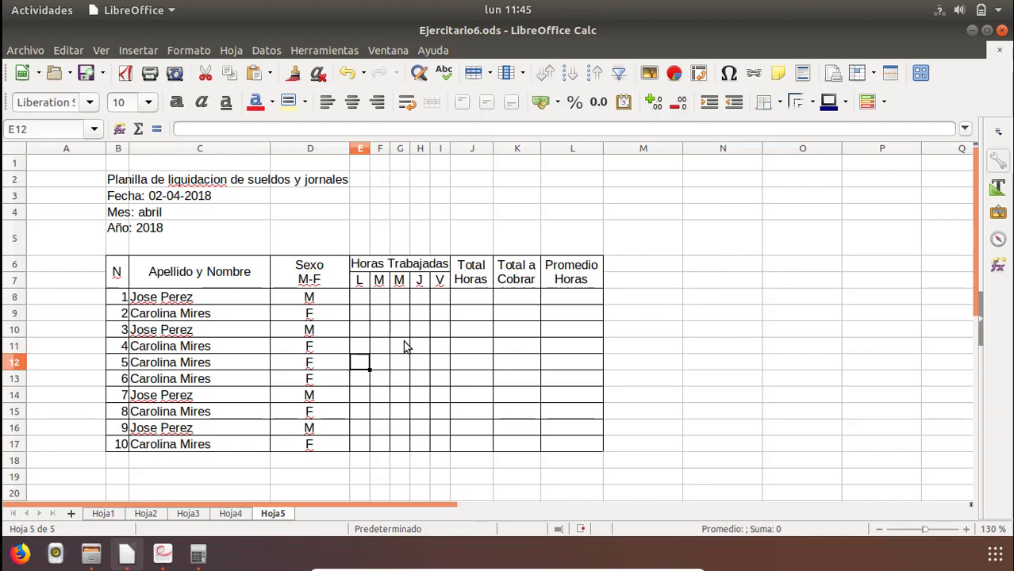
{"action": "key", "text": "Up"}
{"action": "key", "text": "Up"}
{"action": "key", "text": "Up"}
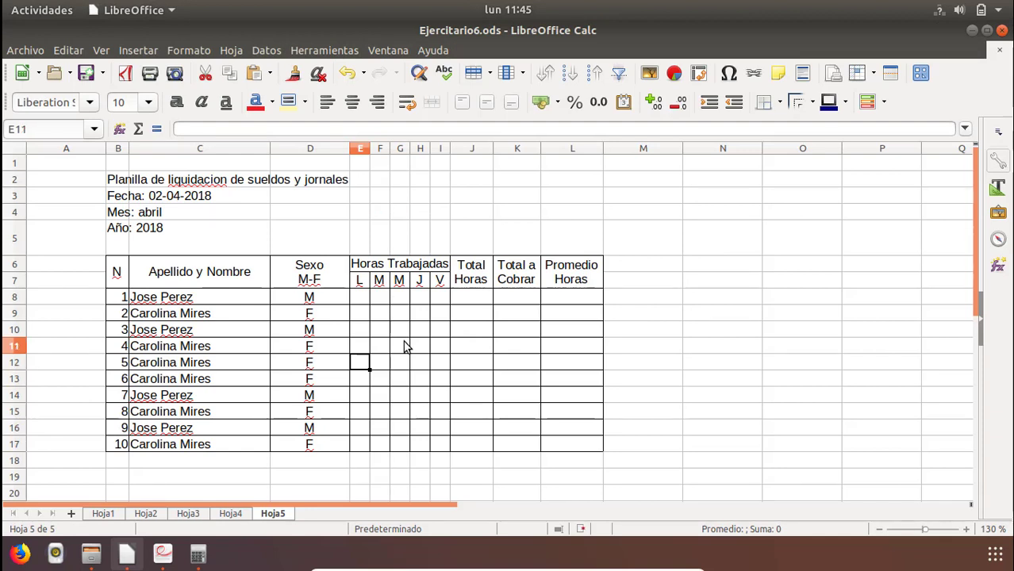
{"action": "key", "text": "Up"}
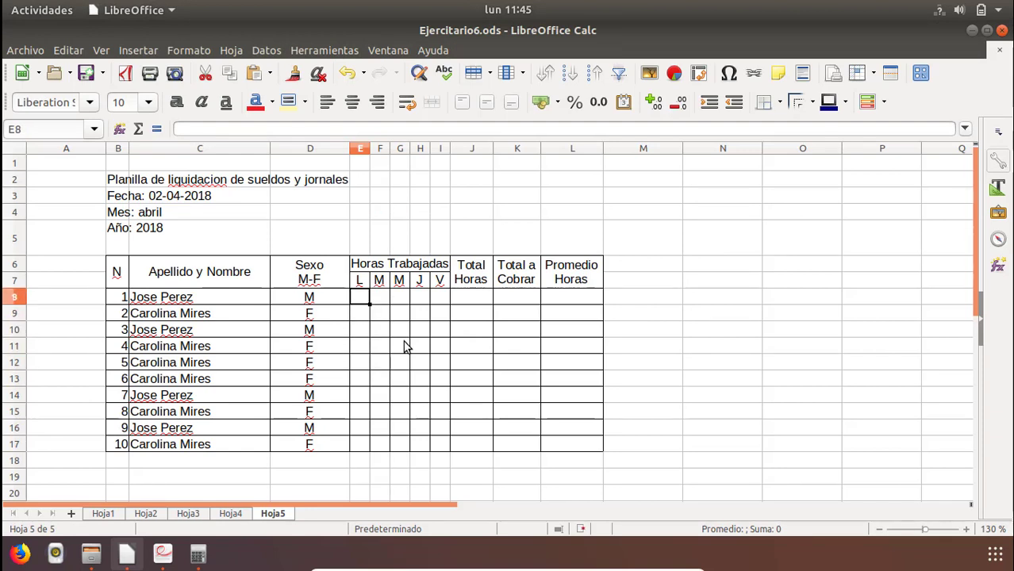
{"action": "type", "text": "8"}
{"action": "key", "text": "Tab"}
{"action": "type", "text": "8"}
{"action": "key", "text": "Tab"}
{"action": "type", "text": "8"}
{"action": "key", "text": "Tab"}
{"action": "type", "text": "7"}
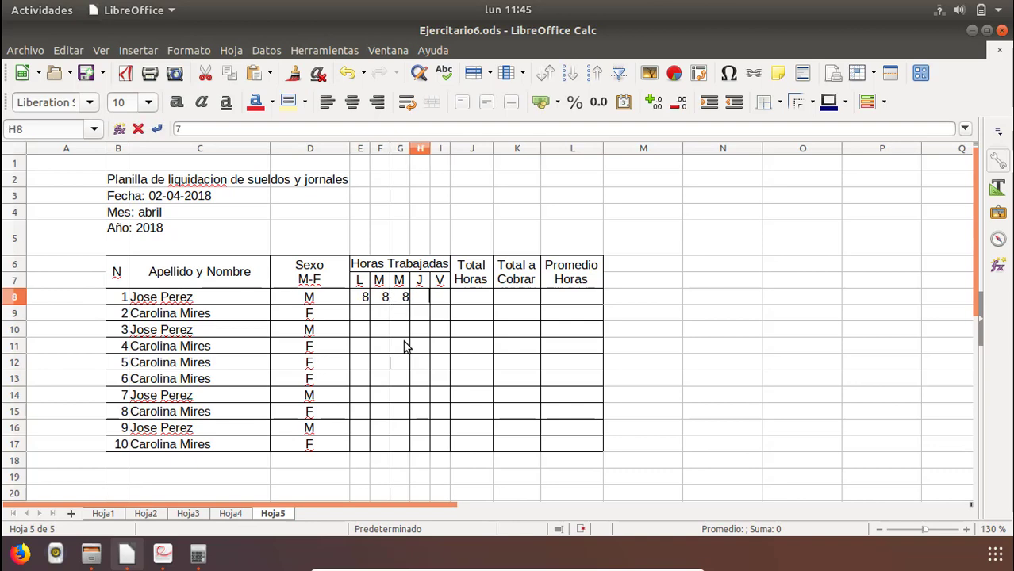
{"action": "key", "text": "Tab"}
{"action": "type", "text": "7"}
{"action": "key", "text": "Tab"}
{"action": "key", "text": "Down"}
Consult the PDF table and fill E9:I9 with the second employee's hours: 5, 5, 6, 7 and 8.
{"action": "key", "text": "alt+Tab"}
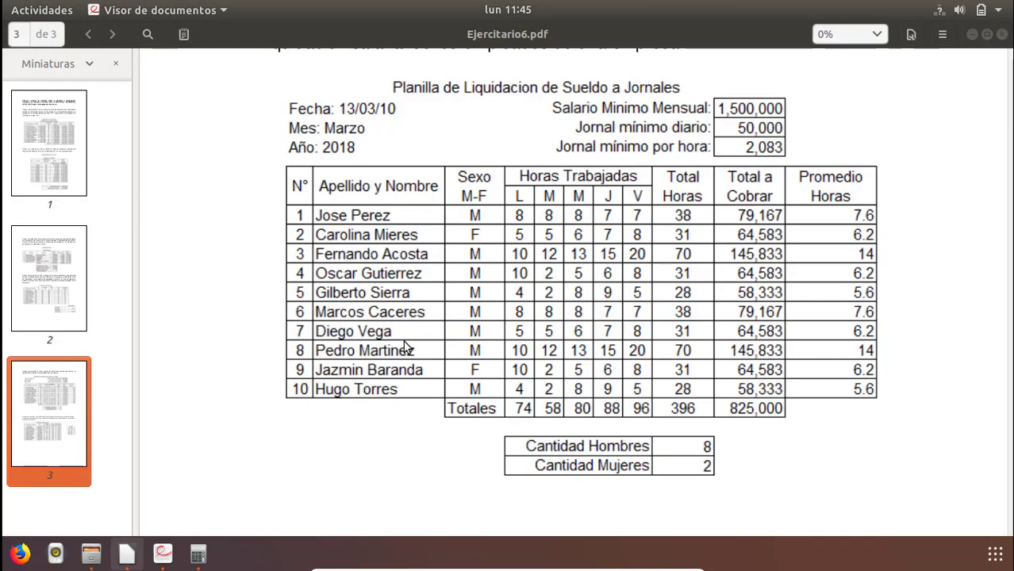
{"action": "key", "text": "alt+Tab"}
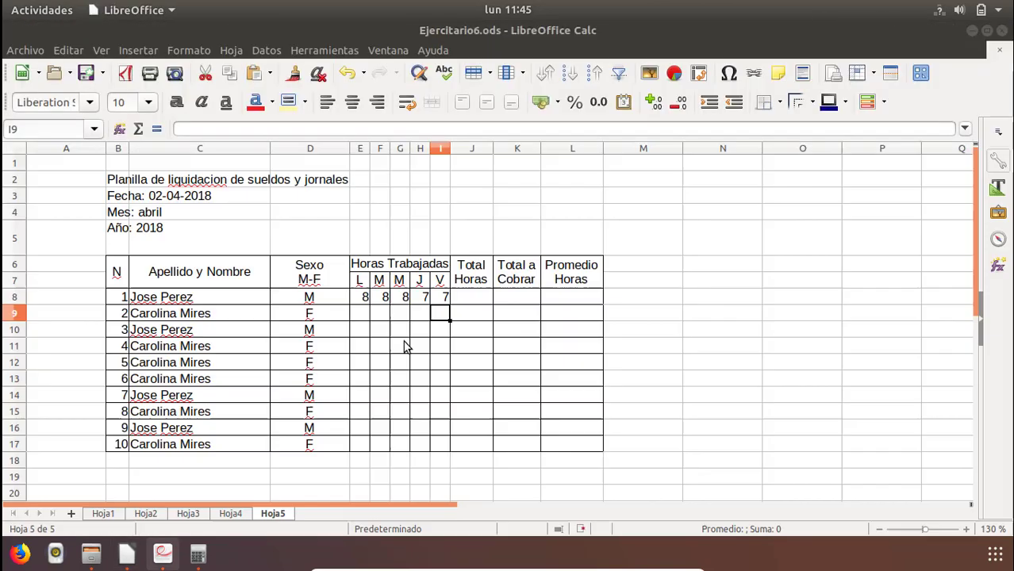
{"action": "key", "text": "Left"}
{"action": "key", "text": "Left"}
{"action": "key", "text": "Left"}
{"action": "key", "text": "Left"}
{"action": "type", "text": "5"}
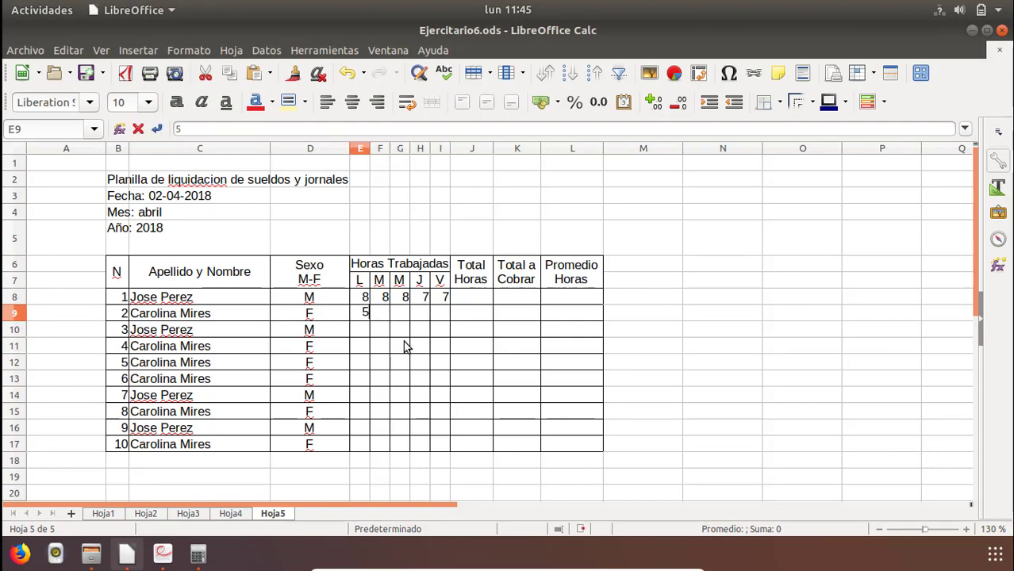
{"action": "key", "text": "Tab"}
{"action": "type", "text": "5"}
{"action": "key", "text": "Tab"}
{"action": "type", "text": "6"}
{"action": "key", "text": "Tab"}
{"action": "type", "text": "7"}
{"action": "key", "text": "Tab"}
{"action": "type", "text": "8"}
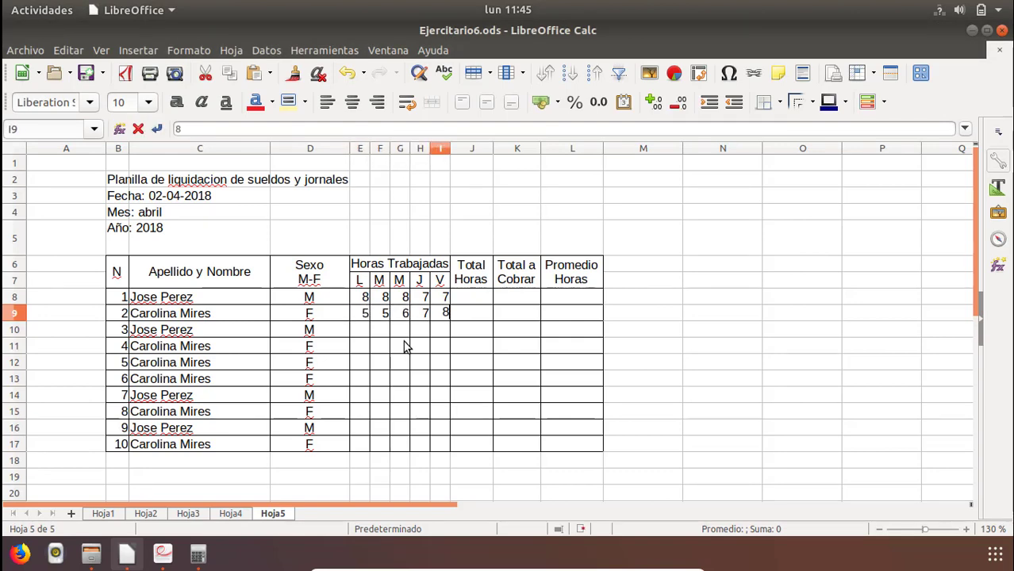
{"action": "key", "text": "Return"}
Consult the PDF table and fill E10:I10 with the third employee's hours: 10, 12, 13, 15 and 20.
{"action": "key", "text": "alt+Tab"}
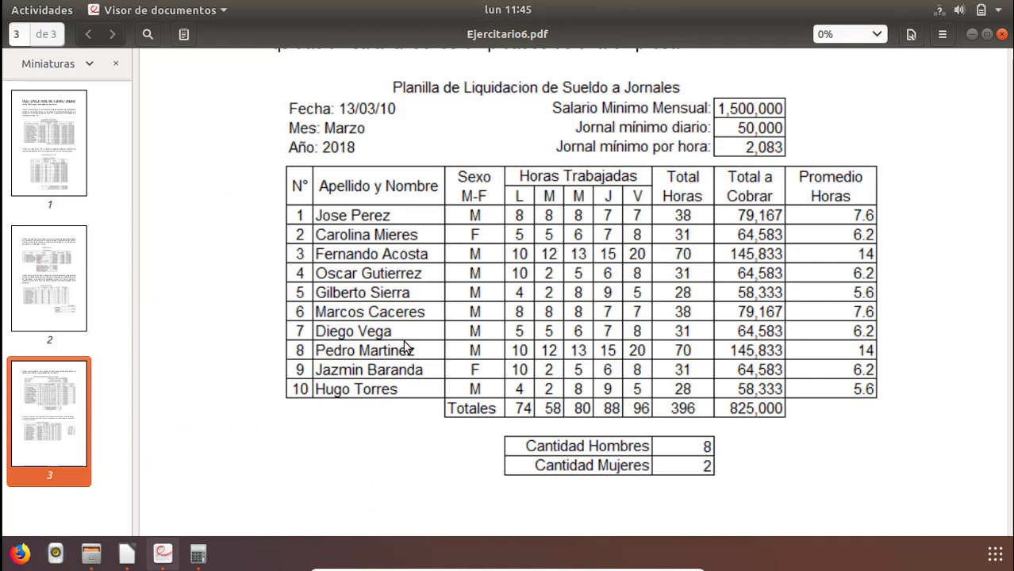
{"action": "key", "text": "alt+Tab"}
{"action": "key", "text": "Left"}
{"action": "key", "text": "Left"}
{"action": "key", "text": "Left"}
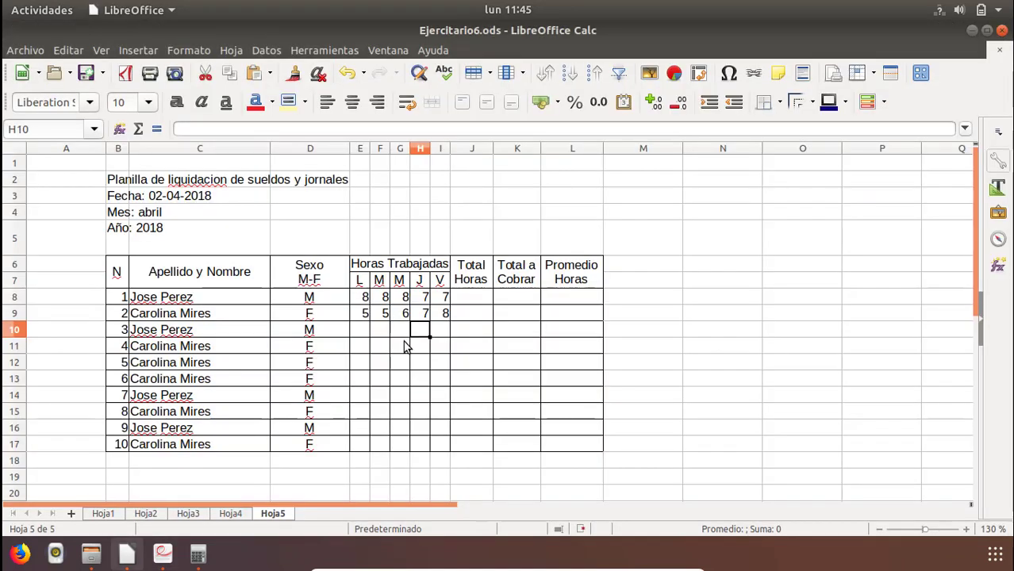
{"action": "key", "text": "Left"}
{"action": "type", "text": "10"}
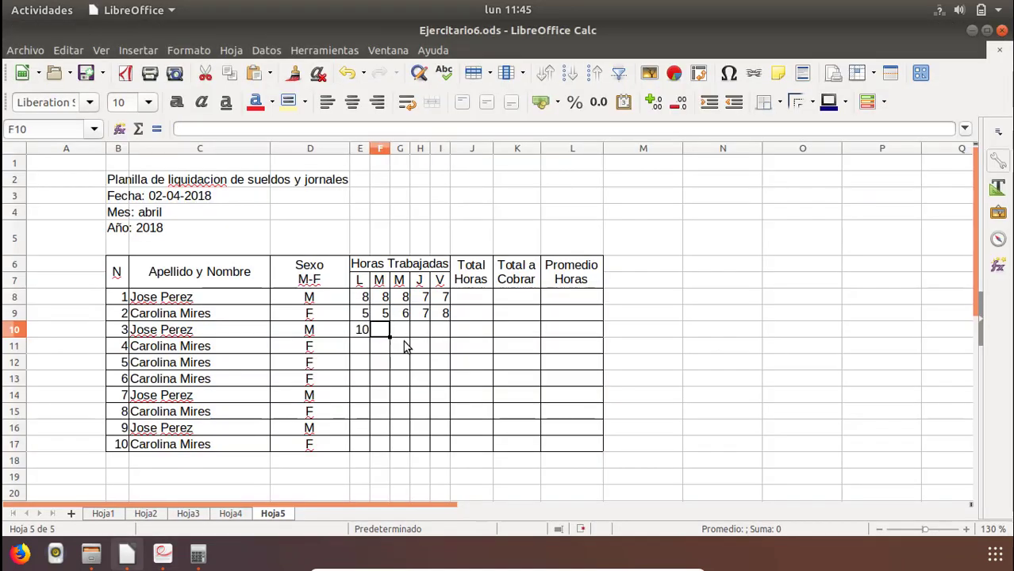
{"action": "key", "text": "Tab"}
{"action": "type", "text": "12"}
{"action": "key", "text": "Tab"}
{"action": "type", "text": "1"}
{"action": "key", "text": "Tab"}
{"action": "type", "text": "1"}
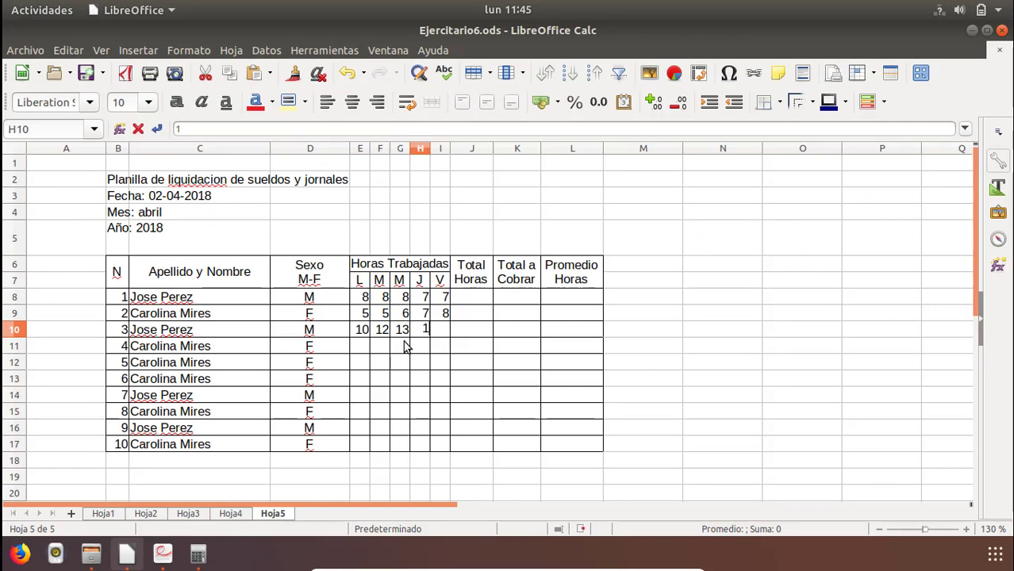
{"action": "key", "text": "Tab"}
{"action": "key", "text": "alt+Tab"}
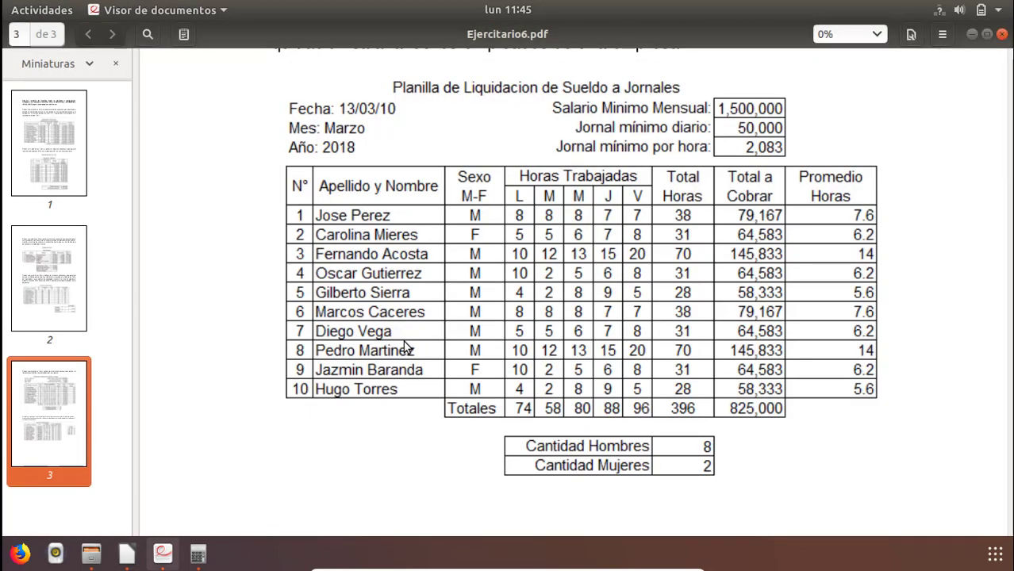
{"action": "key", "text": "alt+Tab"}
{"action": "type", "text": "20"}
{"action": "key", "text": "Down"}
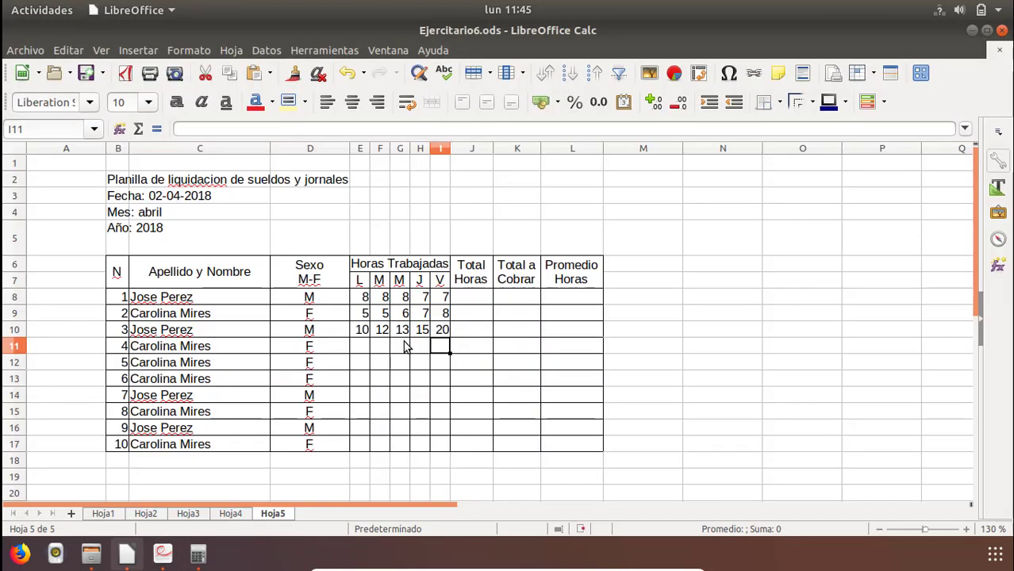
Consult the PDF table and fill E11:I11 with the fourth employee's hours: 10, 2, 5, 6 and 8.
{"action": "key", "text": "Left"}
{"action": "key", "text": "Left"}
{"action": "key", "text": "Left"}
{"action": "key", "text": "Left"}
{"action": "key", "text": "alt+Tab"}
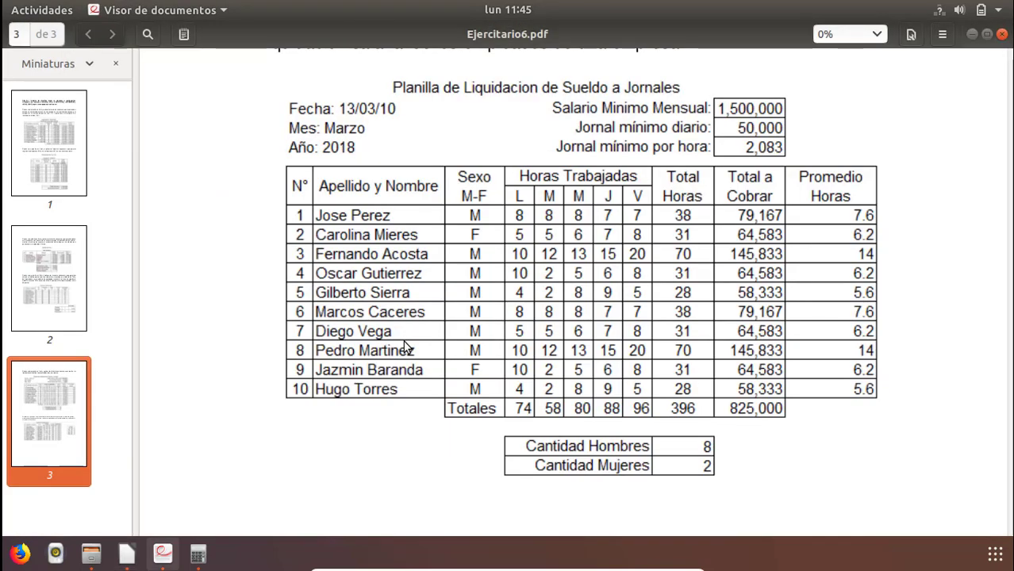
{"action": "key", "text": "alt+Tab"}
{"action": "type", "text": "10"}
{"action": "key", "text": "Tab"}
{"action": "type", "text": "2"}
{"action": "key", "text": "Tab"}
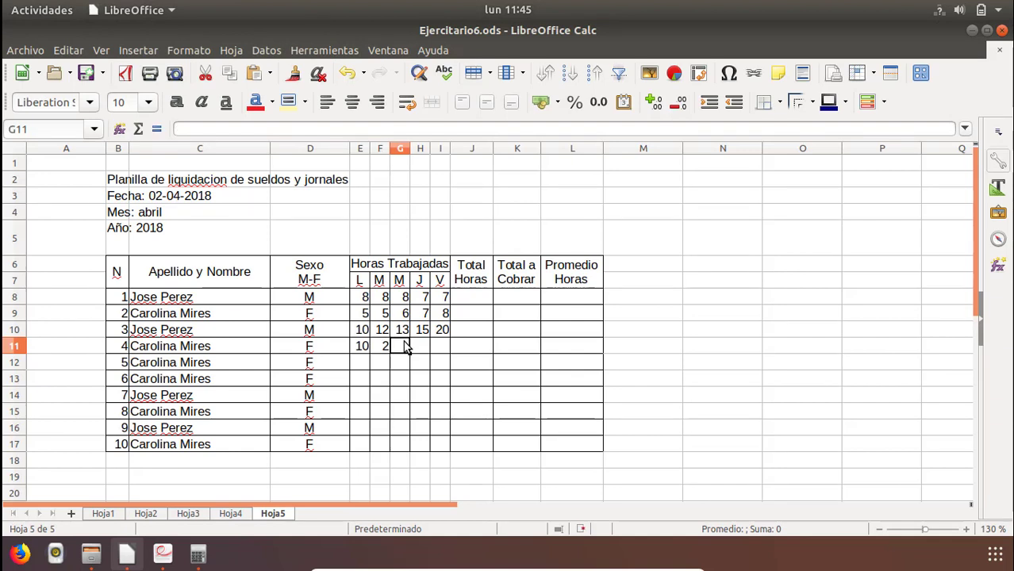
{"action": "type", "text": "4"}
{"action": "key", "text": "Tab"}
{"action": "type", "text": "6"}
{"action": "key", "text": "Tab"}
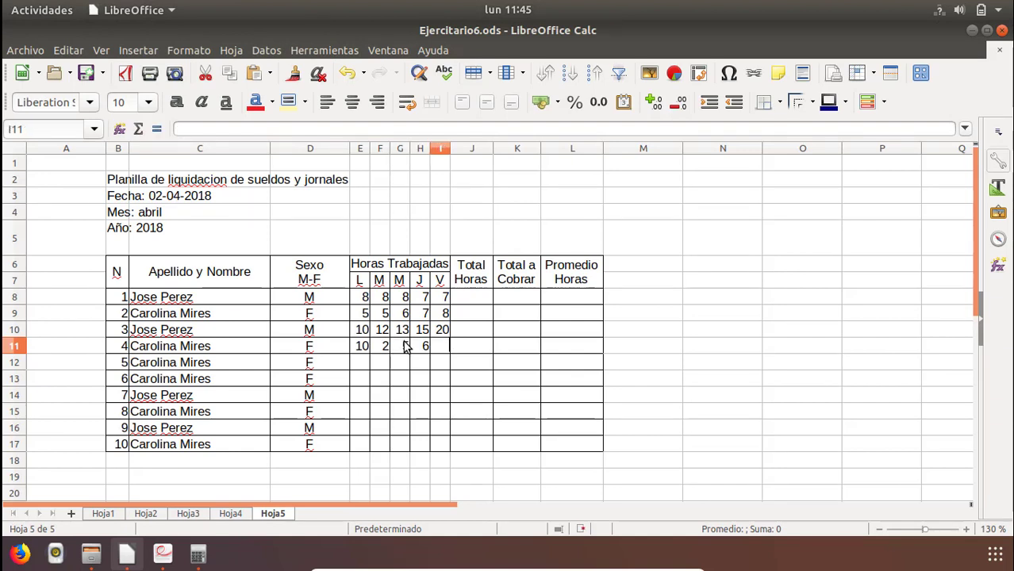
{"action": "type", "text": "8"}
{"action": "key", "text": "Return"}
Copy the worked hours in E8:I11 and paste them into the next four employee rows starting at E12.
{"action": "left_click_drag", "start_coordinate": [362, 296], "coordinate": [446, 354]}
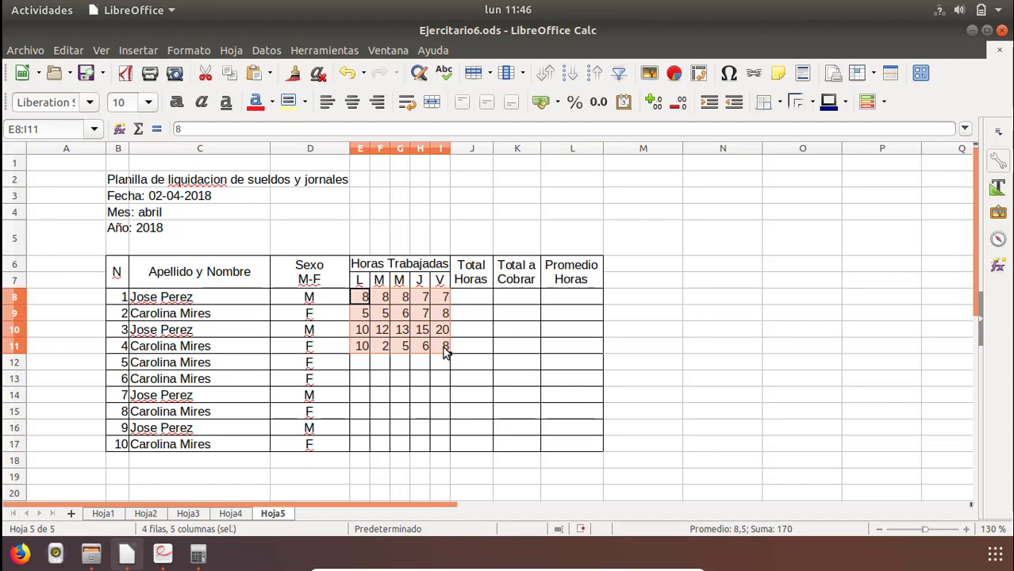
{"action": "key", "text": "ctrl+c"}
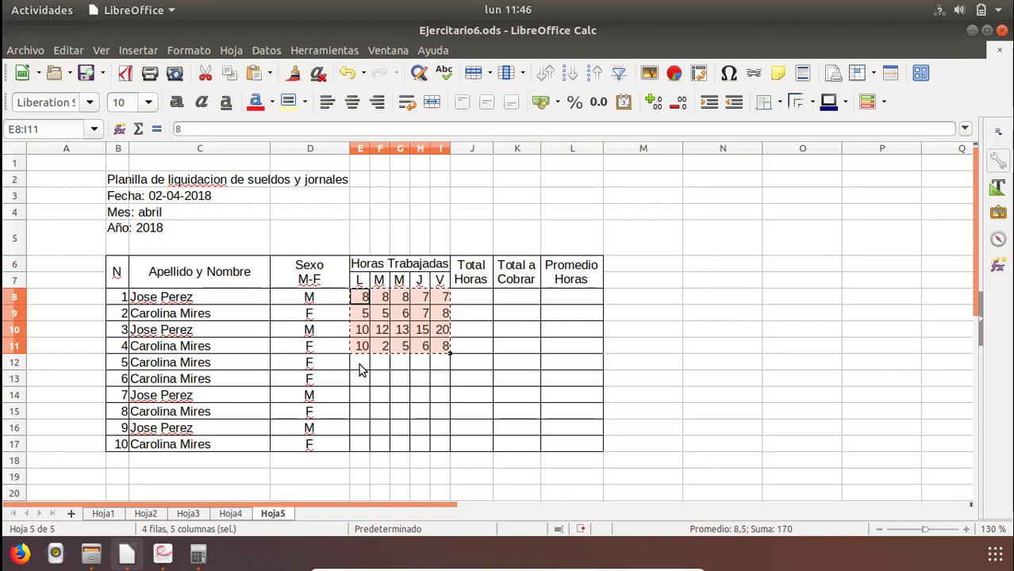
{"action": "left_click", "coordinate": [360, 364]}
{"action": "key", "text": "ctrl+v"}
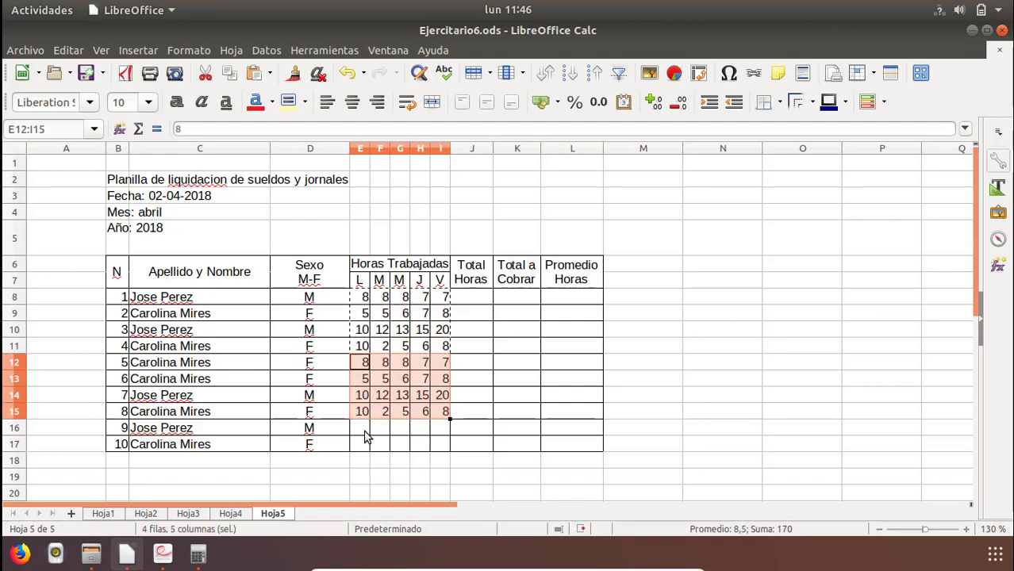
Copy the hours in E14:I15 and paste them into the last two employee rows starting at E16.
{"action": "left_click", "coordinate": [367, 435]}
{"action": "left_click_drag", "start_coordinate": [362, 393], "coordinate": [447, 414]}
{"action": "key", "text": "ctrl+c"}
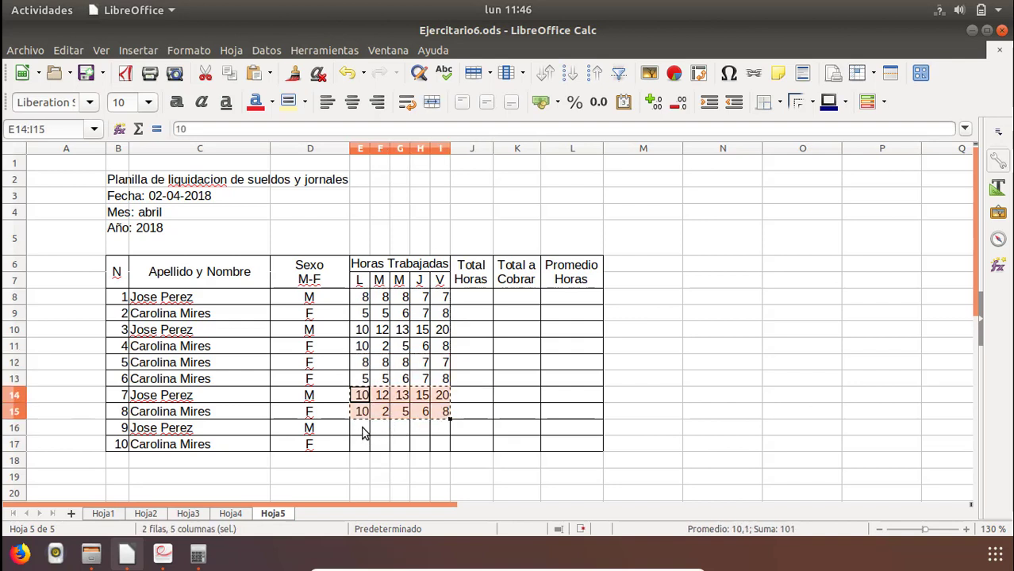
{"action": "left_click", "coordinate": [362, 432]}
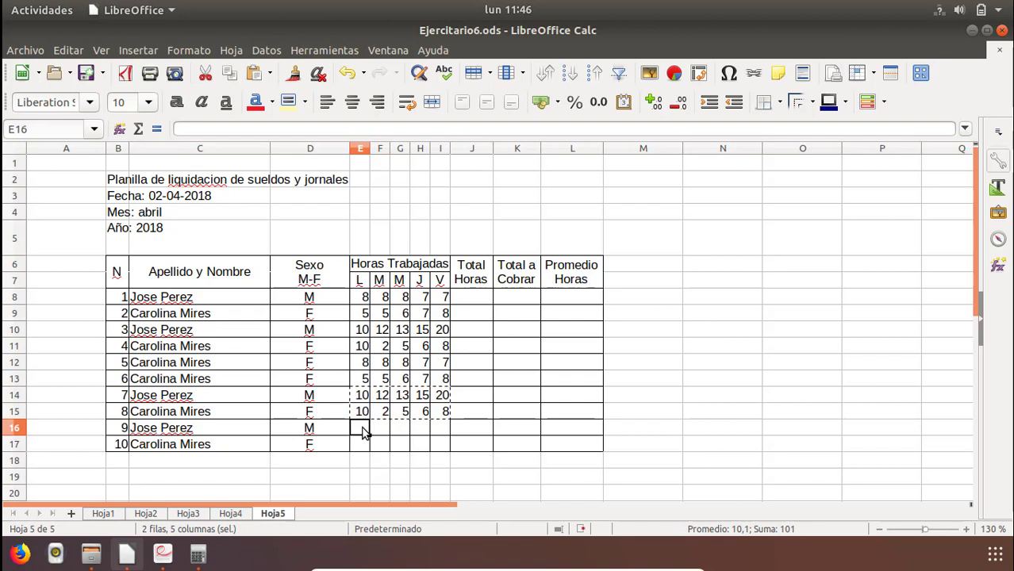
{"action": "key", "text": "ctrl+v"}
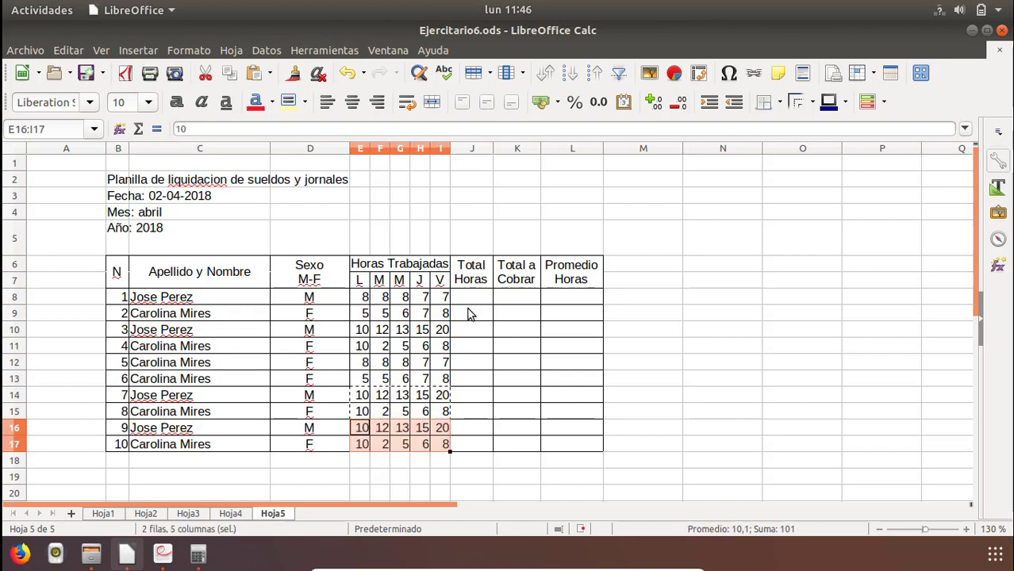
Calculate the first employee's Total Horas in J8 with the formula =suma(E8:I8).
{"action": "left_click", "coordinate": [468, 314]}
{"action": "double_click", "coordinate": [487, 299]}
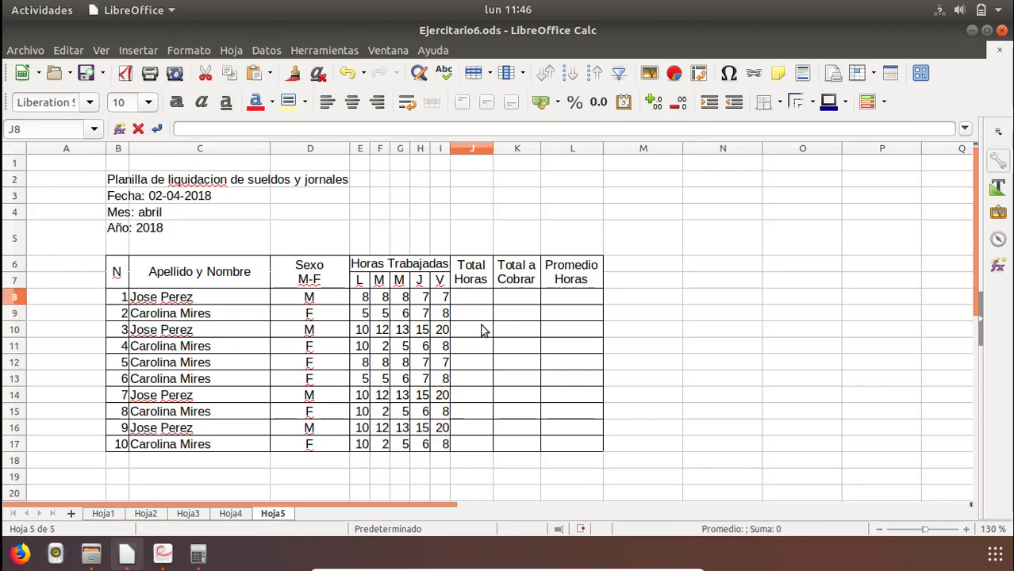
{"action": "left_click", "coordinate": [484, 330]}
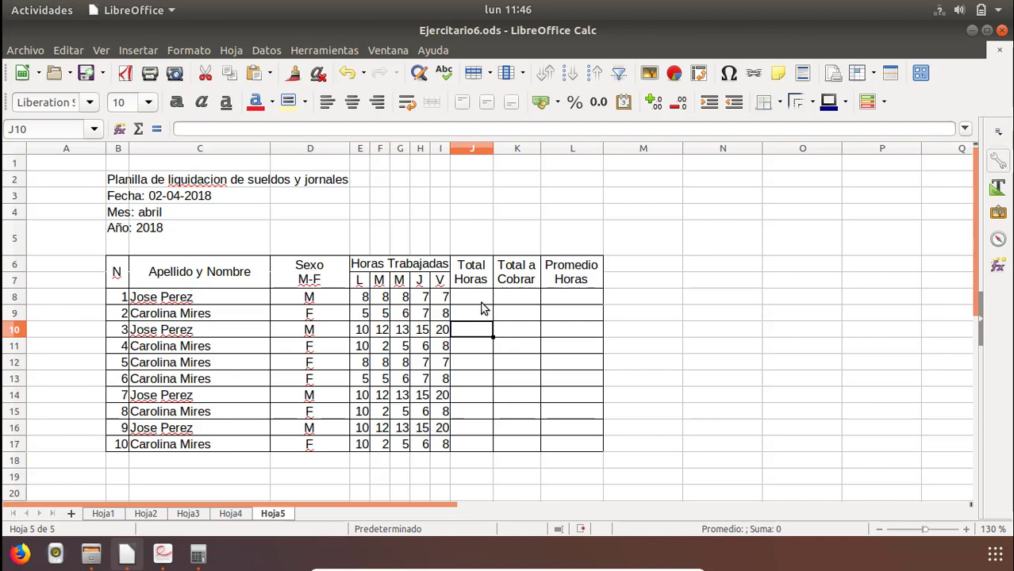
{"action": "left_click", "coordinate": [473, 300]}
{"action": "type", "text": "="}
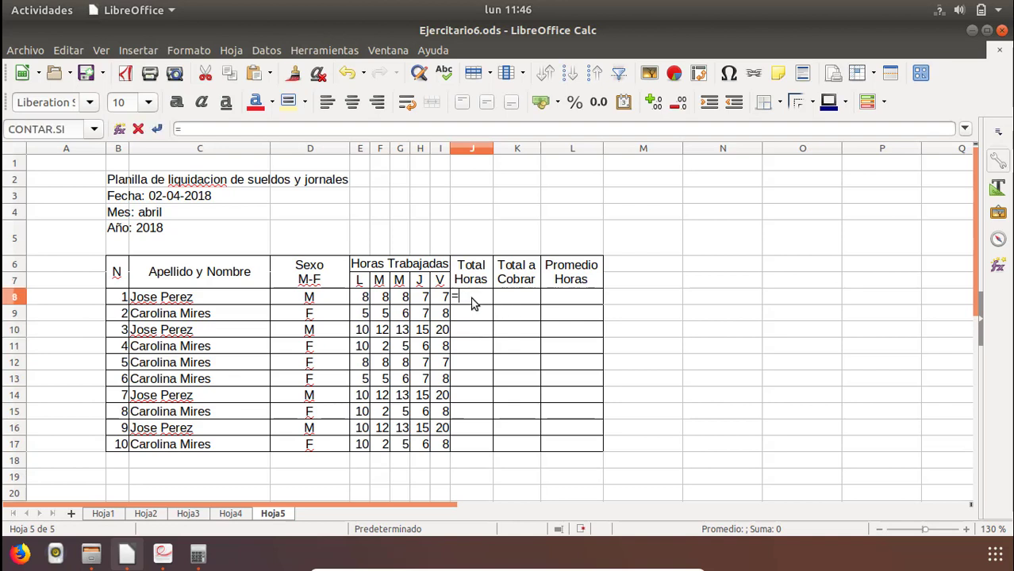
{"action": "type", "text": "suma("}
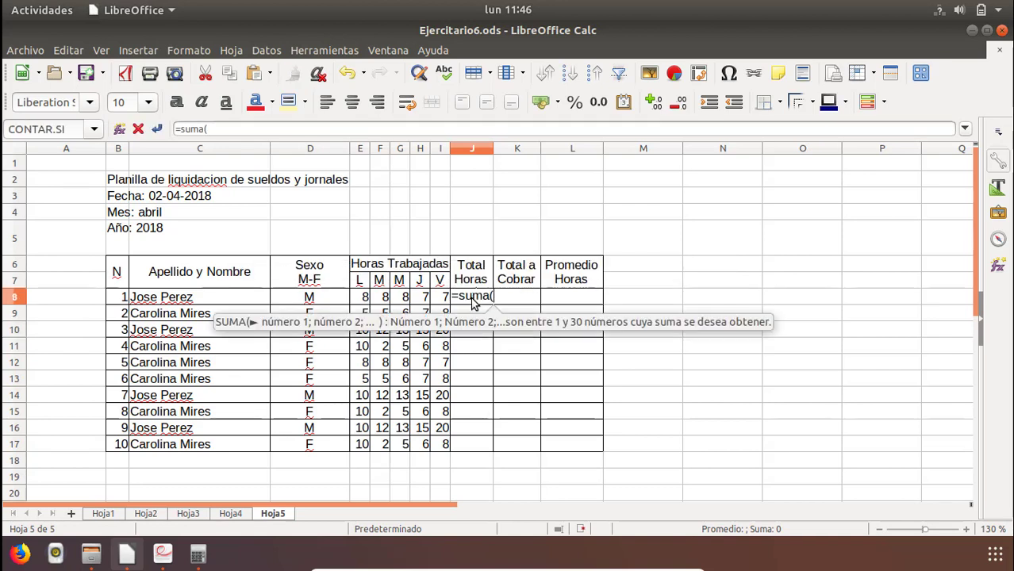
{"action": "left_click_drag", "start_coordinate": [359, 304], "coordinate": [444, 307]}
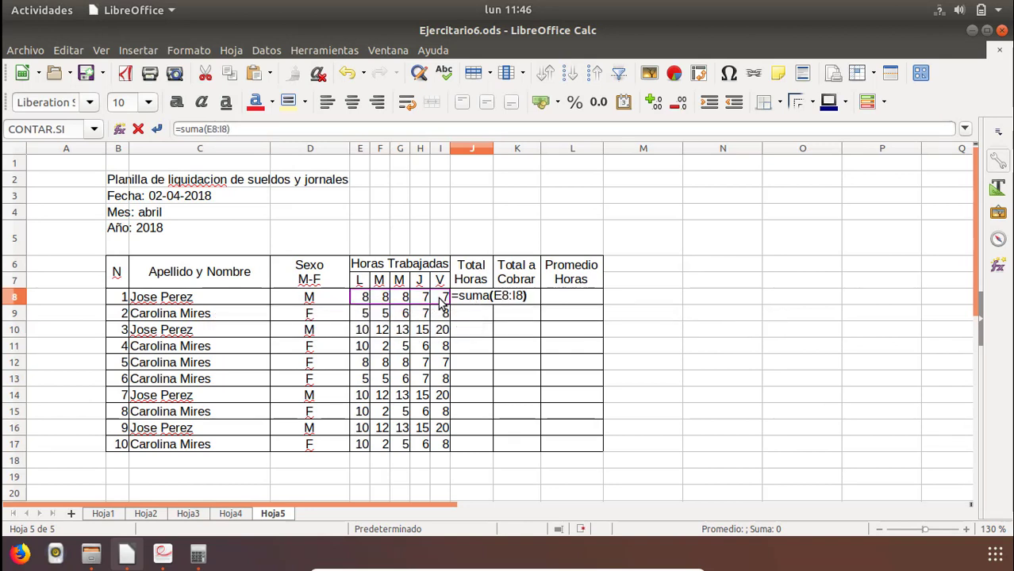
{"action": "key", "text": "Return"}
{"action": "left_click", "coordinate": [481, 304]}
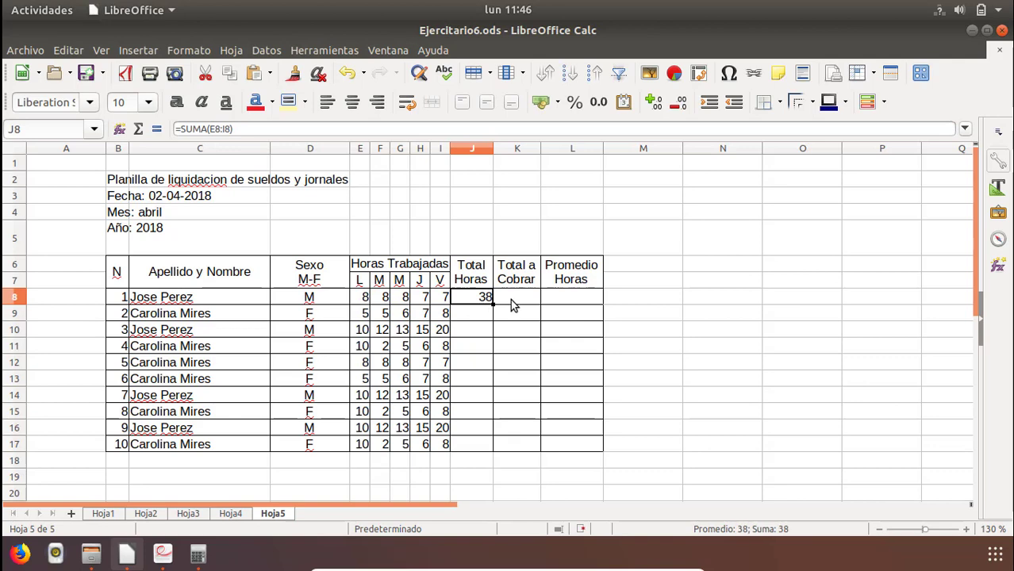
Consult the minimum wage figures in the PDF and enter the hourly wage 2083 in K5.
{"action": "key", "text": "alt+Tab"}
{"action": "key", "text": "alt+Tab"}
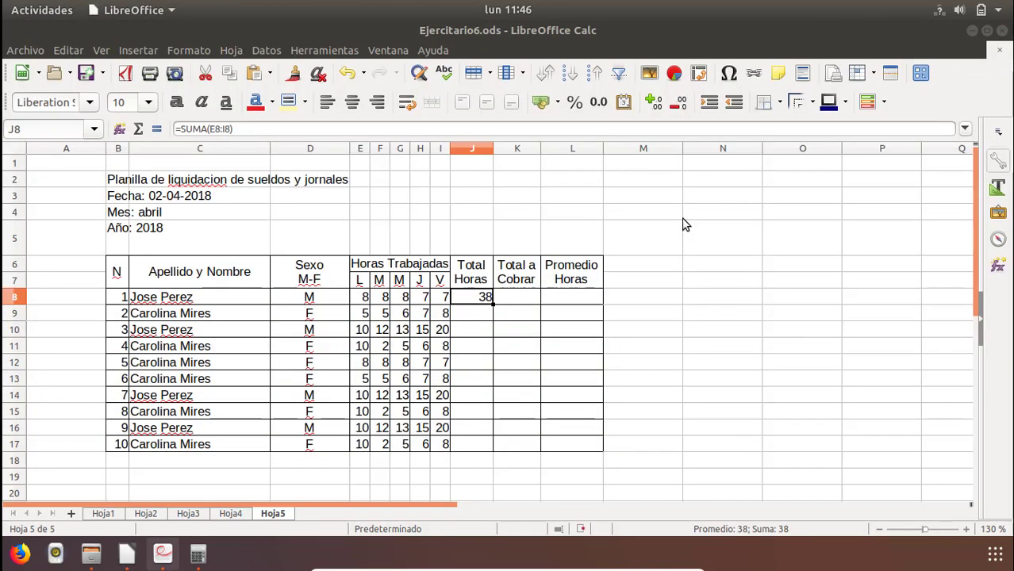
{"action": "left_click", "coordinate": [512, 300]}
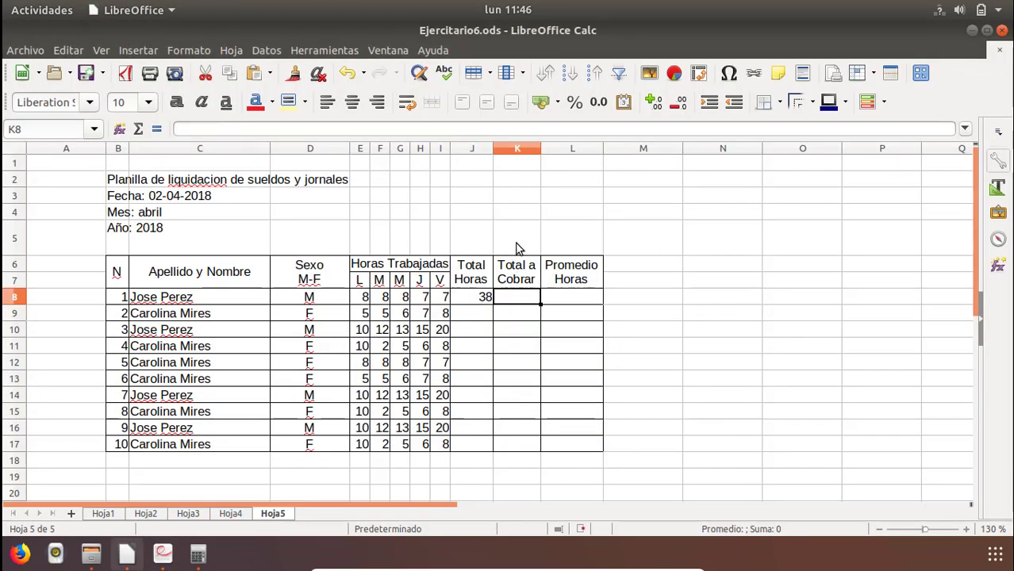
{"action": "key", "text": "alt+Tab"}
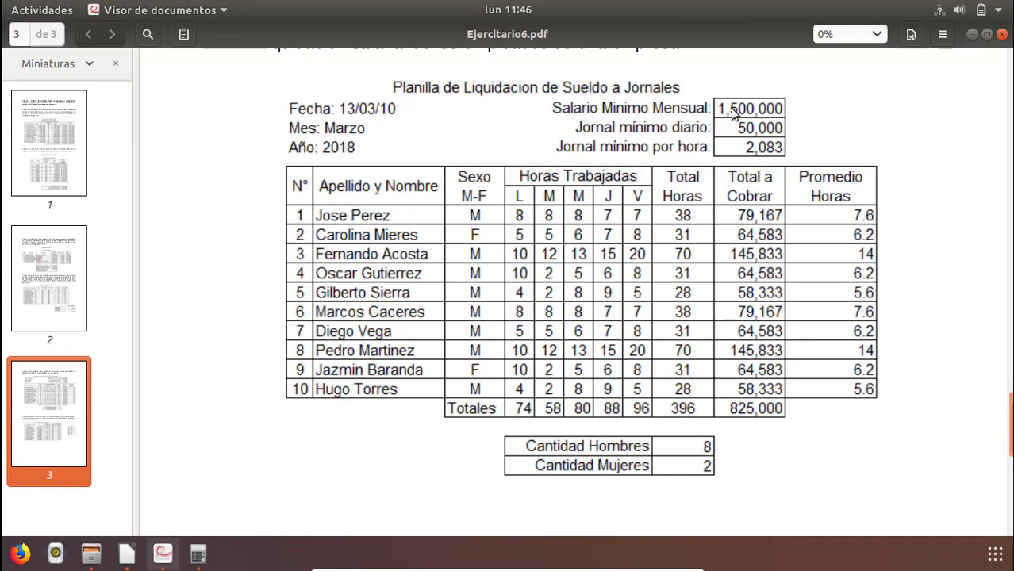
{"action": "key", "text": "alt+Tab"}
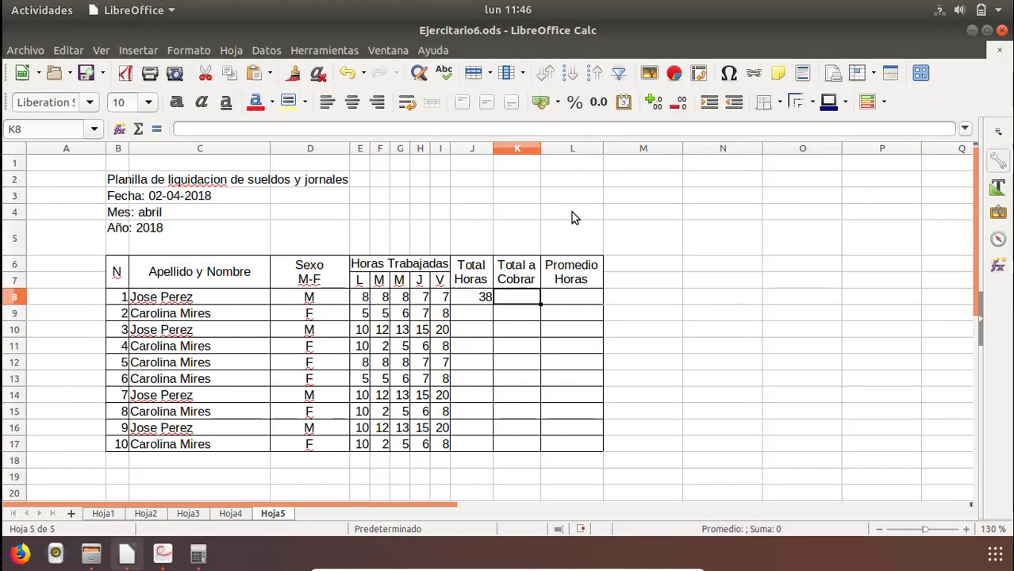
{"action": "left_click", "coordinate": [520, 252]}
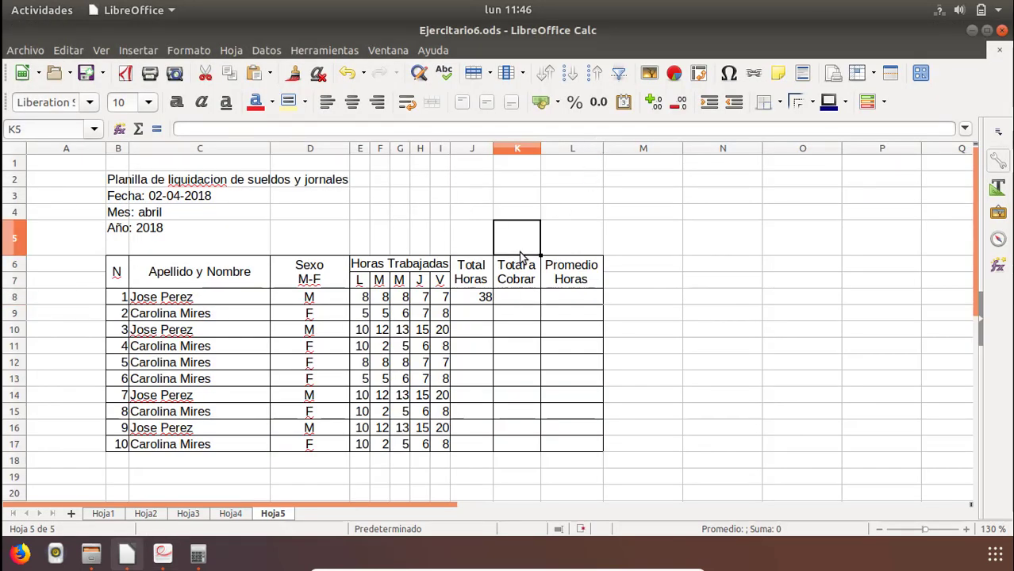
{"action": "key", "text": "alt+Tab"}
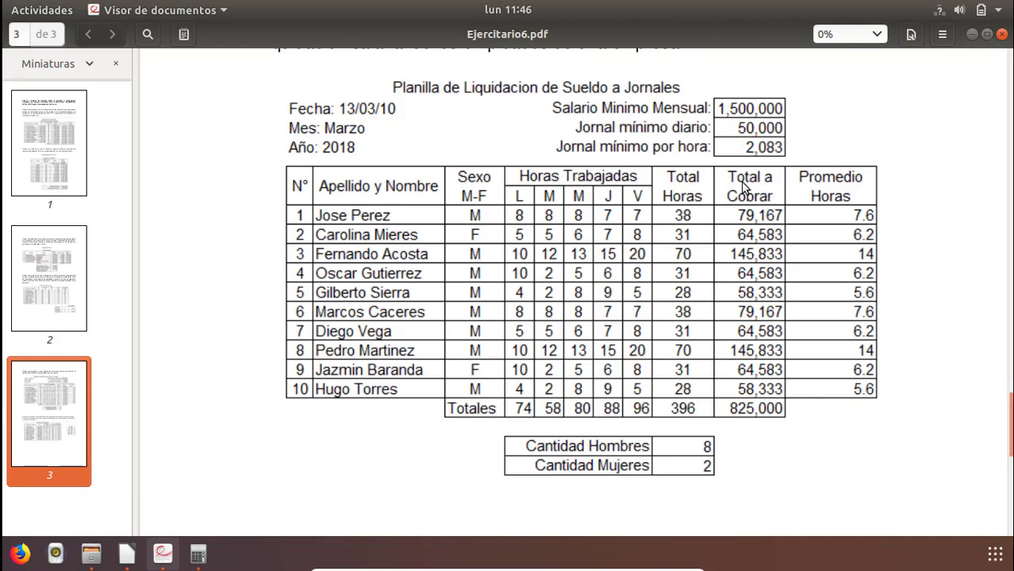
{"action": "key", "text": "alt+Tab"}
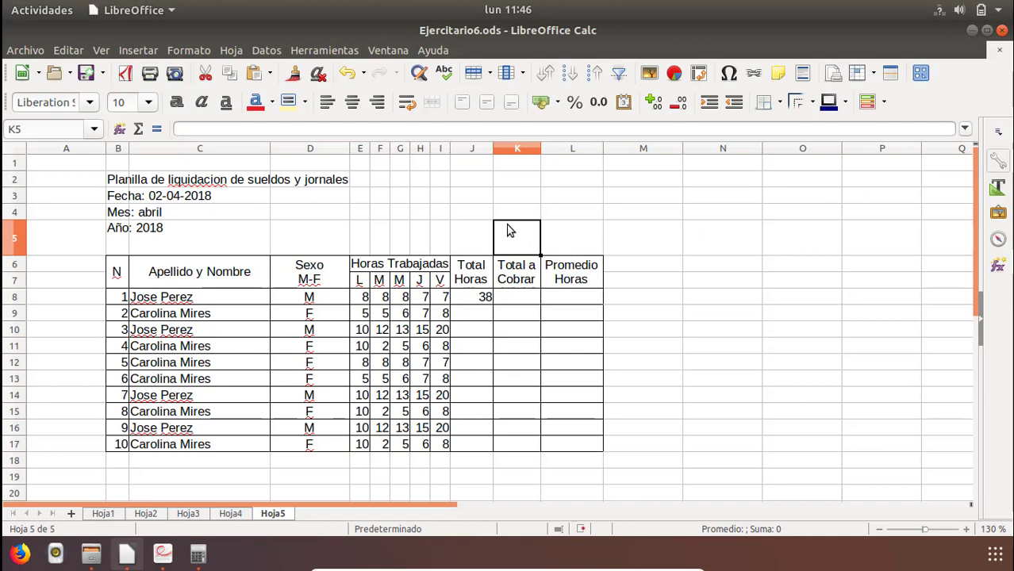
{"action": "key", "text": "alt+Tab"}
{"action": "key", "text": "alt+Tab"}
{"action": "key", "text": "alt+Tab"}
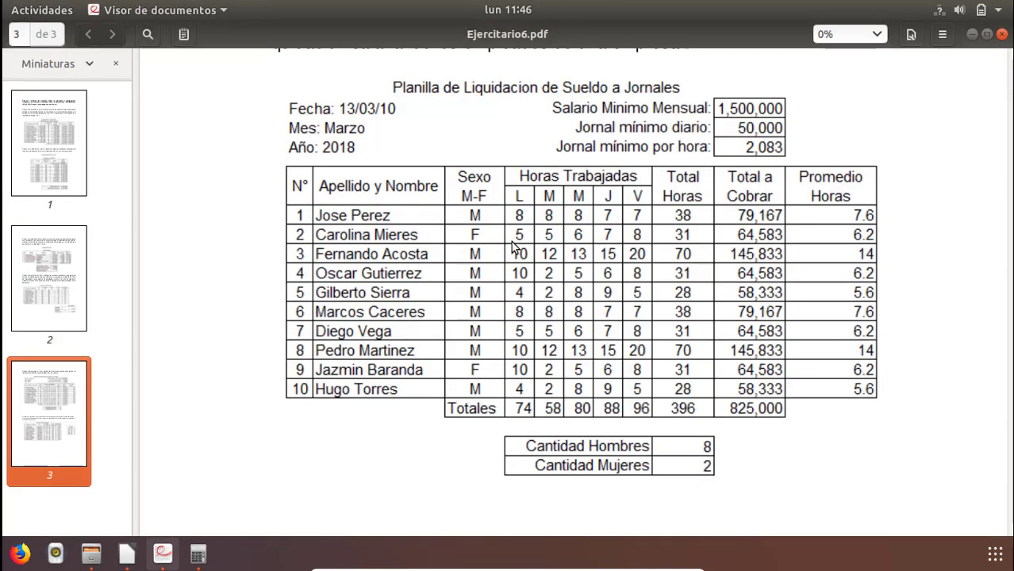
{"action": "key", "text": "alt+Tab"}
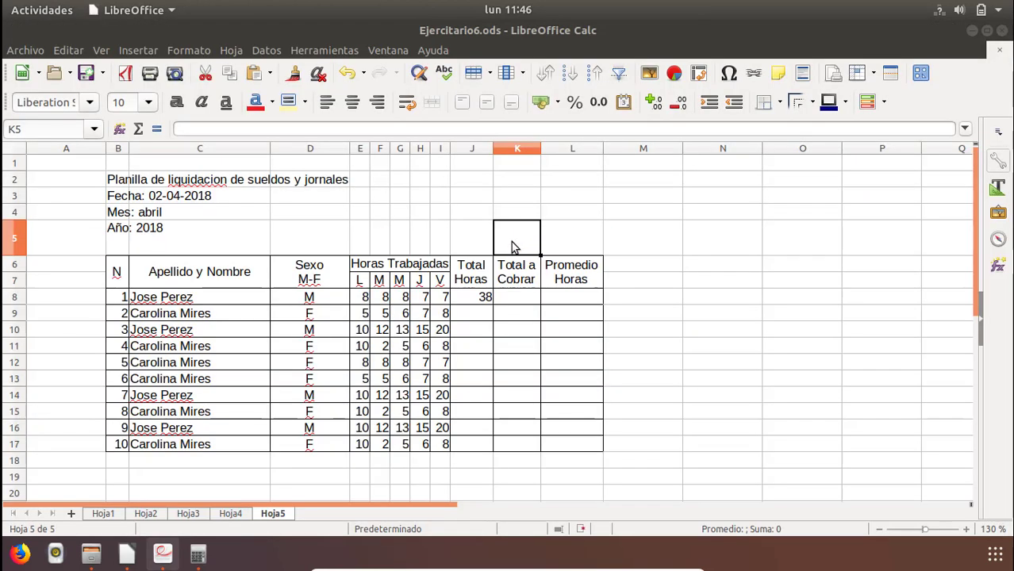
{"action": "type", "text": "2083"}
{"action": "key", "text": "Return"}
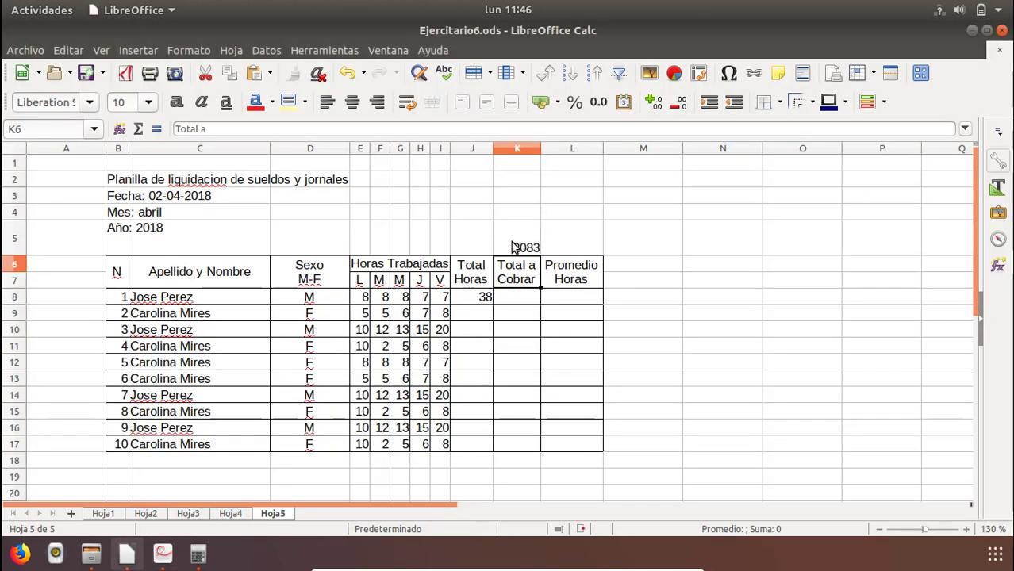
Enter the label "Jornal Minimo por hora:" in J5, beside the hourly wage.
{"action": "key", "text": "Left"}
{"action": "key", "text": "Up"}
{"action": "type", "text": "Jor"}
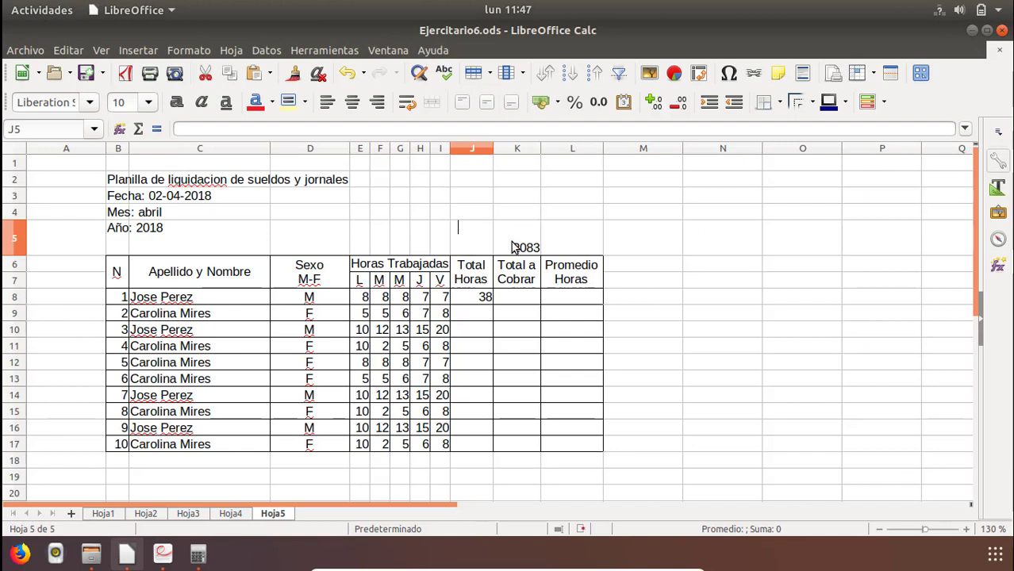
{"action": "type", "text": "na"}
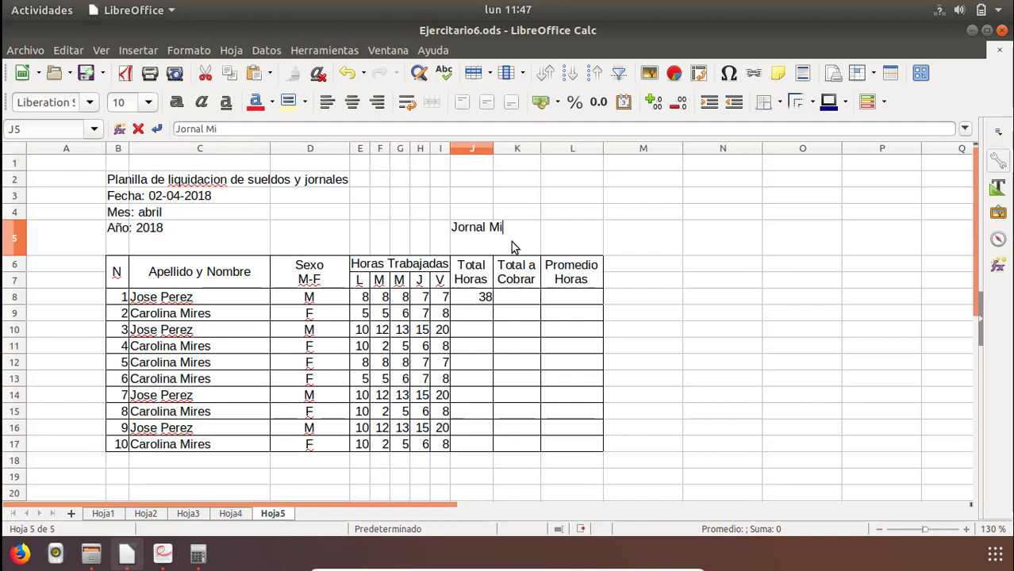
{"action": "type", "text": "por"}
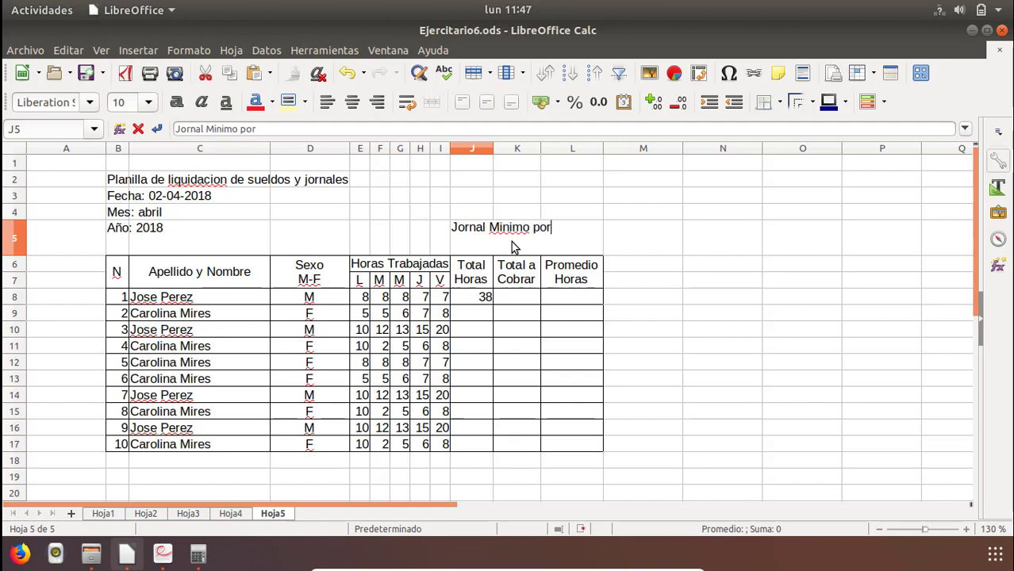
{"action": "type", "text": " hora:"}
{"action": "key", "text": "Return"}
Merge and center E5:J5 so the hourly wage label spans these cells.
{"action": "left_click", "coordinate": [476, 238]}
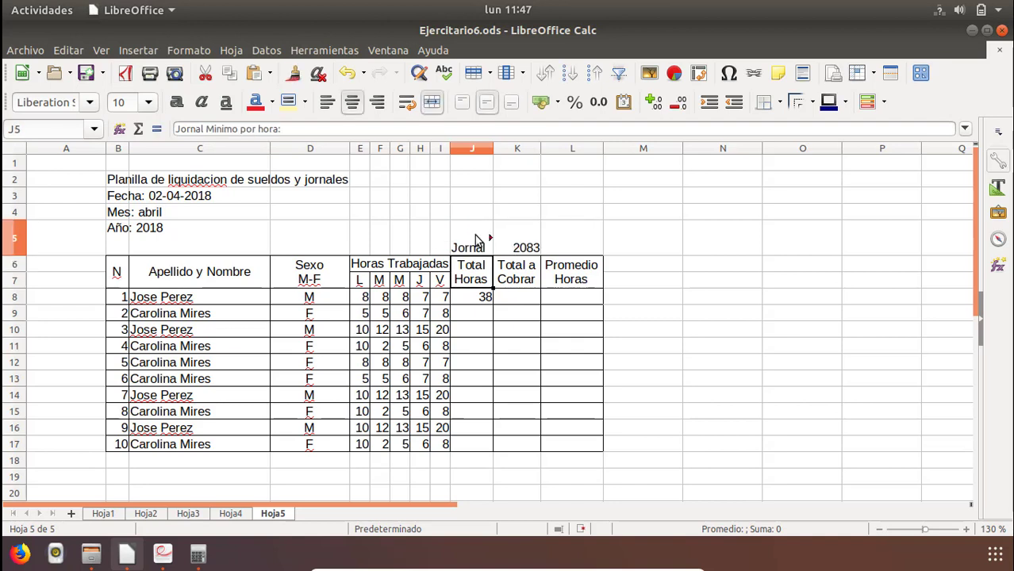
{"action": "left_click_drag", "start_coordinate": [476, 238], "coordinate": [352, 240]}
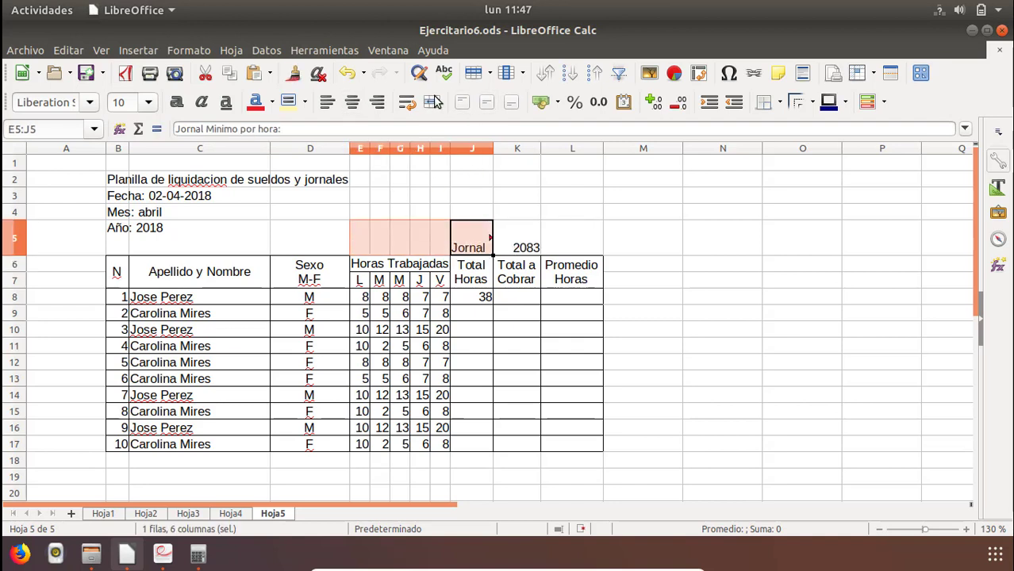
{"action": "left_click", "coordinate": [432, 102]}
Align the hourly wage label and its value in E5:K5 to the left and top of their cells.
{"action": "left_click", "coordinate": [525, 248]}
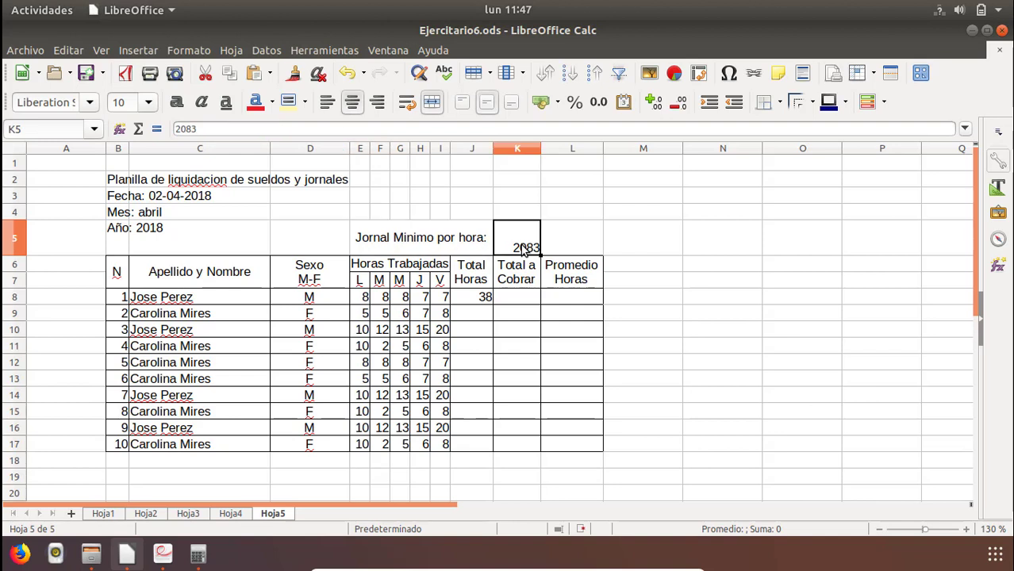
{"action": "left_click", "coordinate": [464, 240]}
{"action": "left_click", "coordinate": [523, 239], "text": "shift"}
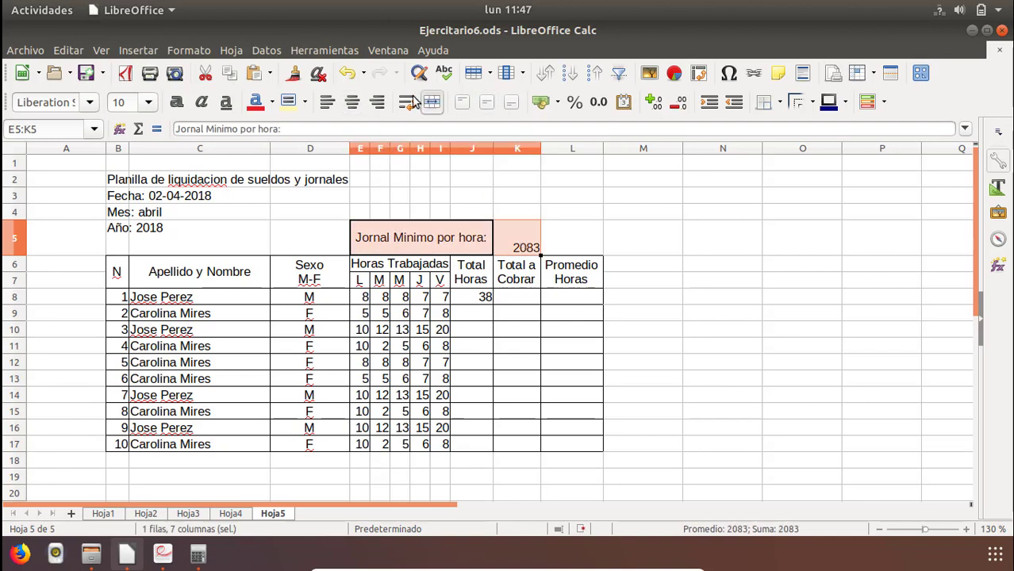
{"action": "left_click", "coordinate": [327, 102]}
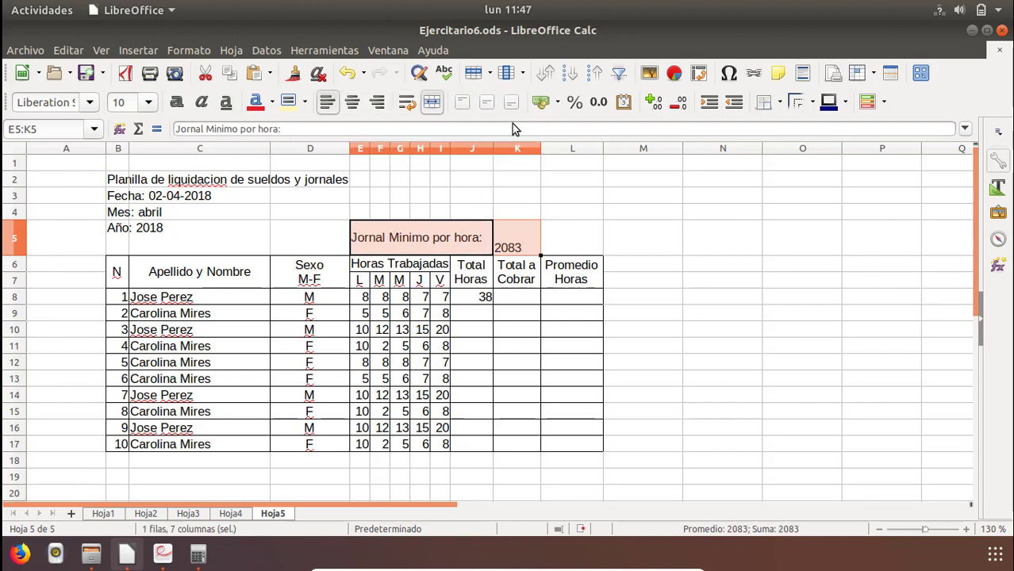
{"action": "left_click", "coordinate": [466, 104]}
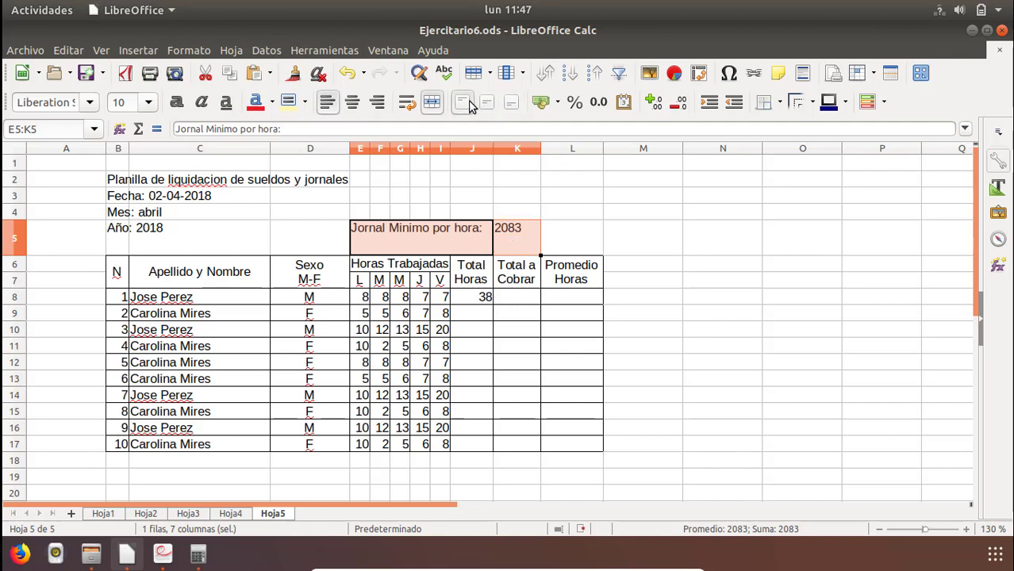
{"action": "left_click", "coordinate": [635, 264]}
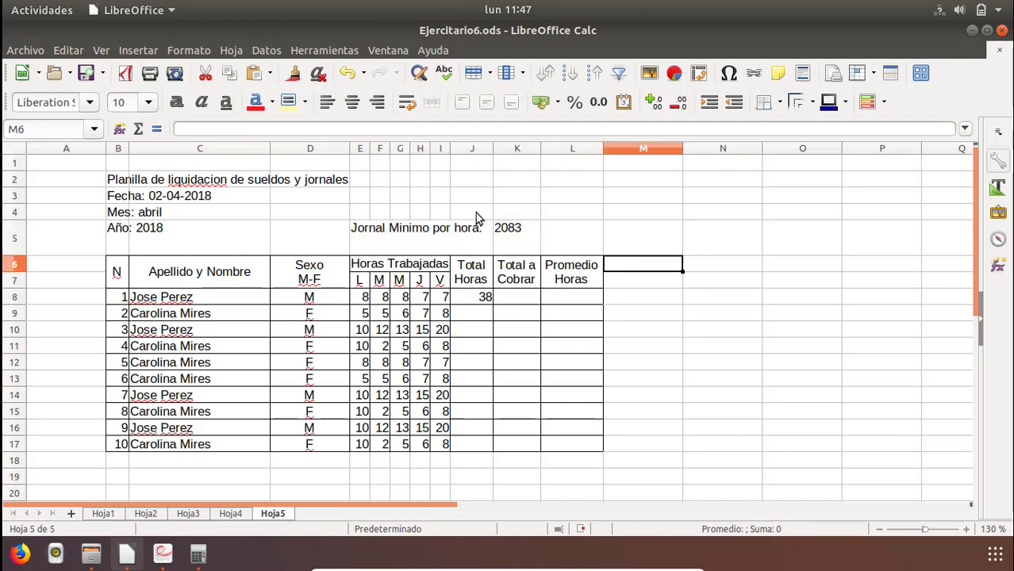
Merge and center E4:J4 and enter the label "Jornal Minimo diario:" there, following the PDF.
{"action": "mouse_move", "coordinate": [477, 214]}
{"action": "left_mouse_down"}
{"action": "mouse_move", "coordinate": [371, 215]}
{"action": "mouse_move", "coordinate": [472, 212]}
{"action": "left_mouse_up"}
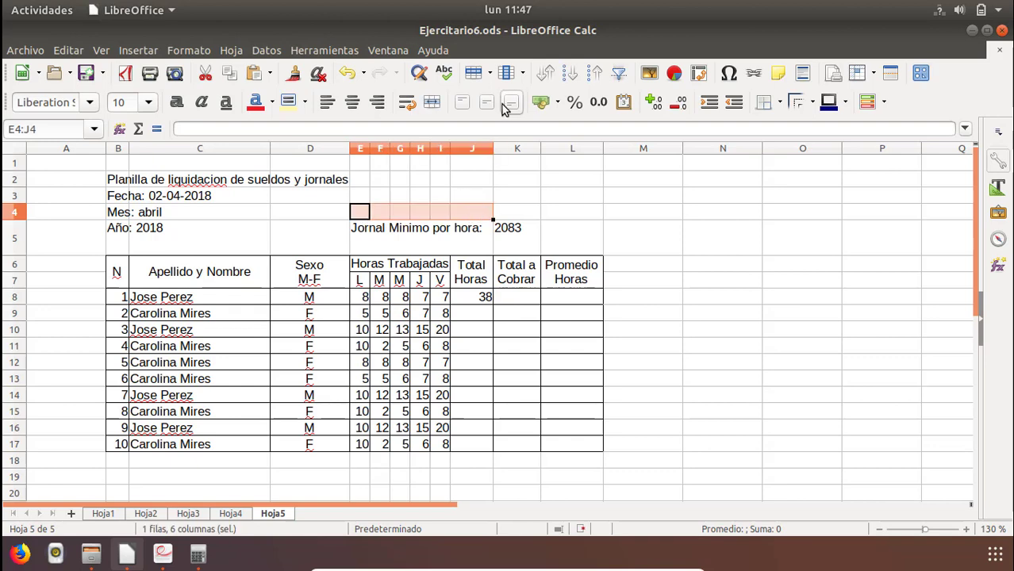
{"action": "left_click", "coordinate": [432, 102]}
{"action": "key", "text": "alt+Tab"}
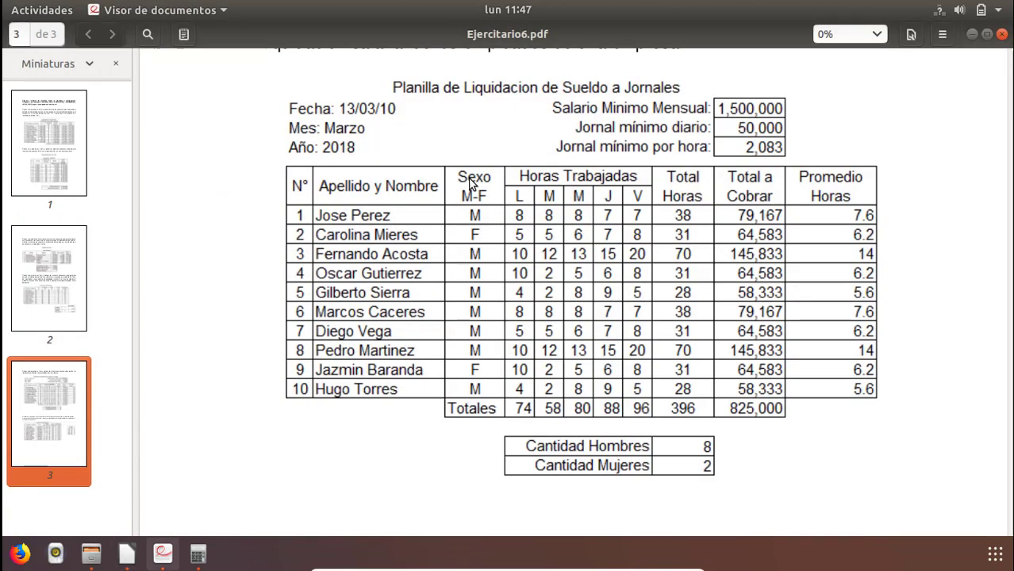
{"action": "key", "text": "alt+Tab"}
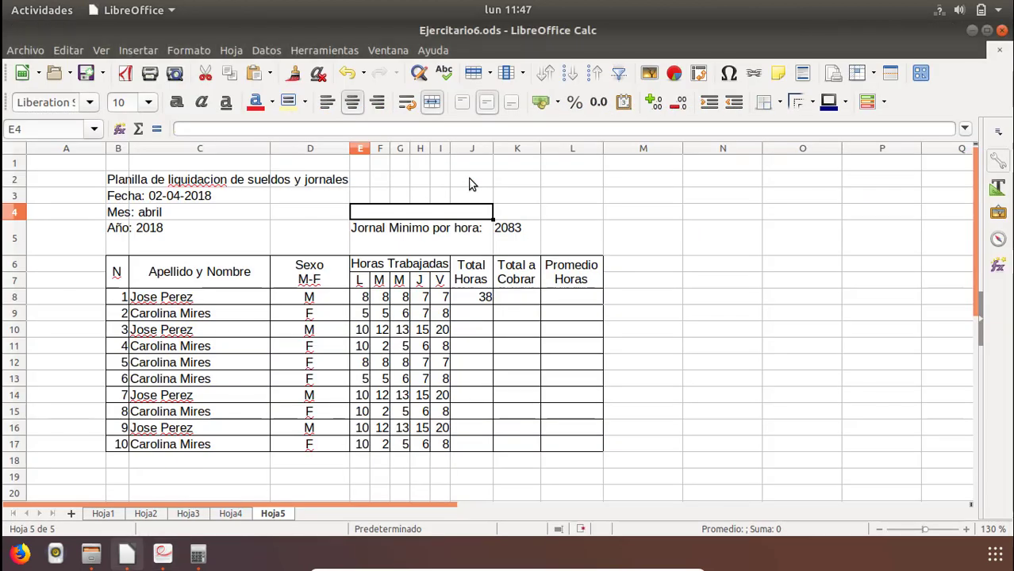
{"action": "type", "text": "Jornal Minimo por hora:"}
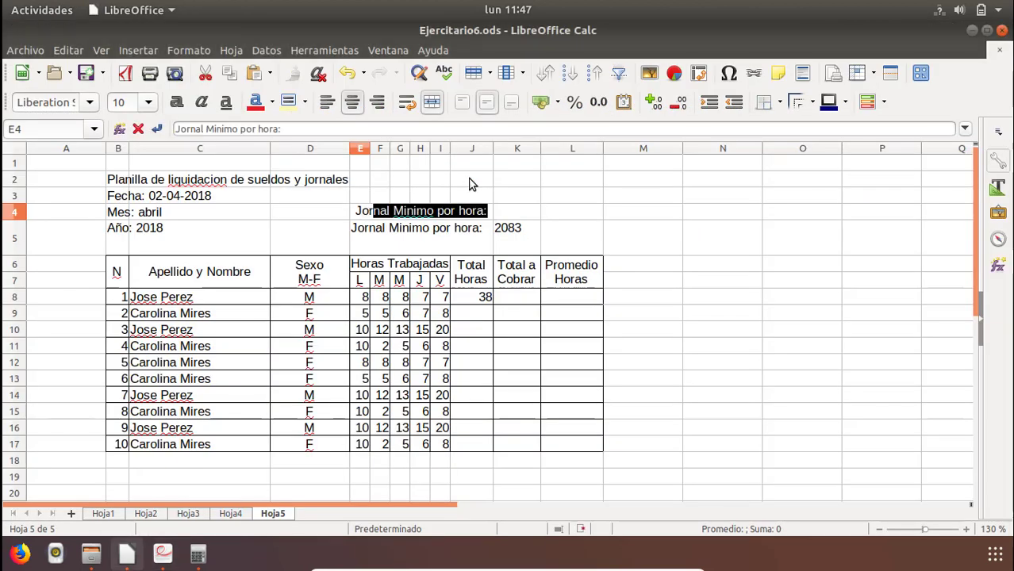
{"action": "left_click", "coordinate": [461, 211]}
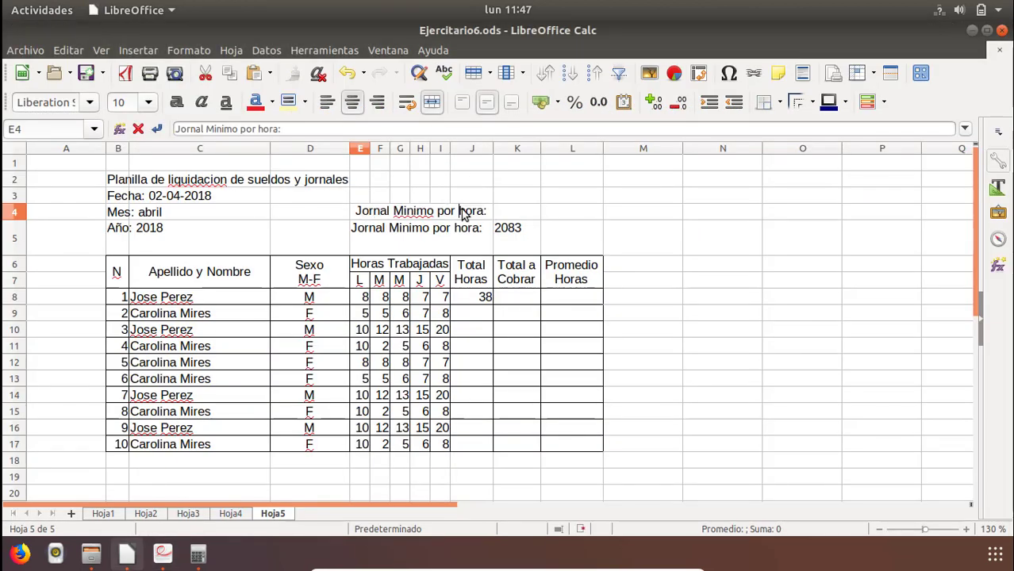
{"action": "double_click", "coordinate": [484, 211]}
{"action": "key", "text": "BackSpace"}
{"action": "key", "text": "BackSpace"}
{"action": "key", "text": "BackSpace"}
{"action": "key", "text": "BackSpace"}
{"action": "key", "text": "BackSpace"}
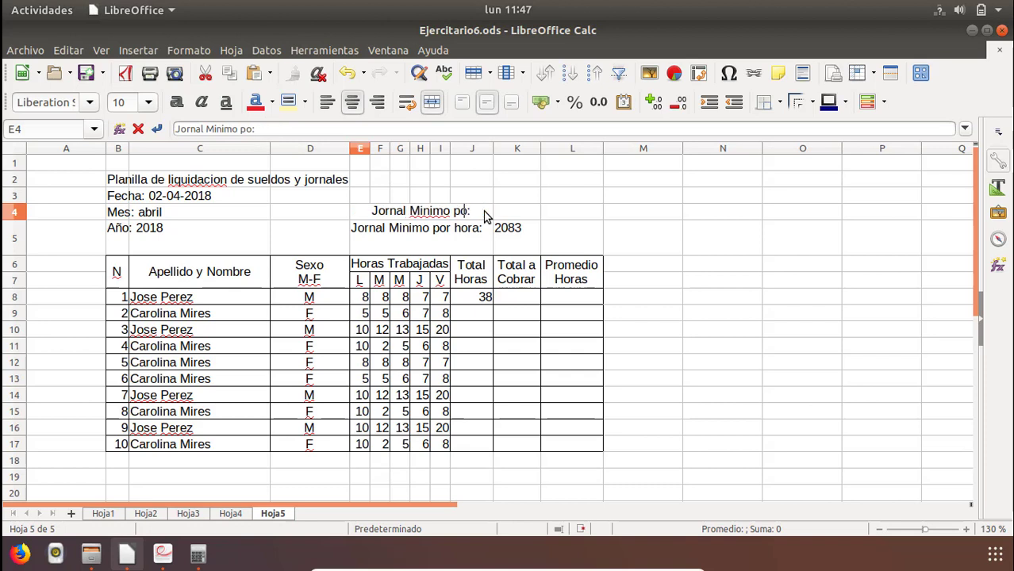
{"action": "type", "text": "diario"}
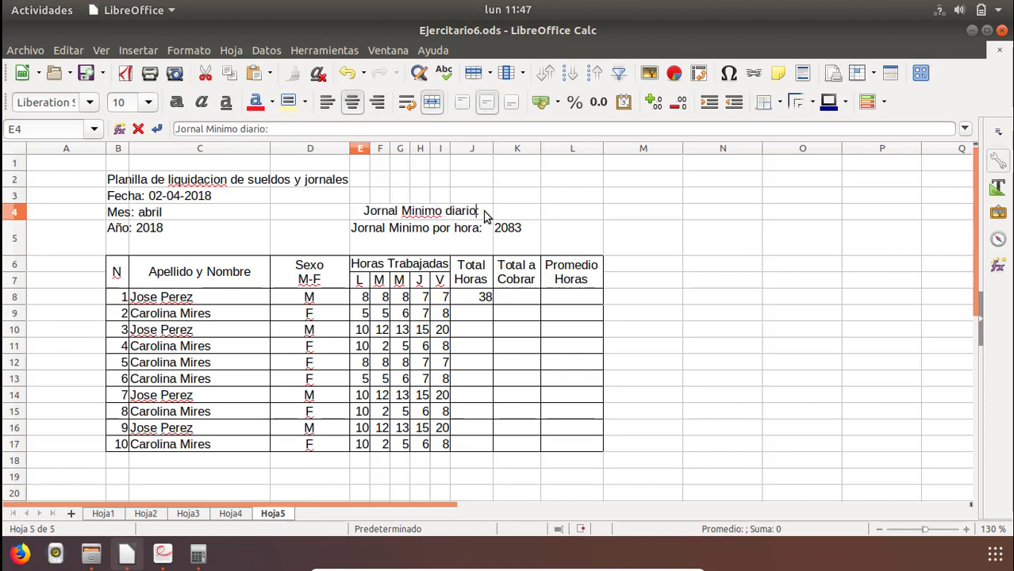
{"action": "key", "text": "Return"}
Consult the PDF for the daily minimum wage and enter 50000 in K4.
{"action": "left_click", "coordinate": [486, 214]}
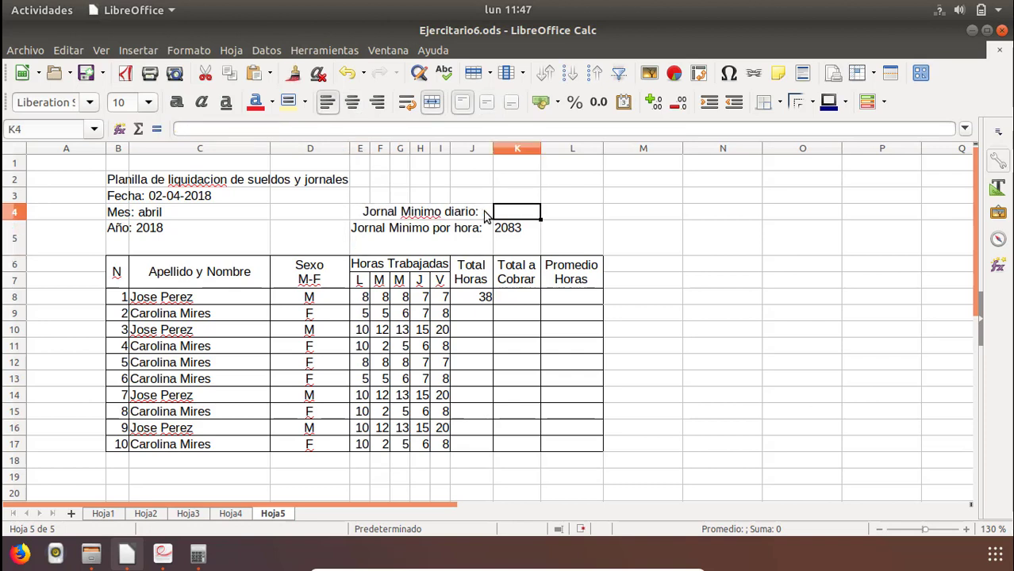
{"action": "key", "text": "alt+Tab"}
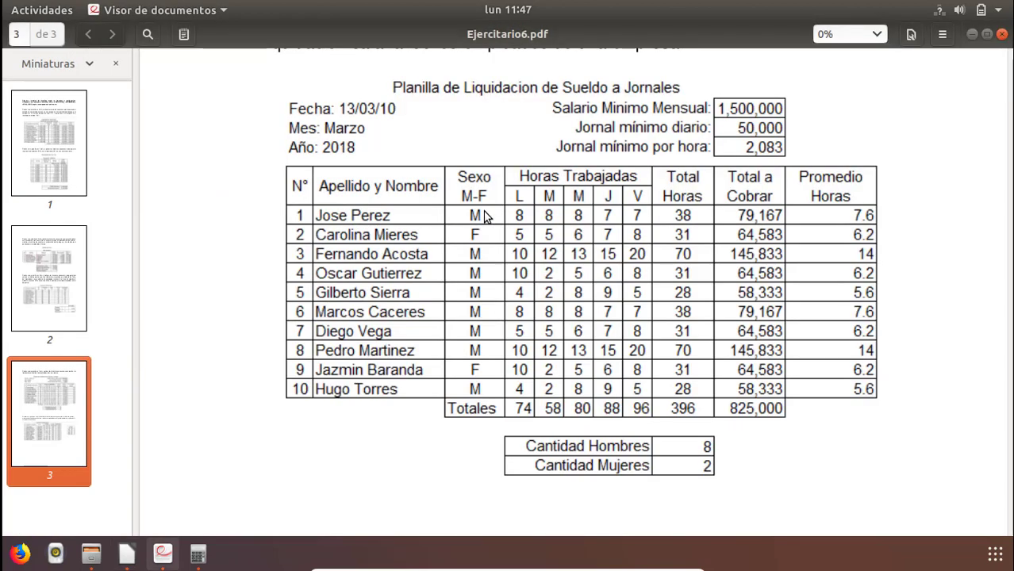
{"action": "key", "text": "alt+Tab"}
{"action": "type", "text": "50000"}
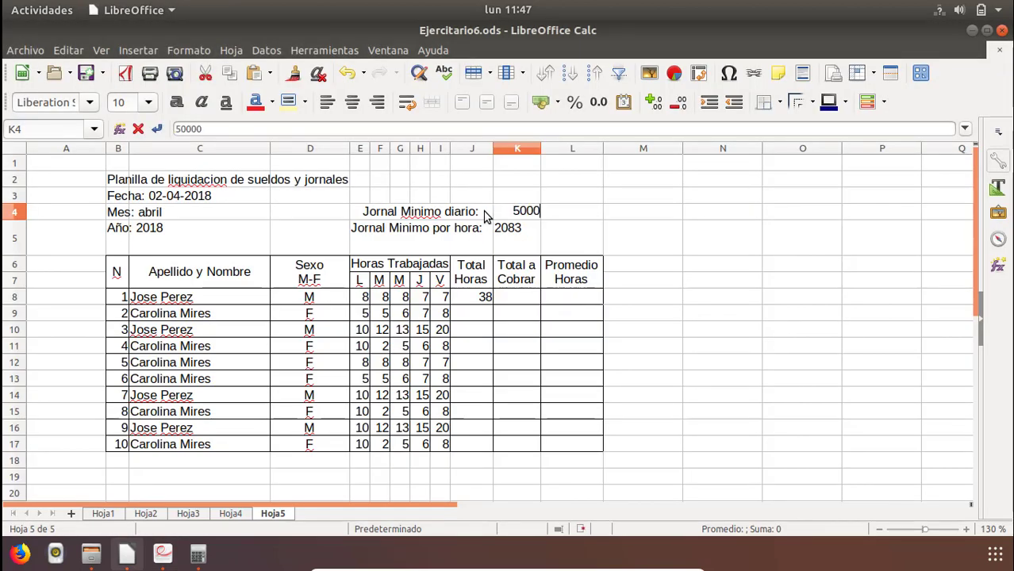
{"action": "key", "text": "Return"}
Enter the label "Salario Minimo Mensual:" in E3, following the PDF.
{"action": "key", "text": "Up"}
{"action": "key", "text": "Up"}
{"action": "key", "text": "Left"}
{"action": "key", "text": "Left"}
{"action": "key", "text": "Left"}
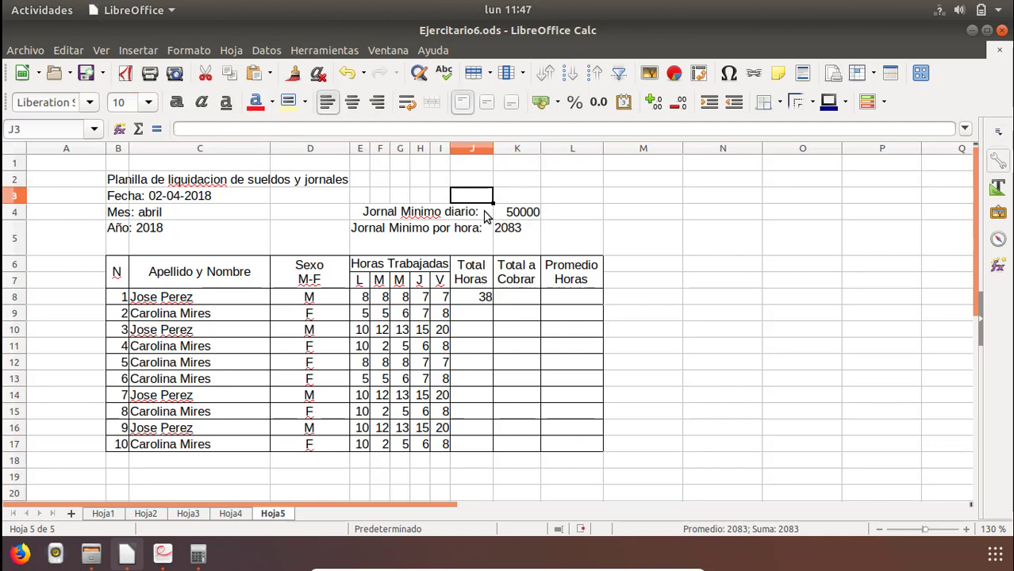
{"action": "key", "text": "Left"}
{"action": "key", "text": "Left"}
{"action": "key", "text": "Left"}
{"action": "key", "text": "alt+Tab"}
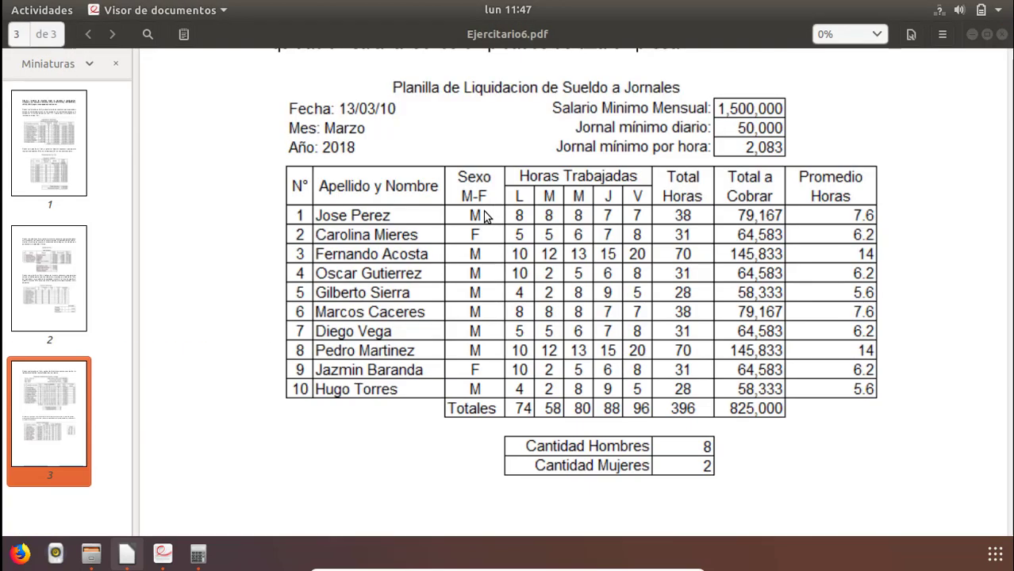
{"action": "key", "text": "alt+Tab"}
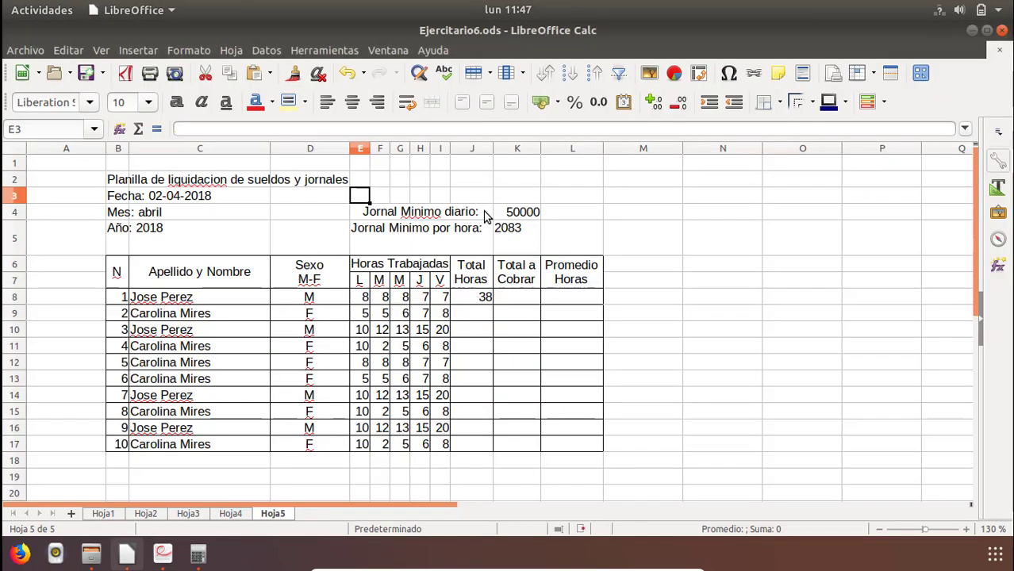
{"action": "type", "text": "Salario "}
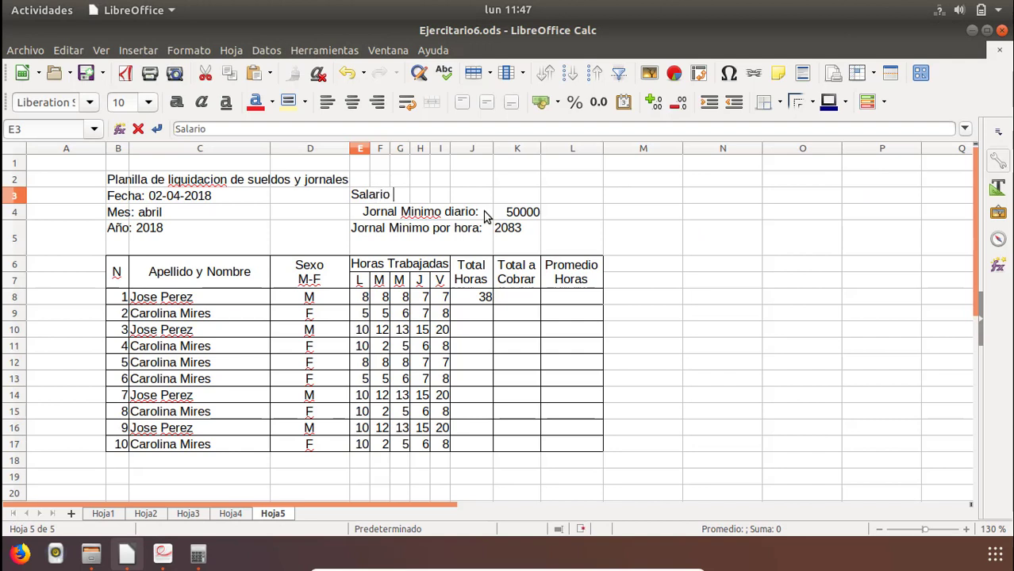
{"action": "type", "text": "Min"}
{"action": "key", "text": "BackSpace"}
{"action": "type", "text": "inim "}
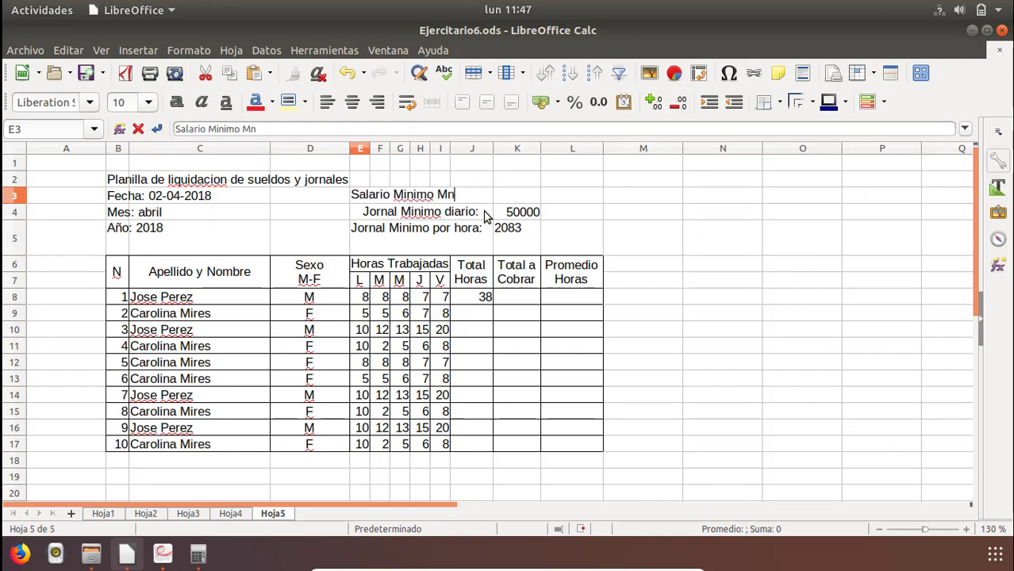
{"action": "type", "text": " Mensual:"}
{"action": "key", "text": "Return"}
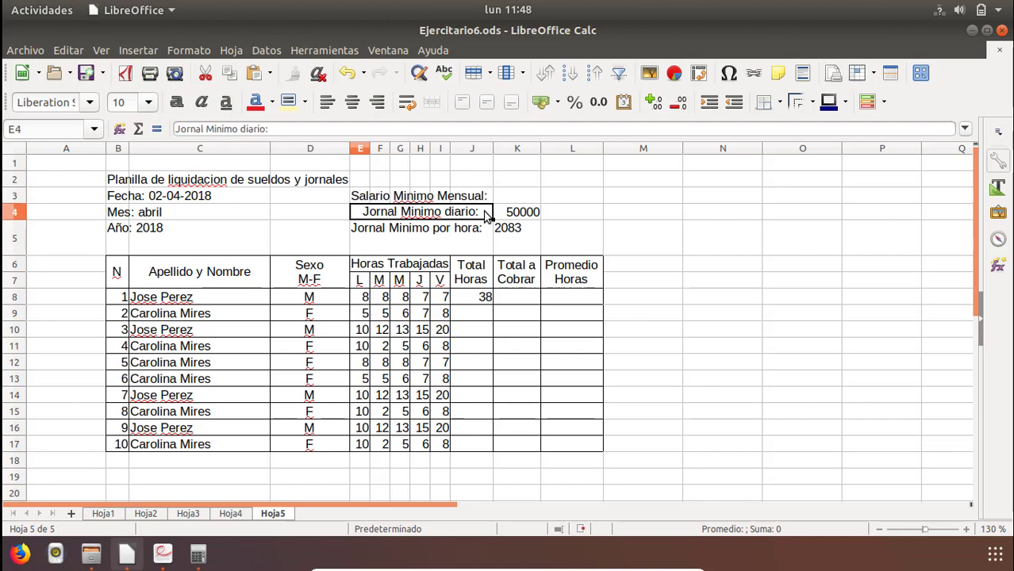
Consult the PDF for the monthly minimum salary, enter 1500000 in K3 and widen column K to fit it.
{"action": "key", "text": "Right"}
{"action": "key", "text": "Up"}
{"action": "key", "text": "alt+Tab"}
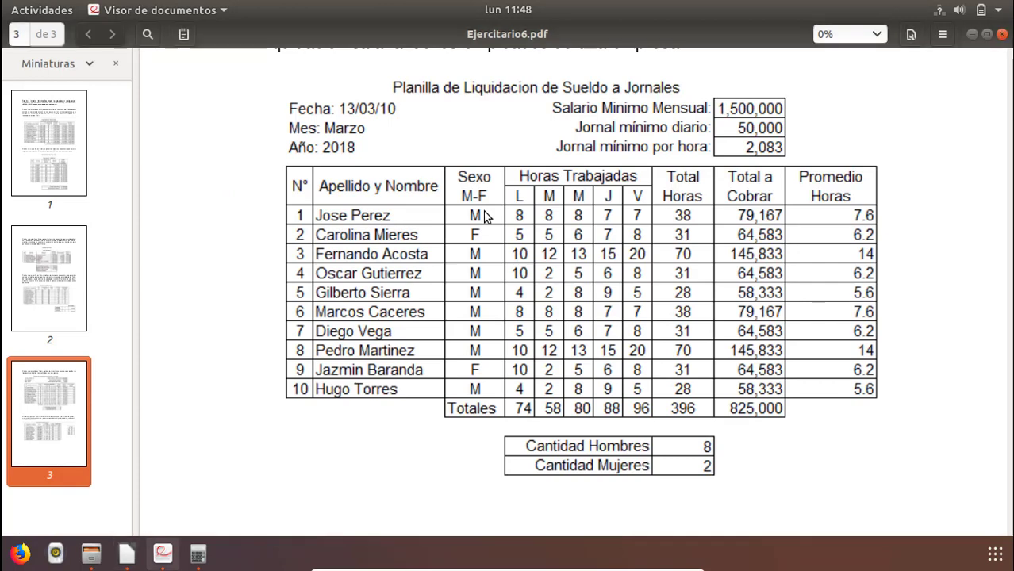
{"action": "key", "text": "alt+Tab"}
{"action": "type", "text": "15000"}
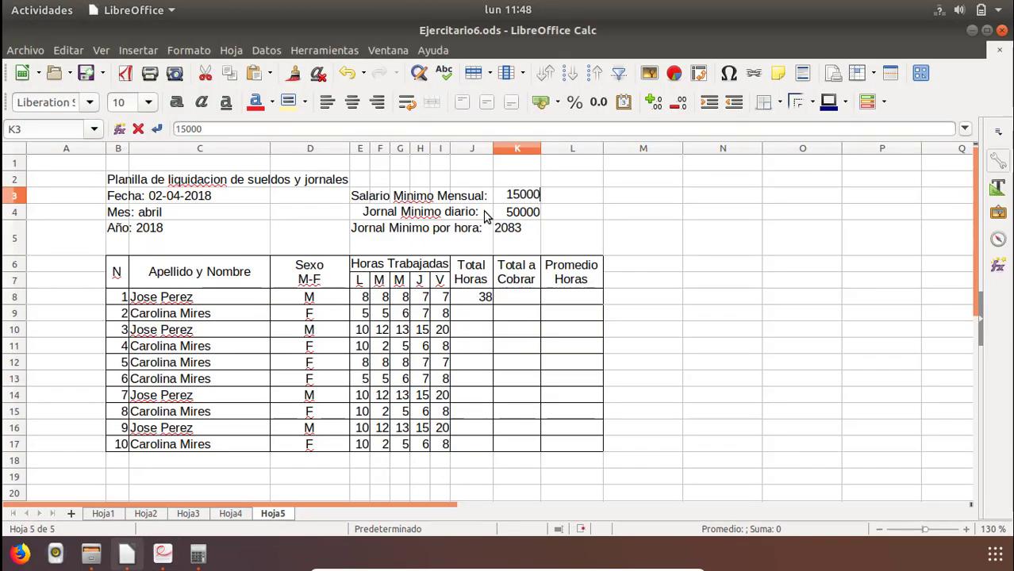
{"action": "type", "text": "00"}
{"action": "key", "text": "Return"}
{"action": "key", "text": "Up"}
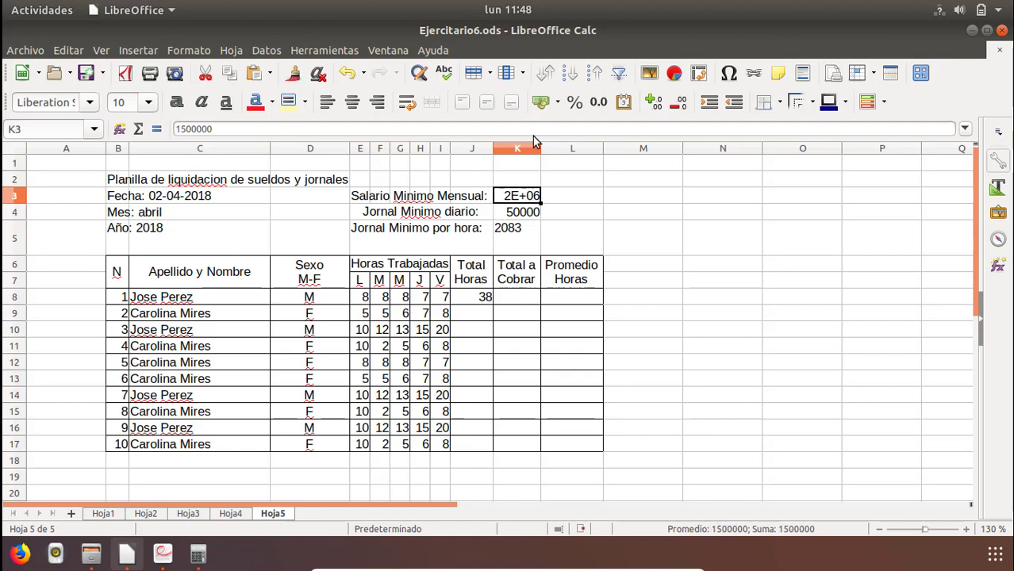
{"action": "left_click_drag", "start_coordinate": [576, 155], "coordinate": [576, 155]}
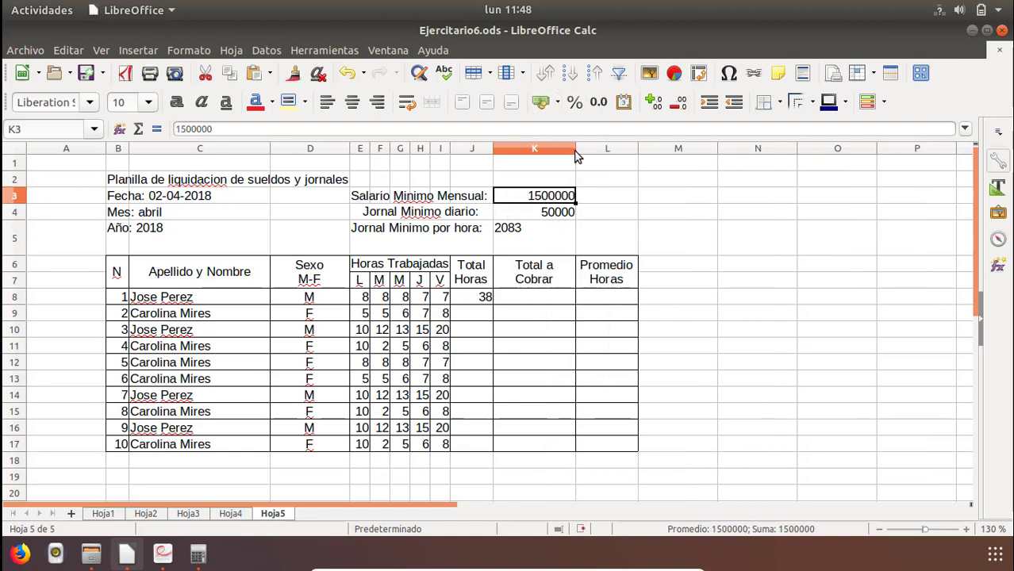
Align the wage values in K3:K5 to the right and compare the layout with the PDF.
{"action": "left_click_drag", "start_coordinate": [560, 202], "coordinate": [555, 238]}
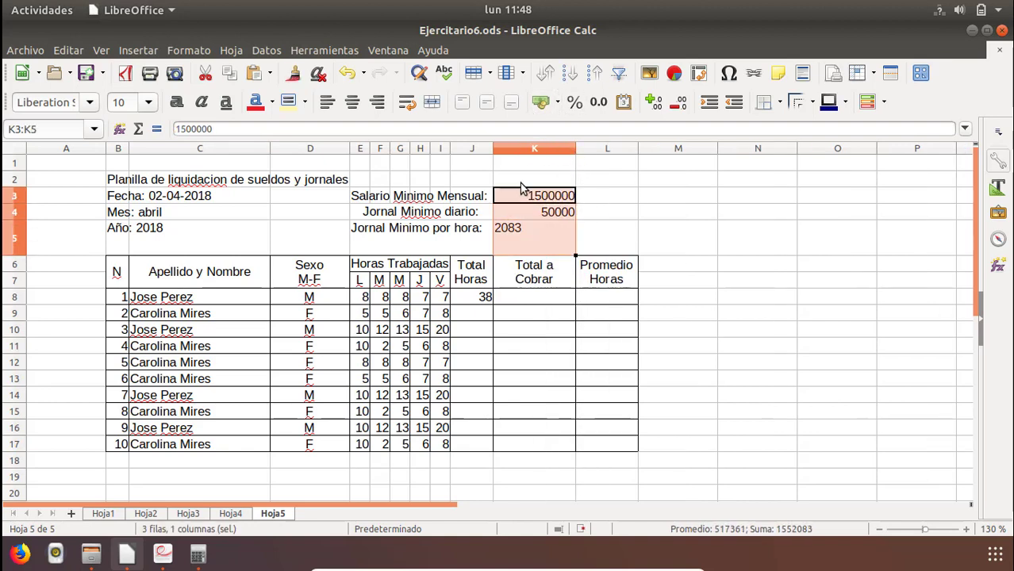
{"action": "left_click", "coordinate": [377, 102]}
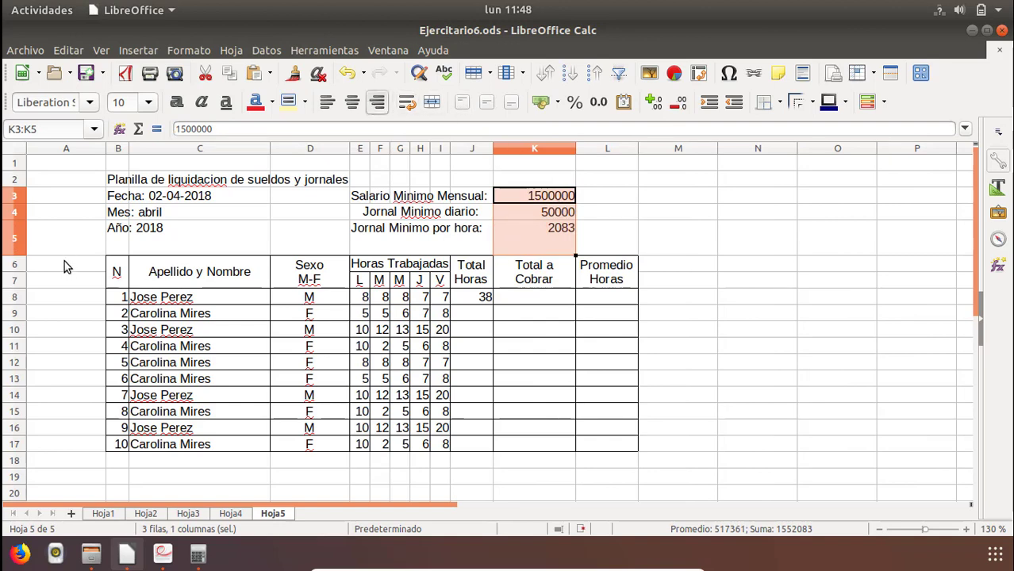
{"action": "key", "text": "alt+Tab"}
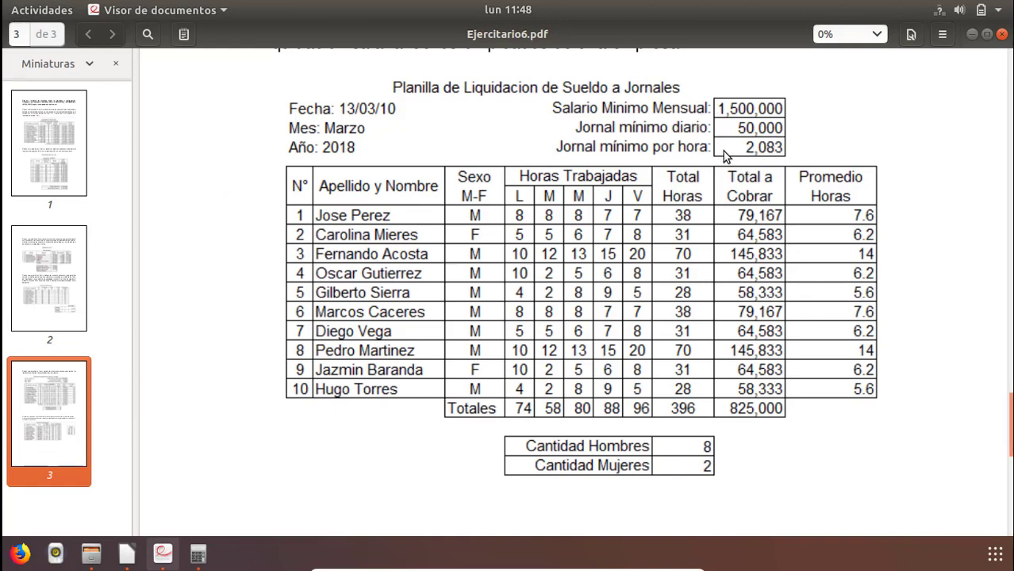
{"action": "key", "text": "alt+Tab"}
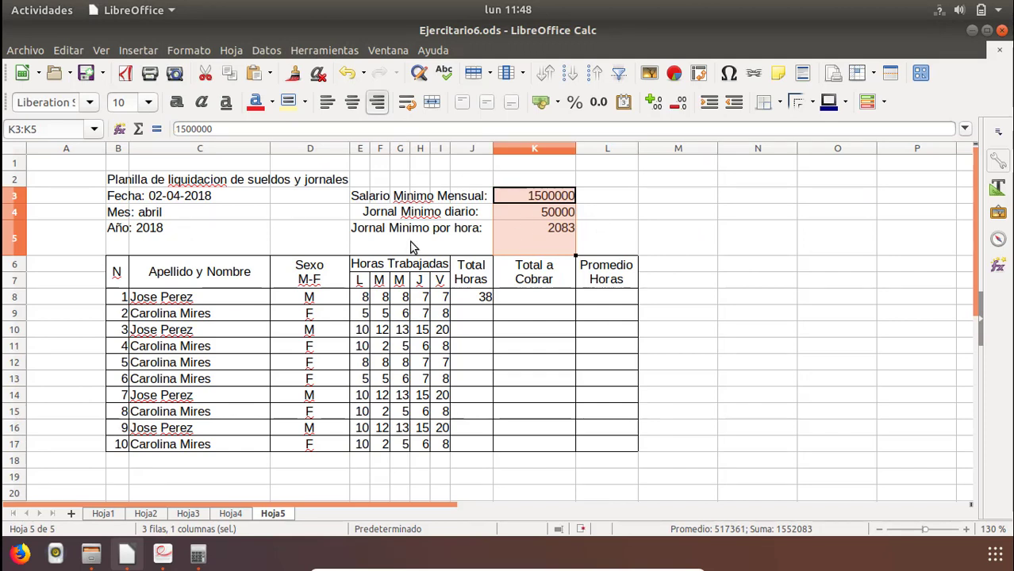
Insert an entire row above row 5, which holds the year and hourly wage.
{"action": "left_click", "coordinate": [66, 238]}
{"action": "right_click", "coordinate": [63, 237]}
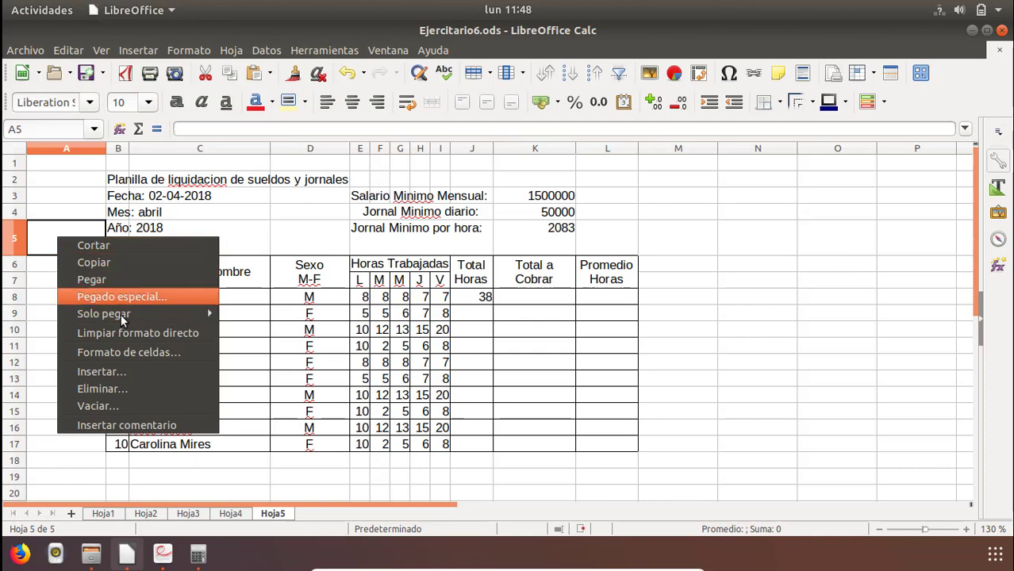
{"action": "left_click", "coordinate": [118, 367]}
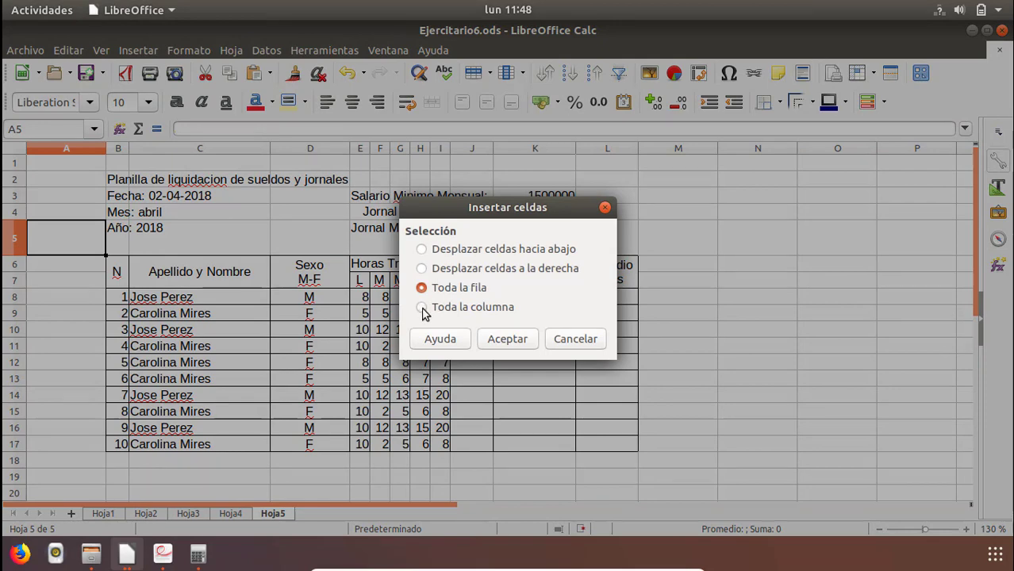
{"action": "left_click", "coordinate": [513, 343]}
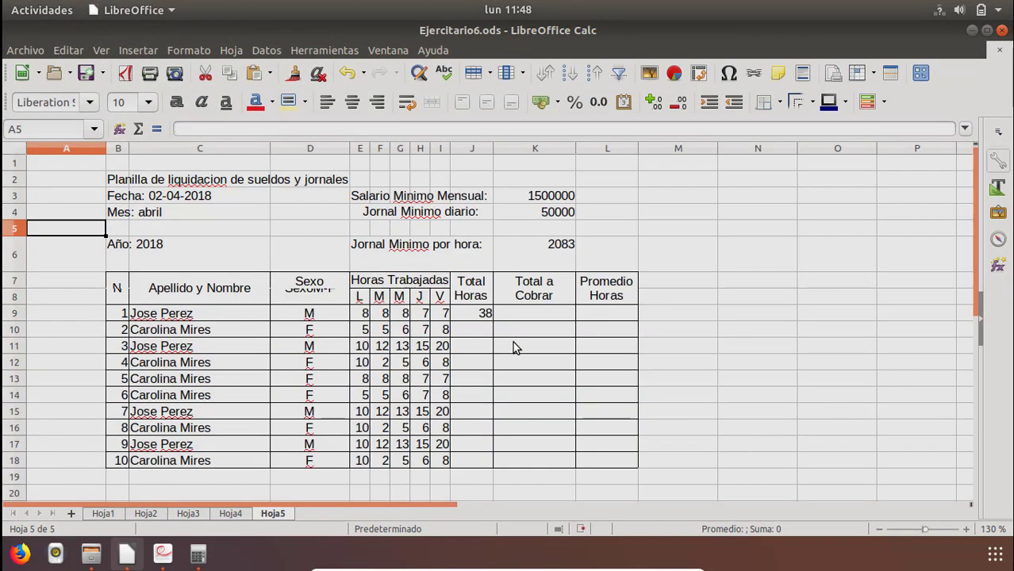
Move the year and hourly wage cells B6:K6 up to row 5 and reduce row 6 to about normal height.
{"action": "left_click_drag", "start_coordinate": [123, 255], "coordinate": [553, 259]}
{"action": "key", "text": "ctrl+x"}
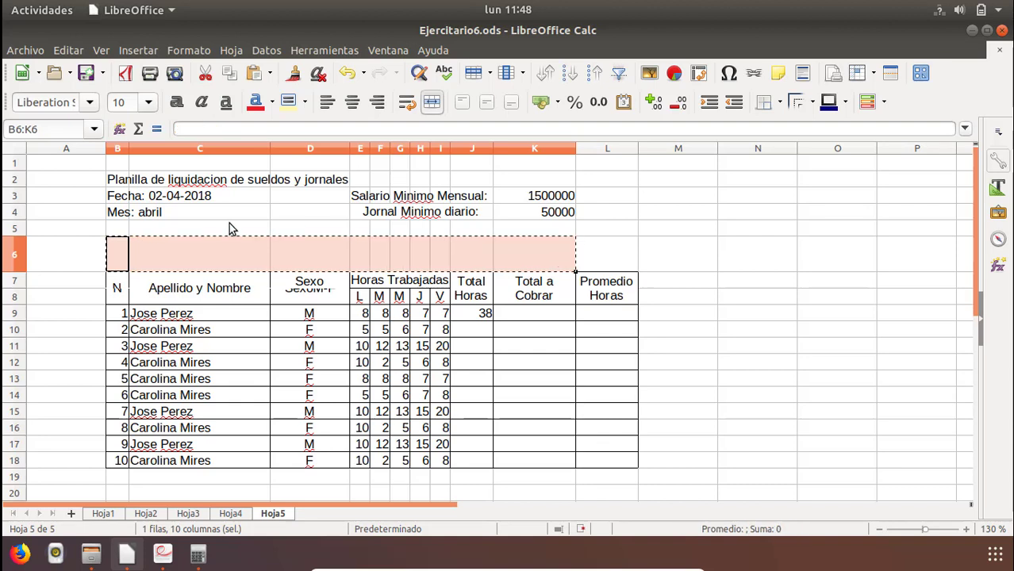
{"action": "left_click", "coordinate": [123, 229]}
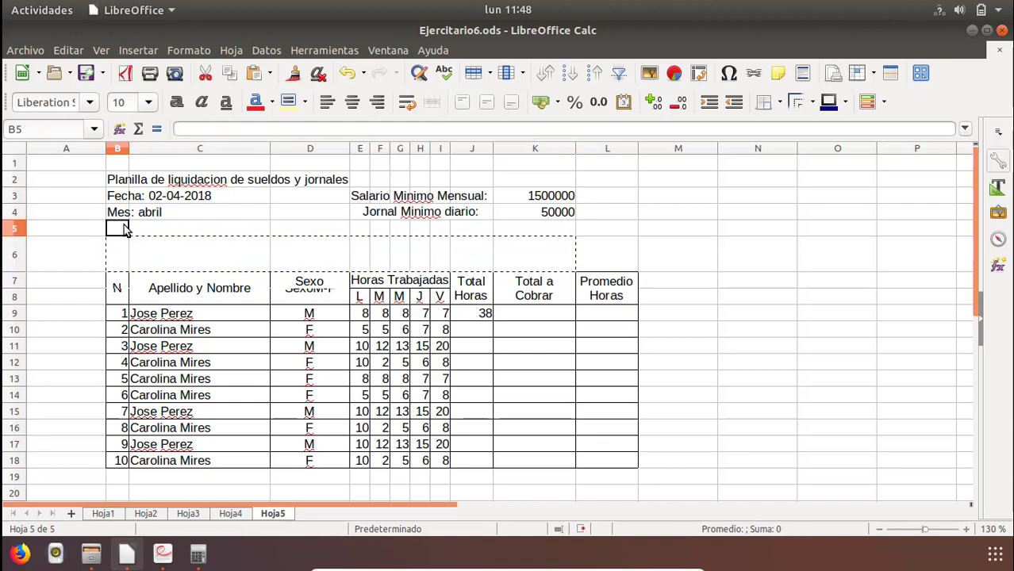
{"action": "key", "text": "ctrl+v"}
{"action": "left_click", "coordinate": [300, 241]}
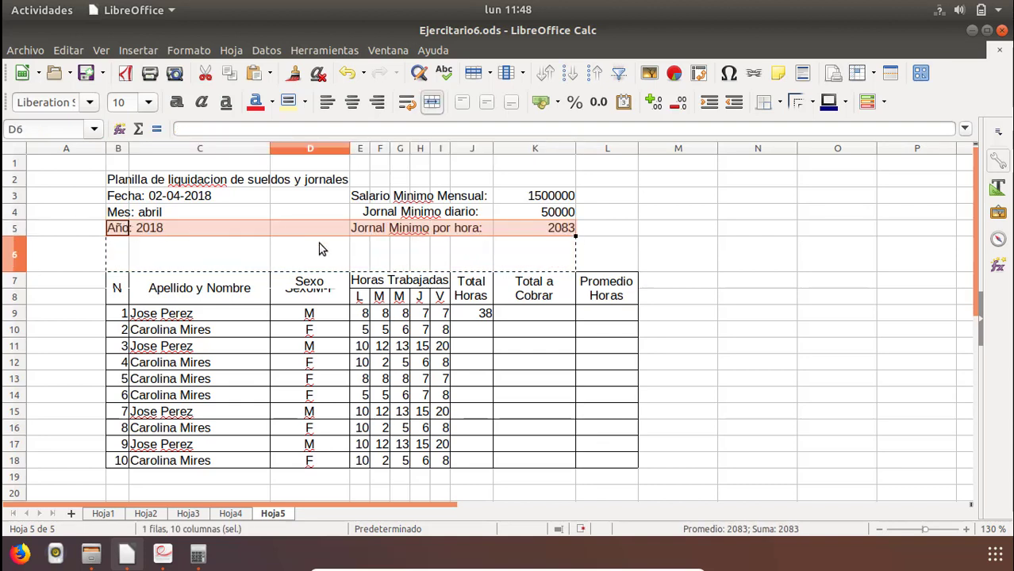
{"action": "left_click", "coordinate": [404, 252]}
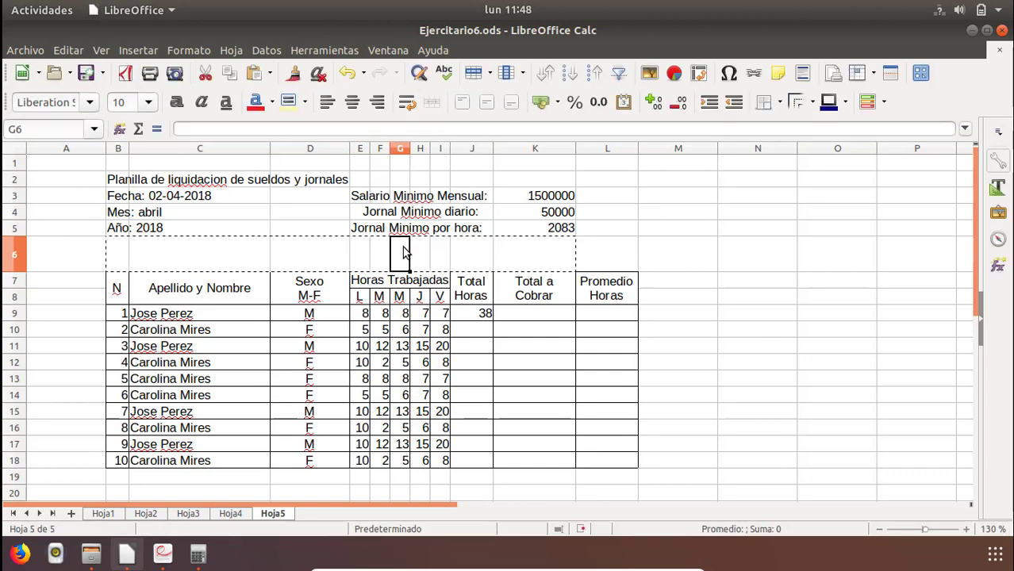
{"action": "left_click", "coordinate": [222, 266]}
{"action": "left_click_drag", "start_coordinate": [20, 270], "coordinate": [20, 252]}
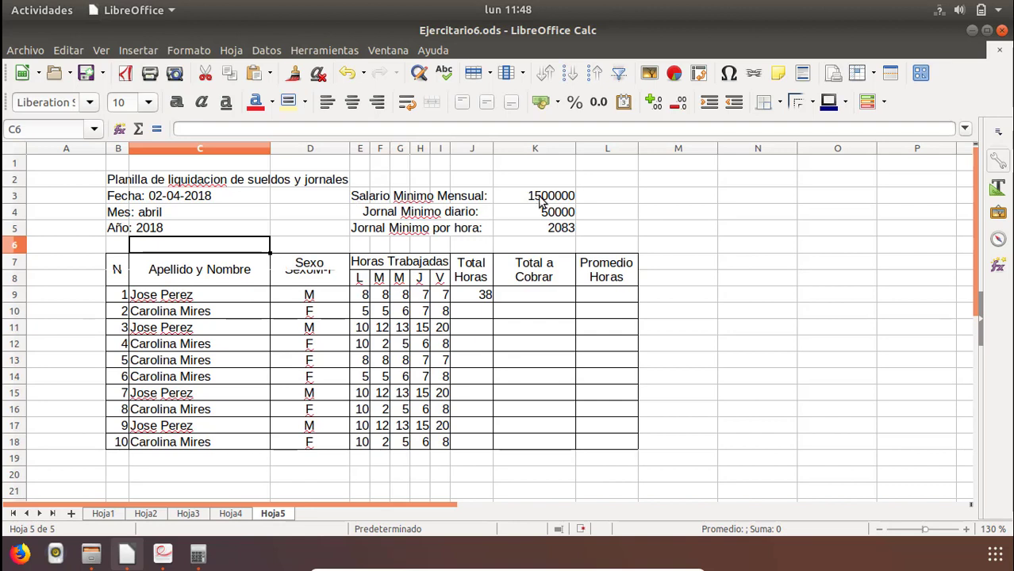
Add borders around and between the minimum wage values in K3:K5.
{"action": "left_click_drag", "start_coordinate": [544, 198], "coordinate": [540, 240]}
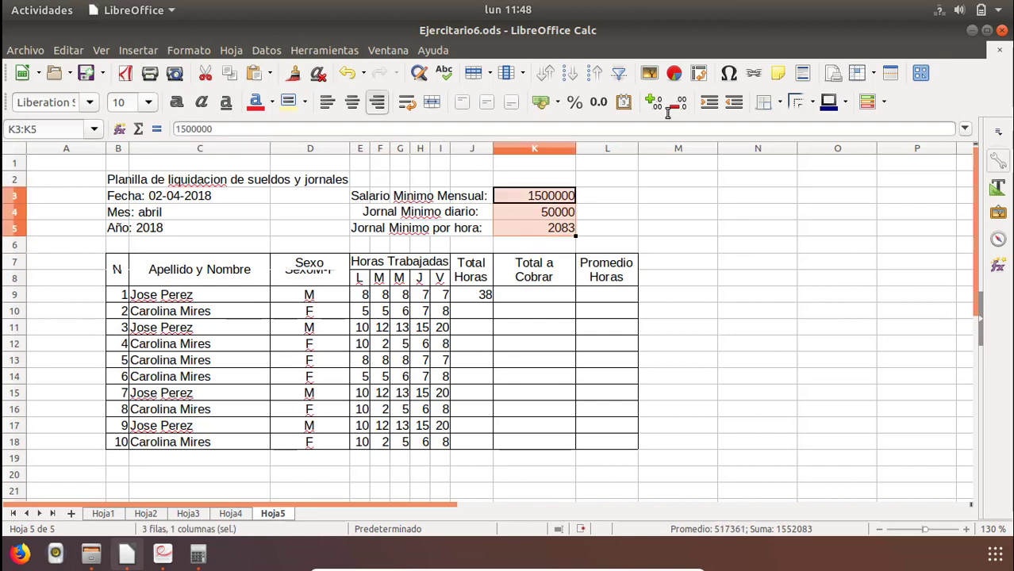
{"action": "left_click", "coordinate": [769, 102]}
{"action": "left_click", "coordinate": [823, 180]}
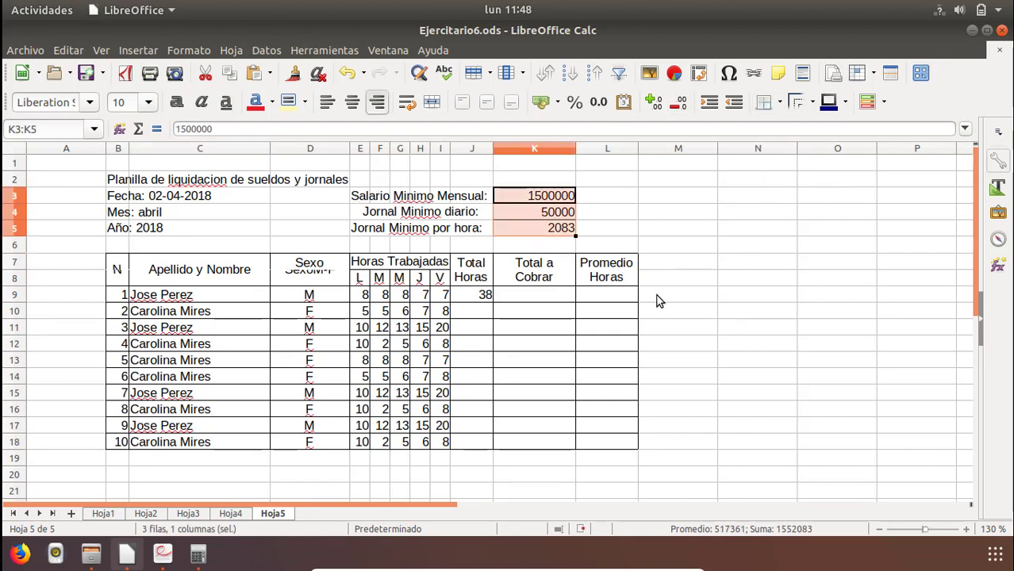
{"action": "left_click", "coordinate": [656, 296]}
{"action": "left_click_drag", "start_coordinate": [65, 166], "coordinate": [651, 482]}
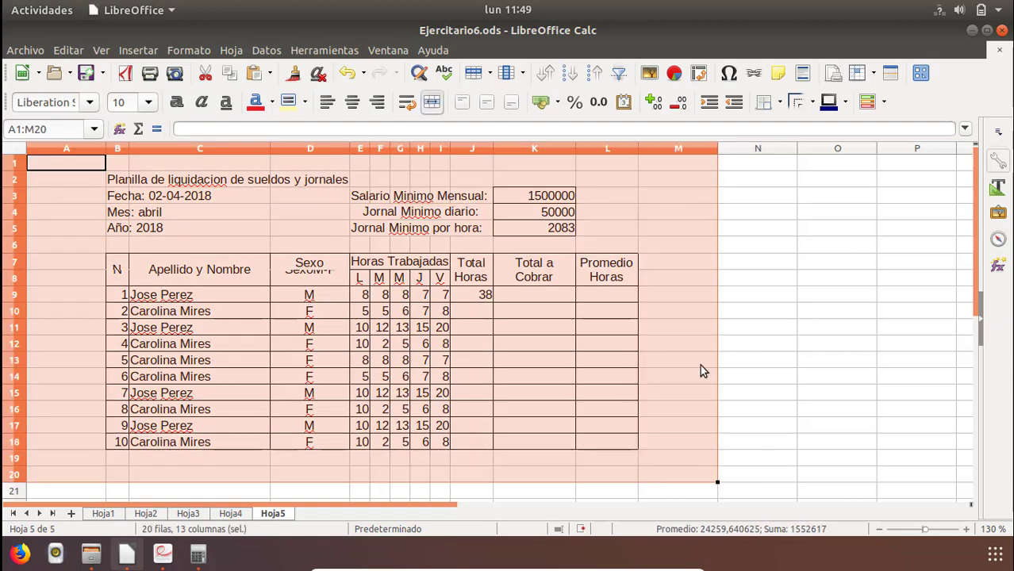
{"action": "left_click", "coordinate": [742, 343]}
Center the table's hours, totals and average cells in E9:L18 horizontally.
{"action": "left_click_drag", "start_coordinate": [359, 294], "coordinate": [592, 442]}
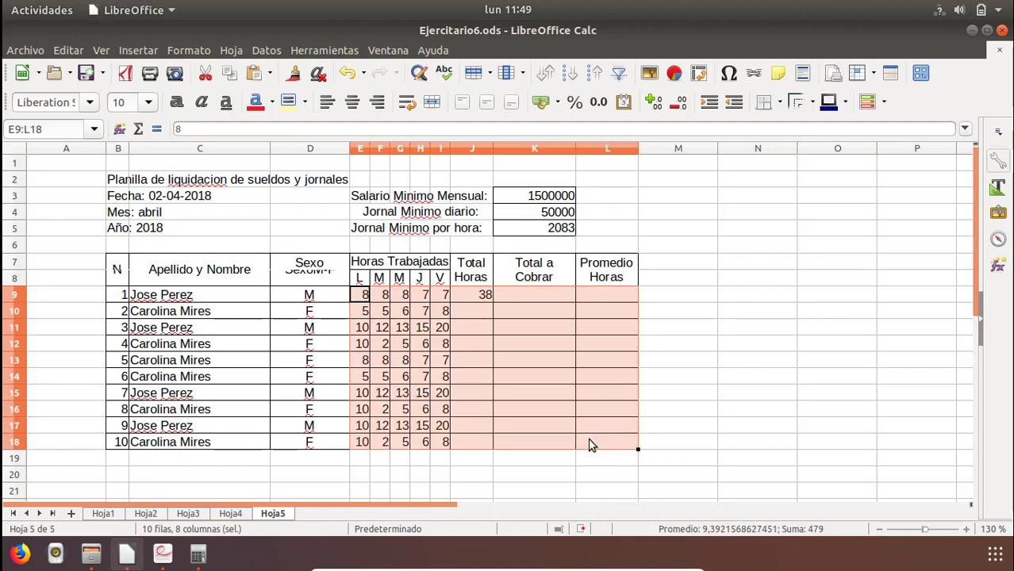
{"action": "left_click", "coordinate": [351, 103]}
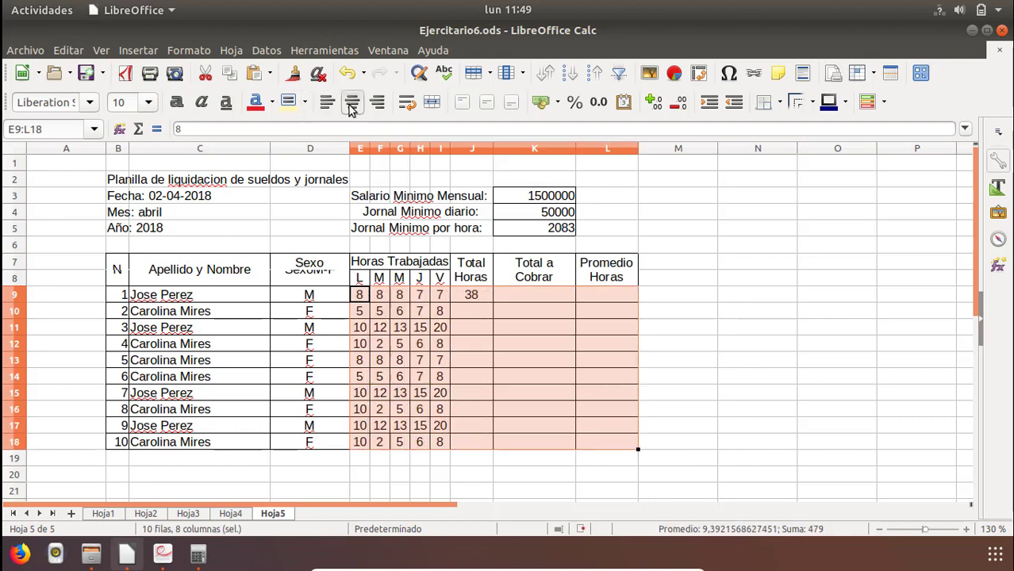
{"action": "left_click", "coordinate": [484, 300]}
Align the Total a Cobrar cells K9:K18 to the right.
{"action": "left_click_drag", "start_coordinate": [530, 297], "coordinate": [603, 442]}
{"action": "left_click_drag", "start_coordinate": [533, 442], "coordinate": [533, 442]}
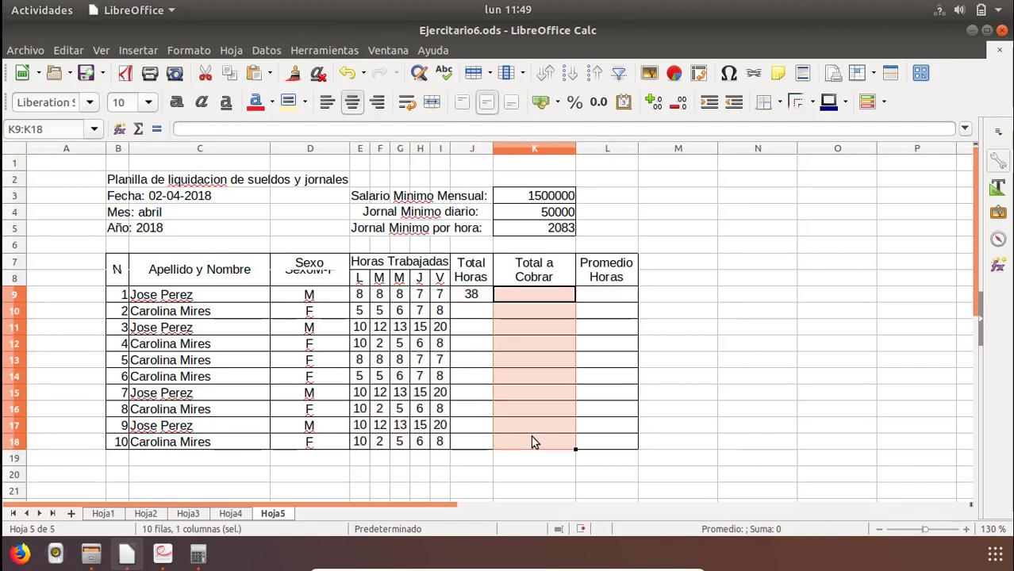
{"action": "left_click", "coordinate": [378, 103]}
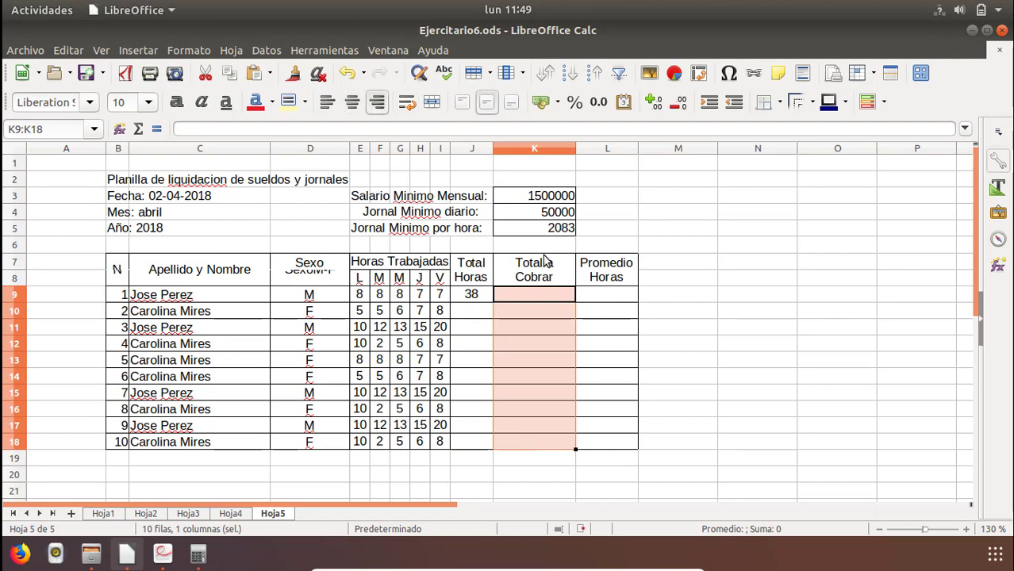
Calculate the first employee's Total a Cobrar in K9 with the formula =J9*K5.
{"action": "left_click", "coordinate": [515, 300]}
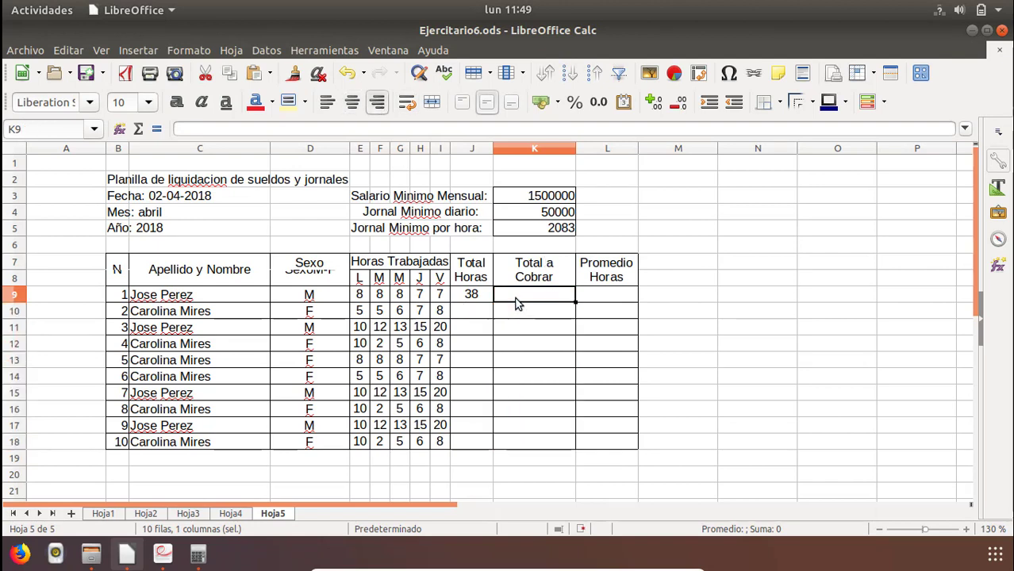
{"action": "type", "text": "="}
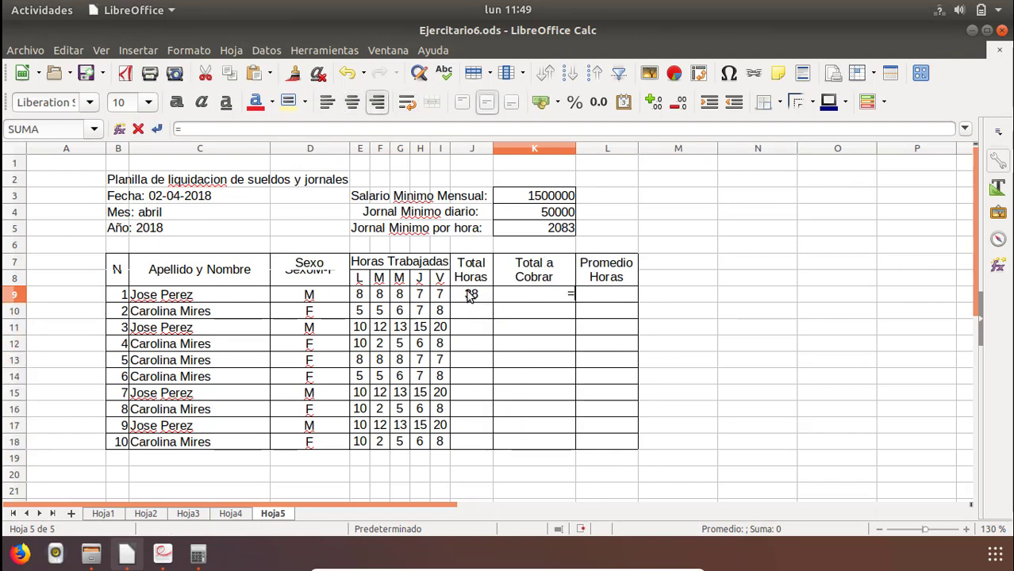
{"action": "left_click", "coordinate": [473, 296]}
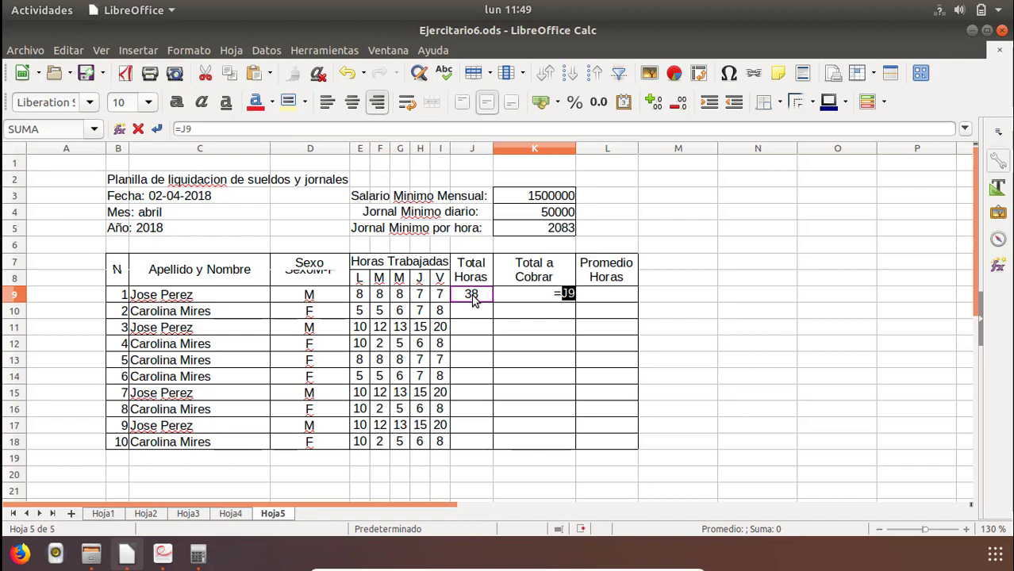
{"action": "type", "text": "*"}
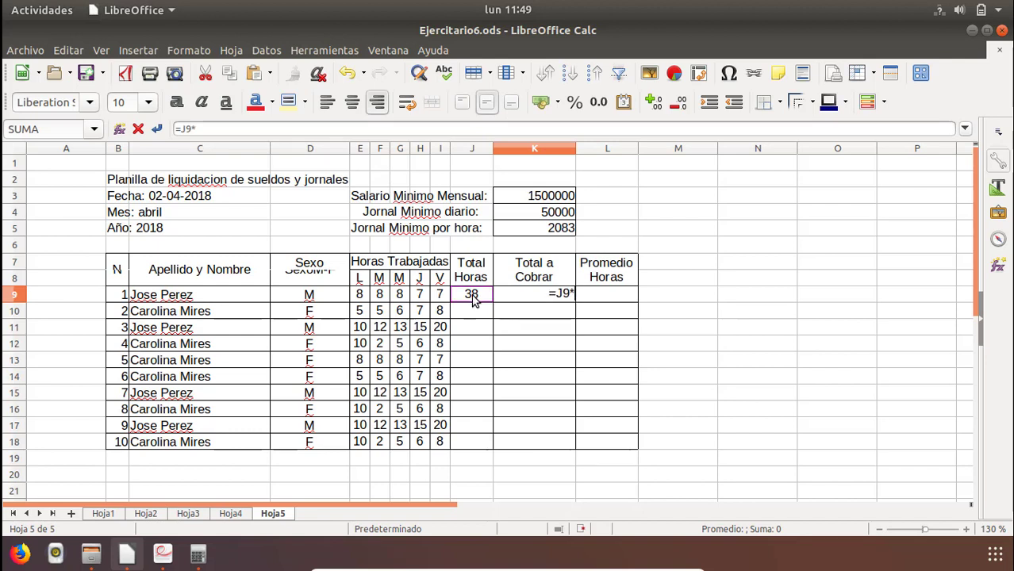
{"action": "left_click", "coordinate": [553, 230]}
{"action": "key", "text": "Return"}
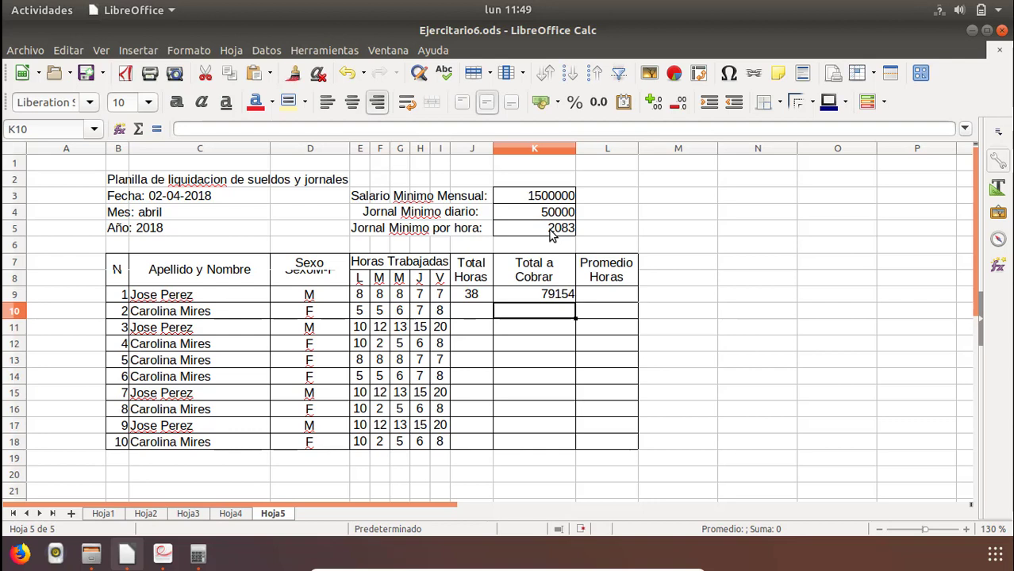
{"action": "key", "text": "Up"}
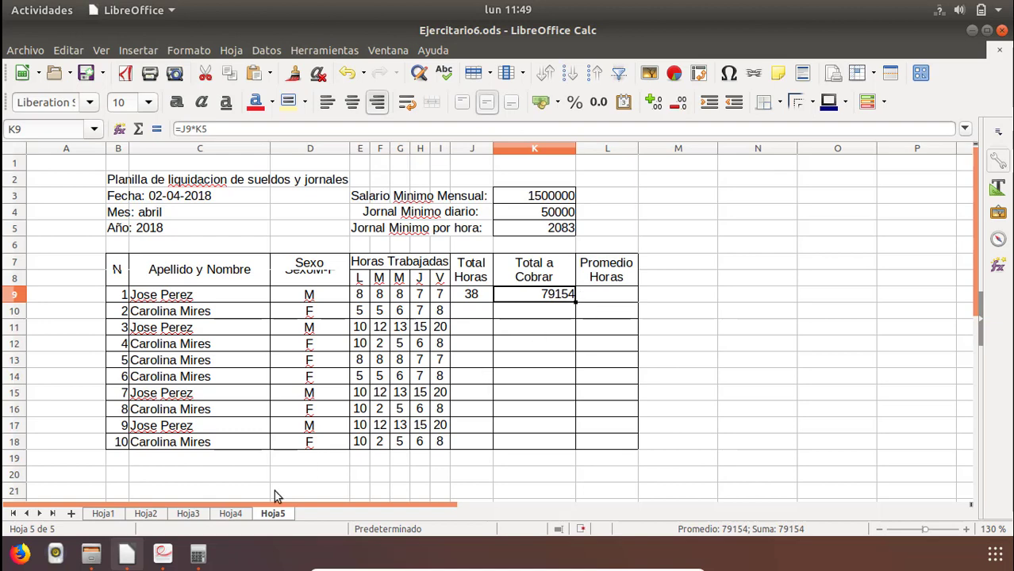
Check the salary table in Ejercitario6.pdf and calculate the second employee's Total Horas in J10 with =SUMA(E10:I10).
{"action": "left_click", "coordinate": [164, 554]}
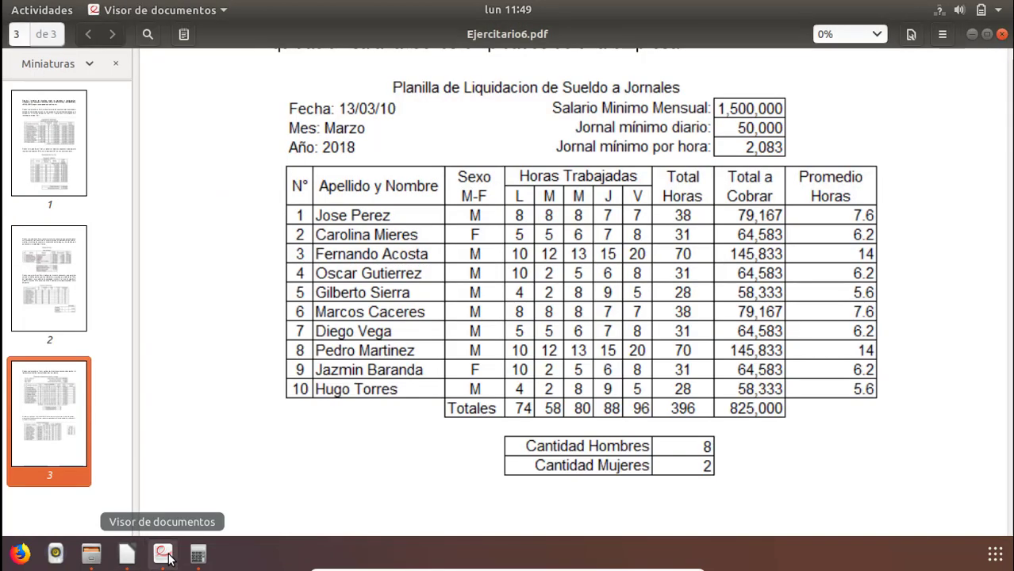
{"action": "left_click", "coordinate": [127, 555]}
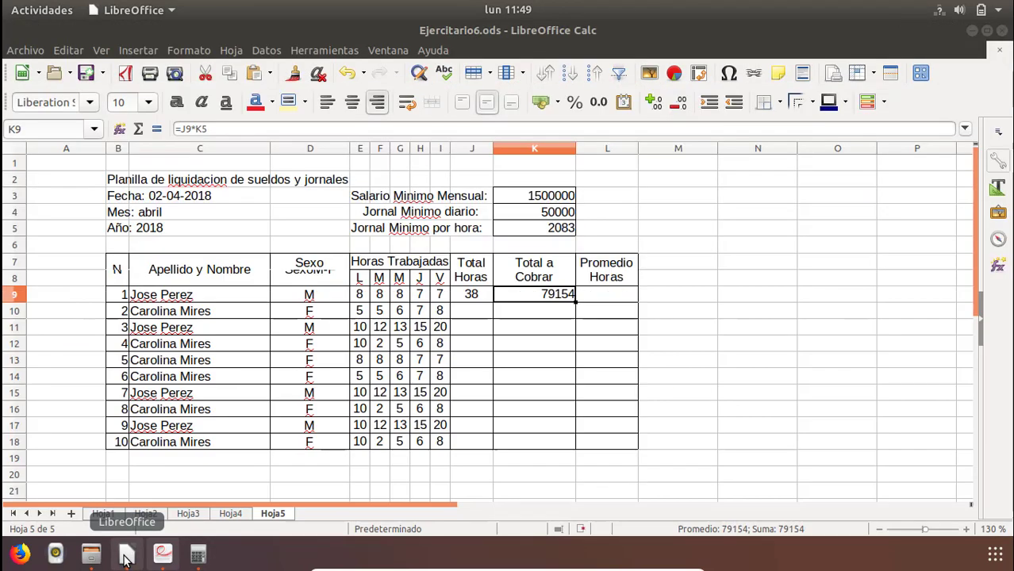
{"action": "left_click", "coordinate": [602, 296]}
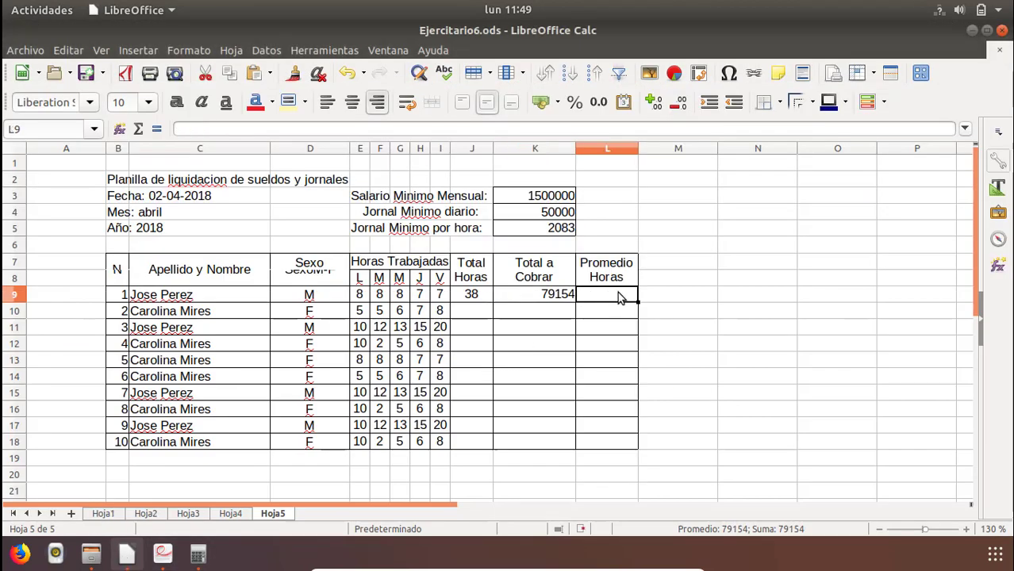
{"action": "left_click", "coordinate": [472, 297]}
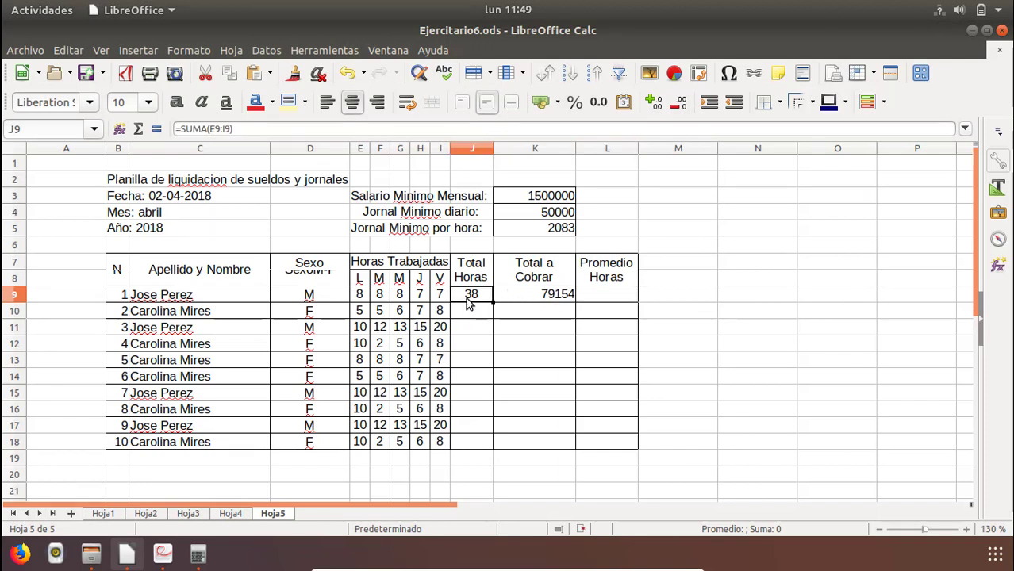
{"action": "left_click", "coordinate": [467, 313]}
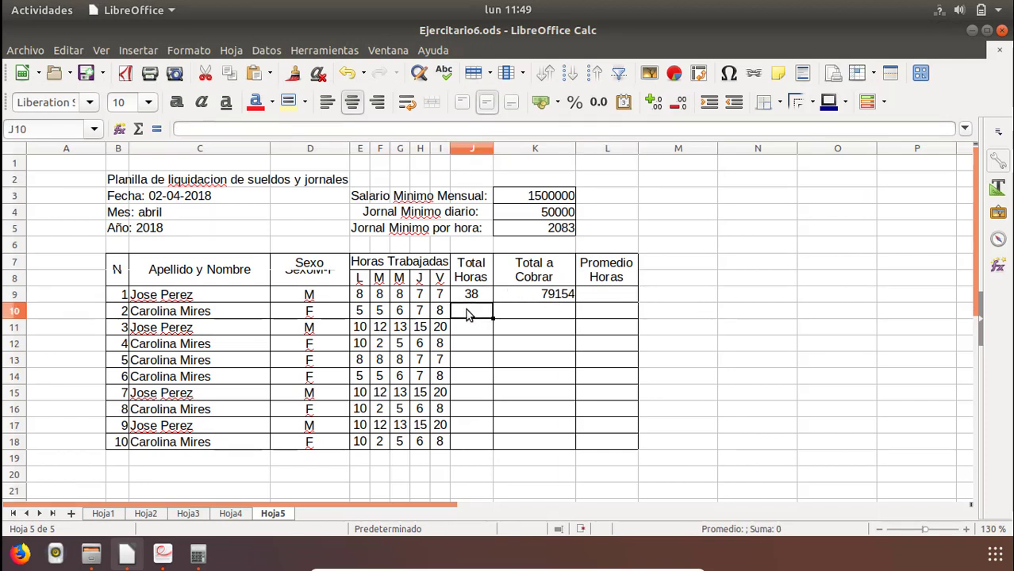
{"action": "type", "text": "=su"}
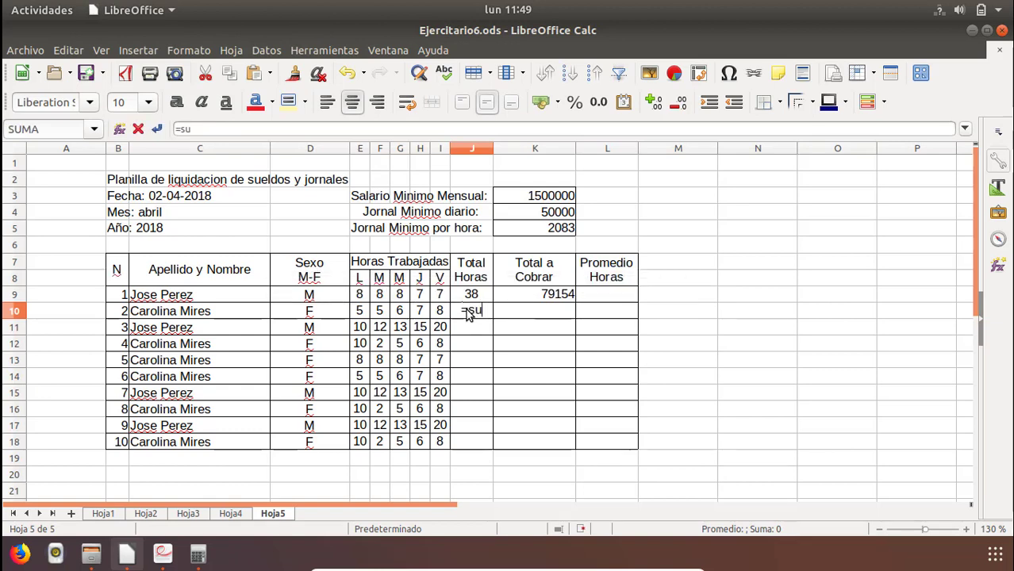
{"action": "type", "text": "ma("}
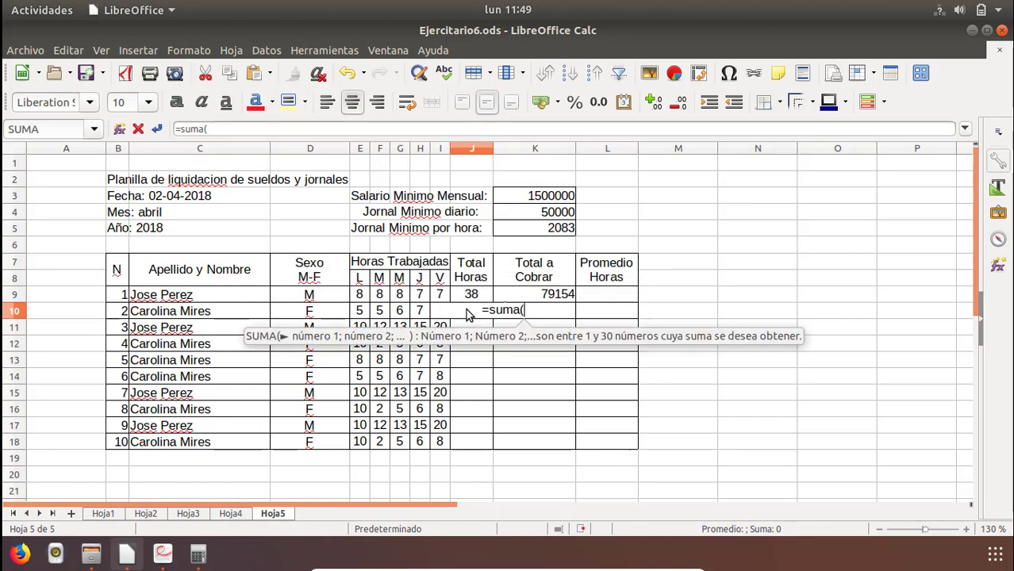
{"action": "left_click_drag", "start_coordinate": [357, 315], "coordinate": [451, 316]}
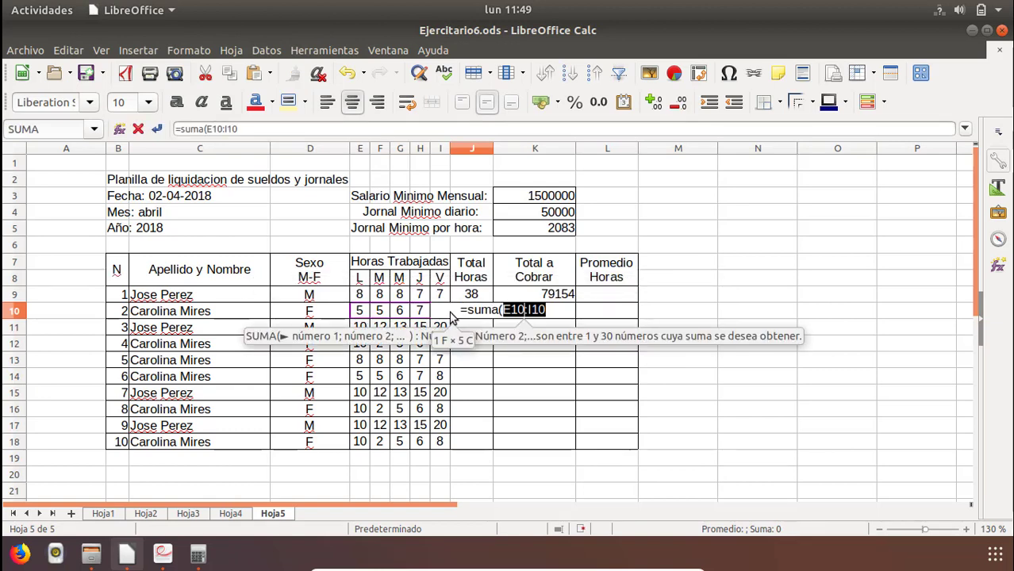
{"action": "type", "text": ")"}
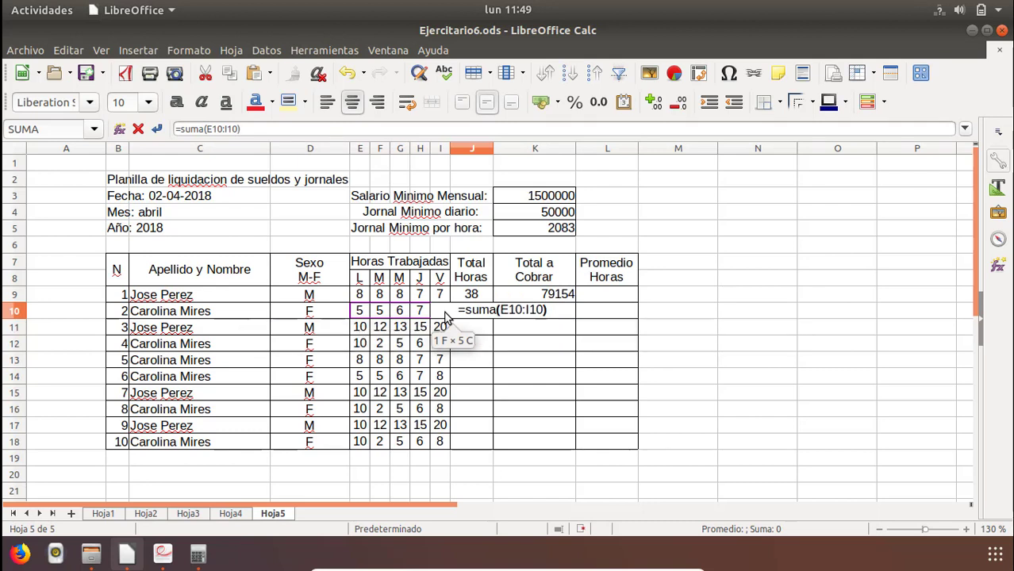
{"action": "key", "text": "Return"}
{"action": "key", "text": "Up"}
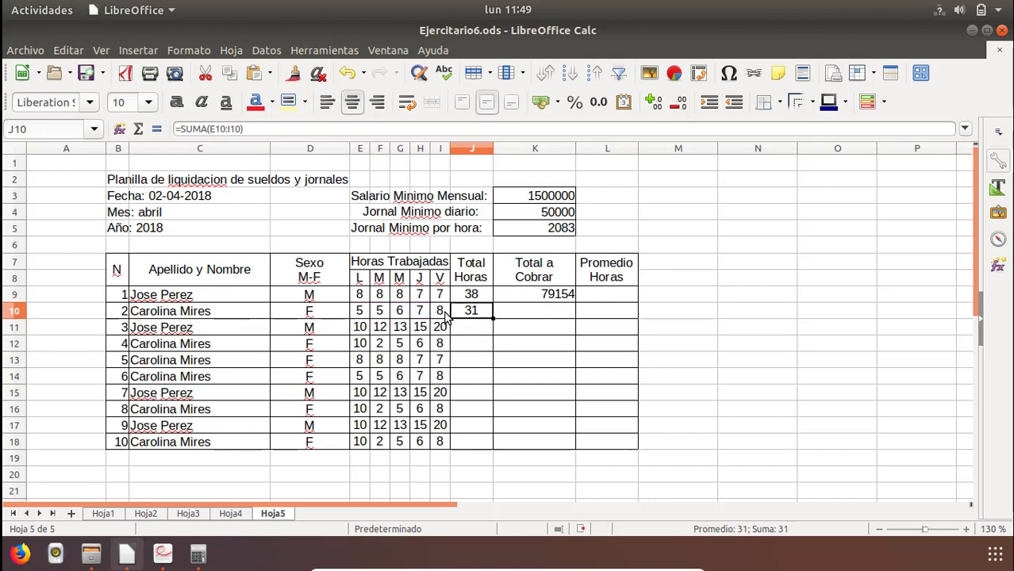
Fill the Total Horas formula from J10 down to J18 for the remaining employees.
{"action": "left_click", "coordinate": [527, 311]}
{"action": "left_click", "coordinate": [480, 310]}
{"action": "left_click_drag", "start_coordinate": [493, 318], "coordinate": [491, 457]}
{"action": "left_click", "coordinate": [530, 346]}
Inspect the ranges summed by the filled Total Horas formulas in J10, J11, J13 and J14.
{"action": "left_click", "coordinate": [469, 311]}
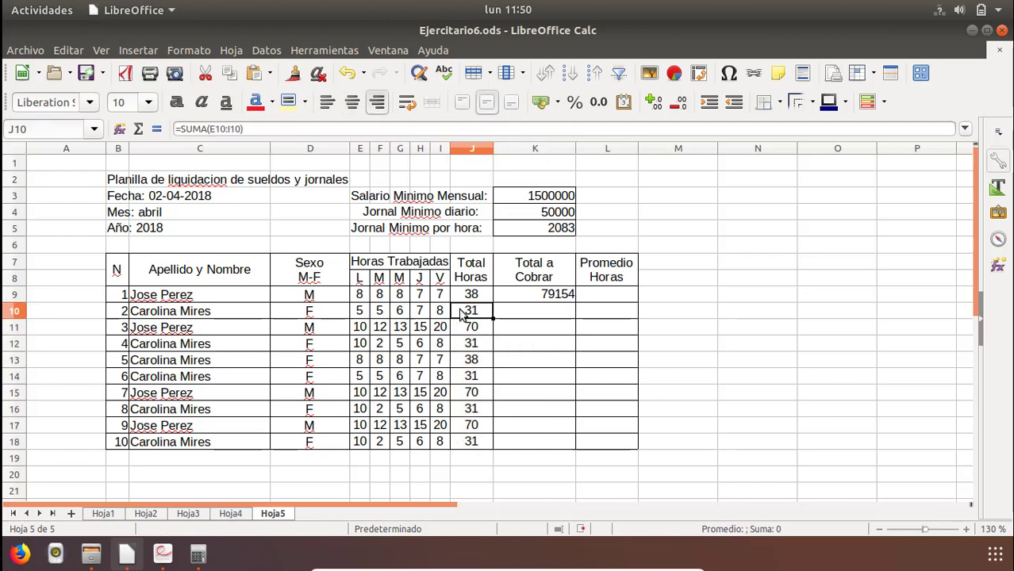
{"action": "double_click", "coordinate": [467, 312]}
{"action": "key", "text": "Escape"}
{"action": "left_click", "coordinate": [468, 327]}
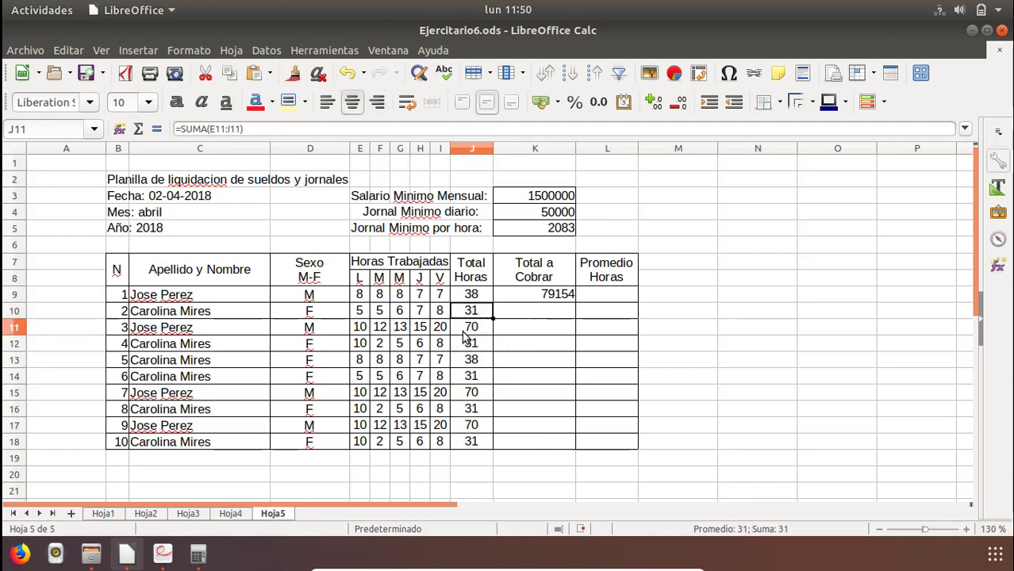
{"action": "double_click", "coordinate": [468, 326]}
{"action": "key", "text": "Escape"}
{"action": "left_click", "coordinate": [466, 357]}
{"action": "double_click", "coordinate": [467, 358]}
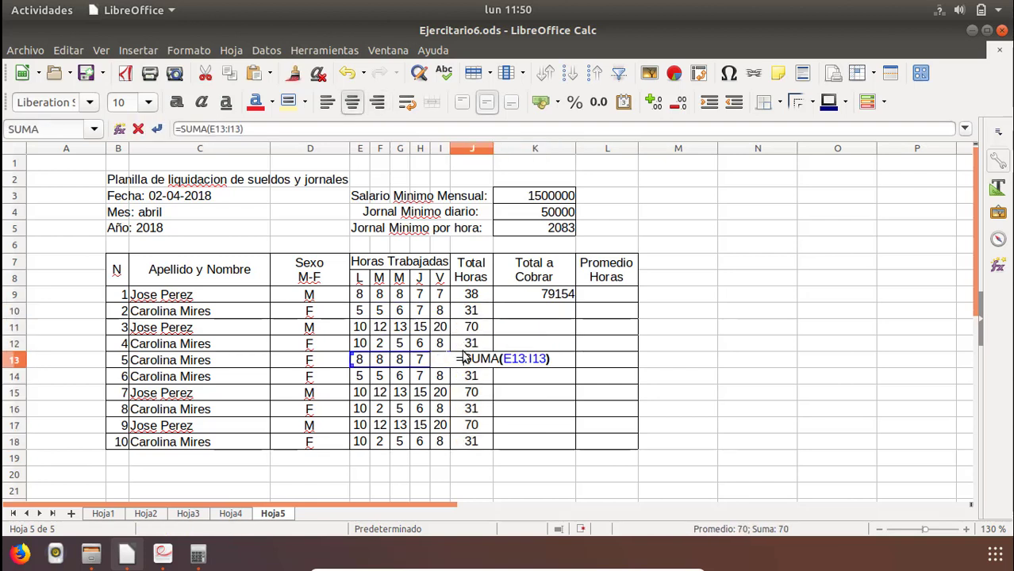
{"action": "key", "text": "Escape"}
{"action": "left_click", "coordinate": [468, 381]}
{"action": "double_click", "coordinate": [468, 381]}
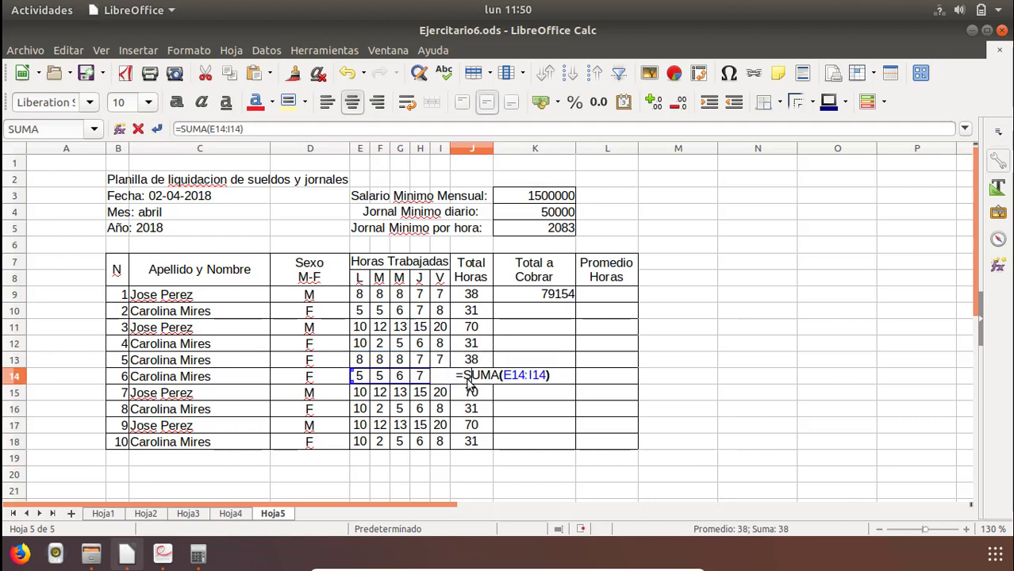
{"action": "key", "text": "Escape"}
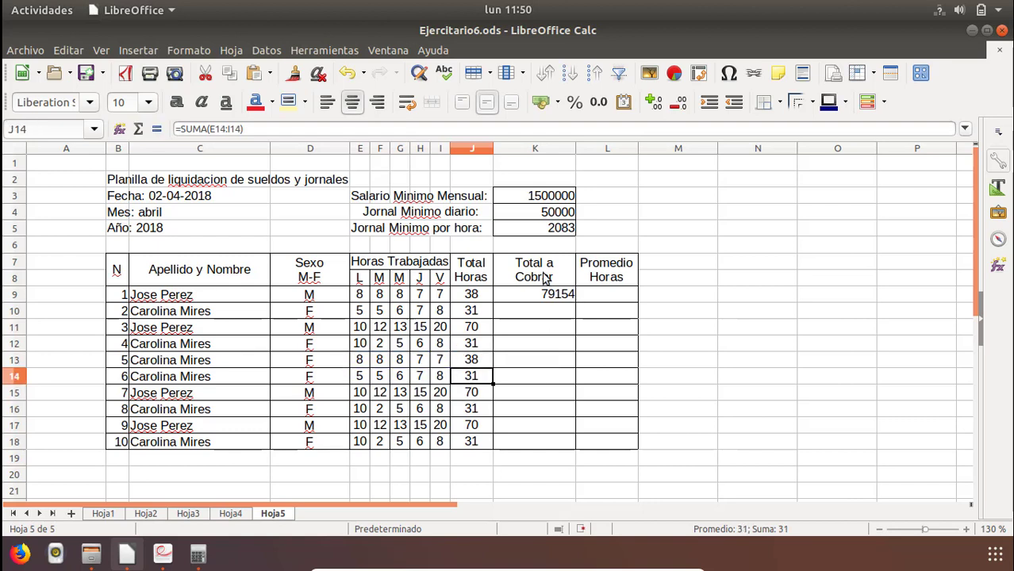
{"action": "left_click", "coordinate": [549, 314]}
{"action": "left_click", "coordinate": [554, 298]}
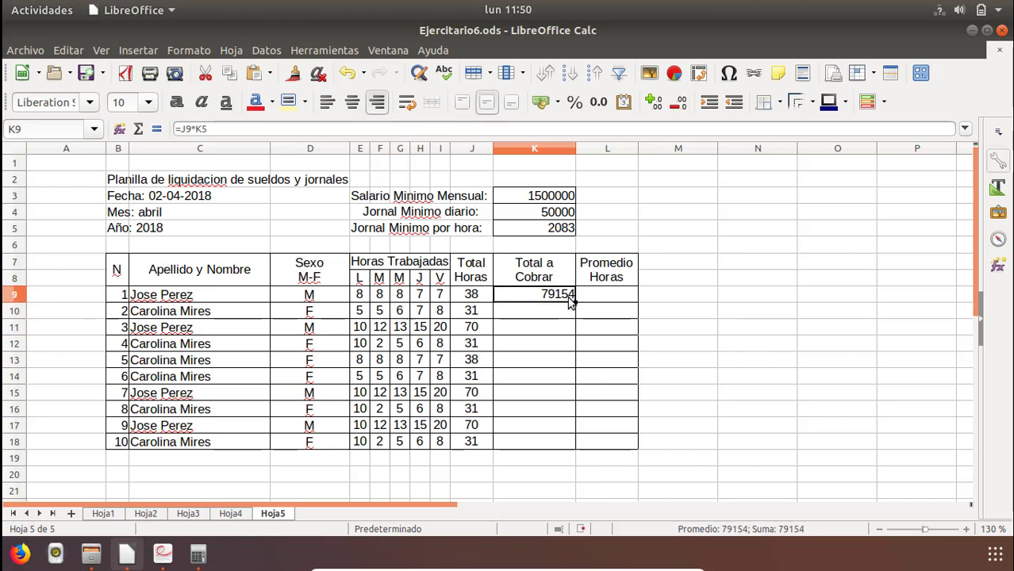
{"action": "right_click", "coordinate": [561, 298]}
{"action": "left_click", "coordinate": [565, 320]}
{"action": "left_click_drag", "start_coordinate": [542, 313], "coordinate": [524, 440]}
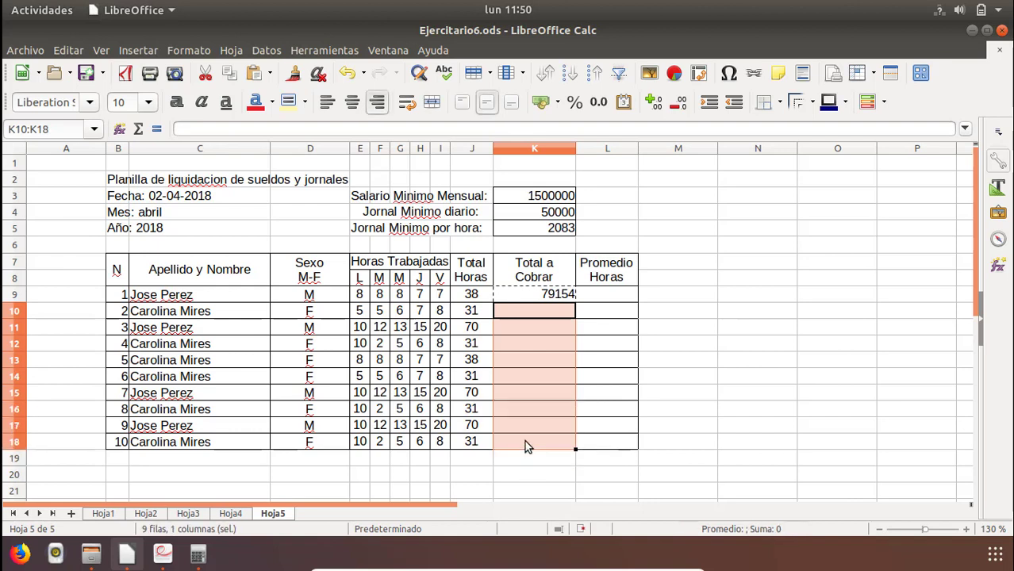
{"action": "double_click", "coordinate": [545, 295]}
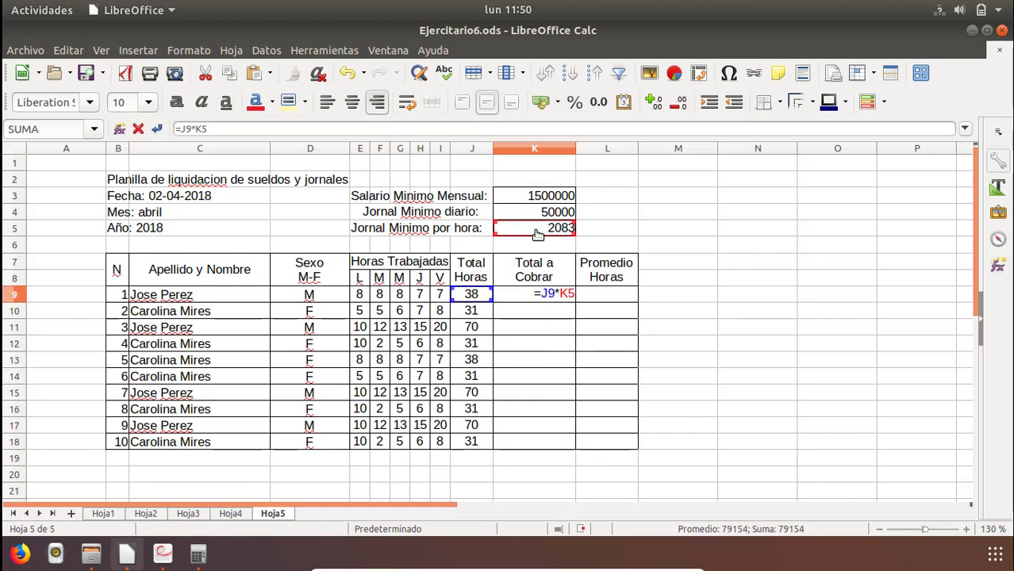
{"action": "key", "text": "Return"}
Copy the Total a Cobrar formula from K9 and paste it into K10:K18.
{"action": "left_click", "coordinate": [544, 296]}
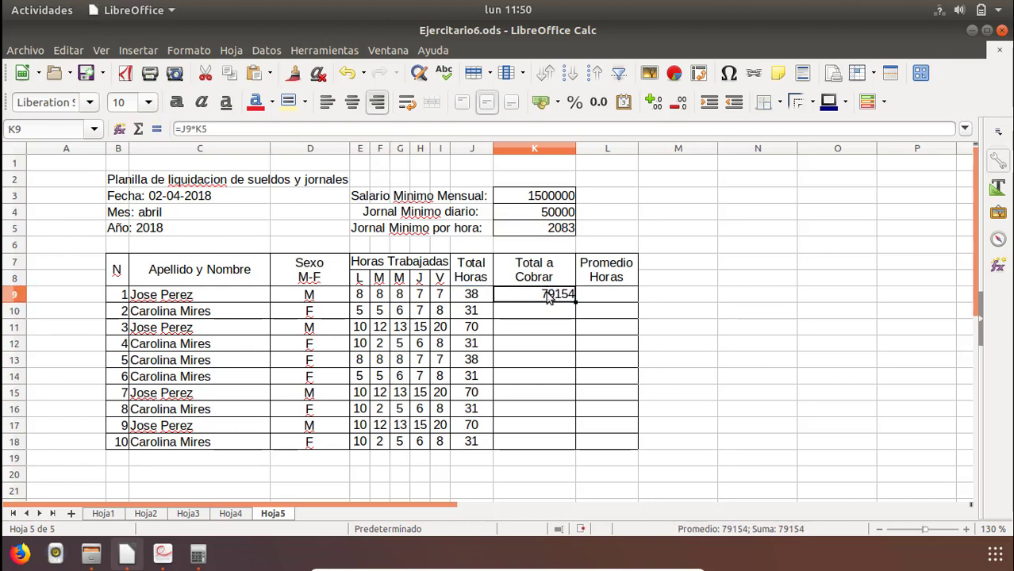
{"action": "right_click", "coordinate": [548, 297]}
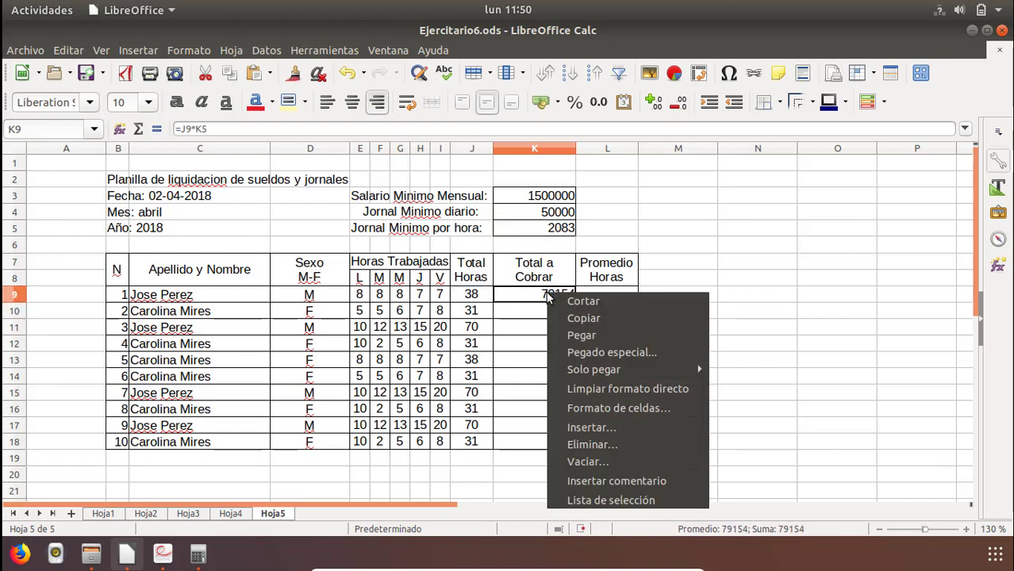
{"action": "left_click", "coordinate": [588, 319]}
{"action": "left_click_drag", "start_coordinate": [559, 313], "coordinate": [539, 443]}
{"action": "right_click", "coordinate": [537, 414]}
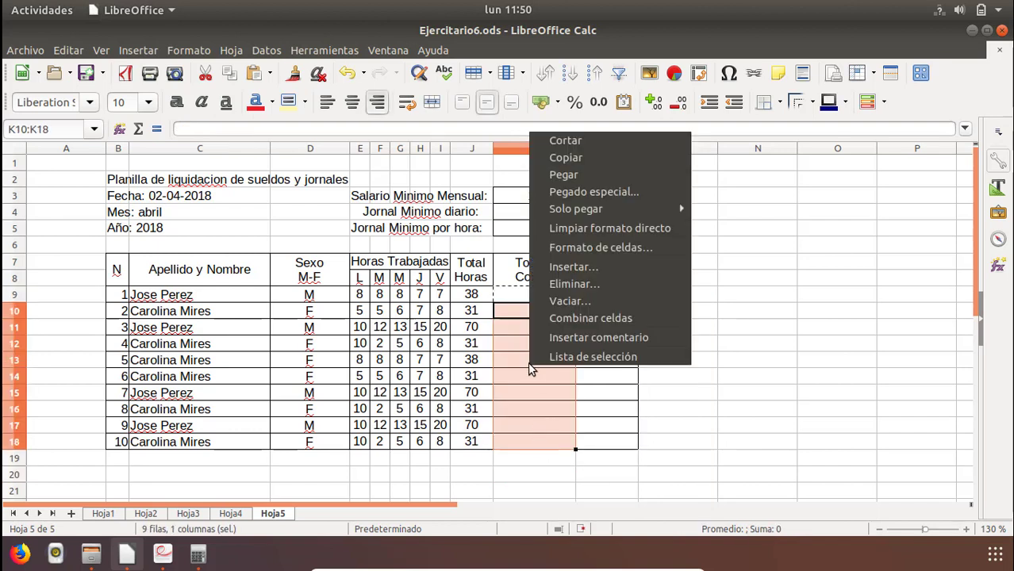
{"action": "left_click", "coordinate": [571, 174]}
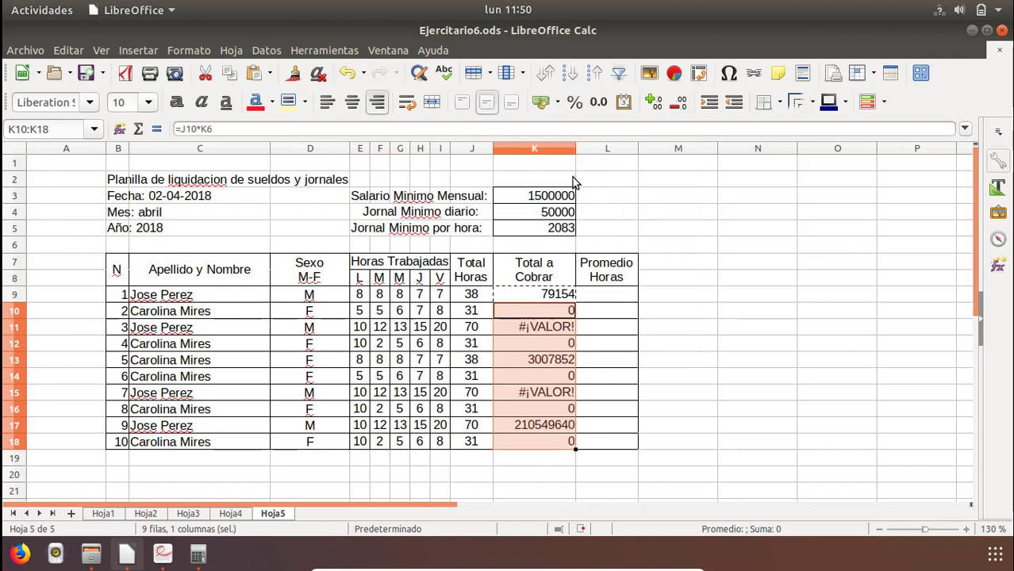
Examine which cells the Total a Cobrar formulas in K13, K9 and K10 refer to.
{"action": "left_click", "coordinate": [553, 359]}
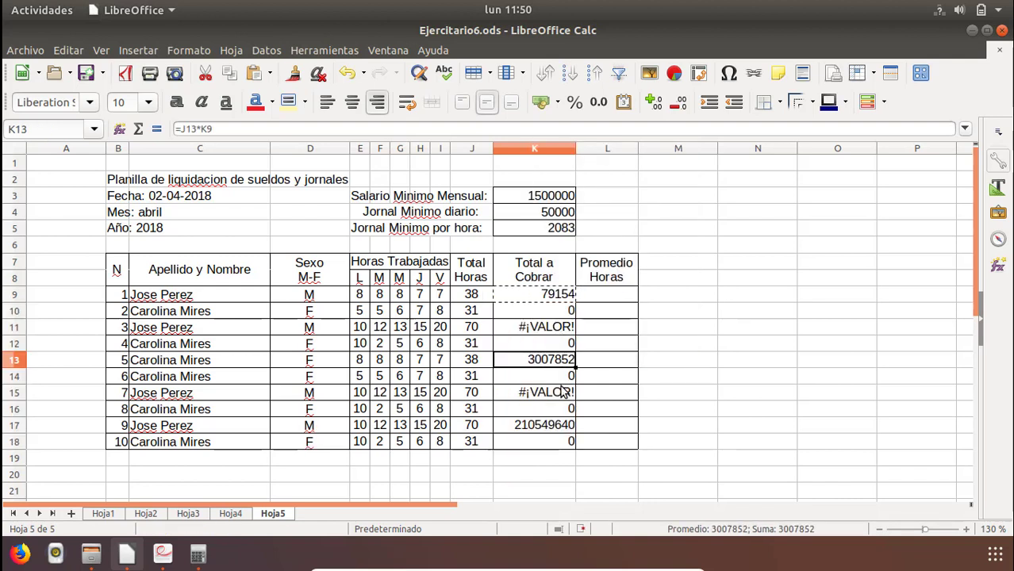
{"action": "left_click", "coordinate": [563, 311]}
{"action": "left_click", "coordinate": [559, 295]}
{"action": "double_click", "coordinate": [559, 295]}
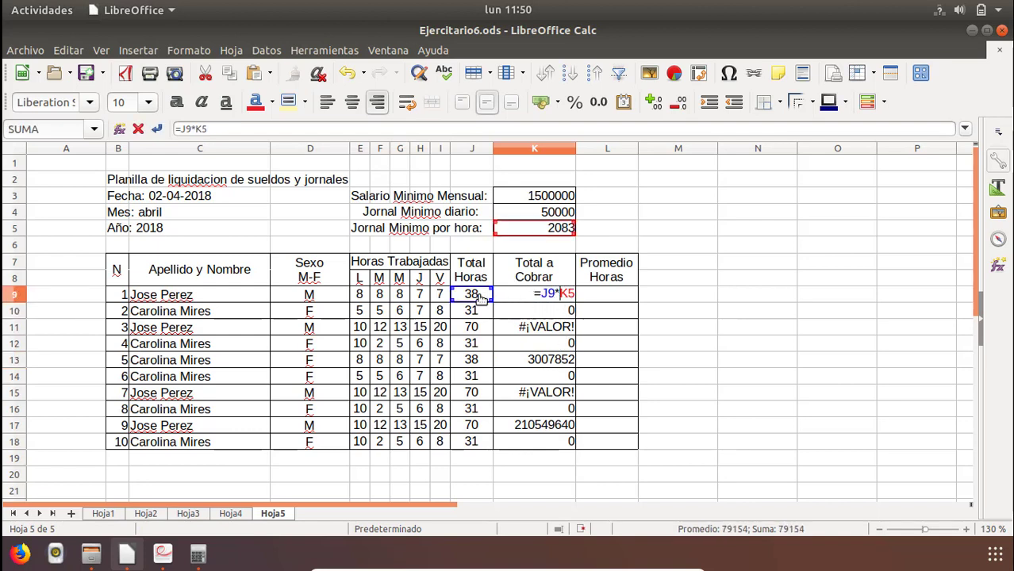
{"action": "key", "text": "Return"}
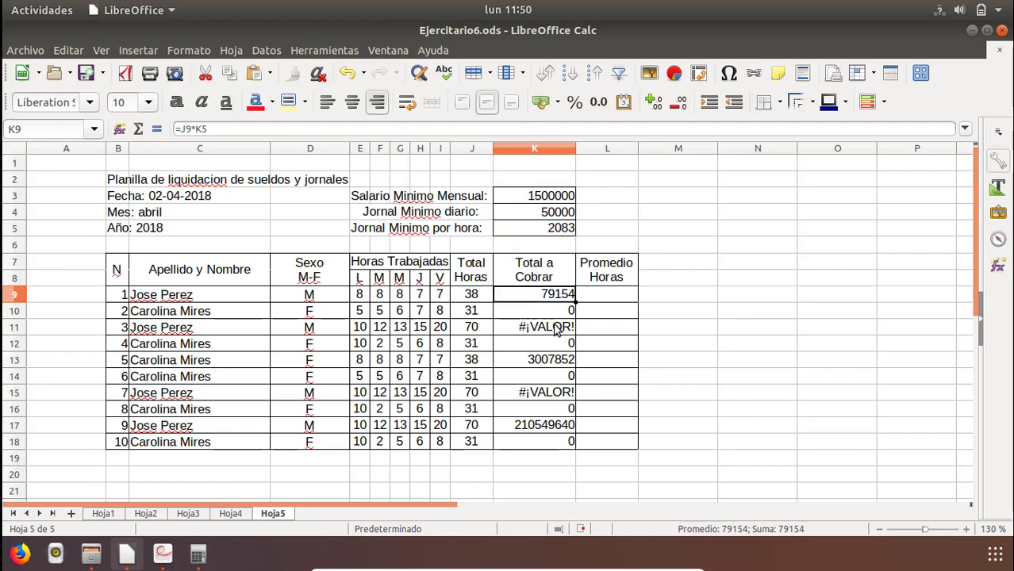
{"action": "left_click", "coordinate": [556, 313]}
{"action": "double_click", "coordinate": [556, 316]}
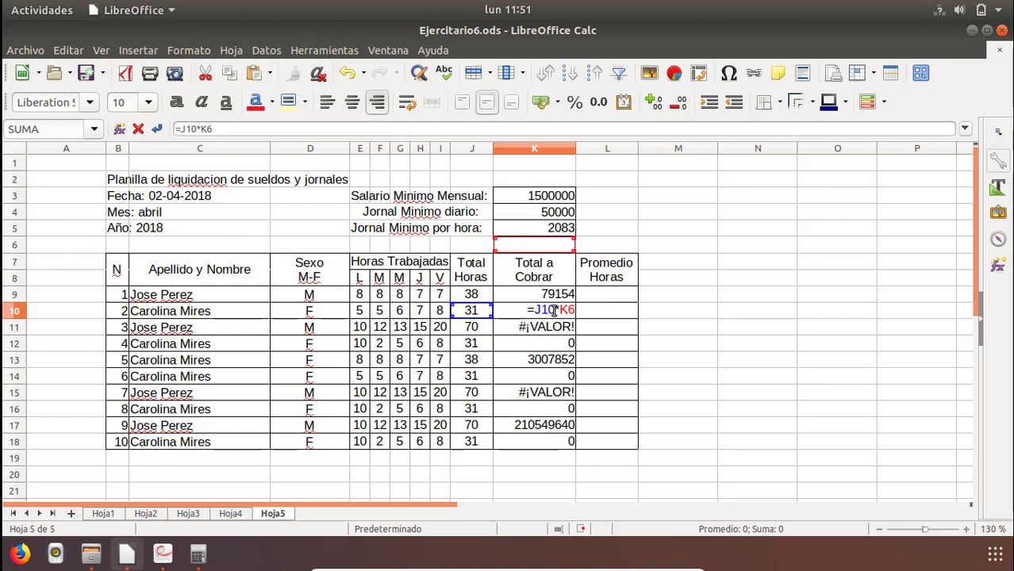
Clear the copied Total a Cobrar formulas from K10:K18.
{"action": "left_click", "coordinate": [548, 341]}
{"action": "key", "text": "Escape"}
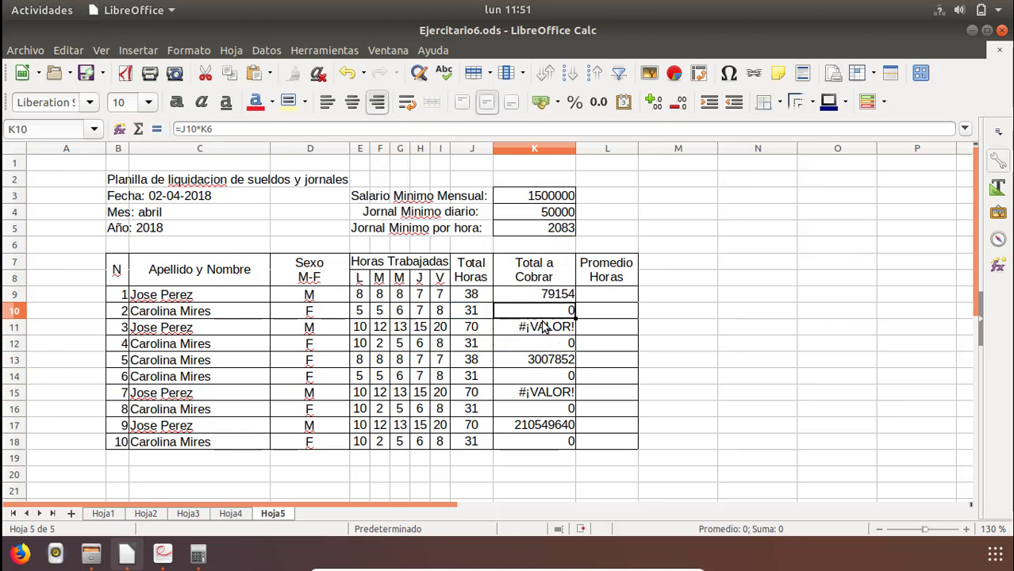
{"action": "left_click_drag", "start_coordinate": [545, 310], "coordinate": [537, 441]}
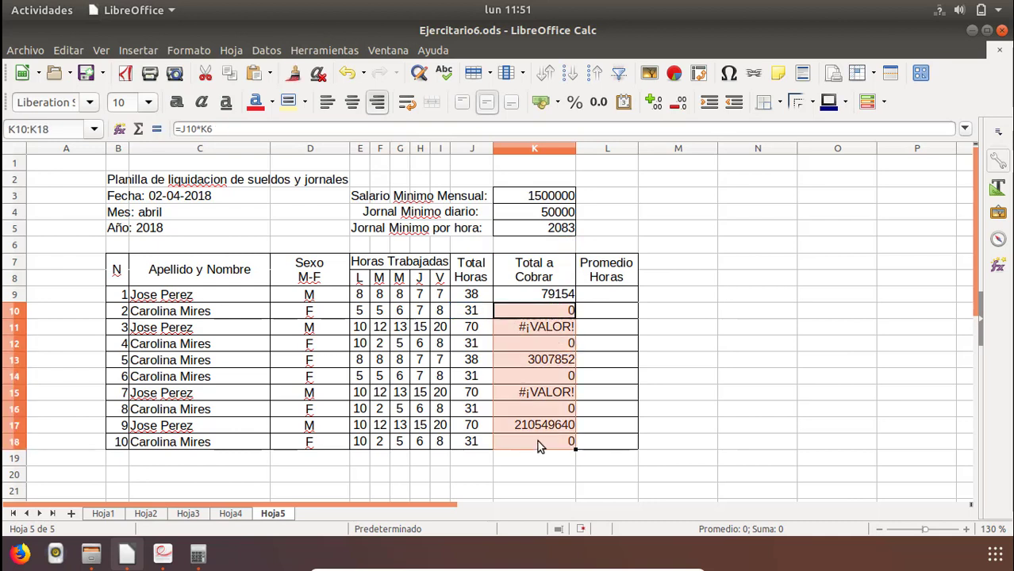
{"action": "key", "text": "Delete"}
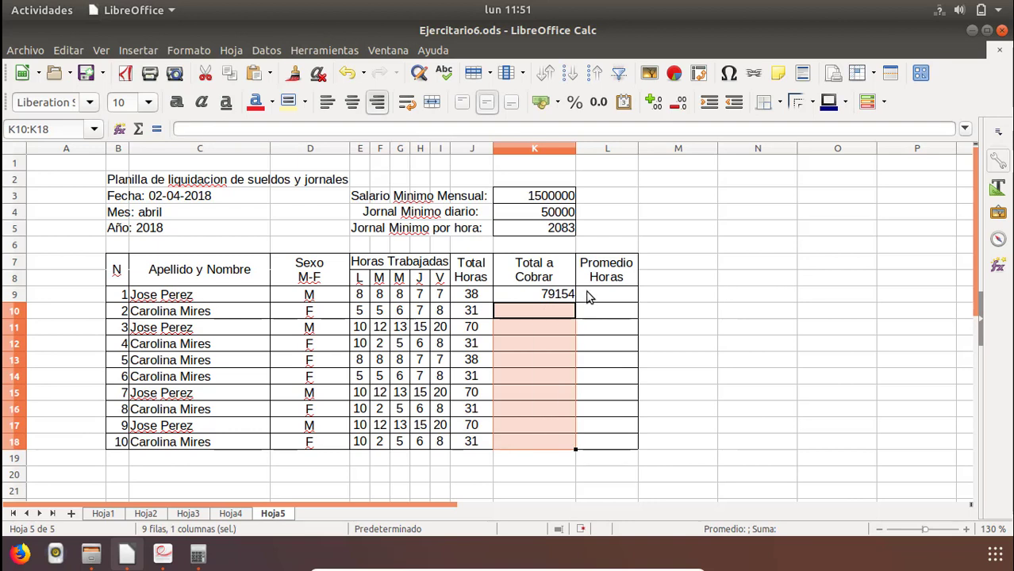
Change the Total a Cobrar formula in K9 to =J9*$K$5 so the hourly wage reference is absolute.
{"action": "double_click", "coordinate": [555, 294]}
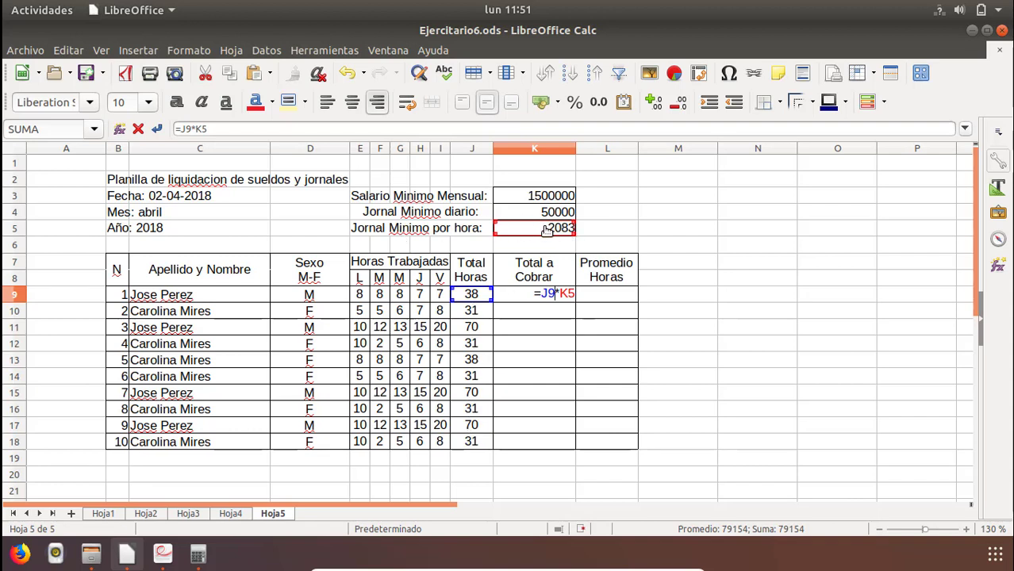
{"action": "double_click", "coordinate": [568, 295]}
{"action": "left_click", "coordinate": [544, 231]}
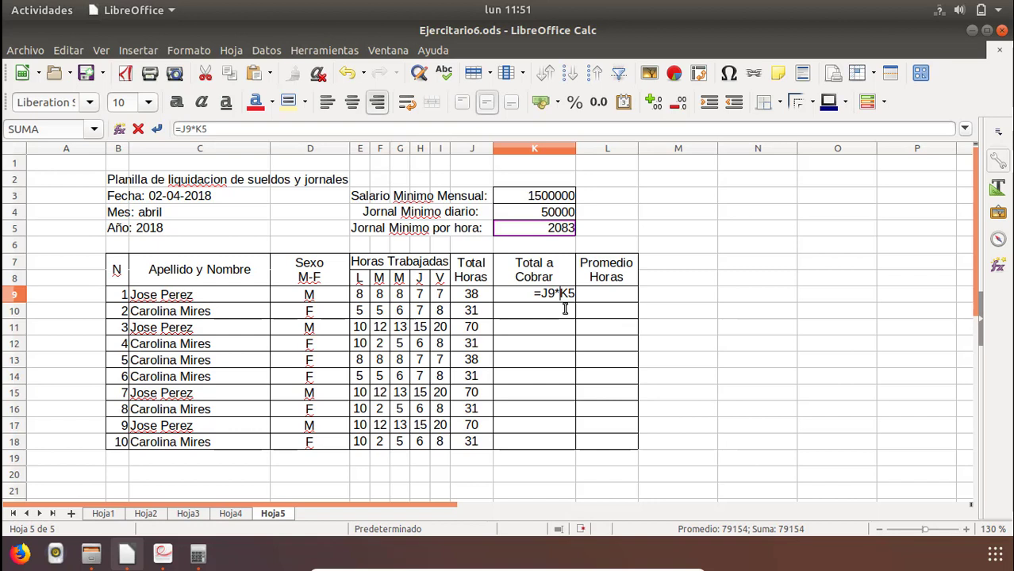
{"action": "type", "text": "$K$"}
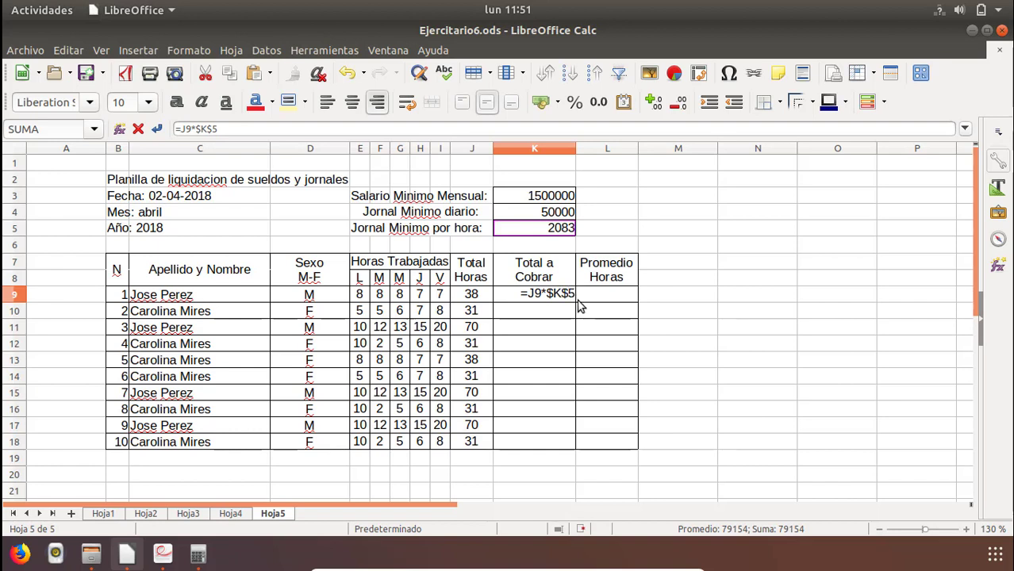
{"action": "key", "text": "Return"}
{"action": "key", "text": "Up"}
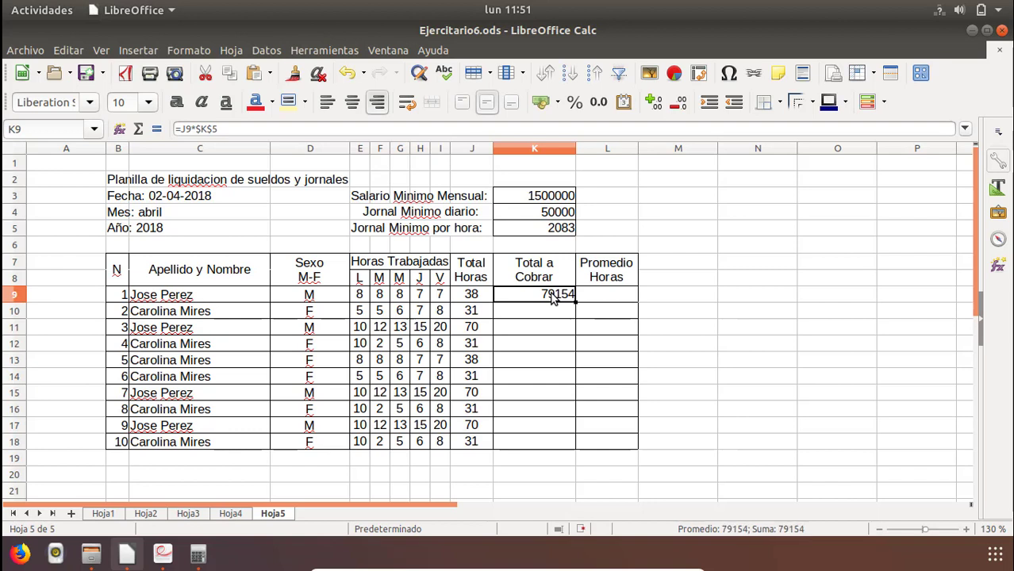
{"action": "double_click", "coordinate": [554, 295]}
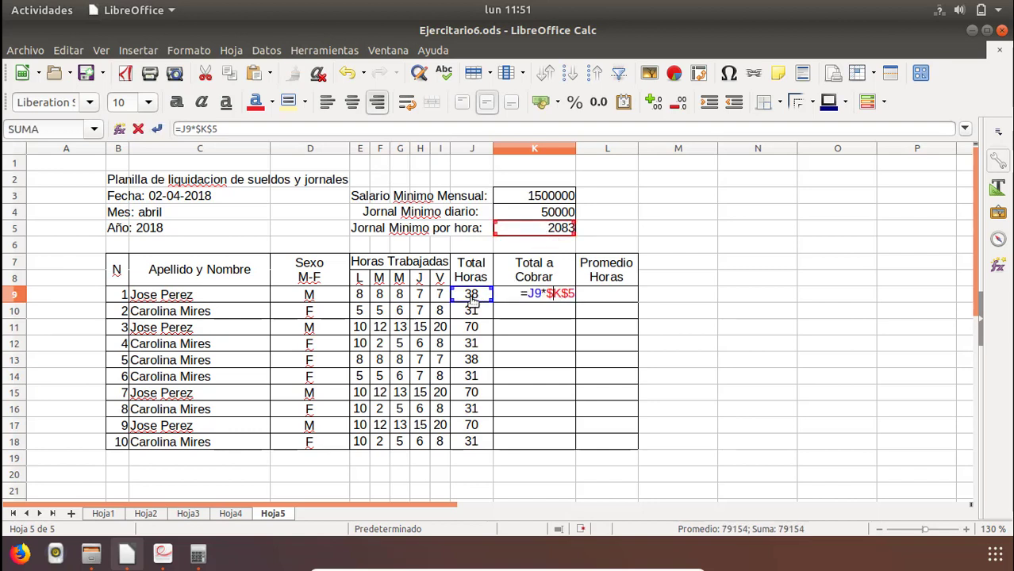
{"action": "key", "text": "Return"}
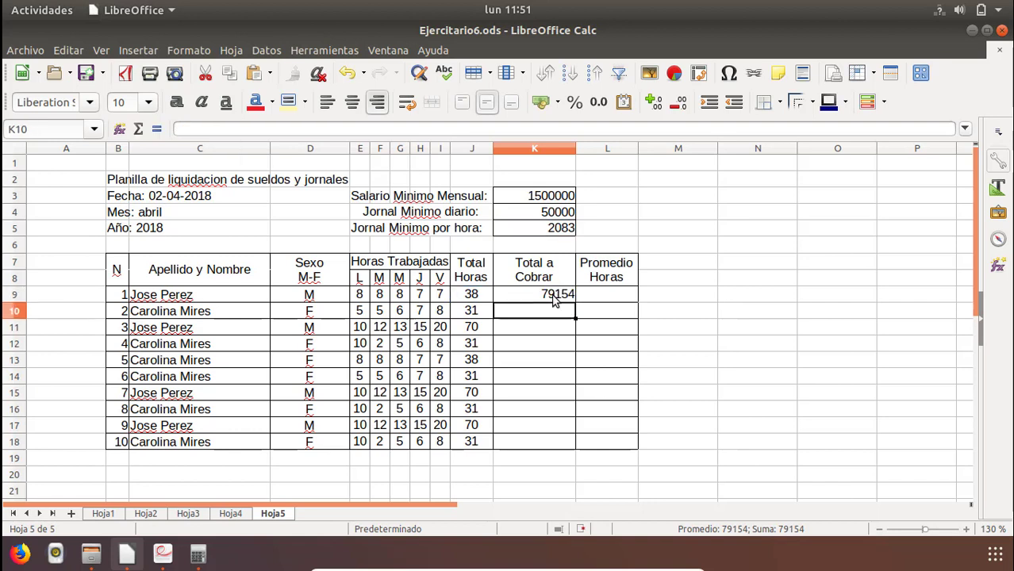
Copy the Total a Cobrar formula from K9 with its absolute reference and paste it into K10:K18.
{"action": "left_click", "coordinate": [554, 297]}
{"action": "right_click", "coordinate": [553, 295]}
{"action": "left_click", "coordinate": [578, 323]}
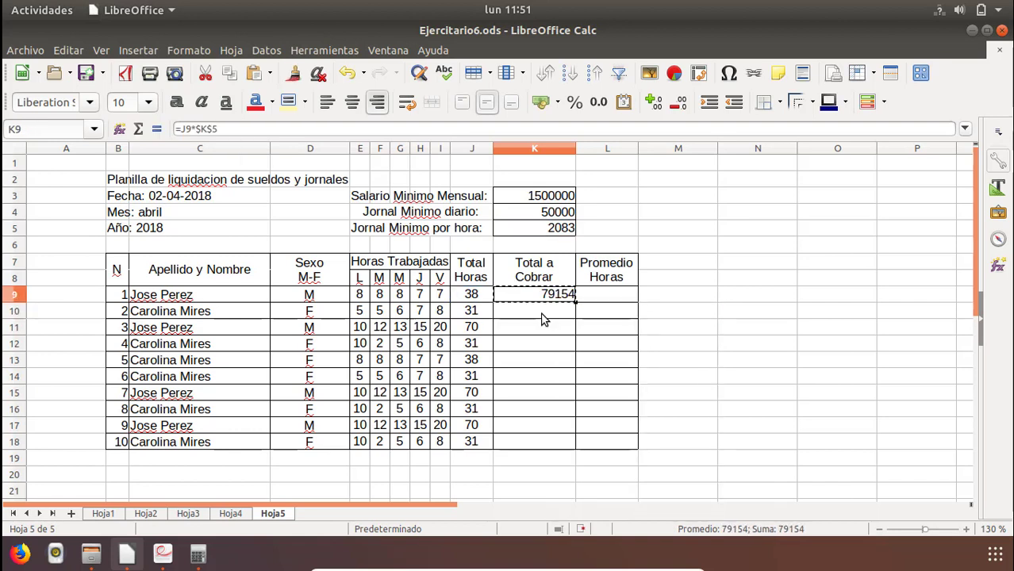
{"action": "left_click_drag", "start_coordinate": [544, 319], "coordinate": [530, 448]}
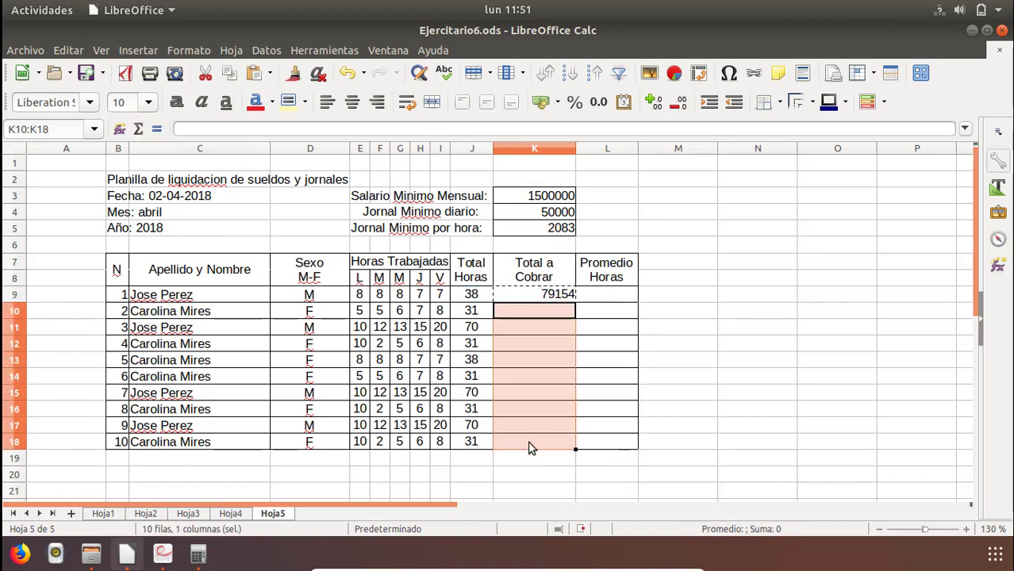
{"action": "right_click", "coordinate": [525, 336]}
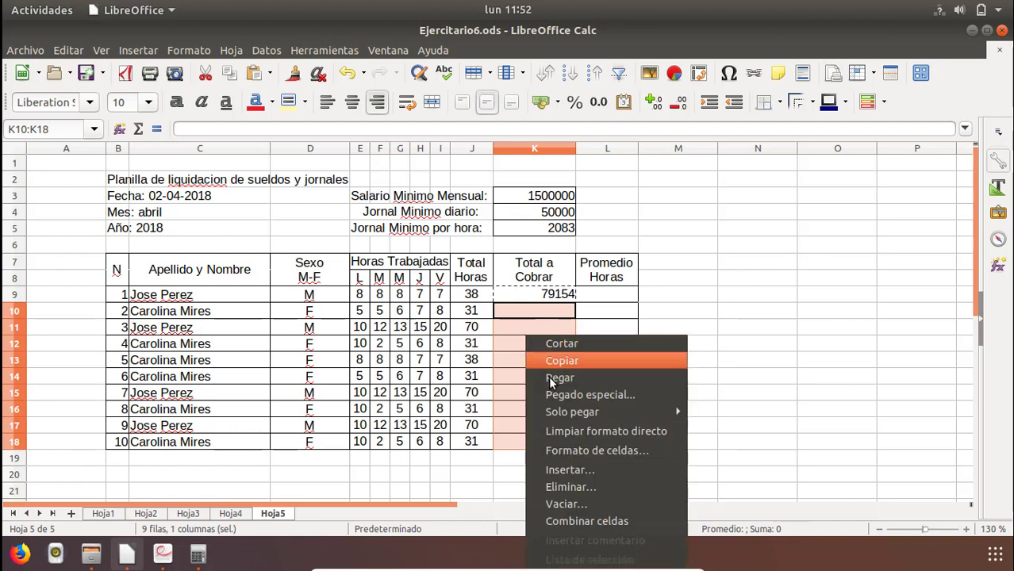
{"action": "left_click", "coordinate": [553, 380]}
Inspect the cells referenced by the pasted Total a Cobrar formulas in K10 through K15.
{"action": "left_click", "coordinate": [550, 316]}
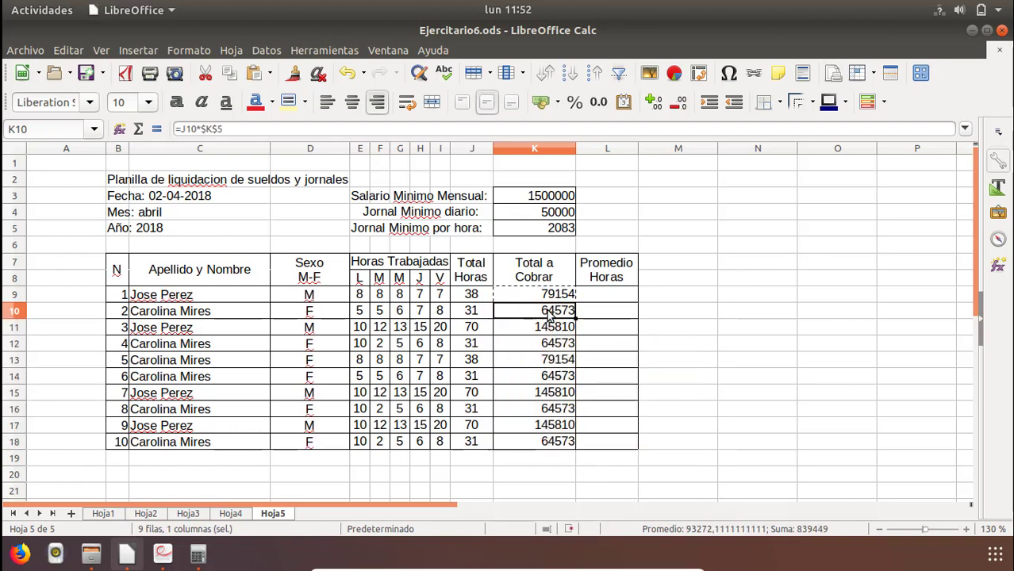
{"action": "double_click", "coordinate": [550, 315]}
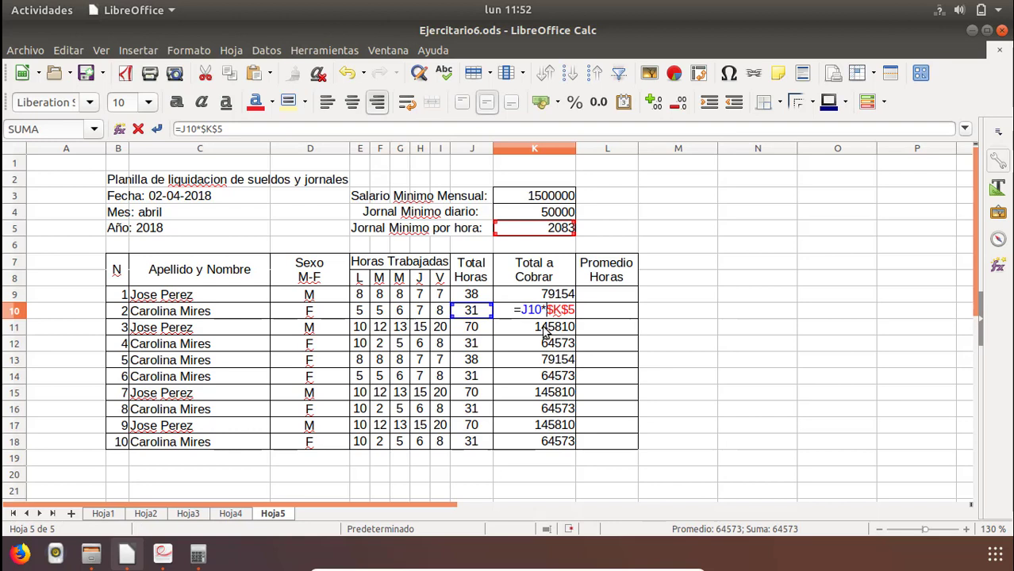
{"action": "key", "text": "Escape"}
{"action": "left_click", "coordinate": [546, 330]}
{"action": "double_click", "coordinate": [546, 330]}
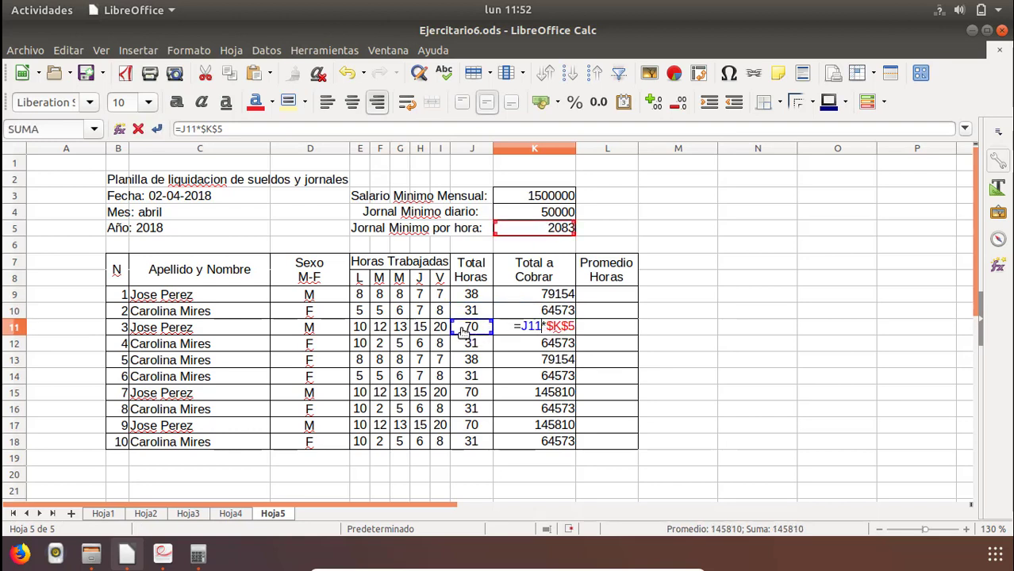
{"action": "key", "text": "Escape"}
{"action": "left_click", "coordinate": [540, 346]}
{"action": "double_click", "coordinate": [541, 346]}
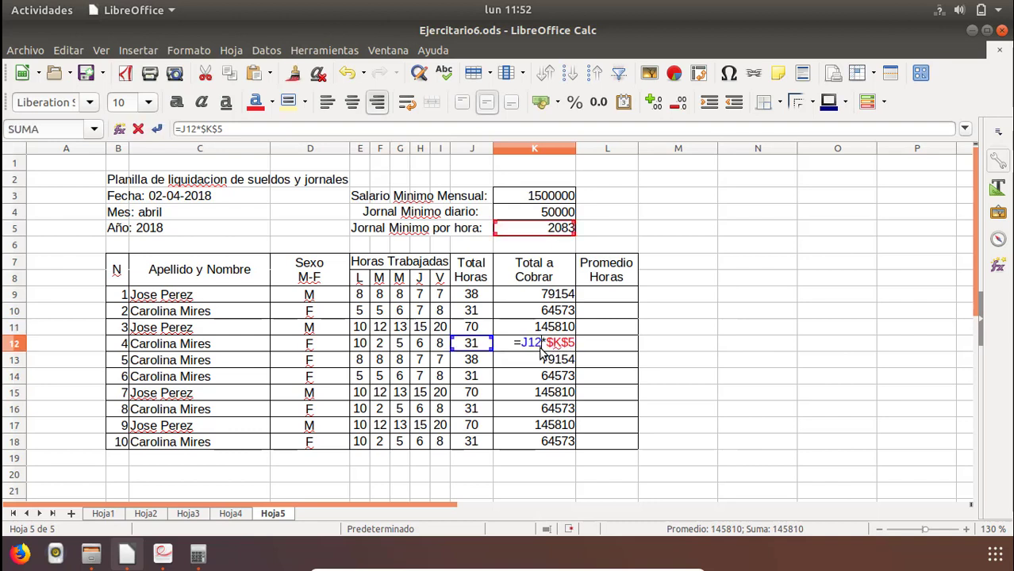
{"action": "key", "text": "Escape"}
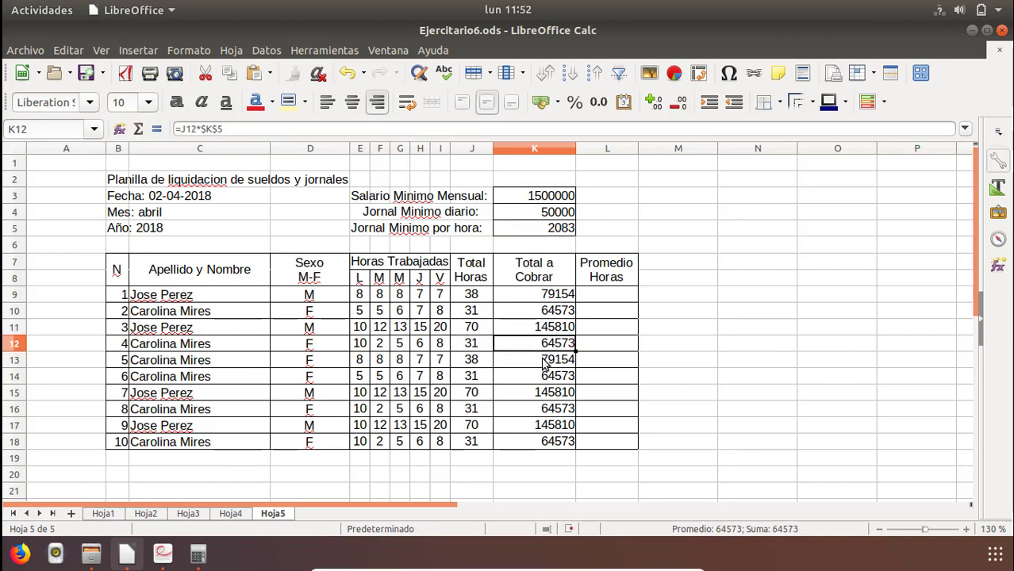
{"action": "left_click", "coordinate": [542, 360]}
{"action": "double_click", "coordinate": [543, 359]}
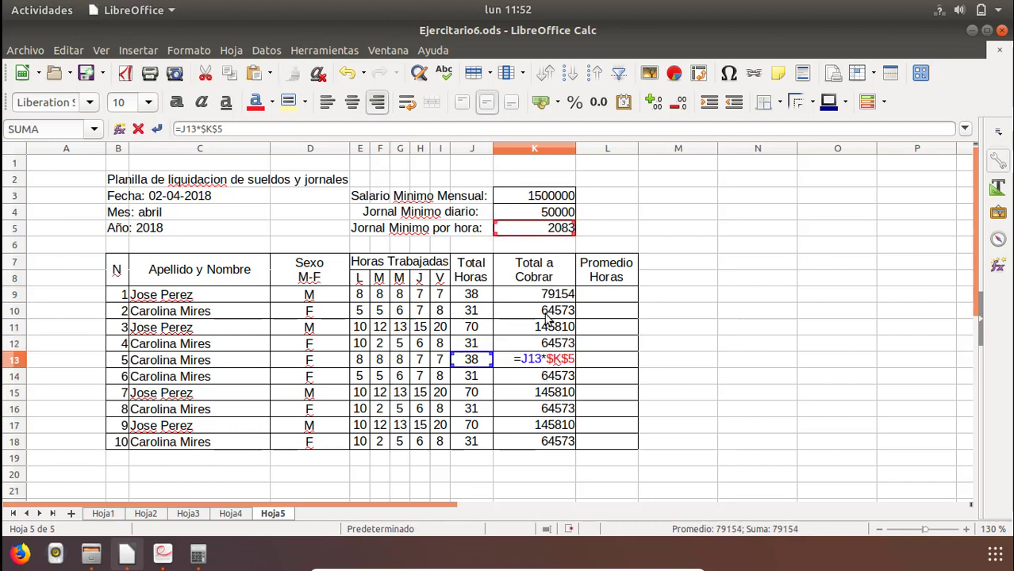
{"action": "key", "text": "Escape"}
{"action": "left_click", "coordinate": [545, 381]}
{"action": "double_click", "coordinate": [544, 379]}
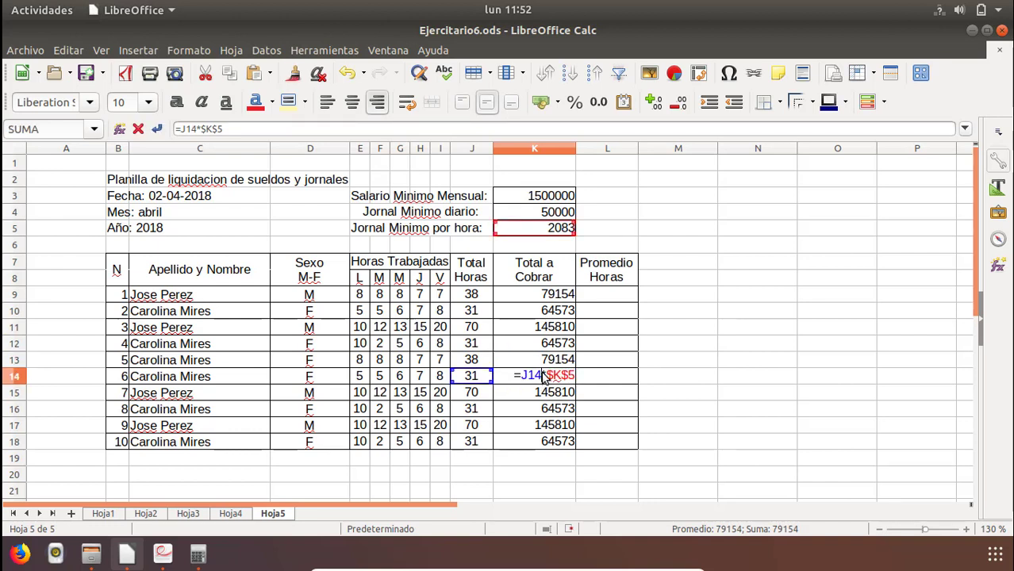
{"action": "key", "text": "Escape"}
{"action": "left_click", "coordinate": [544, 392]}
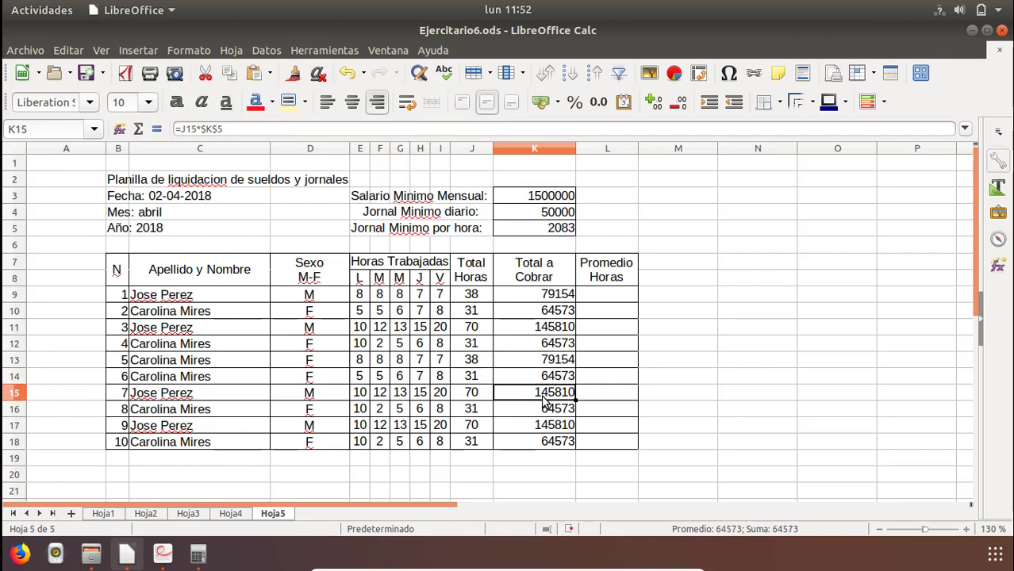
{"action": "double_click", "coordinate": [544, 392]}
{"action": "key", "text": "Escape"}
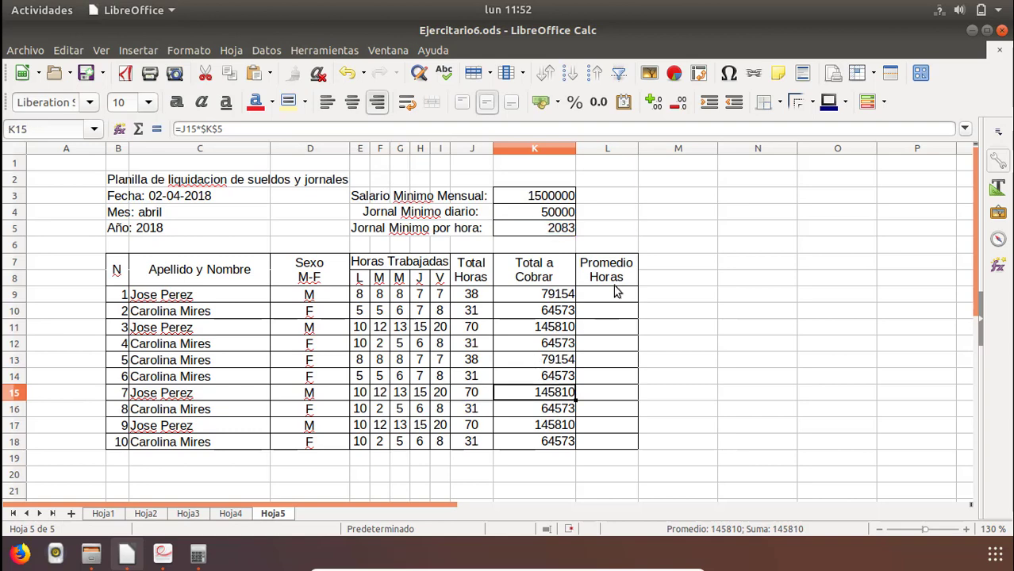
Enter the formula =promedio(E9:I9) in L9 to average the first employee's worked hours.
{"action": "left_click", "coordinate": [601, 299]}
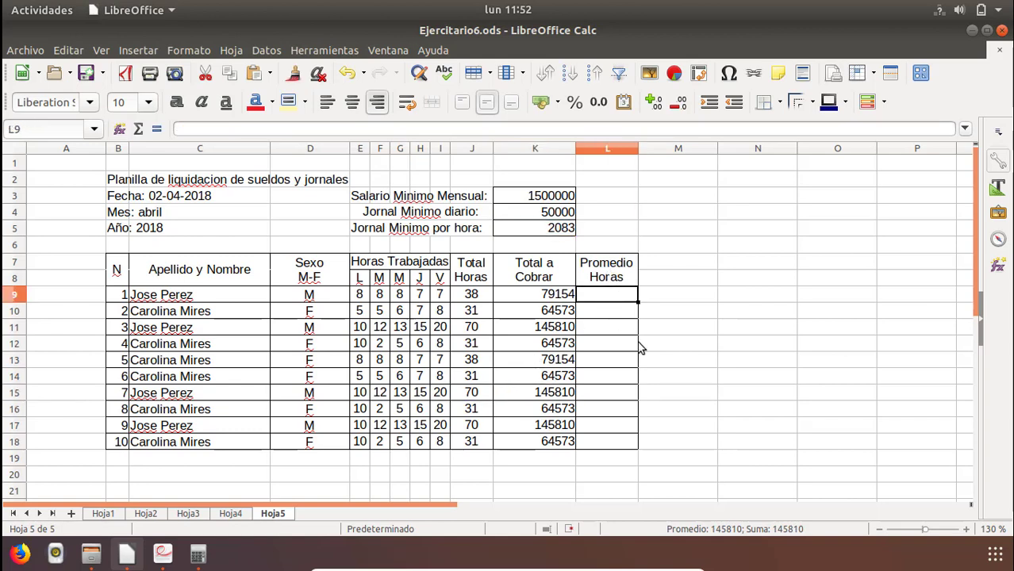
{"action": "type", "text": "=promedio"}
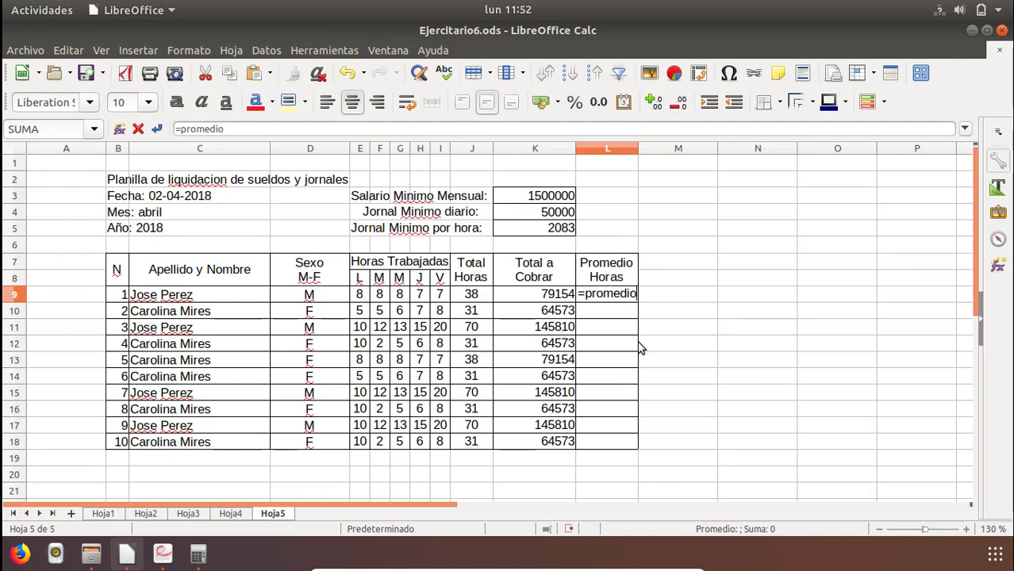
{"action": "key", "text": "BackSpace"}
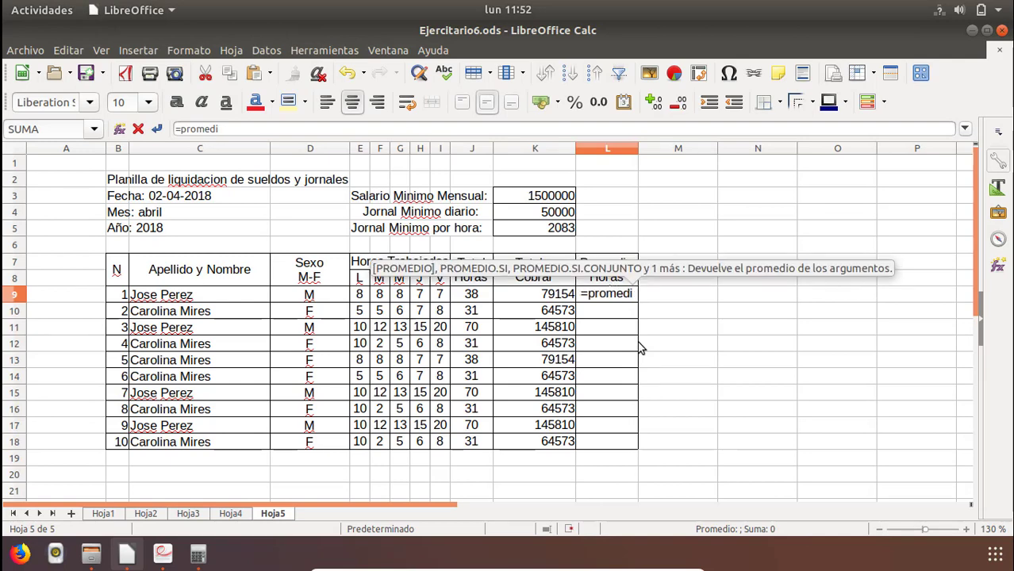
{"action": "type", "text": "o("}
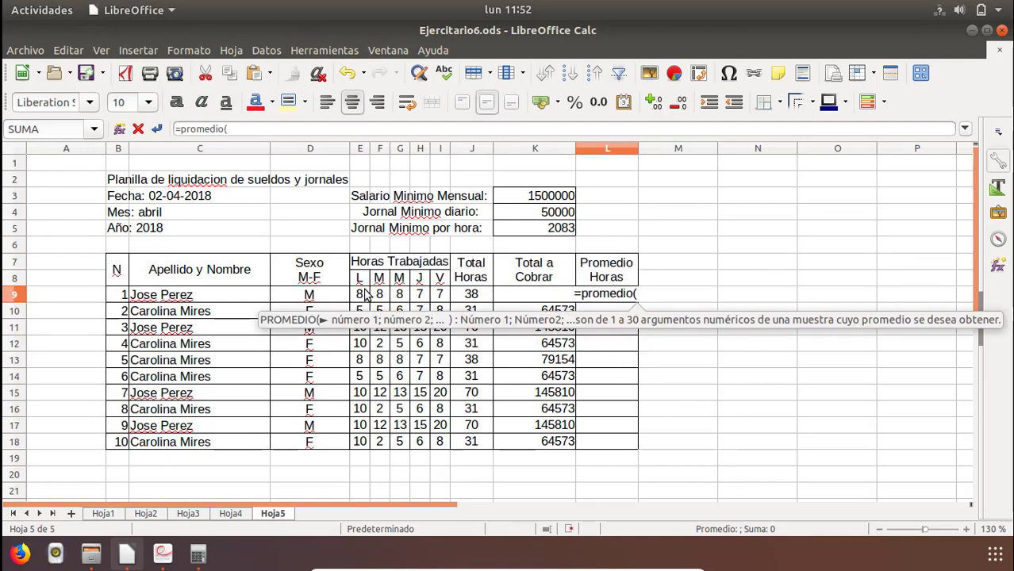
{"action": "left_click_drag", "start_coordinate": [359, 296], "coordinate": [440, 303]}
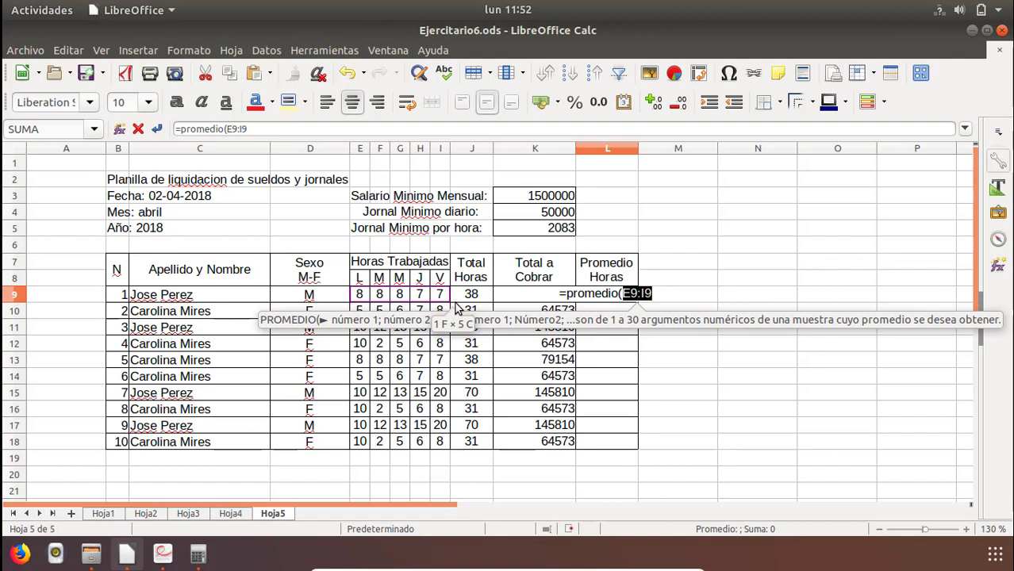
{"action": "type", "text": ")"}
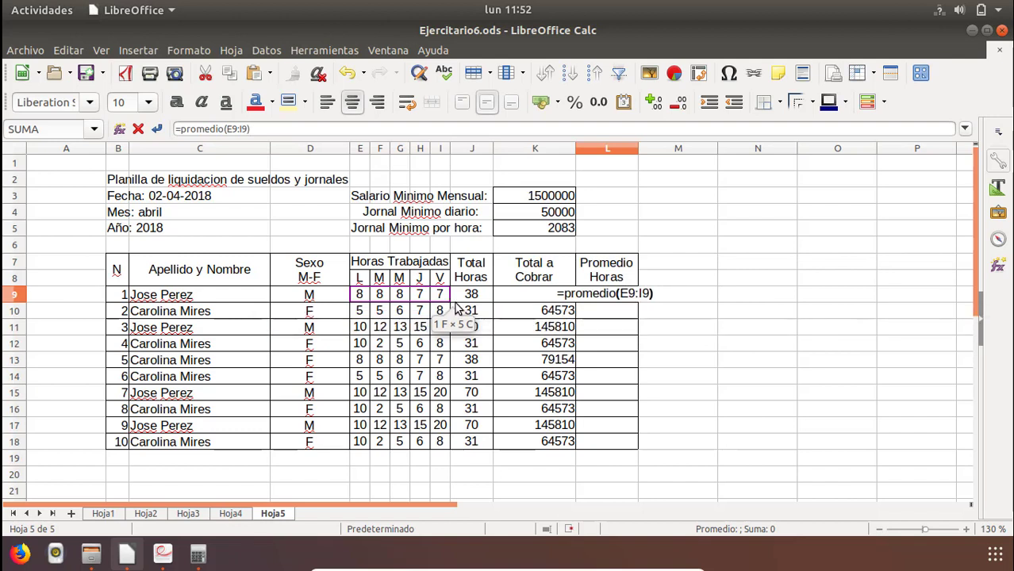
{"action": "key", "text": "Return"}
Check the Promedio Horas column in Ejercitario6.pdf and fill the L9 formula down to L18 in the spreadsheet.
{"action": "key", "text": "alt+Tab"}
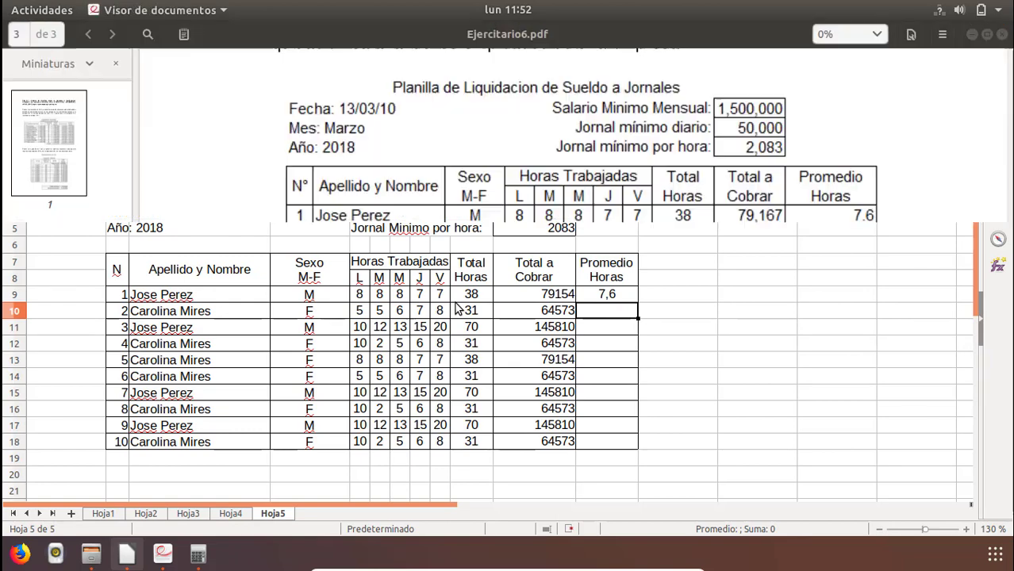
{"action": "key", "text": "alt+Tab"}
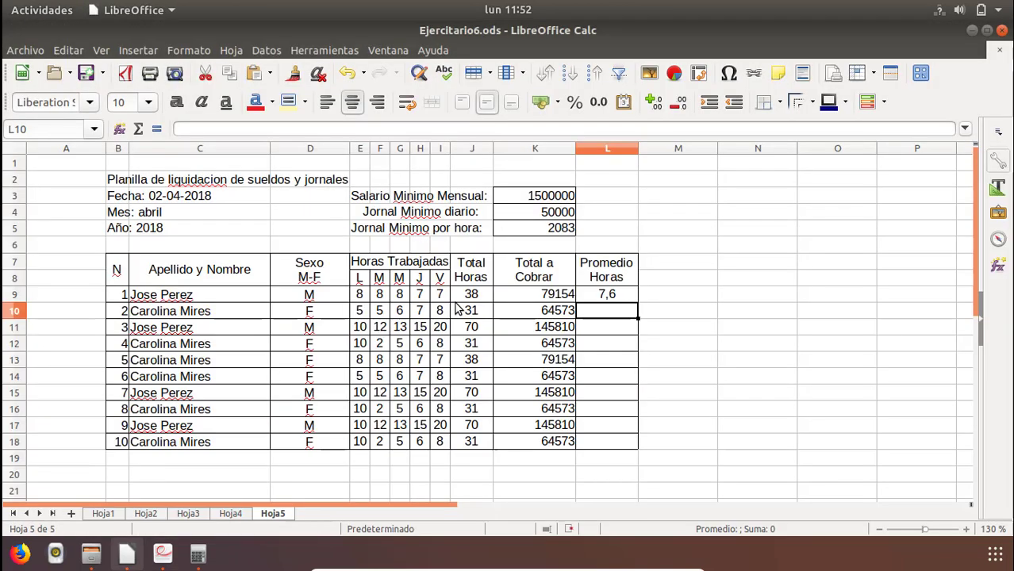
{"action": "left_click", "coordinate": [601, 296]}
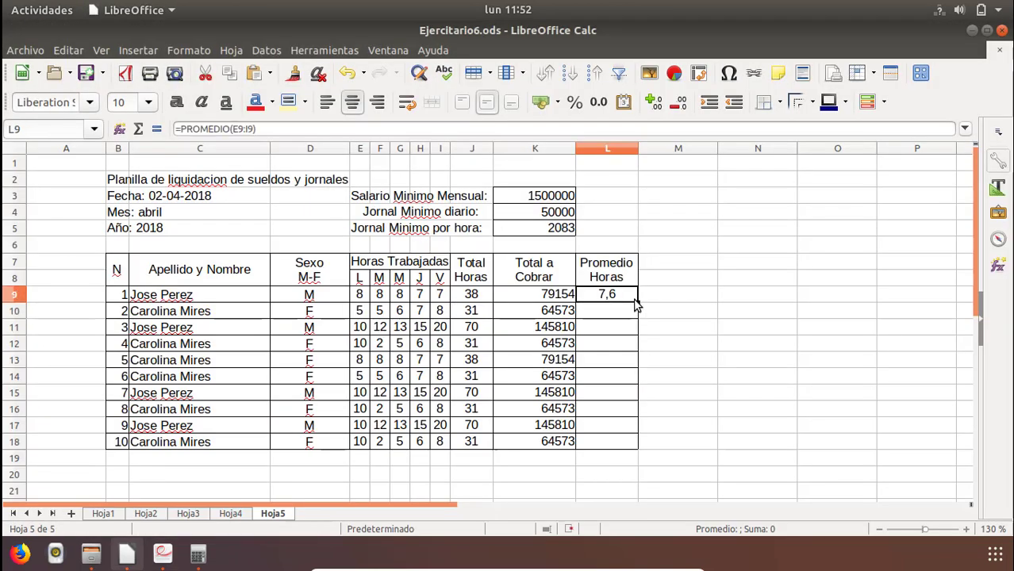
{"action": "left_click_drag", "start_coordinate": [639, 302], "coordinate": [631, 445]}
Inspect the ranges averaged by the filled Promedio Horas formulas in L10, L11, L12 and L14.
{"action": "double_click", "coordinate": [607, 312]}
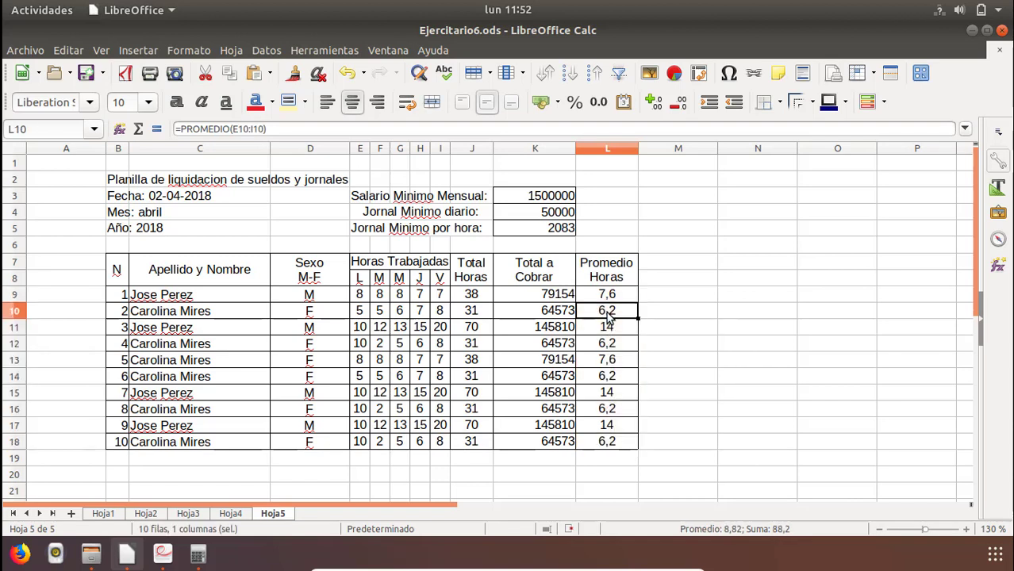
{"action": "key", "text": "Escape"}
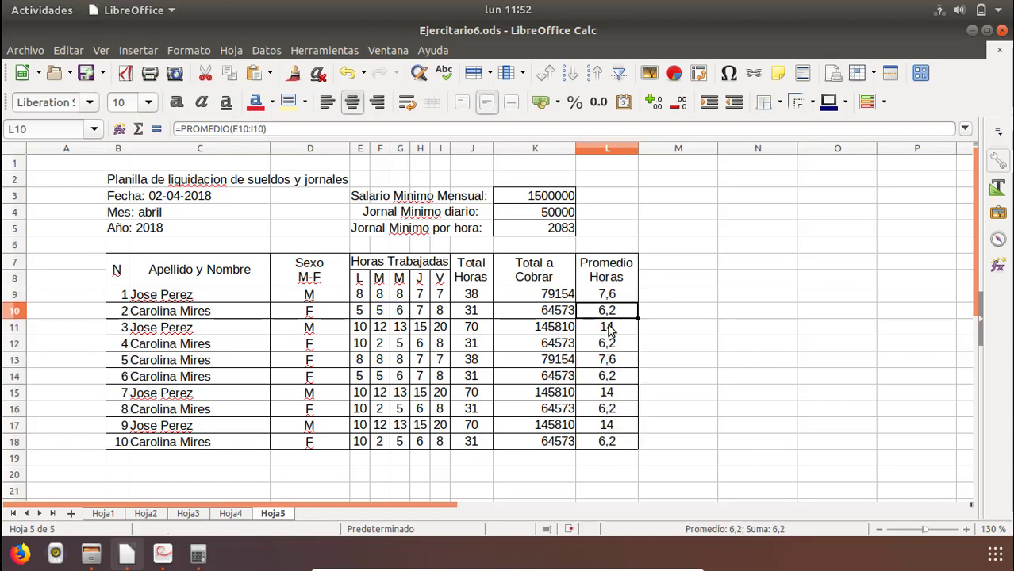
{"action": "double_click", "coordinate": [610, 330]}
{"action": "key", "text": "Escape"}
{"action": "left_click", "coordinate": [612, 347]}
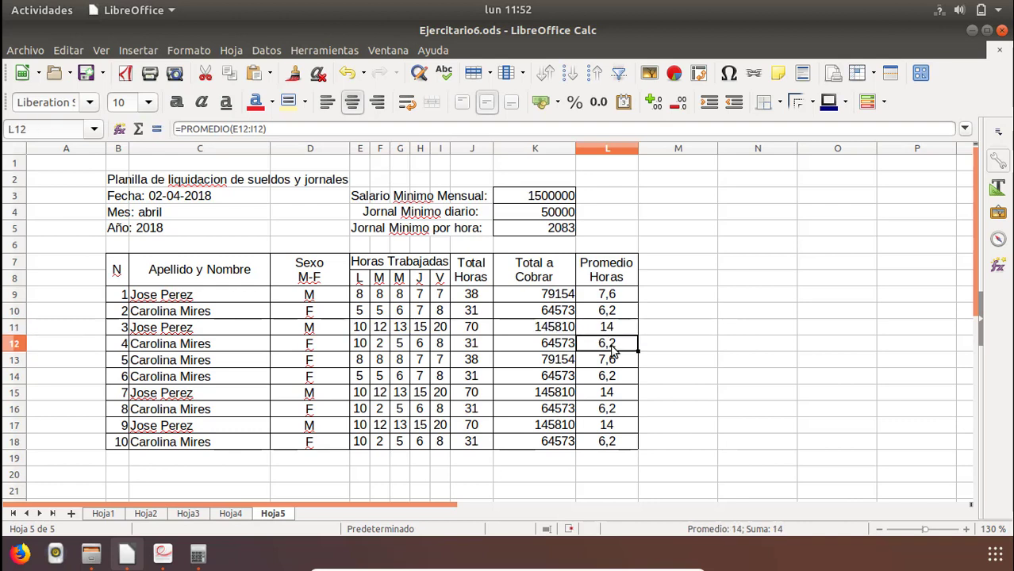
{"action": "double_click", "coordinate": [612, 347]}
{"action": "key", "text": "Escape"}
{"action": "double_click", "coordinate": [609, 376]}
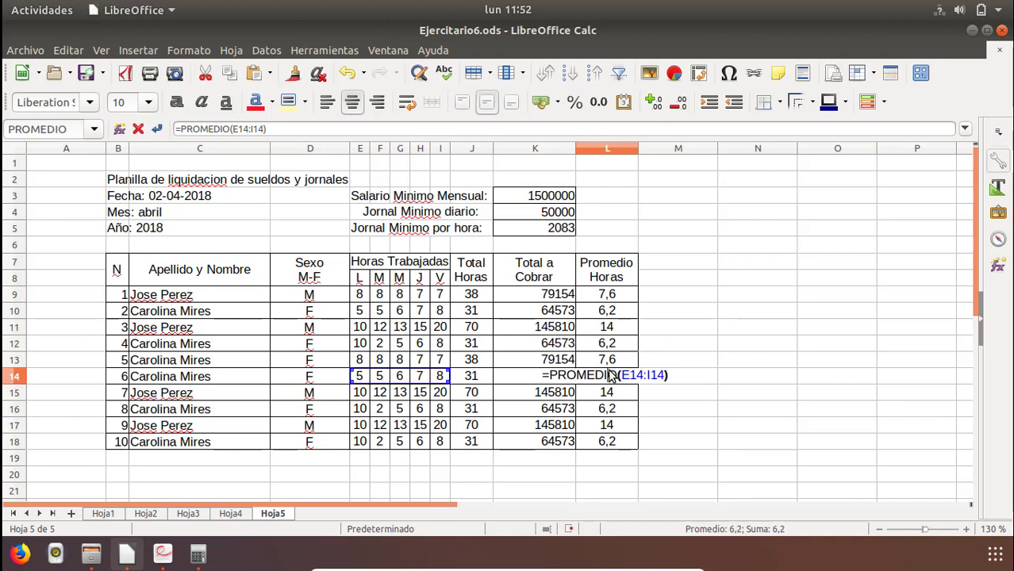
{"action": "key", "text": "Escape"}
Check the rows below the salary table in Ejercitario6.pdf and enter the label Cantidad de hombres in E20 of the spreadsheet.
{"action": "key", "text": "alt+Tab"}
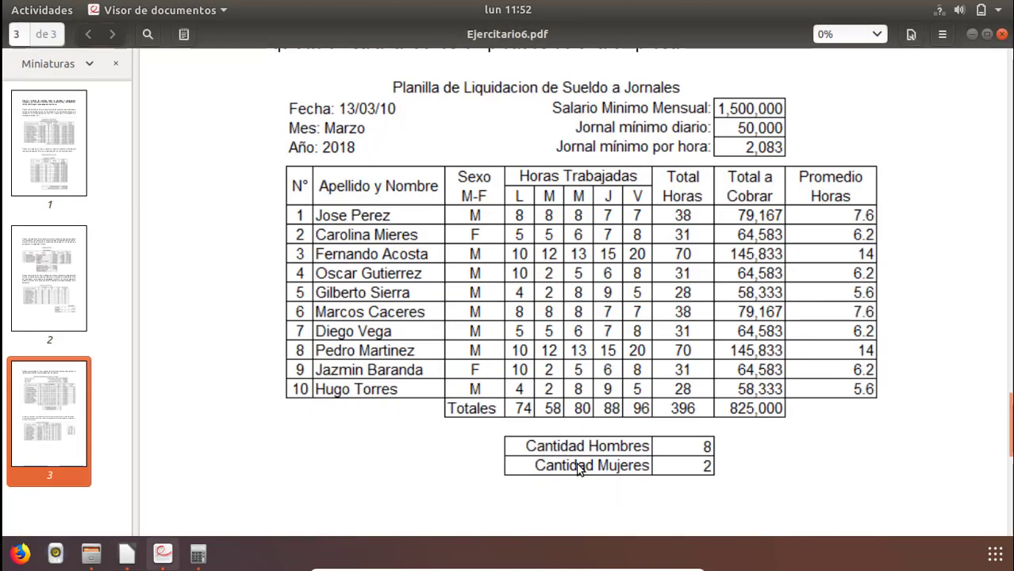
{"action": "key", "text": "alt+Tab"}
{"action": "key", "text": "alt+Tab"}
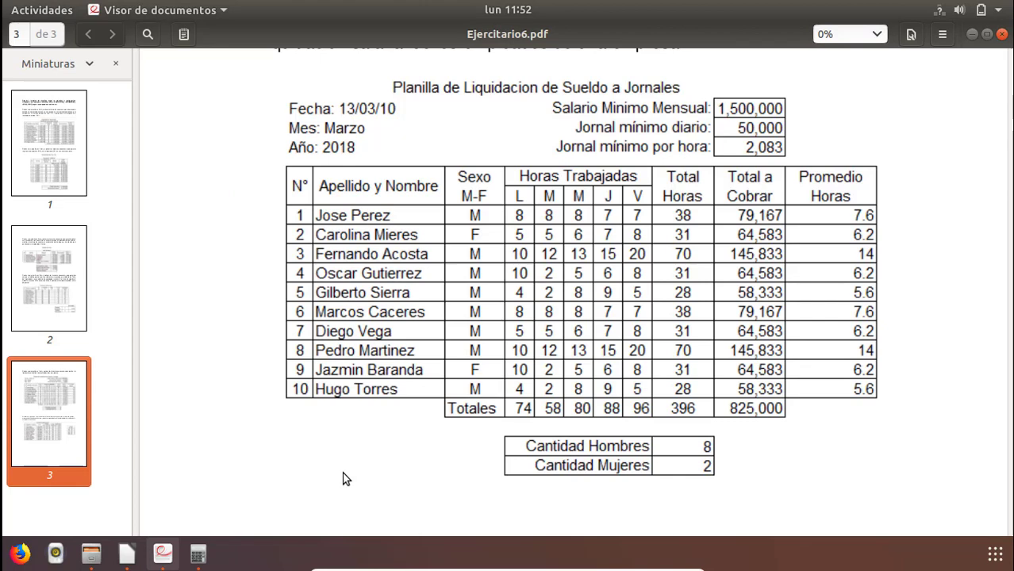
{"action": "key", "text": "alt+Tab"}
{"action": "left_click", "coordinate": [359, 476]}
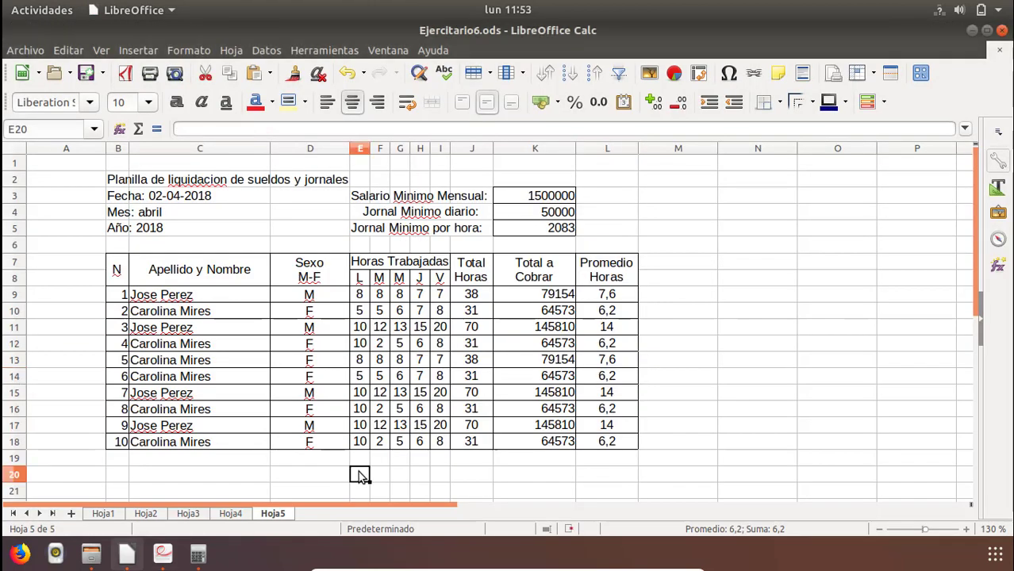
{"action": "type", "text": "CAn"}
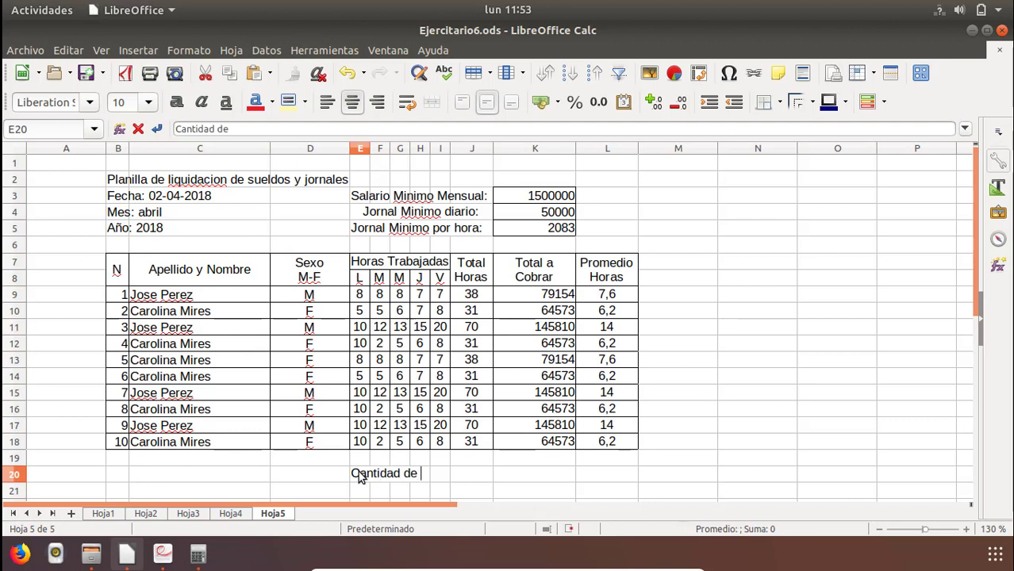
{"action": "type", "text": "tidad de hombre"}
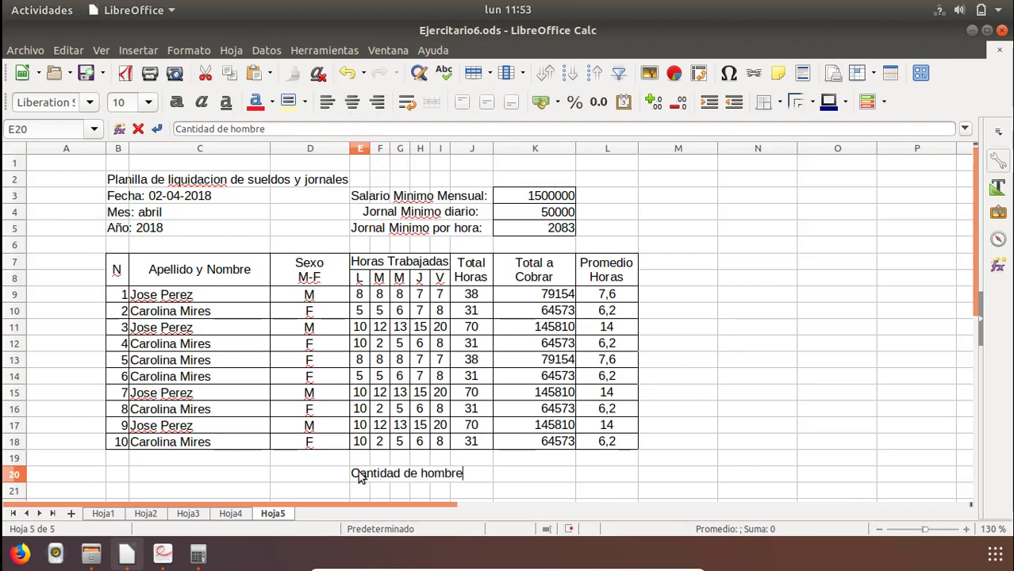
{"action": "type", "text": "s"}
{"action": "key", "text": "Return"}
Enter the formula =contar.si(D9:D18;"M") in K20 to count the male employees.
{"action": "key", "text": "Right"}
{"action": "key", "text": "Up"}
{"action": "key", "text": "Up"}
{"action": "key", "text": "Right"}
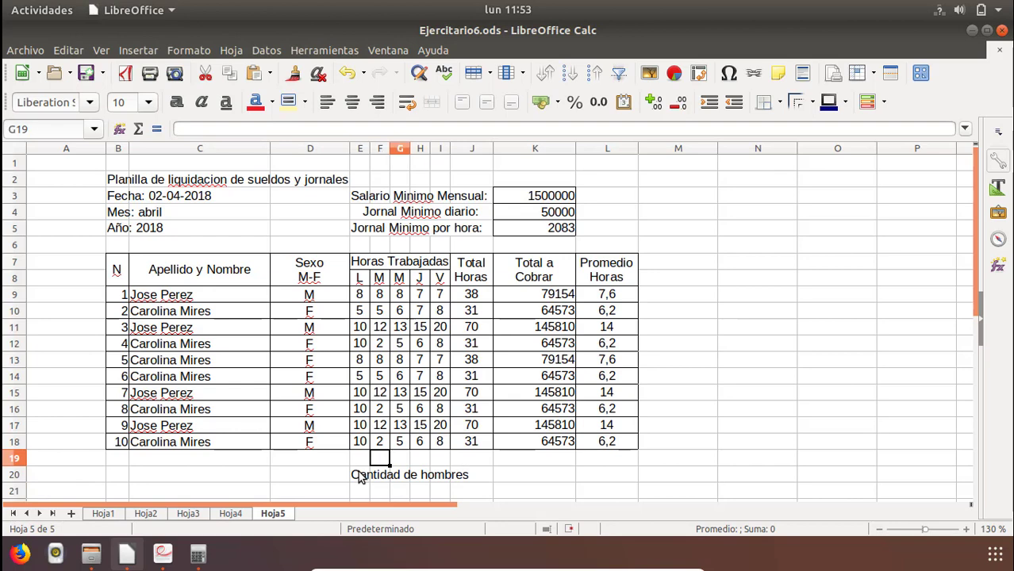
{"action": "key", "text": "Right"}
{"action": "key", "text": "Right"}
{"action": "key", "text": "Right"}
{"action": "key", "text": "Right"}
{"action": "key", "text": "Down"}
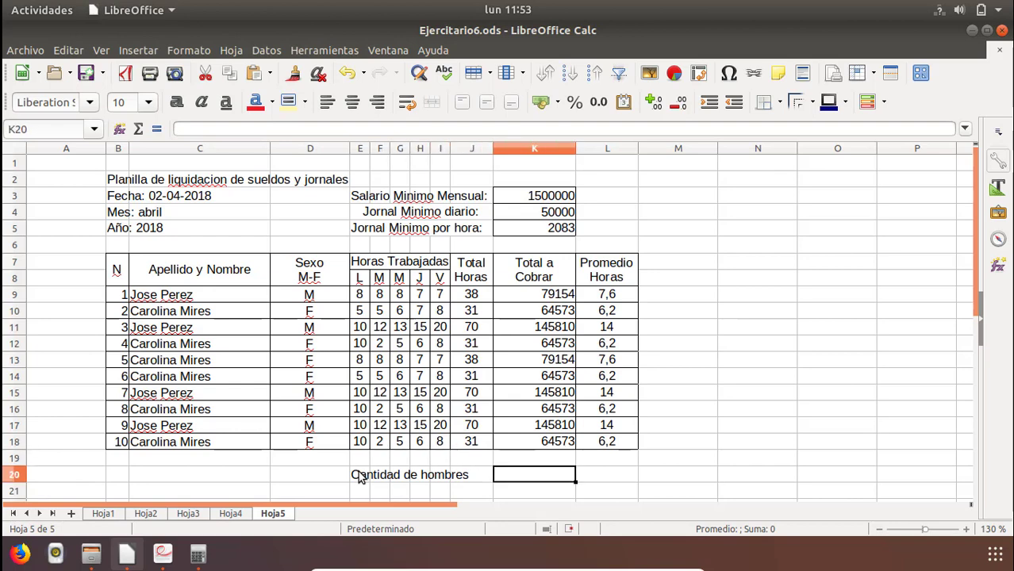
{"action": "type", "text": "=contar"}
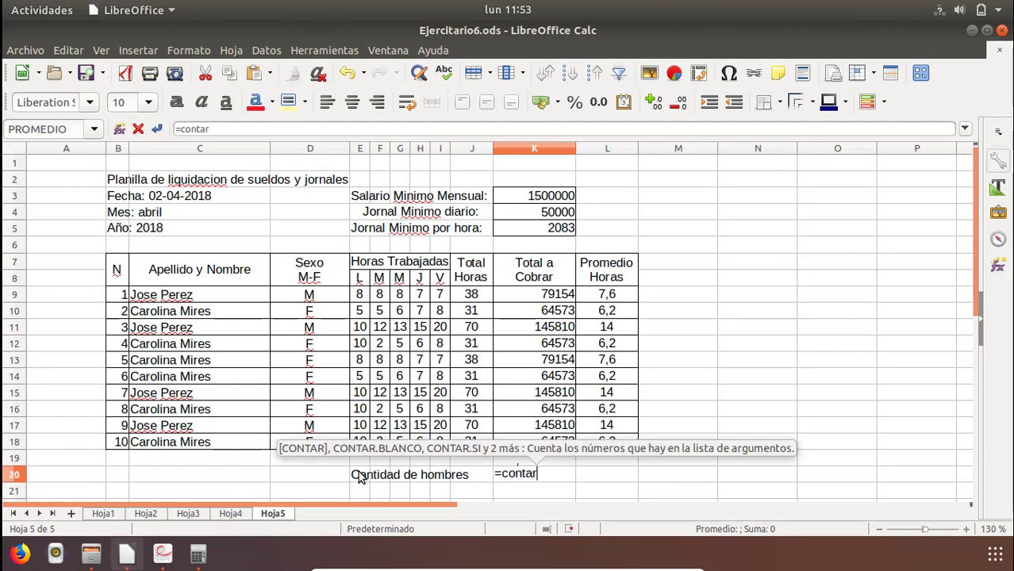
{"action": "type", "text": ".si"}
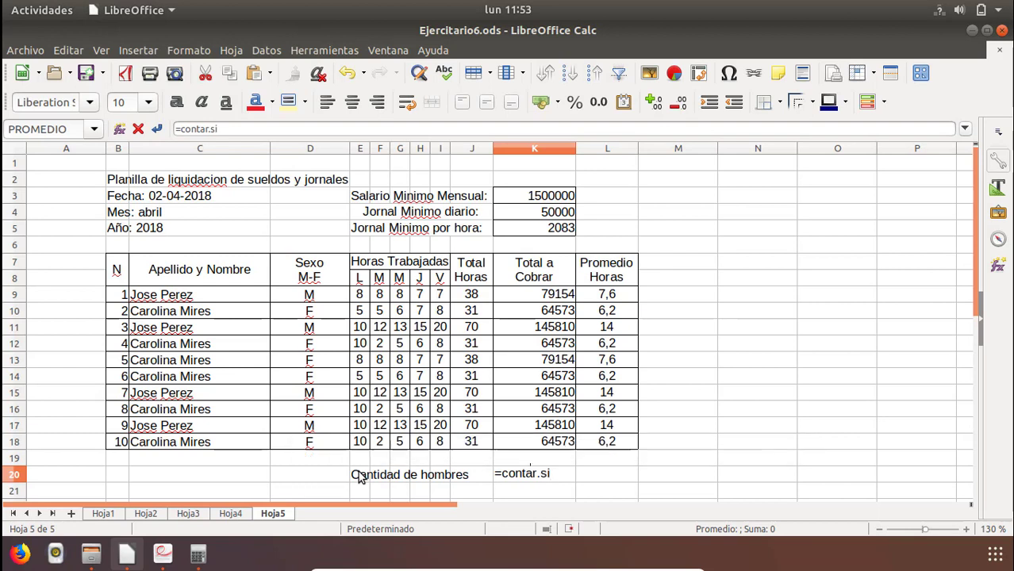
{"action": "type", "text": "("}
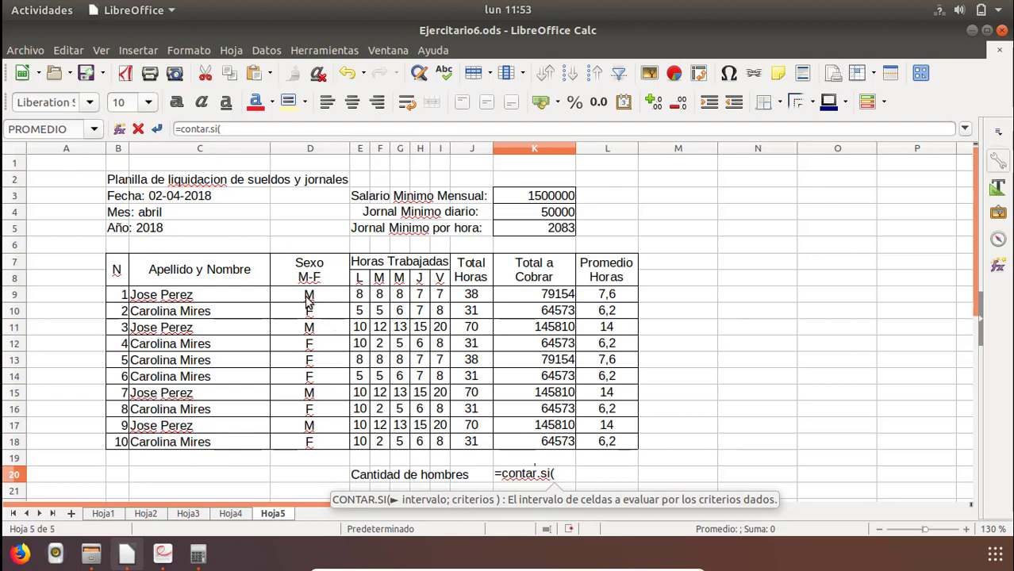
{"action": "left_click_drag", "start_coordinate": [308, 297], "coordinate": [310, 449]}
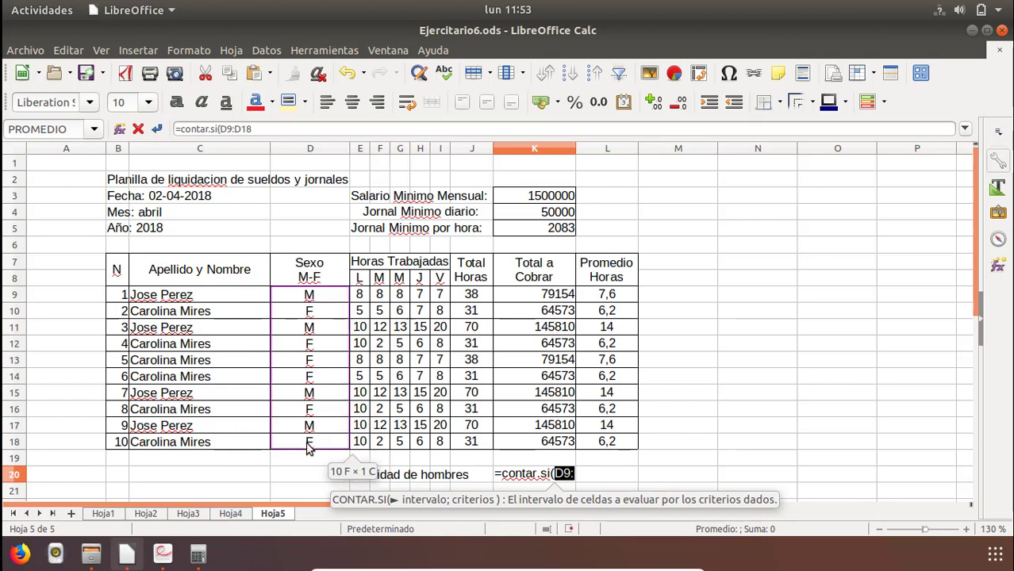
{"action": "type", "text": ";"}
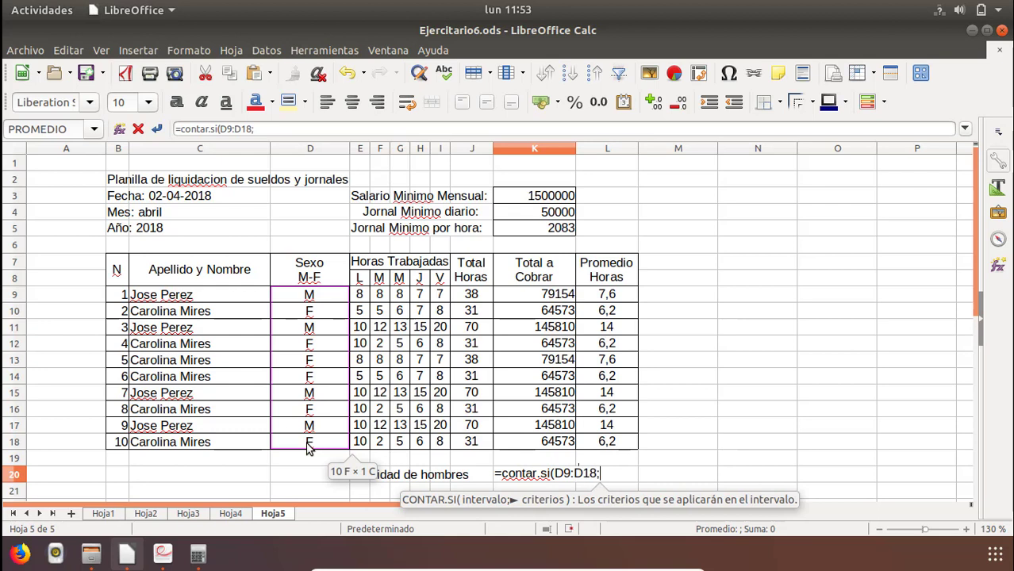
{"action": "type", "text": "\""}
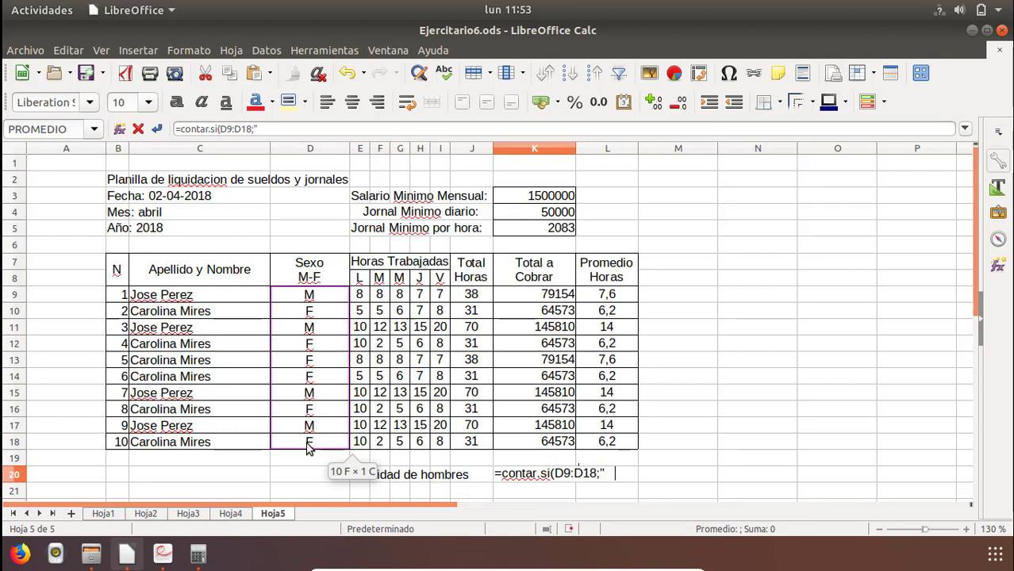
{"action": "type", "text": "M\""}
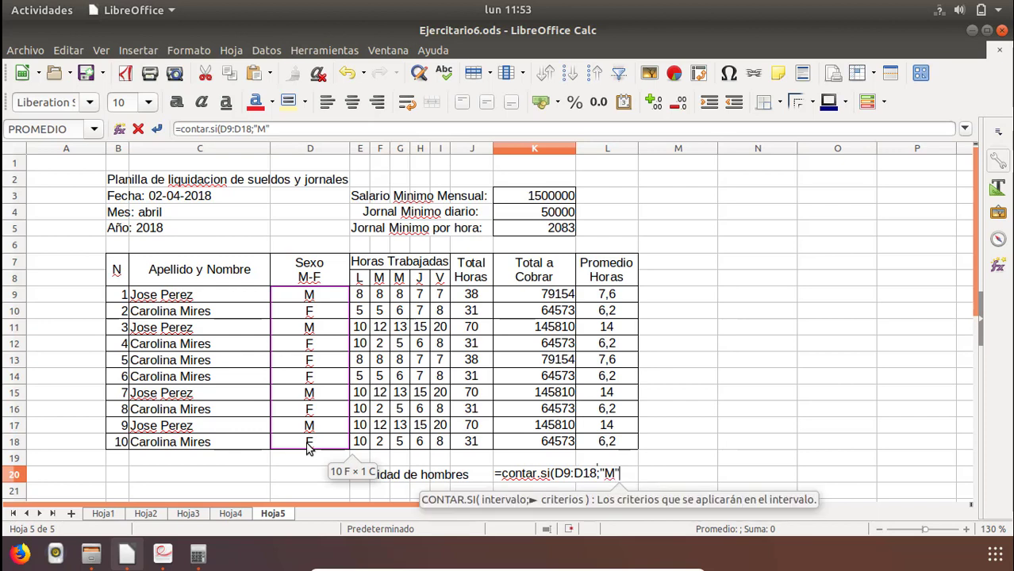
{"action": "type", "text": ")"}
{"action": "key", "text": "Return"}
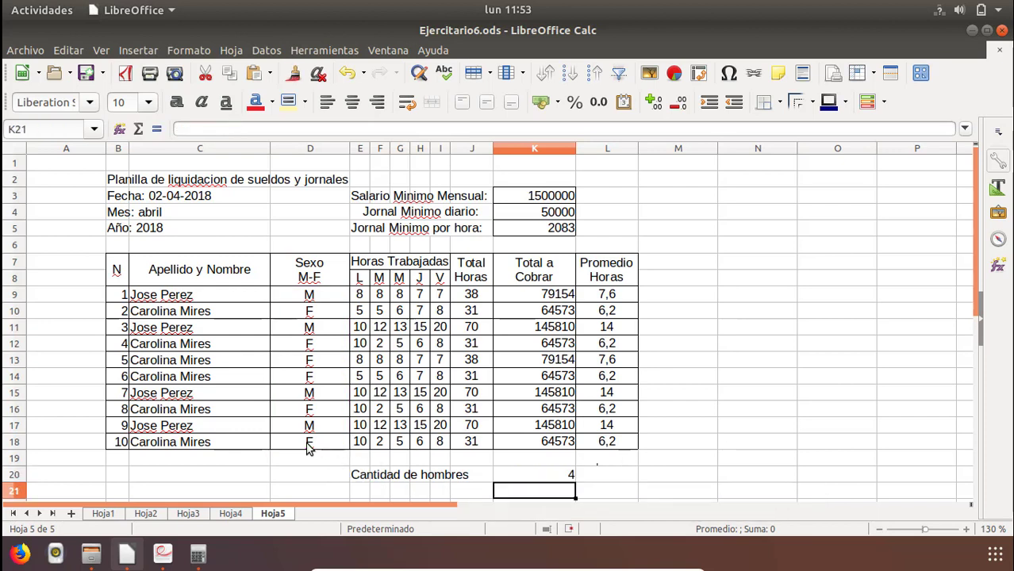
Enter the label Cantidad de mujeres in E21.
{"action": "left_click", "coordinate": [365, 490]}
{"action": "type", "text": "CA"}
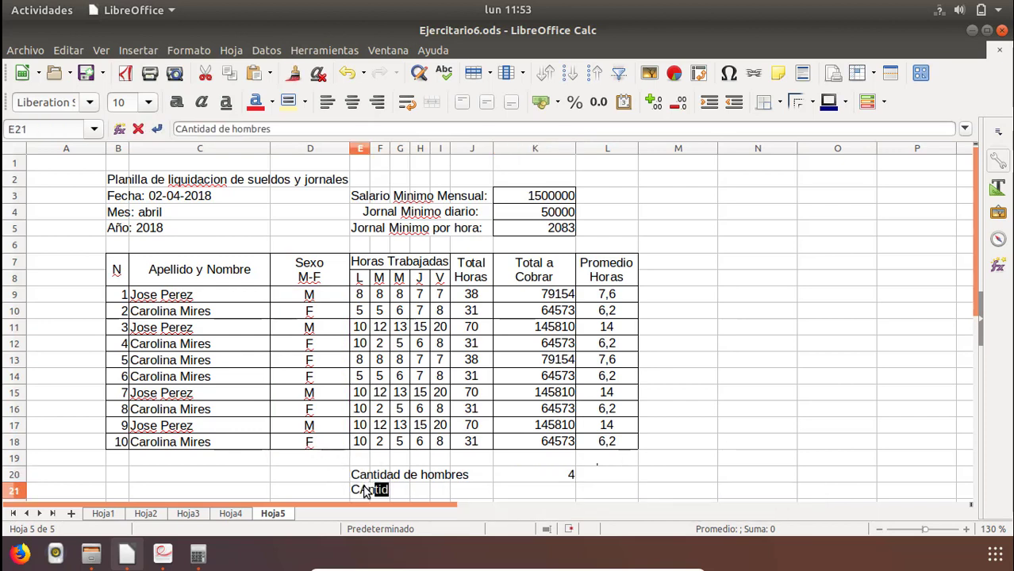
{"action": "key", "text": "BackSpace"}
{"action": "key", "text": "BackSpace"}
{"action": "type", "text": "antidad "}
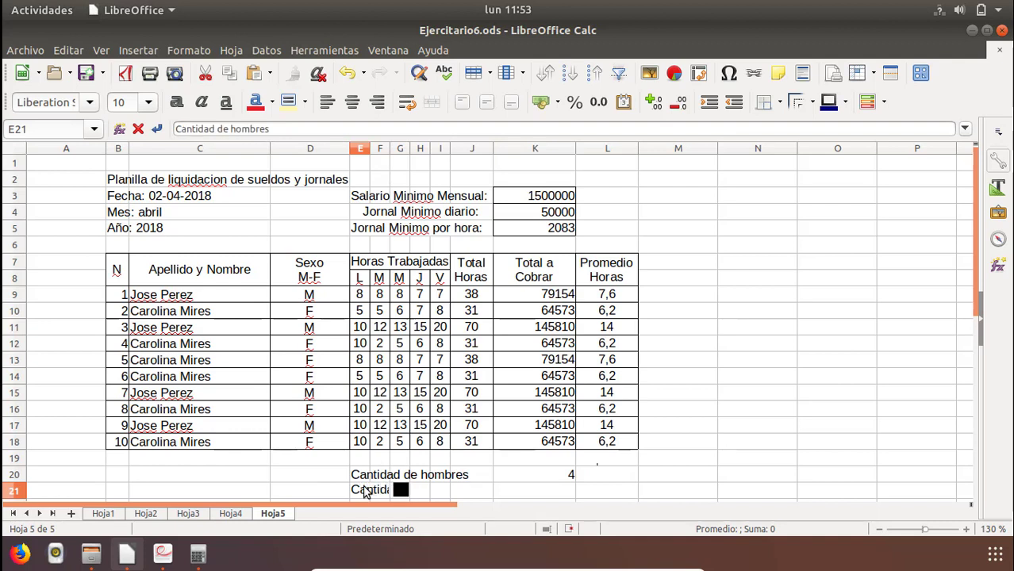
{"action": "type", "text": "de mu"}
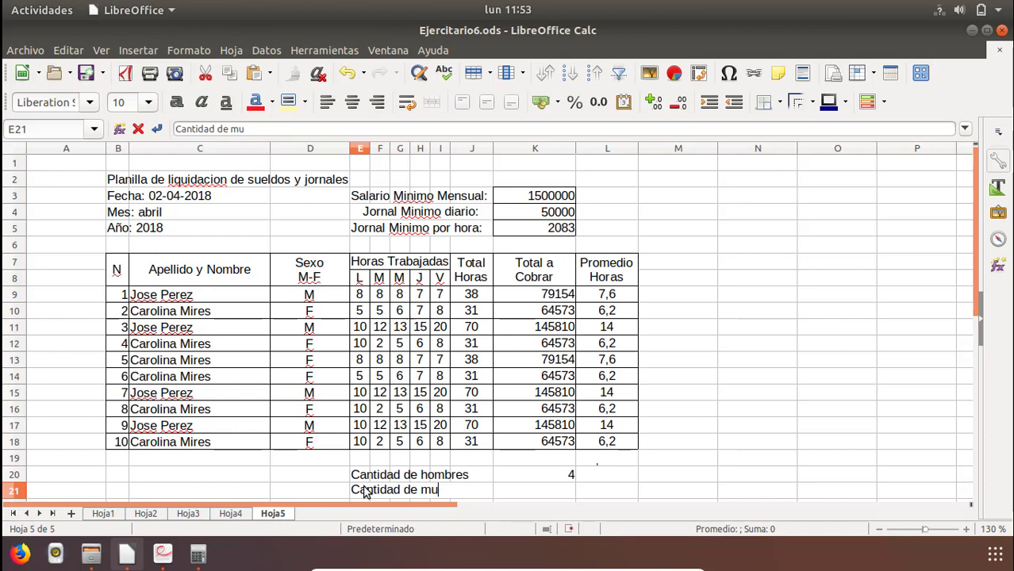
{"action": "type", "text": "jeres"}
{"action": "key", "text": "Return"}
Enter the formula =contar.si(D9:D18;"F") in K21 to count the female employees.
{"action": "key", "text": "Right"}
{"action": "key", "text": "Up"}
{"action": "key", "text": "Right"}
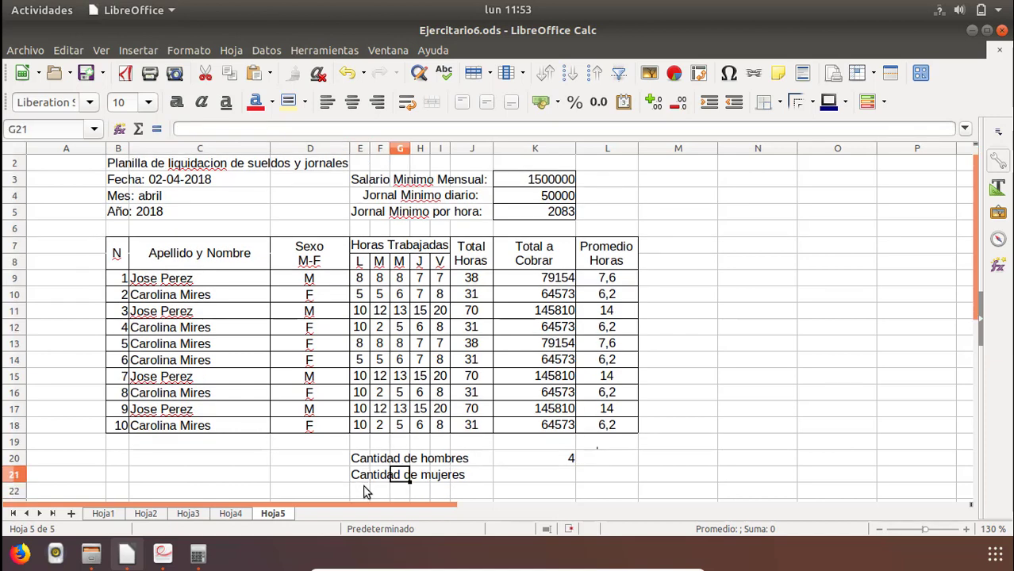
{"action": "key", "text": "Right"}
{"action": "key", "text": "Right"}
{"action": "key", "text": "Right"}
{"action": "key", "text": "Right"}
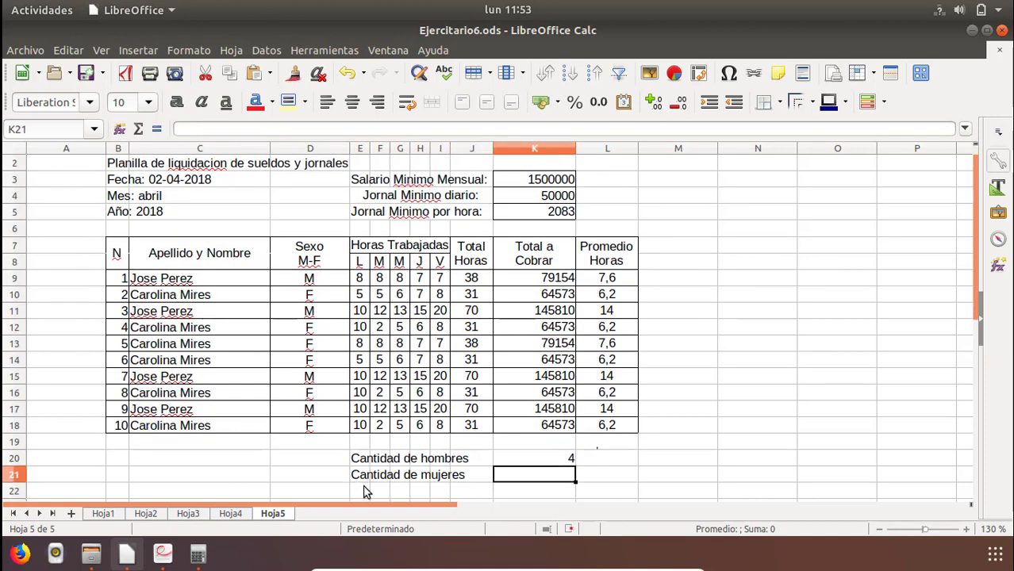
{"action": "type", "text": "=con"}
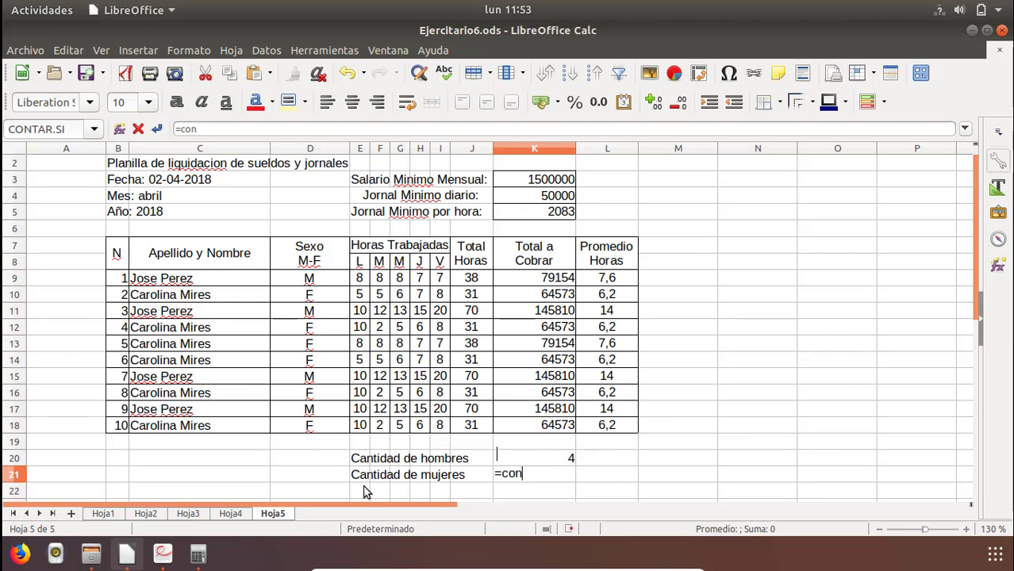
{"action": "type", "text": "tar.si("}
{"action": "left_click_drag", "start_coordinate": [301, 284], "coordinate": [306, 428]}
{"action": "type", "text": ";\"F"}
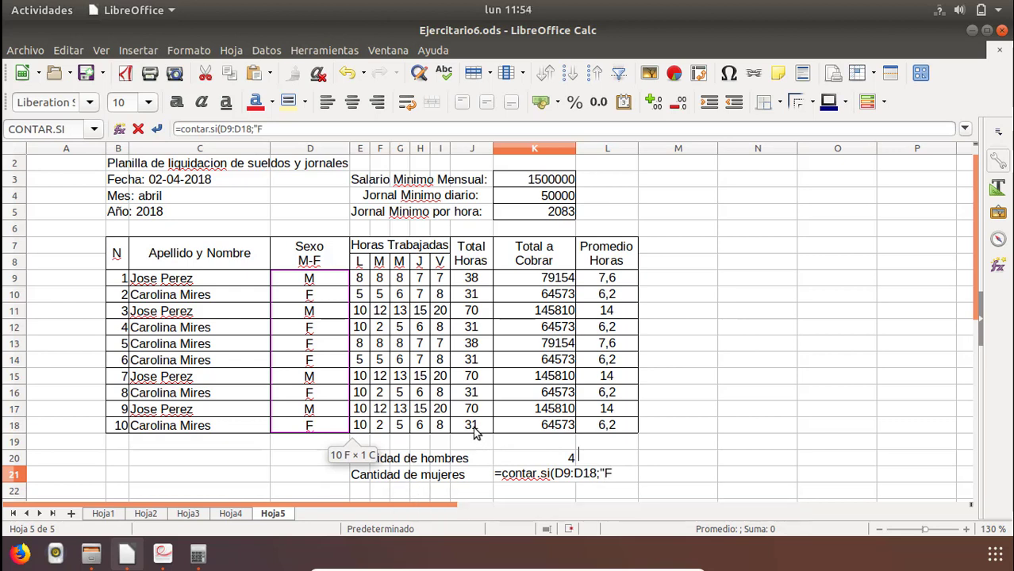
{"action": "type", "text": "\""}
{"action": "key", "text": "Return"}
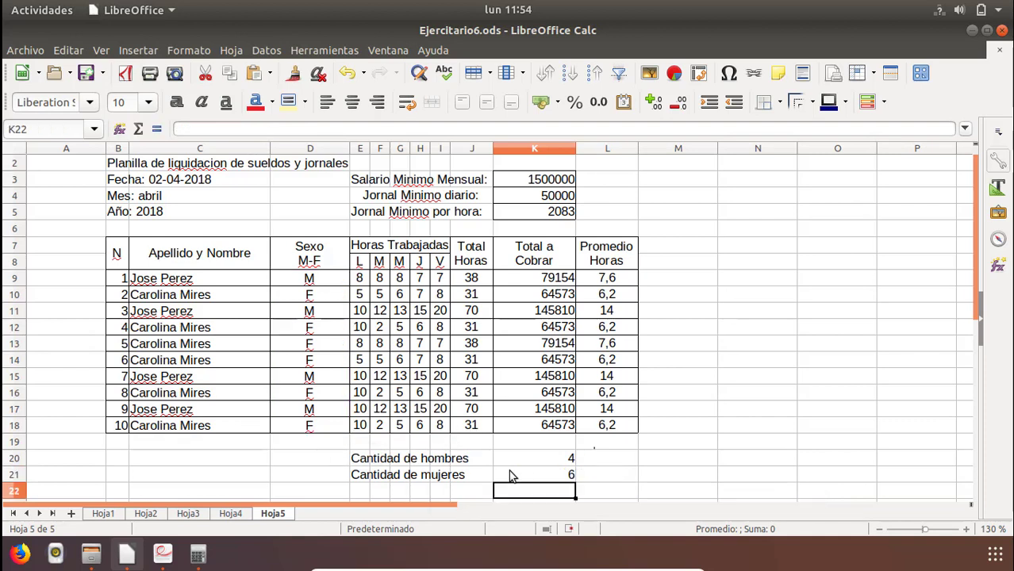
Merge and center E21:J21 and E20:J20 so each count label spans its row up to column J.
{"action": "left_click_drag", "start_coordinate": [355, 475], "coordinate": [475, 481]}
{"action": "left_click", "coordinate": [432, 101]}
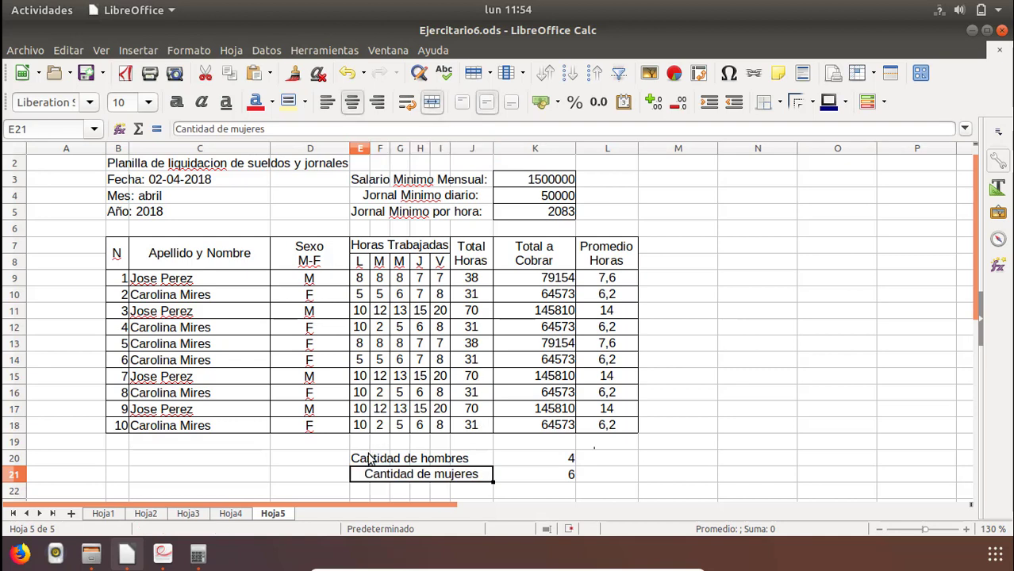
{"action": "left_click_drag", "start_coordinate": [357, 458], "coordinate": [475, 456]}
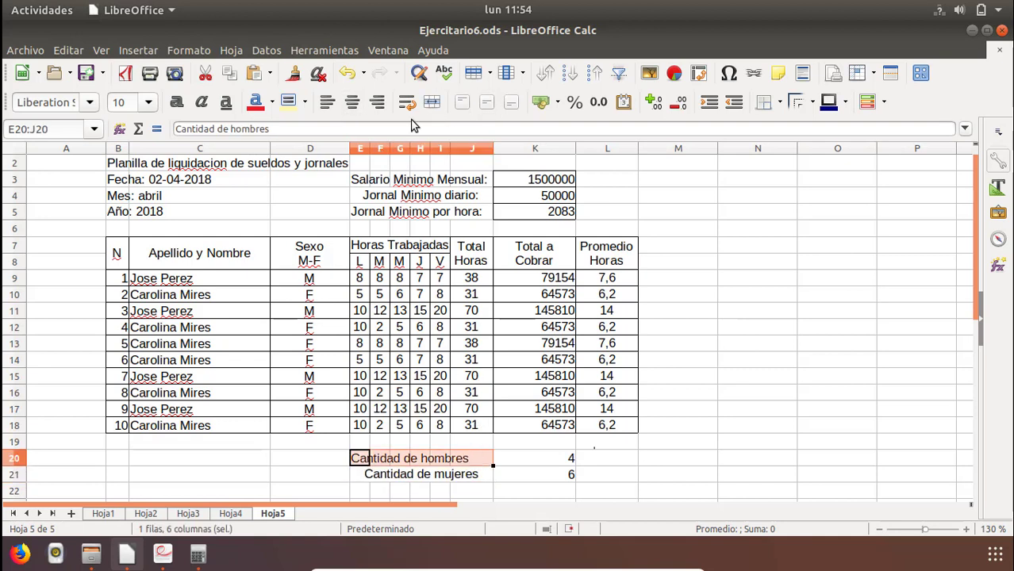
{"action": "left_click", "coordinate": [431, 103]}
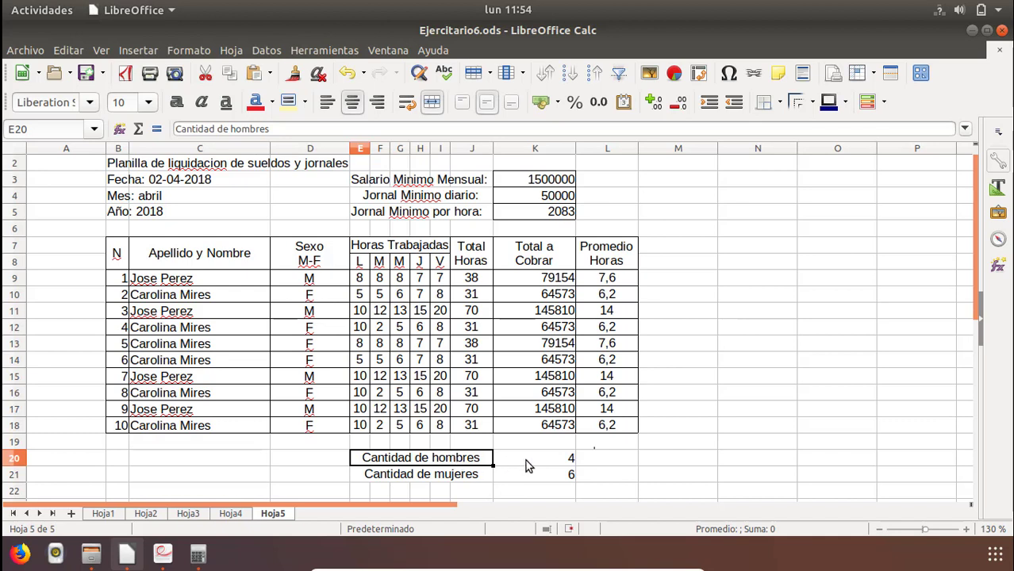
Apply borders around and between all cells of the count block E20:K21.
{"action": "left_click", "coordinate": [537, 478], "text": "shift"}
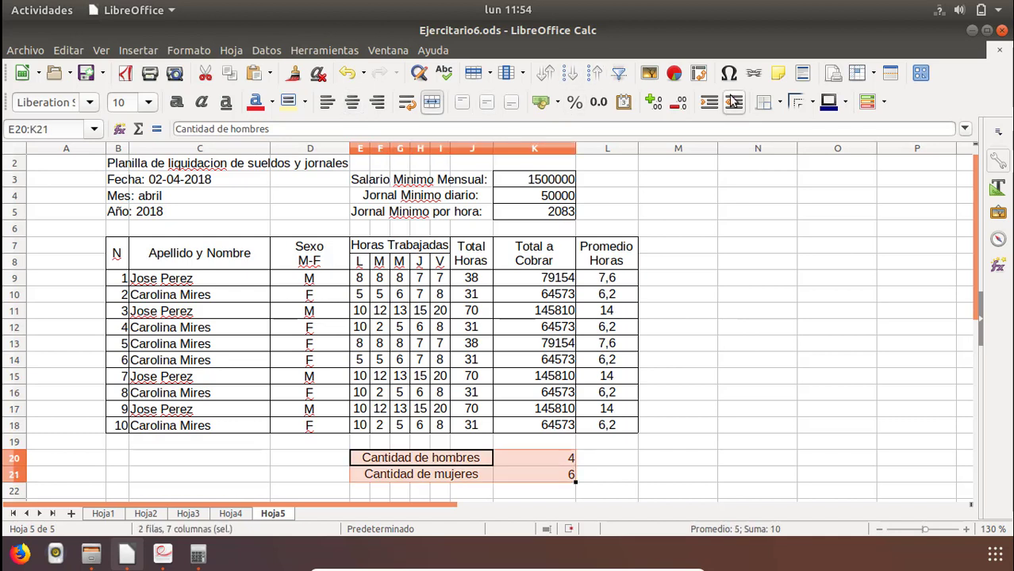
{"action": "left_click", "coordinate": [766, 102]}
{"action": "left_click", "coordinate": [823, 179]}
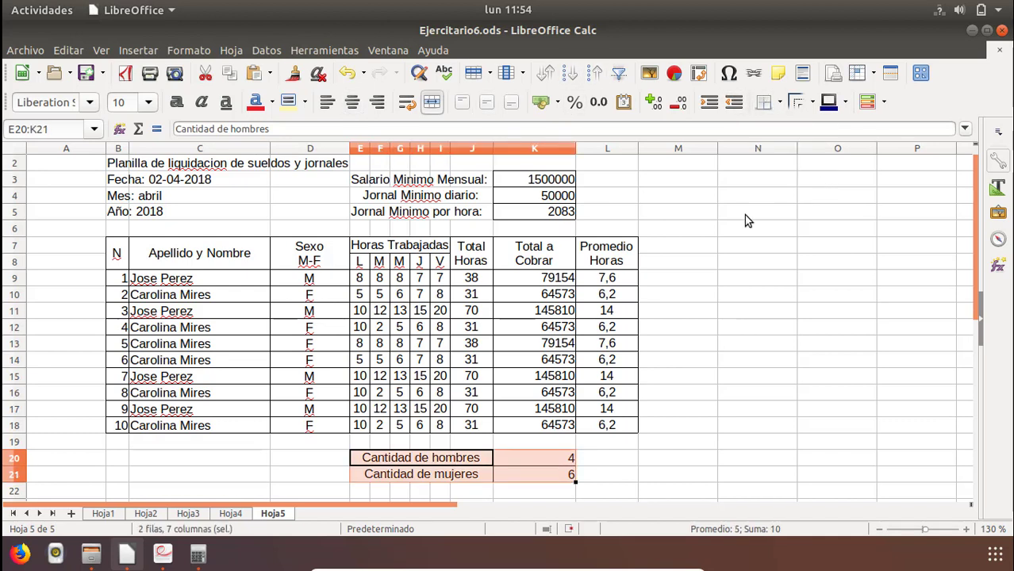
Fill the table header cells B7:L8 with a light gray background.
{"action": "left_click_drag", "start_coordinate": [615, 263], "coordinate": [117, 254]}
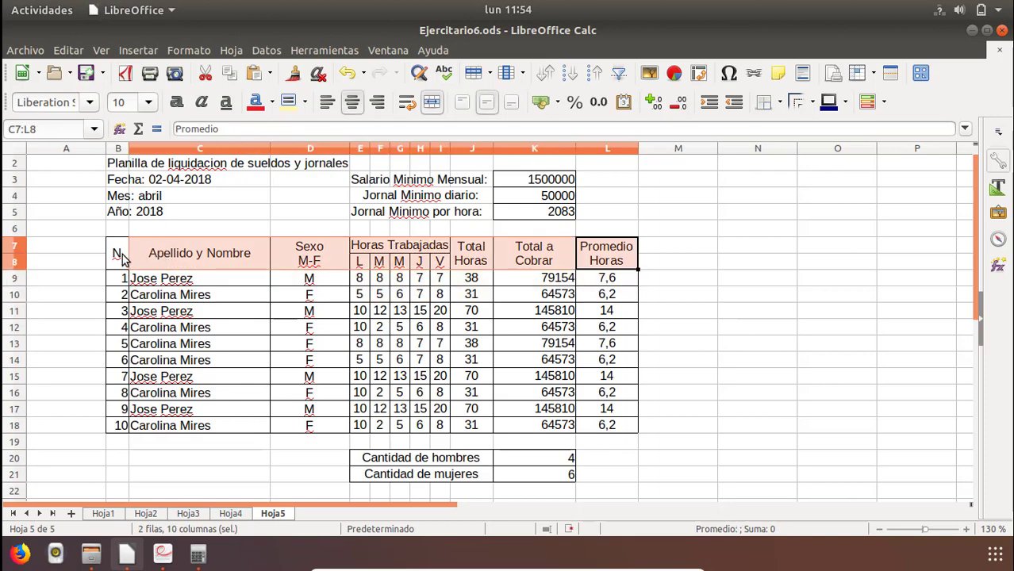
{"action": "left_click", "coordinate": [306, 103]}
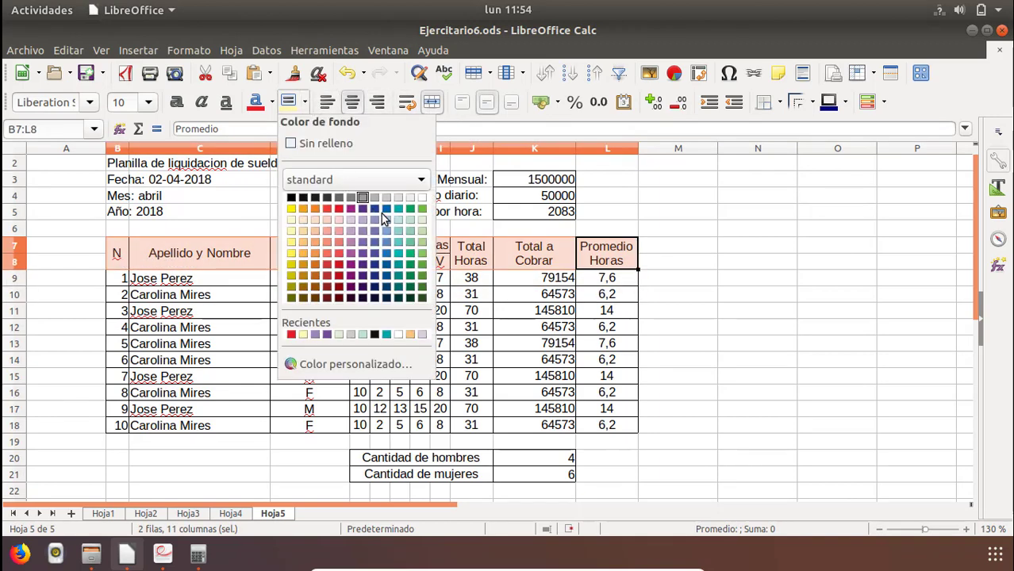
{"action": "left_click", "coordinate": [408, 198]}
{"action": "left_click", "coordinate": [466, 315]}
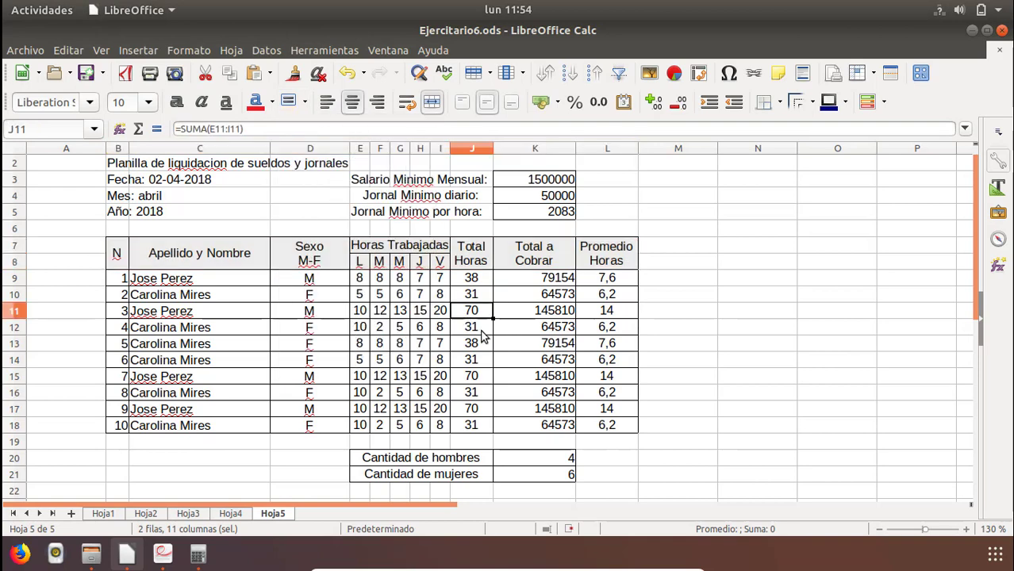
Apply the same light gray background to the count cells K20:K21 and the minimum wage cells K3:K5.
{"action": "left_click_drag", "start_coordinate": [550, 466], "coordinate": [547, 475]}
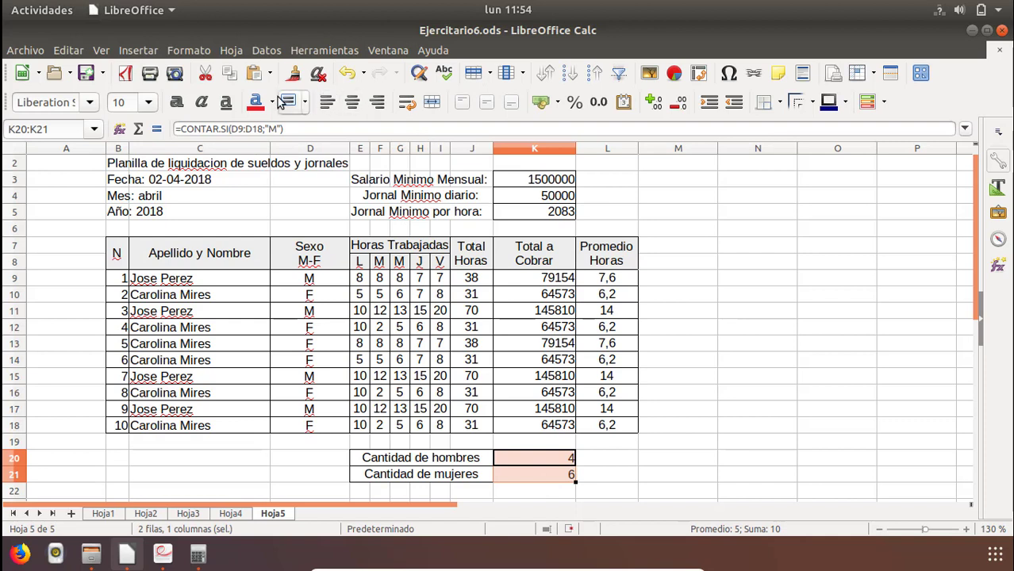
{"action": "left_click", "coordinate": [675, 357]}
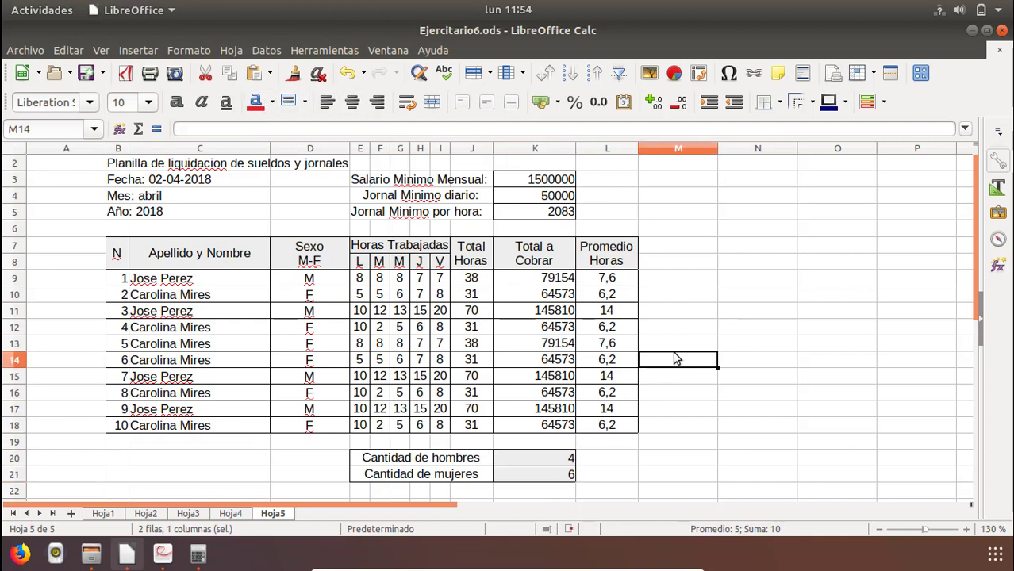
{"action": "left_click_drag", "start_coordinate": [558, 181], "coordinate": [558, 214]}
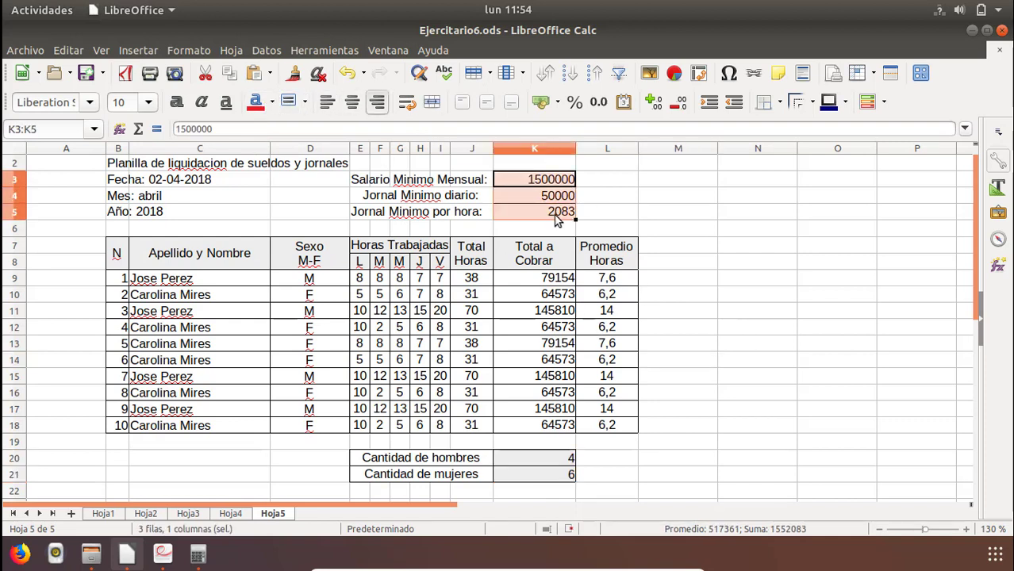
{"action": "left_click", "coordinate": [290, 101]}
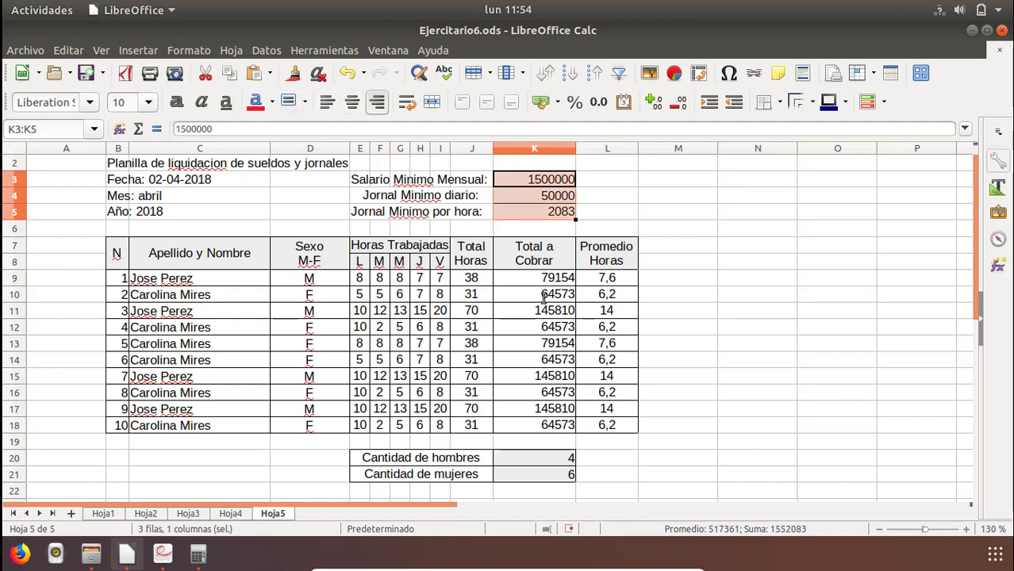
Merge and center the title "Planilla de liquidacion de sueldos y jornales" across B2:L2 and make it bold.
{"action": "left_click", "coordinate": [627, 332]}
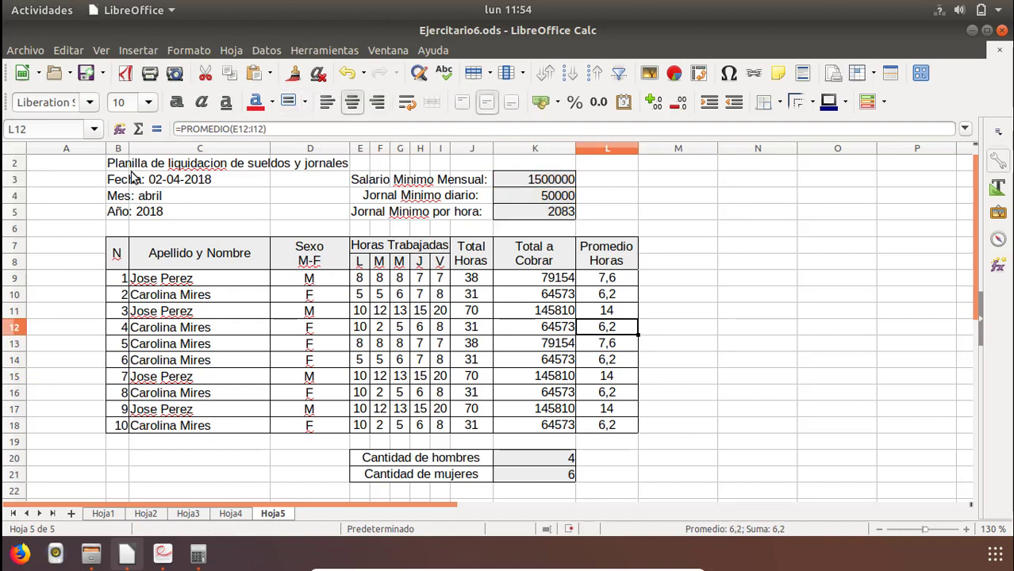
{"action": "left_click_drag", "start_coordinate": [118, 164], "coordinate": [405, 184]}
{"action": "left_click_drag", "start_coordinate": [538, 165], "coordinate": [626, 165]}
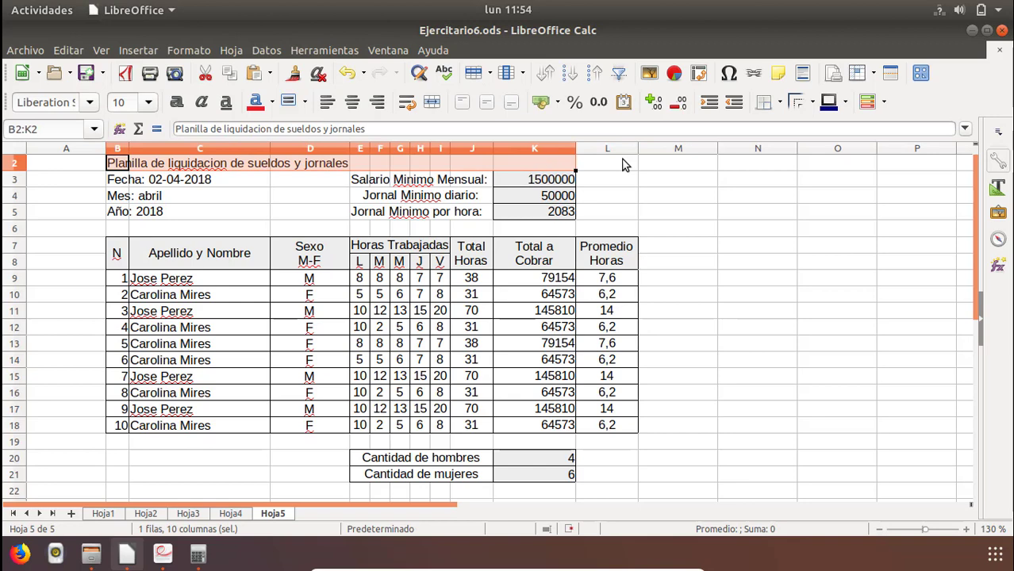
{"action": "left_click", "coordinate": [436, 99]}
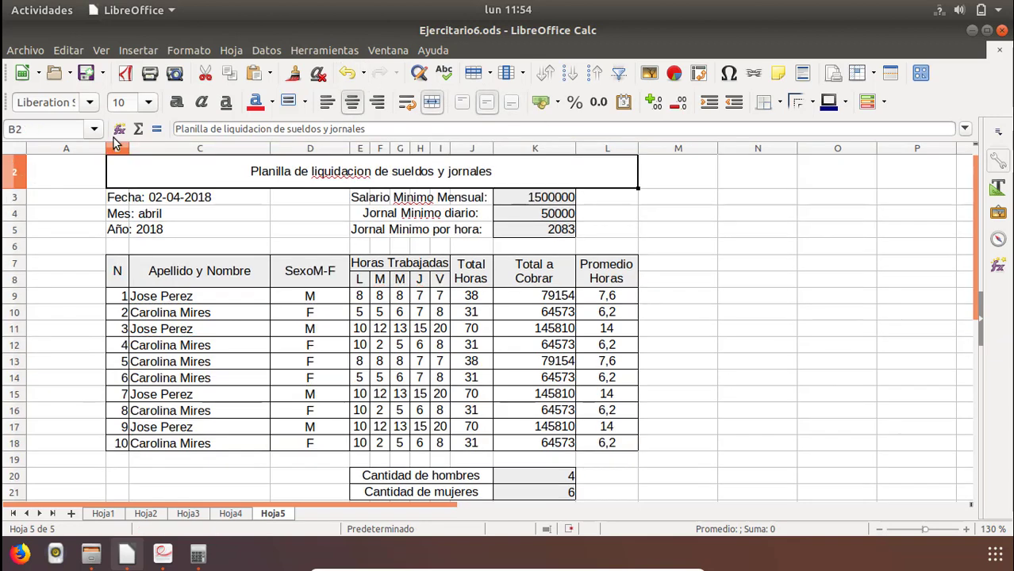
{"action": "left_click", "coordinate": [177, 102]}
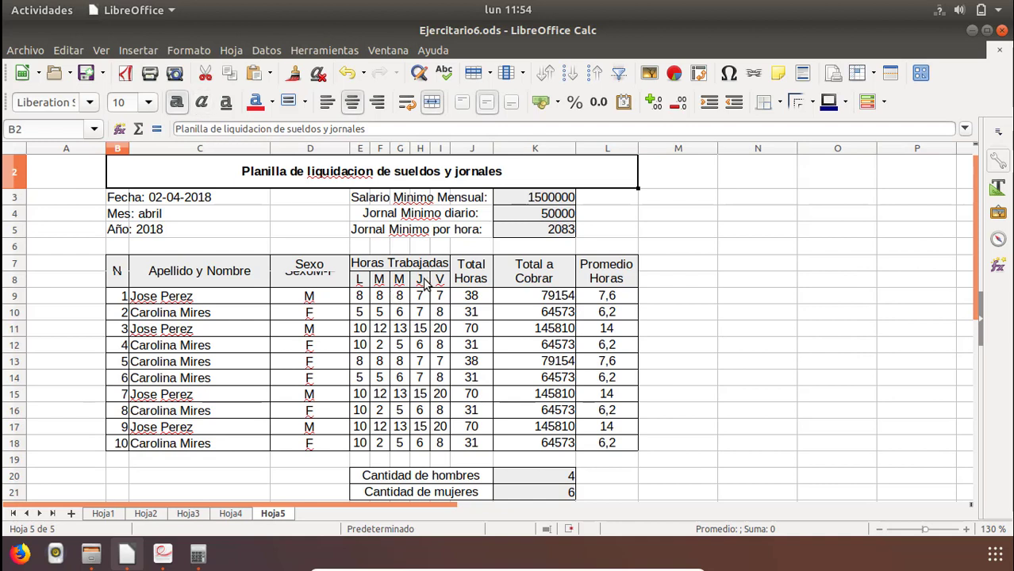
{"action": "left_click", "coordinate": [754, 267]}
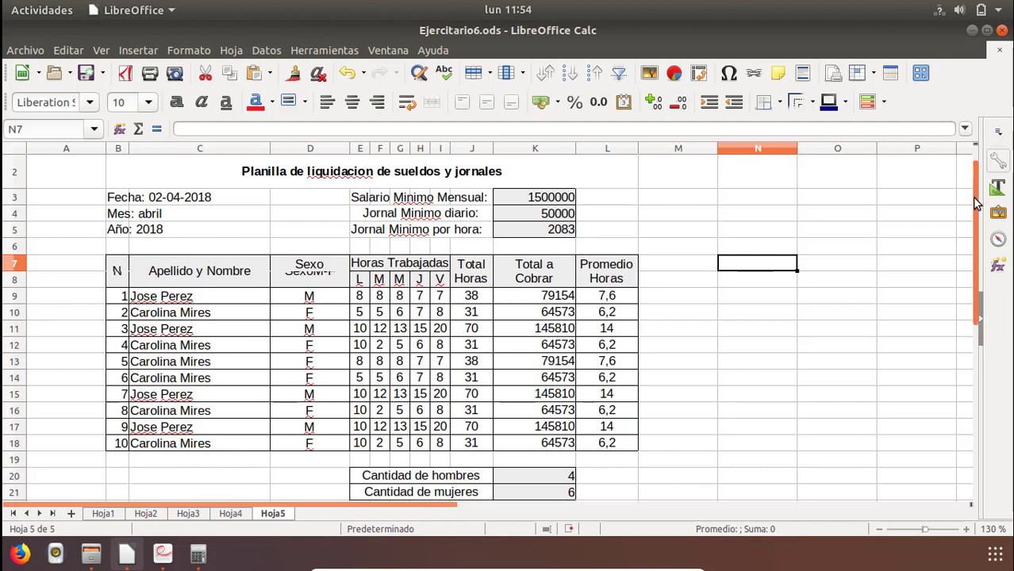
Refresh the display of the Sexo M-F header in D7 without changing its text, and save the spreadsheet.
{"action": "left_click", "coordinate": [316, 265]}
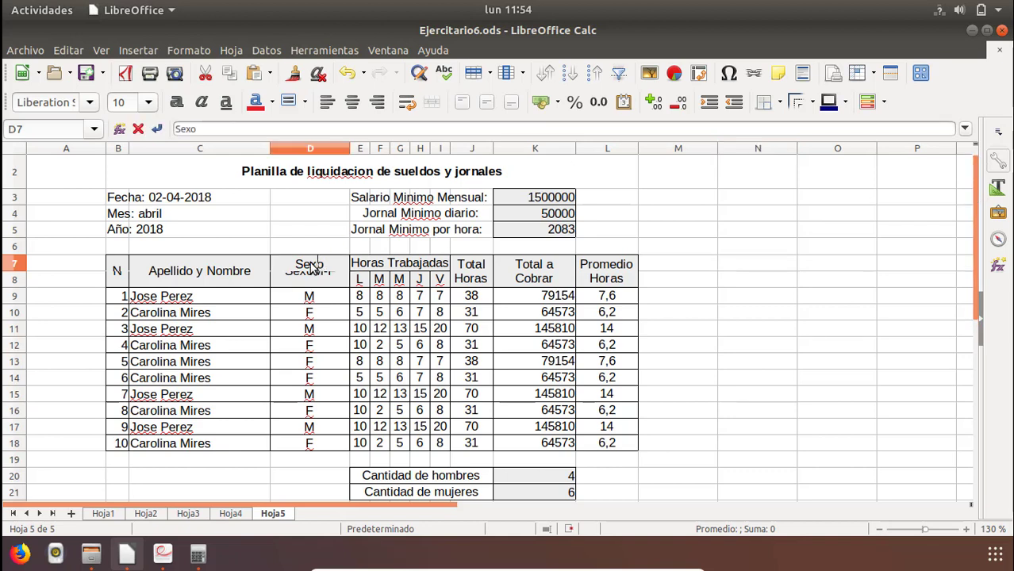
{"action": "left_click", "coordinate": [244, 235]}
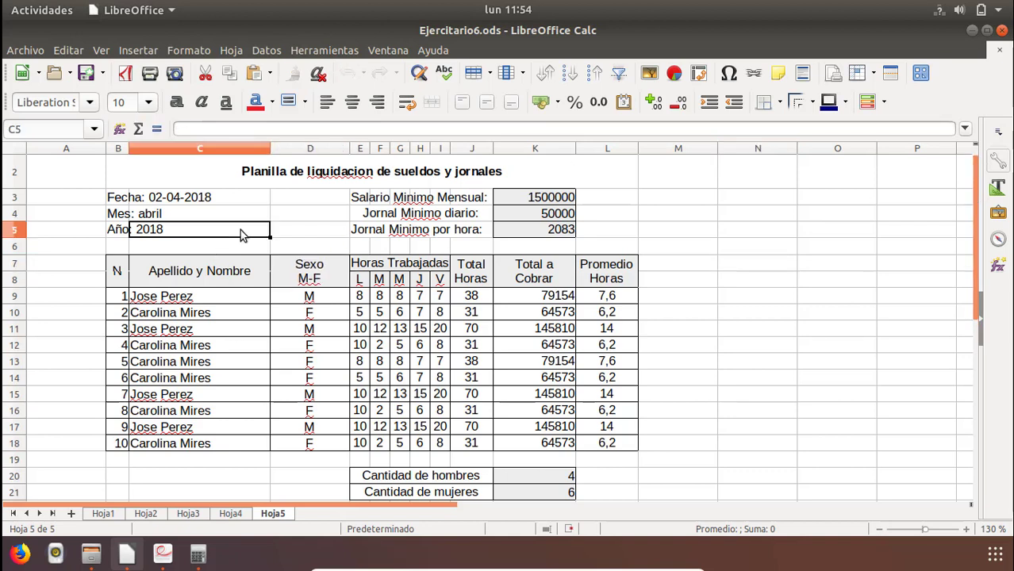
{"action": "left_click", "coordinate": [85, 73]}
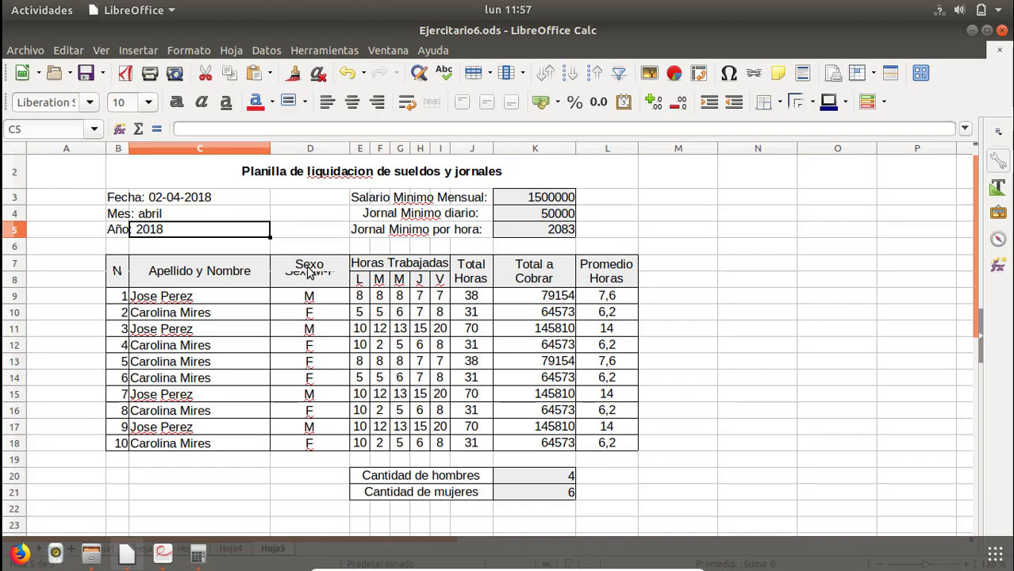
{"action": "double_click", "coordinate": [309, 273]}
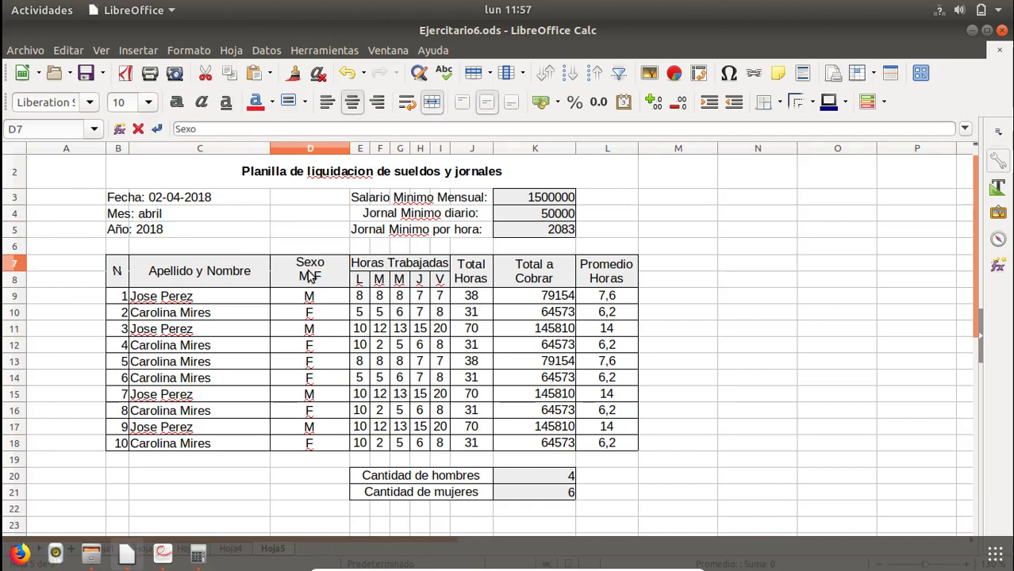
{"action": "left_click", "coordinate": [360, 314]}
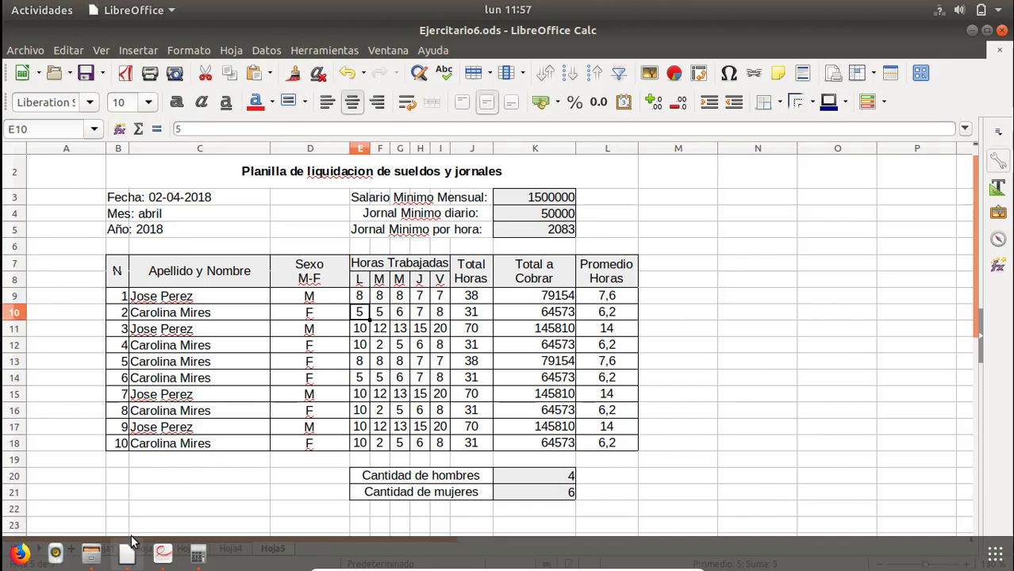
Switch to Ejercitario6.pdf and read the next exercise, the Planilla de calificaciones with its escala table.
{"action": "left_click", "coordinate": [157, 554]}
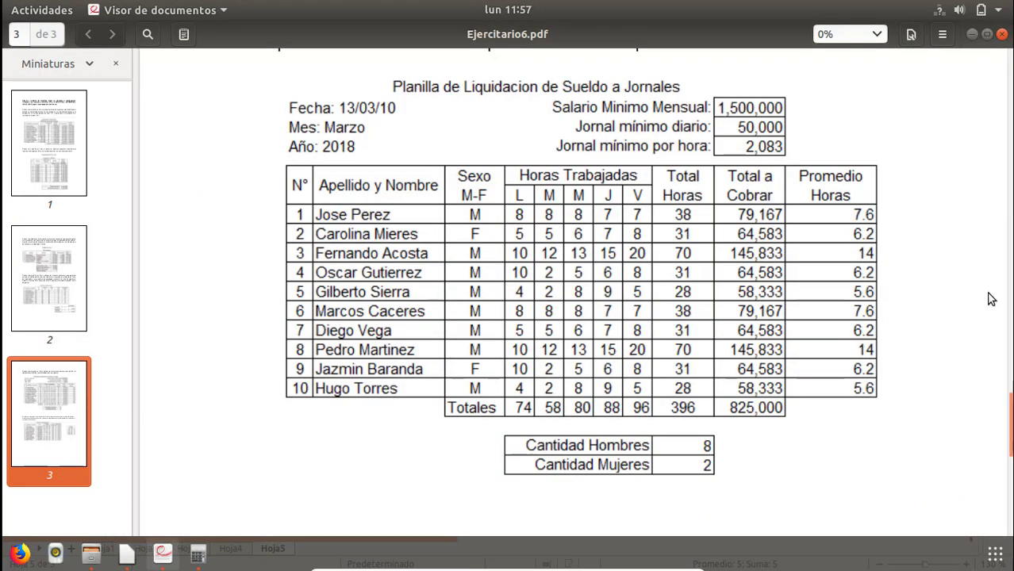
{"action": "left_click_drag", "start_coordinate": [1010, 437], "coordinate": [1011, 493]}
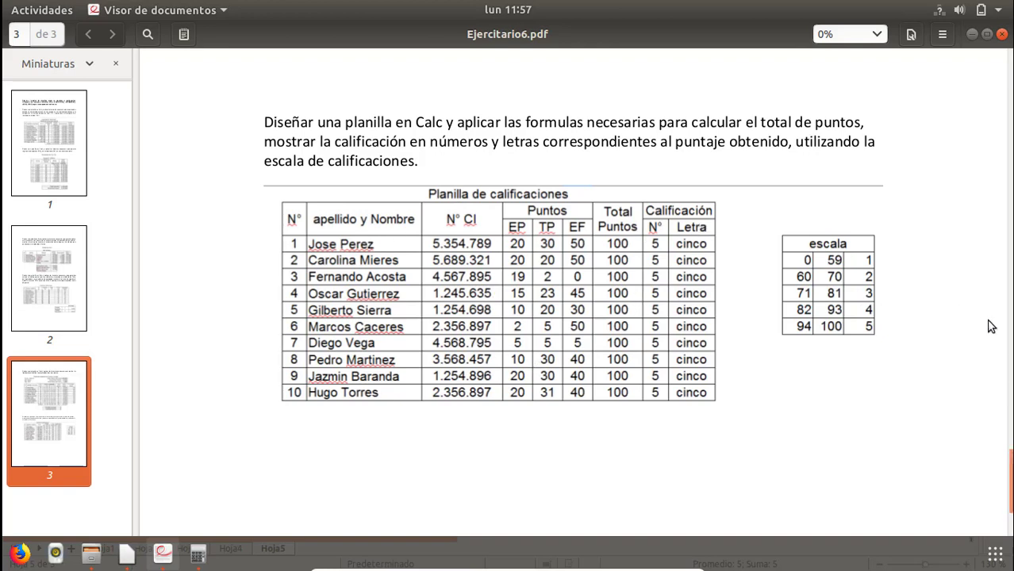
{"action": "scroll", "coordinate": [1010, 454], "scroll_direction": "up", "scroll_amount": 3}
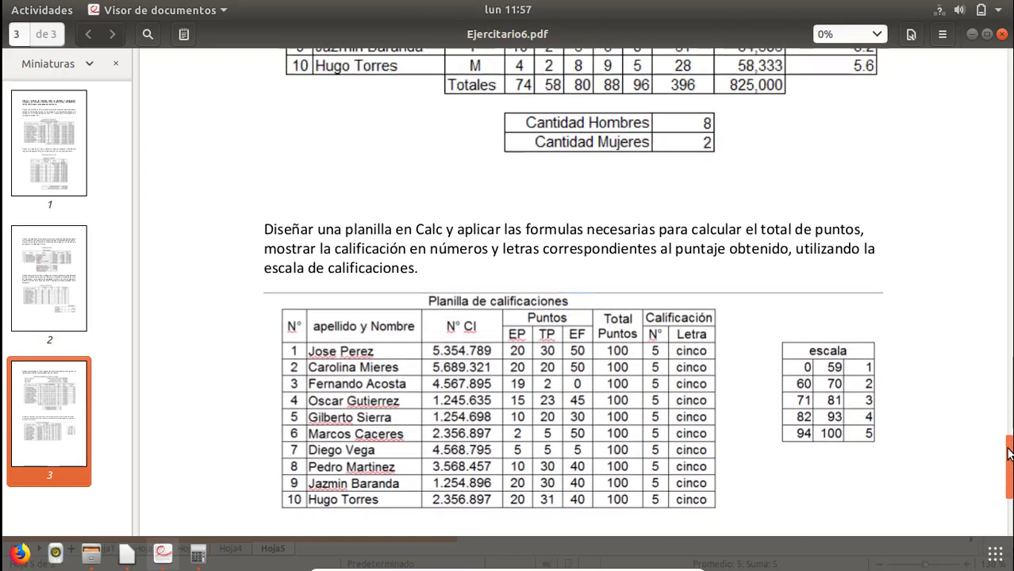
{"action": "mouse_move", "coordinate": [1010, 454]}
{"action": "left_mouse_down"}
{"action": "mouse_move", "coordinate": [1009, 321]}
{"action": "mouse_move", "coordinate": [1009, 468]}
{"action": "left_mouse_up"}
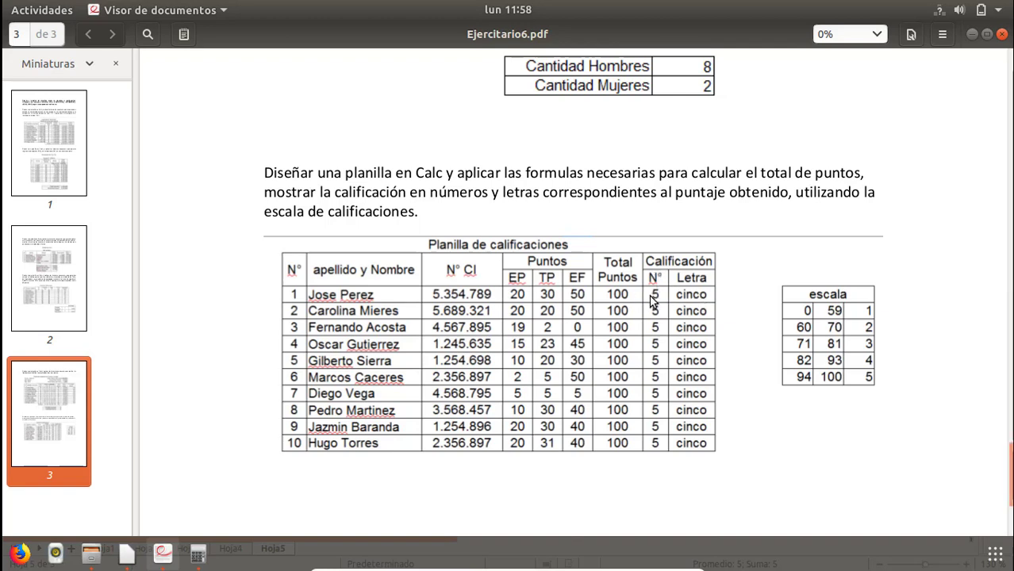
Switch back to LibreOffice Calc and add a new sheet after Hoja5.
{"action": "key", "text": "alt+Tab"}
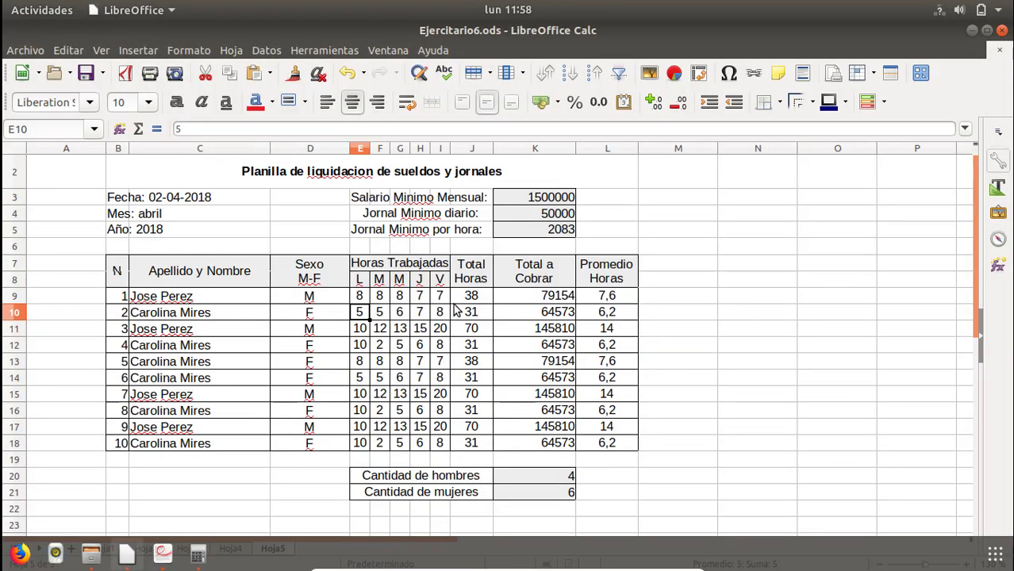
{"action": "left_click", "coordinate": [179, 480]}
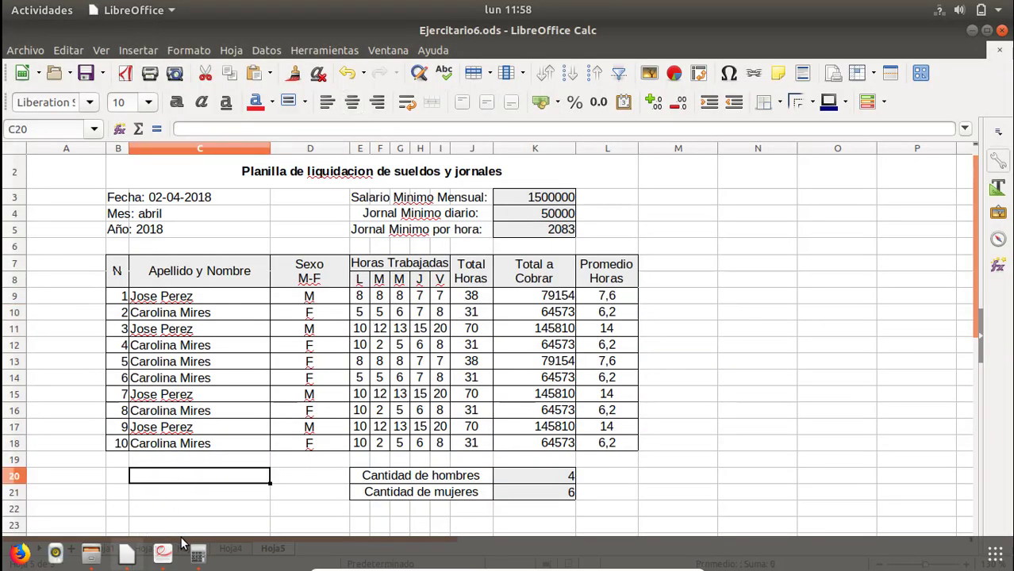
{"action": "left_click", "coordinate": [984, 32]}
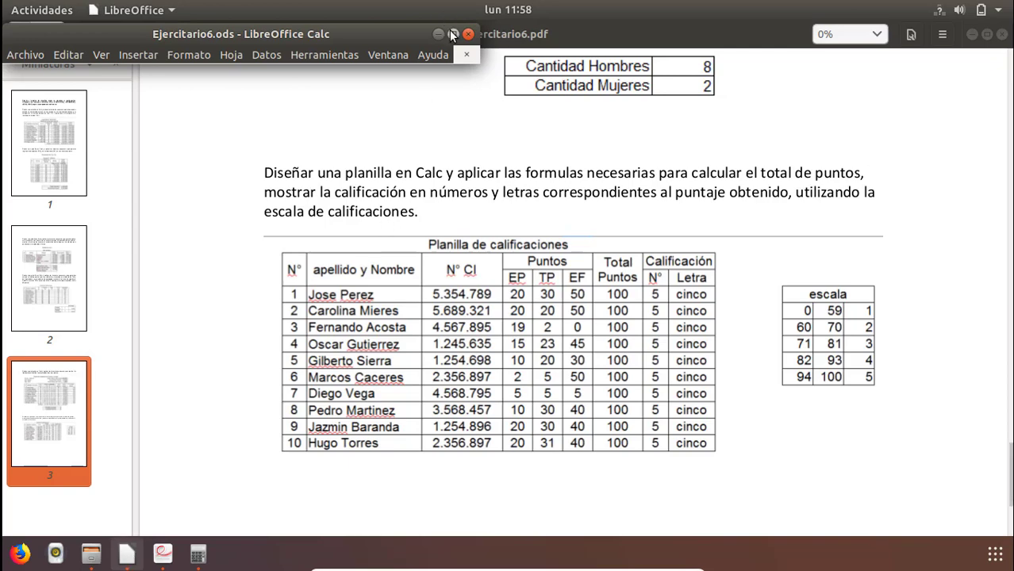
{"action": "left_click", "coordinate": [453, 34]}
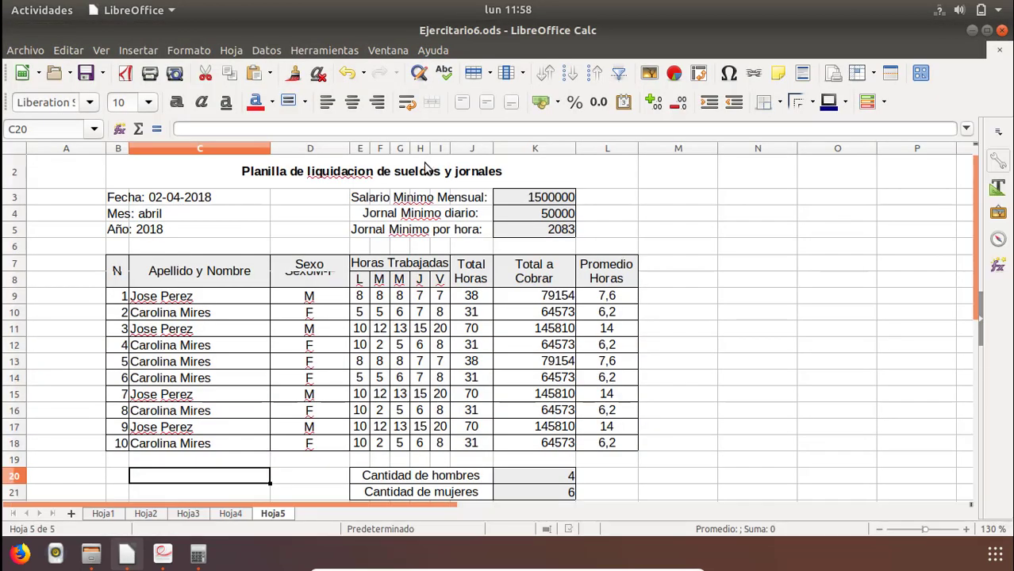
{"action": "left_click", "coordinate": [70, 514]}
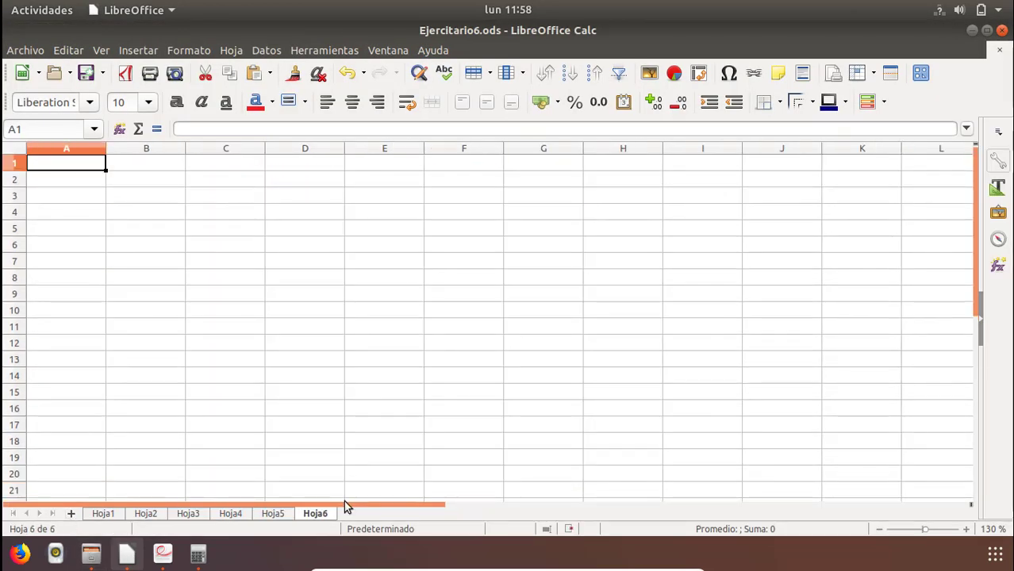
Enter the title "Planilla de calificaciones" in cell B2 of the new sheet.
{"action": "left_click", "coordinate": [153, 186]}
{"action": "type", "text": "Pla"}
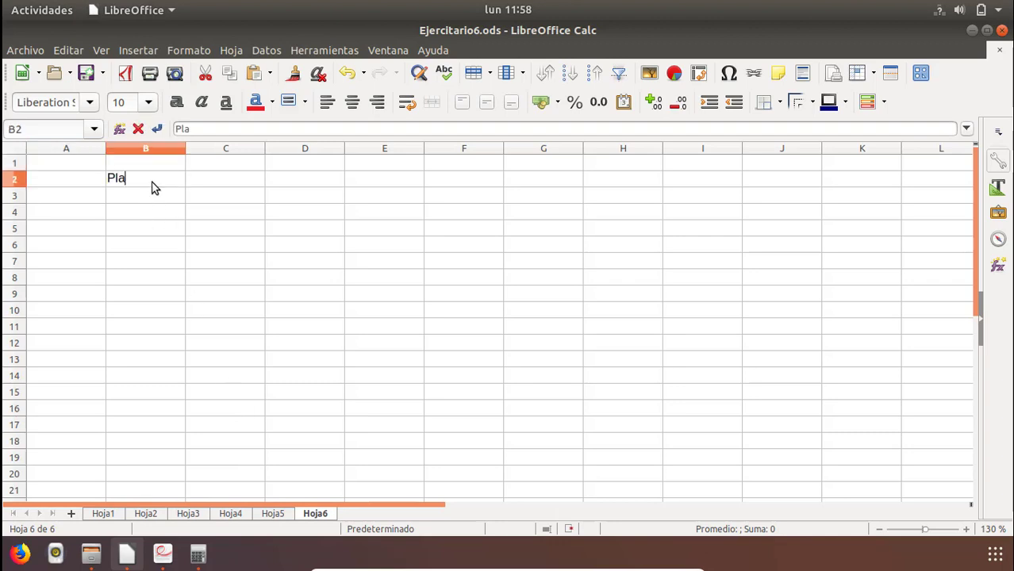
{"action": "type", "text": "nilla de c"}
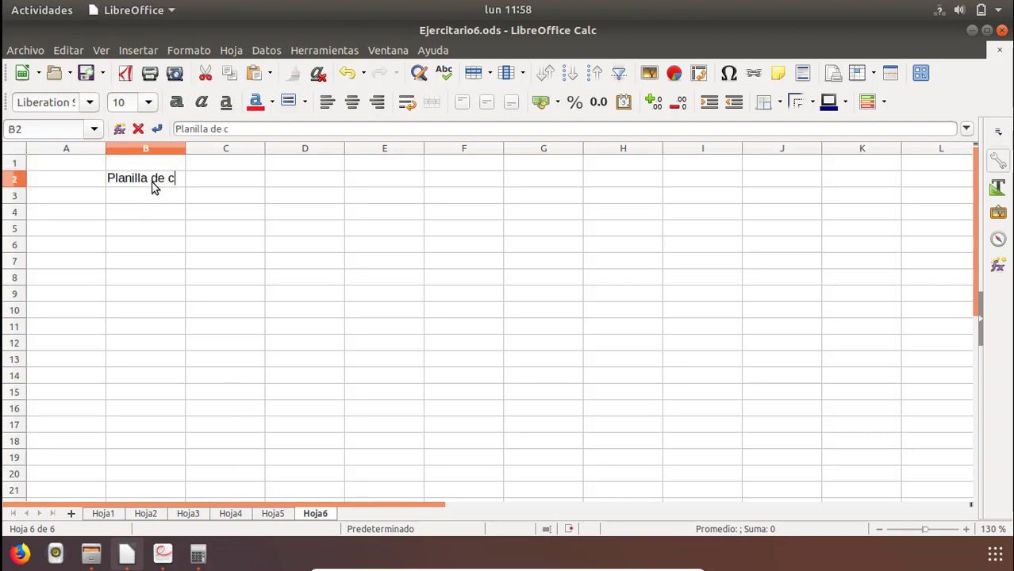
{"action": "type", "text": "ali ficaciones"}
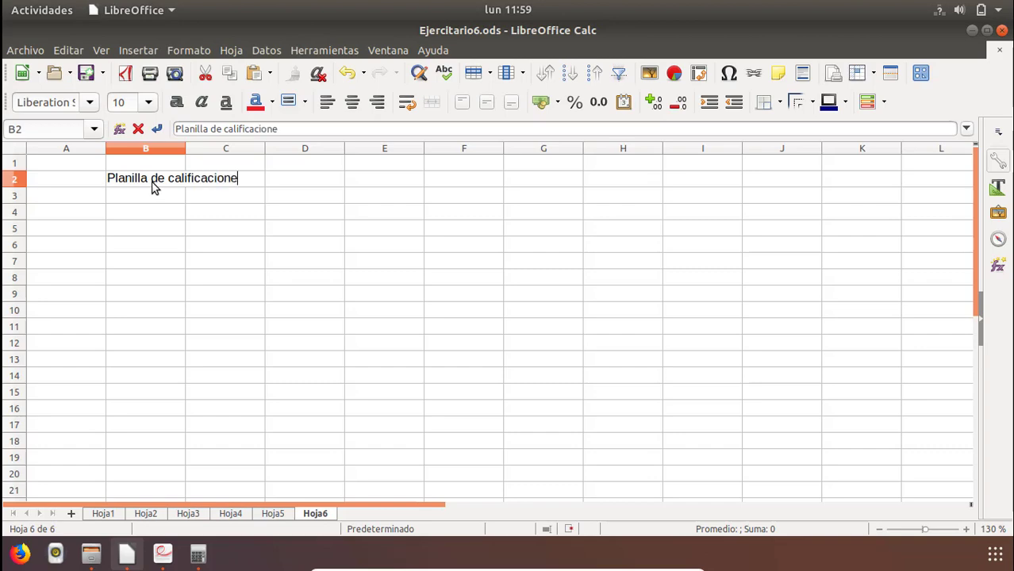
{"action": "key", "text": "Return"}
Enter the header N in B3 and the first row numbers 1 and 2 in B4:B5, following the PDF table.
{"action": "key", "text": "alt+Tab"}
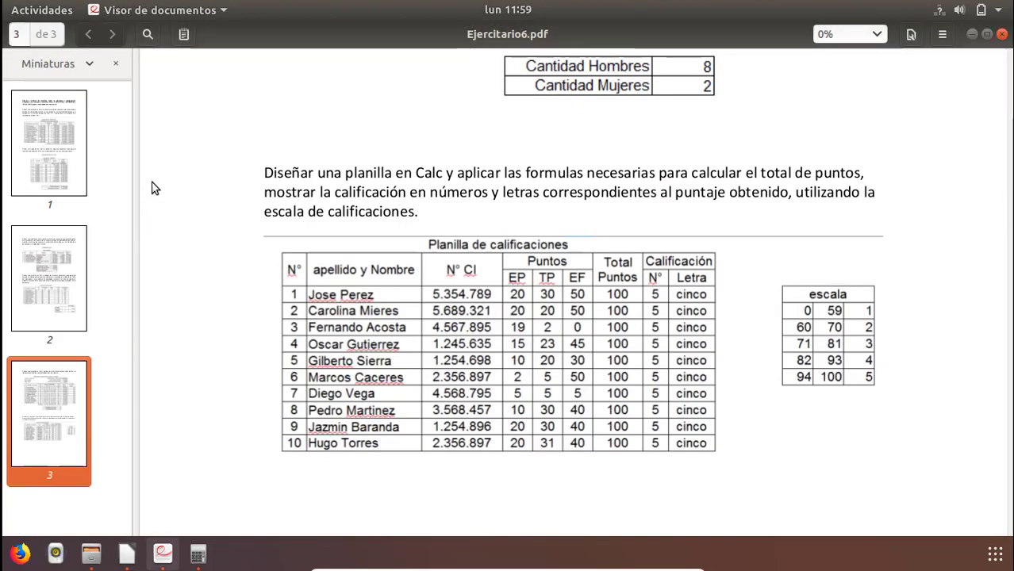
{"action": "key", "text": "alt+Tab"}
{"action": "type", "text": "N"}
{"action": "key", "text": "Return"}
{"action": "type", "text": "1"}
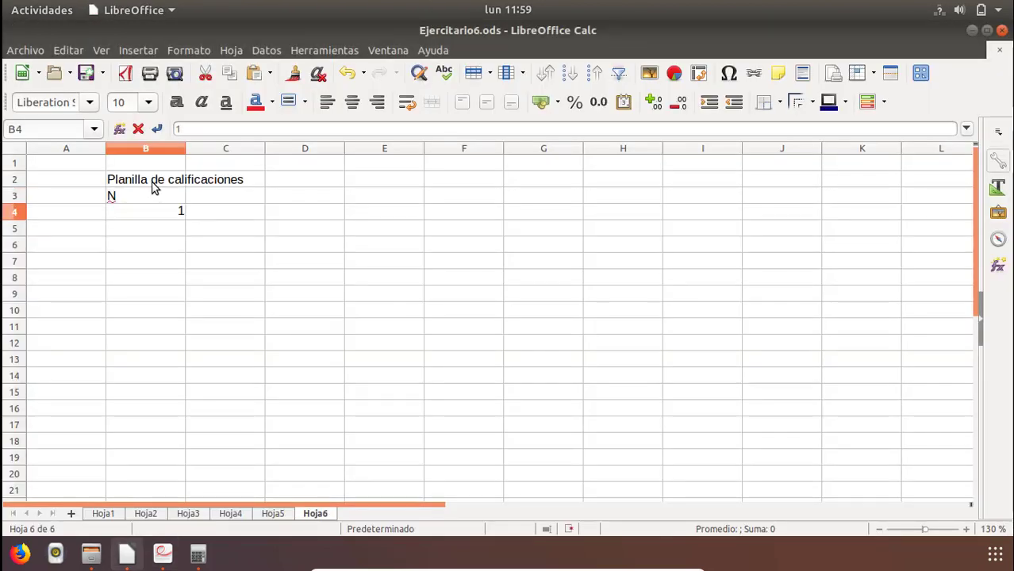
{"action": "key", "text": "Return"}
{"action": "type", "text": "2"}
{"action": "key", "text": "Return"}
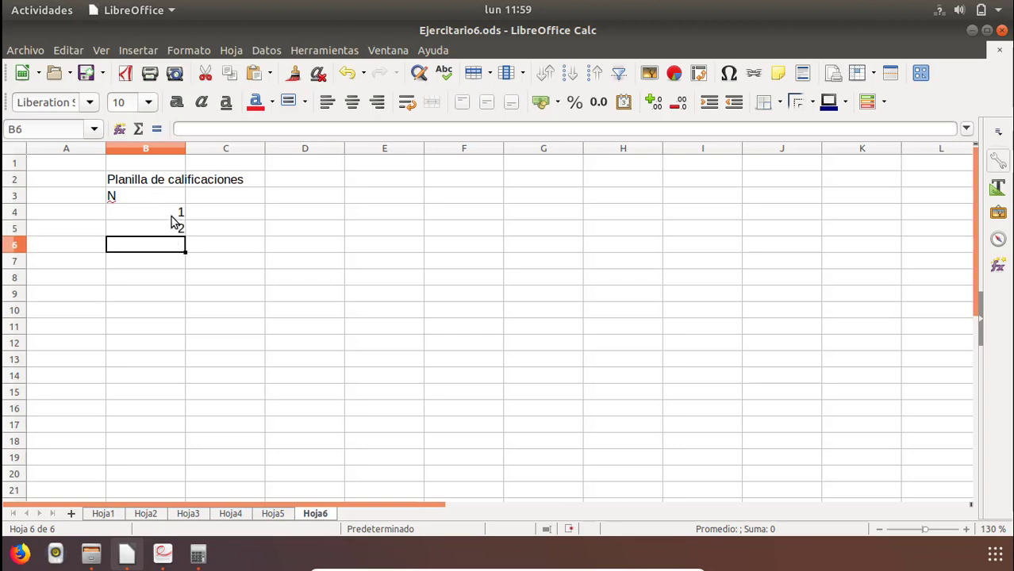
Extend the numbering to 10 down through B13 and center it in a narrowed column B.
{"action": "left_click_drag", "start_coordinate": [175, 216], "coordinate": [184, 361]}
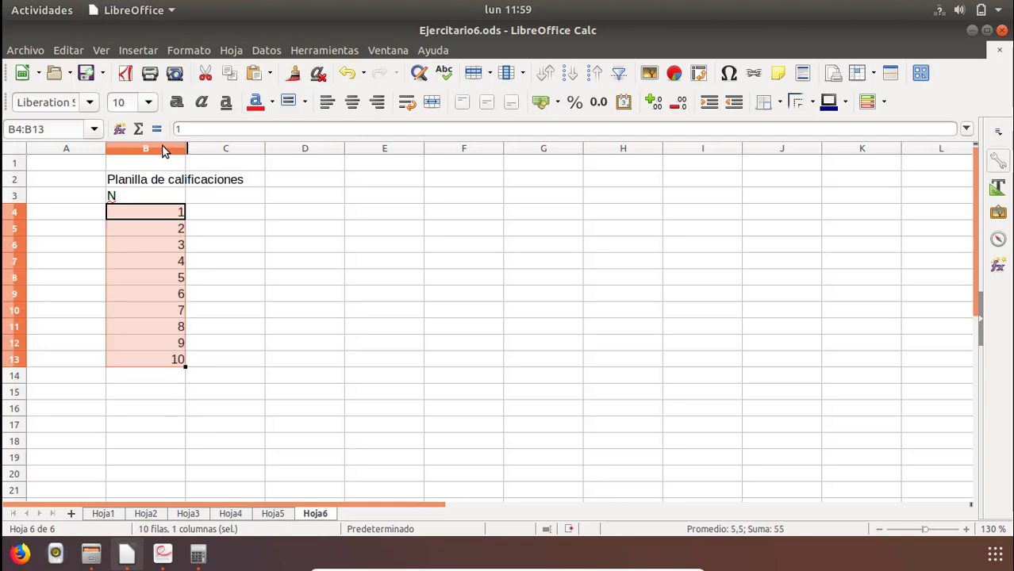
{"action": "left_click_drag", "start_coordinate": [185, 151], "coordinate": [125, 160]}
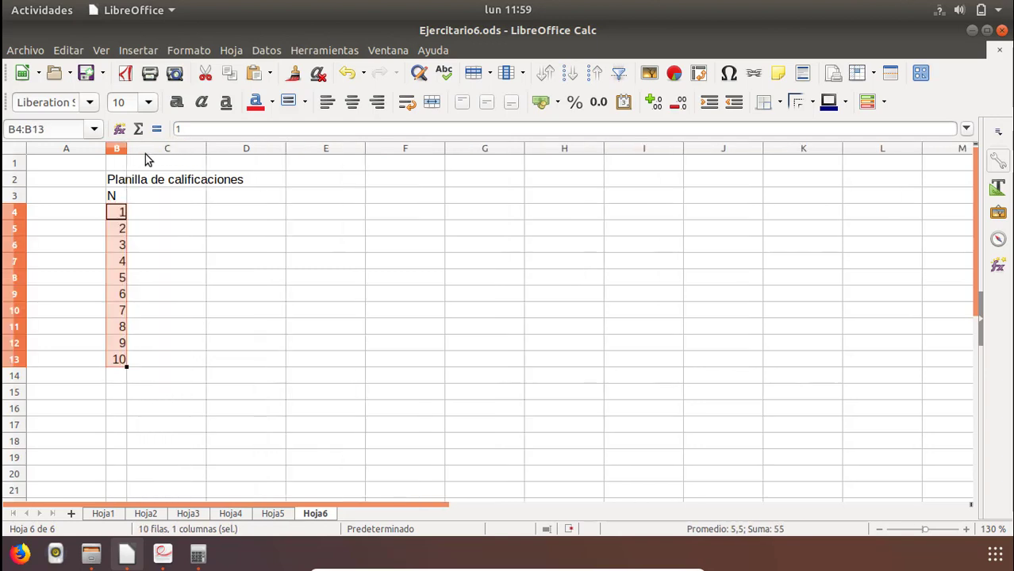
{"action": "left_click", "coordinate": [351, 104]}
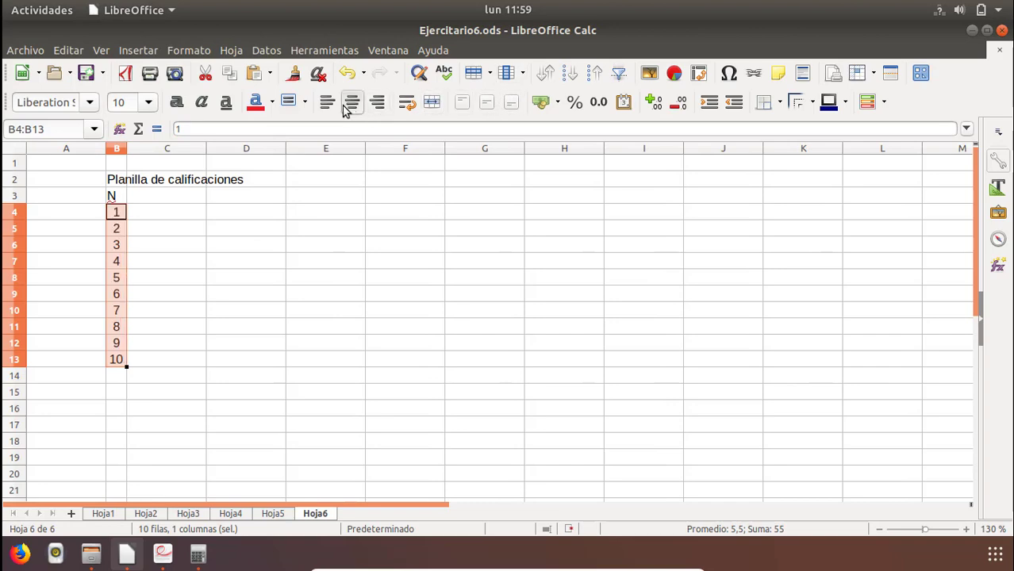
{"action": "left_click", "coordinate": [136, 198]}
{"action": "key", "text": "alt+Tab"}
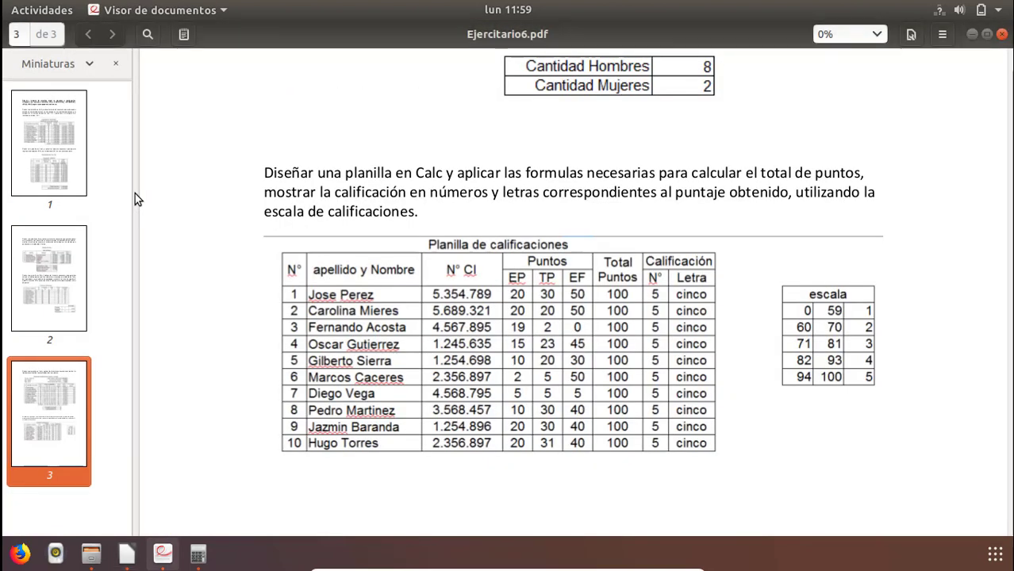
{"action": "key", "text": "alt+Tab"}
{"action": "key", "text": "Up"}
{"action": "type", "text": "a"}
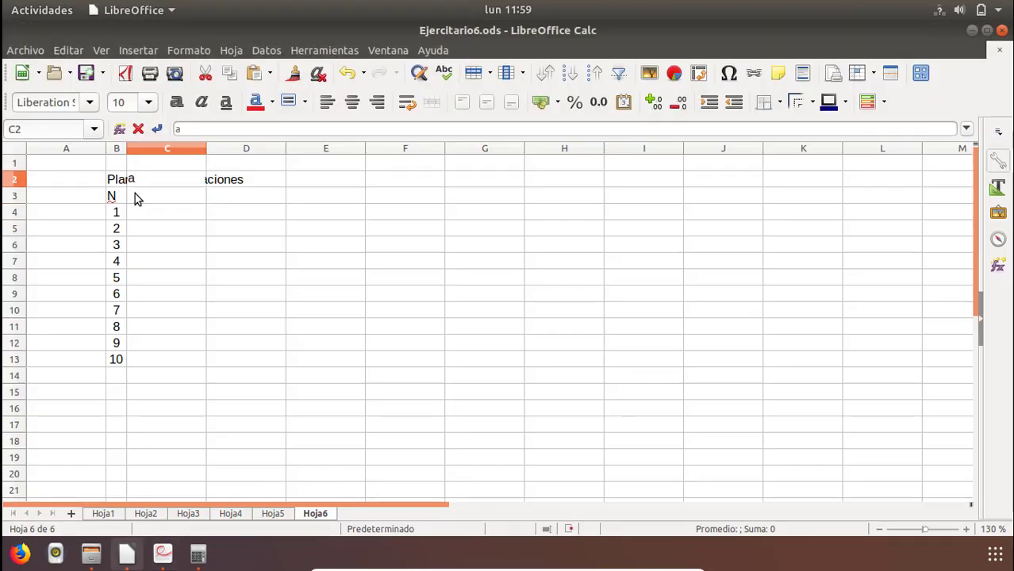
{"action": "key", "text": "Escape"}
Enter the column header "Nombre y Apellido" in C3, checking the exercise table in the PDF.
{"action": "left_click", "coordinate": [145, 195]}
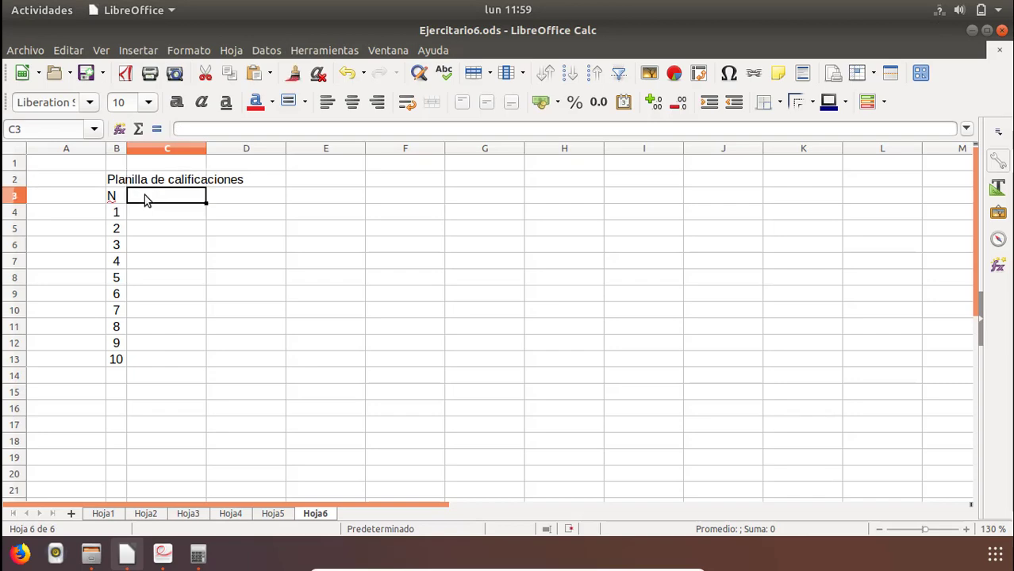
{"action": "key", "text": "alt+Tab"}
{"action": "key", "text": "alt+Tab"}
{"action": "type", "text": "Nombr"}
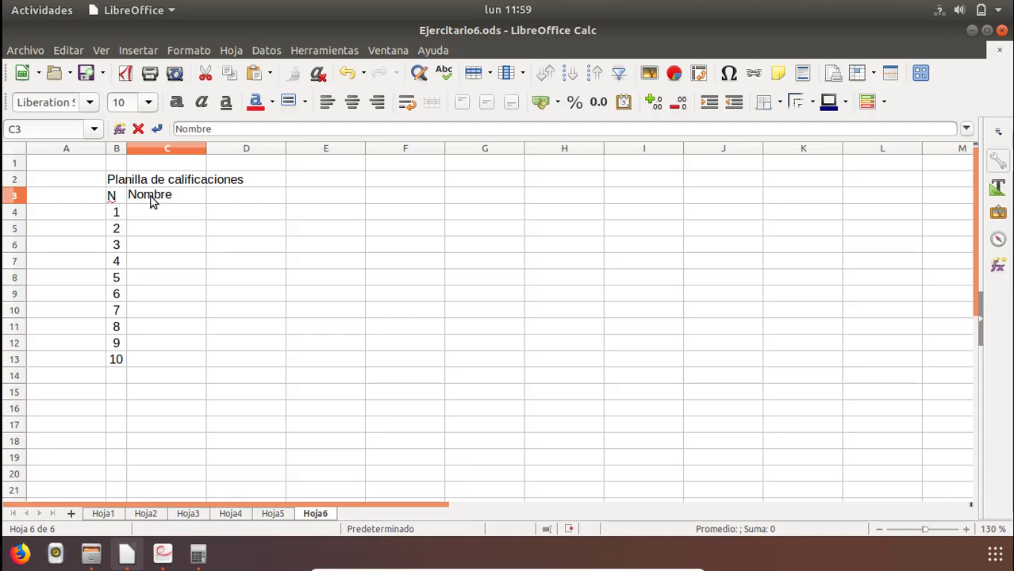
{"action": "type", "text": "e y Aple"}
{"action": "key", "text": "BackSpace"}
{"action": "type", "text": "dos"}
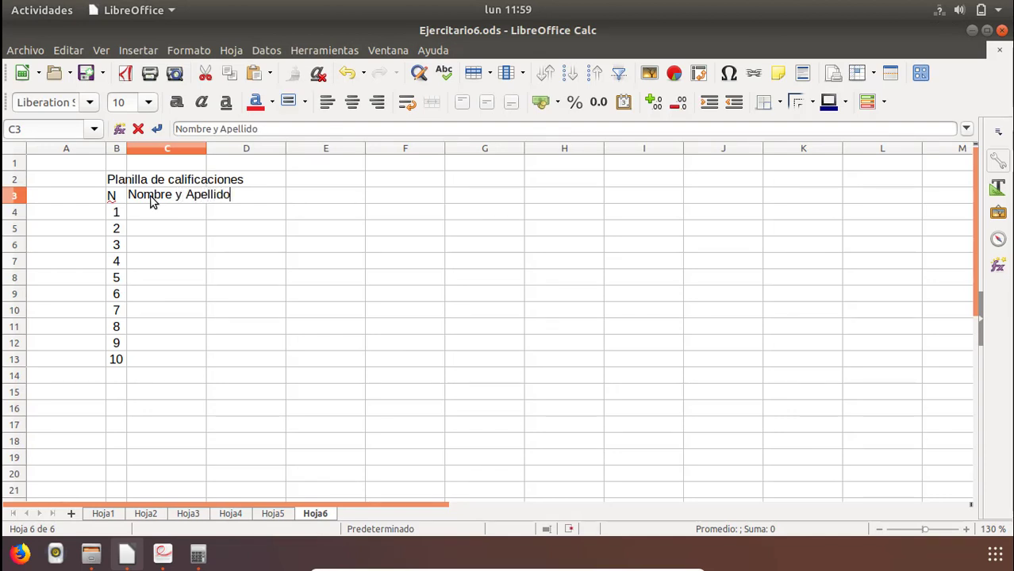
{"action": "key", "text": "Return"}
Enter the column header "N CI" in D3, following the table in the PDF.
{"action": "key", "text": "Right"}
{"action": "key", "text": "alt+Tab"}
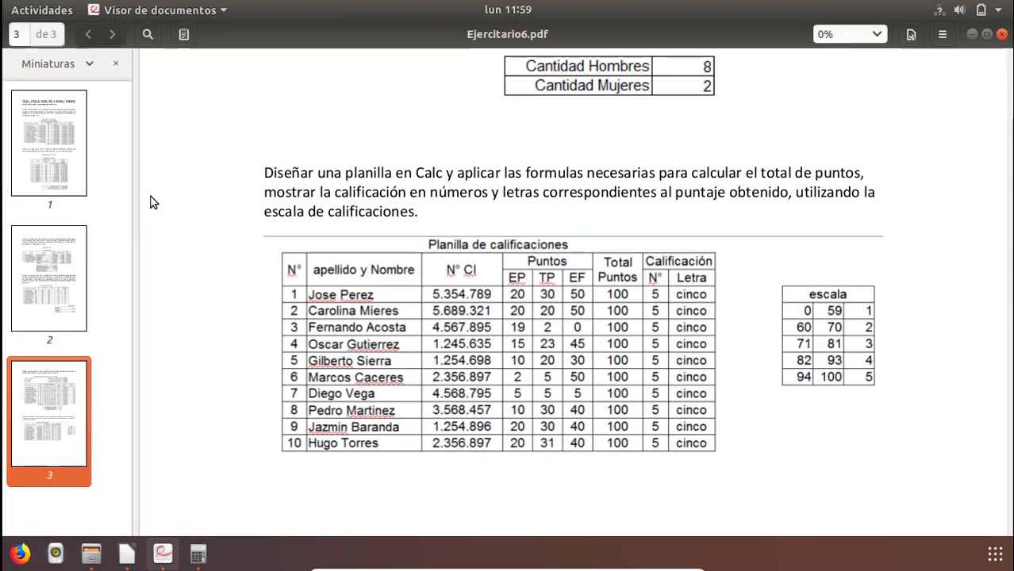
{"action": "key", "text": "alt+Tab"}
{"action": "type", "text": "N"}
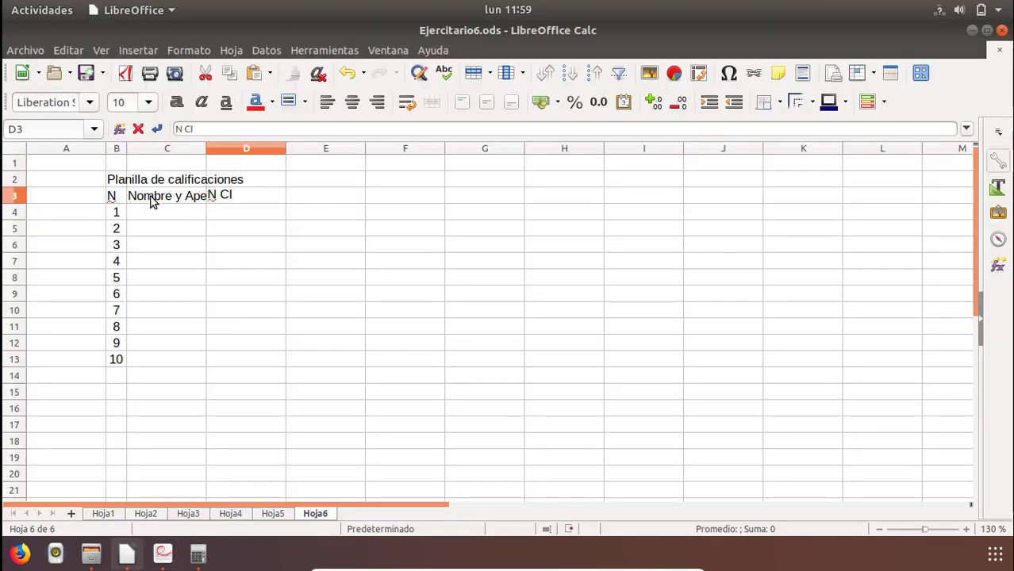
{"action": "type", "text": " CI"}
{"action": "key", "text": "Return"}
Enter the points headers EP in E3 and TP in F3, following the PDF table.
{"action": "key", "text": "Right"}
{"action": "key", "text": "Up"}
{"action": "key", "text": "alt+Tab"}
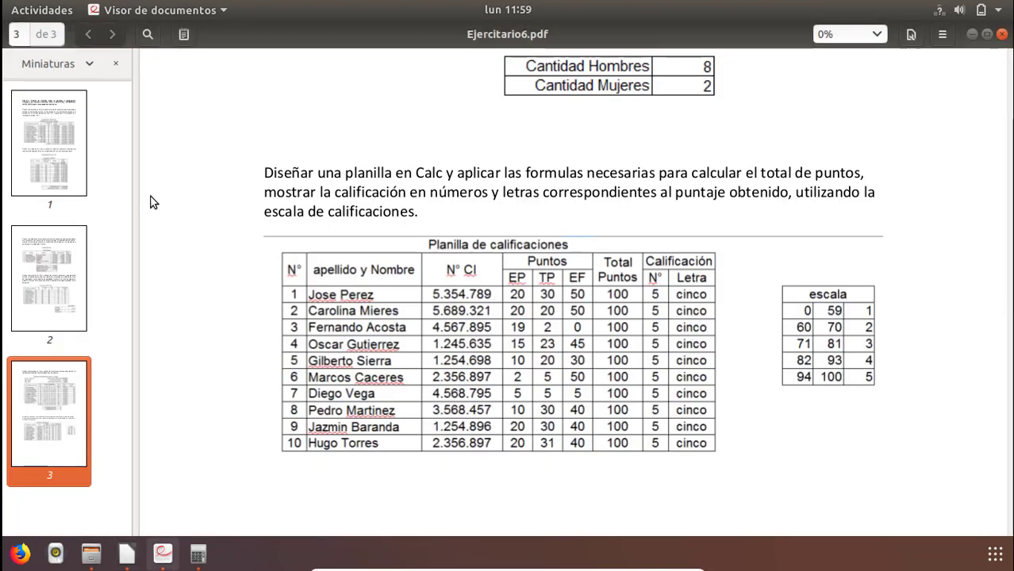
{"action": "key", "text": "alt+Tab"}
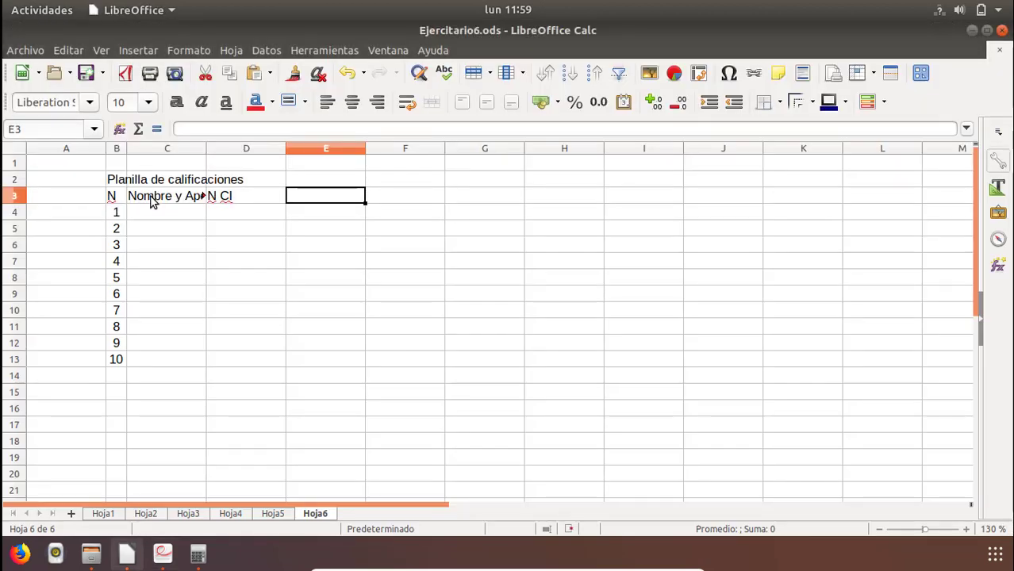
{"action": "type", "text": "EP"}
{"action": "key", "text": "Return"}
{"action": "key", "text": "Right"}
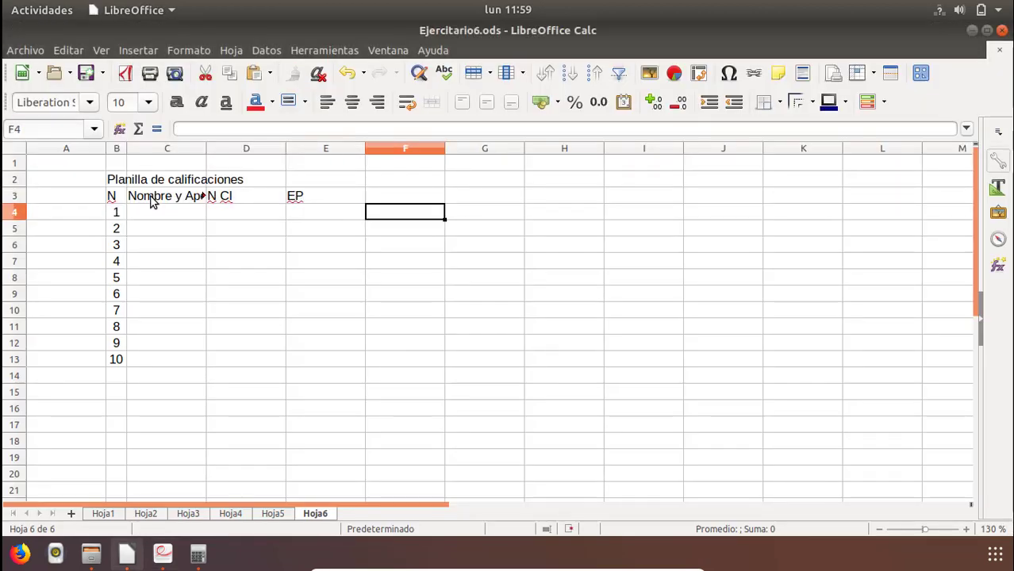
{"action": "key", "text": "Up"}
{"action": "type", "text": "TP"}
{"action": "key", "text": "Return"}
Enter the third points header, EF, in G3 after checking the PDF table.
{"action": "key", "text": "Right"}
{"action": "key", "text": "Up"}
{"action": "key", "text": "alt+Tab"}
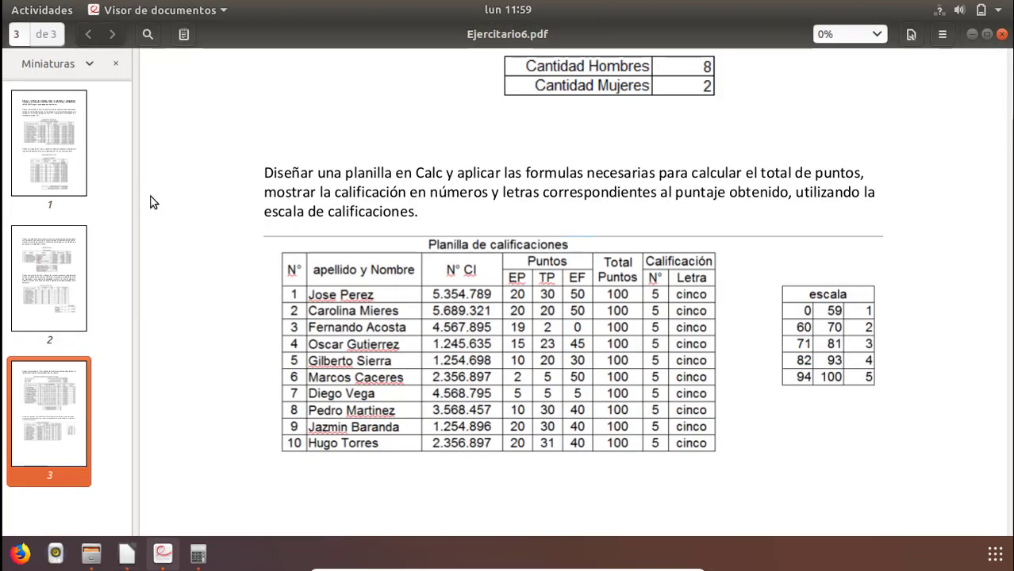
{"action": "key", "text": "alt+Tab"}
{"action": "type", "text": "EF"}
{"action": "key", "text": "Return"}
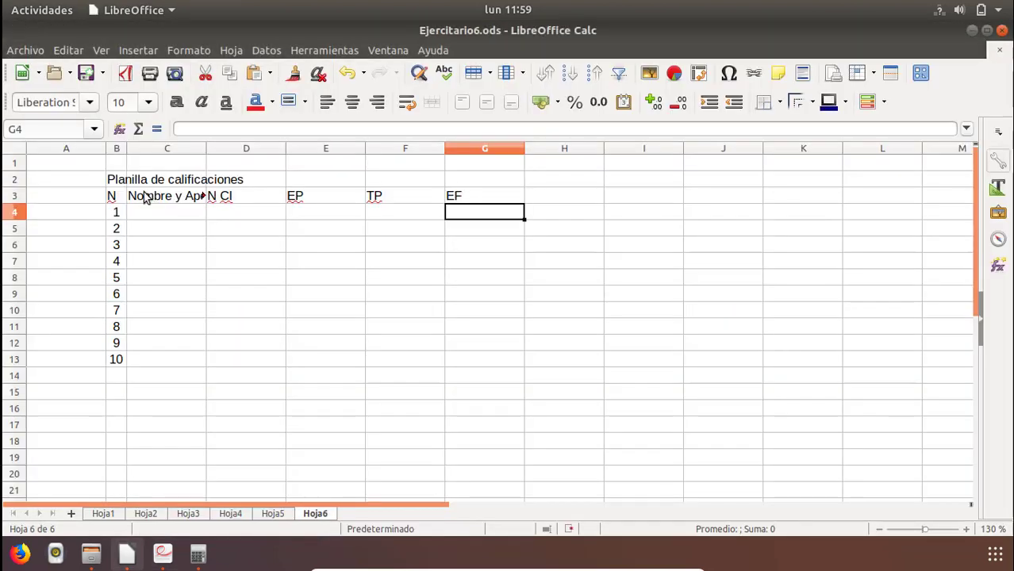
Insert an entire row above the header row, directly under the Planilla de calificaciones title.
{"action": "left_click", "coordinate": [121, 181]}
{"action": "left_click", "coordinate": [89, 204]}
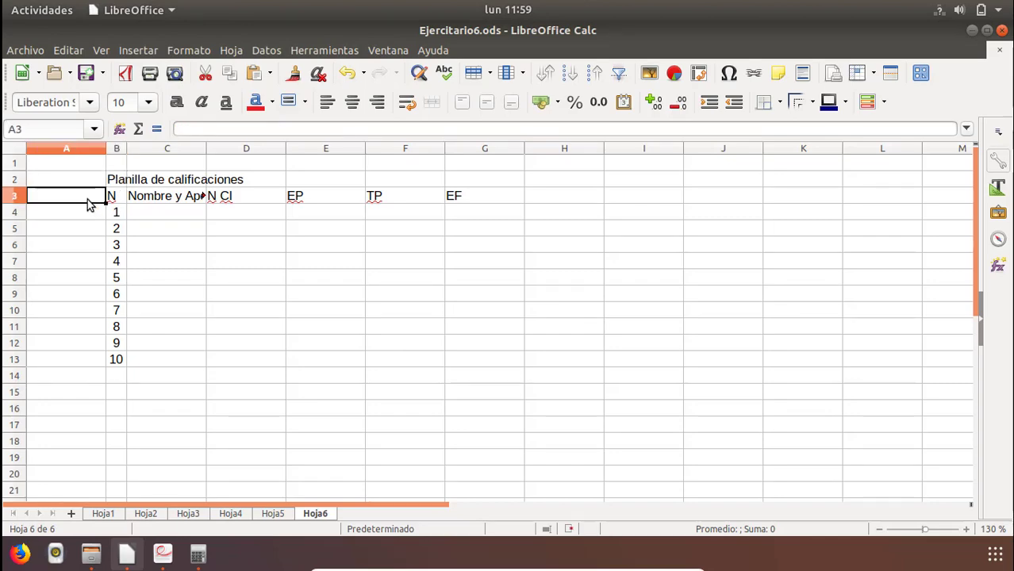
{"action": "right_click", "coordinate": [89, 204]}
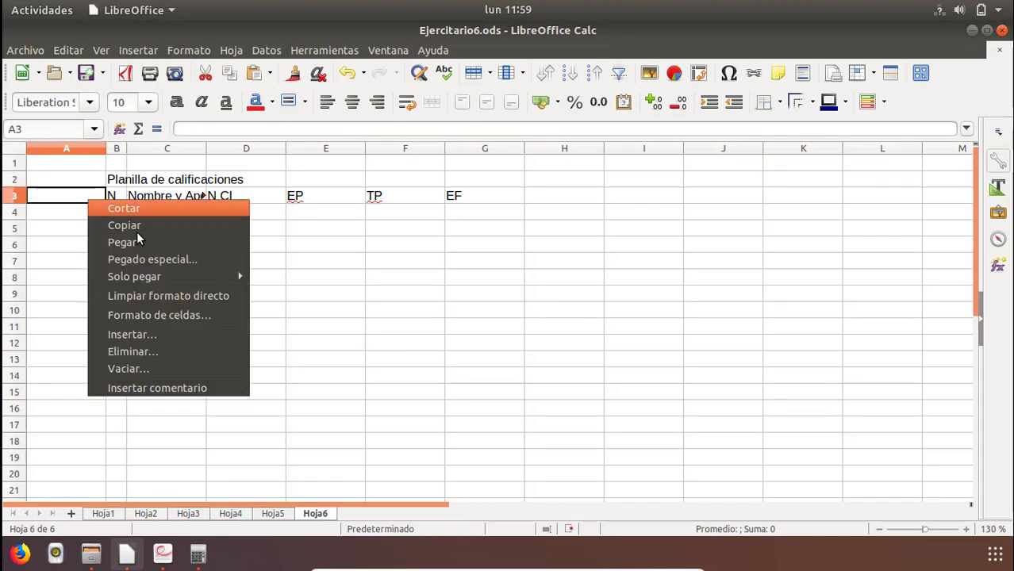
{"action": "left_click", "coordinate": [161, 332]}
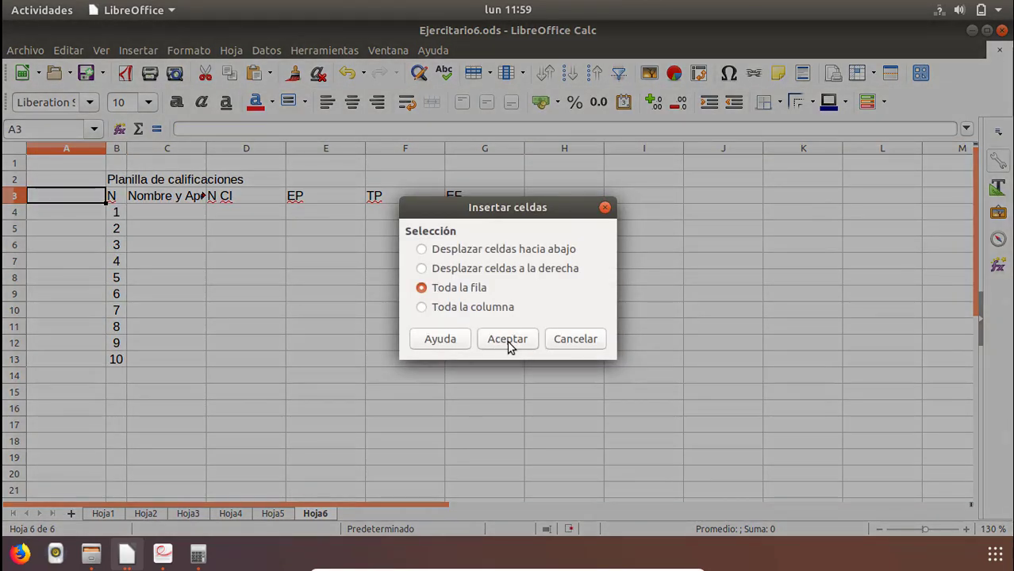
{"action": "left_click", "coordinate": [509, 346]}
Merge E3:G3 above the EP, TP and EF headers and enter the group heading "Puntos".
{"action": "left_click", "coordinate": [332, 198]}
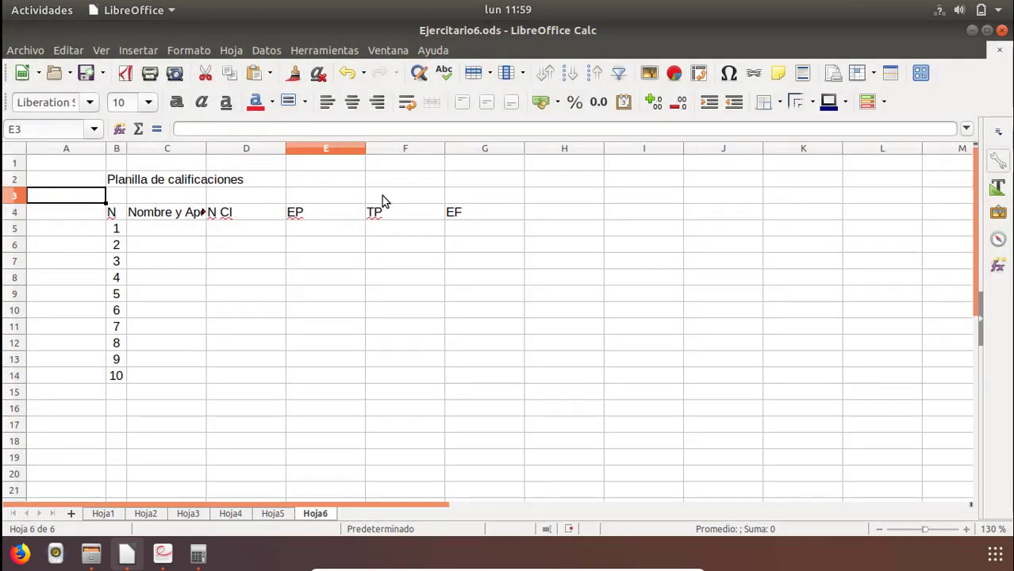
{"action": "left_click_drag", "start_coordinate": [382, 201], "coordinate": [477, 198]}
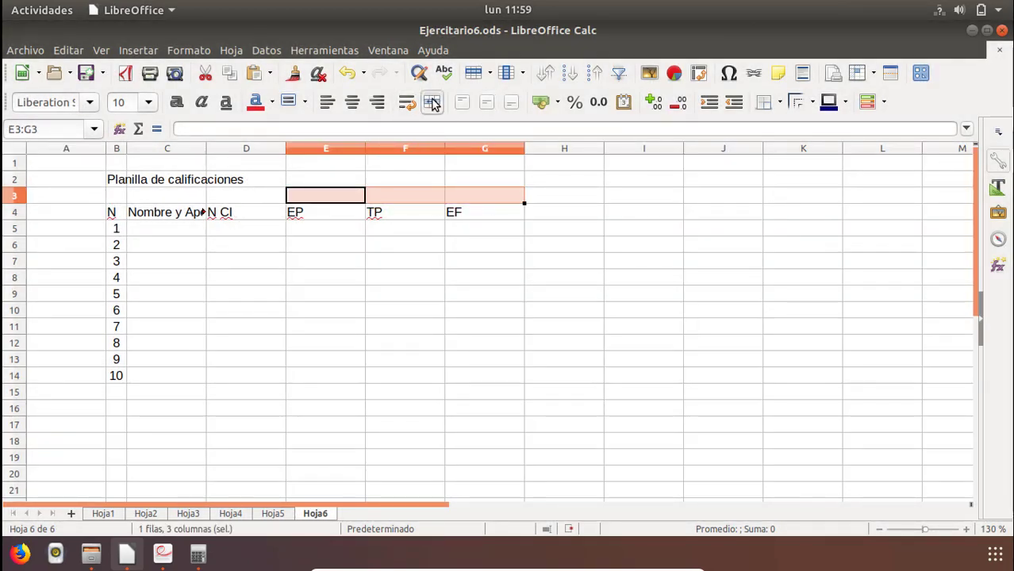
{"action": "left_click", "coordinate": [433, 103]}
{"action": "key", "text": "alt+Tab"}
{"action": "key", "text": "alt+Tab"}
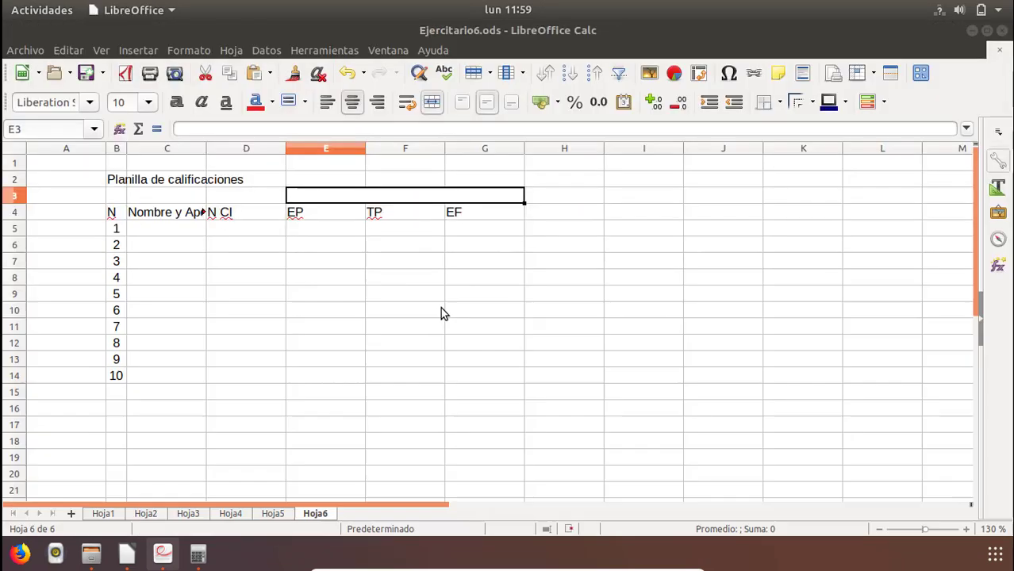
{"action": "type", "text": "Puntos"}
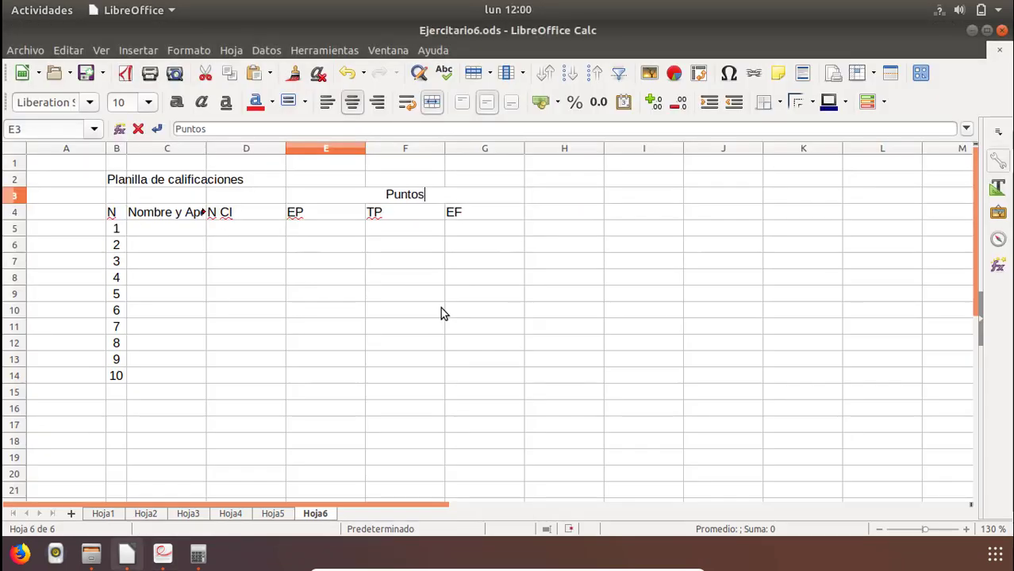
{"action": "key", "text": "Return"}
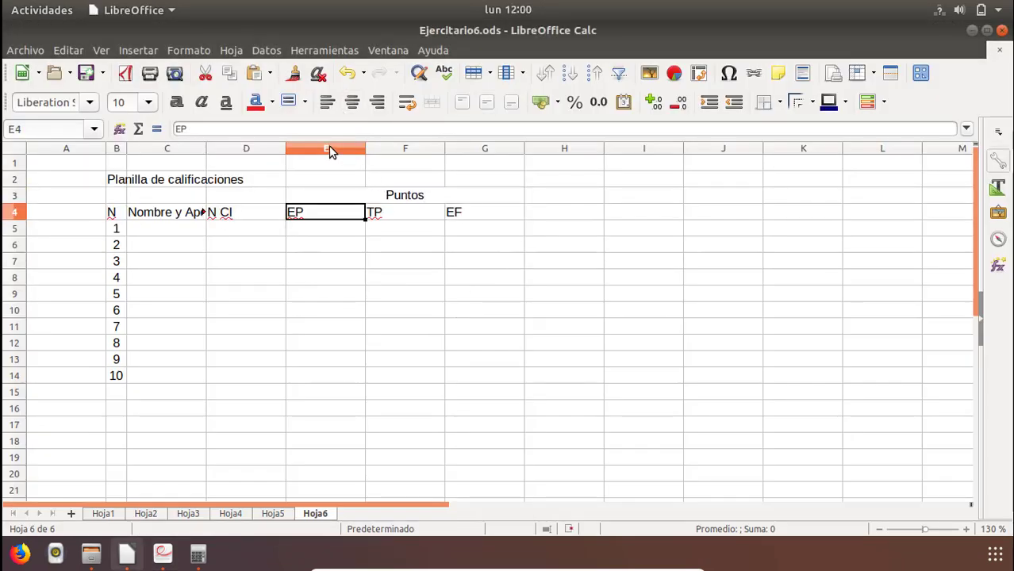
Narrow columns E to G to fit their short headers and widen column C to fit "Nombre y Apellido".
{"action": "left_click", "coordinate": [330, 151]}
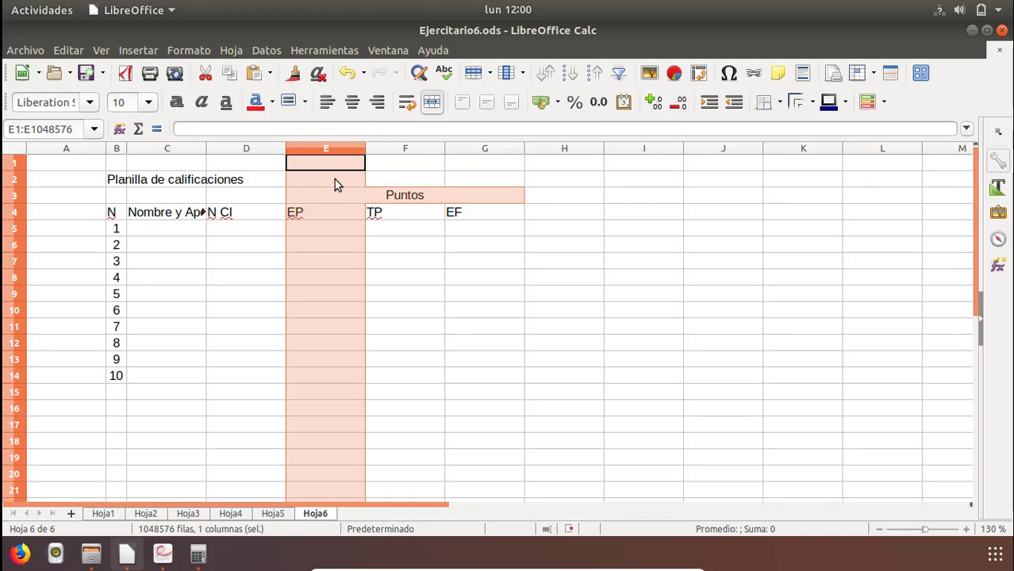
{"action": "left_click", "coordinate": [492, 149], "text": "shift"}
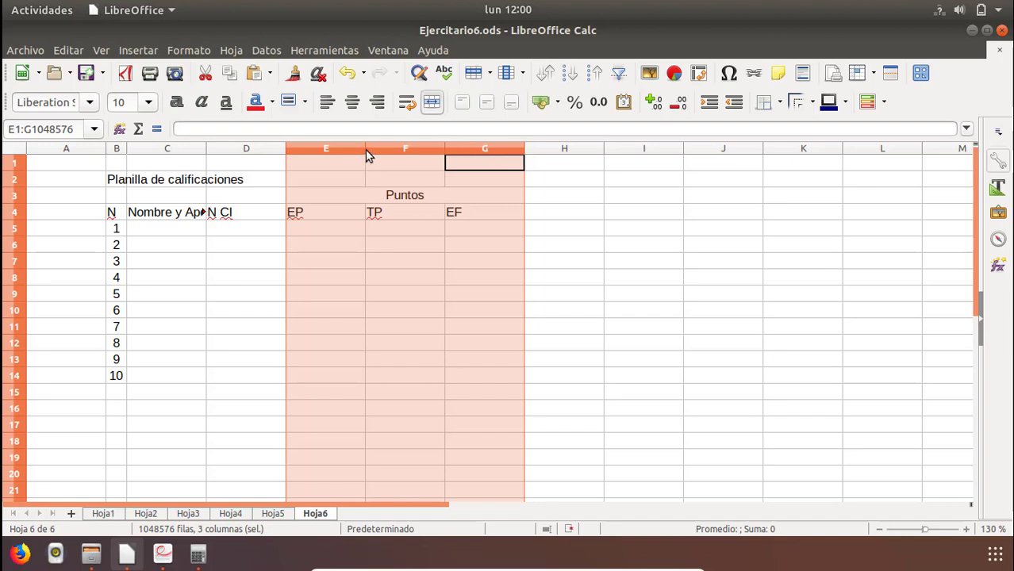
{"action": "left_click_drag", "start_coordinate": [365, 149], "coordinate": [306, 164]}
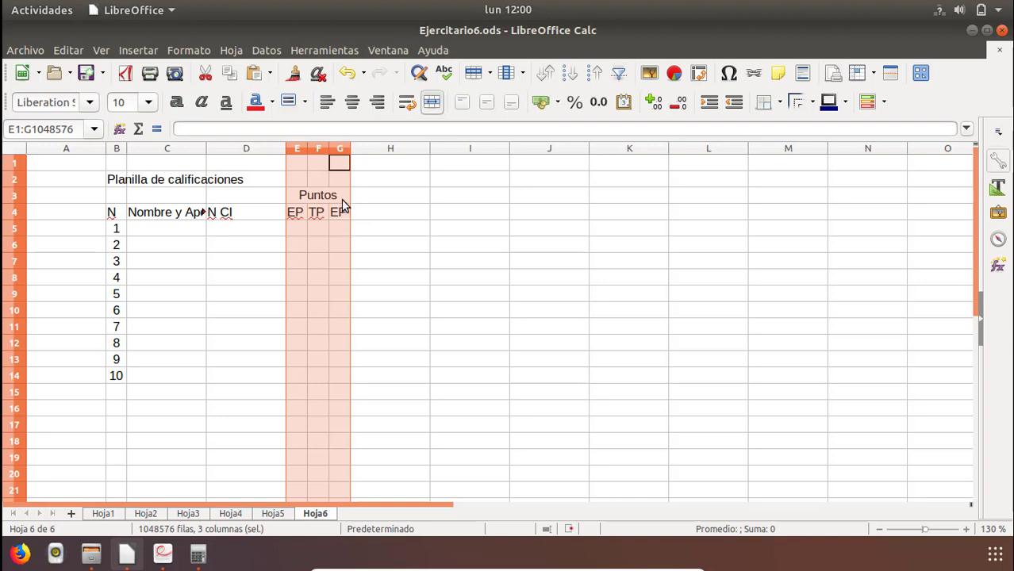
{"action": "left_click", "coordinate": [309, 200]}
{"action": "left_click", "coordinate": [272, 210]}
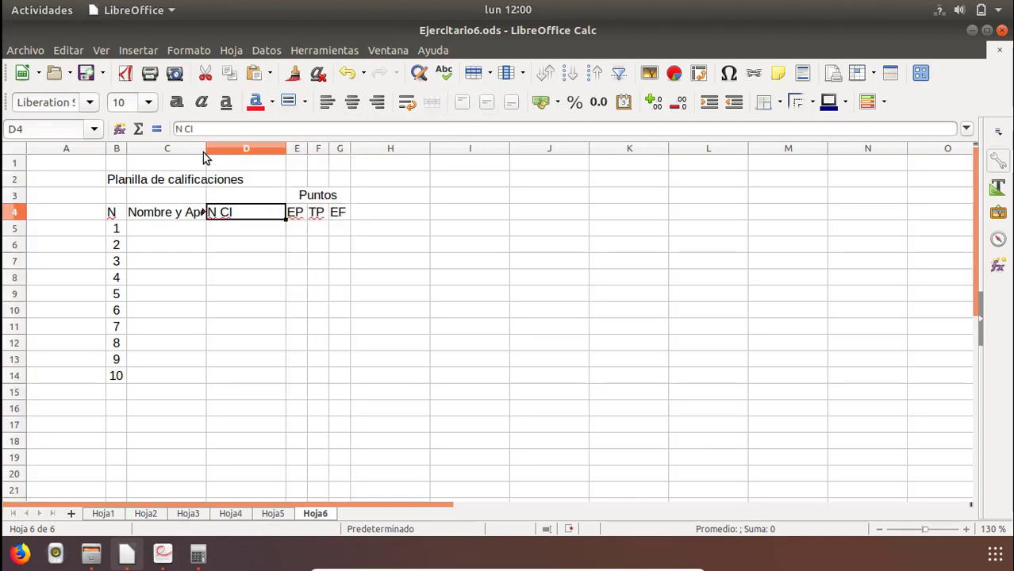
{"action": "left_click_drag", "start_coordinate": [206, 149], "coordinate": [257, 163]}
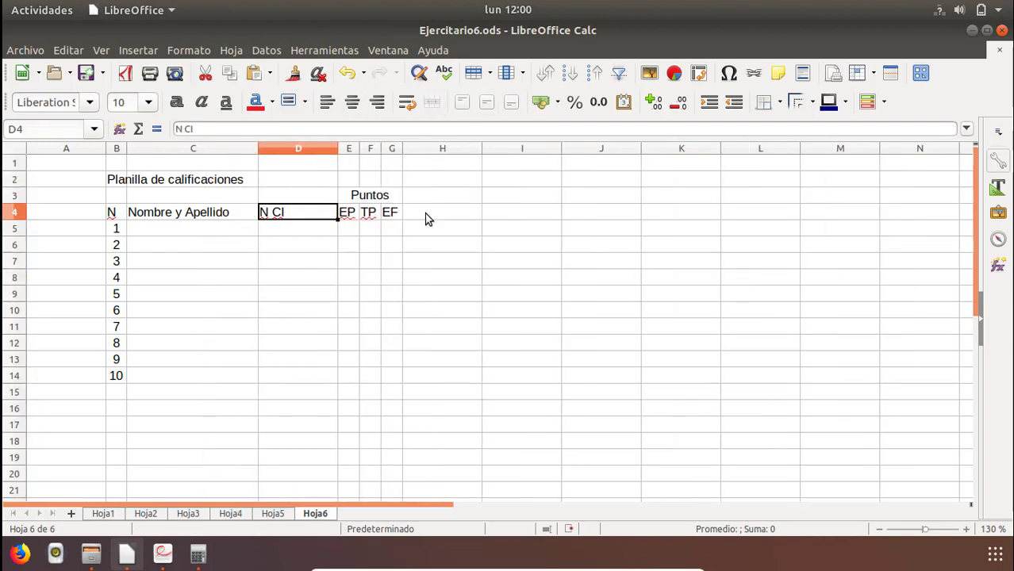
Merge H3:H4 and enter the header "Total Puntos" on two lines, following the PDF table.
{"action": "left_click", "coordinate": [423, 214]}
{"action": "key", "text": "alt+Tab"}
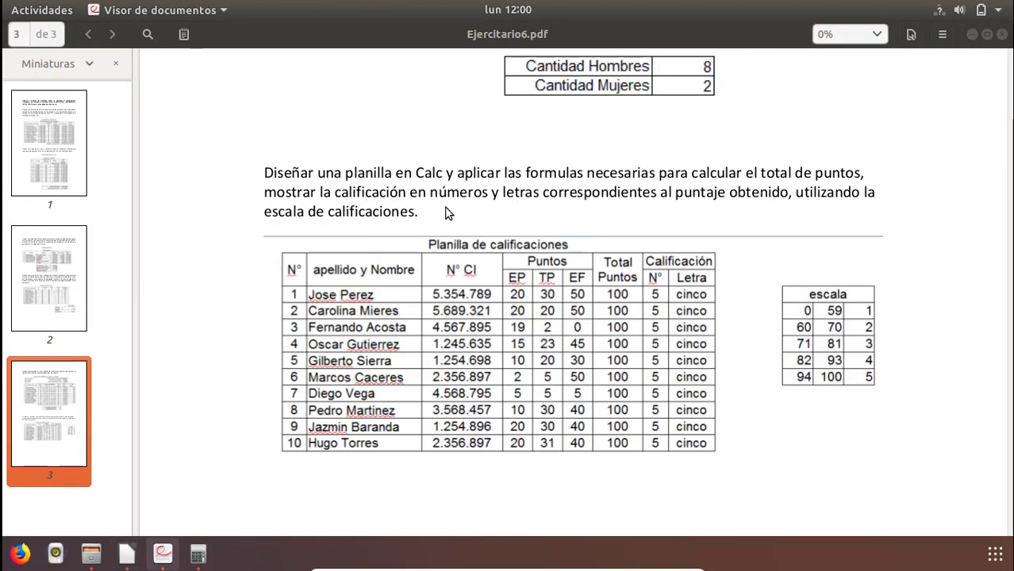
{"action": "key", "text": "alt+Tab"}
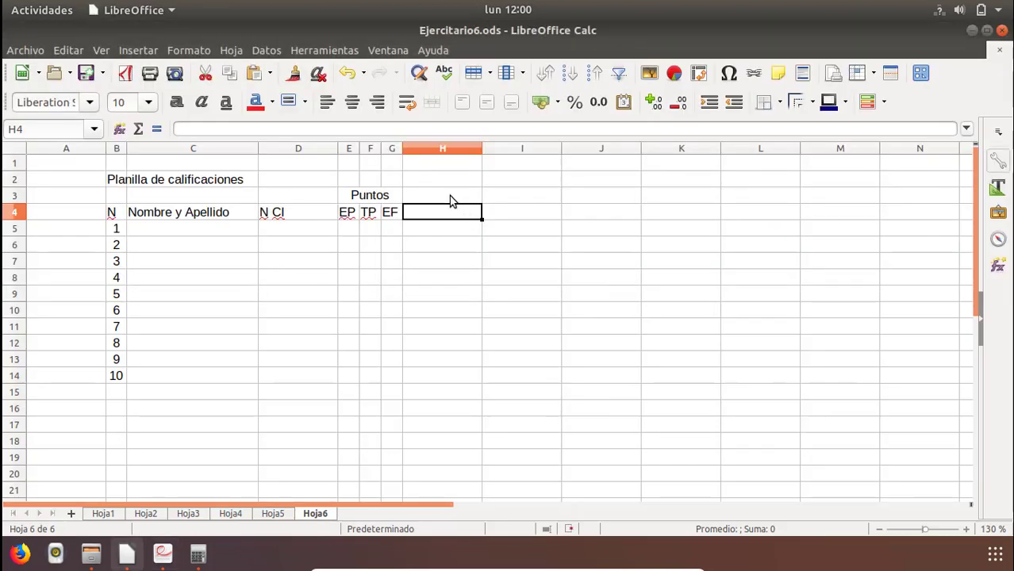
{"action": "left_click_drag", "start_coordinate": [450, 200], "coordinate": [449, 212]}
{"action": "left_click", "coordinate": [431, 104]}
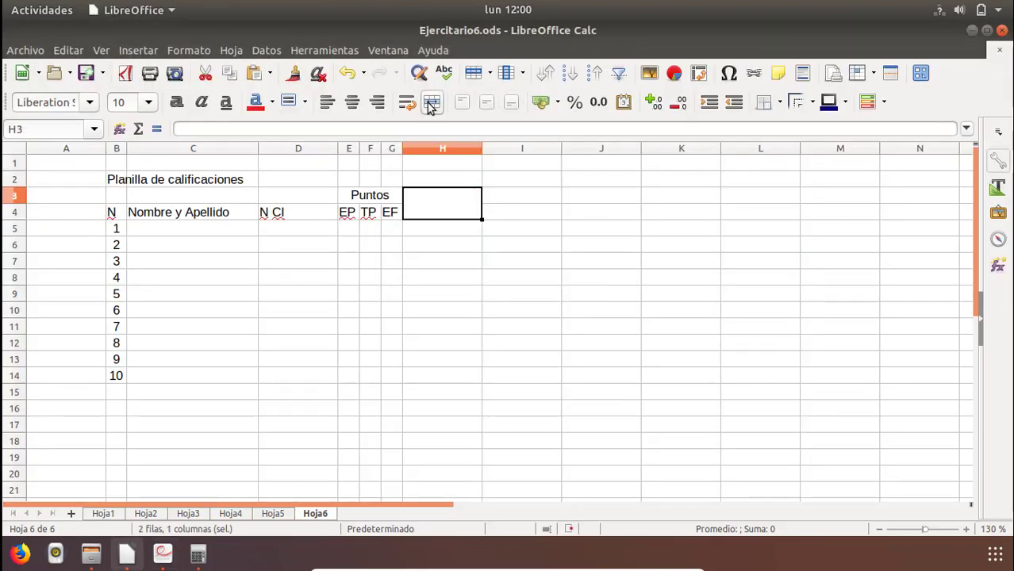
{"action": "type", "text": "Total"}
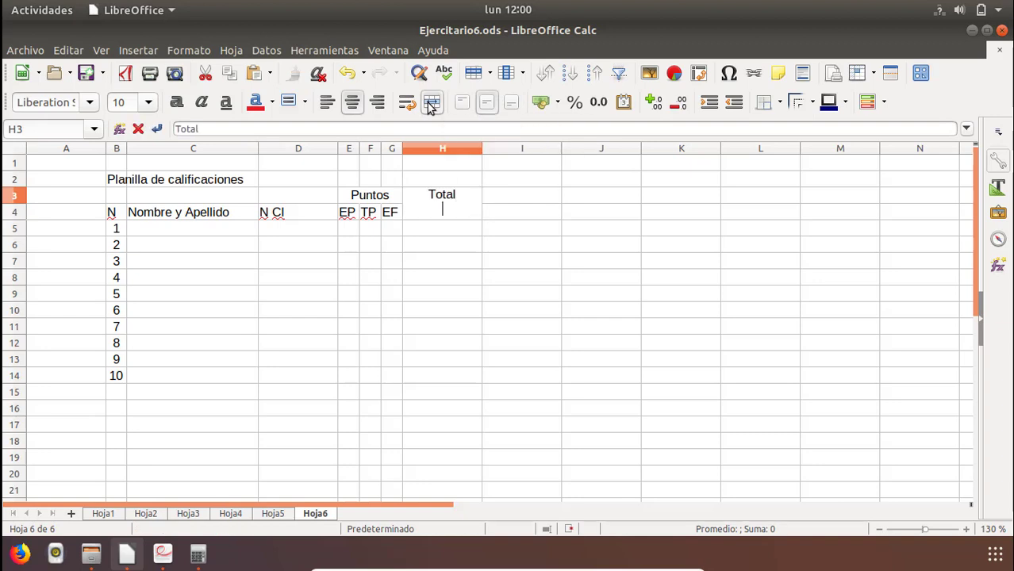
{"action": "type", "text": "s"}
{"action": "key", "text": "Return"}
Enter the group heading "Calificacion" in I3, checking the PDF table.
{"action": "key", "text": "Up"}
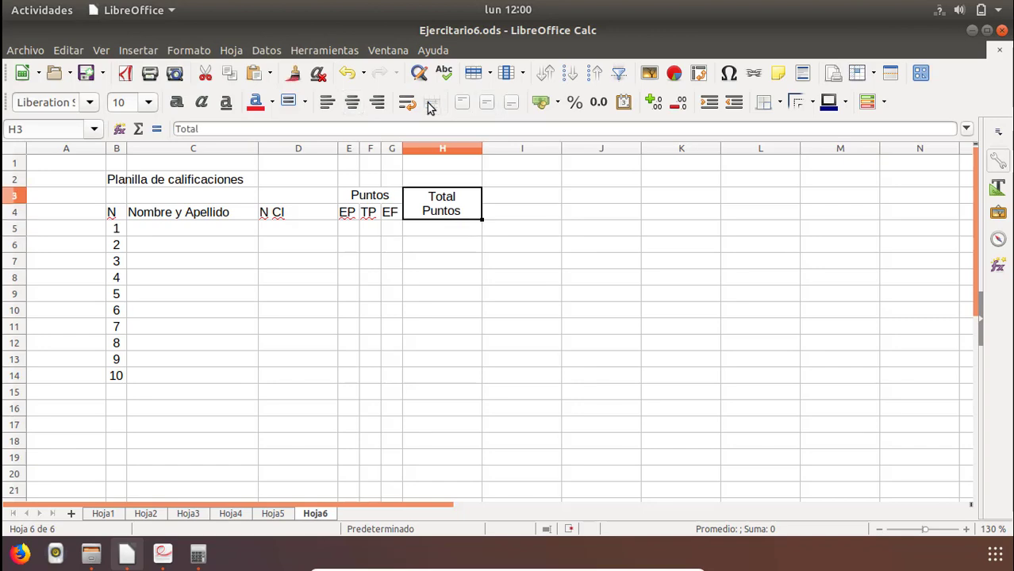
{"action": "key", "text": "alt+Tab"}
{"action": "key", "text": "alt+Tab"}
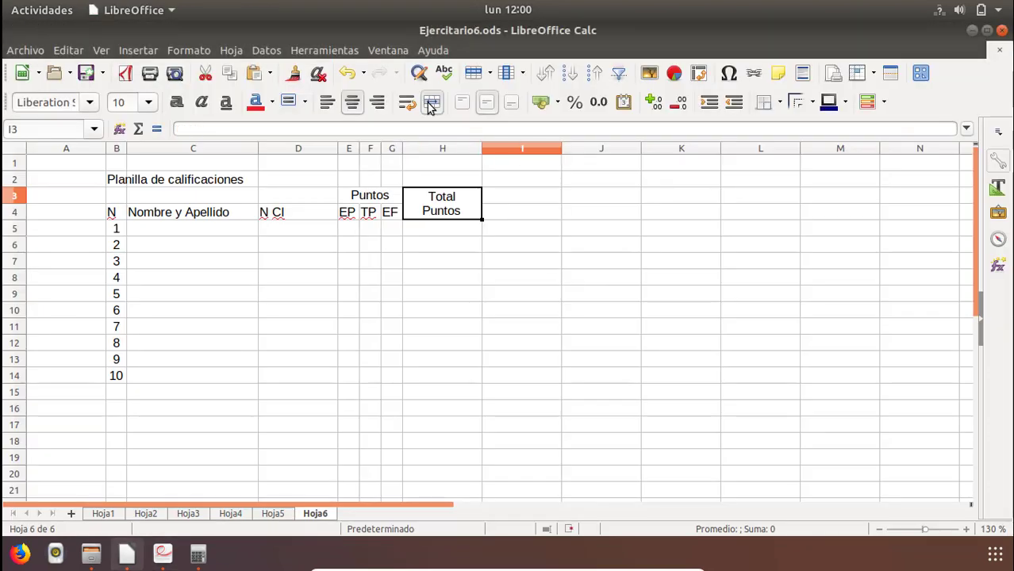
{"action": "key", "text": "Right"}
{"action": "type", "text": "C"}
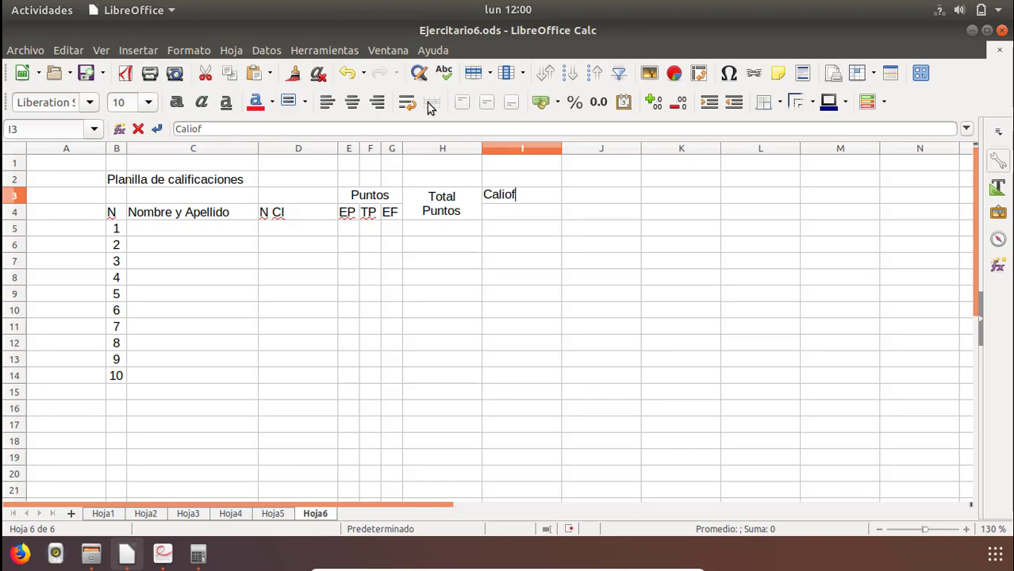
{"action": "type", "text": "alificacion"}
{"action": "key", "text": "Return"}
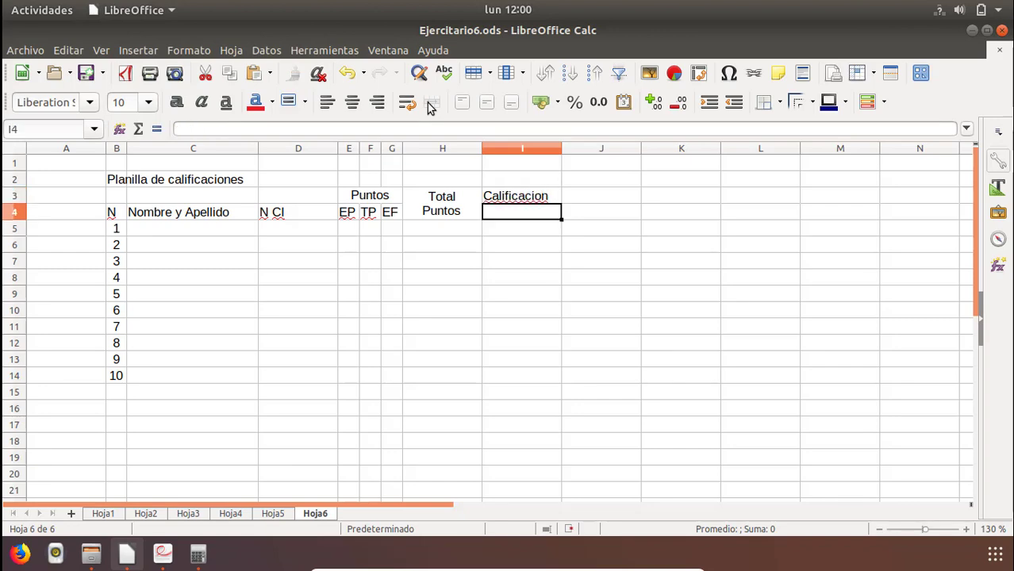
Enter the subheaders N in I4 and Letra in J4 under the Calificacion heading.
{"action": "key", "text": "alt+Tab"}
{"action": "key", "text": "alt+Tab"}
{"action": "type", "text": "N"}
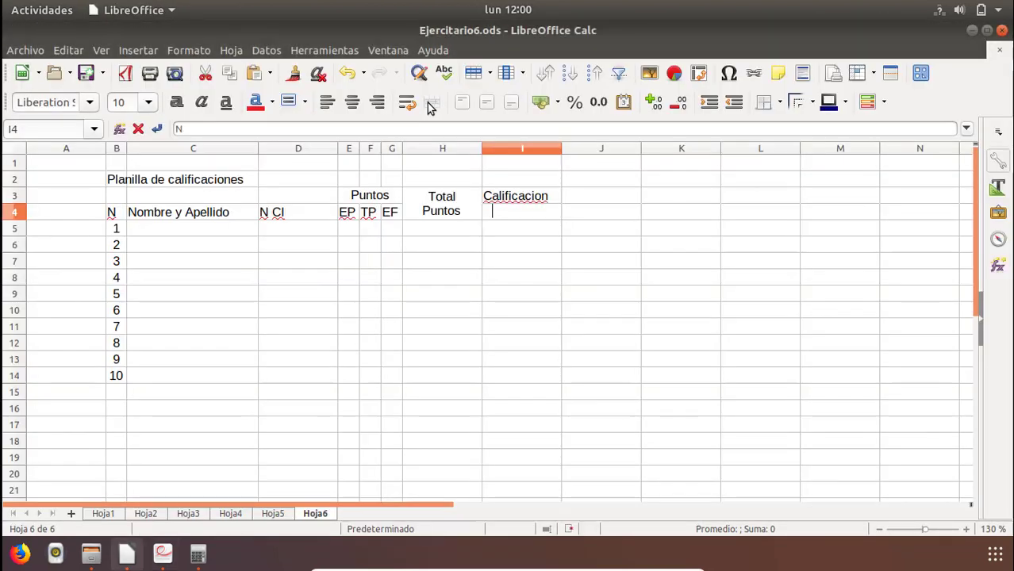
{"action": "key", "text": "Tab"}
{"action": "type", "text": "LE"}
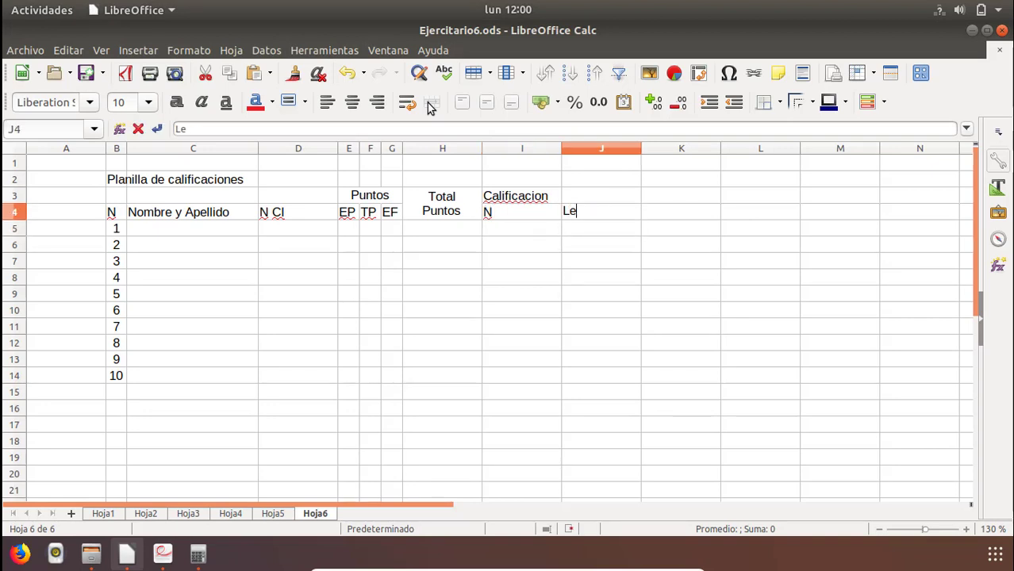
{"action": "type", "text": "tra"}
{"action": "key", "text": "Return"}
Enter the first student's full name in C5, beside row number 1.
{"action": "key", "text": "alt+Tab"}
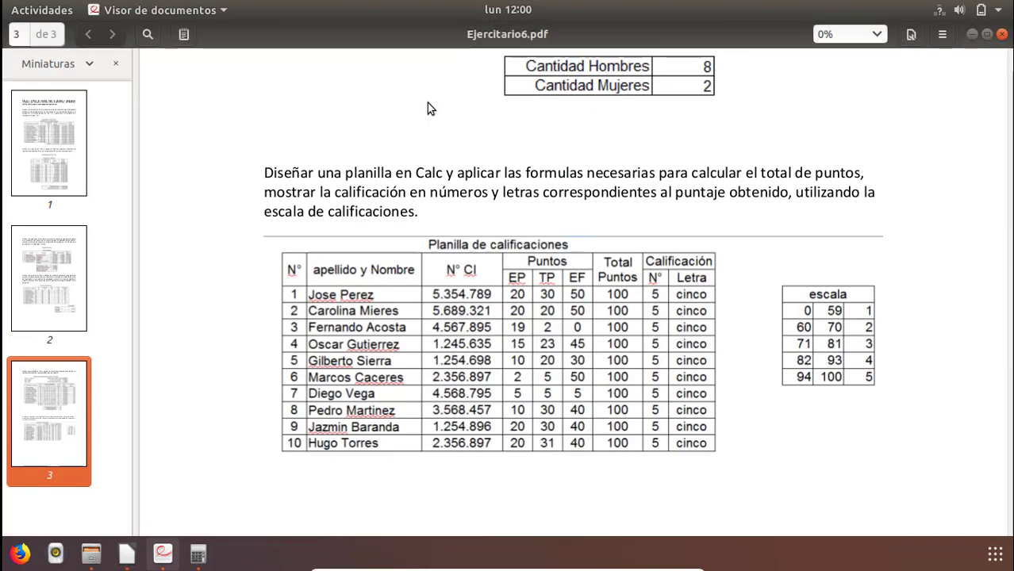
{"action": "key", "text": "alt+Tab"}
{"action": "key", "text": "Left"}
{"action": "key", "text": "Left"}
{"action": "key", "text": "Left"}
{"action": "key", "text": "Left"}
{"action": "key", "text": "Left"}
{"action": "key", "text": "Left"}
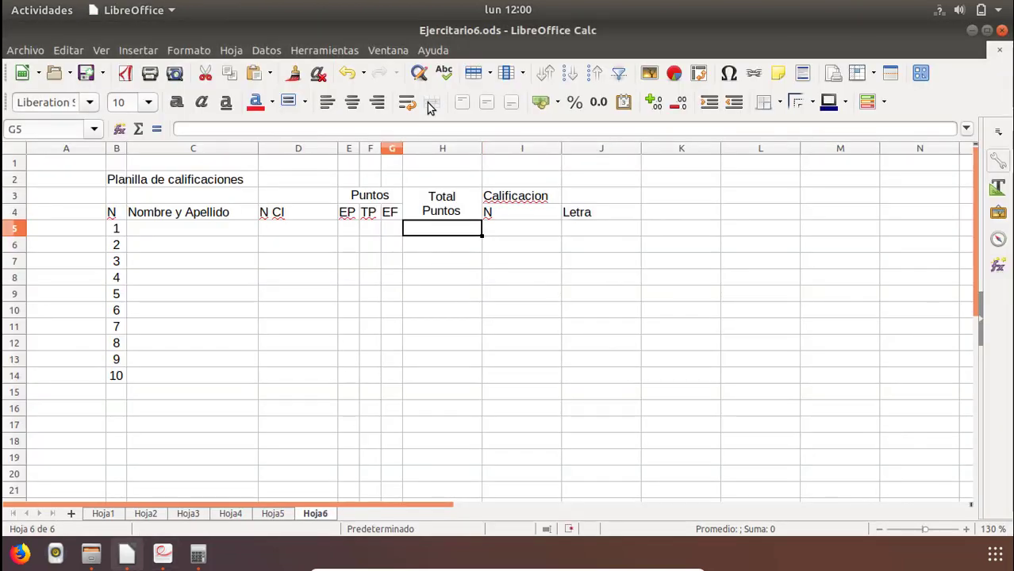
{"action": "key", "text": "Left"}
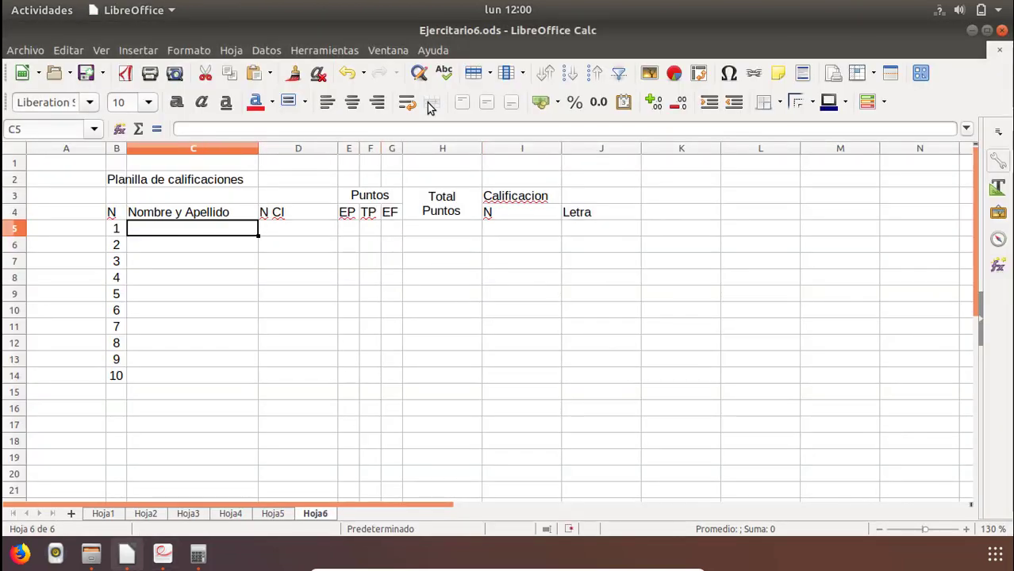
{"action": "type", "text": "OSc"}
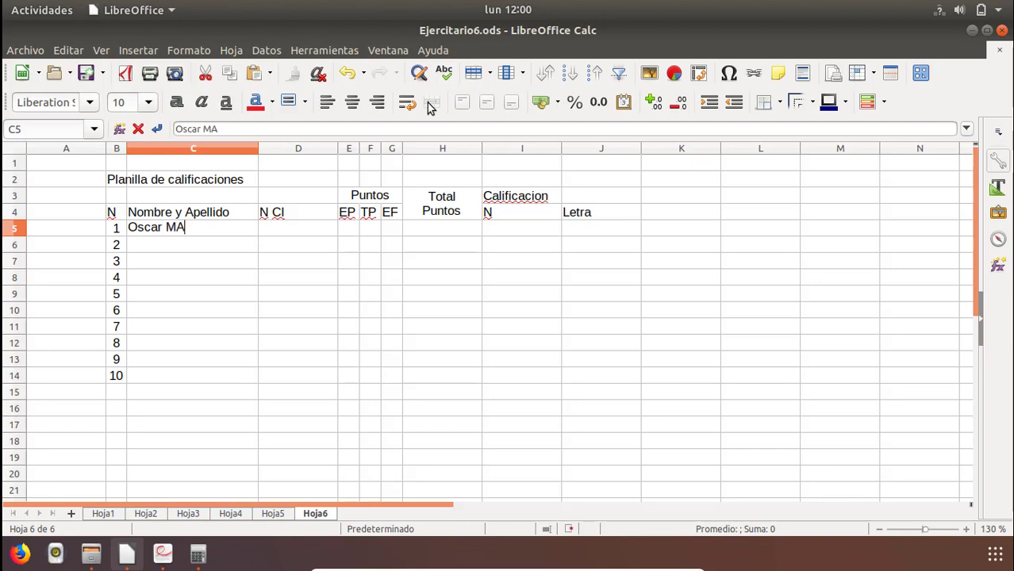
{"action": "type", "text": "z"}
{"action": "key", "text": "Return"}
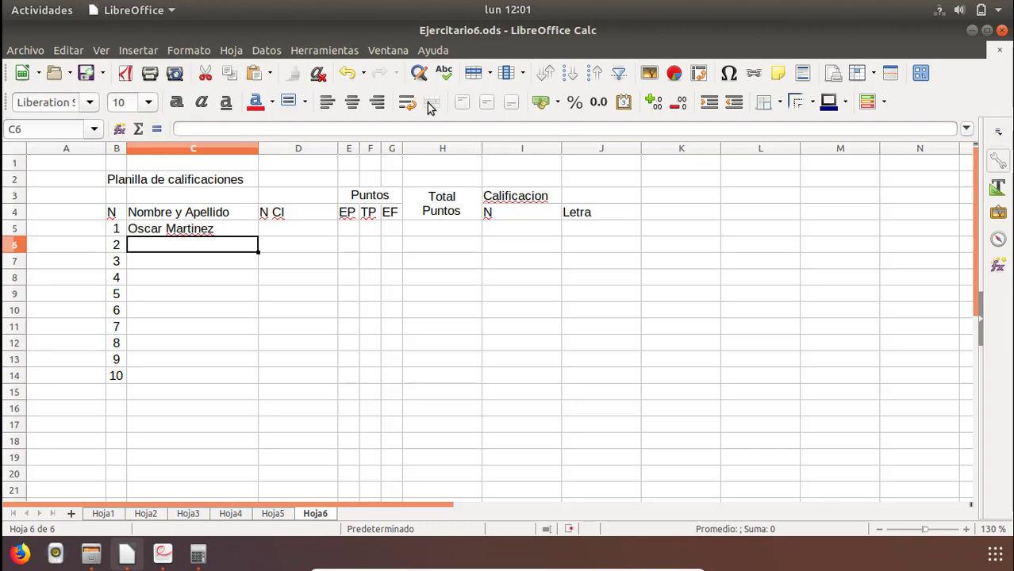
Enter the first student's ID number in D5, under the N CI header.
{"action": "key", "text": "Up"}
{"action": "key", "text": "Right"}
{"action": "type", "text": "5356"}
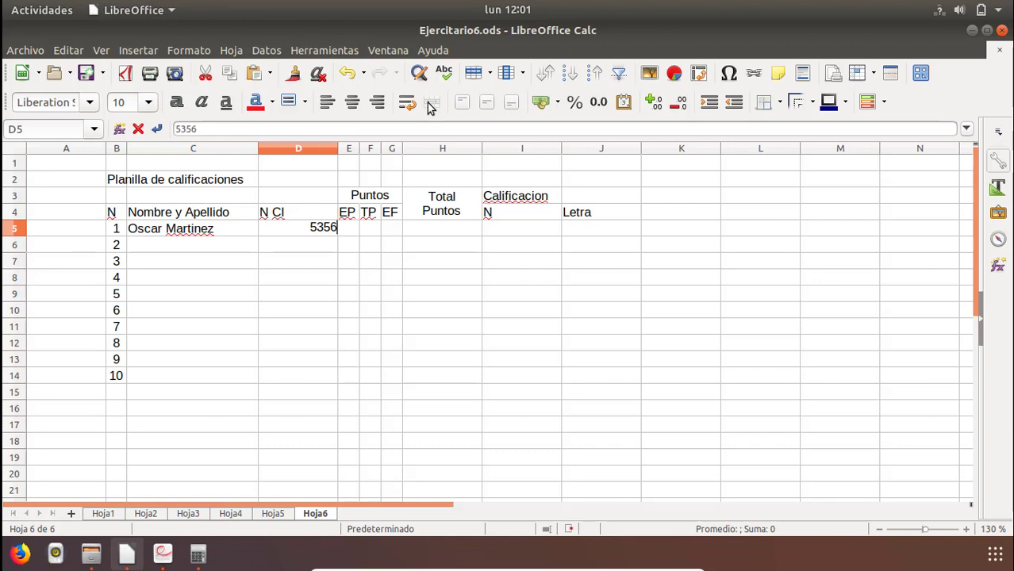
{"action": "type", "text": "56"}
{"action": "key", "text": "Return"}
Enter the first student's points in row 5: 30 for EP, 20 for TP and 50 for EF.
{"action": "key", "text": "Up"}
{"action": "key", "text": "Right"}
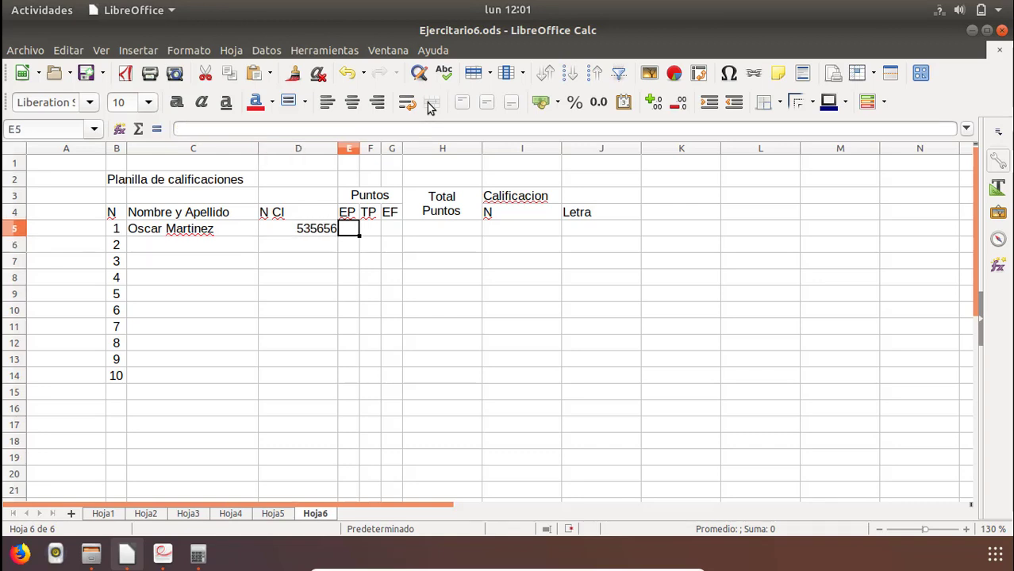
{"action": "type", "text": "200"}
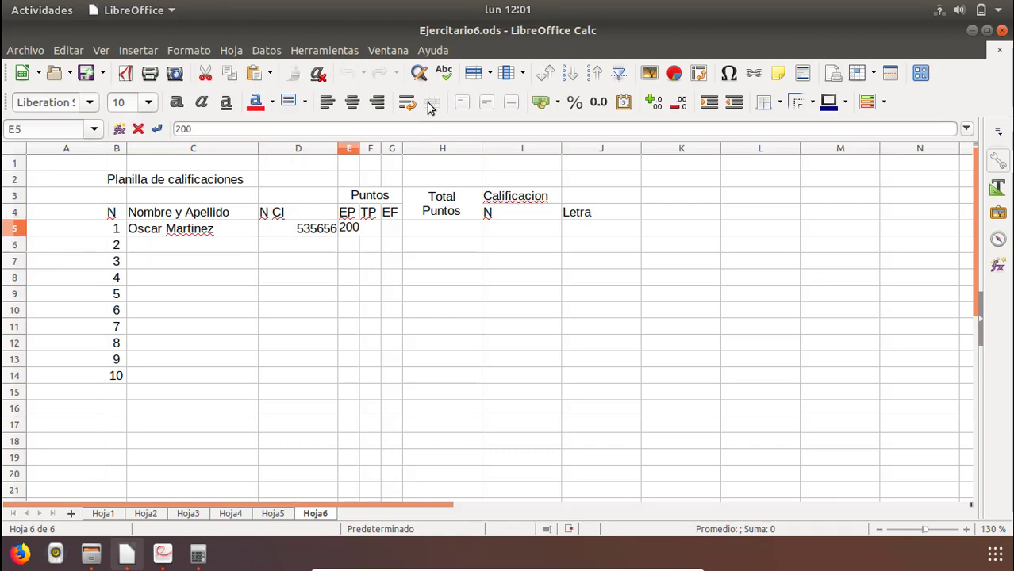
{"action": "key", "text": "Tab"}
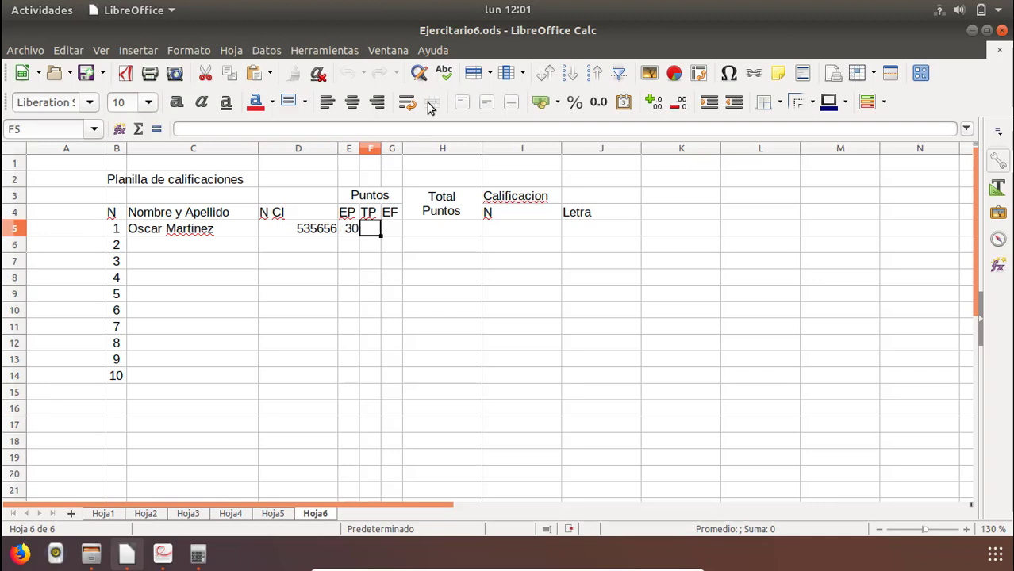
{"action": "type", "text": "20"}
{"action": "key", "text": "Tab"}
{"action": "type", "text": "50"}
{"action": "key", "text": "Return"}
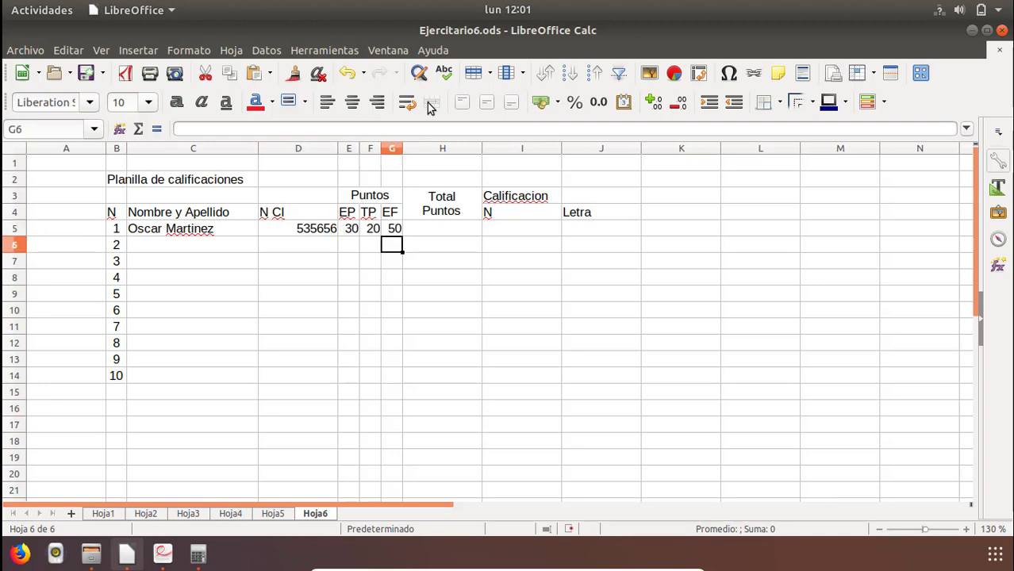
{"action": "key", "text": "Right"}
{"action": "key", "text": "Up"}
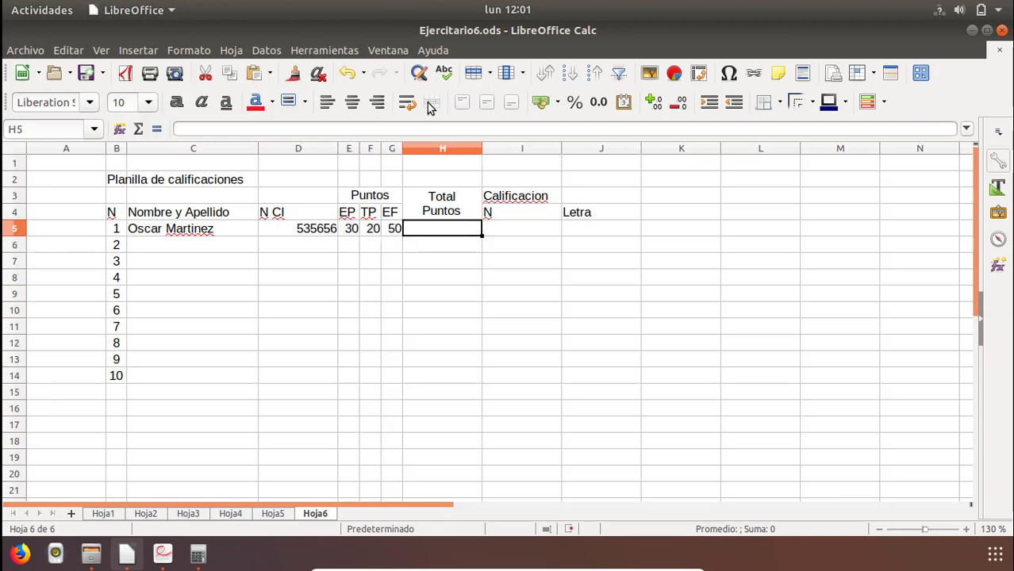
{"action": "key", "text": "Left"}
{"action": "key", "text": "Left"}
{"action": "key", "text": "Left"}
{"action": "key", "text": "Left"}
{"action": "key", "text": "Left"}
{"action": "key", "text": "Left"}
{"action": "key", "text": "Left"}
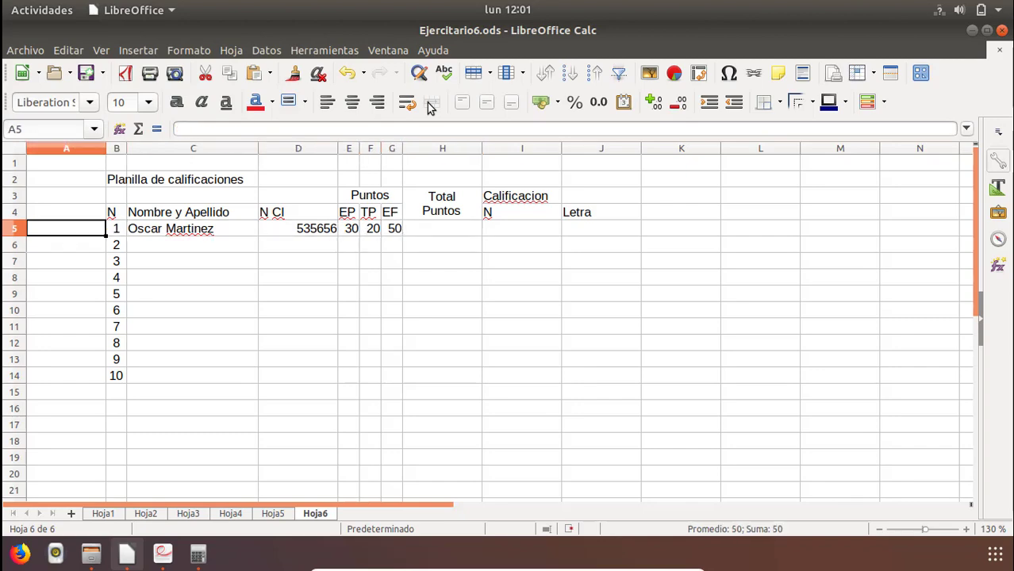
Copy the student names and scores in C4:F12 of Hoja4 and paste them into Hoja6 starting at C6.
{"action": "left_click", "coordinate": [231, 514]}
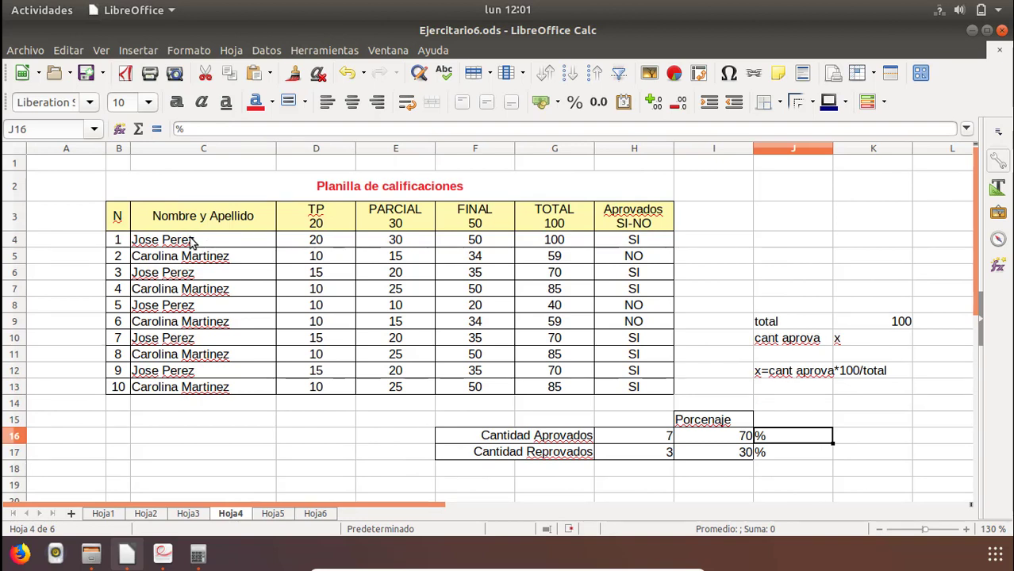
{"action": "left_click_drag", "start_coordinate": [191, 242], "coordinate": [477, 375]}
{"action": "right_click", "coordinate": [470, 352]}
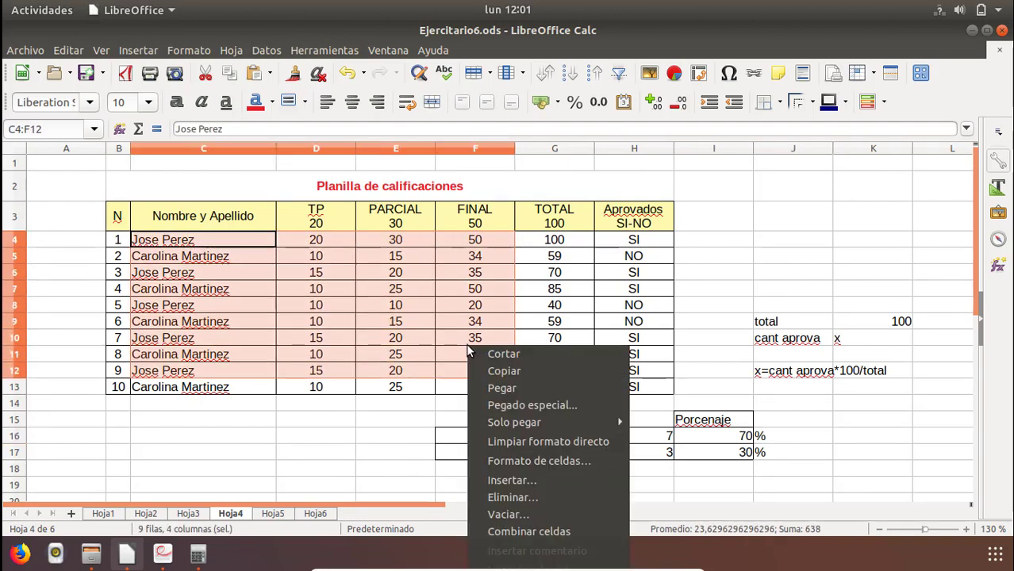
{"action": "left_click", "coordinate": [517, 375]}
{"action": "left_click", "coordinate": [302, 513]}
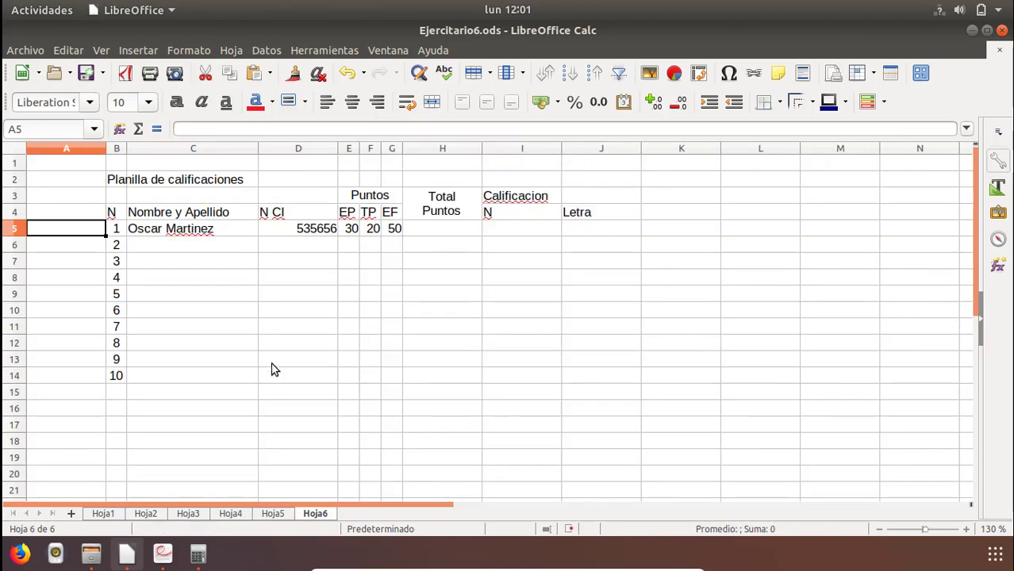
{"action": "left_click", "coordinate": [184, 246]}
{"action": "right_click", "coordinate": [184, 246]}
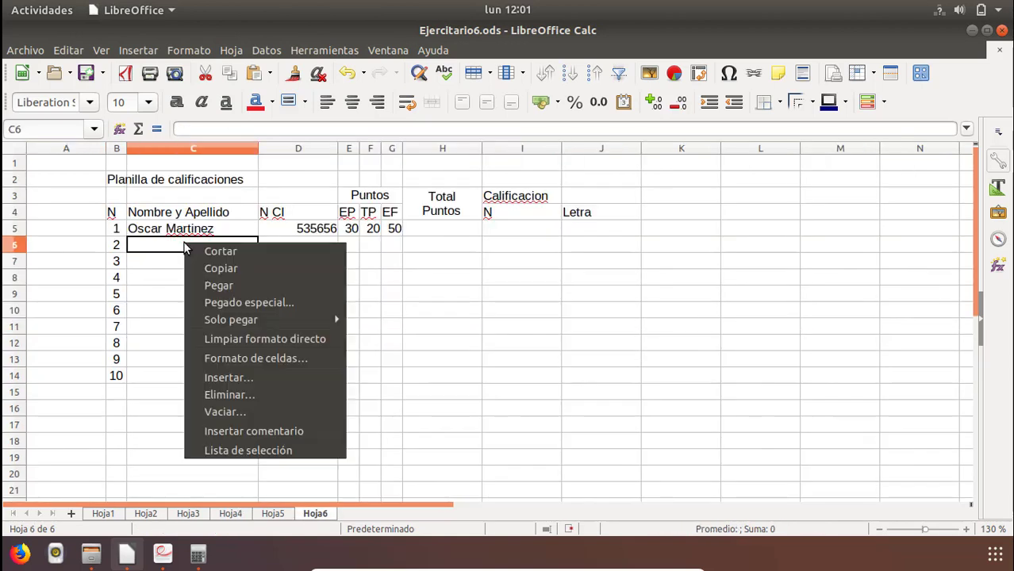
{"action": "left_click", "coordinate": [226, 286]}
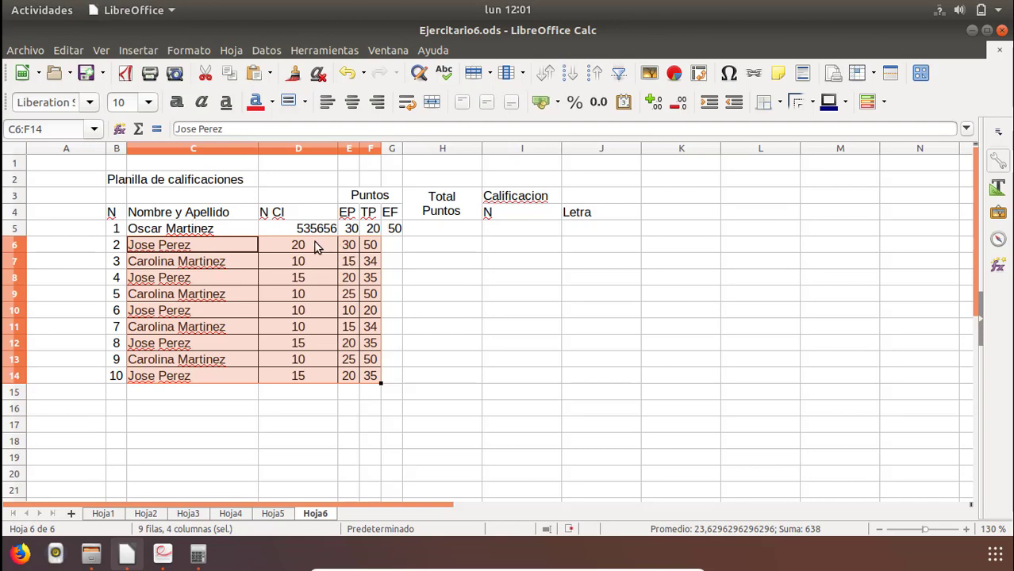
Move the pasted scores from D6:F14 one column over to E6:G14, so they fall under EP, TP and EF.
{"action": "left_click_drag", "start_coordinate": [346, 368], "coordinate": [346, 368]}
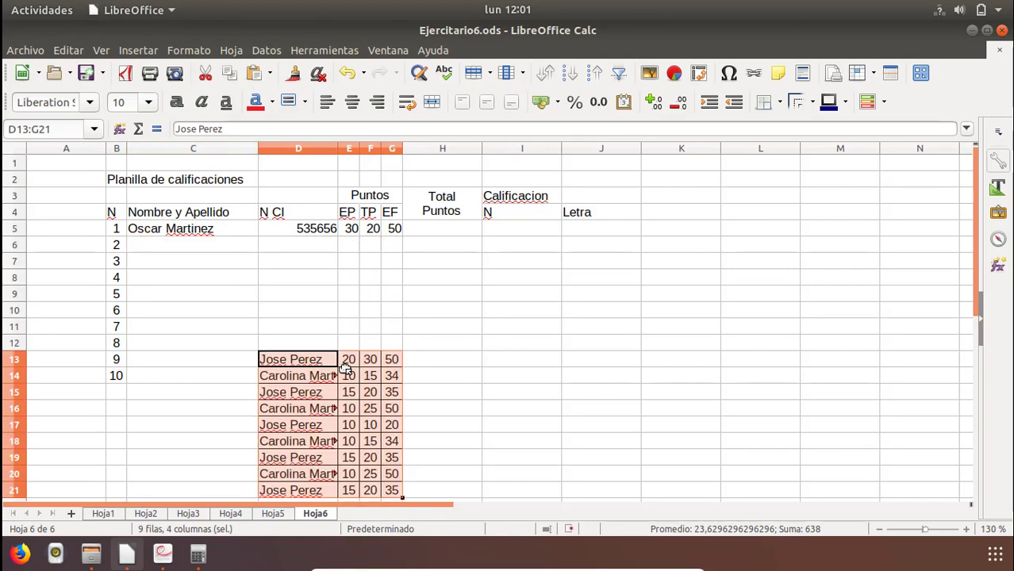
{"action": "key", "text": "ctrl+z"}
{"action": "left_click_drag", "start_coordinate": [307, 243], "coordinate": [369, 385]}
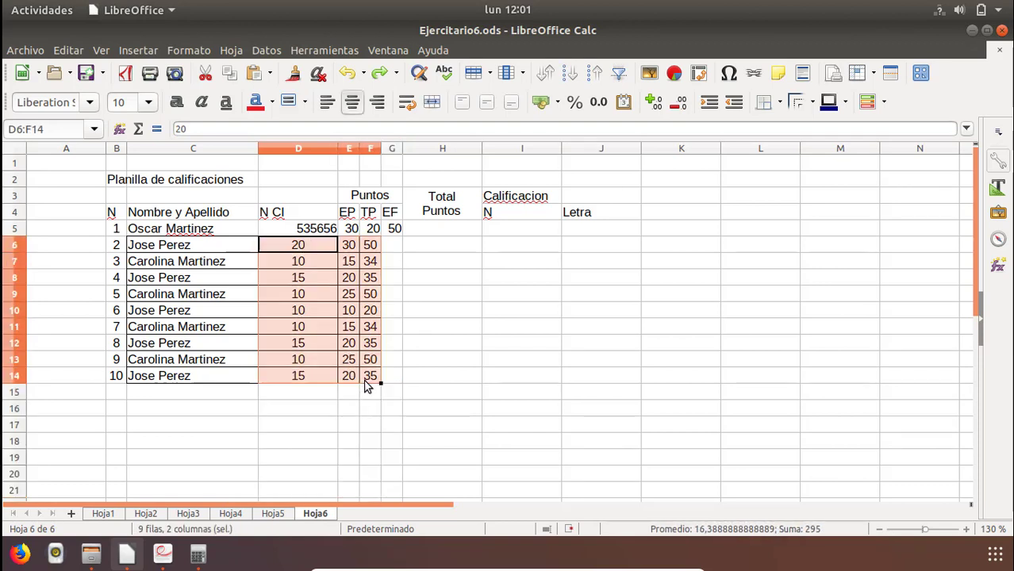
{"action": "right_click", "coordinate": [369, 384]}
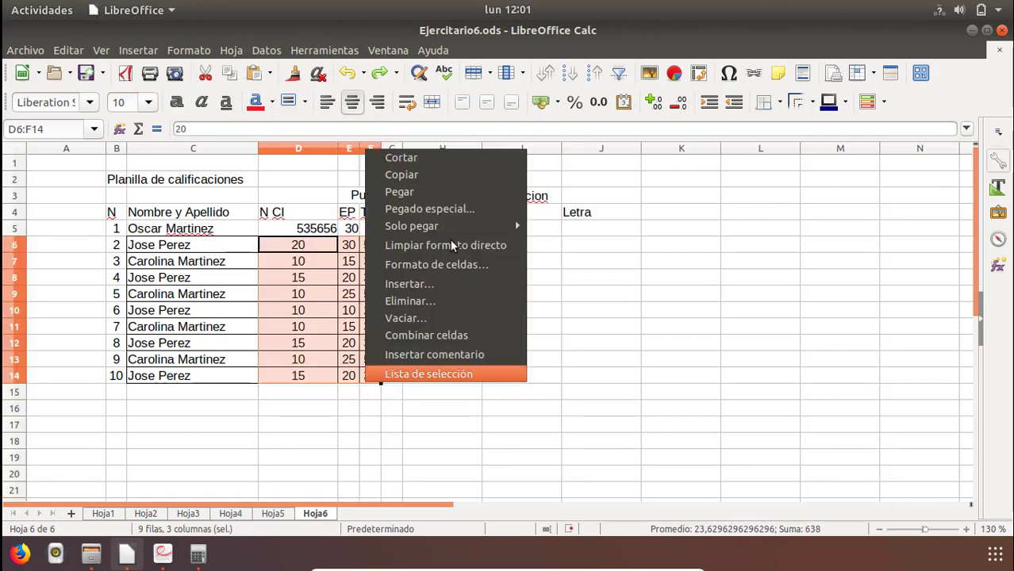
{"action": "left_click", "coordinate": [419, 157]}
{"action": "left_click", "coordinate": [352, 246]}
{"action": "right_click", "coordinate": [353, 248]}
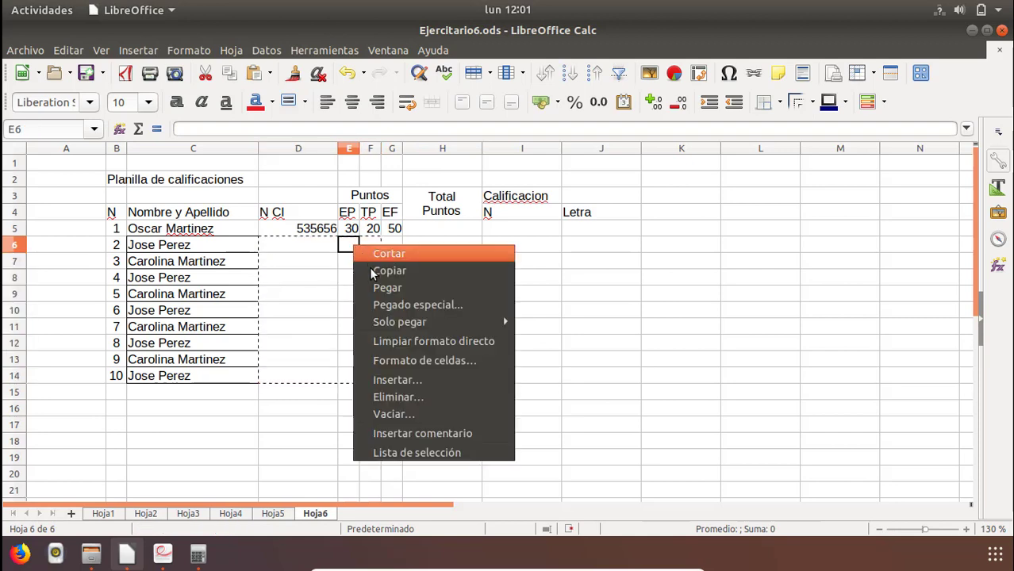
{"action": "left_click", "coordinate": [385, 287]}
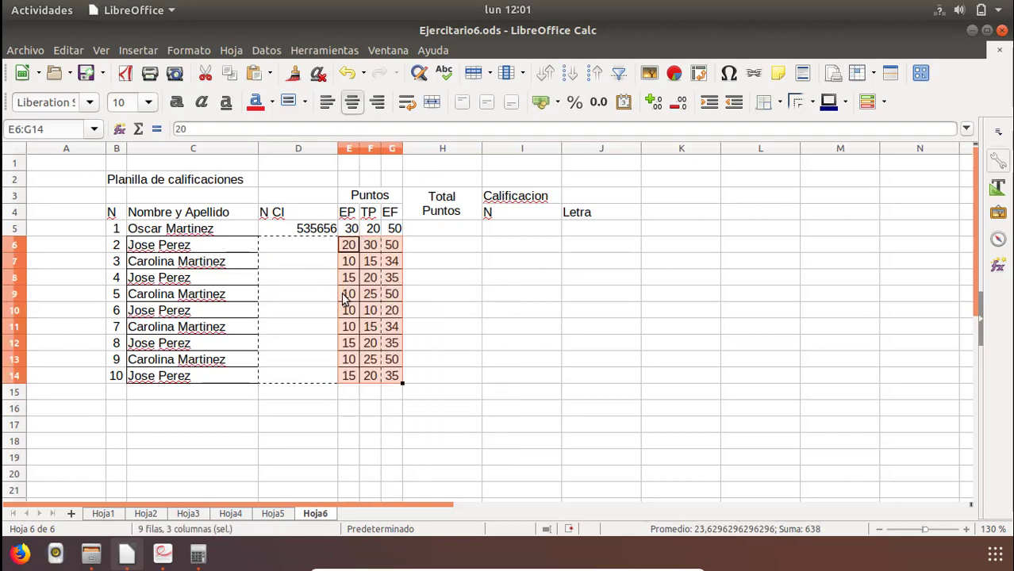
Enter ID numbers for students 2 to 6 in D6:D10, under the N CI header.
{"action": "left_click", "coordinate": [294, 244]}
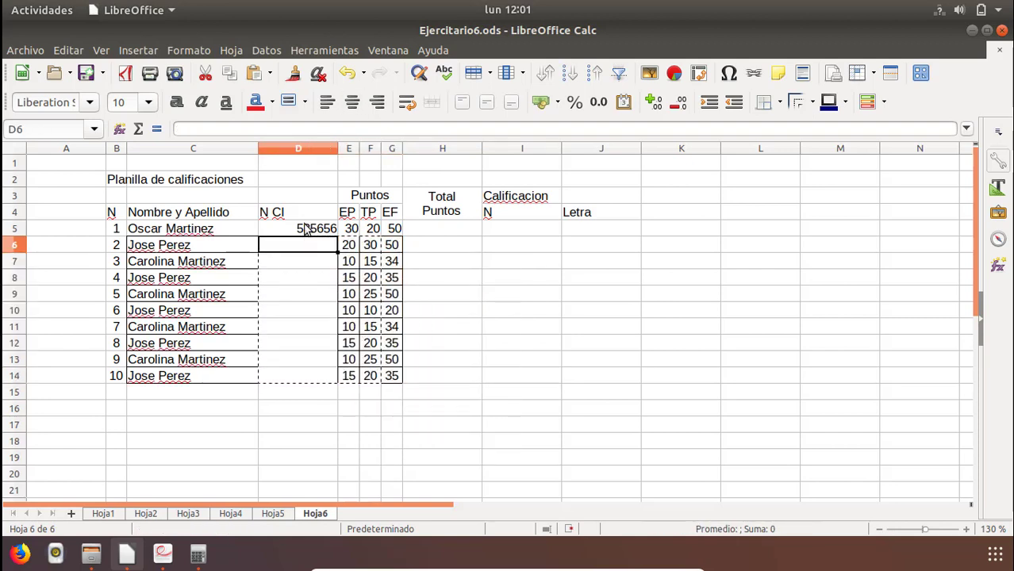
{"action": "left_click", "coordinate": [305, 228]}
{"action": "left_click", "coordinate": [304, 246]}
{"action": "type", "text": "1232323"}
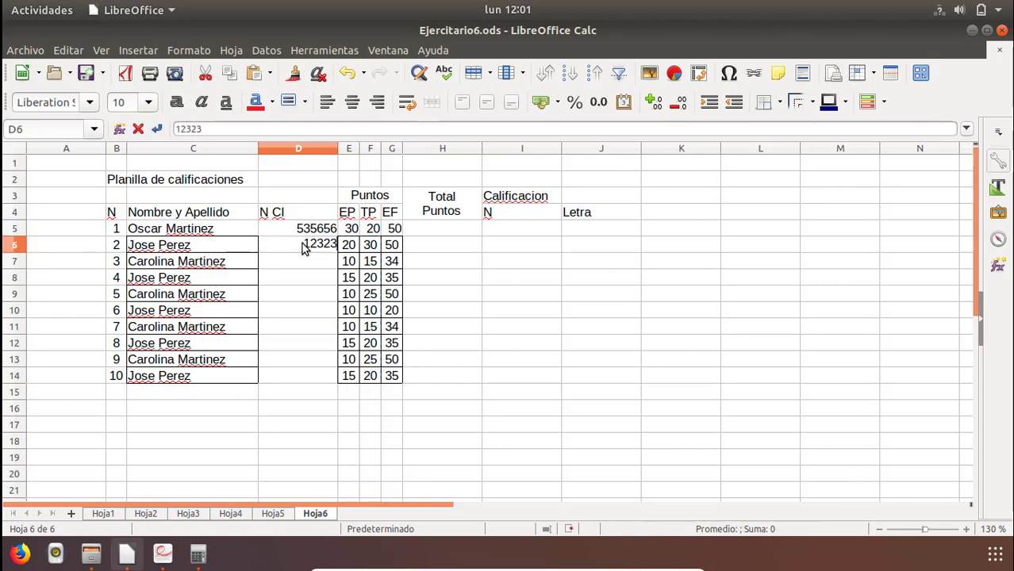
{"action": "key", "text": "Return"}
{"action": "type", "text": "121212"}
{"action": "key", "text": "Return"}
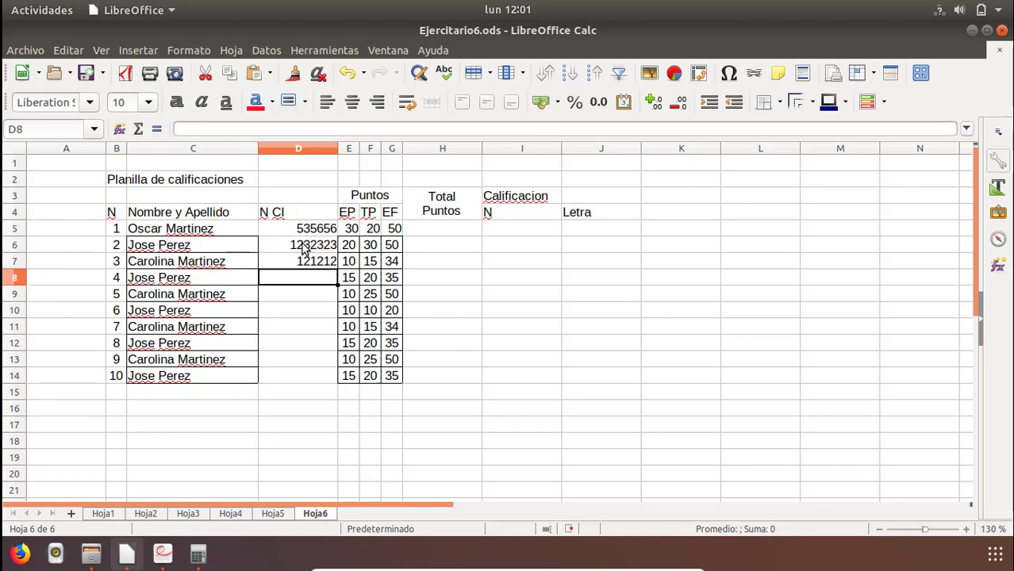
{"action": "type", "text": "121215"}
{"action": "key", "text": "Return"}
{"action": "type", "text": "2"}
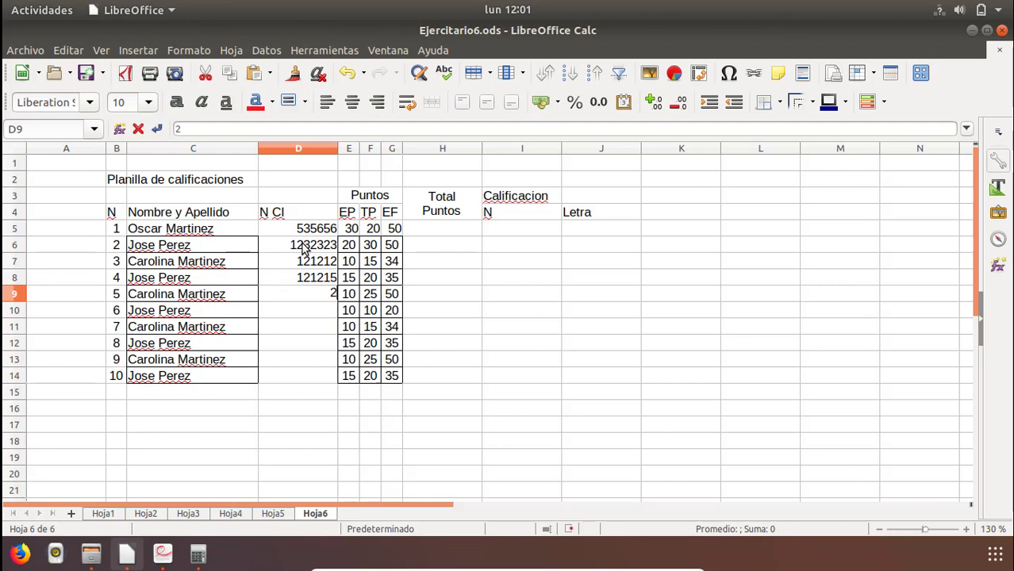
{"action": "type", "text": "14566454"}
{"action": "key", "text": "Return"}
{"action": "type", "text": "12165"}
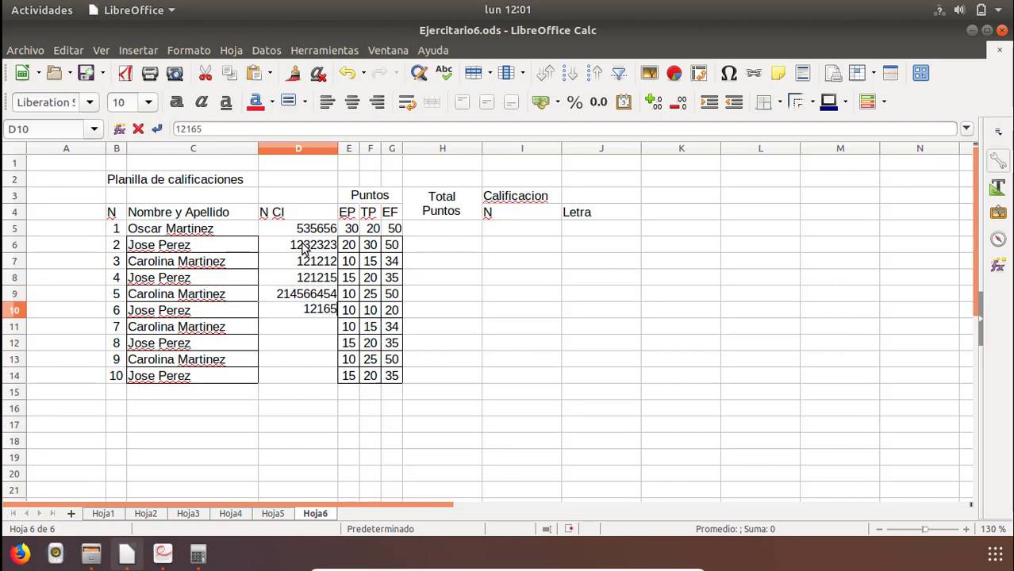
{"action": "type", "text": "45"}
{"action": "key", "text": "Return"}
Move the ID numbers in D7:D8 down to D10:D11.
{"action": "left_click", "coordinate": [306, 259]}
{"action": "left_click_drag", "start_coordinate": [306, 259], "coordinate": [309, 277]}
{"action": "left_click_drag", "start_coordinate": [309, 274], "coordinate": [304, 317]}
Copy the ID numbers in D5:D6 into D6:D7 and D8:D9, overwriting the existing data.
{"action": "left_click", "coordinate": [313, 246]}
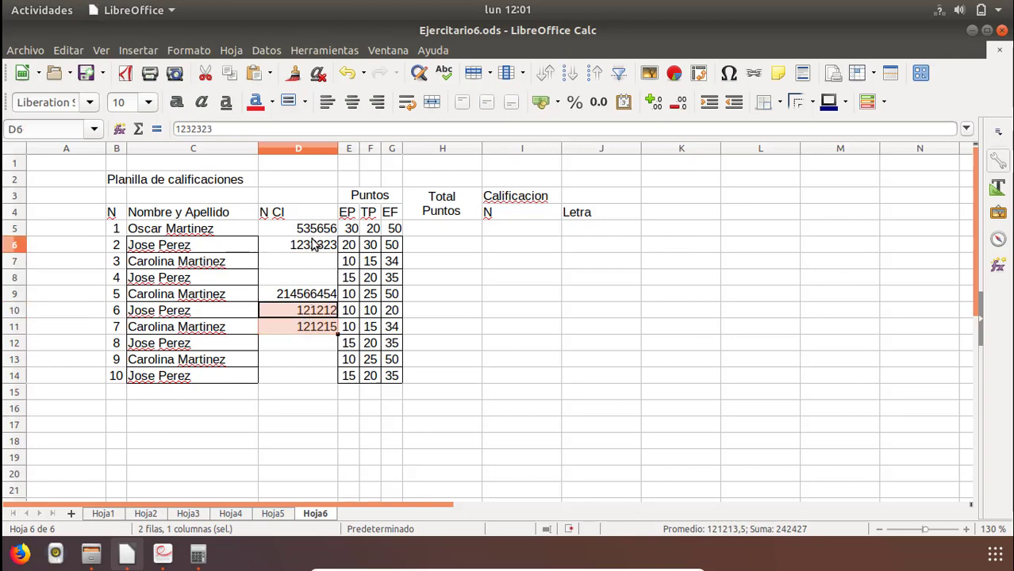
{"action": "left_click_drag", "start_coordinate": [312, 230], "coordinate": [312, 247]}
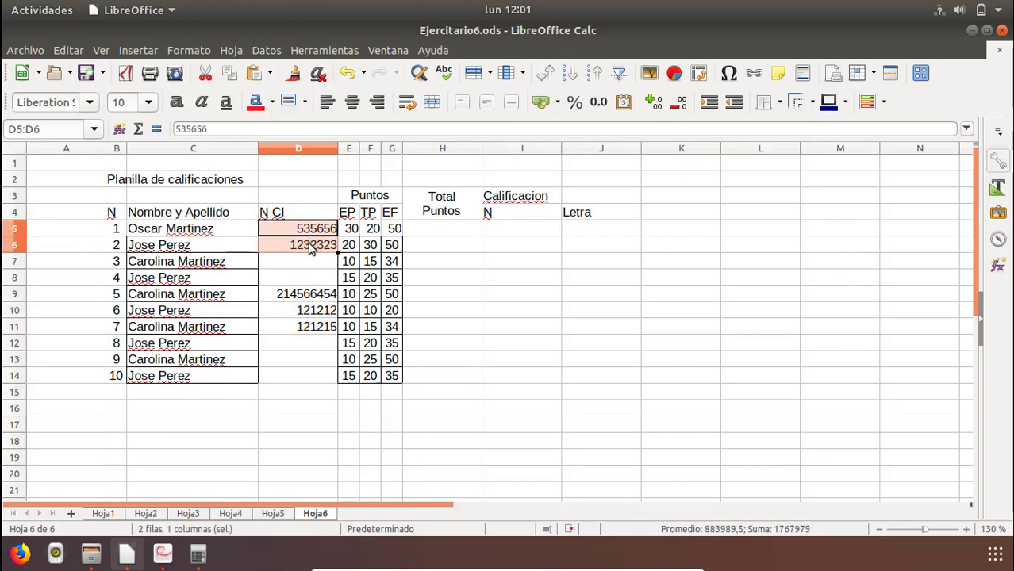
{"action": "left_click", "coordinate": [310, 248]}
{"action": "key", "text": "ctrl+v"}
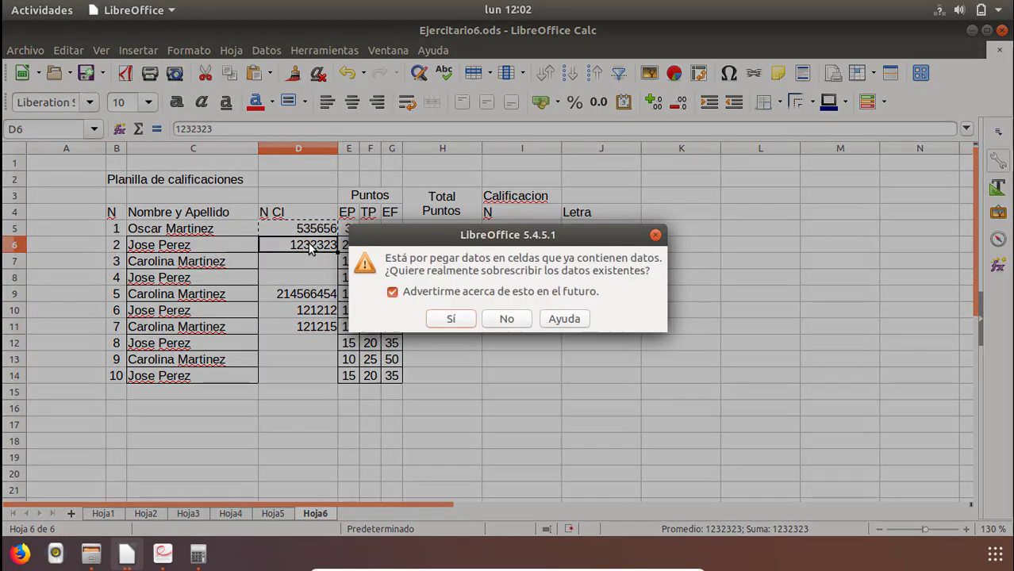
{"action": "key", "text": "Return"}
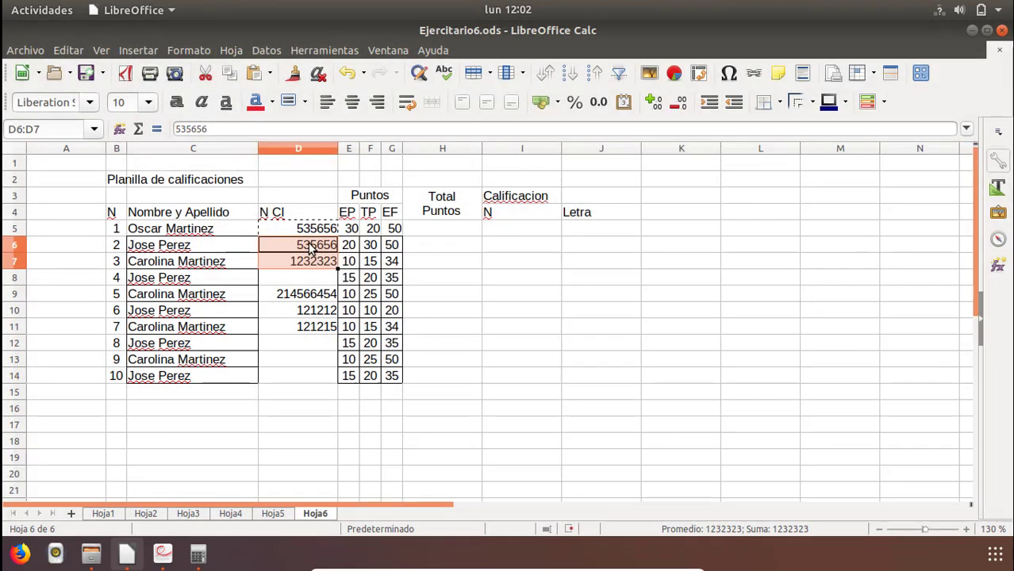
{"action": "key", "text": "Down"}
{"action": "key", "text": "Down"}
{"action": "key", "text": "ctrl+v"}
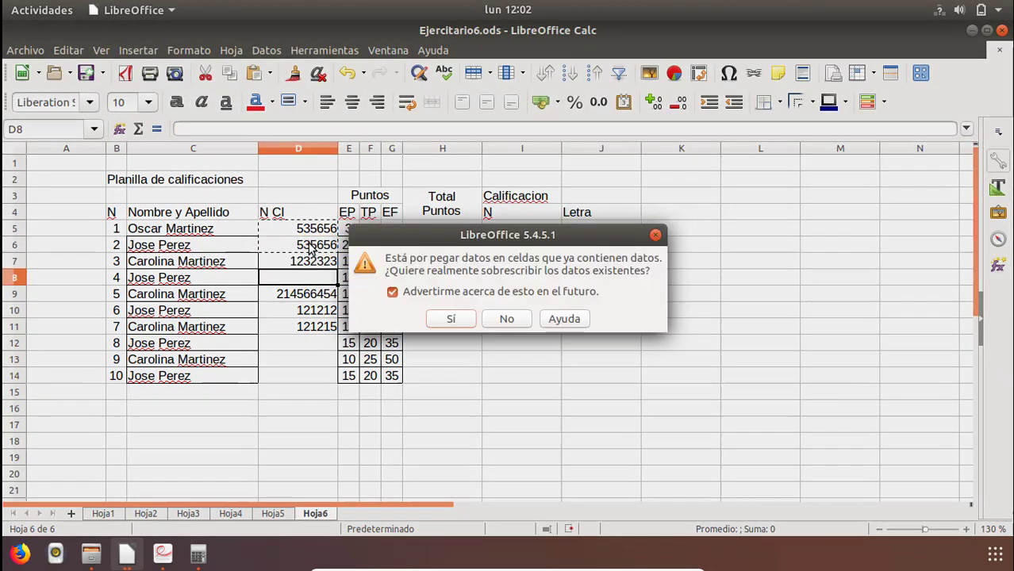
{"action": "key", "text": "Return"}
Copy the ID numbers in D9:D11 into D12:D14 for students 8 to 10.
{"action": "key", "text": "Down"}
{"action": "key", "text": "Down"}
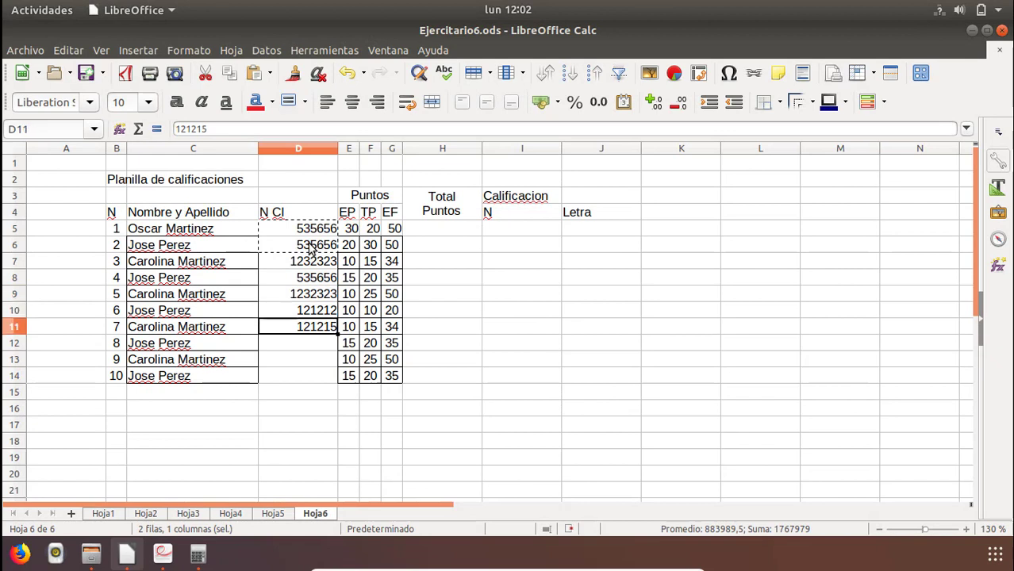
{"action": "key", "text": "shift+Up"}
{"action": "key", "text": "shift+Up"}
{"action": "key", "text": "ctrl+c"}
{"action": "key", "text": "Down"}
{"action": "key", "text": "Down"}
{"action": "key", "text": "Down"}
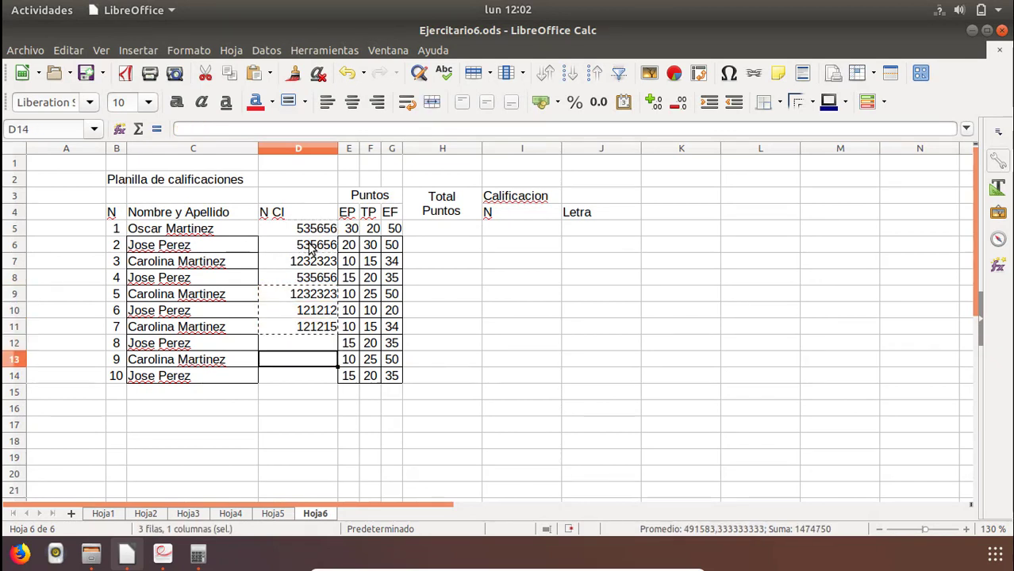
{"action": "key", "text": "Up"}
{"action": "key", "text": "Up"}
{"action": "key", "text": "ctrl+v"}
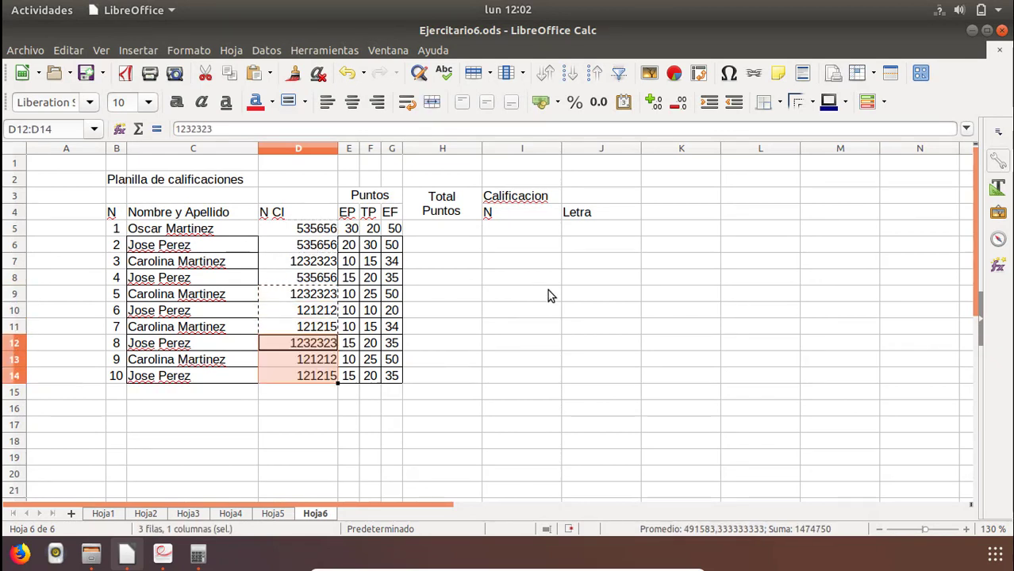
Apply borders around and between all cells of the table range B3:J14.
{"action": "left_click_drag", "start_coordinate": [601, 383], "coordinate": [114, 199]}
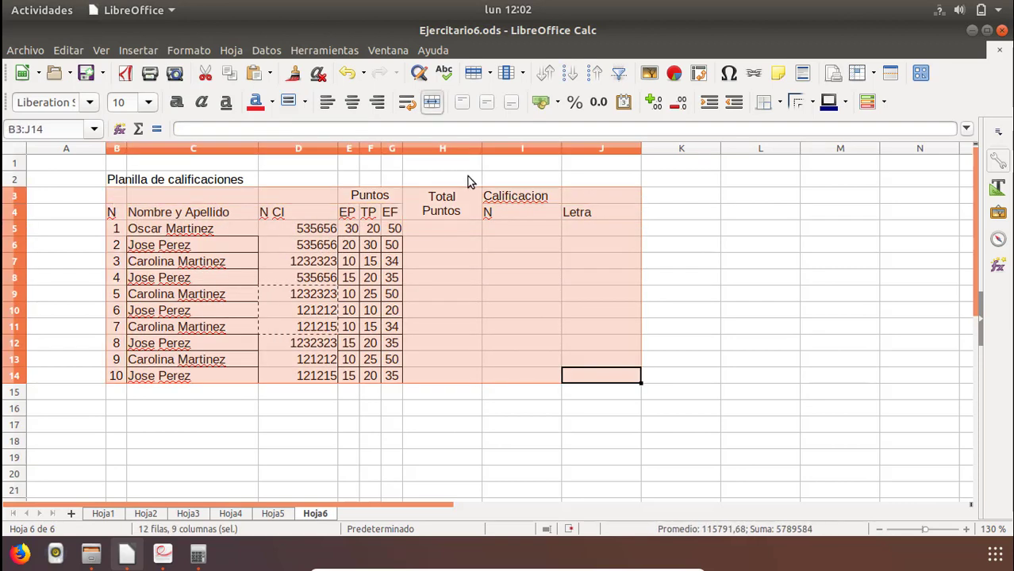
{"action": "left_click", "coordinate": [801, 102]}
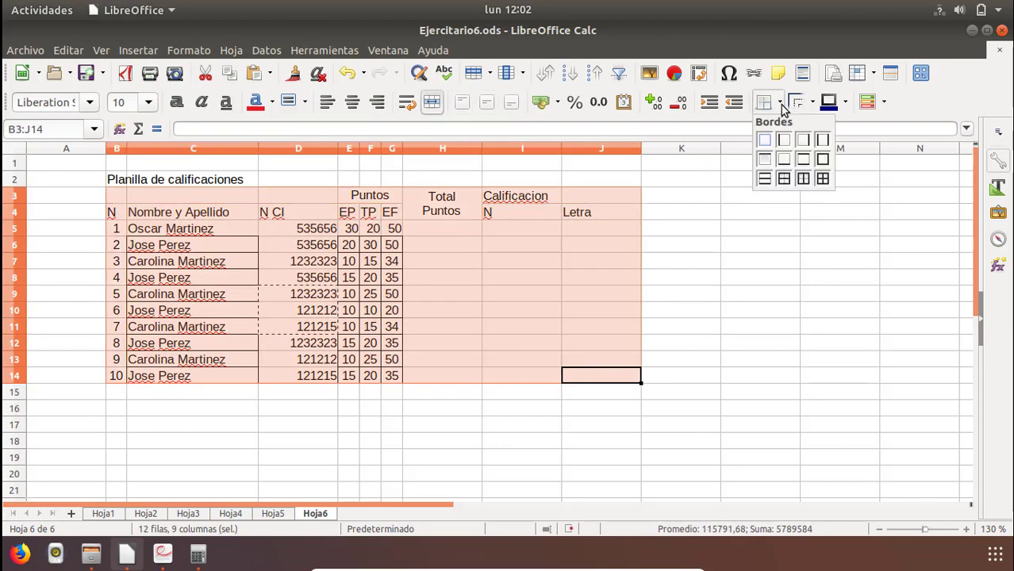
{"action": "left_click", "coordinate": [801, 178]}
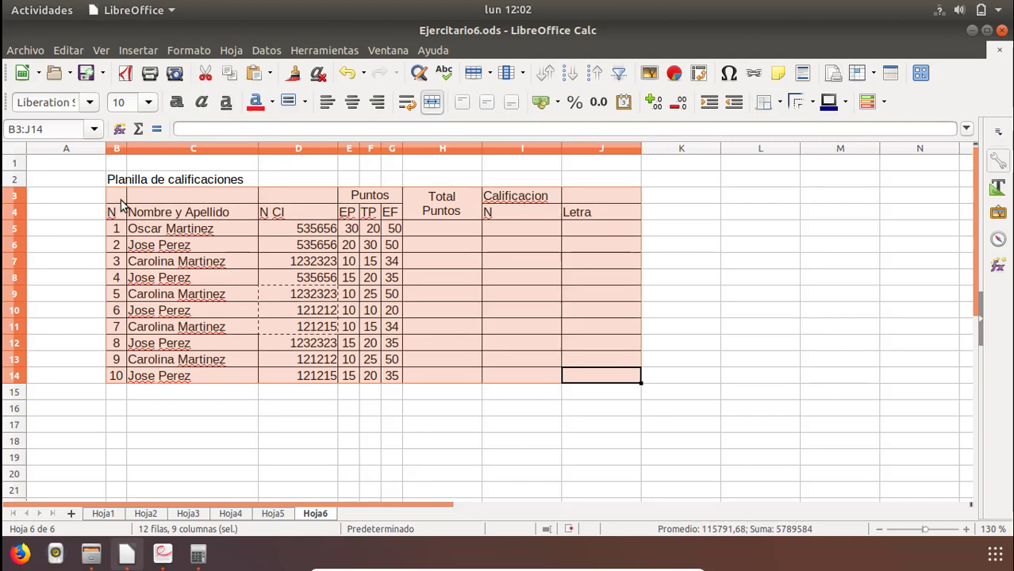
Merge and centre header cells B3:B4 for N and C3:C4 for Nombre y Apellido, and try to merge D3:D4 for N CI.
{"action": "left_click_drag", "start_coordinate": [121, 200], "coordinate": [122, 211]}
{"action": "key", "text": "ctrl+z"}
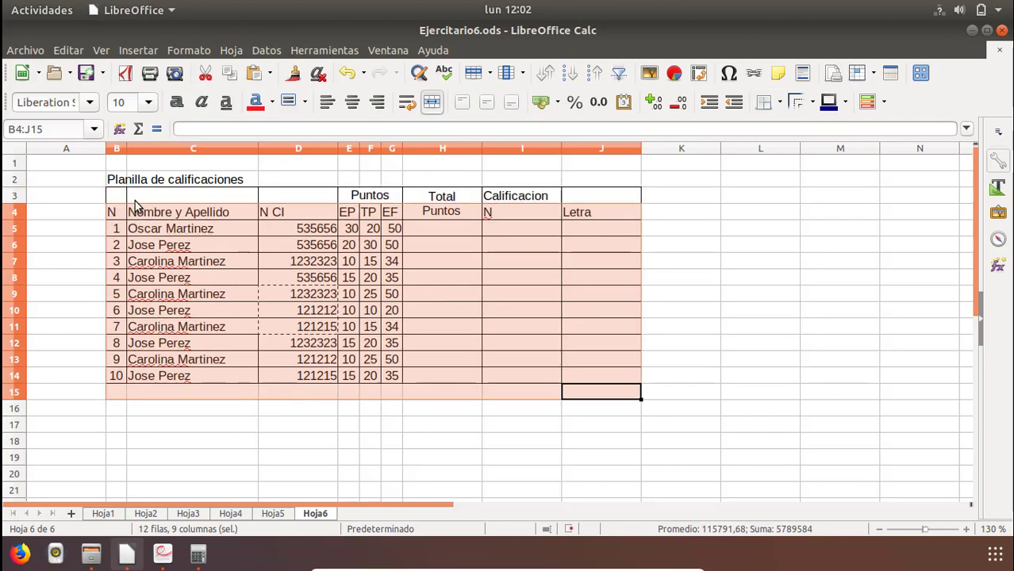
{"action": "left_click", "coordinate": [114, 196]}
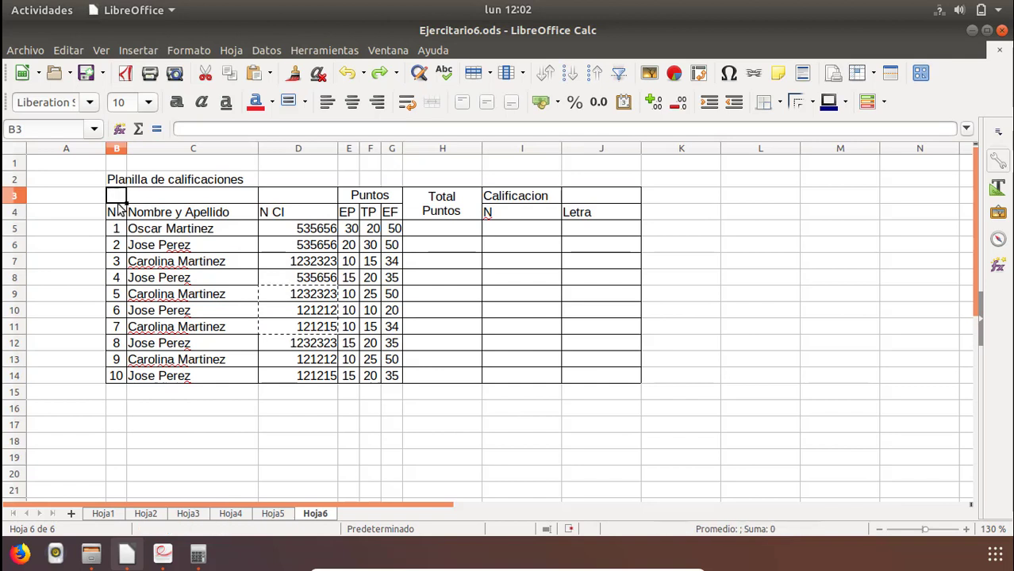
{"action": "left_click", "coordinate": [121, 214], "text": "shift"}
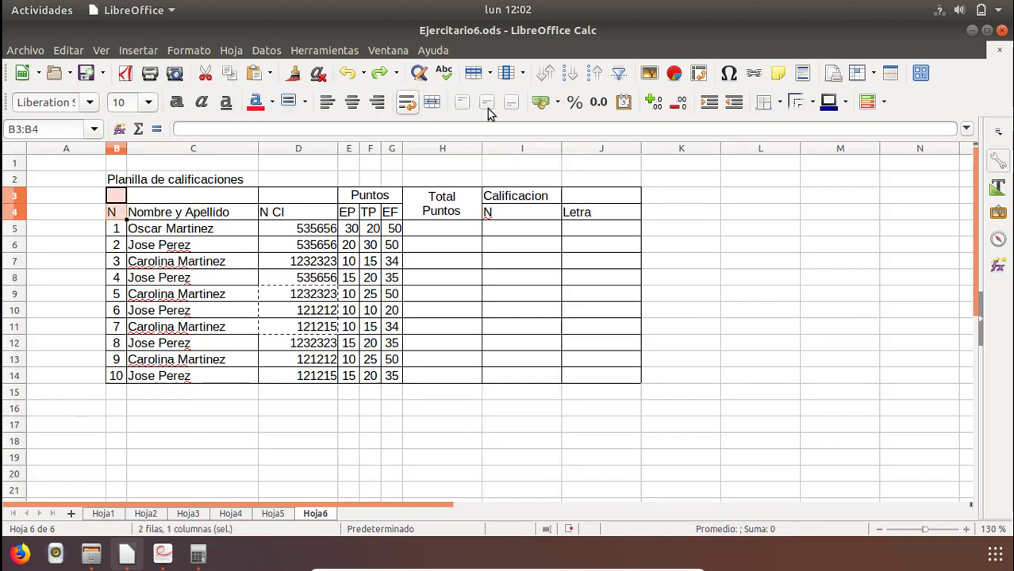
{"action": "left_click", "coordinate": [431, 101]}
{"action": "left_click_drag", "start_coordinate": [203, 197], "coordinate": [202, 213]}
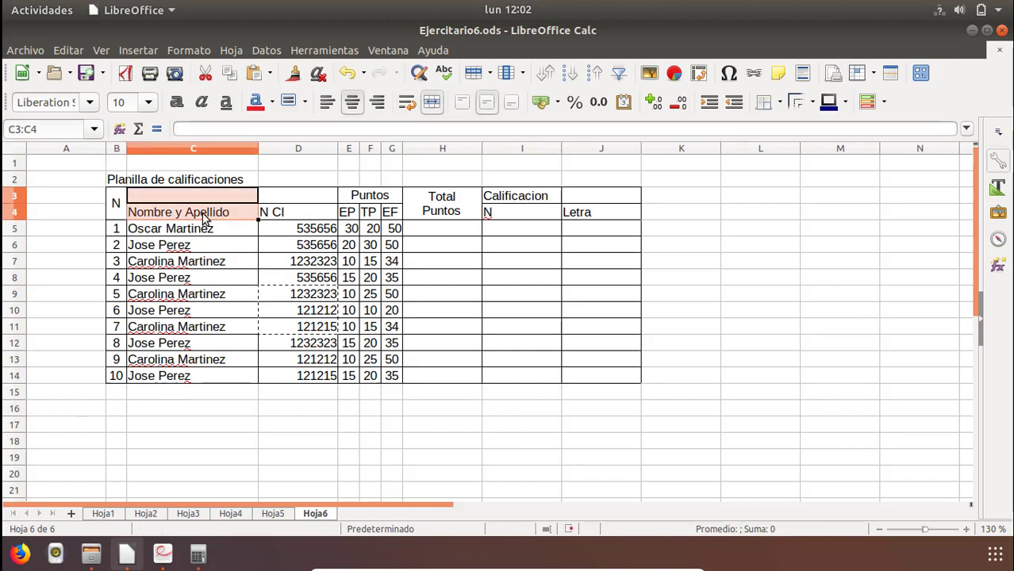
{"action": "left_click", "coordinate": [432, 101]}
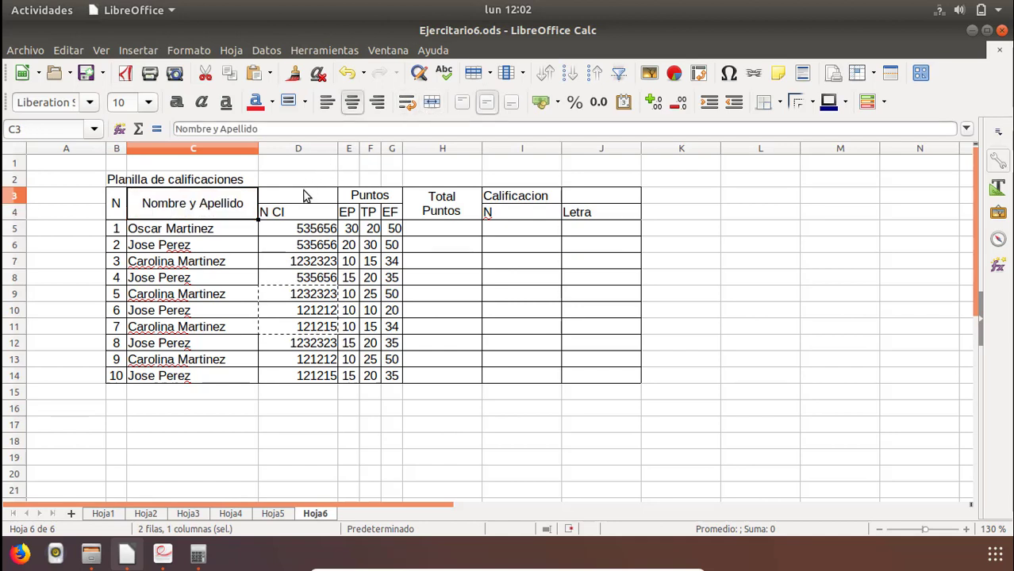
{"action": "left_click_drag", "start_coordinate": [303, 197], "coordinate": [302, 216]}
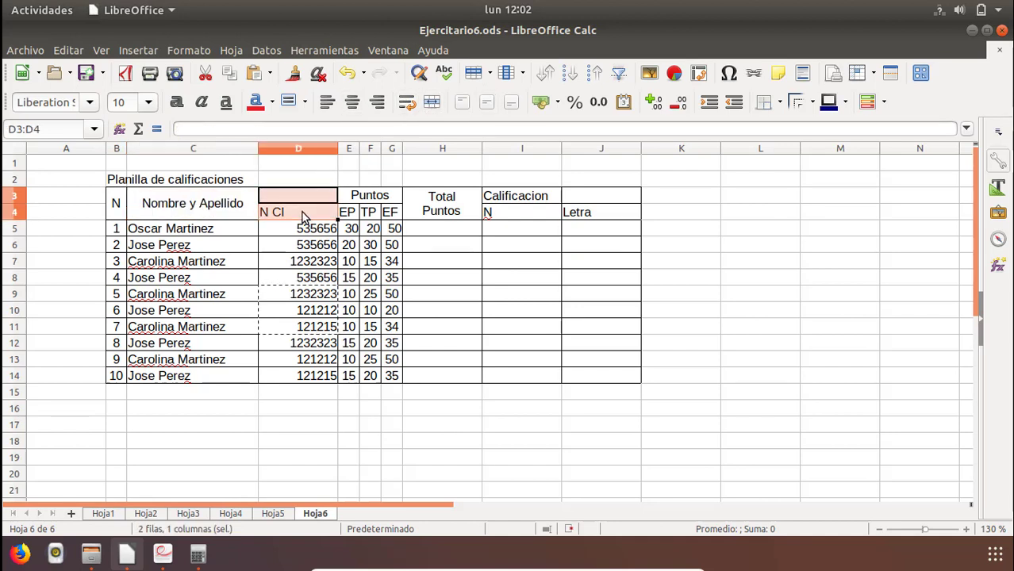
{"action": "left_click", "coordinate": [431, 103]}
Centre the table header range B3:J4 both horizontally and vertically.
{"action": "left_click_drag", "start_coordinate": [115, 215], "coordinate": [195, 211]}
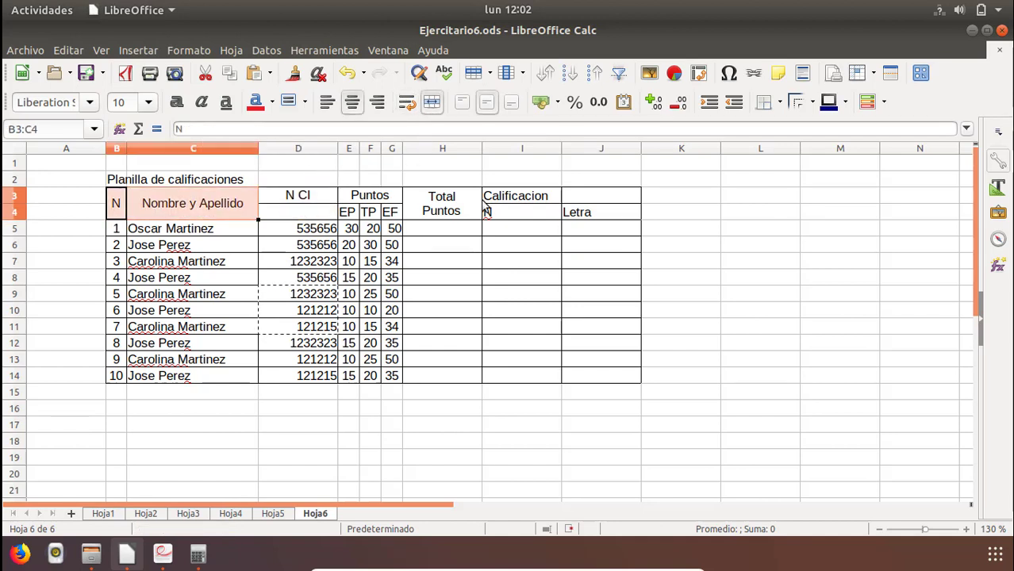
{"action": "left_click_drag", "start_coordinate": [486, 208], "coordinate": [583, 212]}
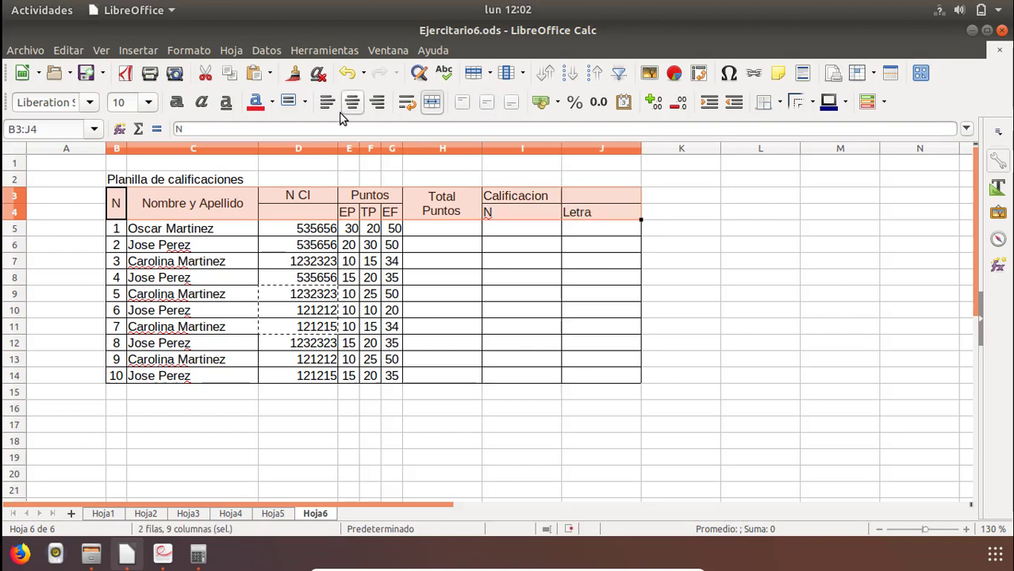
{"action": "left_click", "coordinate": [353, 102]}
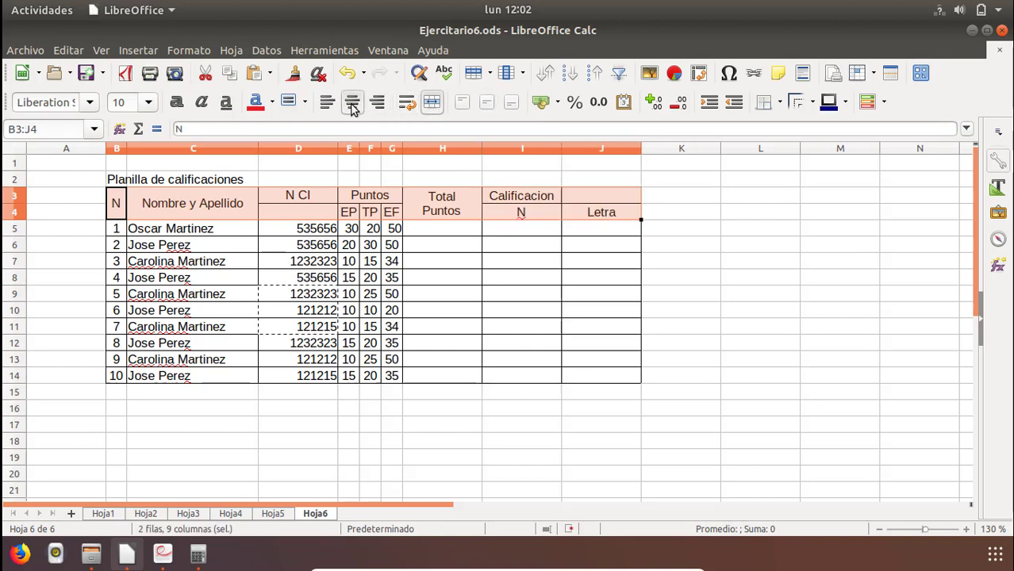
{"action": "left_click", "coordinate": [489, 105]}
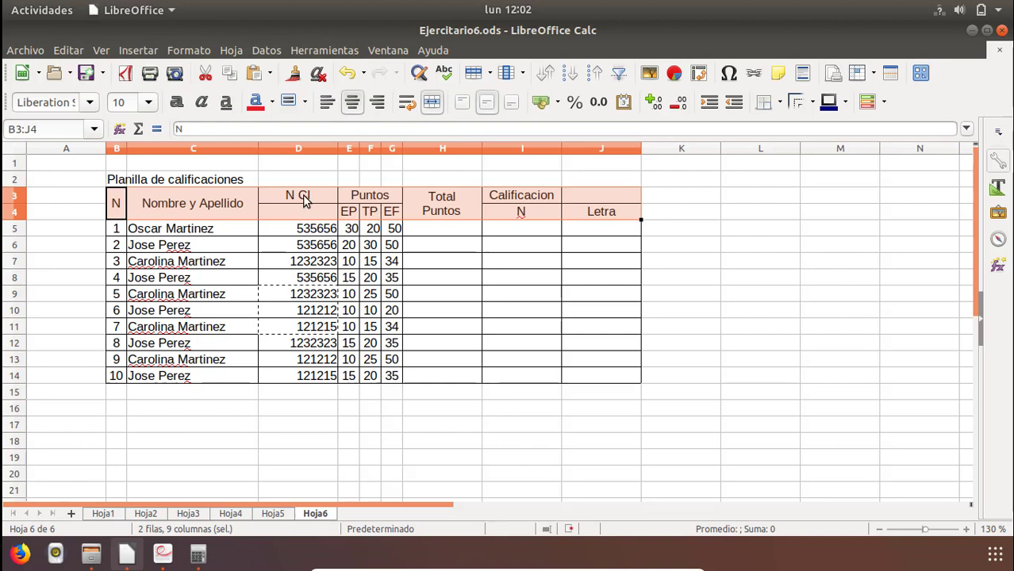
Merge D3:D4 for the N CI header and I3:J3 for the Calificacion header.
{"action": "left_click", "coordinate": [290, 206]}
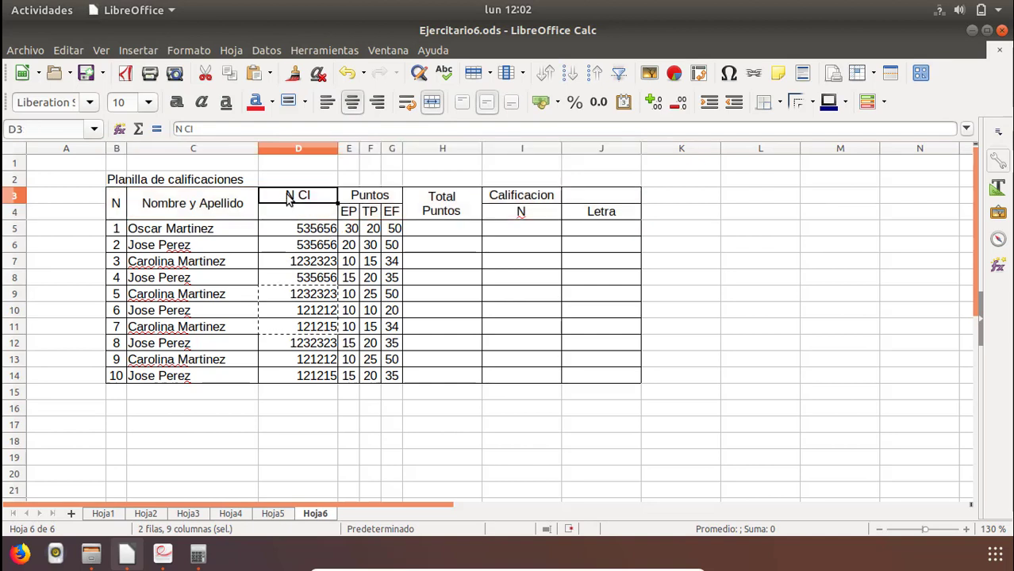
{"action": "left_click", "coordinate": [432, 102]}
{"action": "left_click_drag", "start_coordinate": [496, 196], "coordinate": [604, 193]}
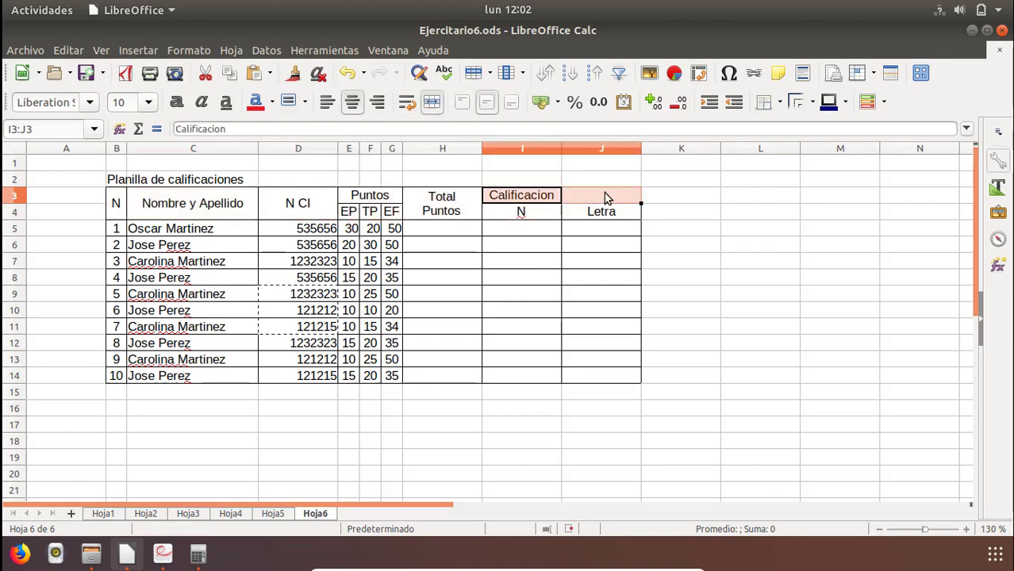
{"action": "left_click", "coordinate": [432, 102]}
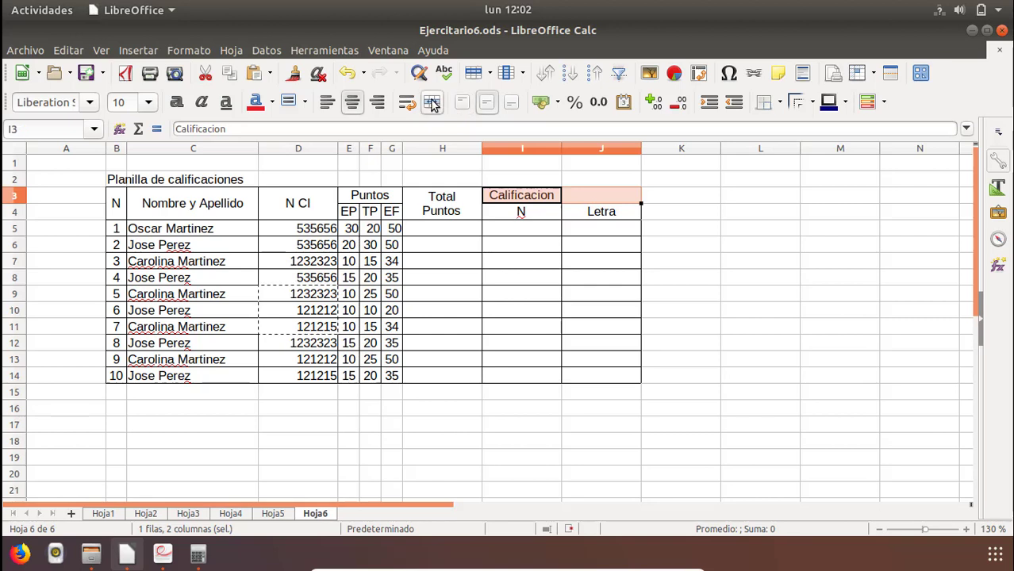
Narrow column I to fit its short N header and make column J slightly narrower.
{"action": "left_click", "coordinate": [573, 279]}
{"action": "left_click_drag", "start_coordinate": [561, 149], "coordinate": [515, 159]}
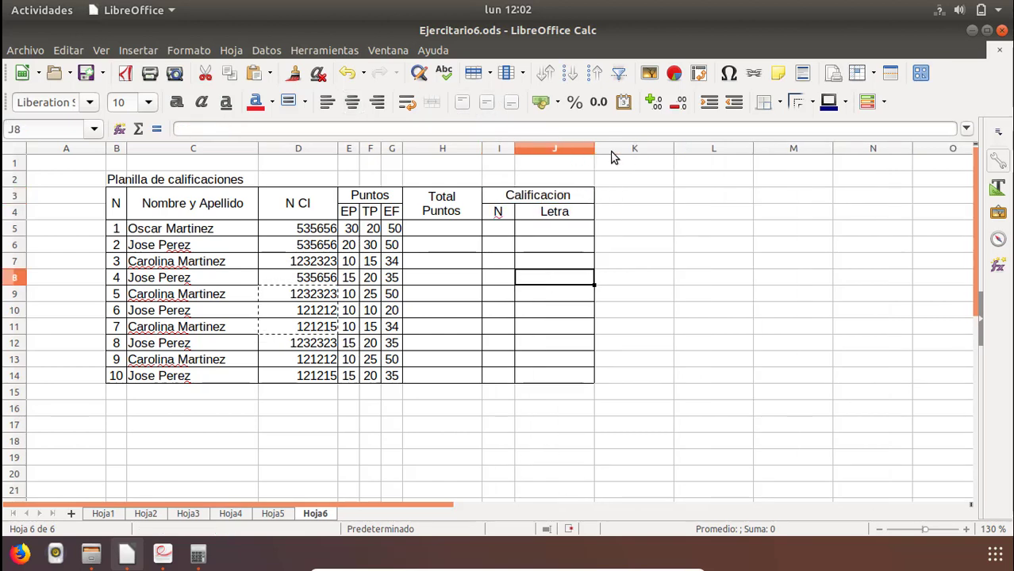
{"action": "left_click_drag", "start_coordinate": [595, 154], "coordinate": [586, 156]}
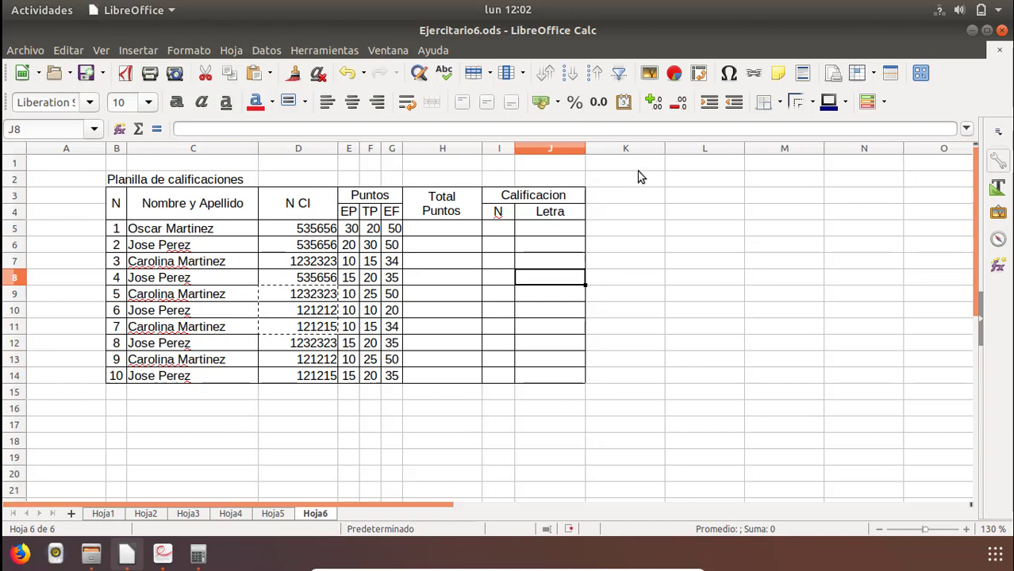
Enter the title Escala in L4 and the first scale row 0, 59, 1 in L5:N5, following the PDF exercise.
{"action": "left_click", "coordinate": [691, 214]}
{"action": "type", "text": "Escala"}
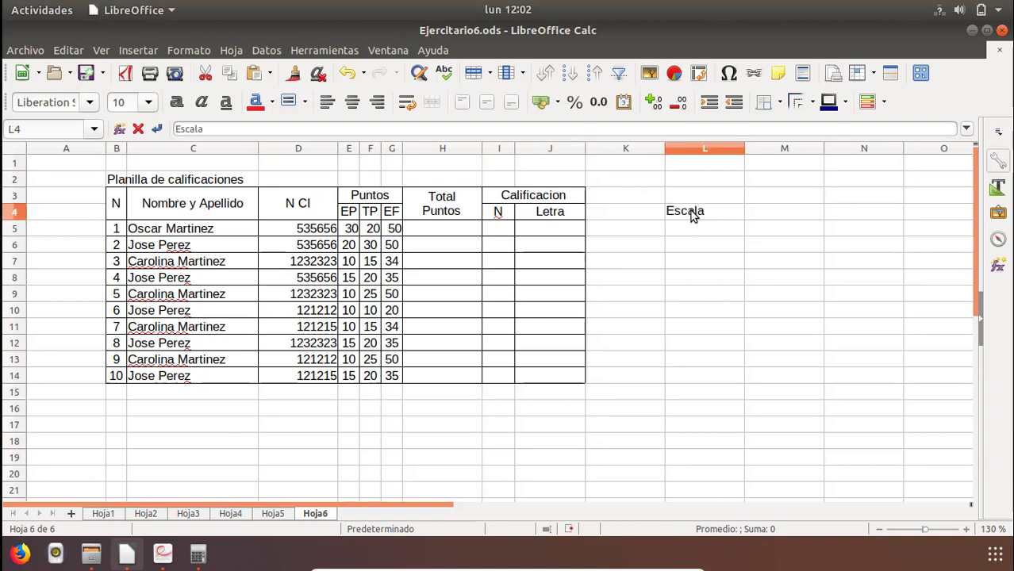
{"action": "key", "text": "Return"}
{"action": "key", "text": "alt+Tab"}
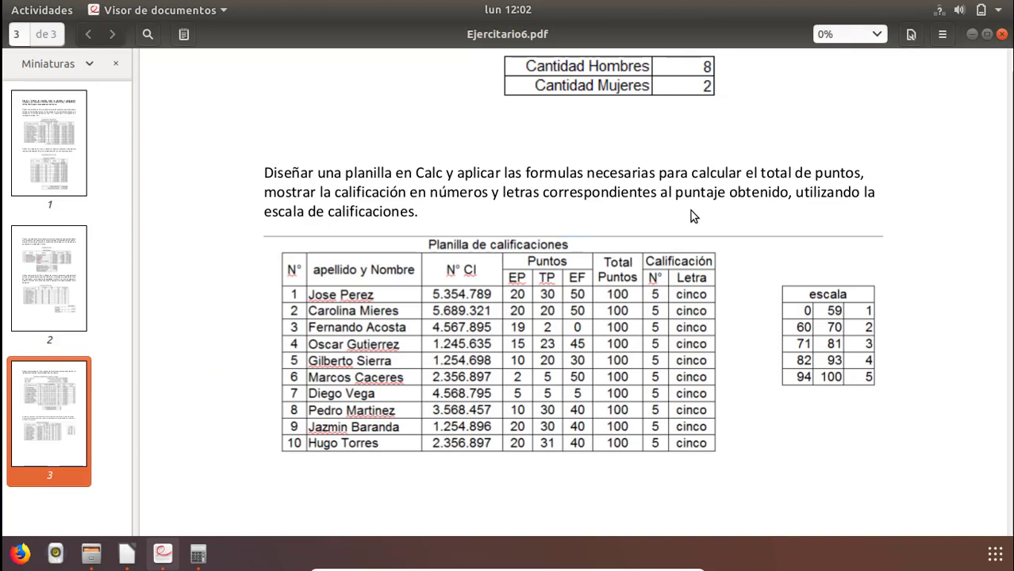
{"action": "key", "text": "alt+Tab"}
{"action": "type", "text": "0"}
{"action": "key", "text": "Tab"}
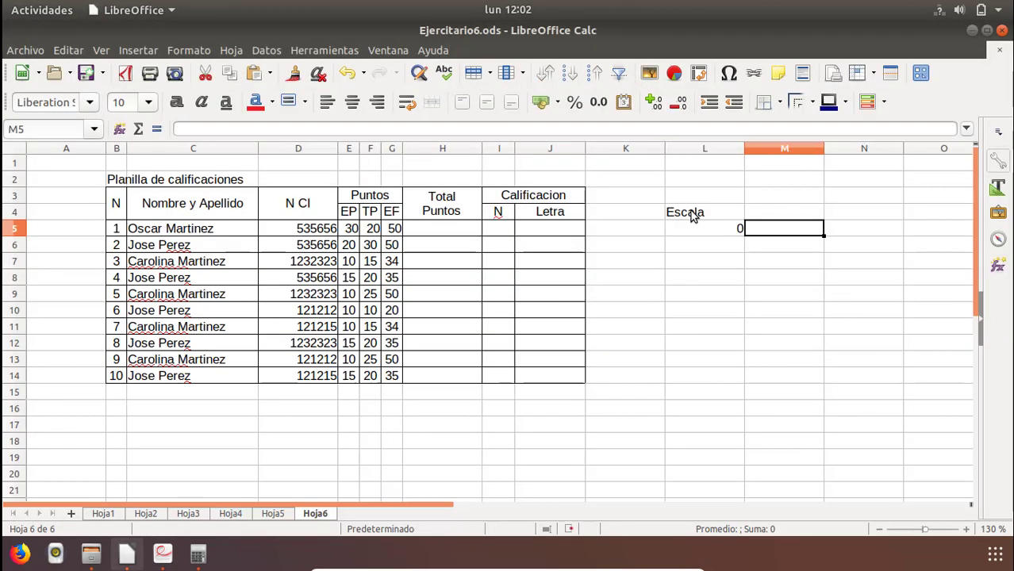
{"action": "type", "text": "59"}
{"action": "key", "text": "Tab"}
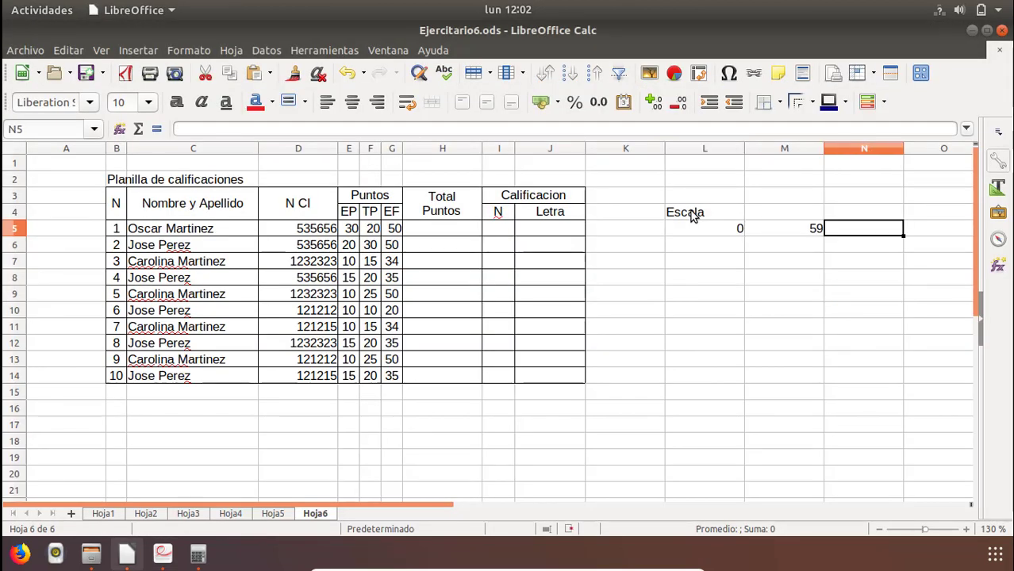
{"action": "type", "text": "1"}
{"action": "key", "text": "Return"}
Enter the second scale row 60, 70, 2 in L6:N6, checking the values against the PDF.
{"action": "type", "text": "60"}
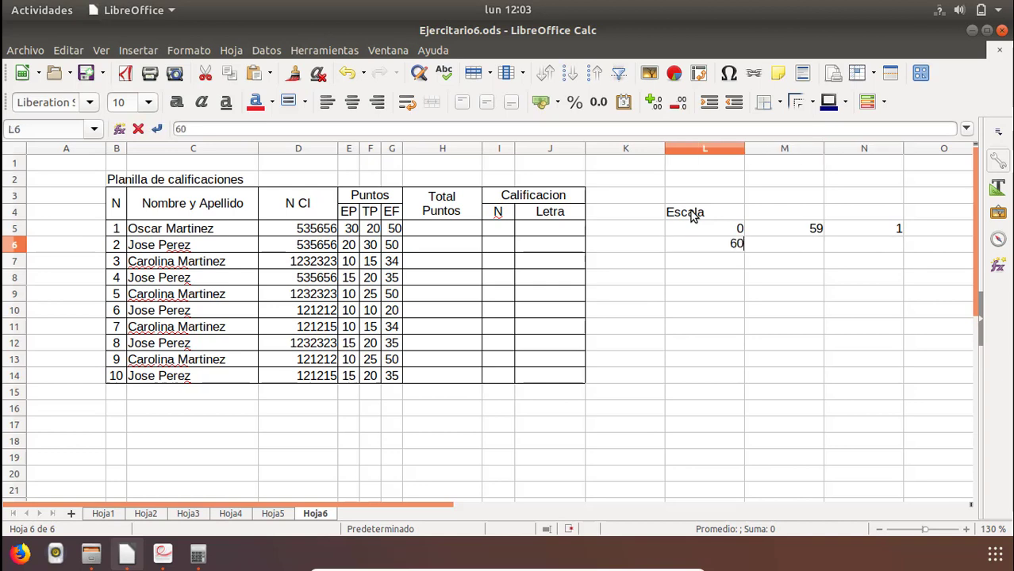
{"action": "key", "text": "Tab"}
{"action": "key", "text": "alt+Tab"}
{"action": "key", "text": "alt+Tab"}
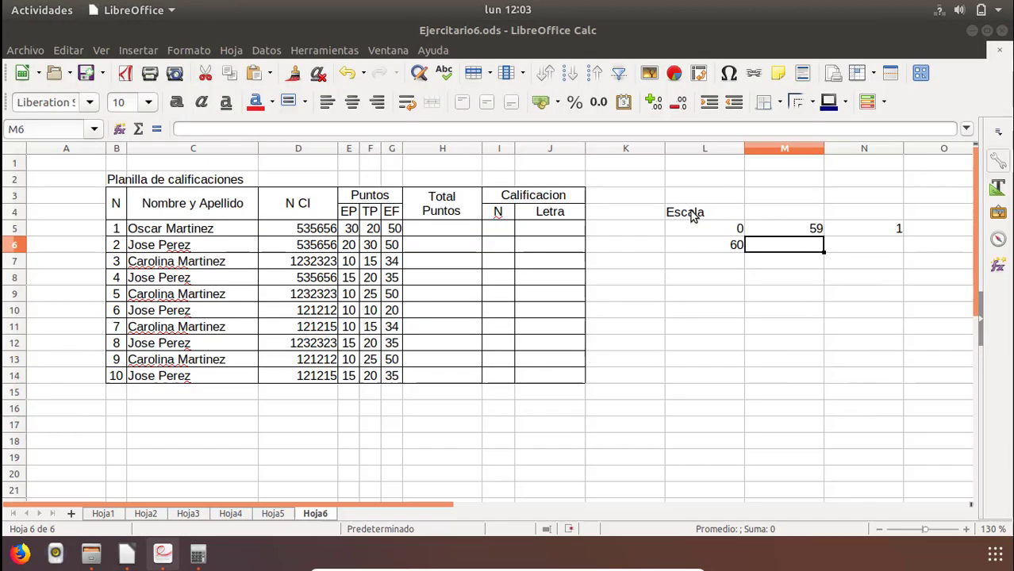
{"action": "type", "text": "70"}
{"action": "key", "text": "Tab"}
{"action": "type", "text": "2"}
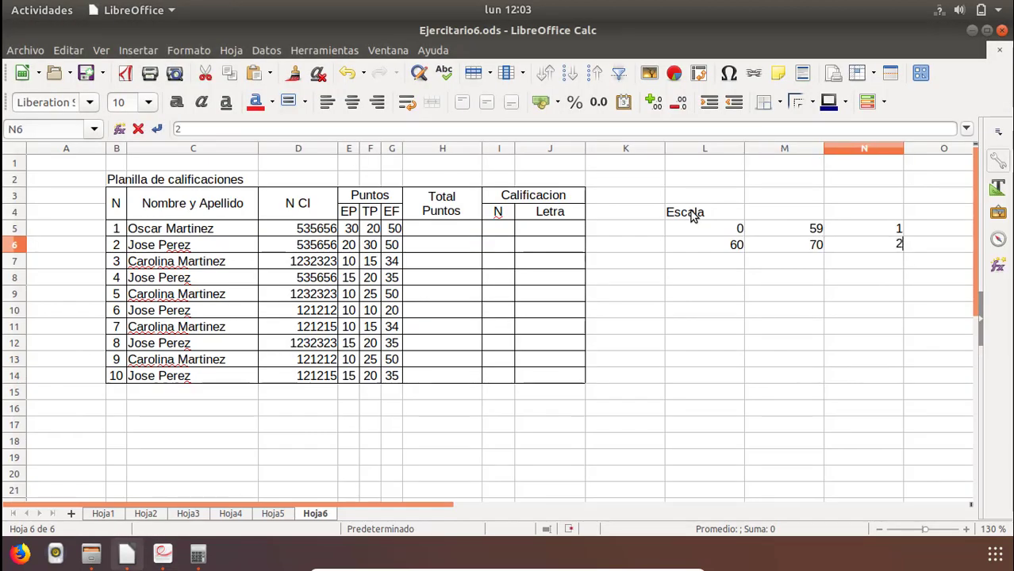
Enter the third scale row 71, 81, 3 in L7:N7, checking the values against the PDF.
{"action": "key", "text": "Tab"}
{"action": "key", "text": "shift+Tab"}
{"action": "key", "text": "Left"}
{"action": "key", "text": "Left"}
{"action": "key", "text": "Down"}
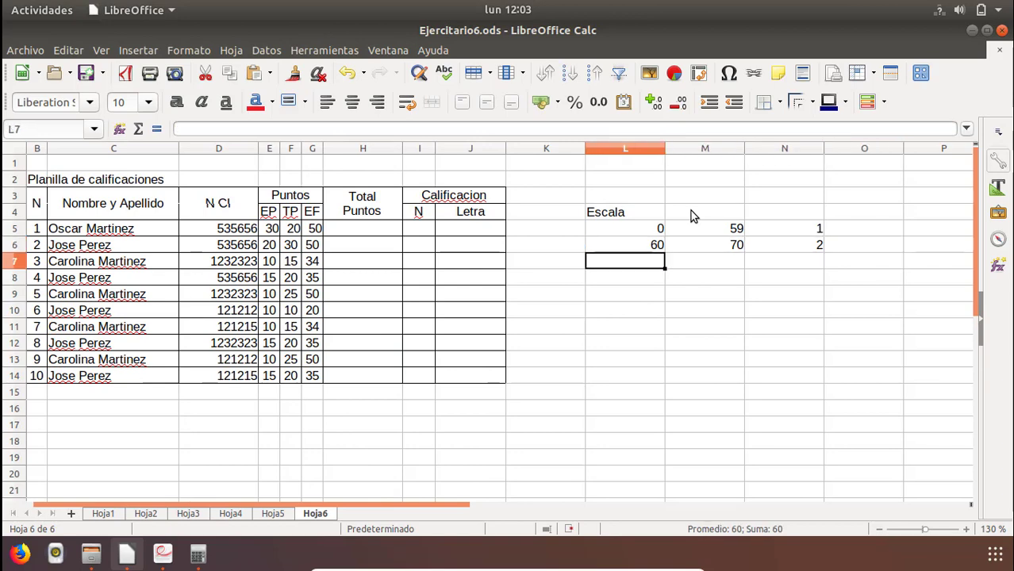
{"action": "key", "text": "alt+Tab"}
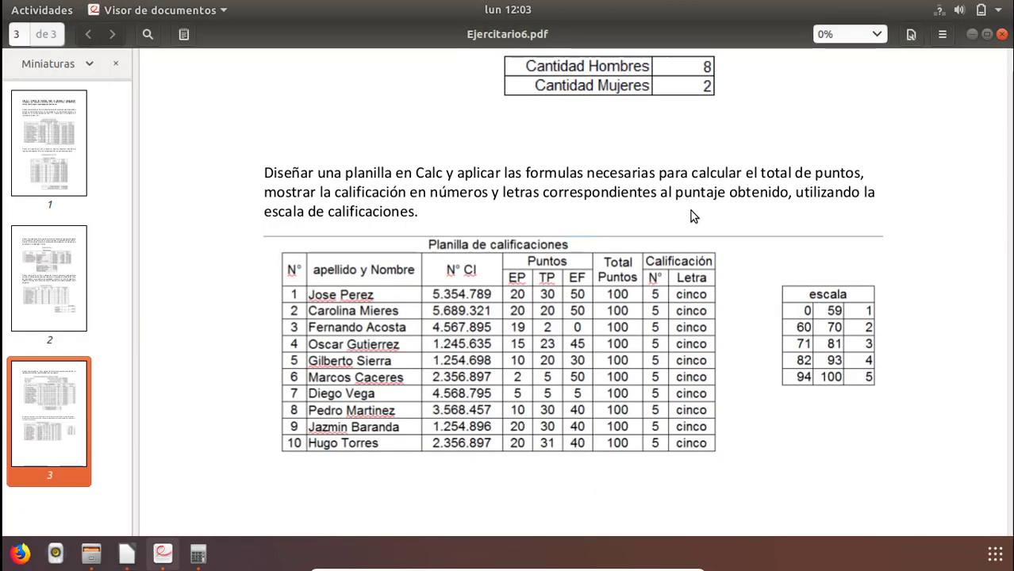
{"action": "key", "text": "alt+Tab"}
{"action": "type", "text": "71"}
{"action": "key", "text": "Tab"}
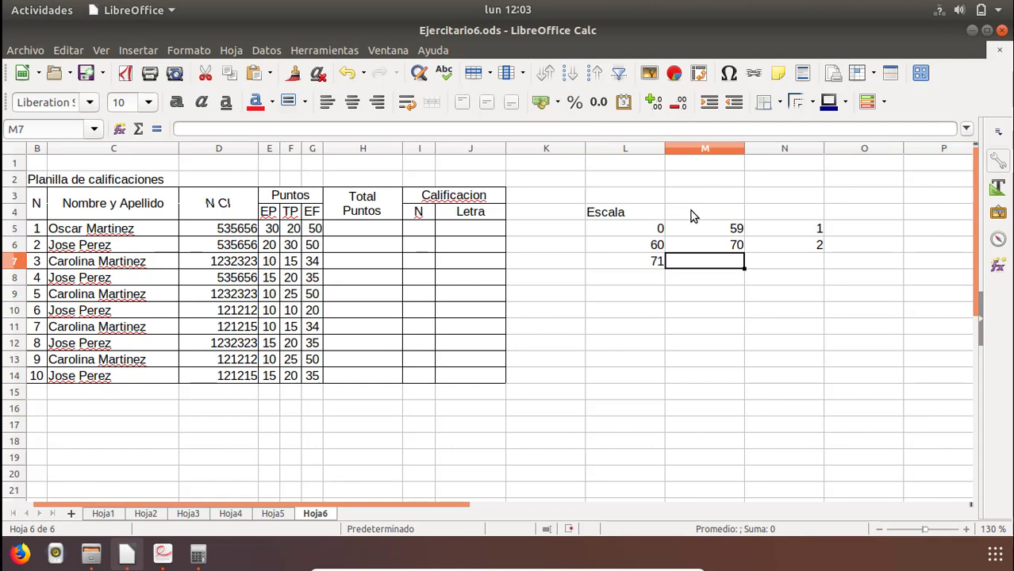
{"action": "type", "text": "81"}
{"action": "key", "text": "Tab"}
{"action": "type", "text": "3"}
{"action": "key", "text": "Down"}
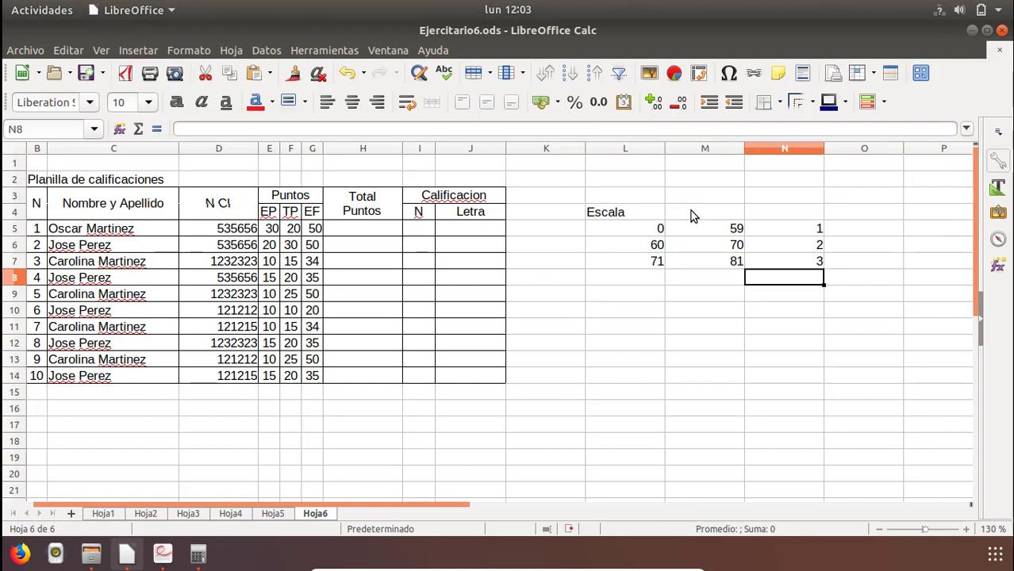
Enter the fourth scale row 82, 93, 4 in L8:N8, checking the values against the PDF.
{"action": "key", "text": "Left"}
{"action": "key", "text": "Left"}
{"action": "key", "text": "alt+Tab"}
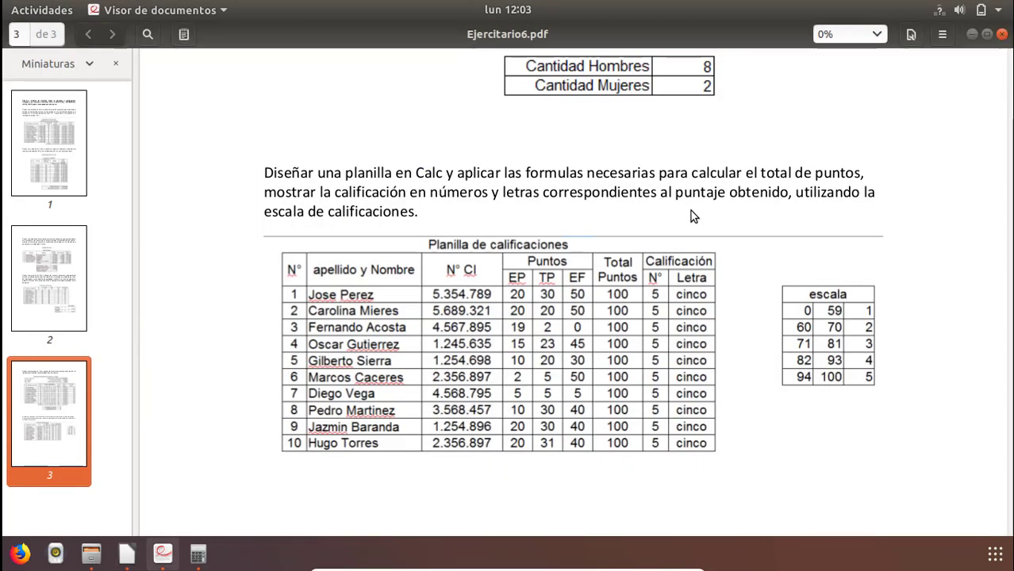
{"action": "key", "text": "alt+Tab"}
{"action": "type", "text": "82"}
{"action": "key", "text": "Tab"}
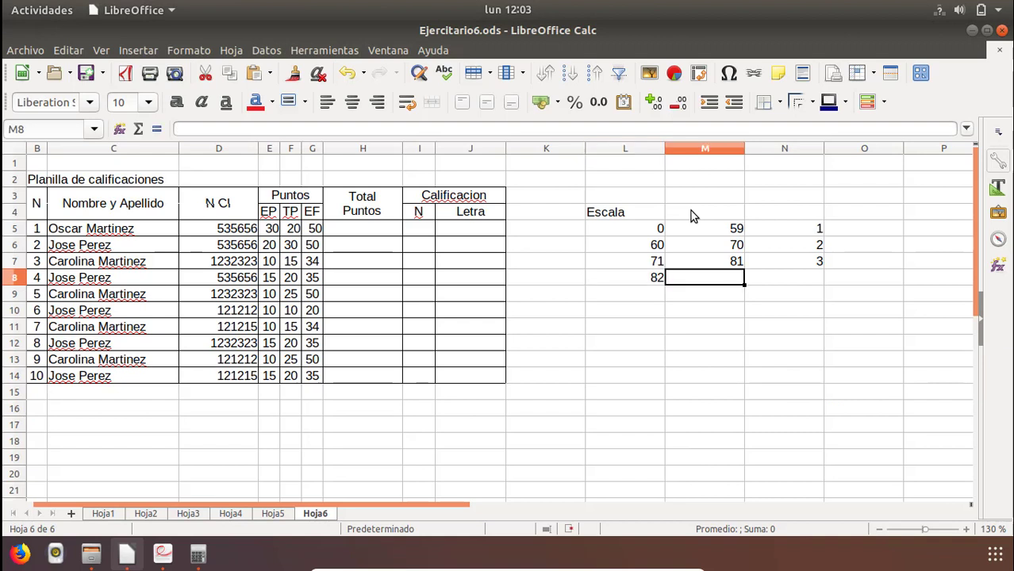
{"action": "type", "text": "930"}
{"action": "key", "text": "BackSpace"}
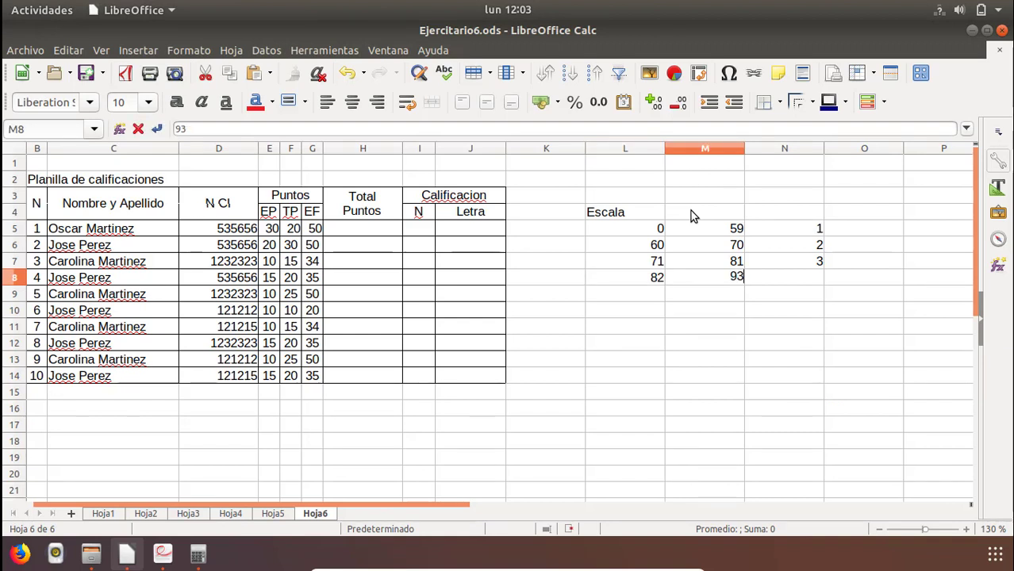
{"action": "key", "text": "Return"}
{"action": "key", "text": "Right"}
{"action": "key", "text": "Up"}
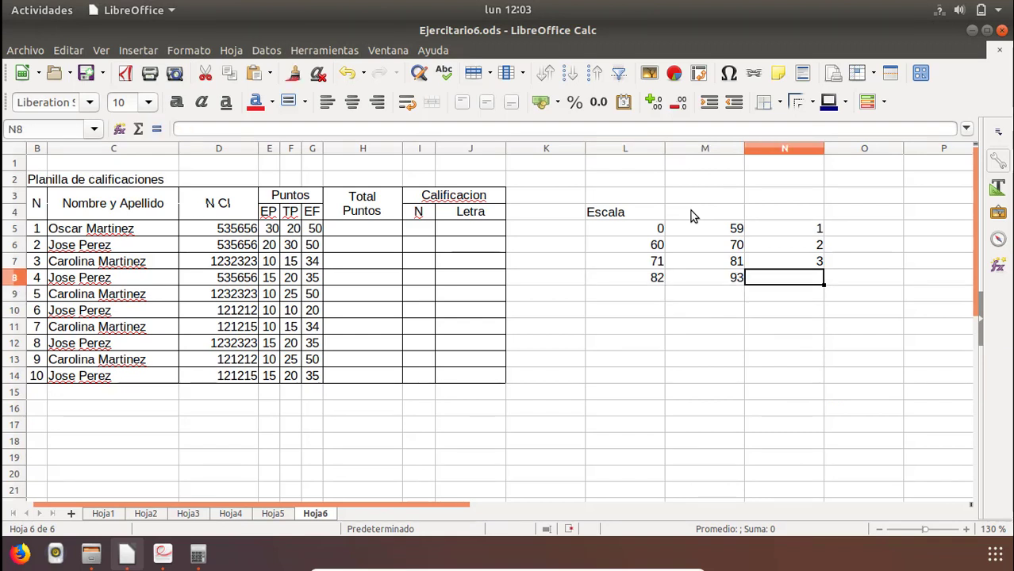
{"action": "type", "text": "4"}
{"action": "key", "text": "Return"}
Enter the last scale row 94, 100, 5 in L9:N9.
{"action": "key", "text": "Left"}
{"action": "key", "text": "Left"}
{"action": "key", "text": "Left"}
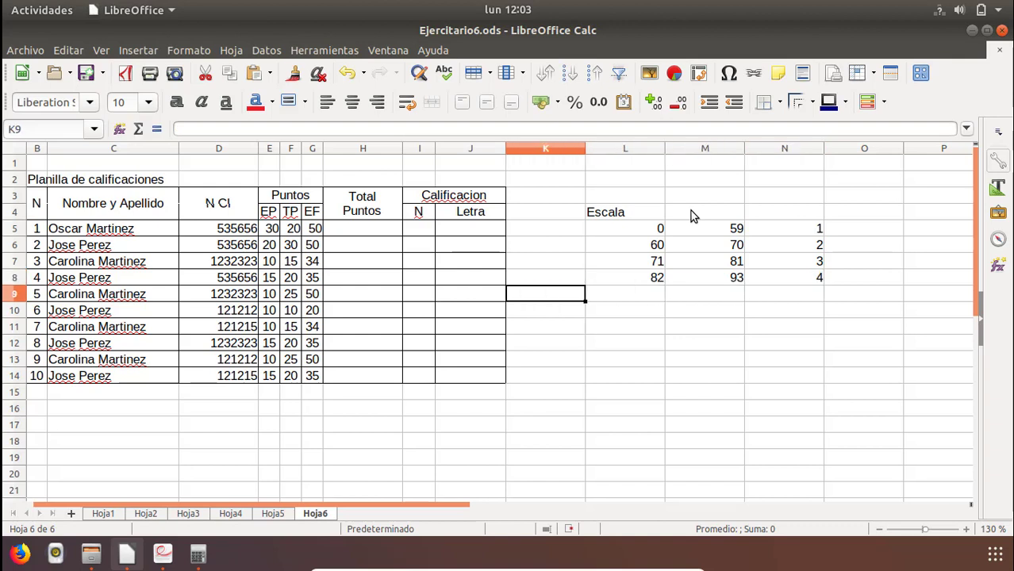
{"action": "key", "text": "Right"}
{"action": "type", "text": "94"}
{"action": "key", "text": "Tab"}
{"action": "type", "text": "1"}
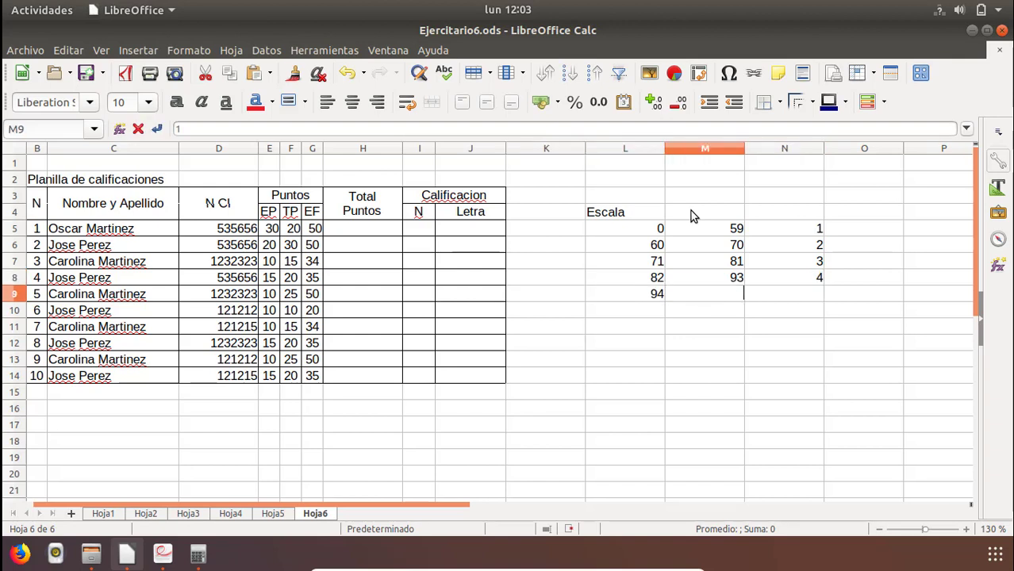
{"action": "key", "text": "Tab"}
{"action": "type", "text": "5"}
{"action": "key", "text": "Return"}
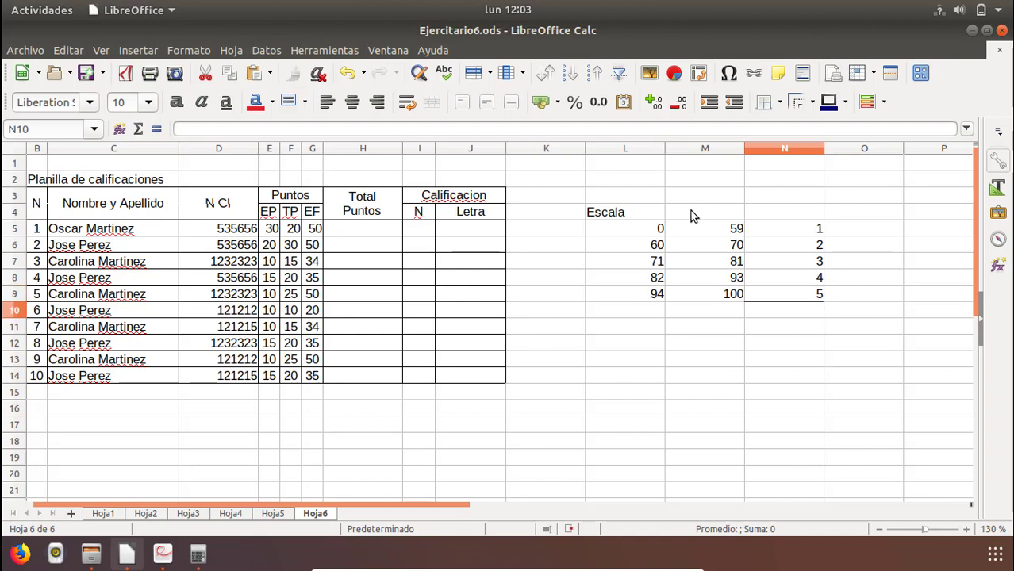
Narrow columns L to N together, and merge and centre the Escala title across L4:N4.
{"action": "left_click", "coordinate": [641, 149]}
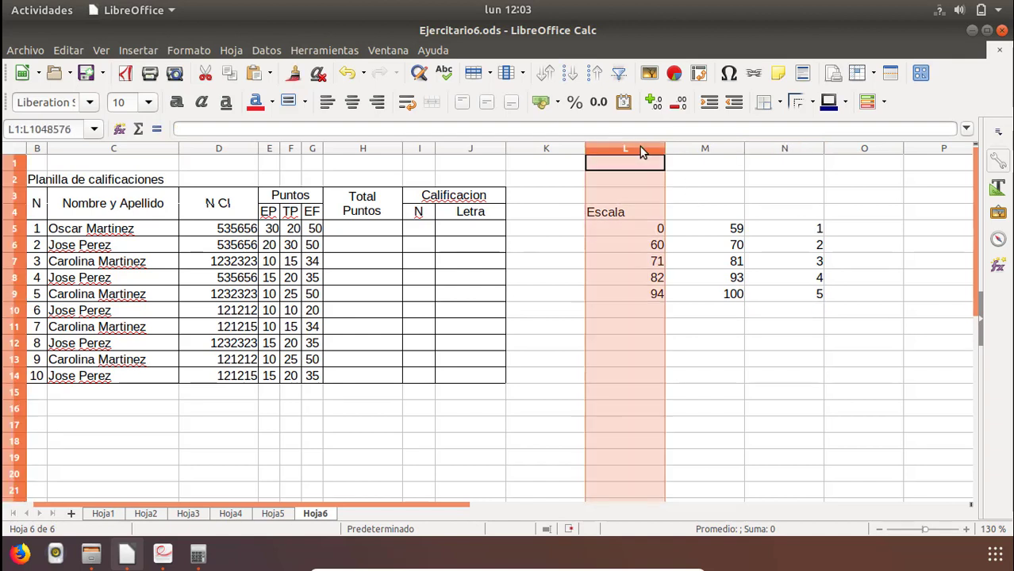
{"action": "left_click", "coordinate": [788, 156], "text": "shift"}
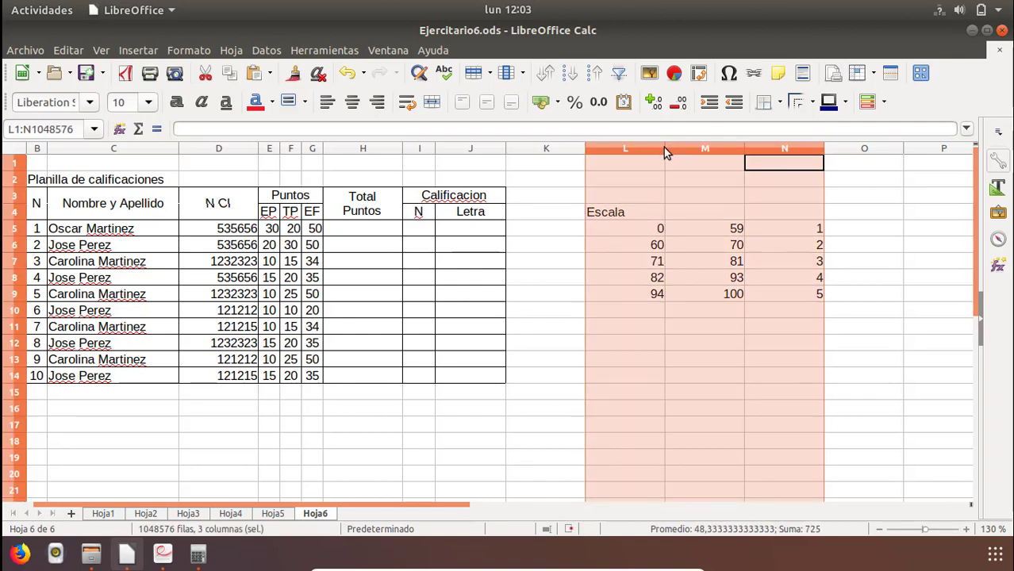
{"action": "left_click_drag", "start_coordinate": [663, 147], "coordinate": [611, 161]}
{"action": "left_click_drag", "start_coordinate": [605, 216], "coordinate": [651, 213]}
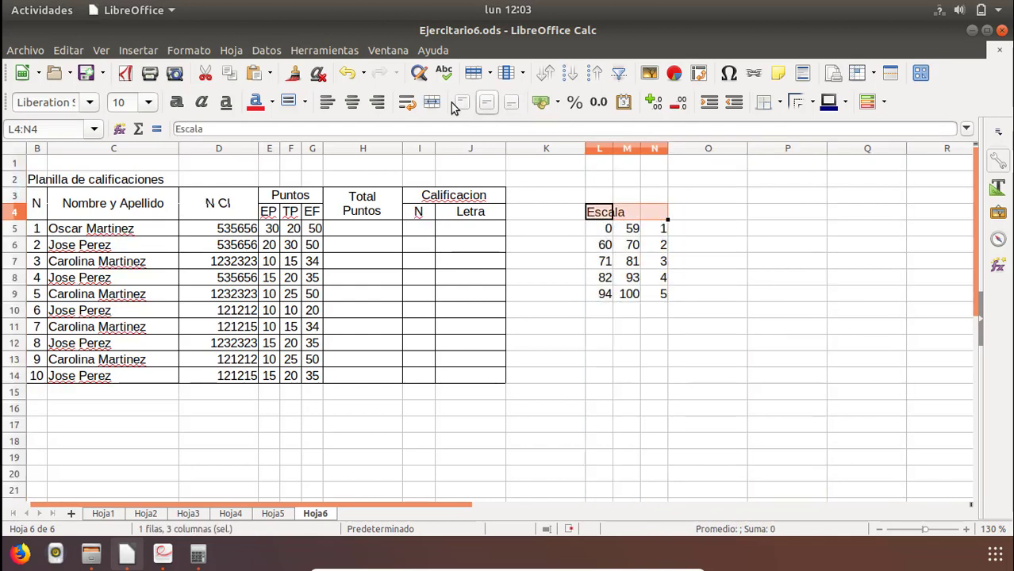
{"action": "left_click", "coordinate": [431, 101]}
Add borders around every cell of the Escala table in L4:N9.
{"action": "left_click_drag", "start_coordinate": [608, 230], "coordinate": [617, 304]}
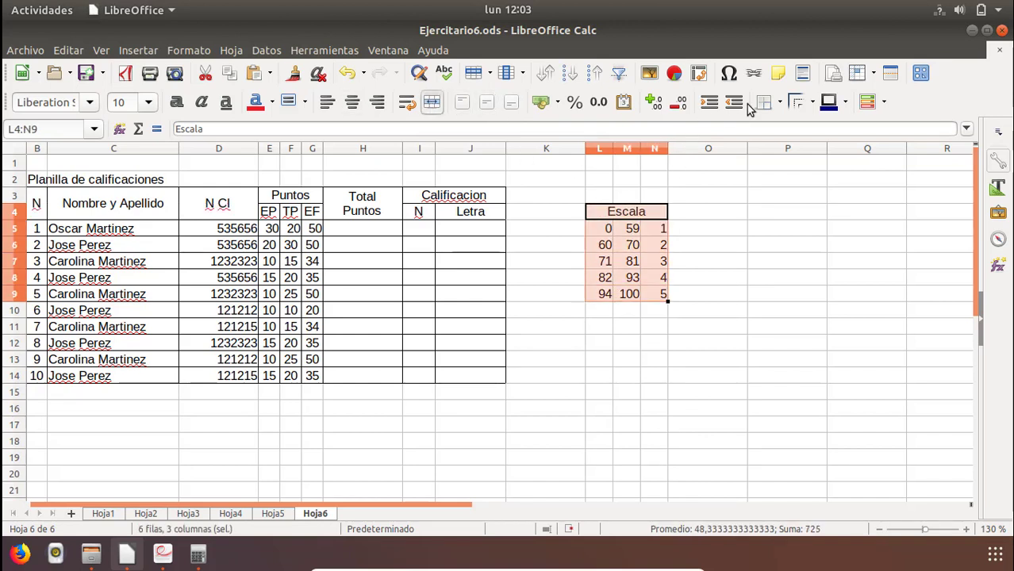
{"action": "left_click", "coordinate": [780, 102]}
{"action": "left_click", "coordinate": [825, 182]}
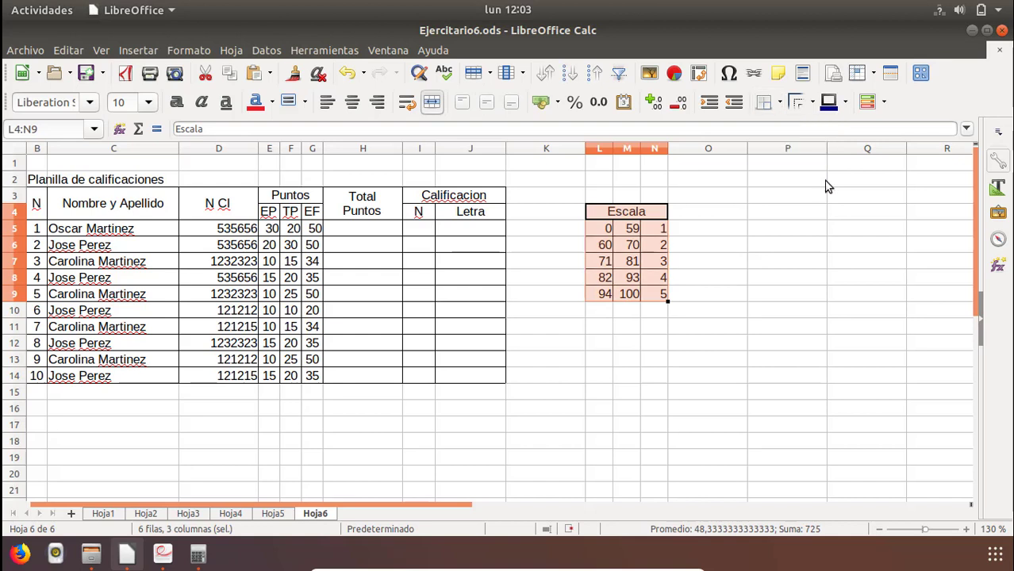
{"action": "left_click", "coordinate": [738, 276]}
{"action": "left_click", "coordinate": [601, 215]}
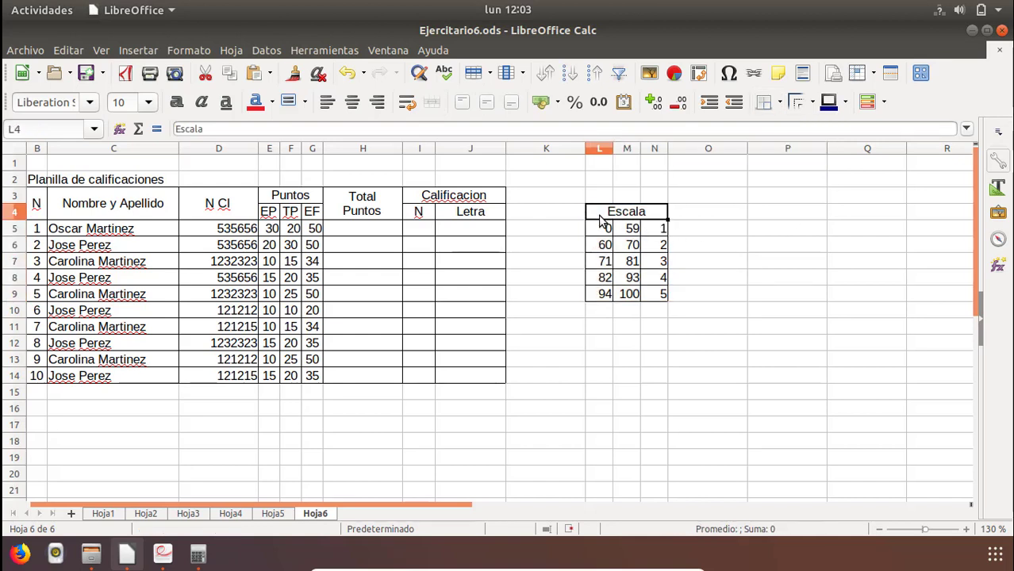
{"action": "left_click", "coordinate": [655, 231]}
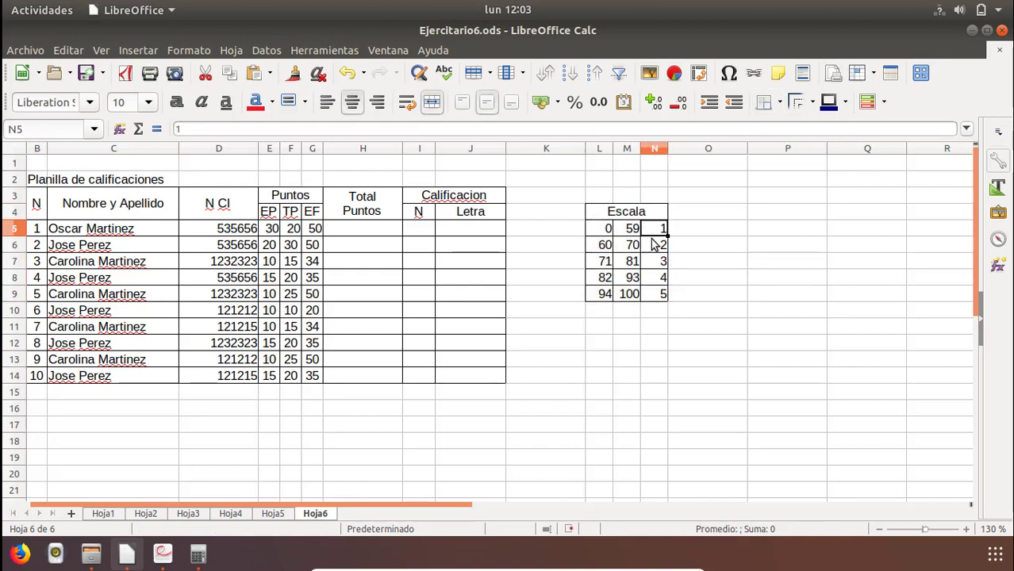
Merge and centre the Planilla de calificaciones title across B2:J2.
{"action": "left_click", "coordinate": [367, 225]}
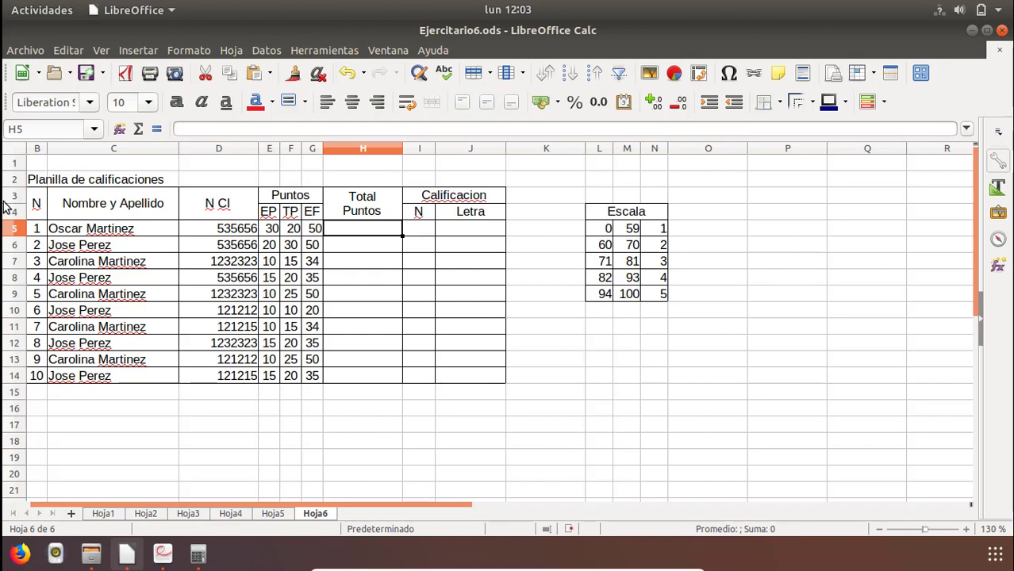
{"action": "left_click_drag", "start_coordinate": [36, 181], "coordinate": [456, 185]}
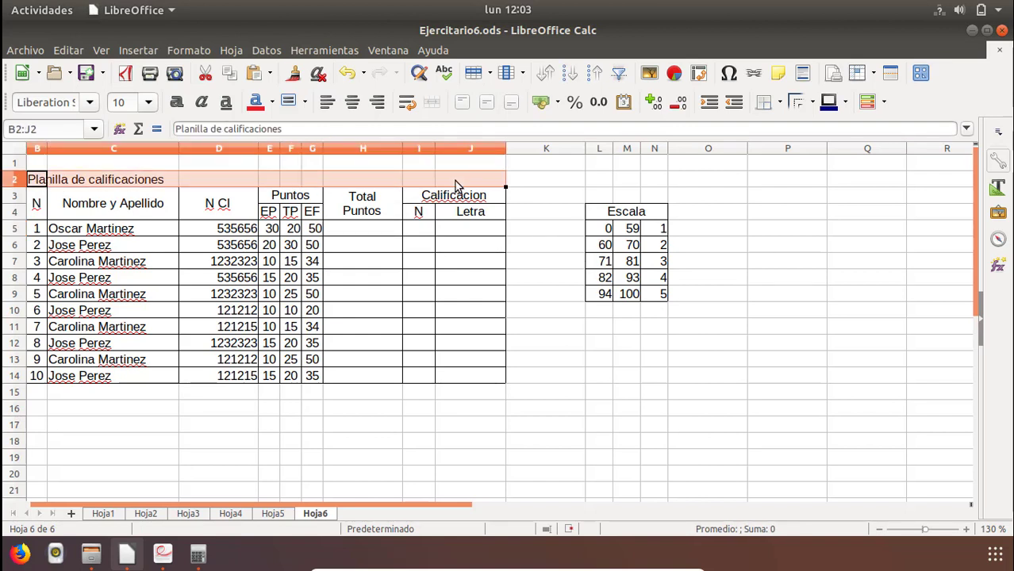
{"action": "left_click", "coordinate": [430, 102]}
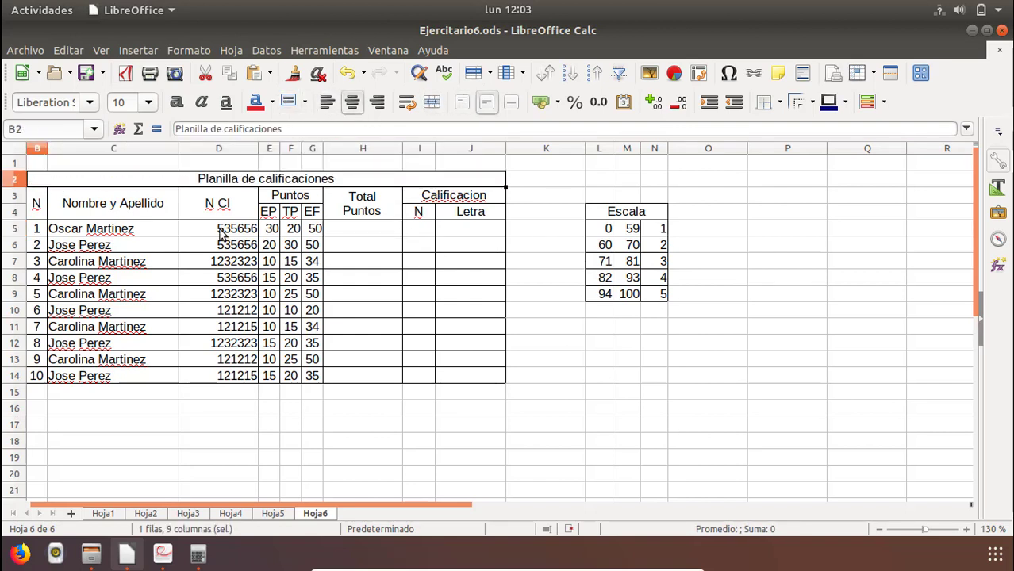
Make title row 2 taller, and give the header cells B3:J4 white text on a dark blue background.
{"action": "left_click_drag", "start_coordinate": [14, 187], "coordinate": [429, 229]}
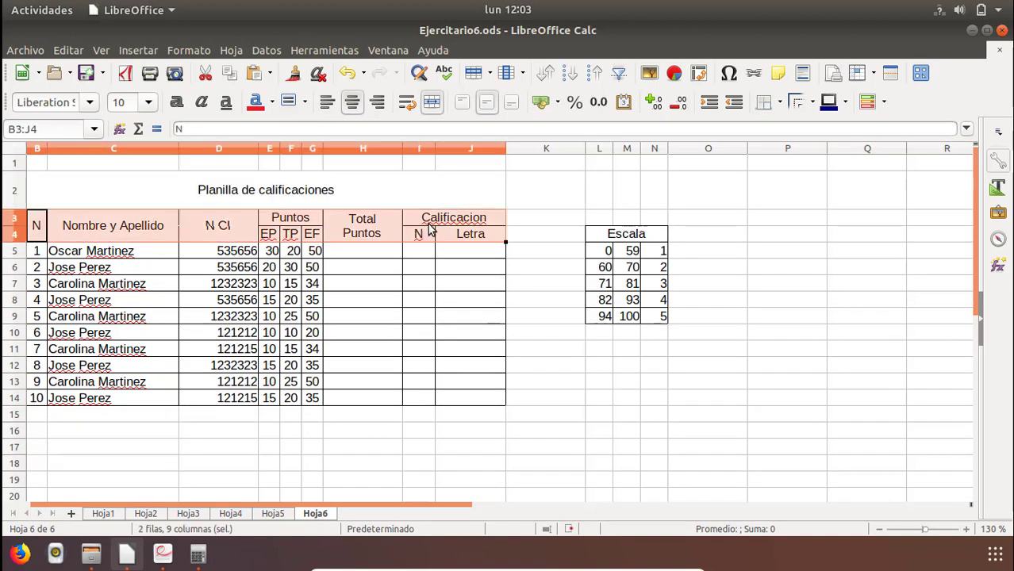
{"action": "left_click", "coordinate": [272, 102]}
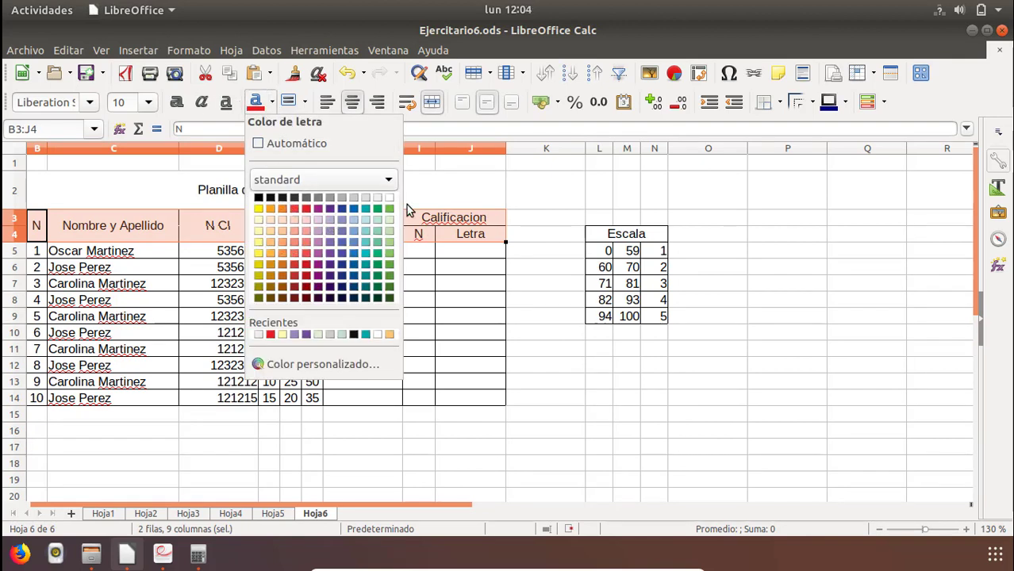
{"action": "left_click", "coordinate": [390, 197]}
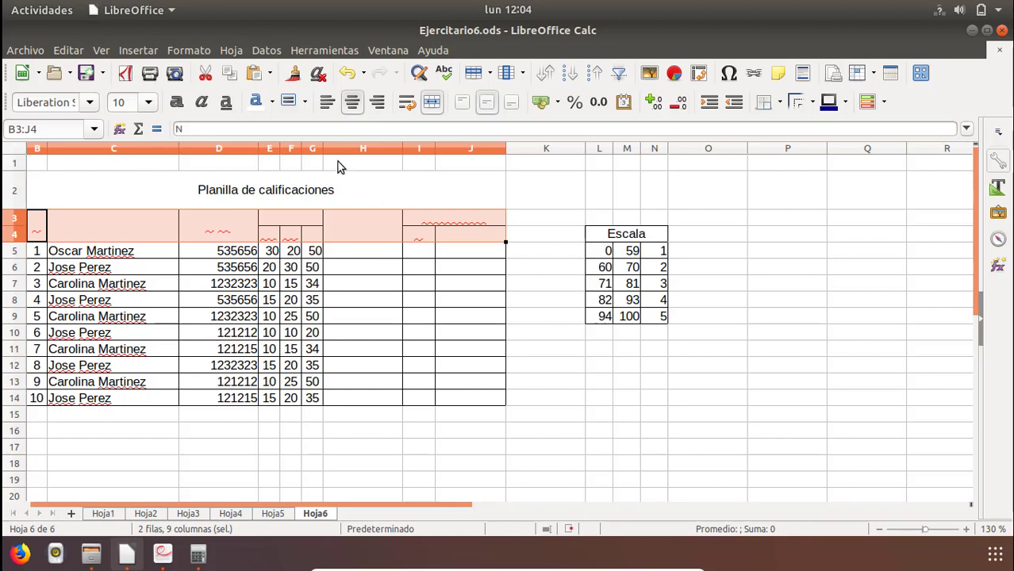
{"action": "left_click", "coordinate": [304, 104]}
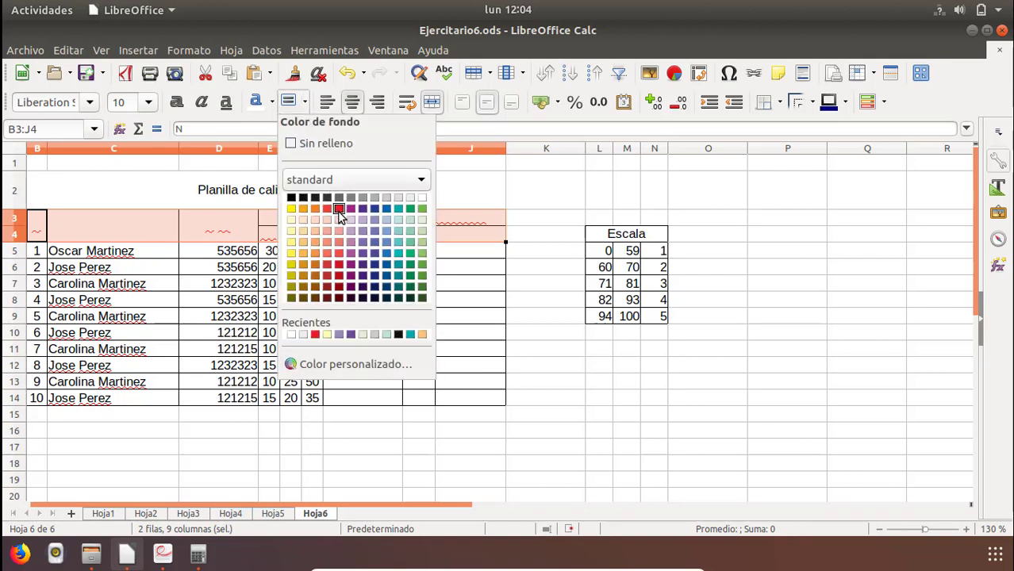
{"action": "left_click", "coordinate": [380, 211]}
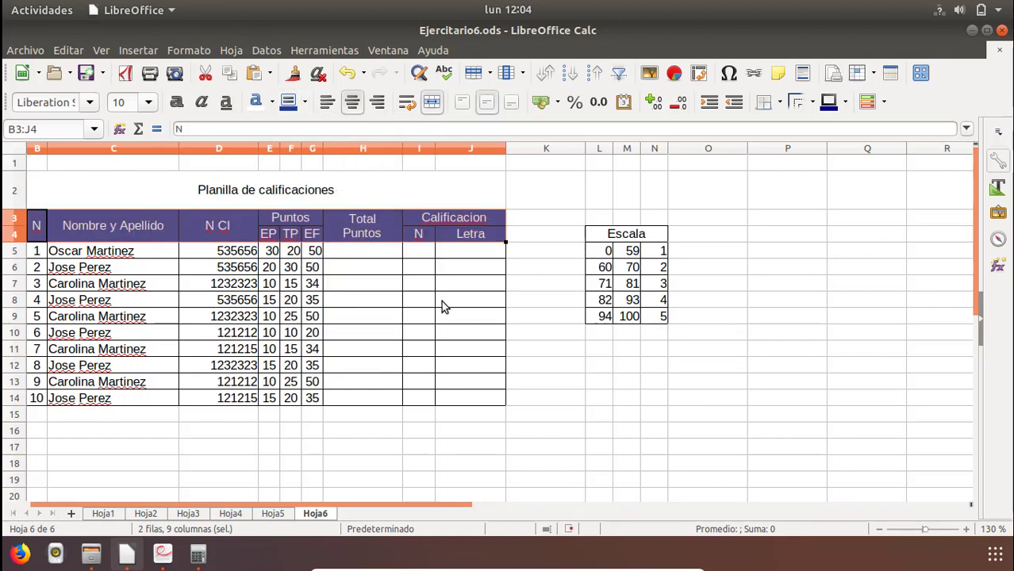
{"action": "left_click", "coordinate": [444, 300]}
{"action": "left_click", "coordinate": [338, 257]}
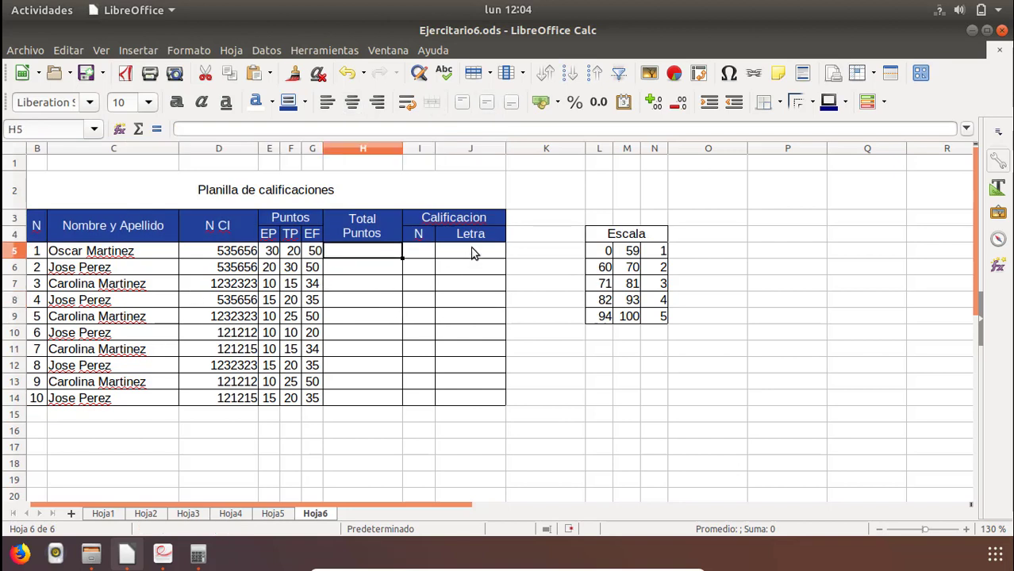
{"action": "left_click_drag", "start_coordinate": [471, 235], "coordinate": [41, 231]}
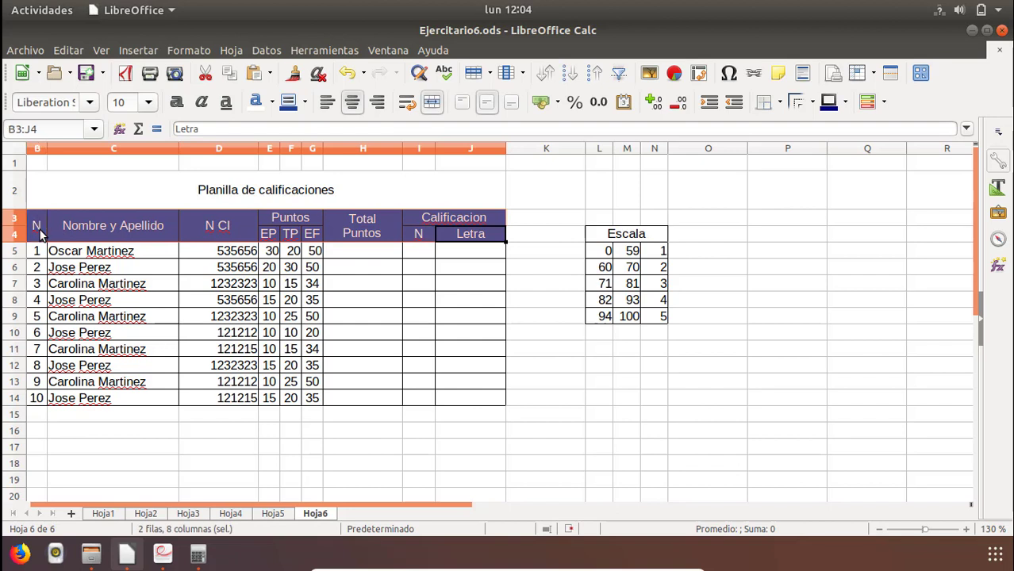
{"action": "left_click", "coordinate": [306, 103]}
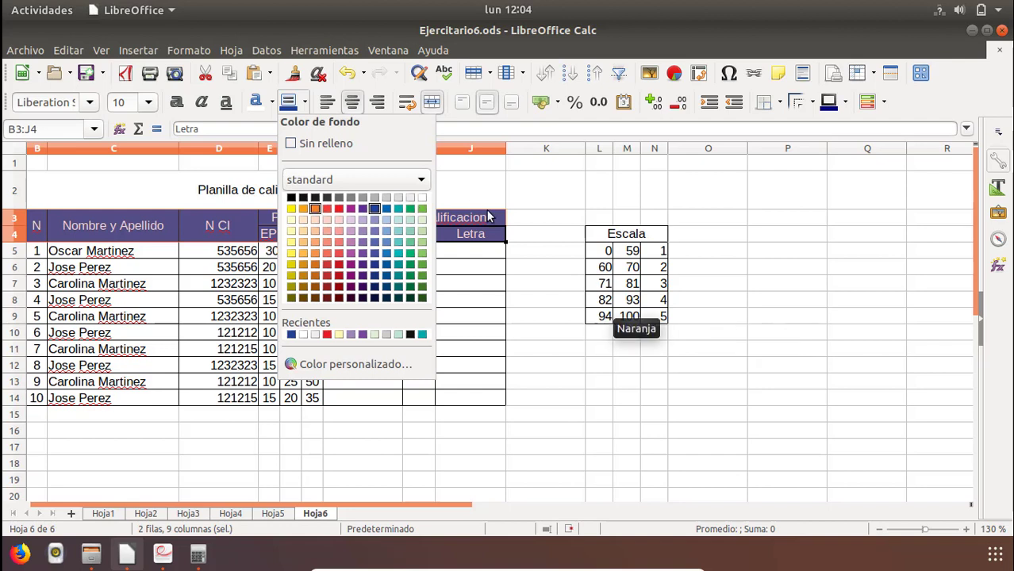
{"action": "left_click", "coordinate": [545, 237]}
{"action": "left_click", "coordinate": [444, 252]}
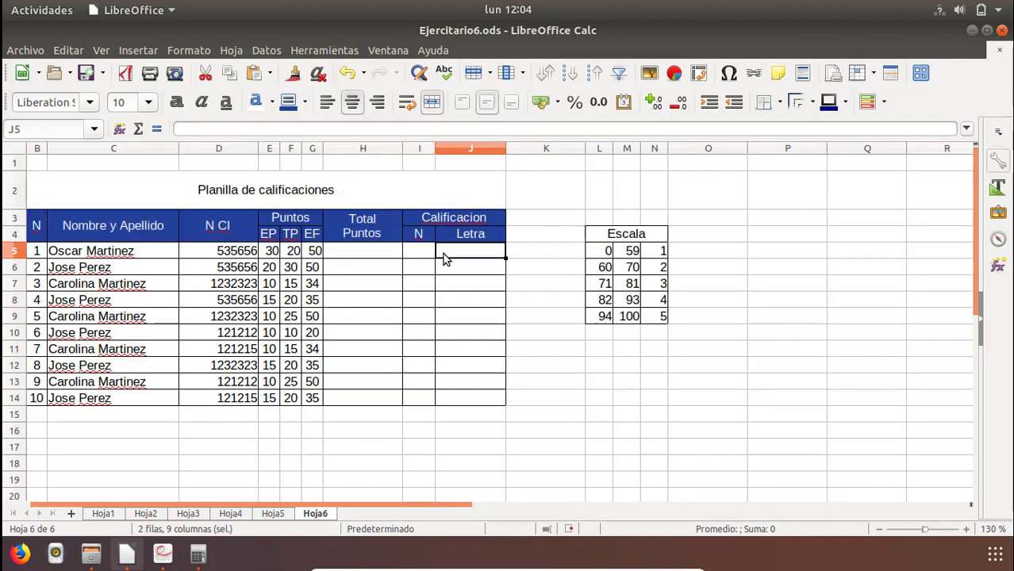
Enter the formula =SUMA(E5:G5) in H5 to total the first student's points.
{"action": "left_click", "coordinate": [358, 254]}
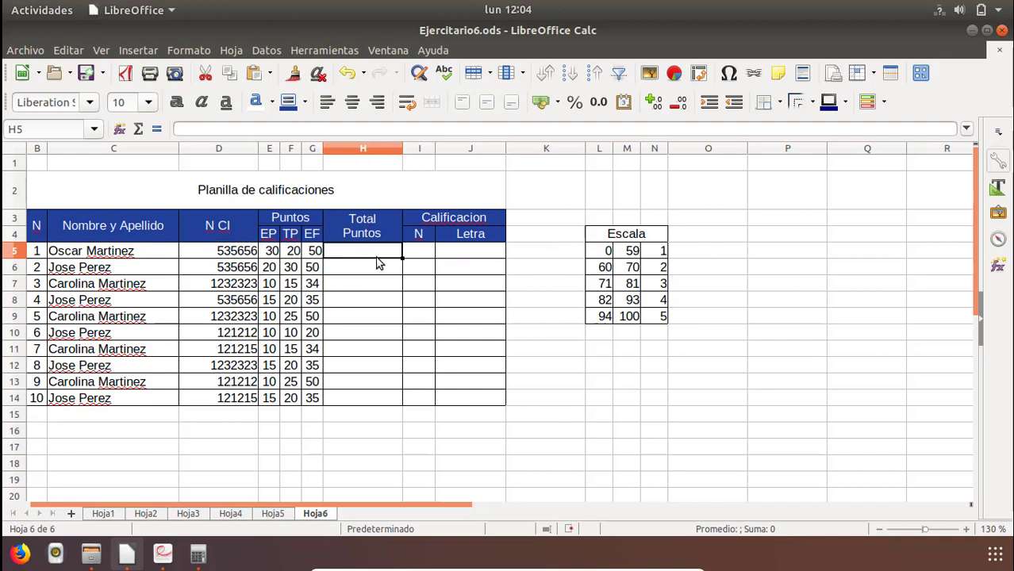
{"action": "type", "text": "=suma("}
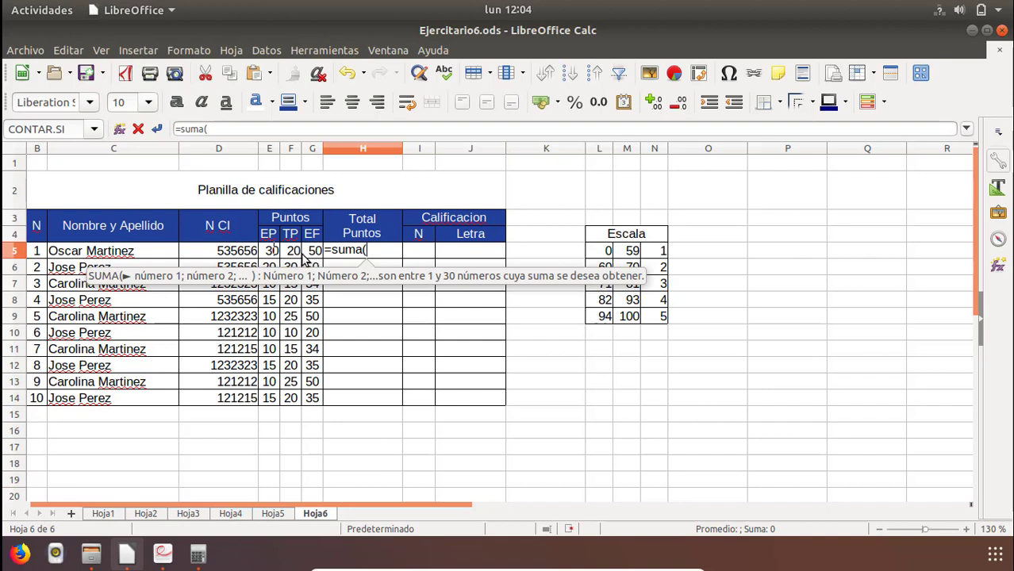
{"action": "left_click", "coordinate": [270, 252]}
{"action": "left_click_drag", "start_coordinate": [332, 258], "coordinate": [316, 262]}
{"action": "type", "text": ")"}
{"action": "key", "text": "Return"}
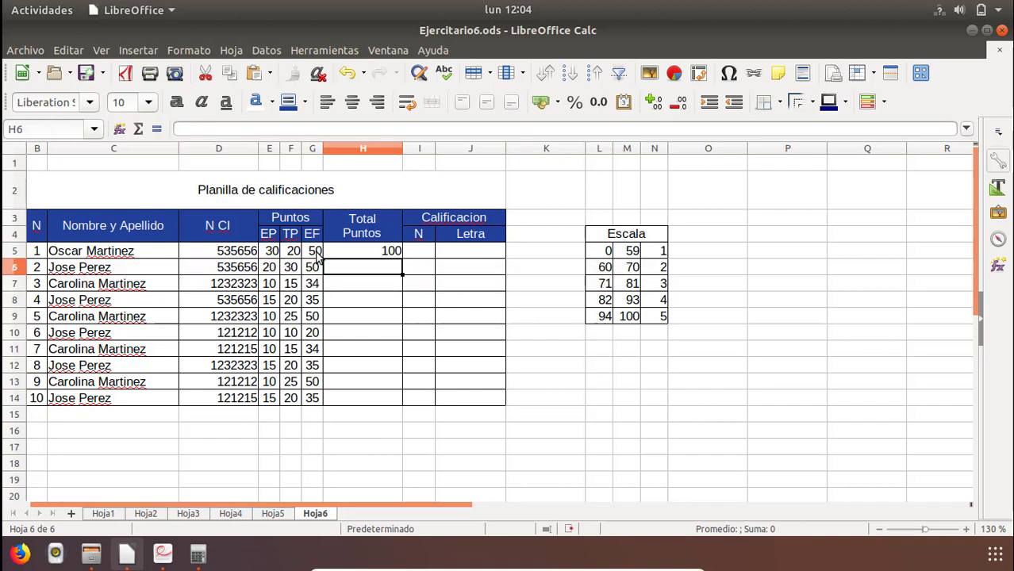
Fill the total points formula from H5 down to H14.
{"action": "left_click", "coordinate": [393, 252]}
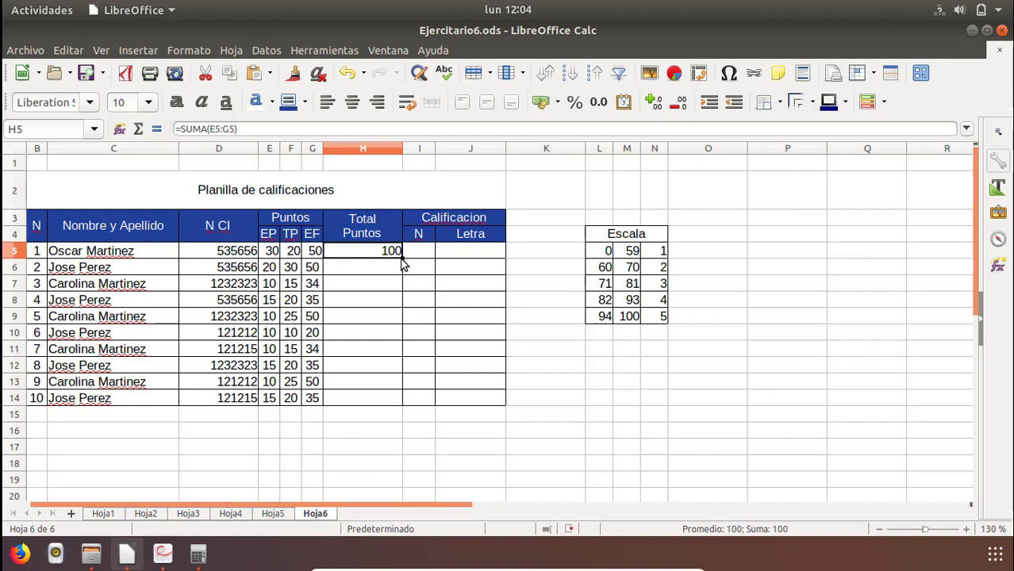
{"action": "left_click_drag", "start_coordinate": [403, 265], "coordinate": [401, 404]}
{"action": "left_click", "coordinate": [394, 348]}
{"action": "left_click", "coordinate": [419, 250]}
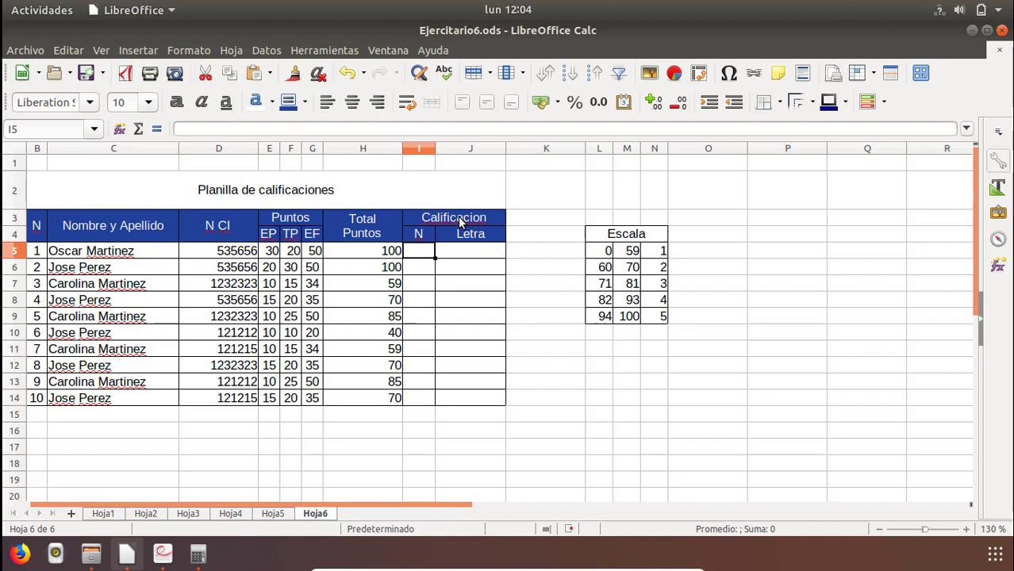
{"action": "left_click", "coordinate": [389, 253]}
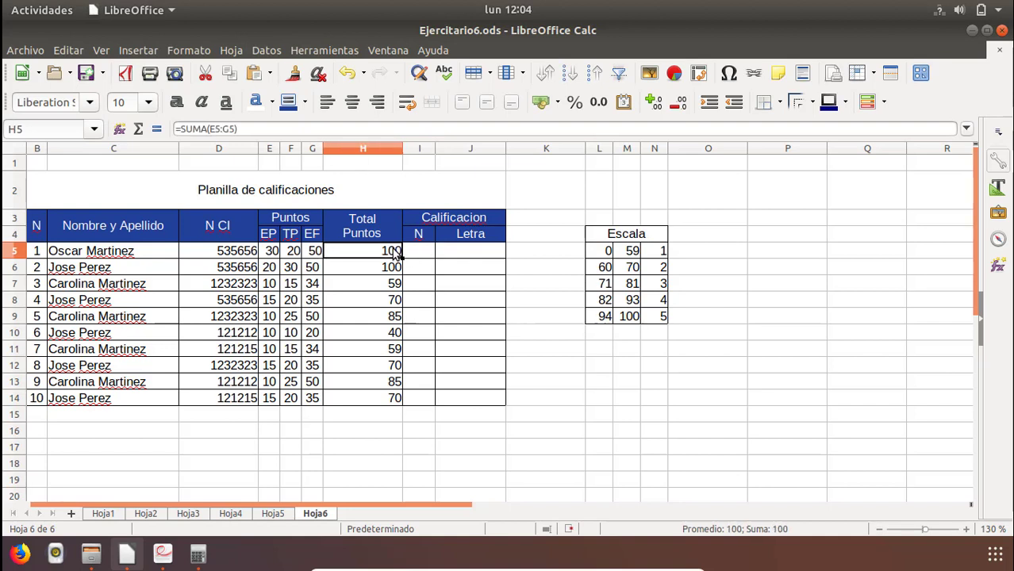
{"action": "left_click", "coordinate": [663, 318]}
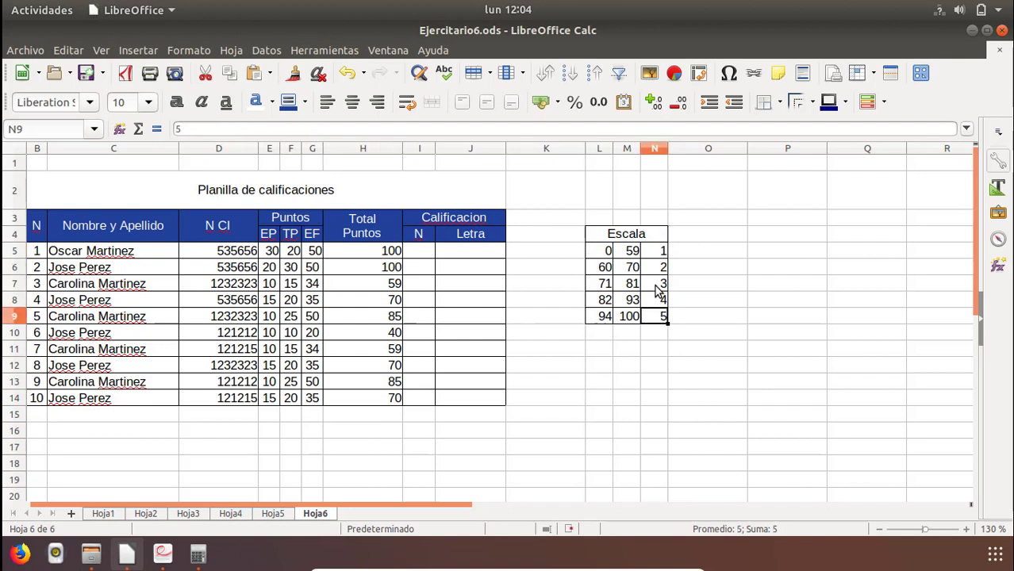
{"action": "left_click", "coordinate": [392, 287]}
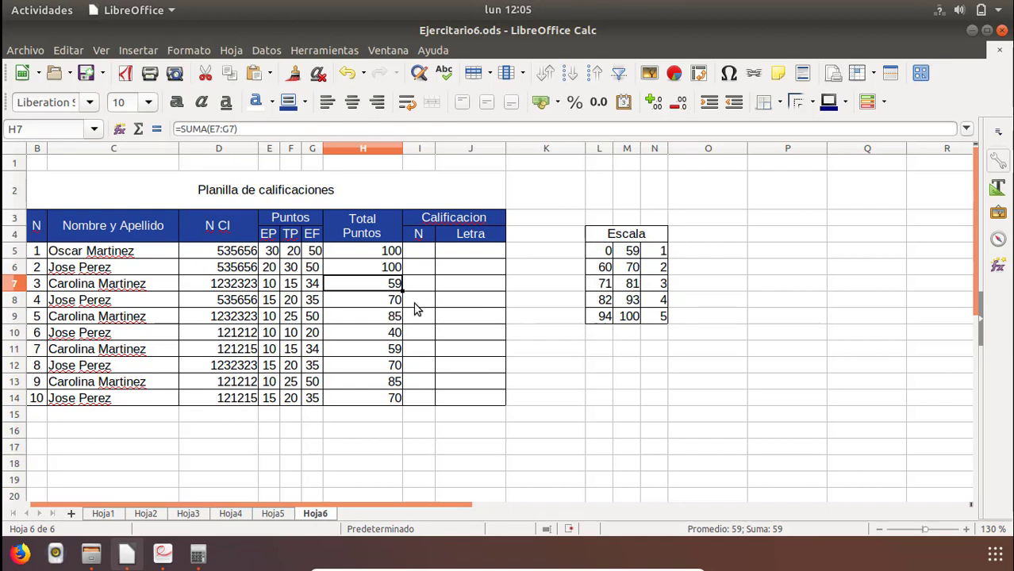
{"action": "left_click", "coordinate": [416, 252]}
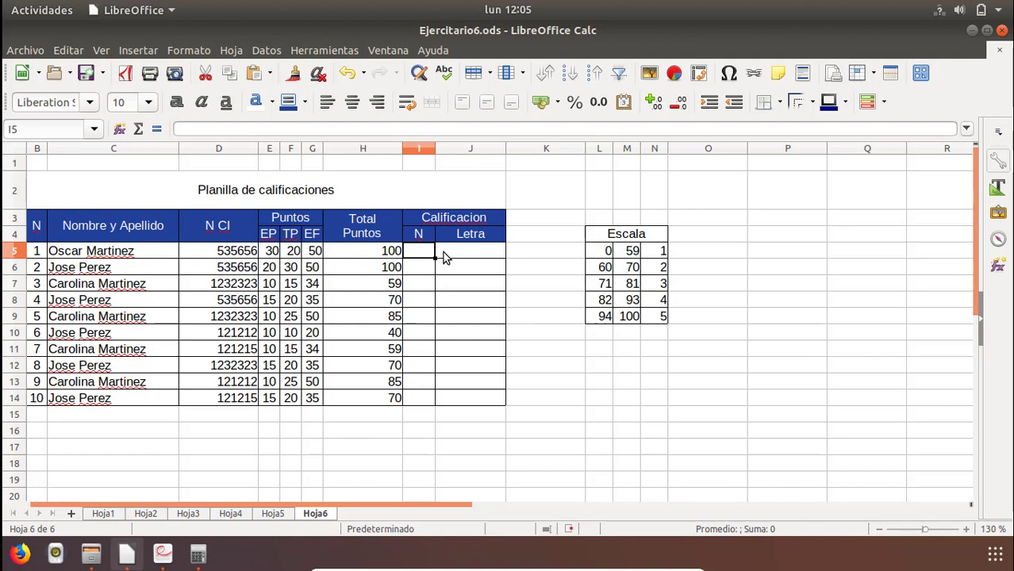
{"action": "left_click", "coordinate": [658, 270]}
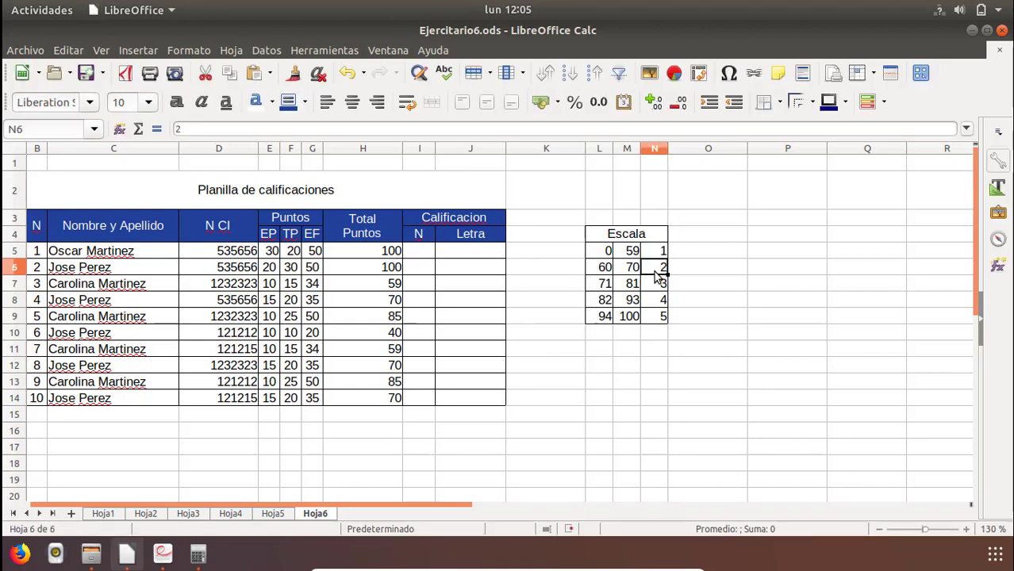
Start the first student's numeric grade formula in I5 with =si(H5<=59;1; to give grade 1 up to 59 points.
{"action": "left_click", "coordinate": [423, 249]}
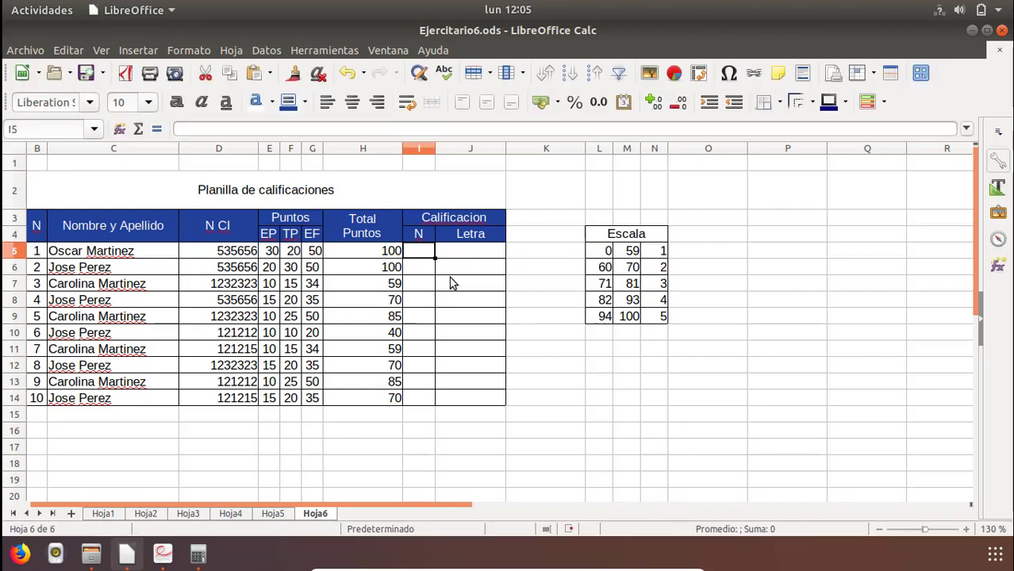
{"action": "type", "text": "=s"}
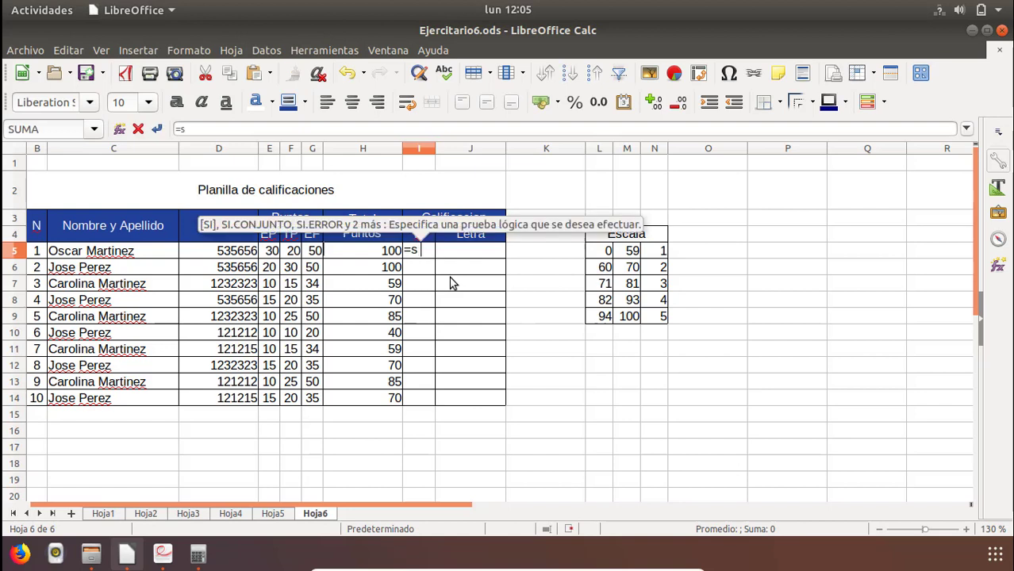
{"action": "type", "text": "i("}
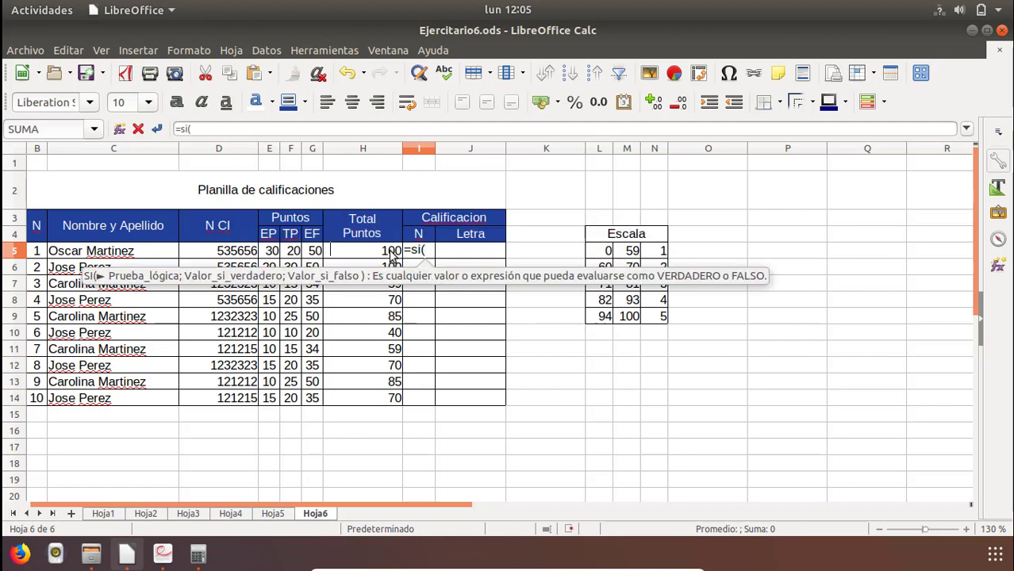
{"action": "left_click", "coordinate": [379, 253]}
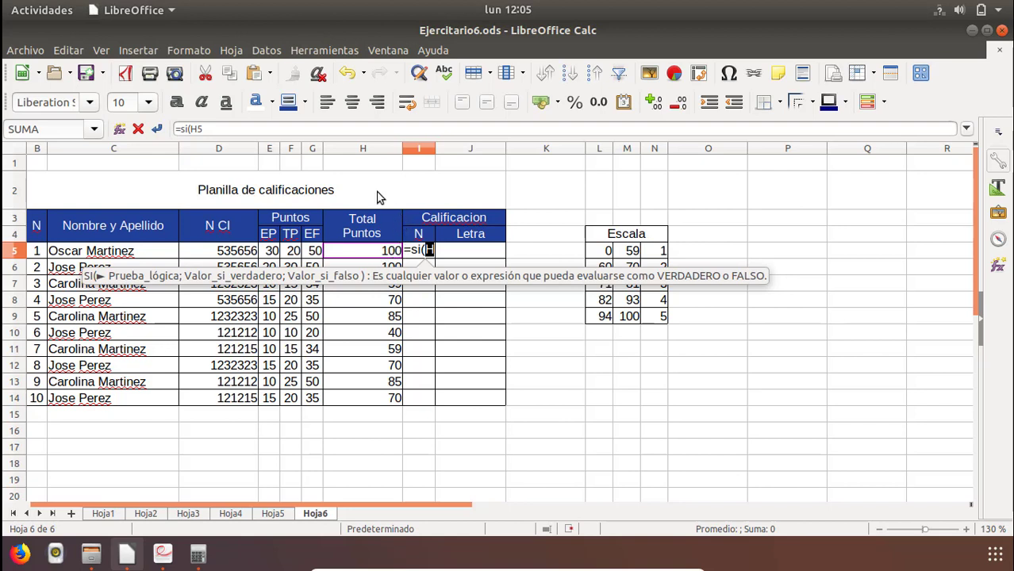
{"action": "left_click", "coordinate": [263, 131]}
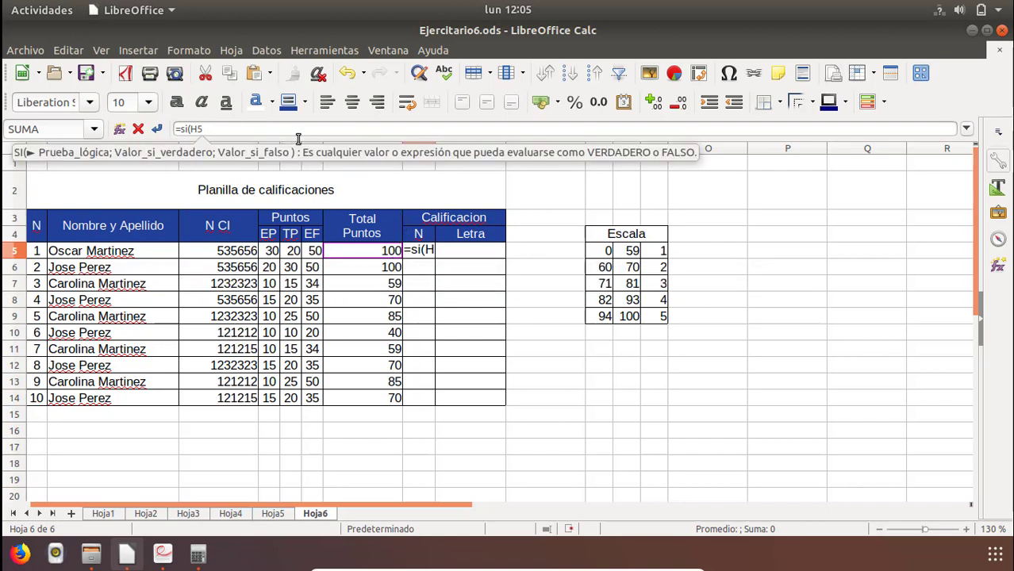
{"action": "type", "text": "<"}
{"action": "type", "text": "=5"}
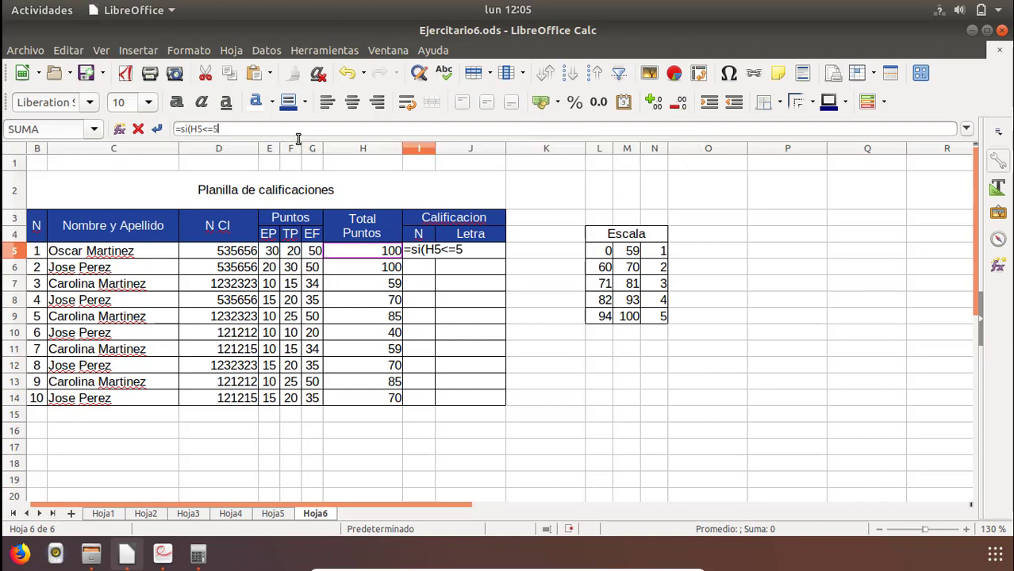
{"action": "type", "text": "9;"}
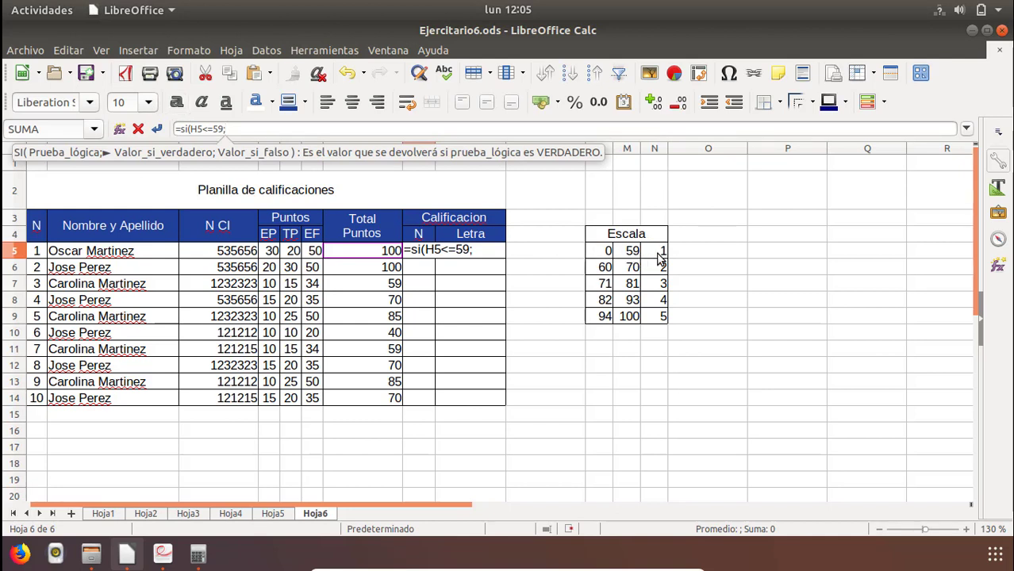
{"action": "type", "text": "1"}
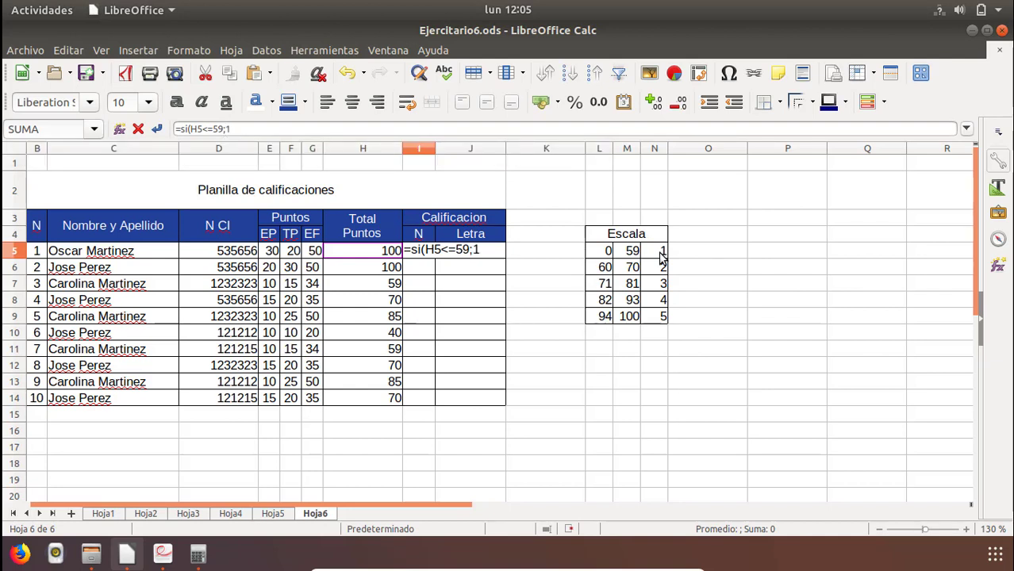
{"action": "type", "text": ";"}
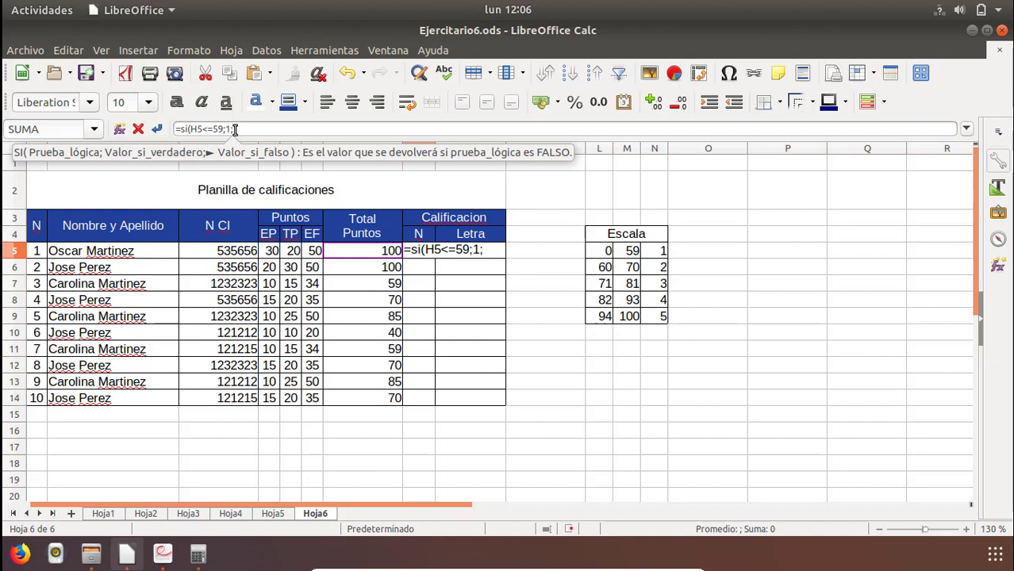
Nest a second condition, si(H5<=70;, as the false value of the grade formula in I5.
{"action": "type", "text": "si"}
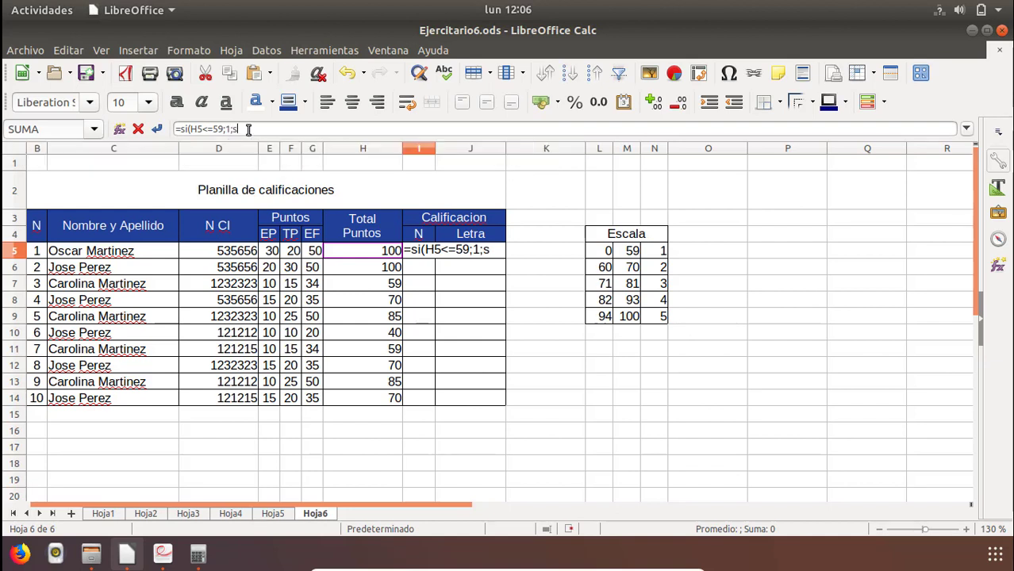
{"action": "type", "text": "("}
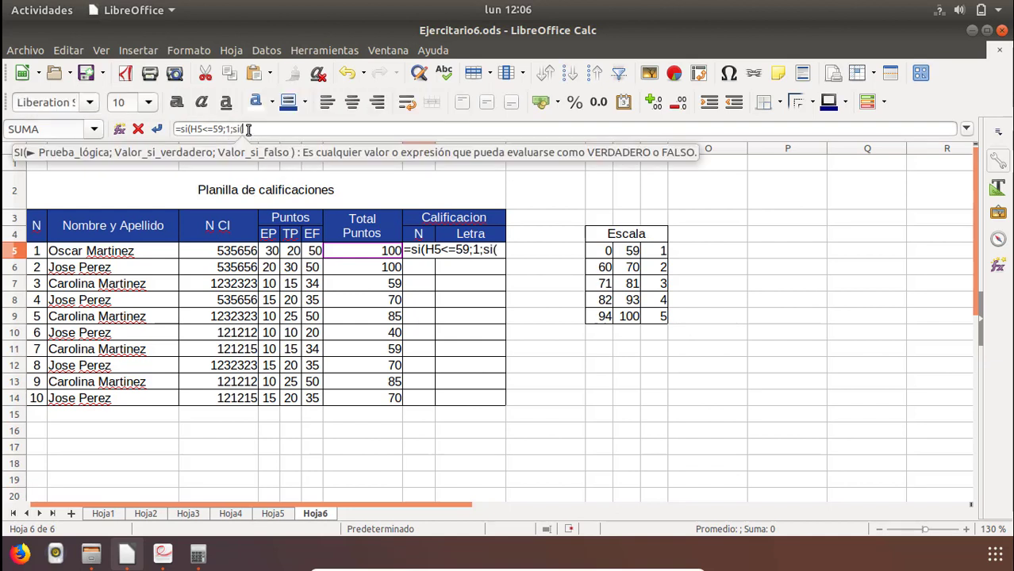
{"action": "left_click", "coordinate": [357, 251]}
{"action": "type", "text": "<="}
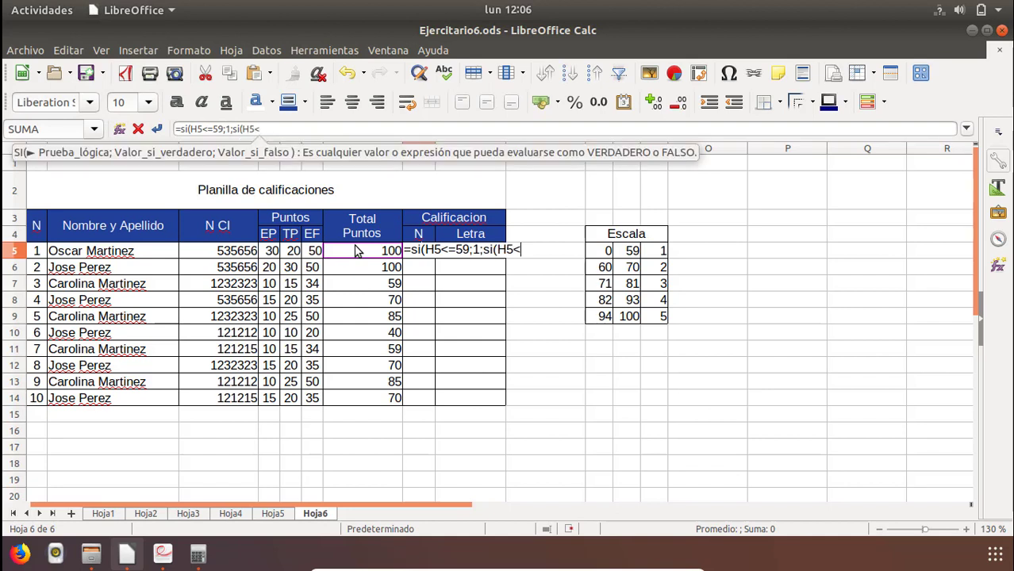
{"action": "type", "text": "70"}
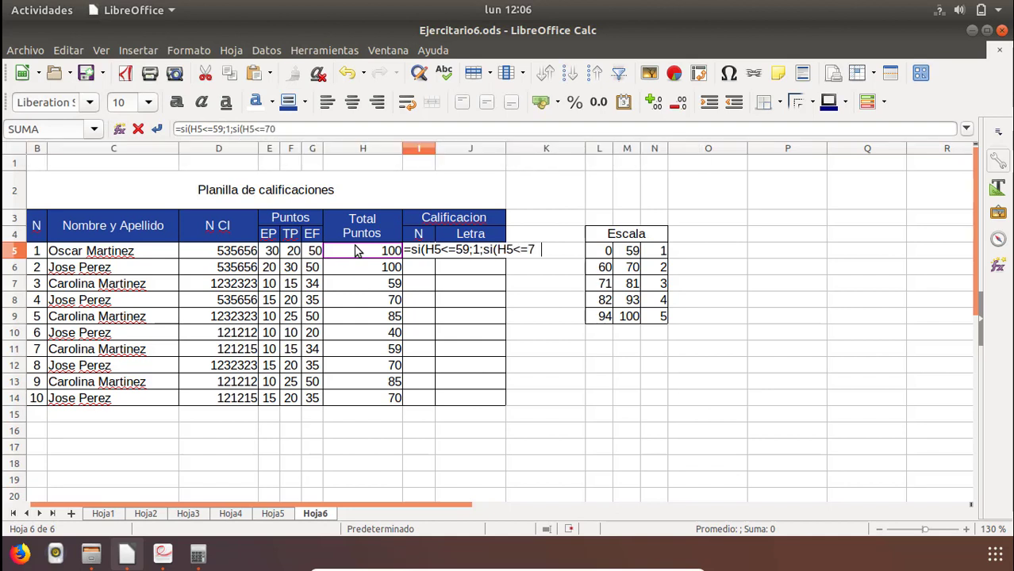
{"action": "type", "text": ";"}
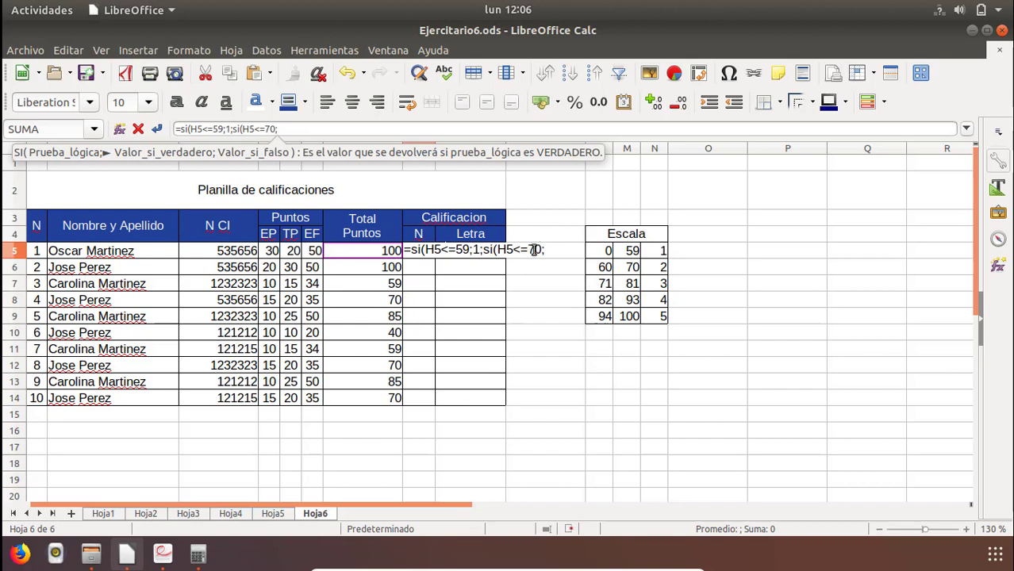
{"action": "left_click_drag", "start_coordinate": [530, 251], "coordinate": [541, 249]}
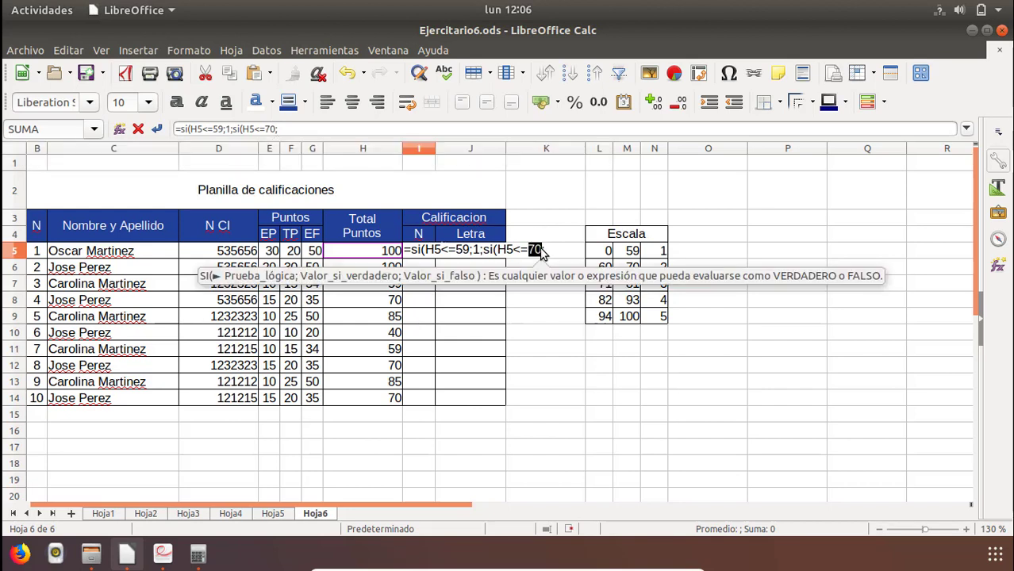
{"action": "key", "text": "BackSpace"}
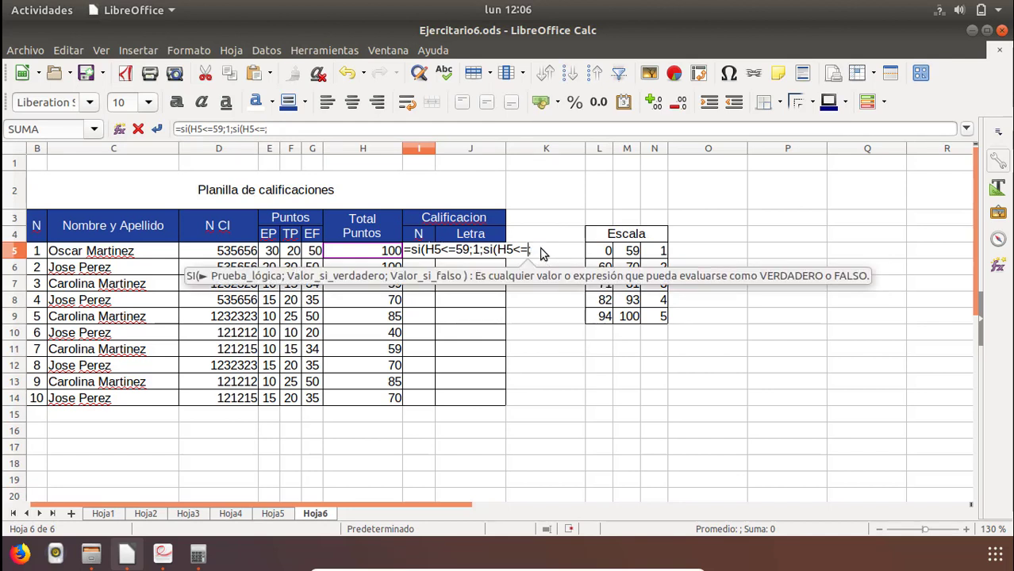
{"action": "left_click", "coordinate": [633, 271]}
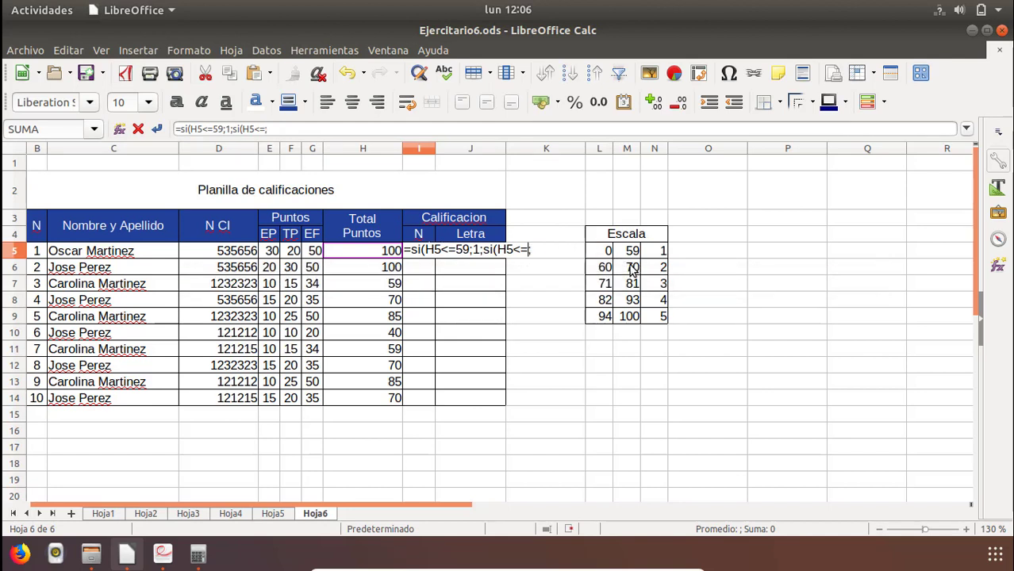
{"action": "left_click", "coordinate": [524, 253]}
{"action": "type", "text": "70"}
{"action": "left_click", "coordinate": [551, 252]}
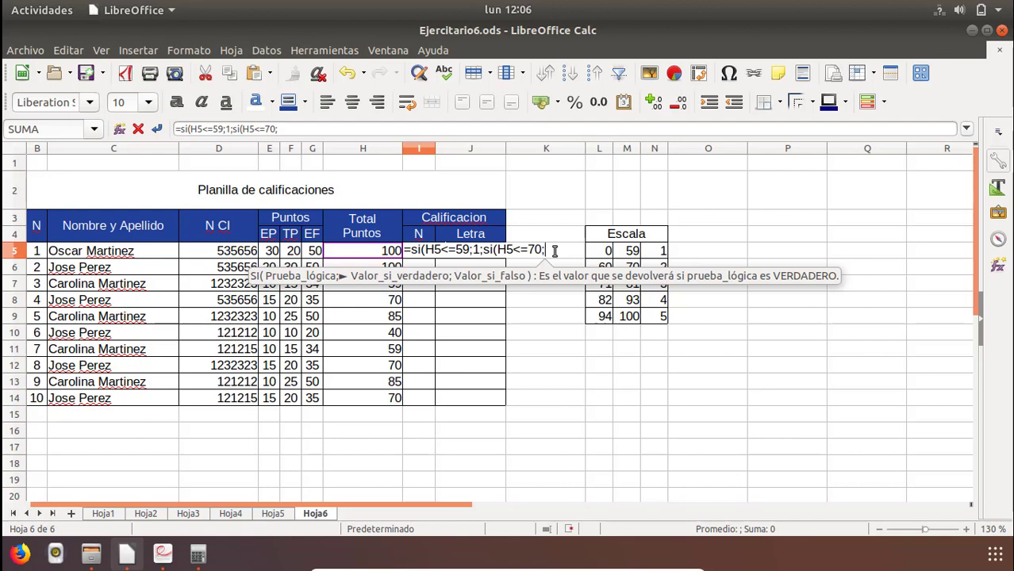
Return 2 for the 70-point condition in I5 and nest si(H5<=81;3; as its false value.
{"action": "type", "text": "2"}
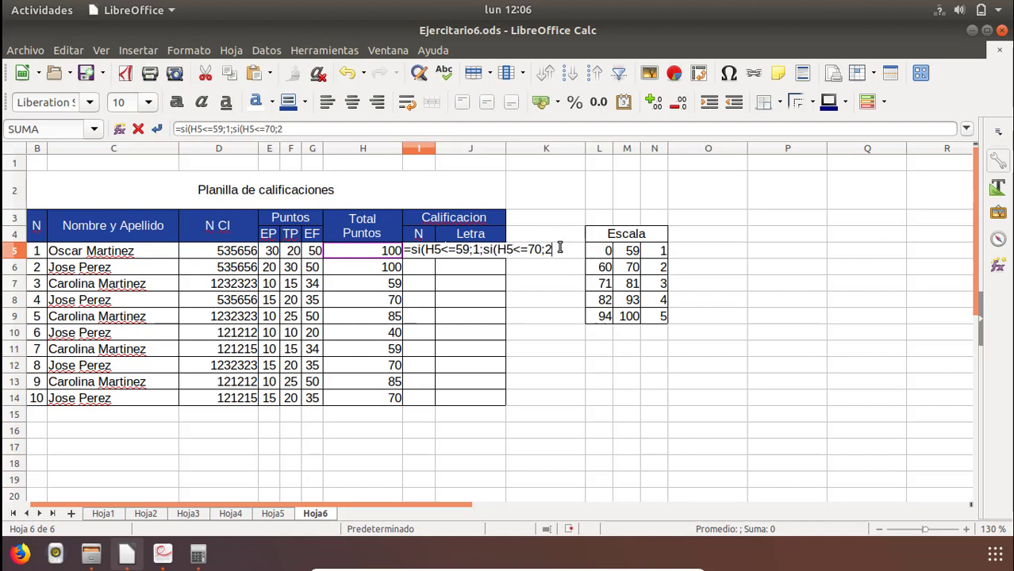
{"action": "type", "text": ";"}
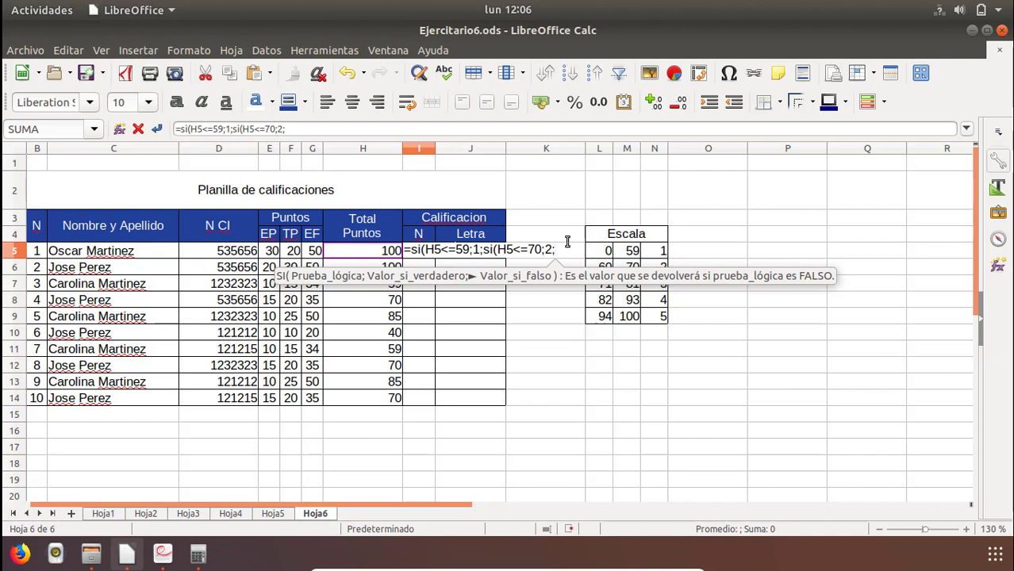
{"action": "type", "text": "si"}
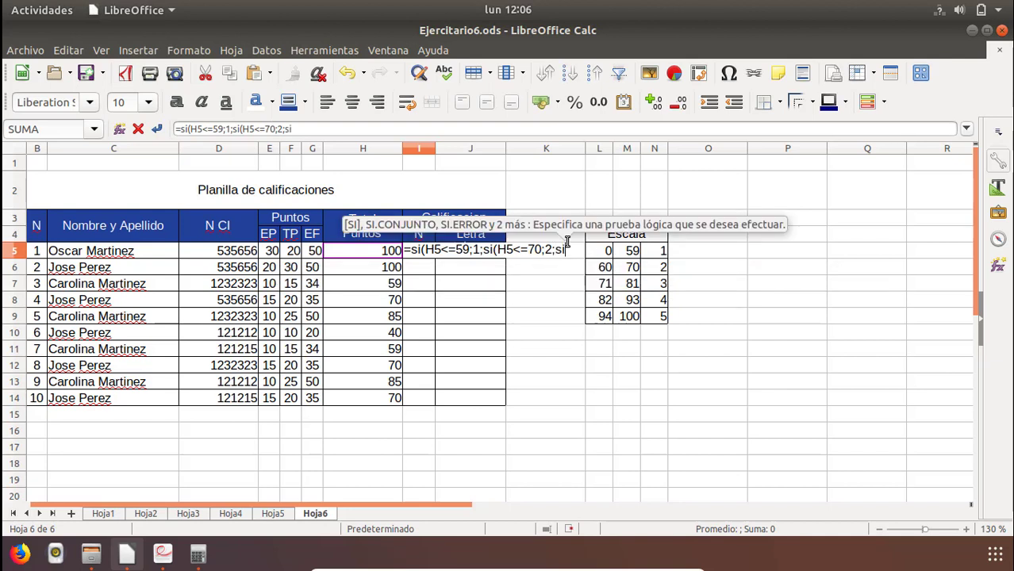
{"action": "type", "text": "("}
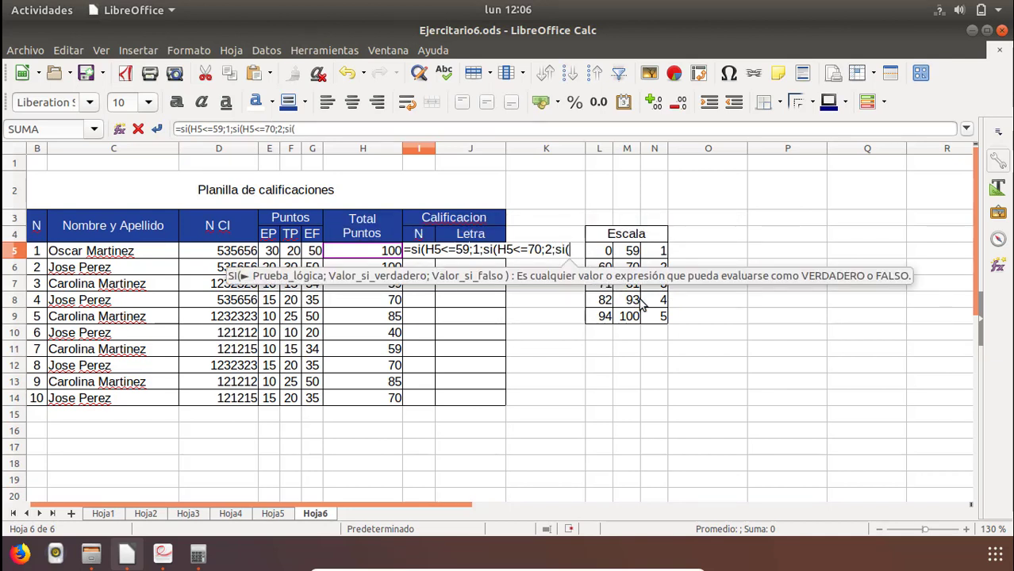
{"action": "left_click", "coordinate": [381, 252]}
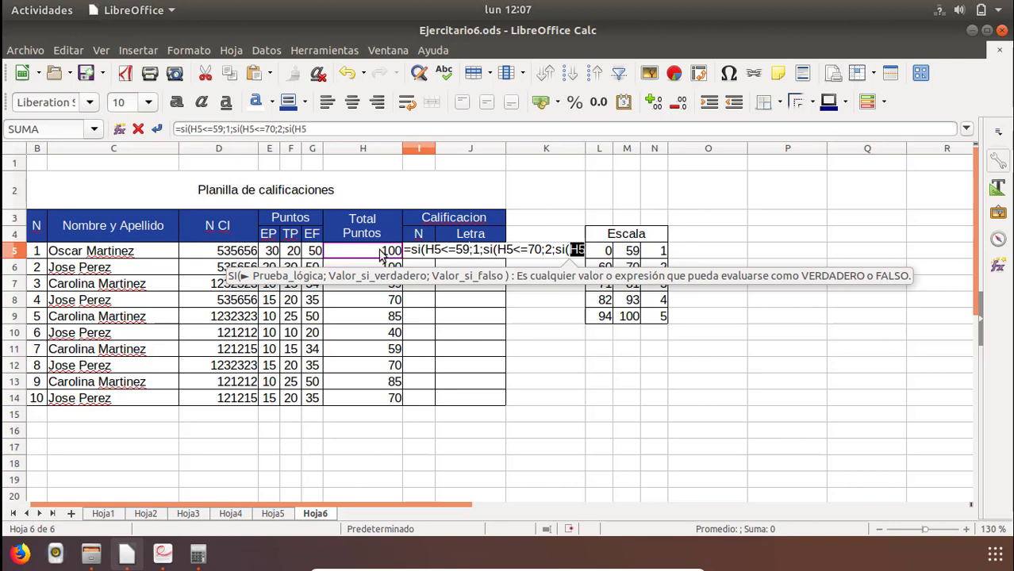
{"action": "type", "text": "<="}
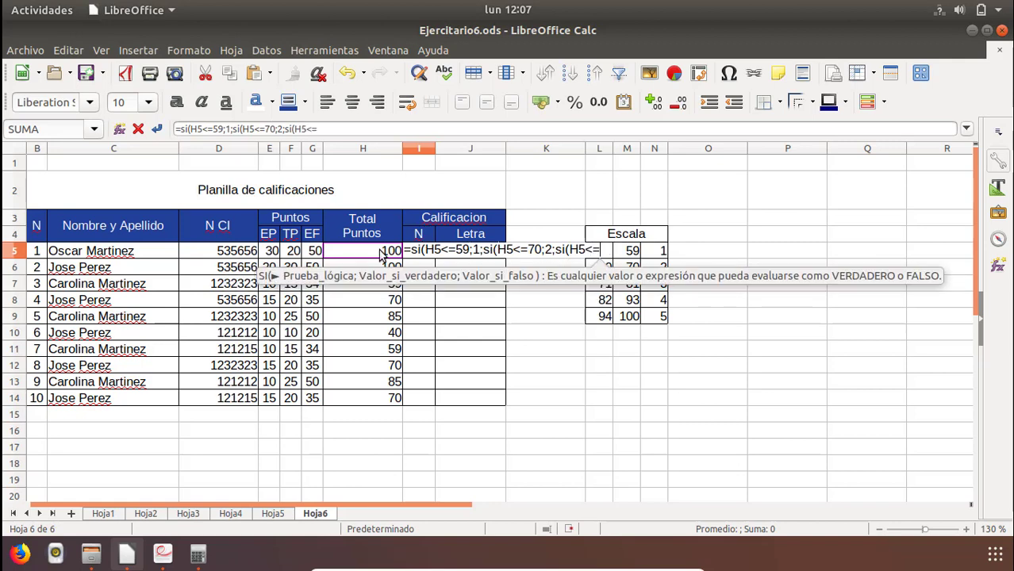
{"action": "type", "text": "81"}
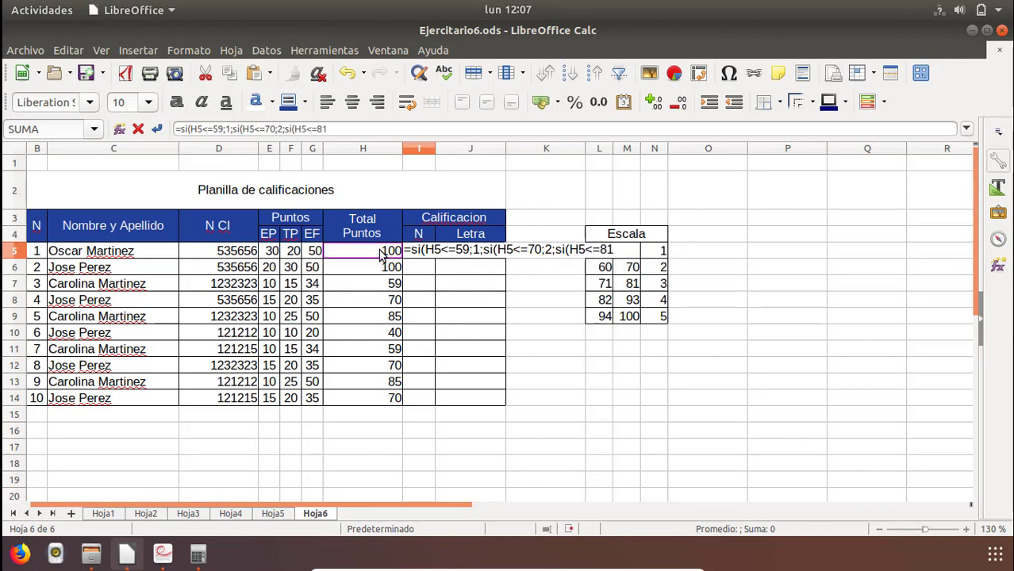
{"action": "type", "text": ";3;"}
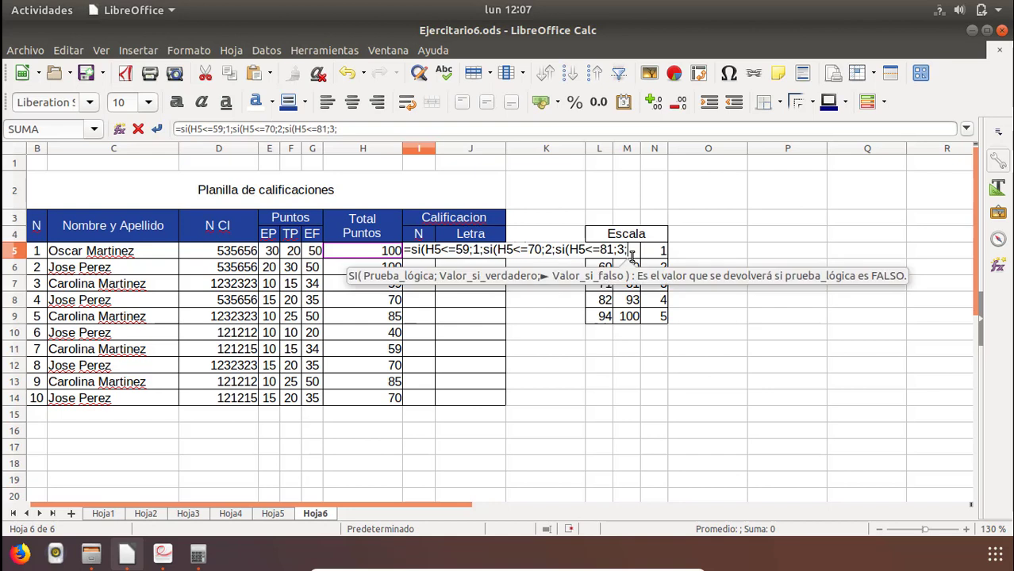
{"action": "type", "text": "si("}
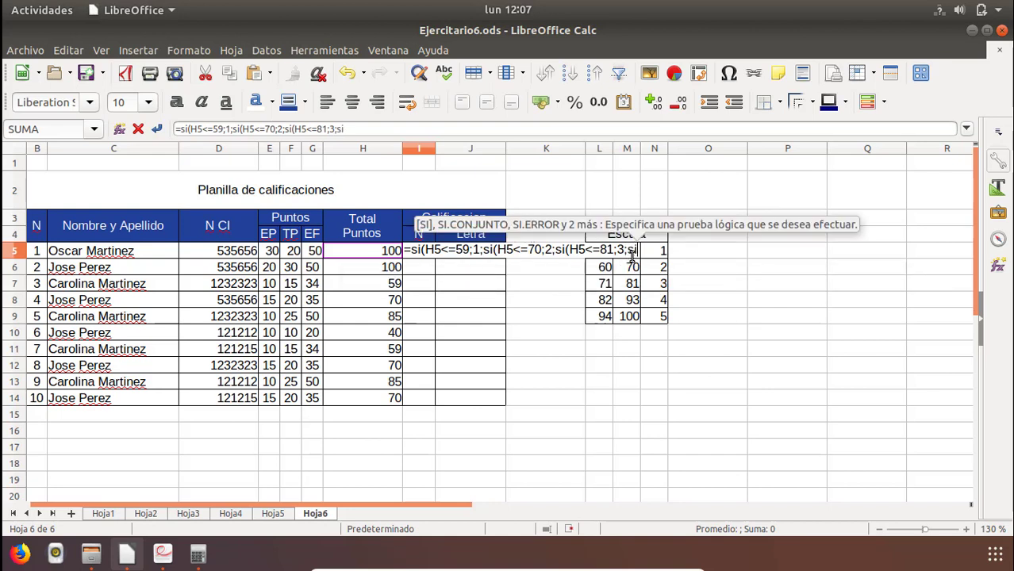
Nest si(H5<=93;4; in the I5 formula to give grade 4 up to 93 points.
{"action": "left_click", "coordinate": [389, 252]}
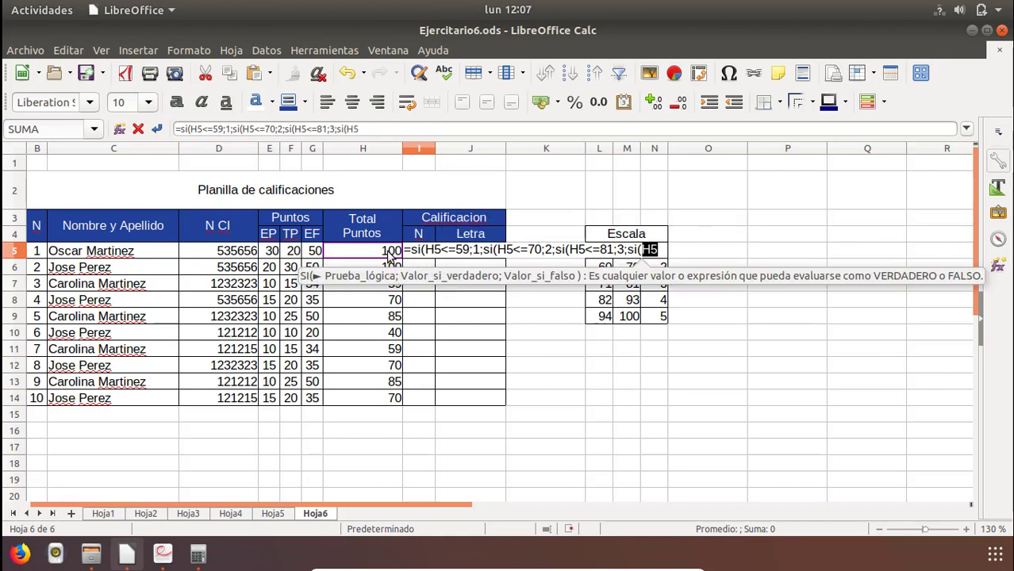
{"action": "type", "text": "<="}
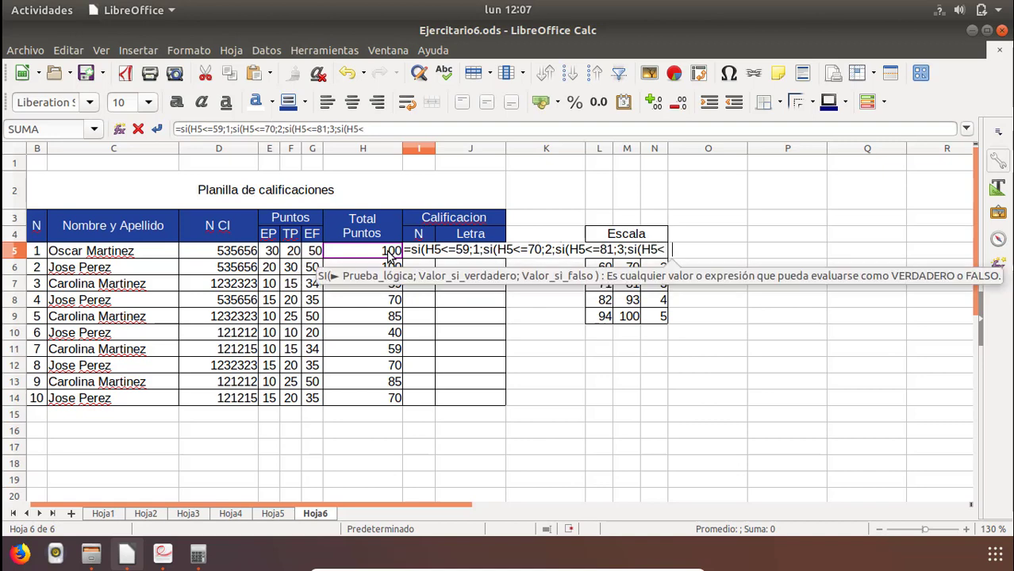
{"action": "type", "text": "9"}
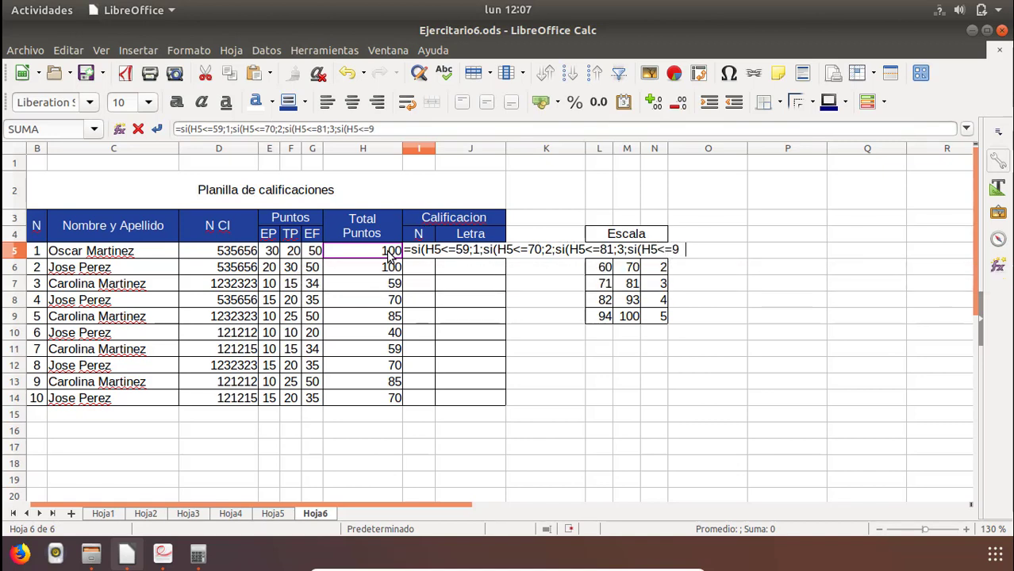
{"action": "type", "text": "3;4"}
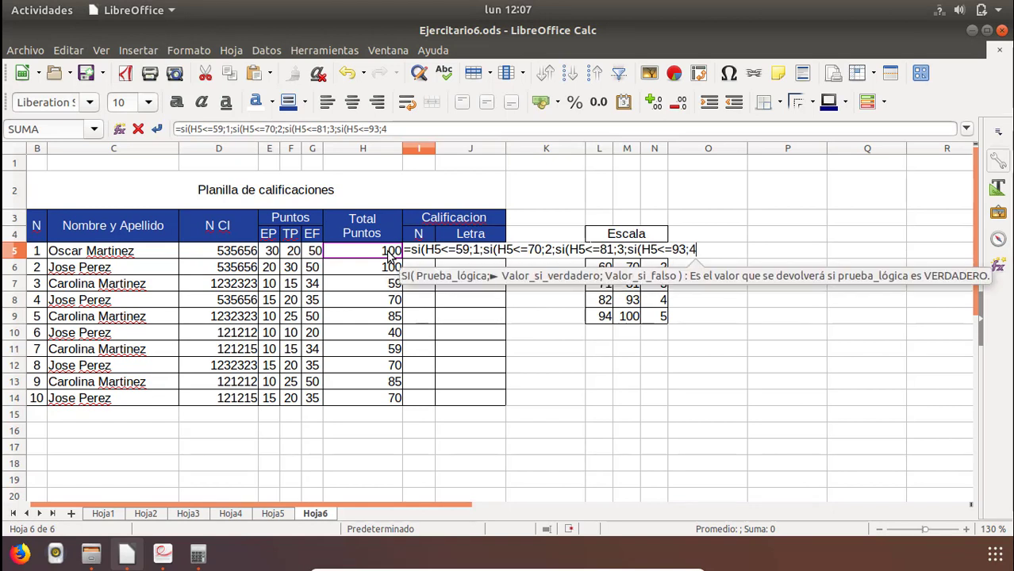
{"action": "type", "text": ";"}
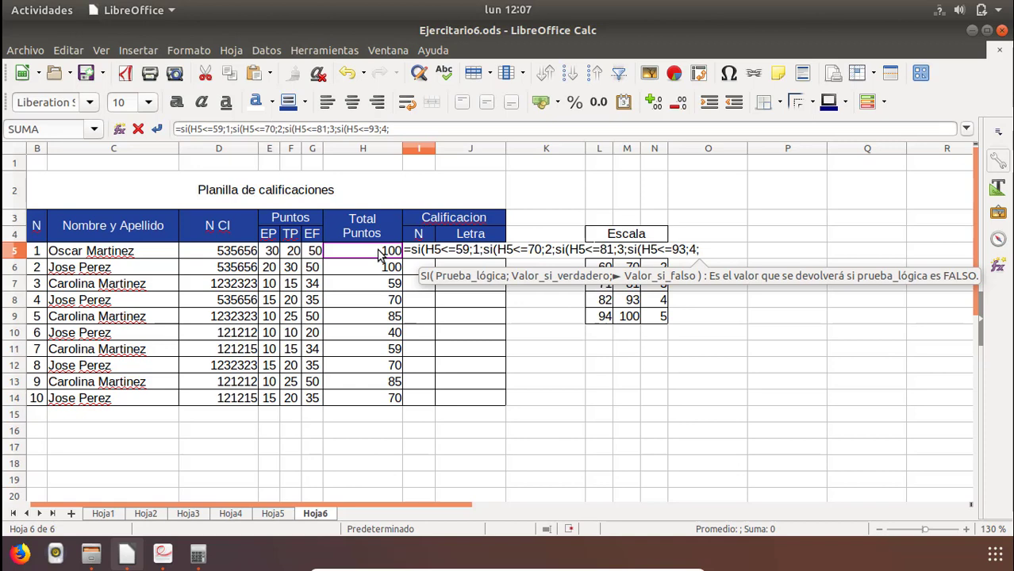
{"action": "type", "text": "si("}
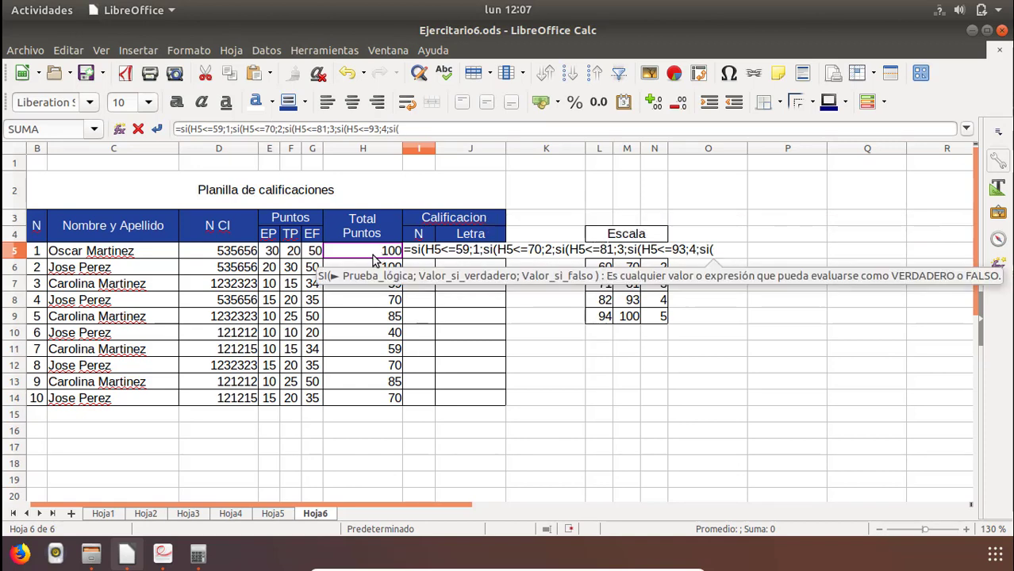
Nest the final condition si(H5<=100;5 in the I5 formula to give grade 5 up to 100 points.
{"action": "left_click", "coordinate": [373, 254]}
{"action": "type", "text": "<=100"}
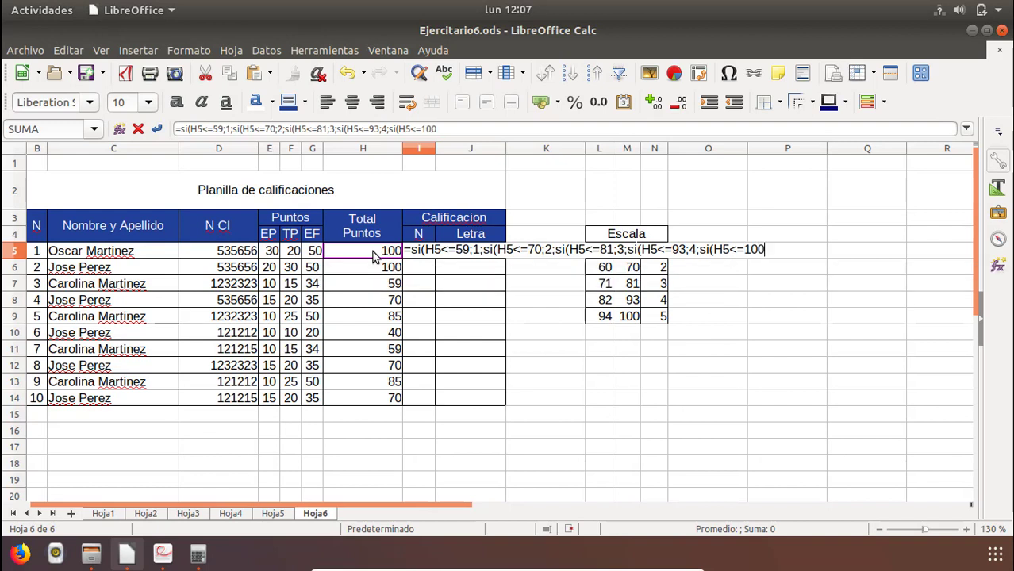
{"action": "type", "text": ";"}
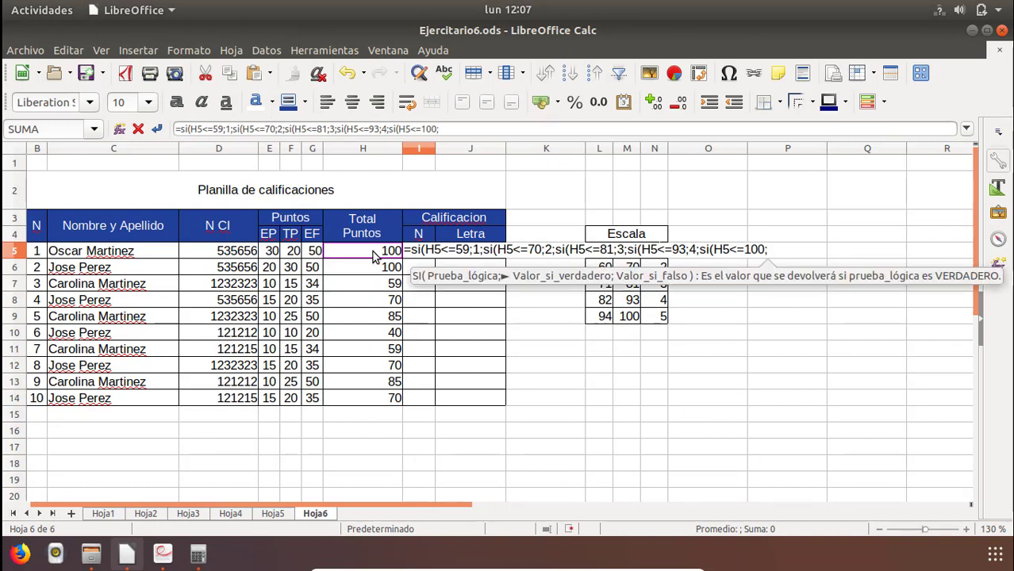
{"action": "type", "text": "5;\"ERROR"}
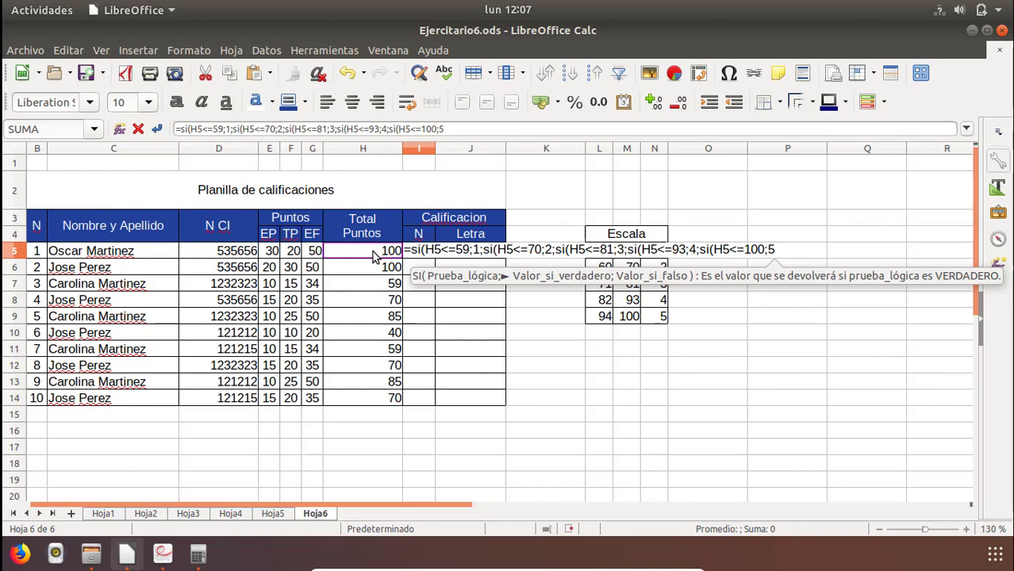
Return "ERROR" as the last false value in the I5 formula, close all five SI functions and enter the formula.
{"action": "type", "text": ";"}
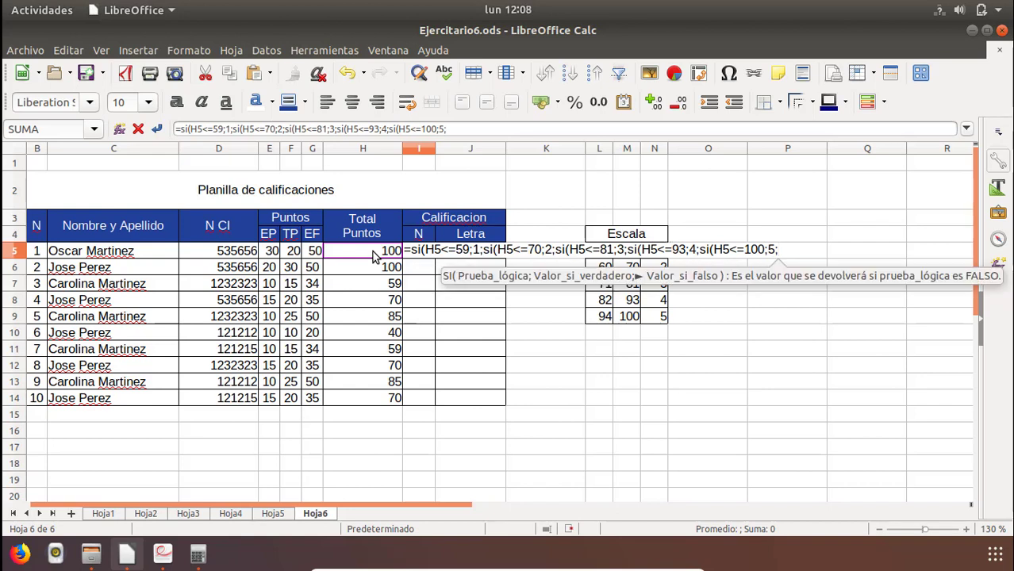
{"action": "type", "text": "\""}
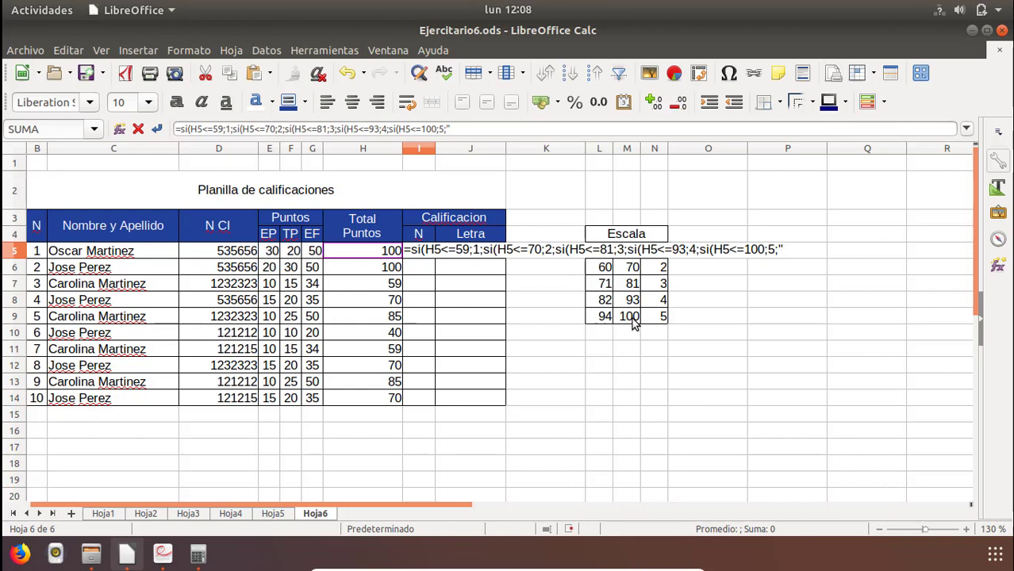
{"action": "type", "text": "ERROR"}
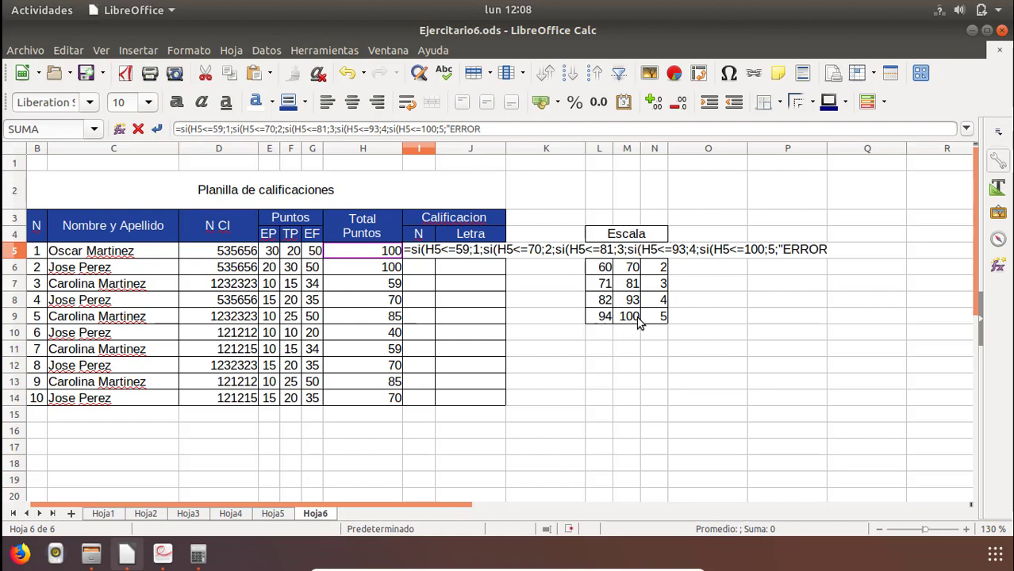
{"action": "type", "text": "\""}
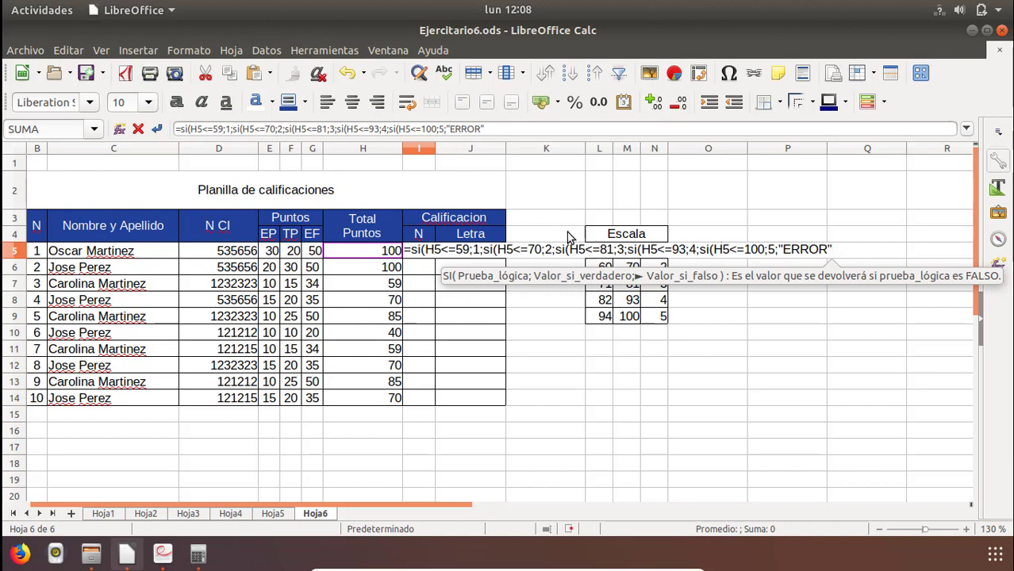
{"action": "type", "text": "))))"}
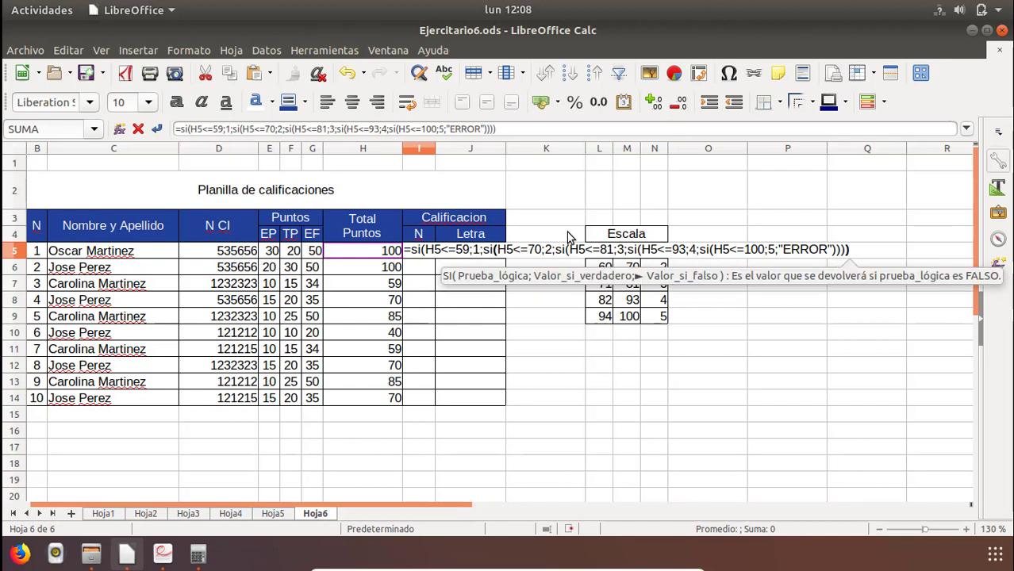
{"action": "type", "text": ")"}
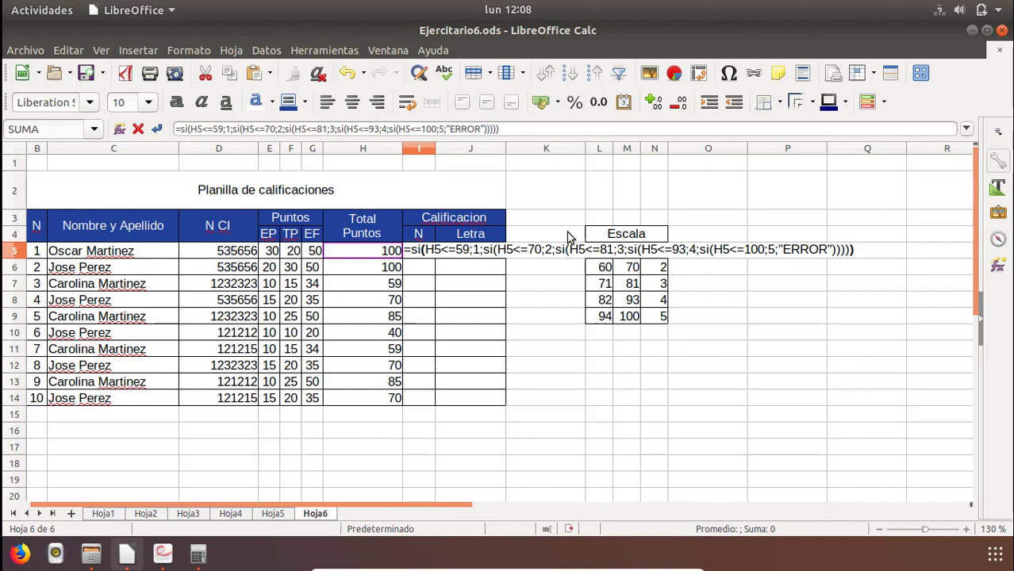
{"action": "key", "text": "Return"}
{"action": "key", "text": "Up"}
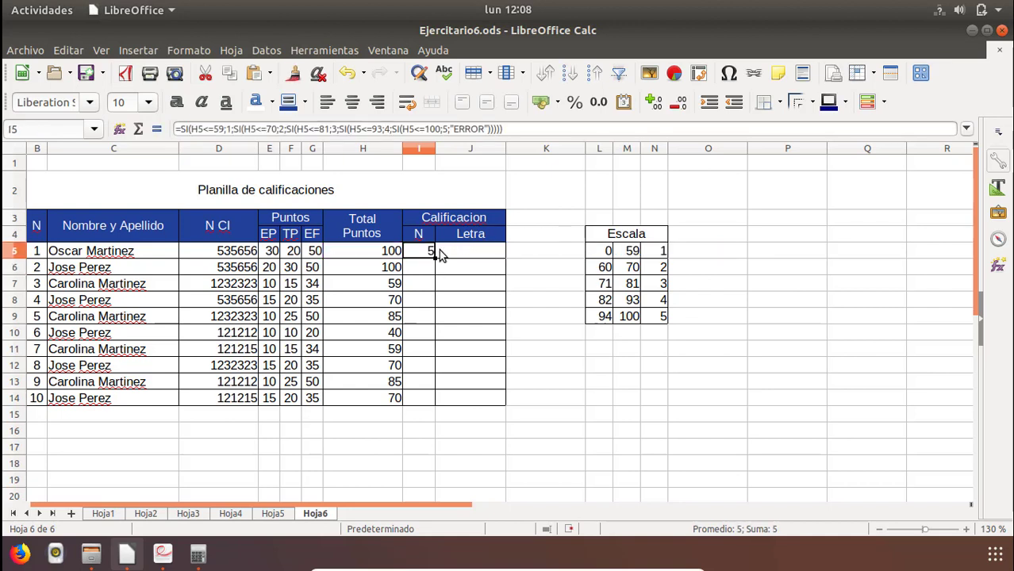
{"action": "key", "text": "XF86MonBrightnessDown"}
{"action": "key", "text": "XF86MonBrightnessDown"}
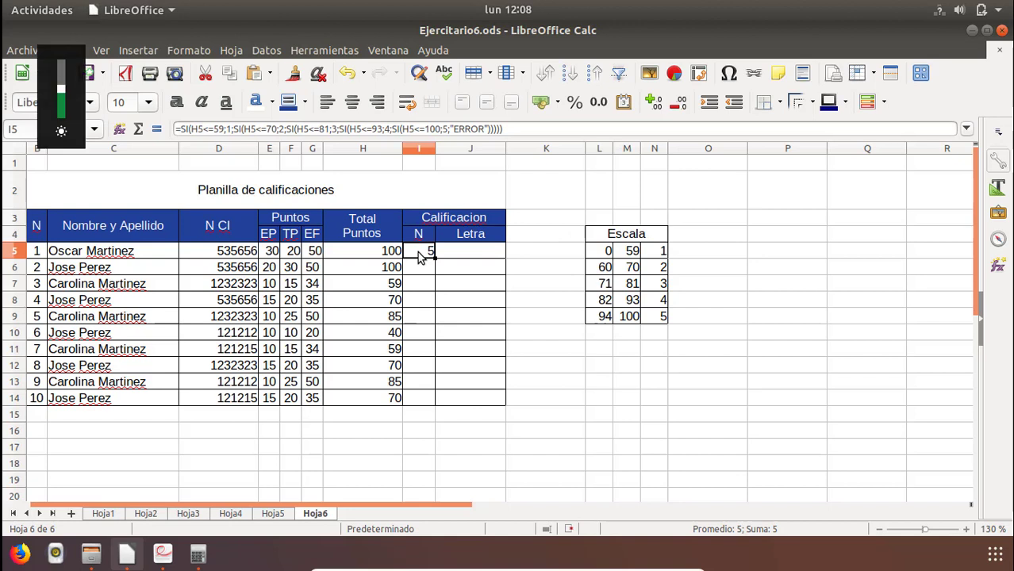
{"action": "key", "text": "XF86MonBrightnessDown"}
Review the complete nested SI formula in I5 without changing it.
{"action": "double_click", "coordinate": [418, 260]}
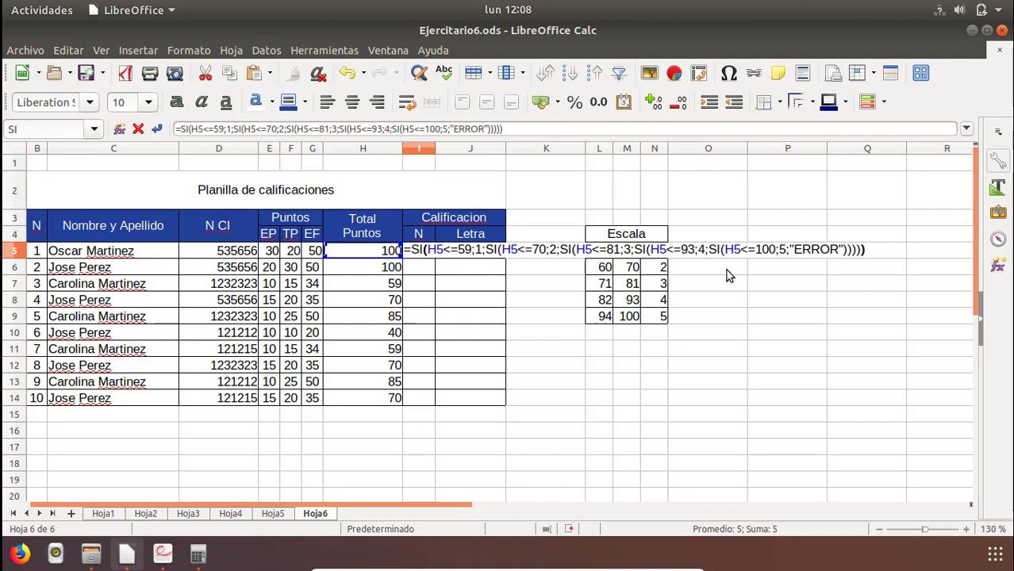
{"action": "key", "text": "Return"}
{"action": "key", "text": "Down"}
{"action": "key", "text": "Down"}
{"action": "key", "text": "Down"}
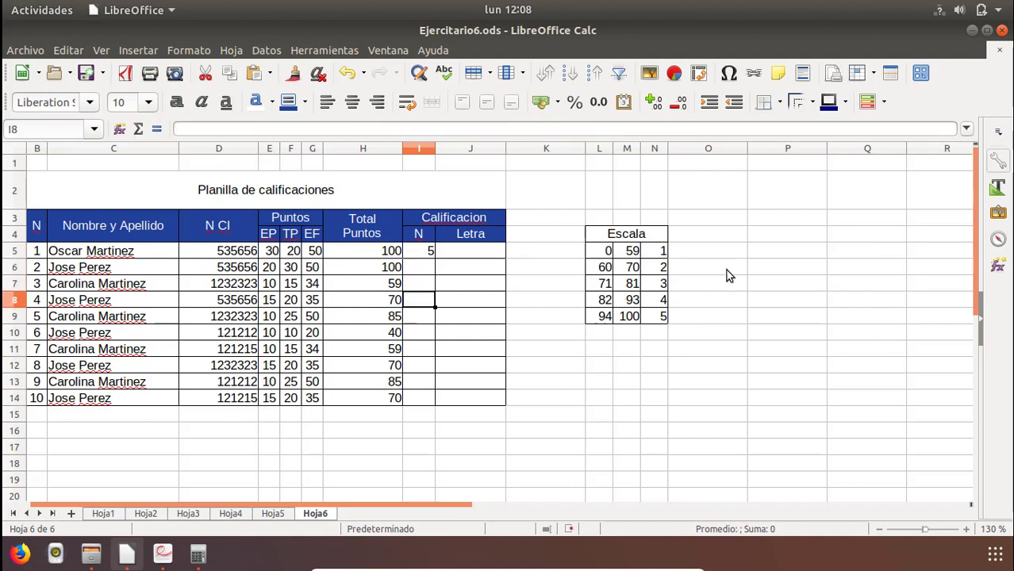
Test the I5 grade formula by entering totals of 59 and 62 in H5.
{"action": "key", "text": "Up"}
{"action": "key", "text": "Up"}
{"action": "key", "text": "Up"}
{"action": "key", "text": "Up"}
{"action": "key", "text": "Left"}
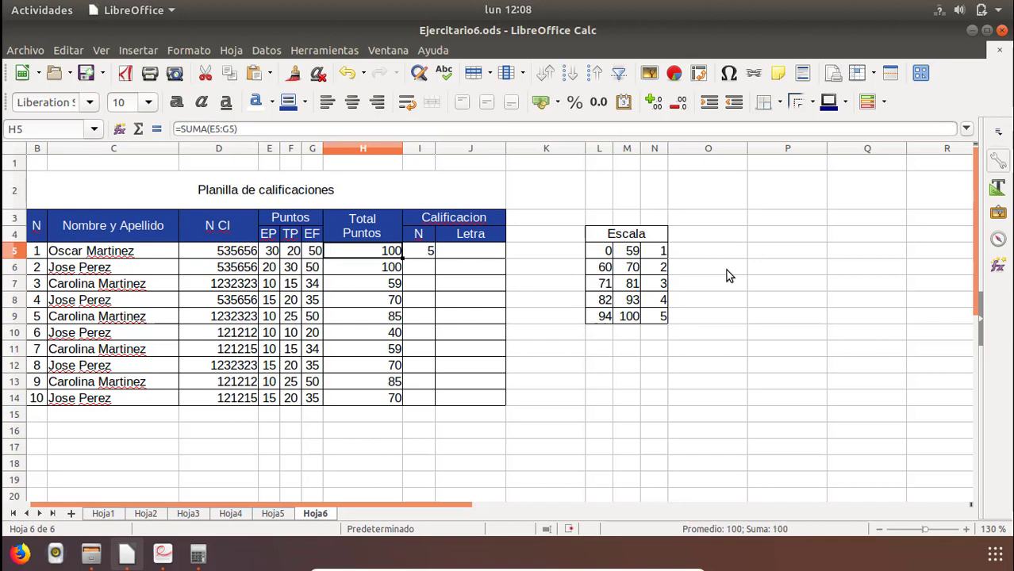
{"action": "type", "text": "59"}
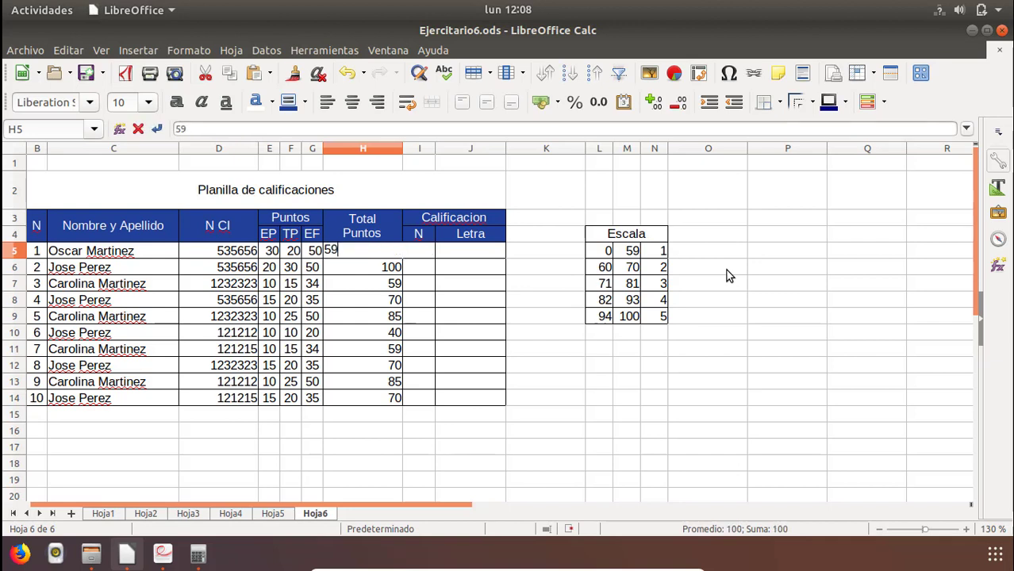
{"action": "key", "text": "Return"}
{"action": "key", "text": "Up"}
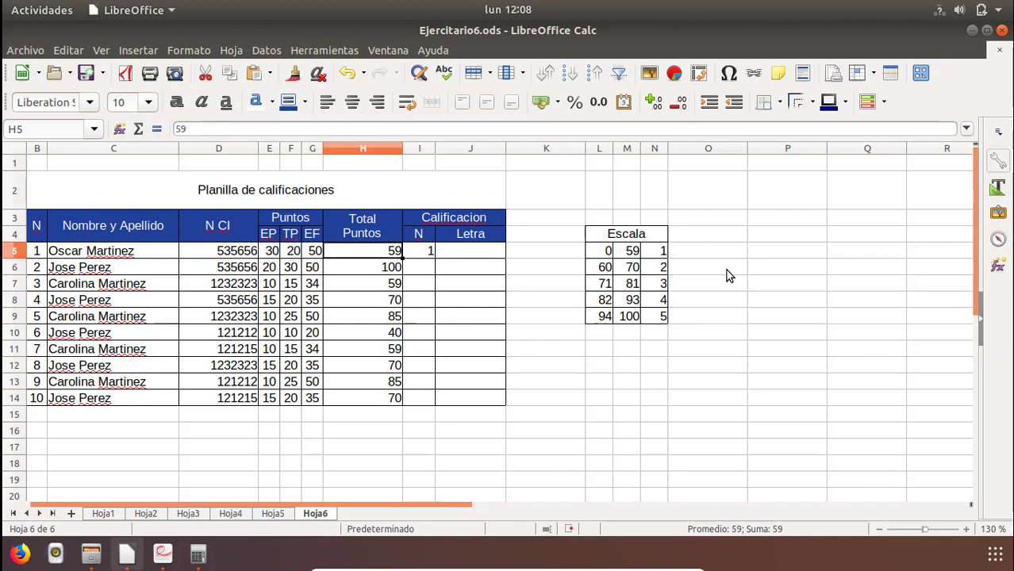
{"action": "type", "text": "62"}
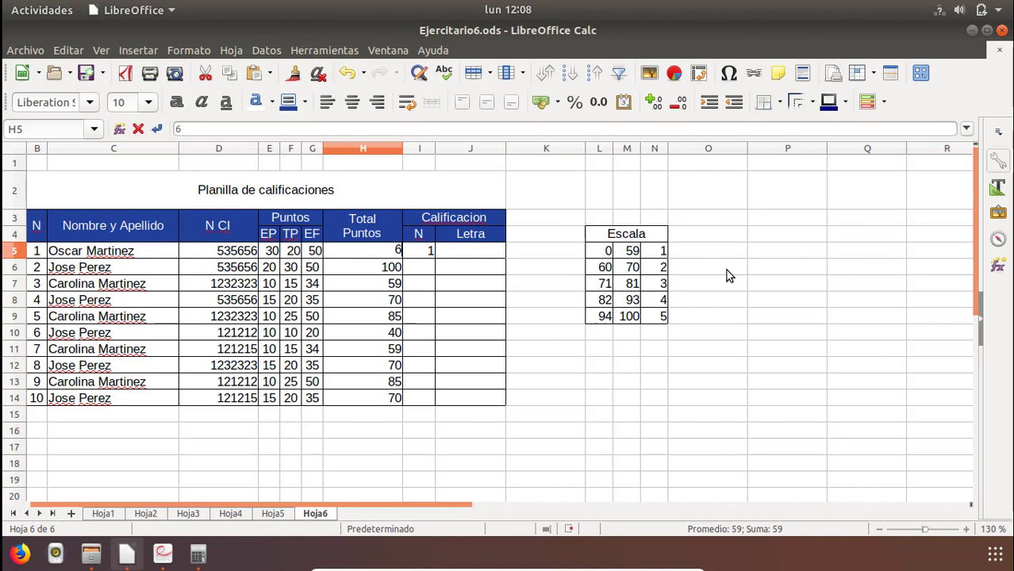
{"action": "key", "text": "Return"}
{"action": "key", "text": "Up"}
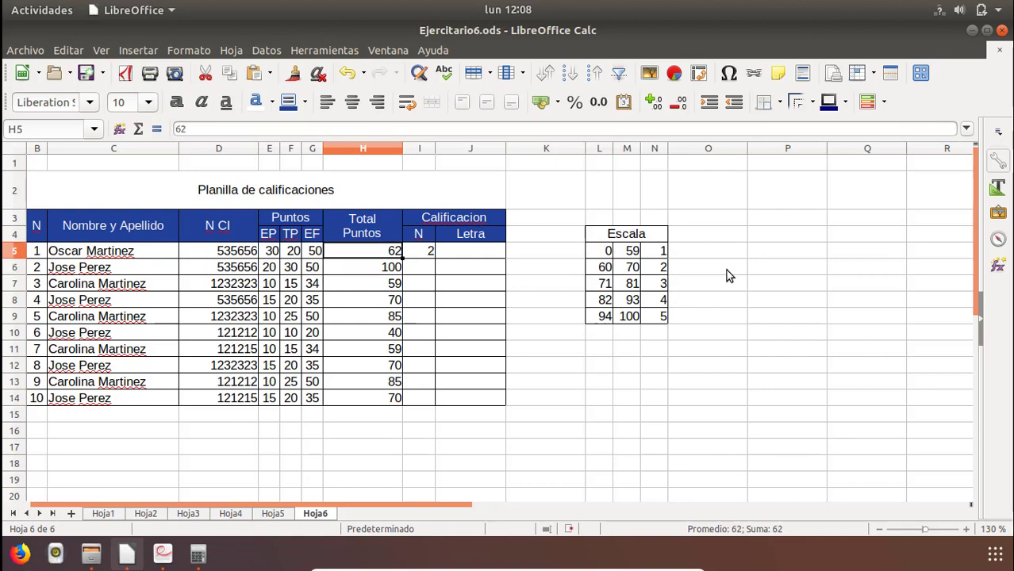
Test the higher grade bands by entering totals of 81, 90 and 99 in H5.
{"action": "type", "text": "81"}
{"action": "key", "text": "Return"}
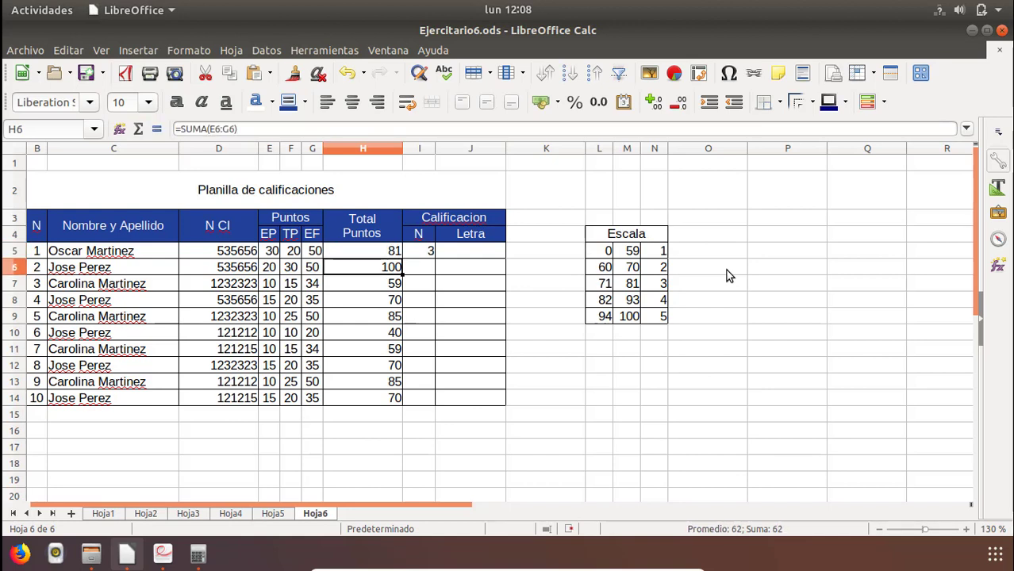
{"action": "key", "text": "Up"}
{"action": "type", "text": "90"}
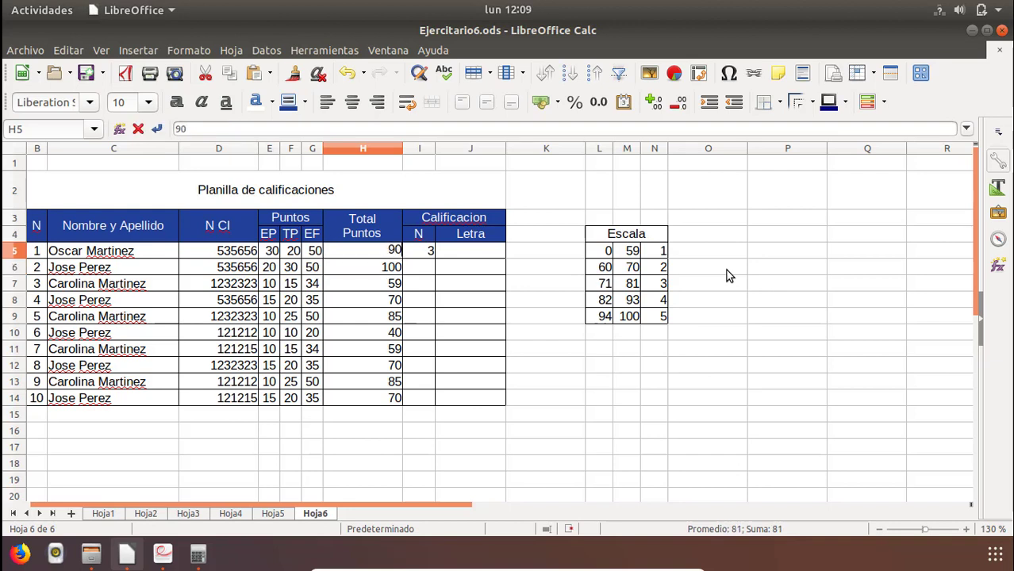
{"action": "key", "text": "Return"}
{"action": "key", "text": "Up"}
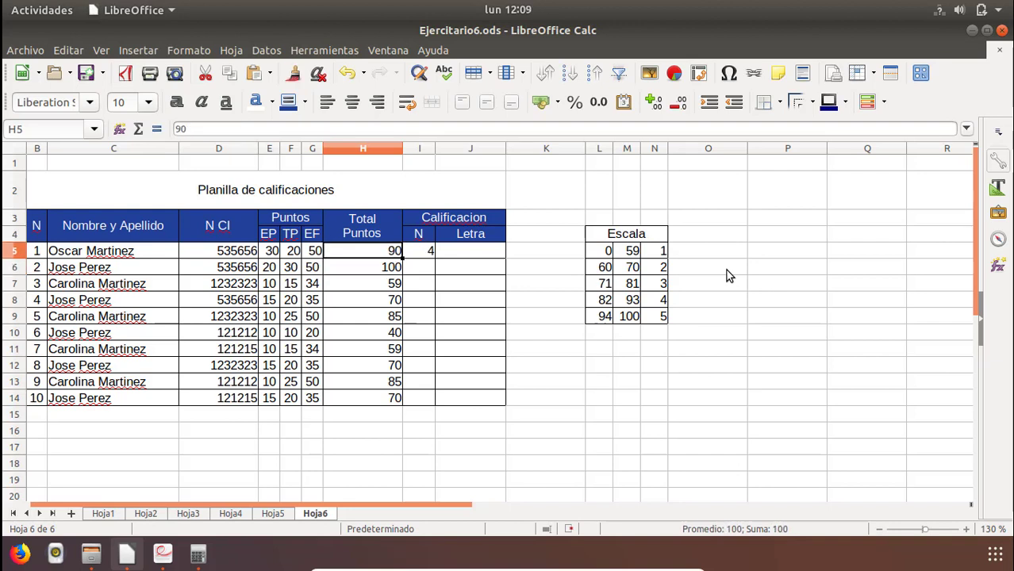
{"action": "type", "text": "99"}
{"action": "key", "text": "Return"}
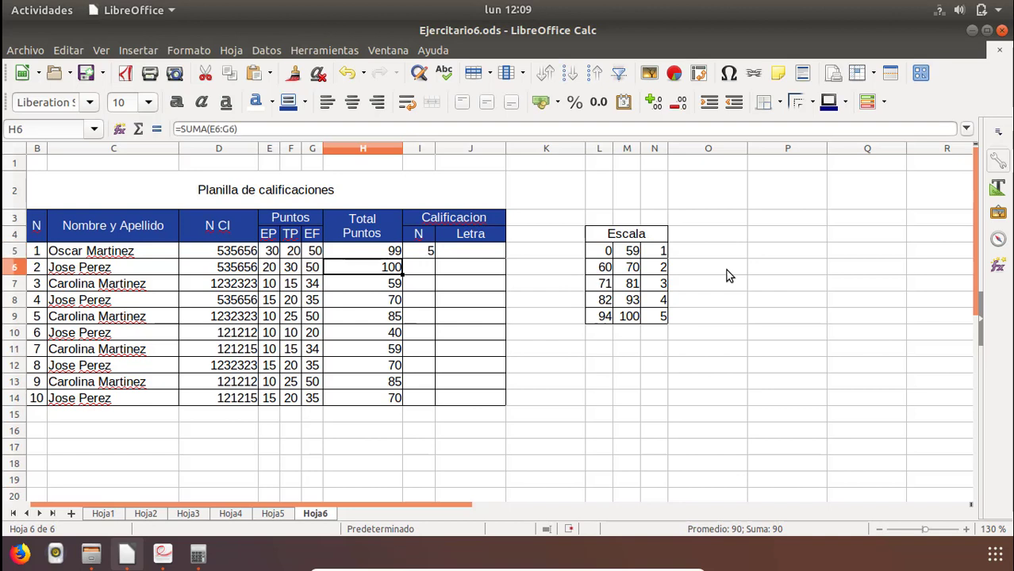
Test the upper limit of the grade formula by entering totals of 100 and 110 in H5.
{"action": "key", "text": "Up"}
{"action": "type", "text": "1000"}
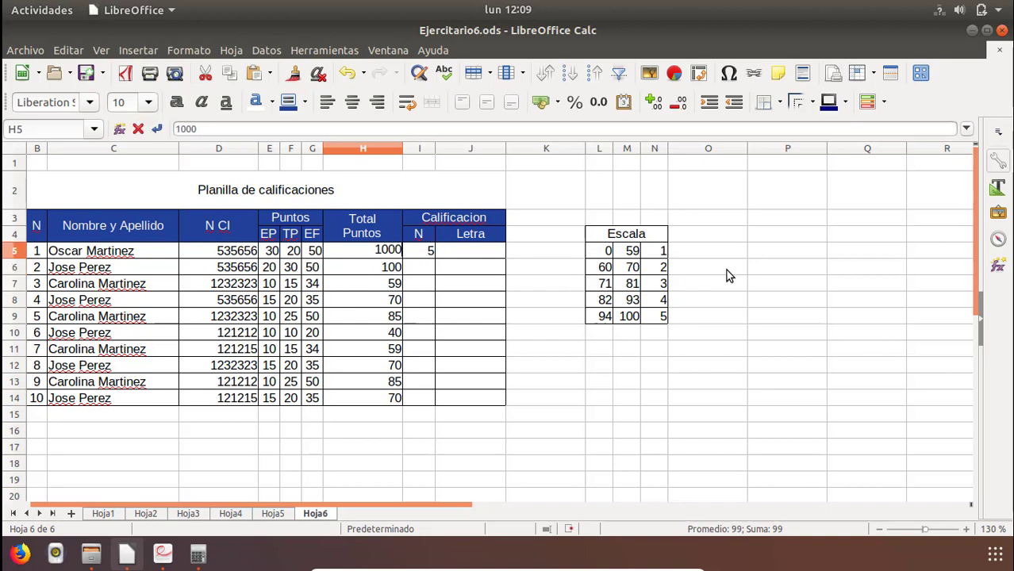
{"action": "key", "text": "BackSpace"}
{"action": "key", "text": "Return"}
{"action": "key", "text": "Up"}
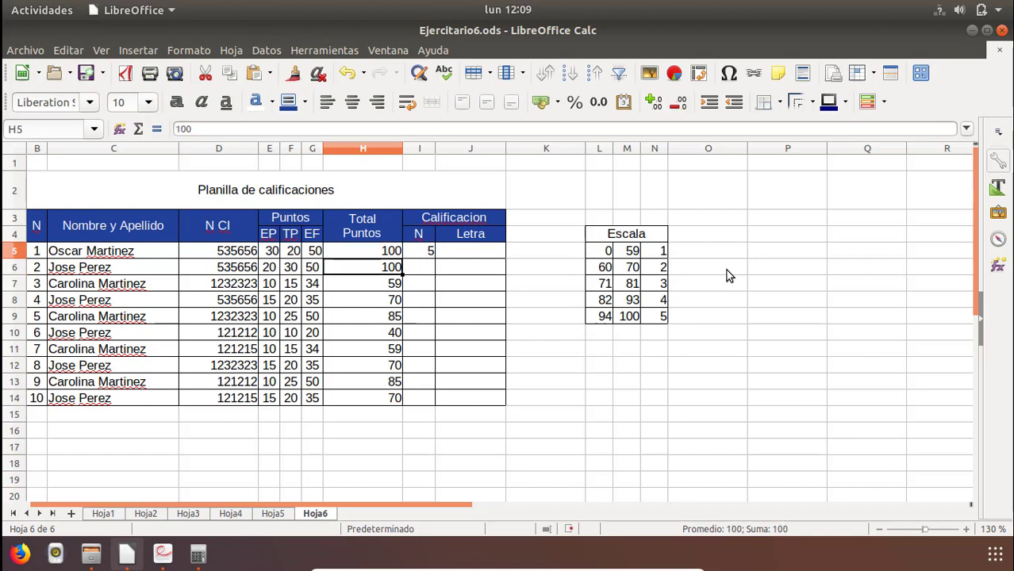
{"action": "type", "text": "110"}
{"action": "key", "text": "Return"}
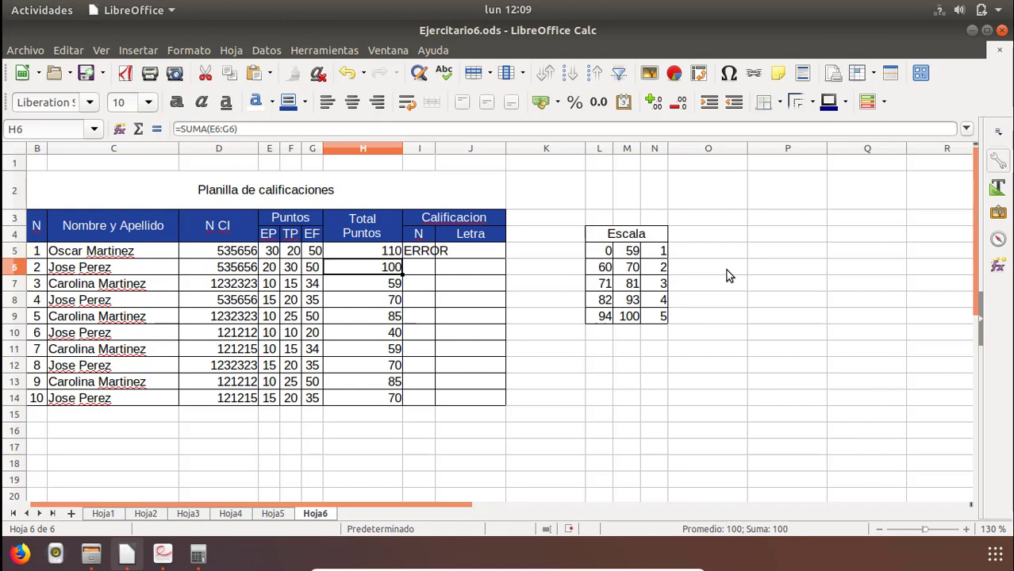
{"action": "key", "text": "Up"}
{"action": "key", "text": "Right"}
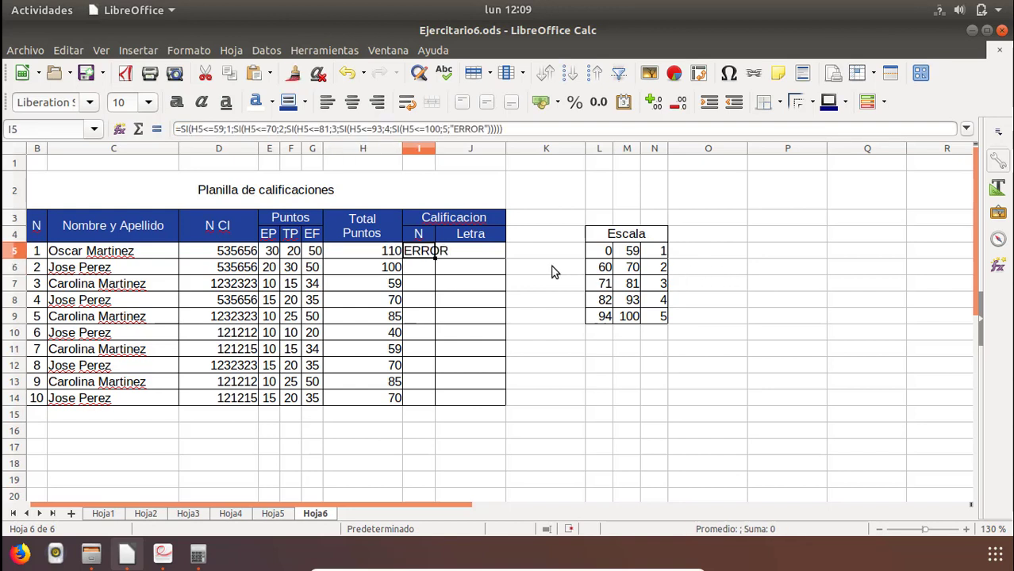
Restore the total points formula =suma(E5:G5) in H5.
{"action": "left_click", "coordinate": [385, 254]}
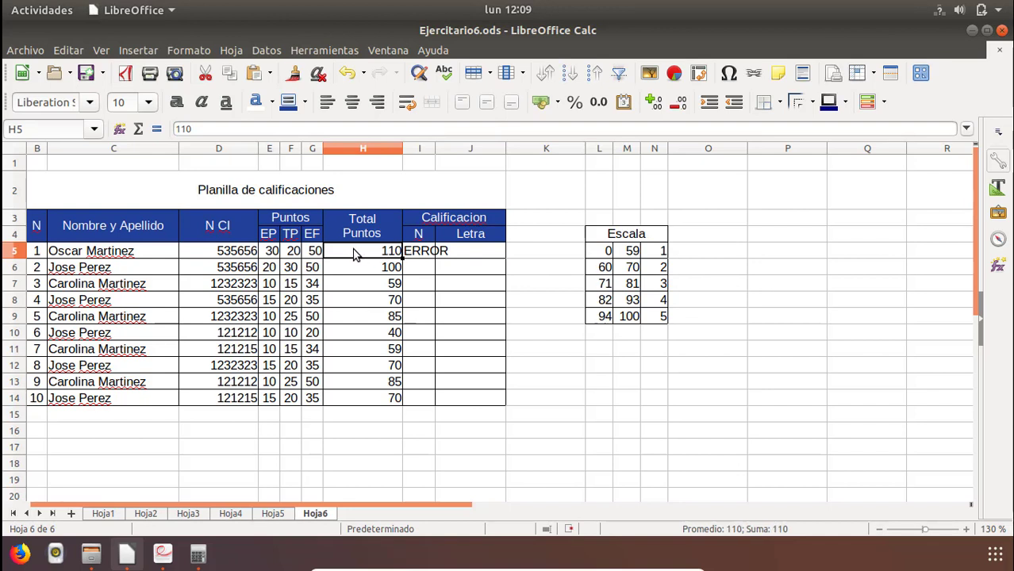
{"action": "type", "text": "=suma("}
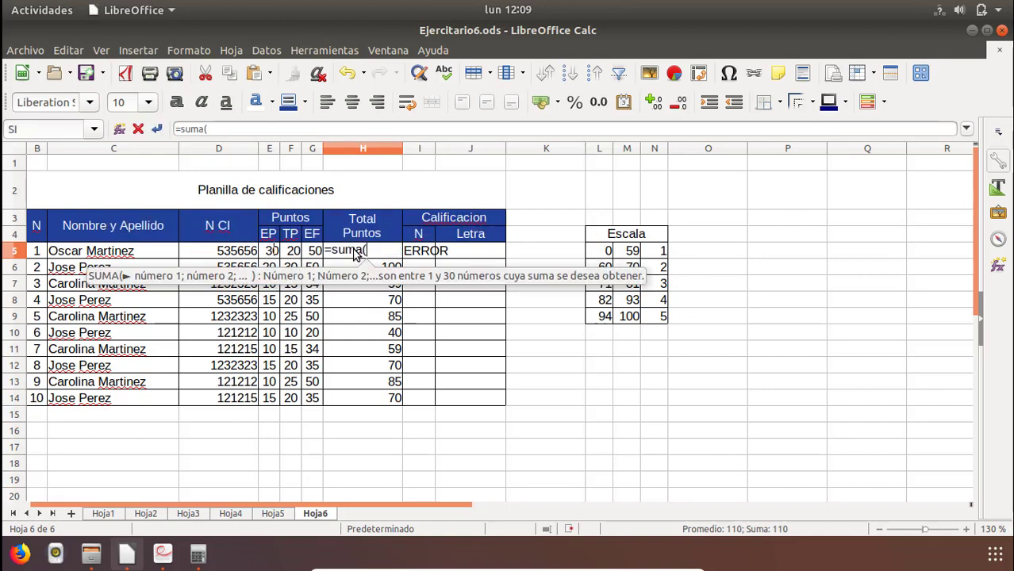
{"action": "left_click_drag", "start_coordinate": [270, 255], "coordinate": [317, 258]}
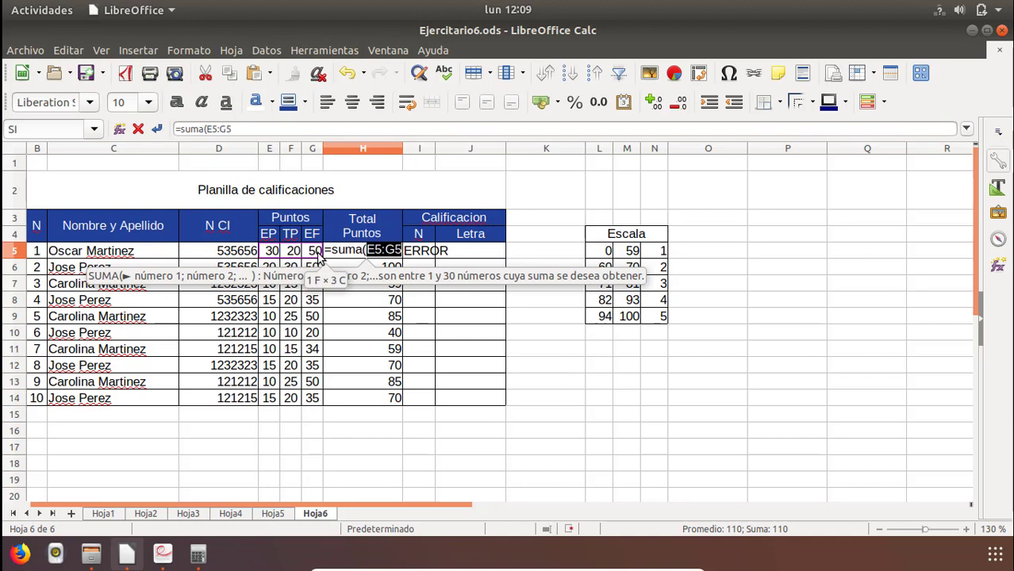
{"action": "type", "text": ")"}
{"action": "key", "text": "Return"}
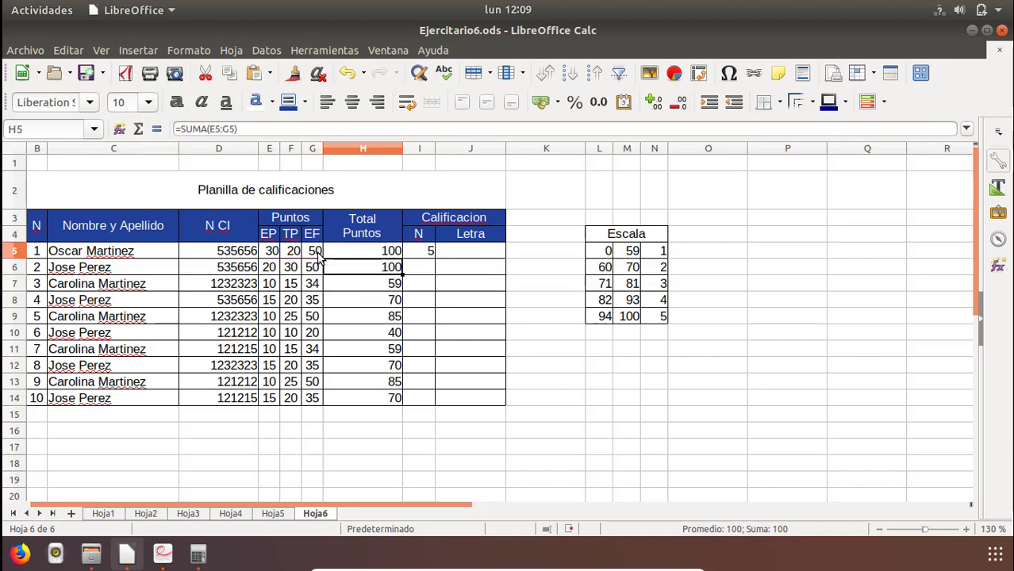
{"action": "key", "text": "Up"}
{"action": "key", "text": "Right"}
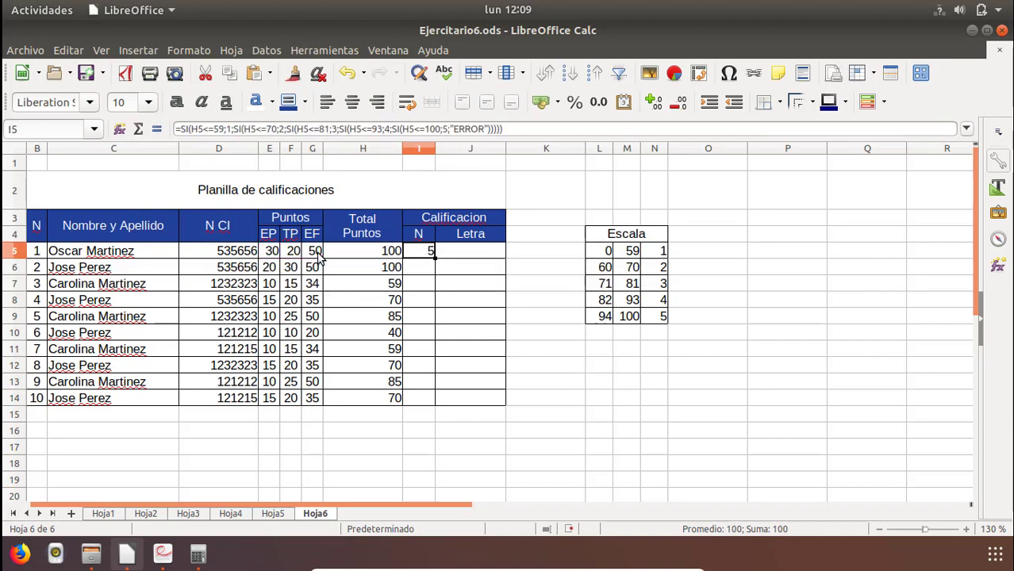
{"action": "left_click", "coordinate": [420, 270]}
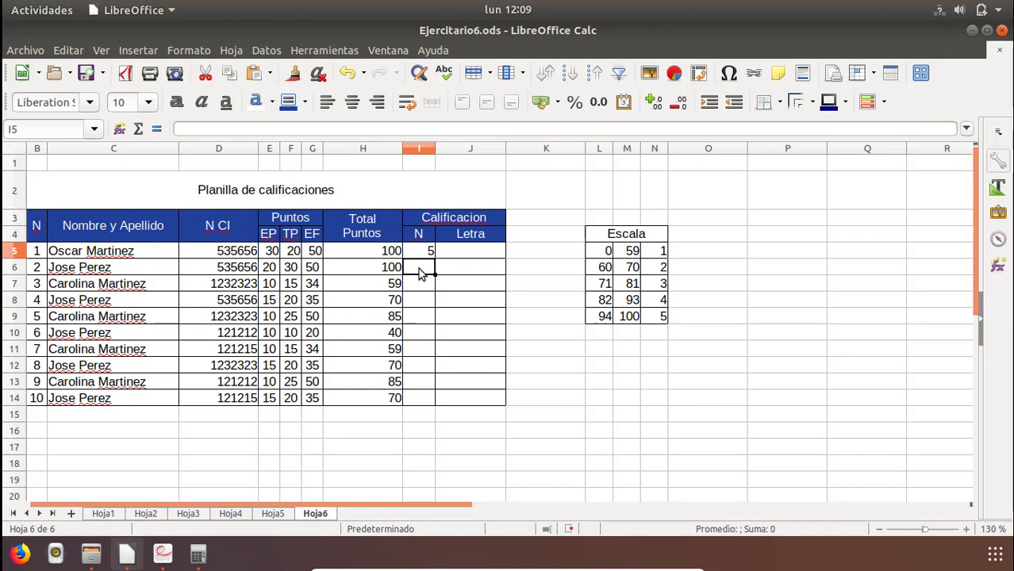
{"action": "key", "text": "Up"}
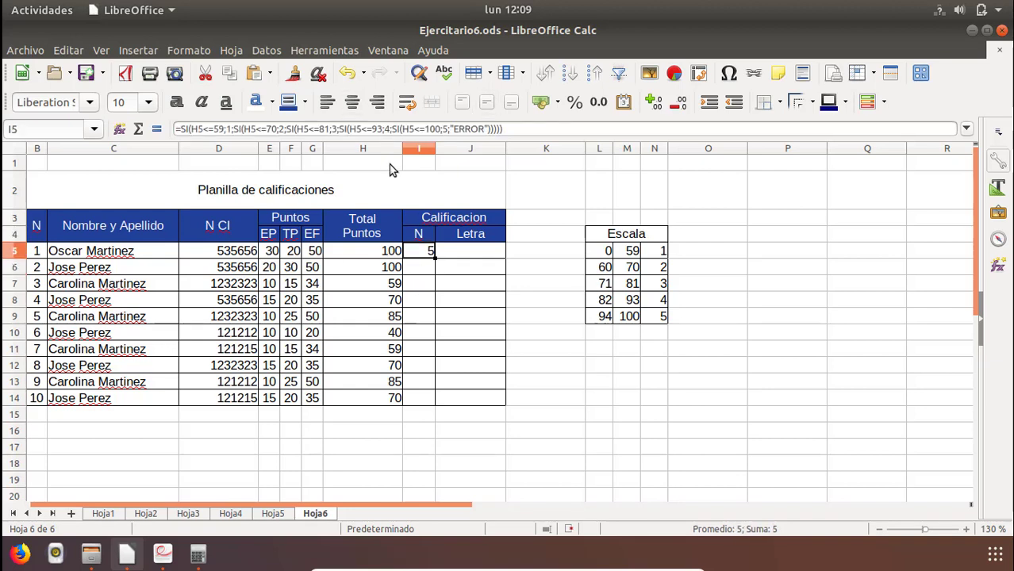
{"action": "left_click", "coordinate": [422, 270]}
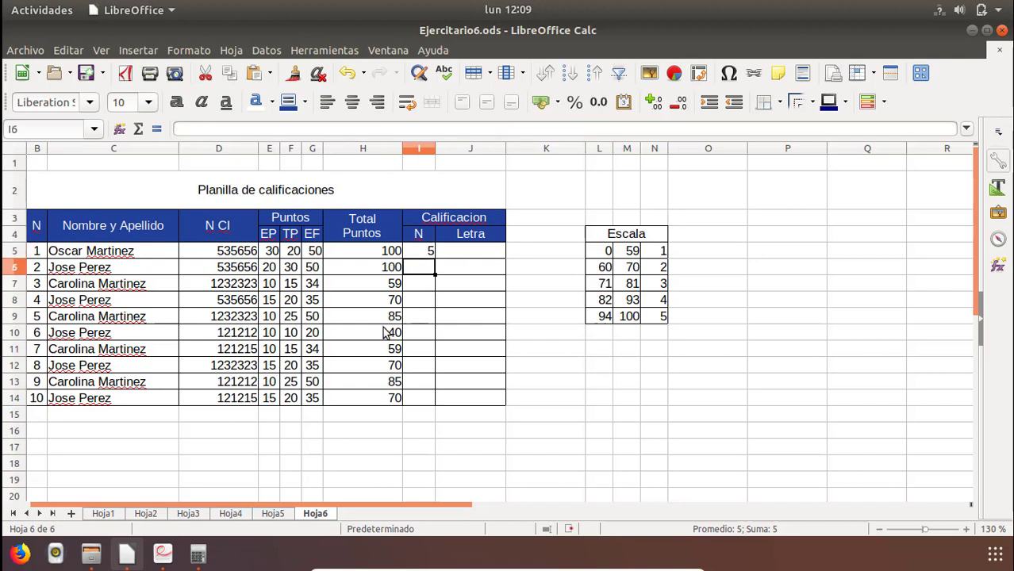
{"action": "left_click", "coordinate": [422, 285]}
{"action": "left_click", "coordinate": [419, 302]}
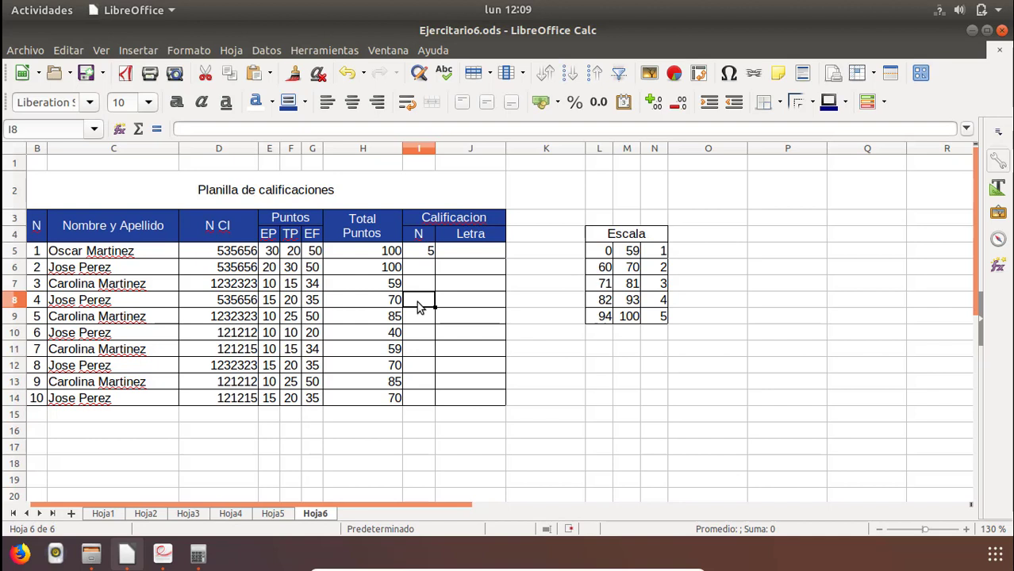
{"action": "left_click", "coordinate": [424, 268]}
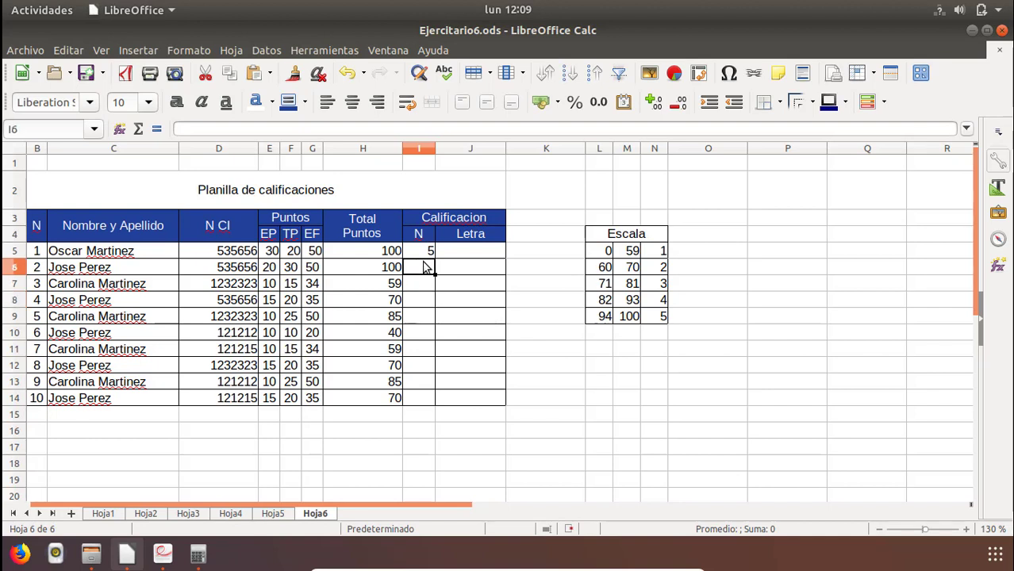
Copy the grade formula from I5 into I6:I14.
{"action": "left_click", "coordinate": [427, 252]}
{"action": "right_click", "coordinate": [428, 251]}
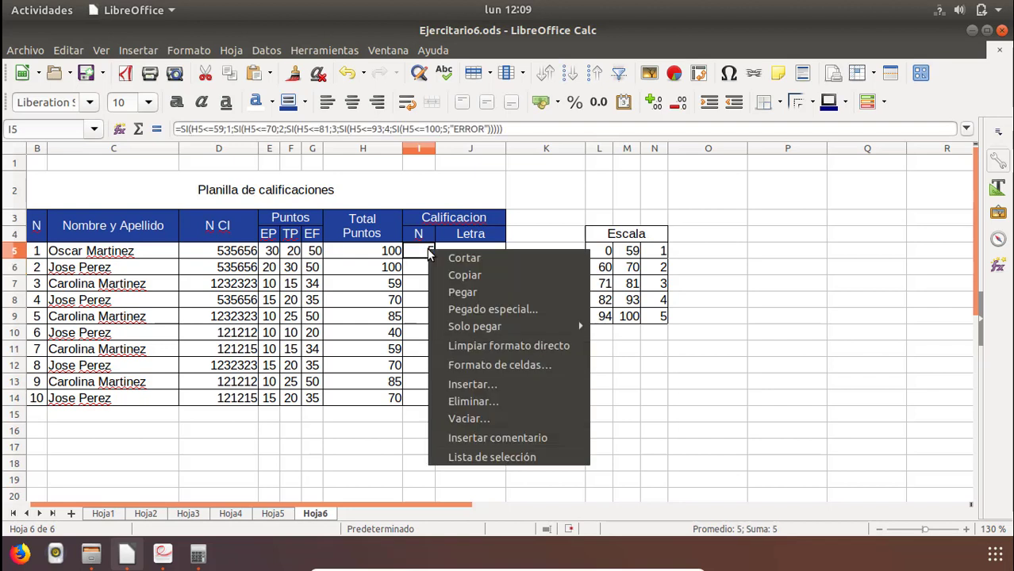
{"action": "left_click", "coordinate": [454, 279]}
{"action": "left_click_drag", "start_coordinate": [424, 268], "coordinate": [419, 405]}
{"action": "left_click", "coordinate": [420, 267]}
{"action": "right_click", "coordinate": [418, 404]}
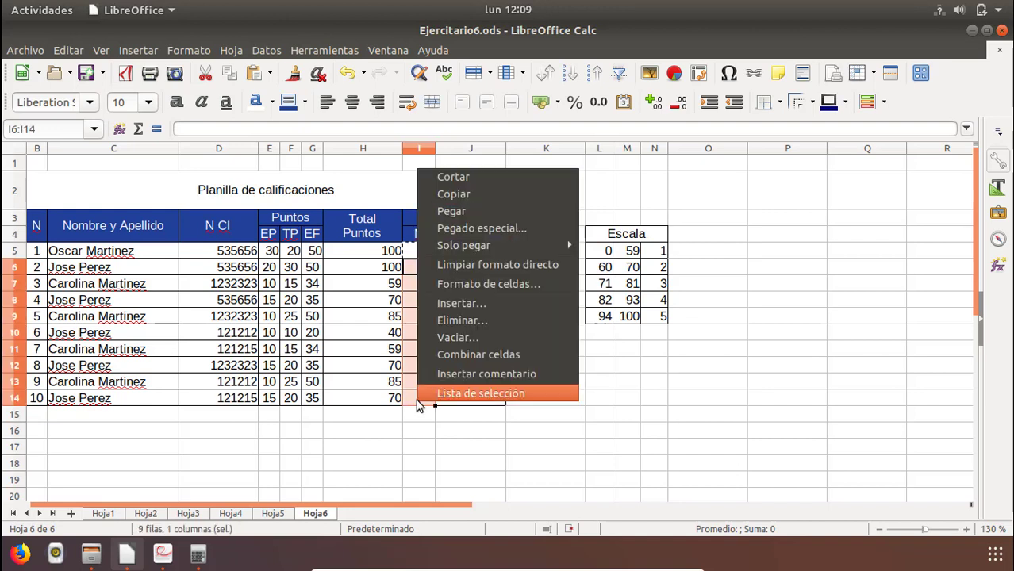
{"action": "left_click", "coordinate": [470, 212]}
Check the copied grade formulas in I6:I14 row by row against the total points in column H.
{"action": "left_click", "coordinate": [427, 265]}
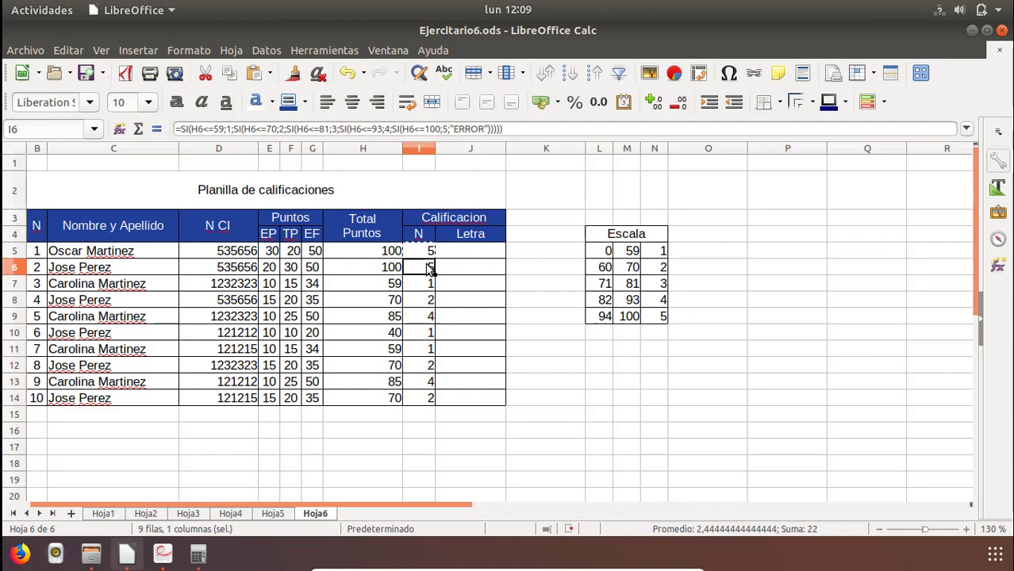
{"action": "key", "text": "Down"}
{"action": "key", "text": "Left"}
{"action": "key", "text": "Down"}
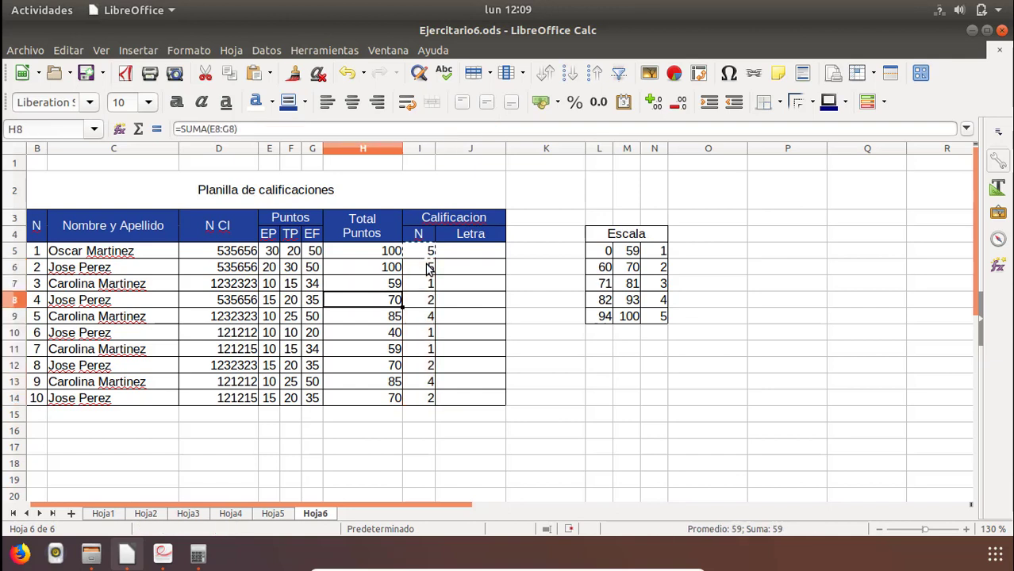
{"action": "key", "text": "Right"}
{"action": "key", "text": "Down"}
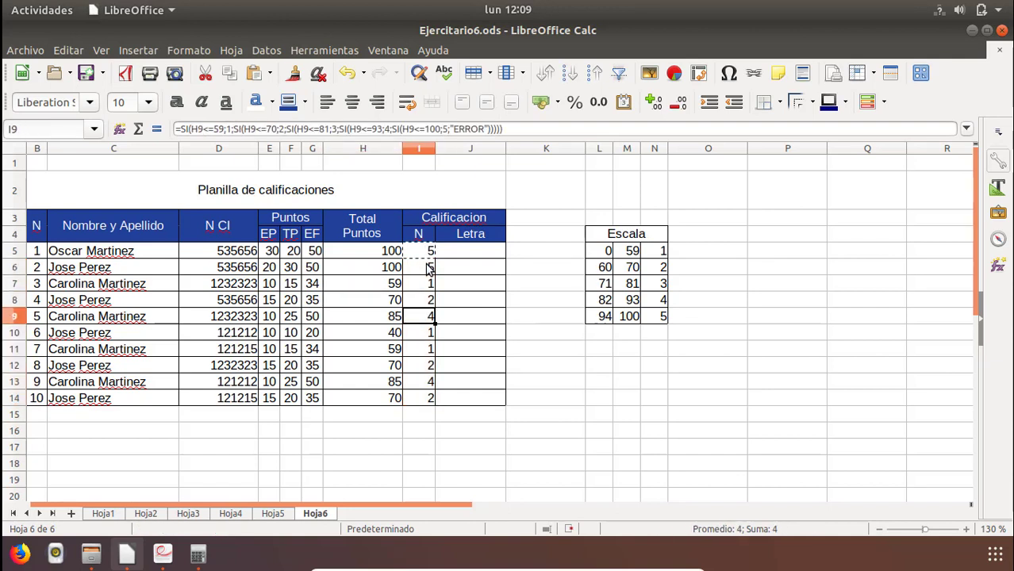
{"action": "key", "text": "Left"}
{"action": "key", "text": "Right"}
{"action": "key", "text": "Down"}
{"action": "key", "text": "Down"}
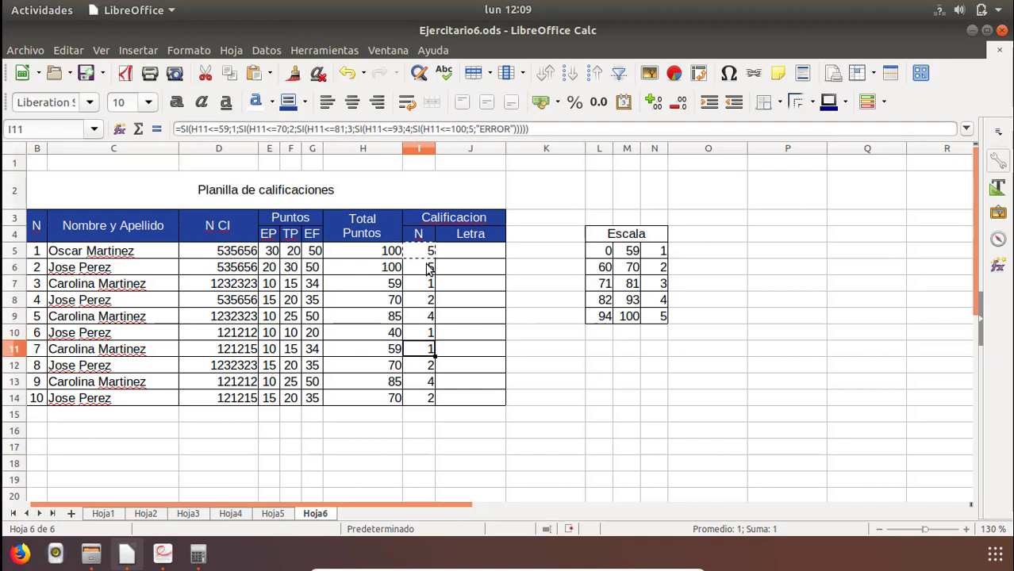
{"action": "key", "text": "Down"}
{"action": "key", "text": "Down"}
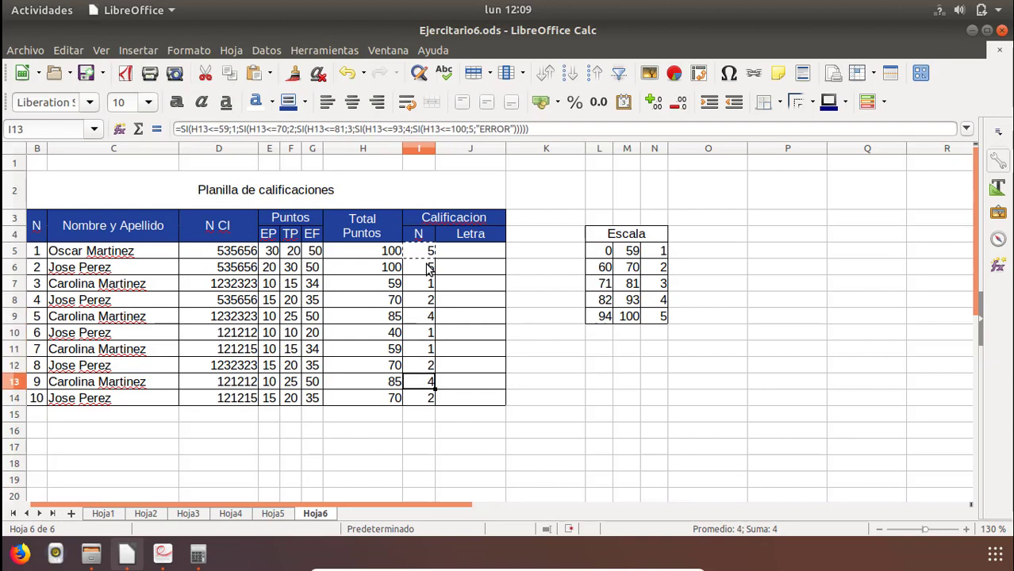
{"action": "left_click", "coordinate": [421, 404]}
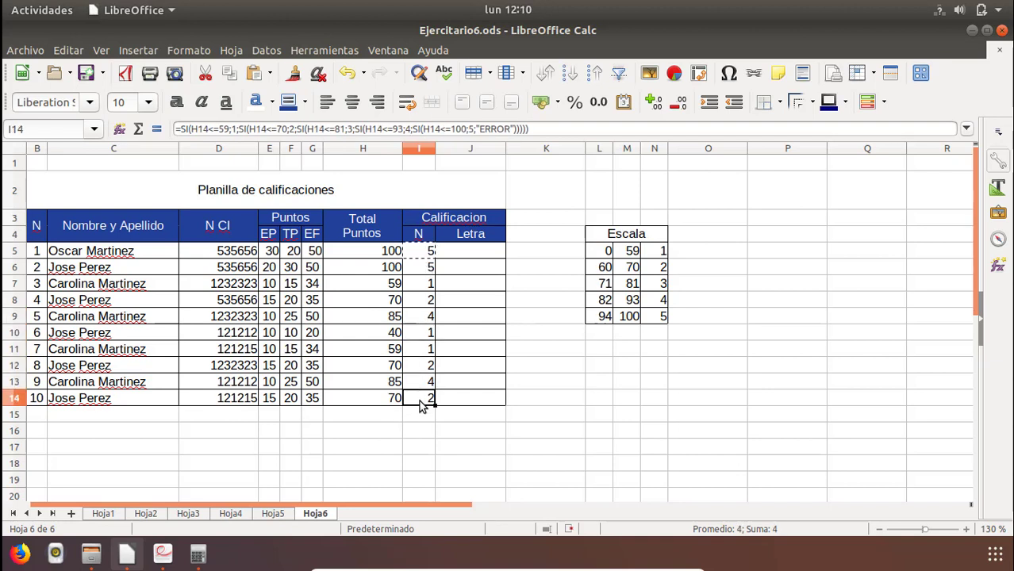
{"action": "key", "text": "Up"}
{"action": "key", "text": "Up"}
{"action": "key", "text": "Up"}
{"action": "key", "text": "Up"}
{"action": "key", "text": "Up"}
{"action": "key", "text": "Up"}
{"action": "key", "text": "Up"}
{"action": "key", "text": "Up"}
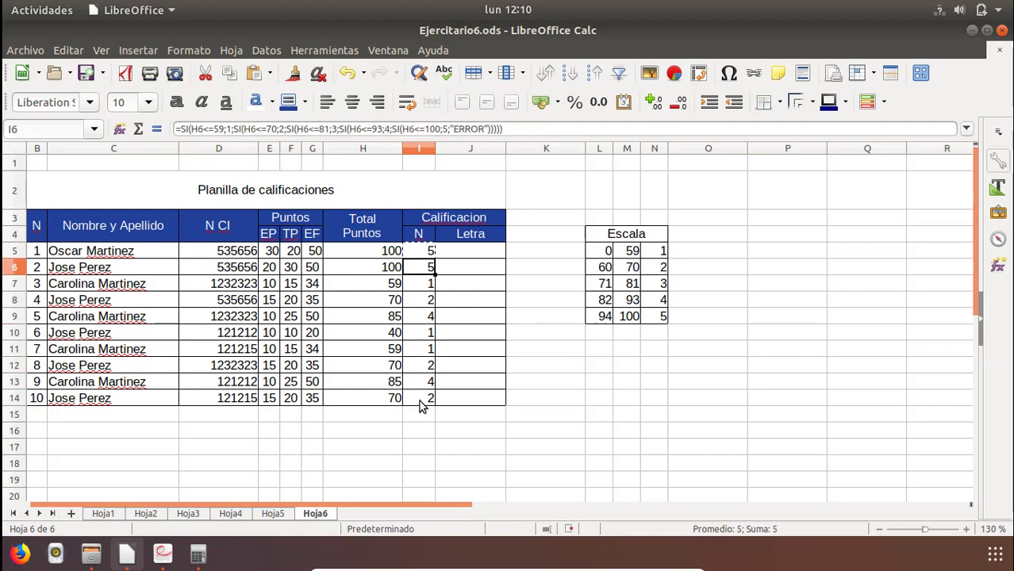
Undo the pasting of the grade formula so that I6:I14 is empty.
{"action": "left_click", "coordinate": [422, 403], "text": "shift"}
{"action": "key", "text": "Delete"}
{"action": "key", "text": "Down"}
{"action": "key", "text": "Up"}
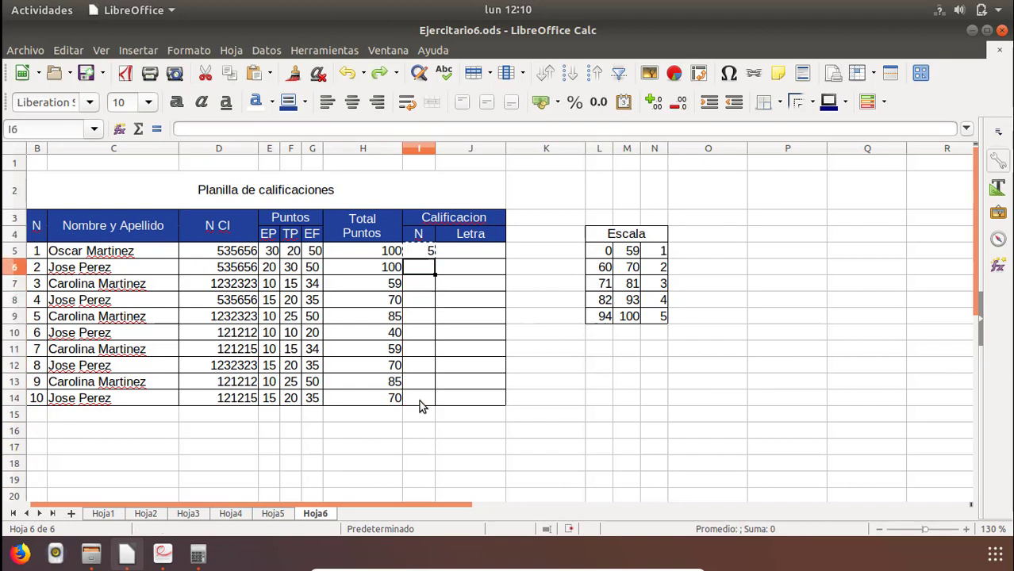
Start a nested SI formula in I6 with the first condition, =si(H6<=59;1.
{"action": "type", "text": "="}
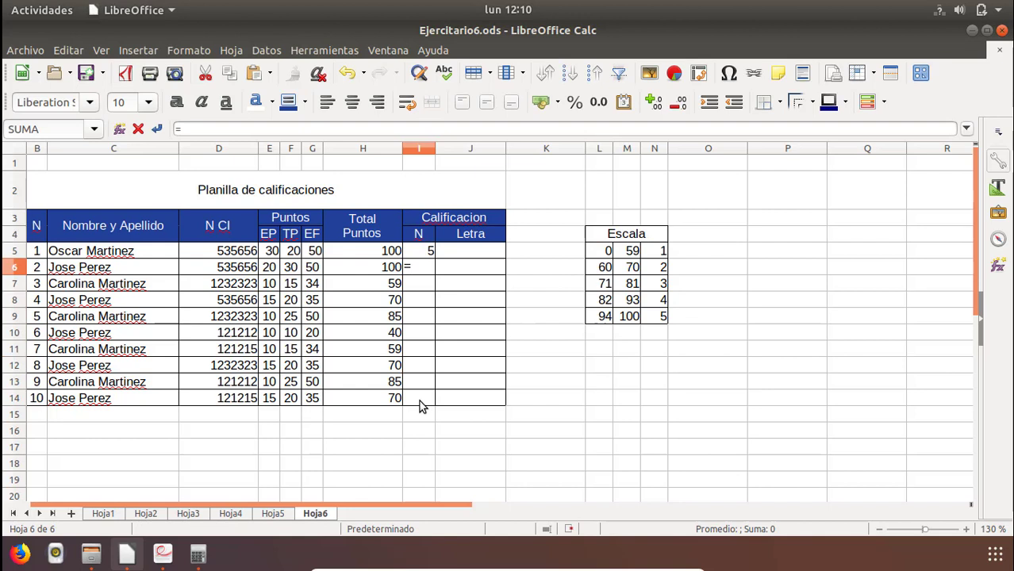
{"action": "type", "text": "si("}
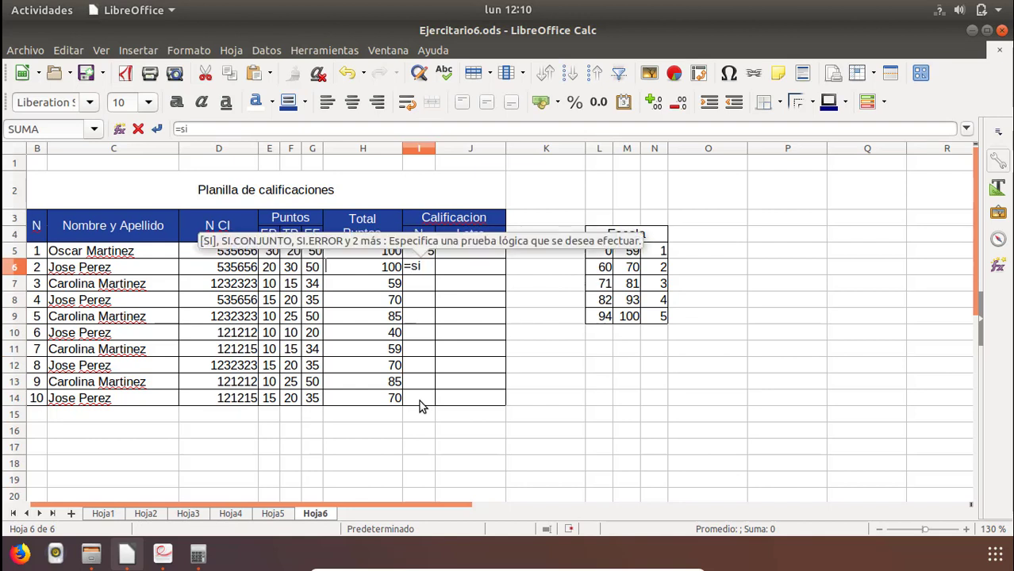
{"action": "left_click", "coordinate": [375, 270]}
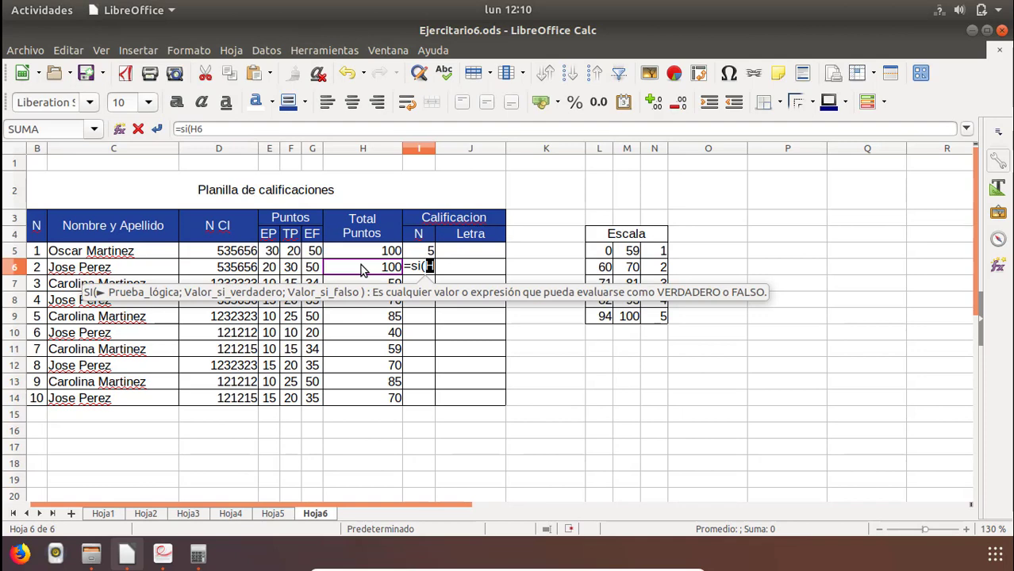
{"action": "type", "text": "<"}
{"action": "type", "text": "=59;1"}
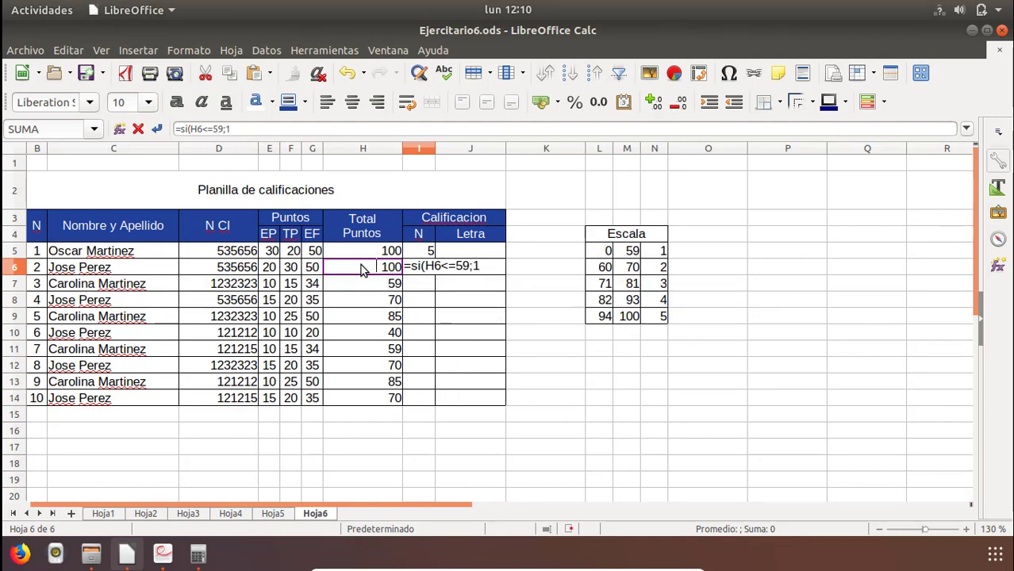
{"action": "type", "text": ";"}
{"action": "type", "text": "si"}
{"action": "type", "text": "(H6"}
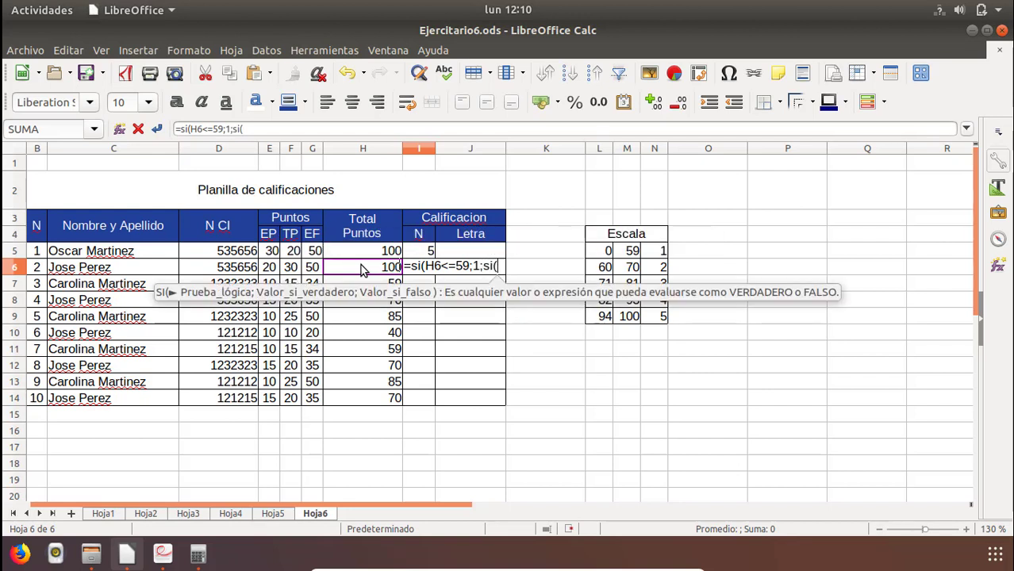
{"action": "type", "text": "<="}
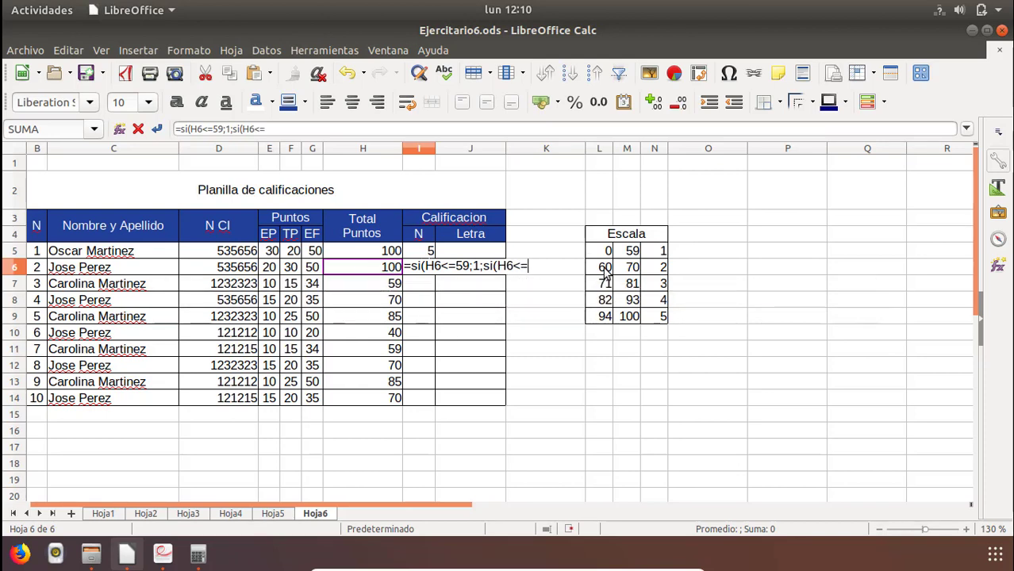
{"action": "type", "text": "70;"}
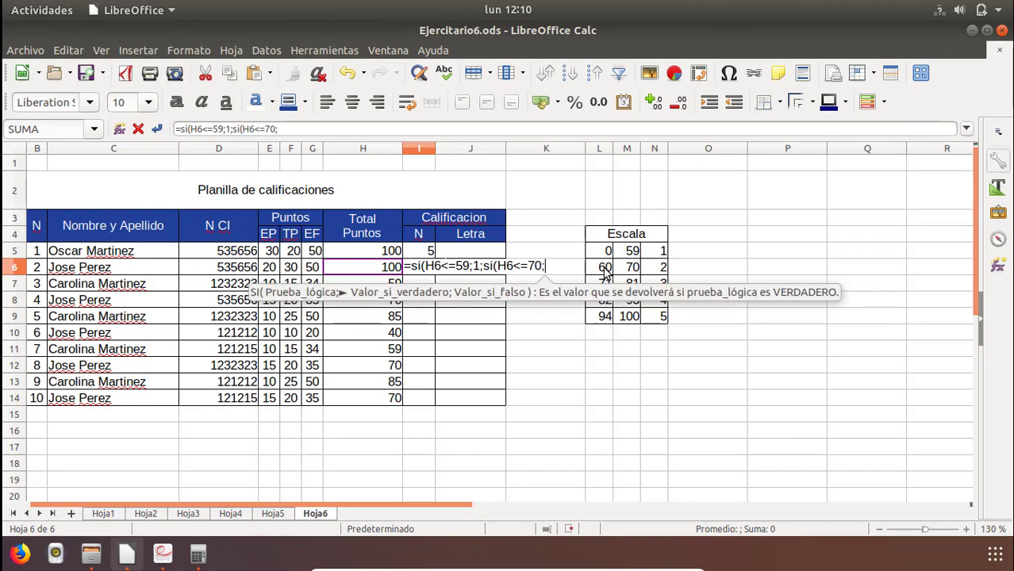
{"action": "type", "text": "2"}
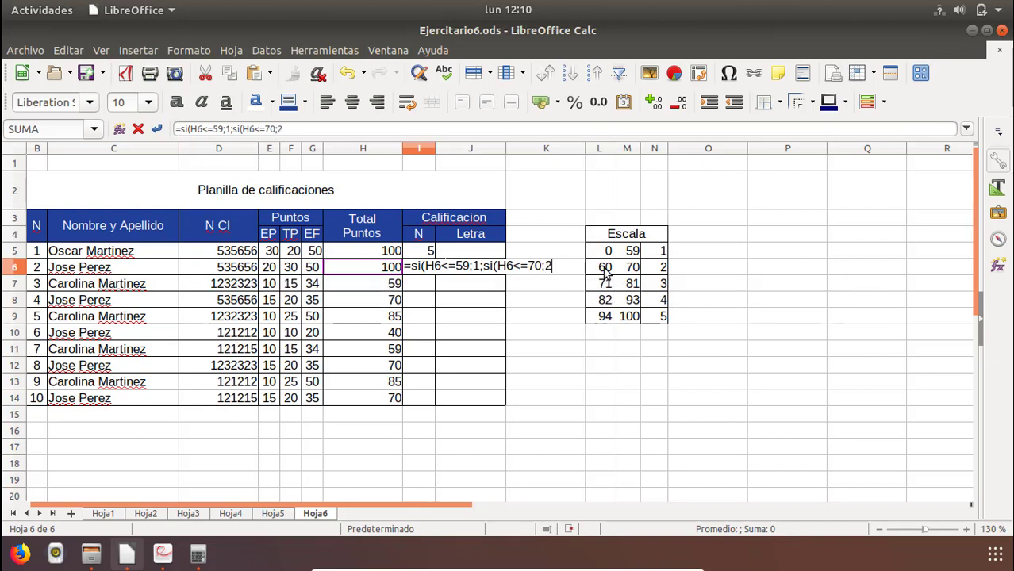
{"action": "type", "text": ";"}
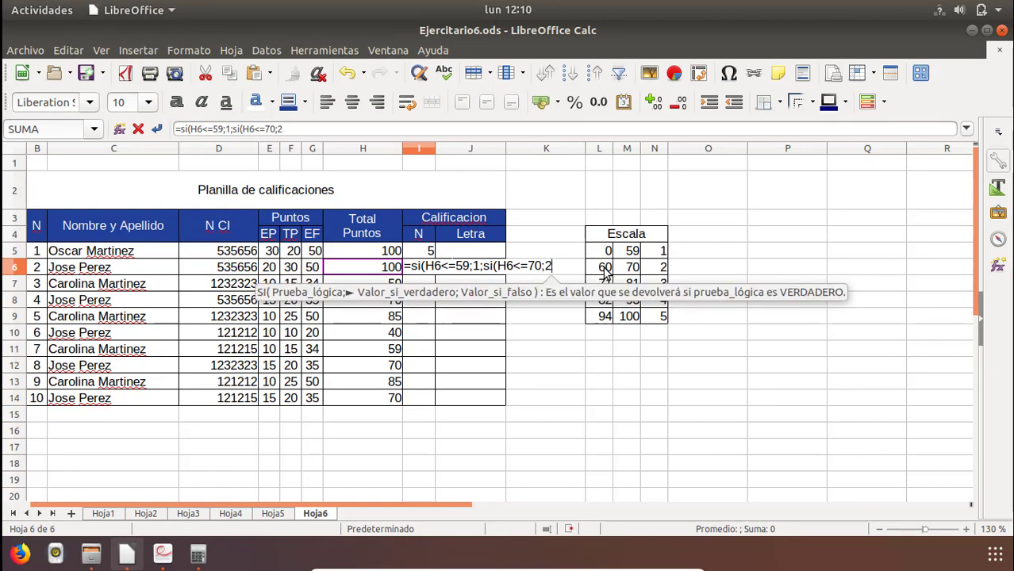
{"action": "type", "text": "si("}
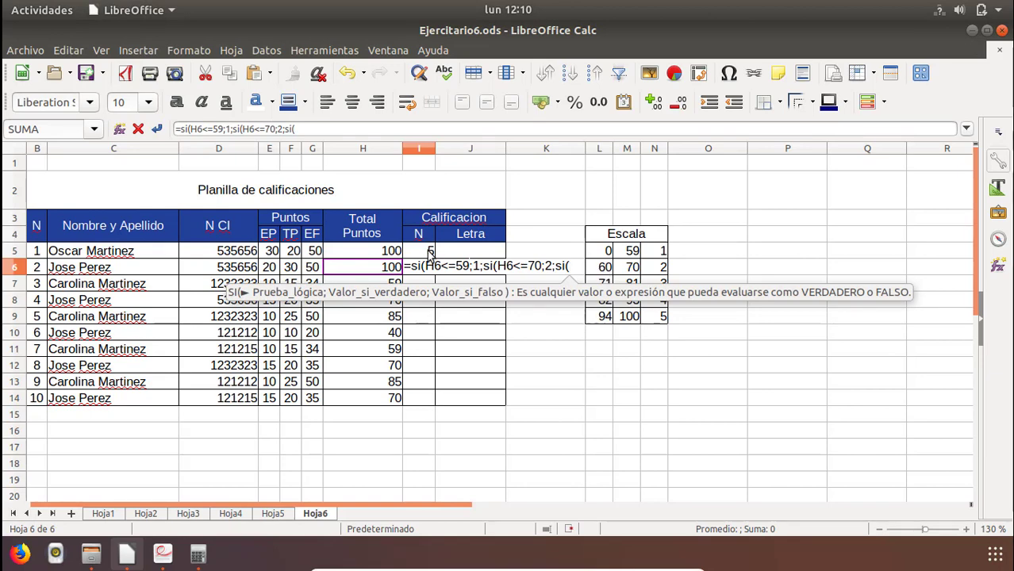
Add a third nested SI to the I6 formula that returns 3 for H6<=81.
{"action": "left_click", "coordinate": [388, 270]}
{"action": "type", "text": "<="}
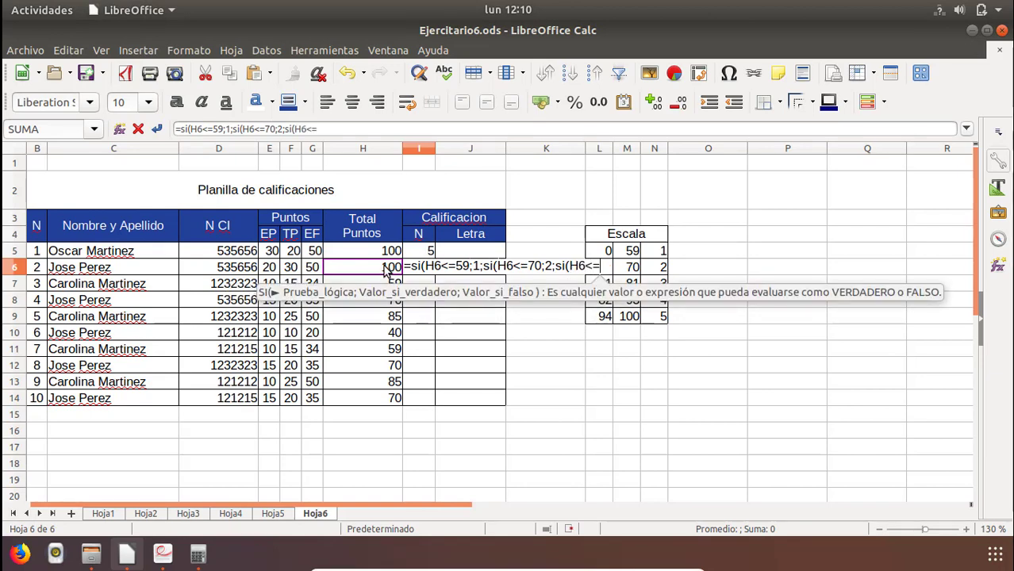
{"action": "type", "text": "81"}
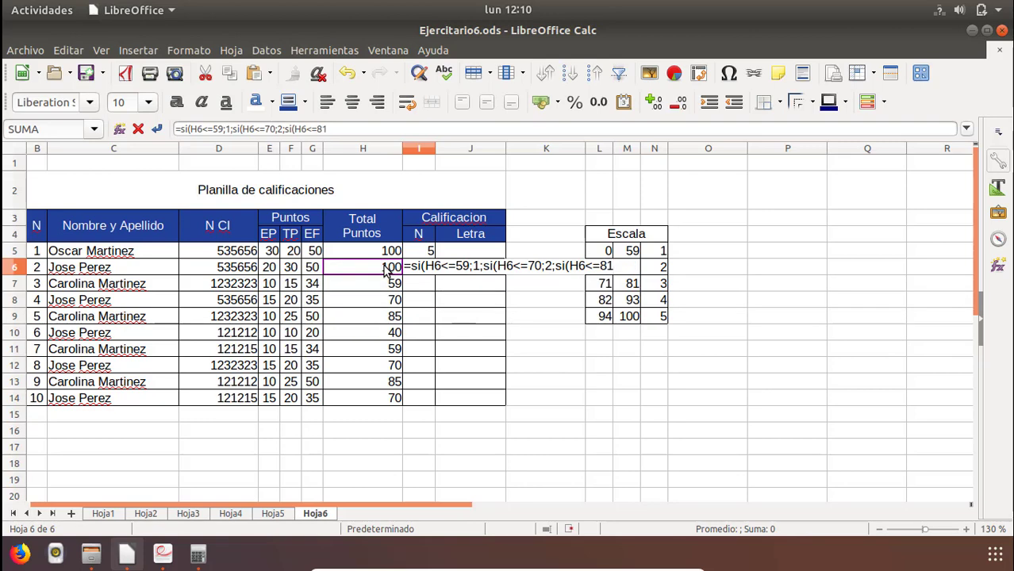
{"action": "type", "text": ";3;"}
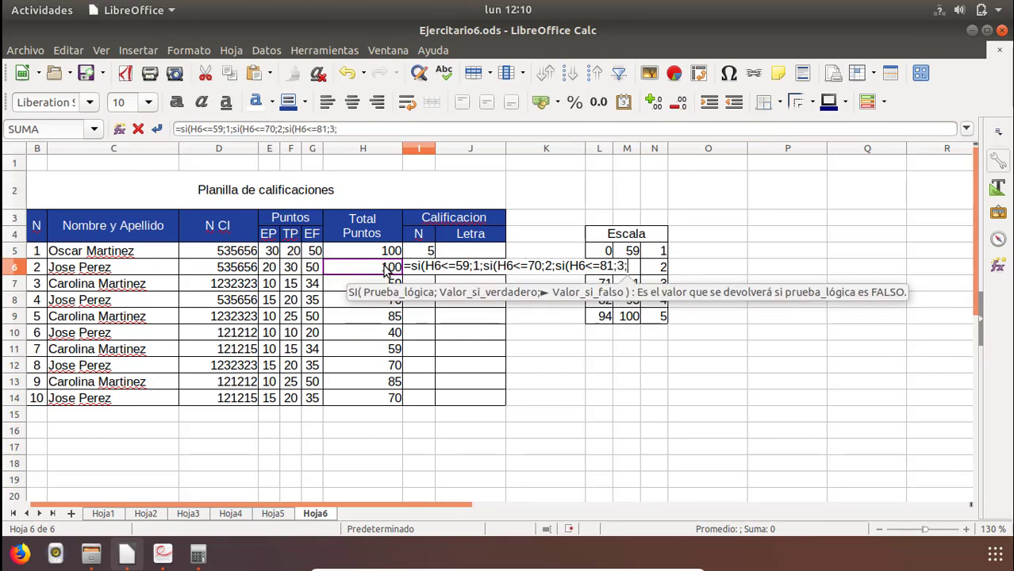
{"action": "type", "text": "si("}
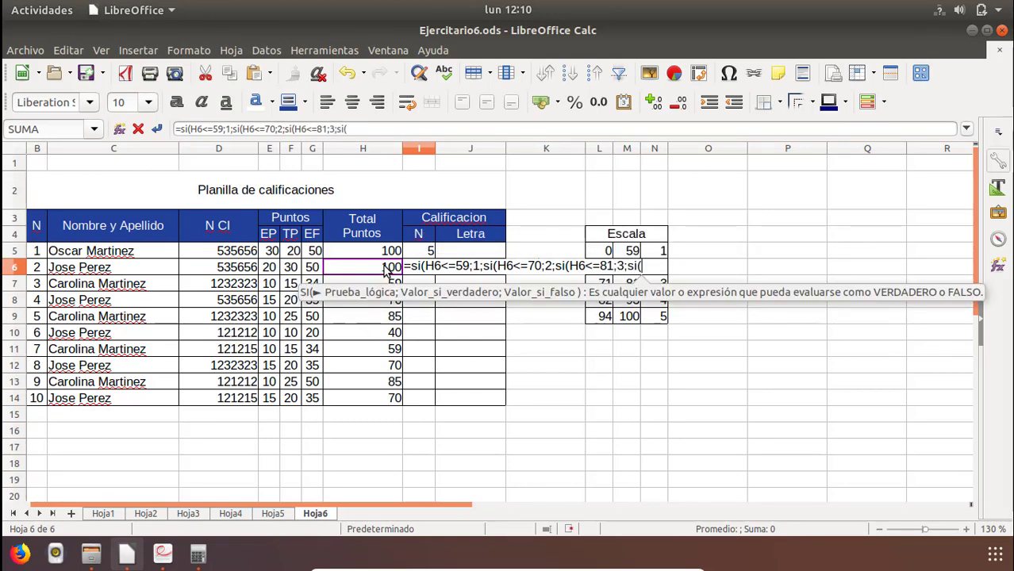
Add a fourth nested SI to the I6 formula that returns 4 for H6<=93.
{"action": "left_click", "coordinate": [354, 271]}
{"action": "type", "text": "<="}
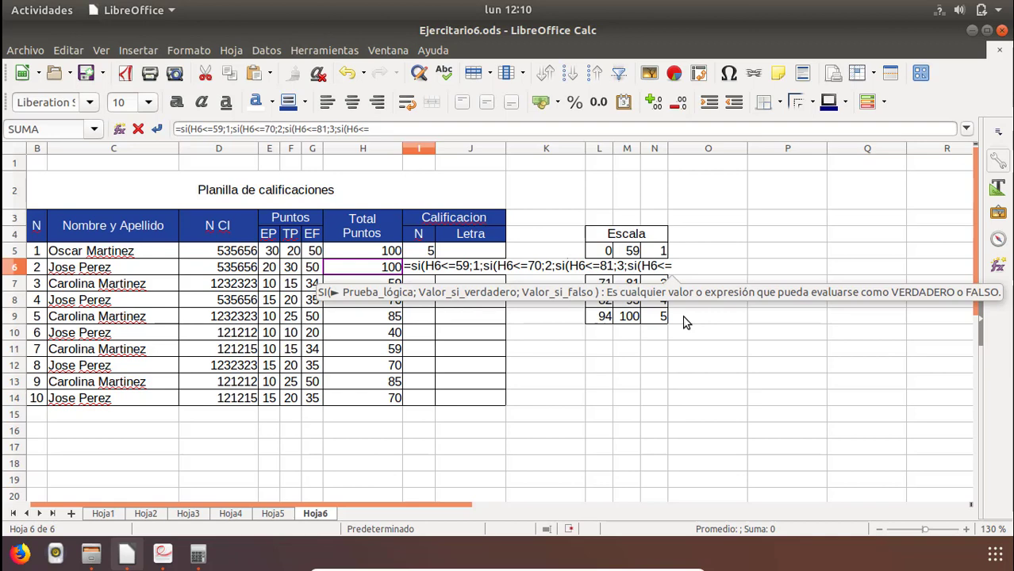
{"action": "type", "text": "93;"}
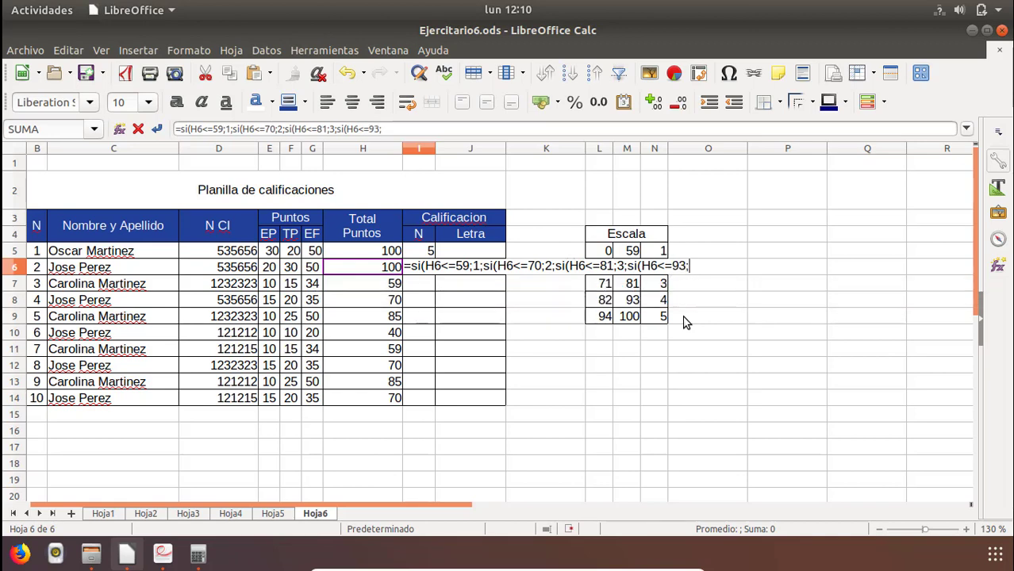
{"action": "type", "text": "4;"}
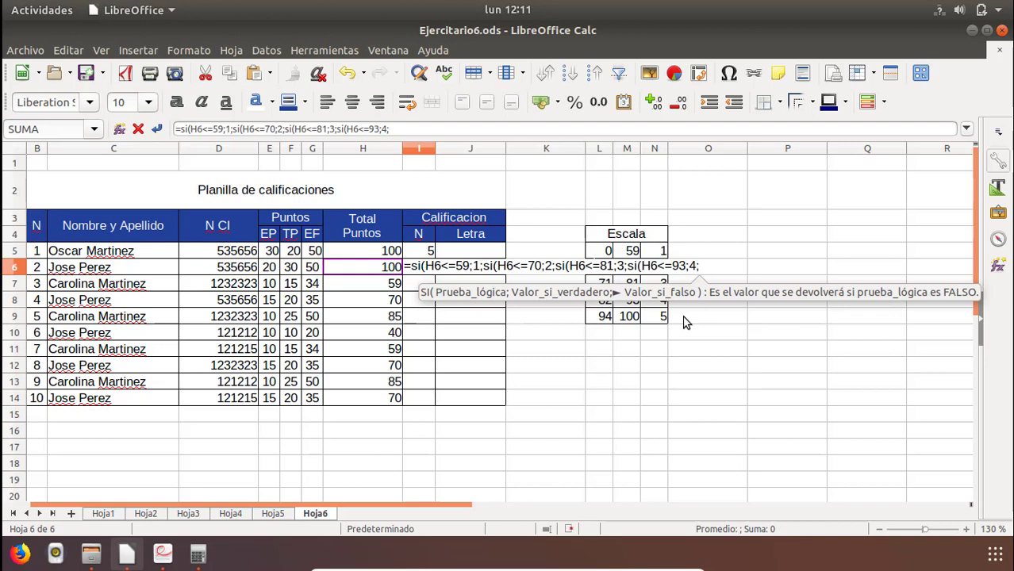
{"action": "type", "text": "si("}
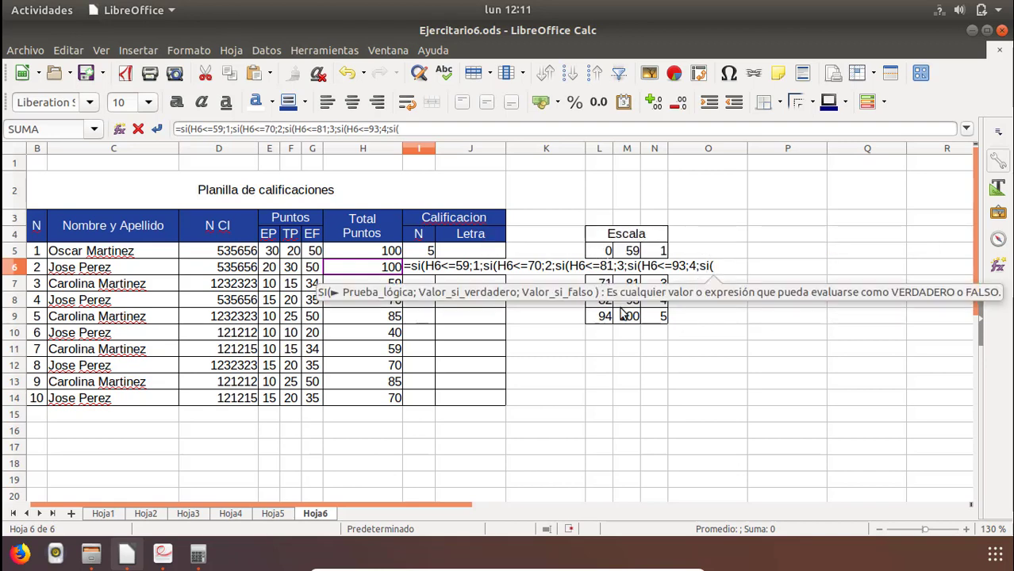
Add a fifth nested SI to the I6 formula that returns 5 for H6<=100.
{"action": "left_click", "coordinate": [381, 270]}
{"action": "type", "text": "<="}
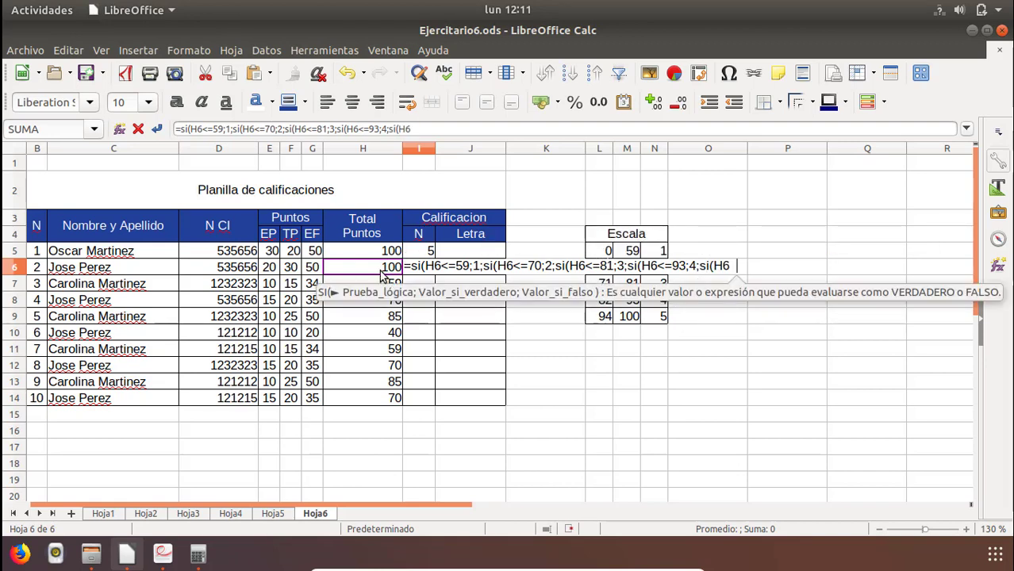
{"action": "type", "text": "100;"}
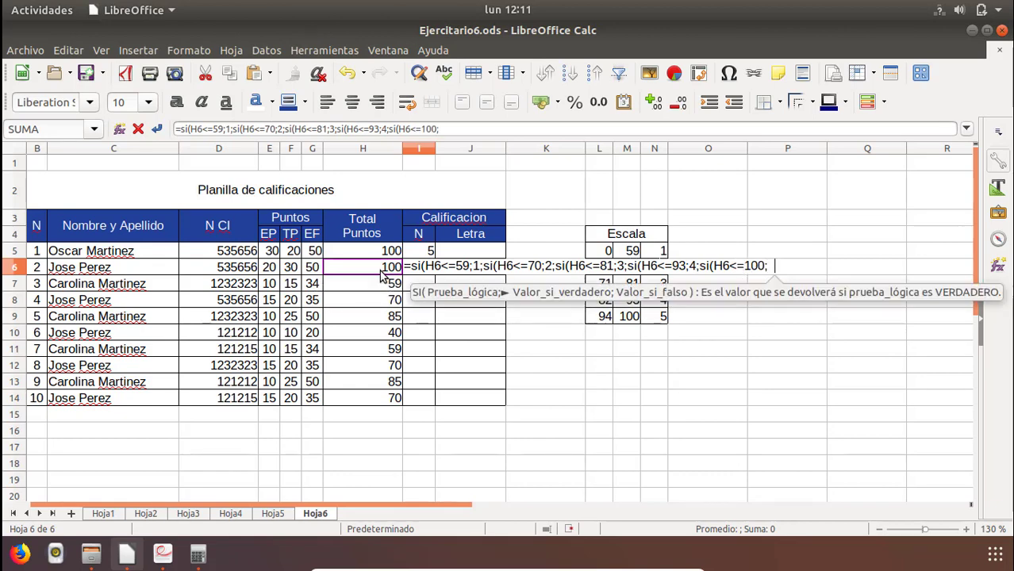
{"action": "key", "text": "BackSpace"}
{"action": "type", "text": "5;"}
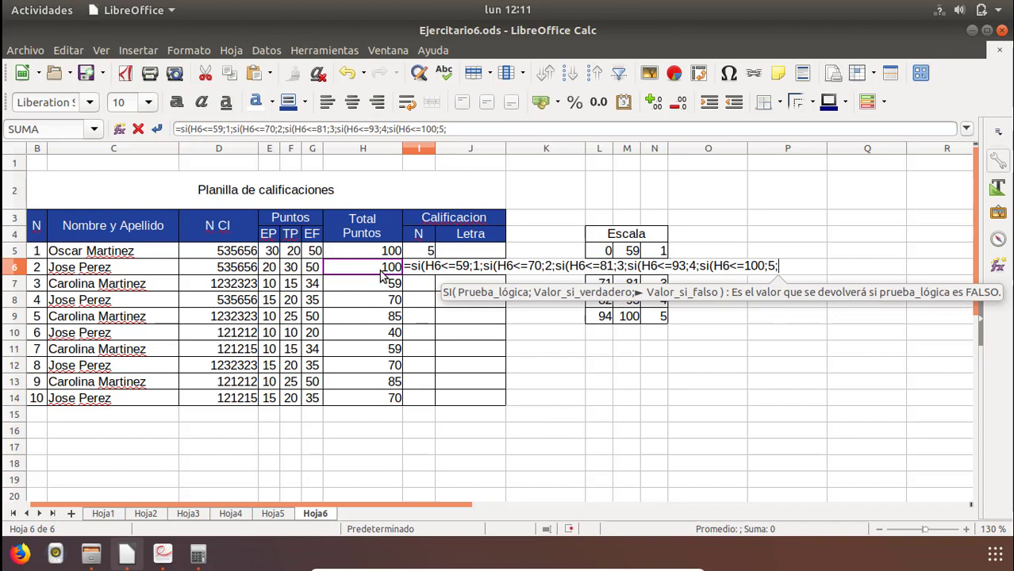
{"action": "type", "text": "\"EEOR"}
Finish the I6 formula with "ERROR" as the final false value, close all five parentheses and enter it.
{"action": "key", "text": "BackSpace"}
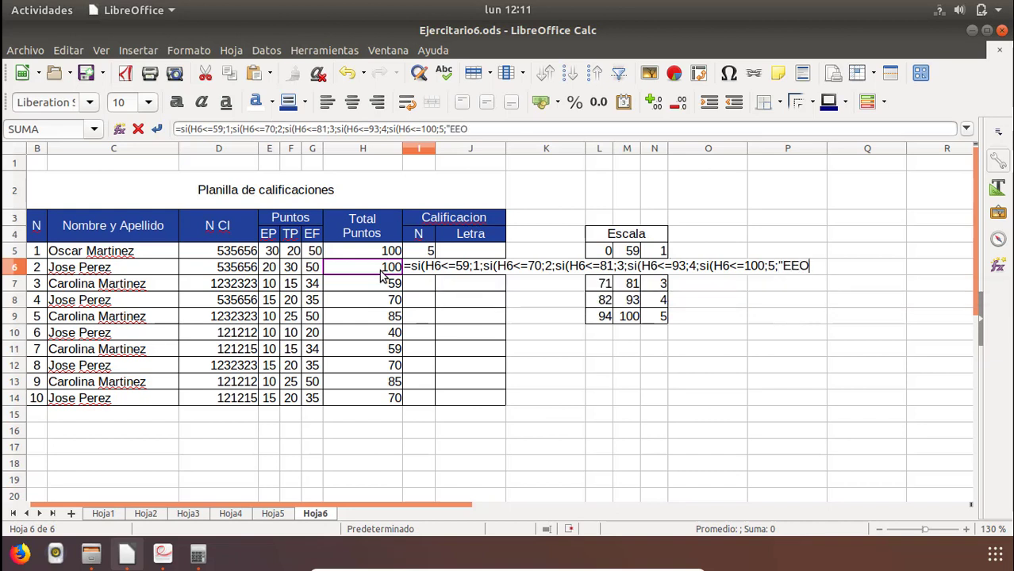
{"action": "key", "text": "BackSpace"}
{"action": "key", "text": "BackSpace"}
{"action": "type", "text": "RROR\""}
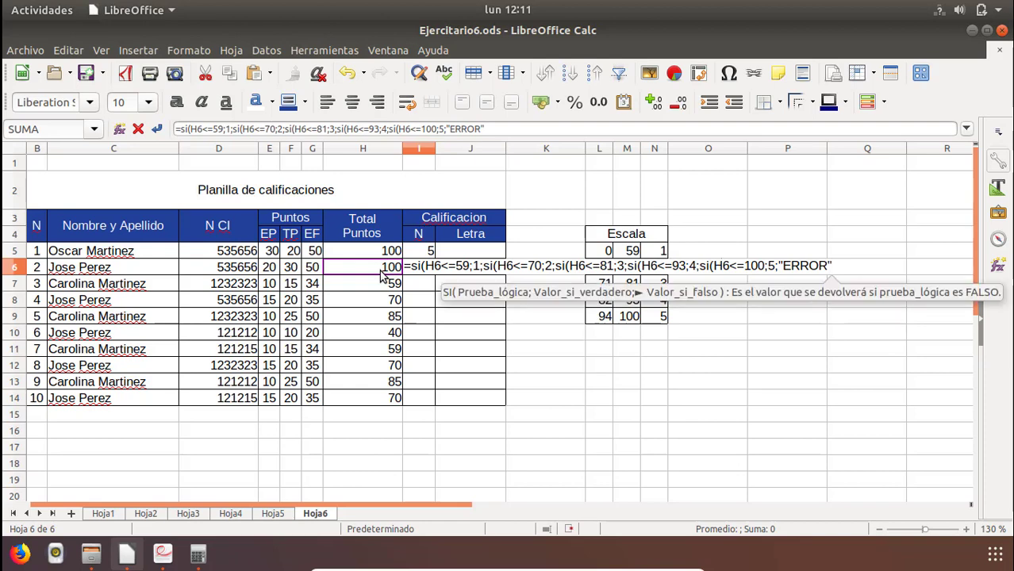
{"action": "type", "text": "))"}
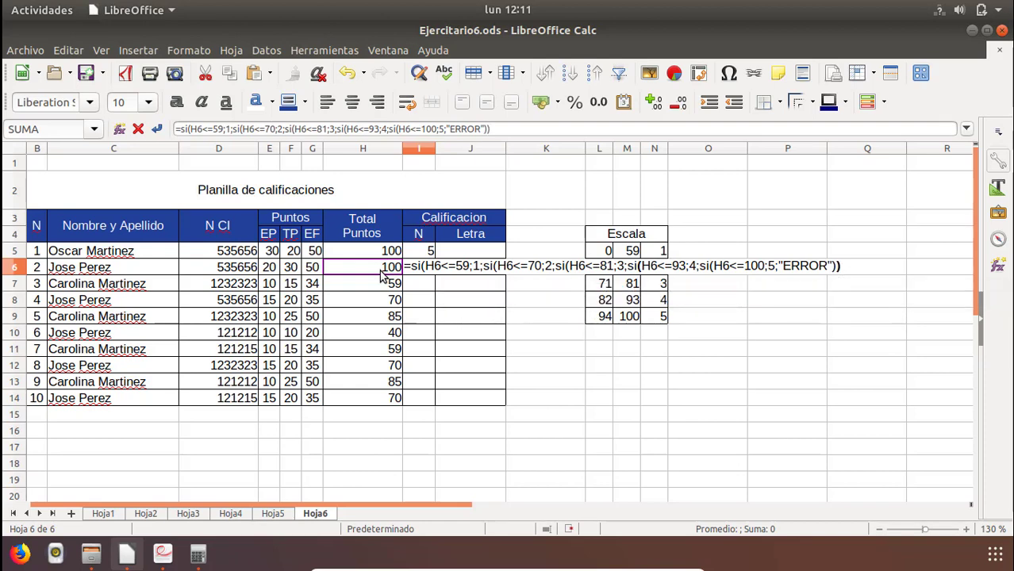
{"action": "type", "text": ")))"}
{"action": "key", "text": "Return"}
{"action": "key", "text": "Up"}
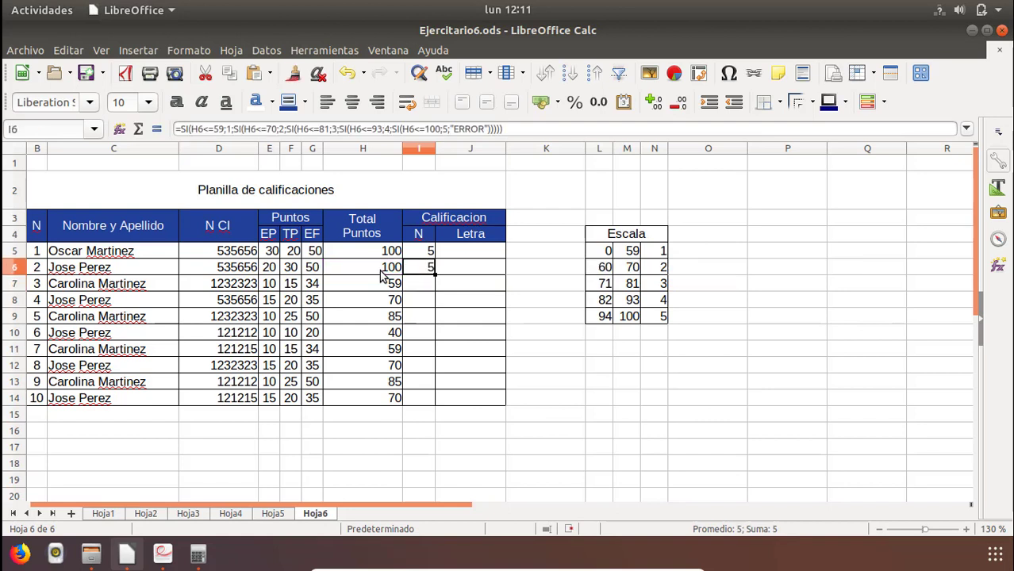
{"action": "key", "text": "Down"}
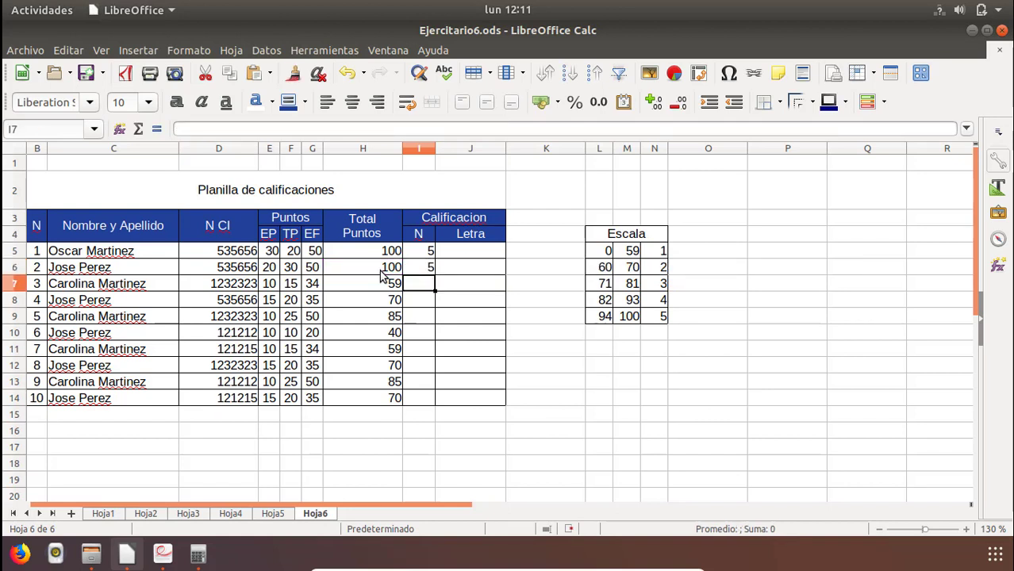
{"action": "type", "text": "="}
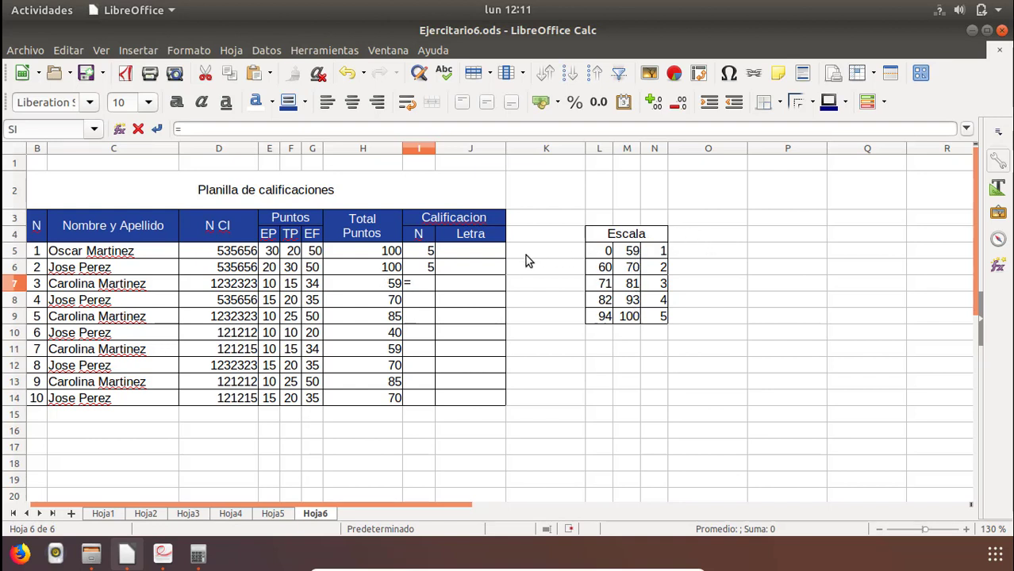
{"action": "key", "text": "Escape"}
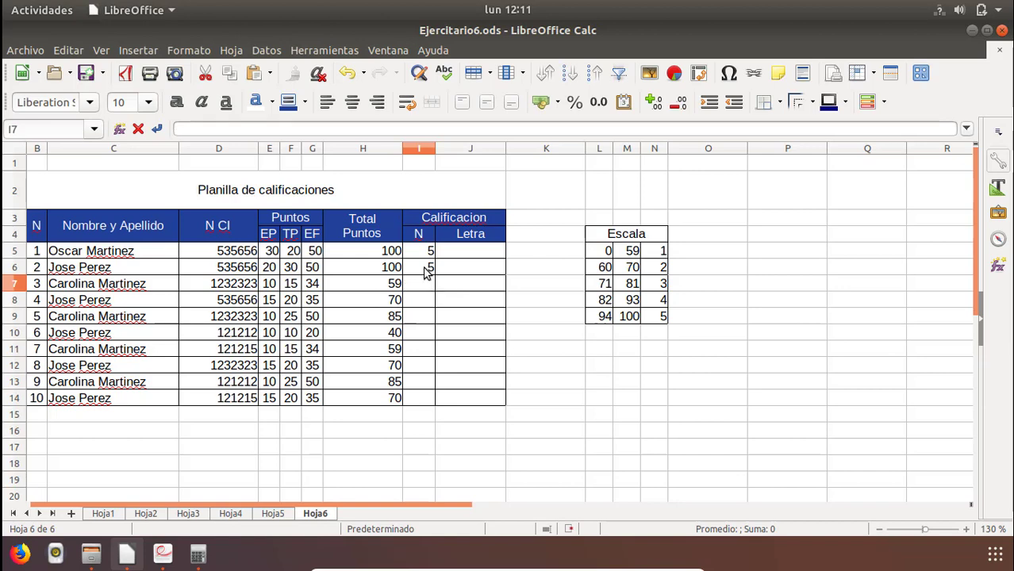
Review the fixed threshold values inside the nested SI formula in I6, leaving the formula as it is.
{"action": "double_click", "coordinate": [430, 267]}
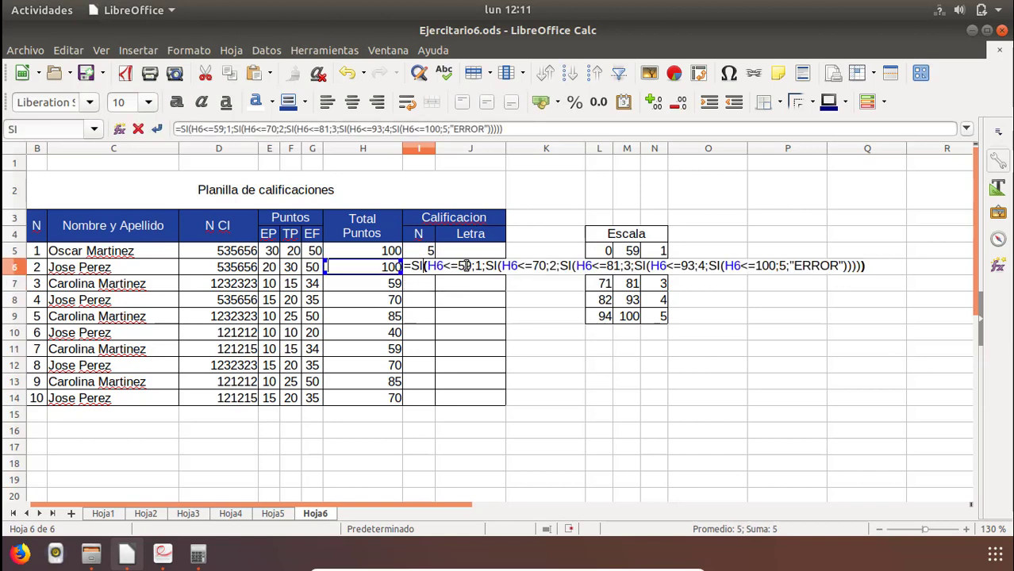
{"action": "left_click", "coordinate": [465, 266]}
{"action": "left_click", "coordinate": [534, 266]}
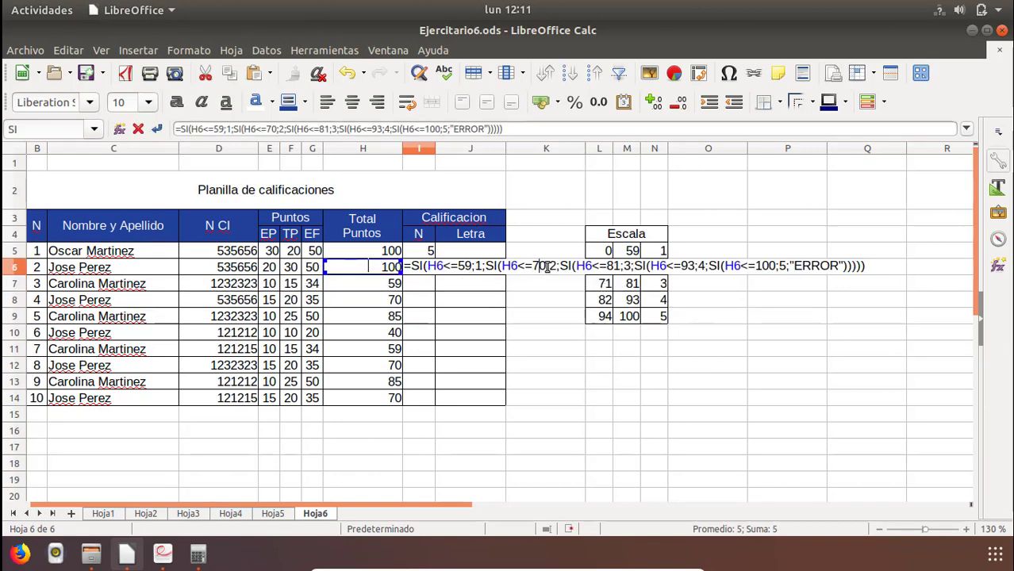
{"action": "left_click", "coordinate": [609, 266]}
{"action": "left_click", "coordinate": [687, 266]}
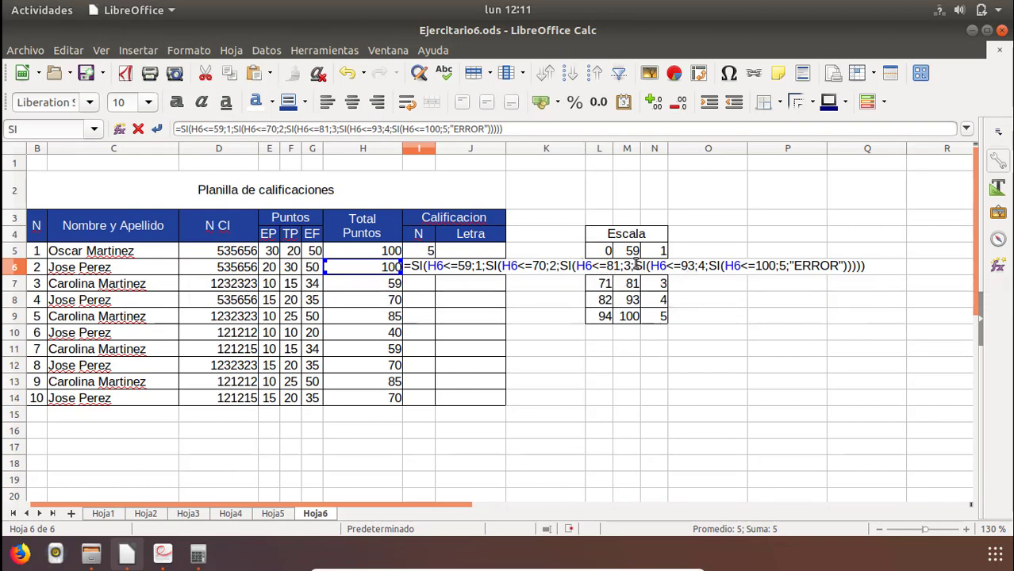
{"action": "key", "text": "Escape"}
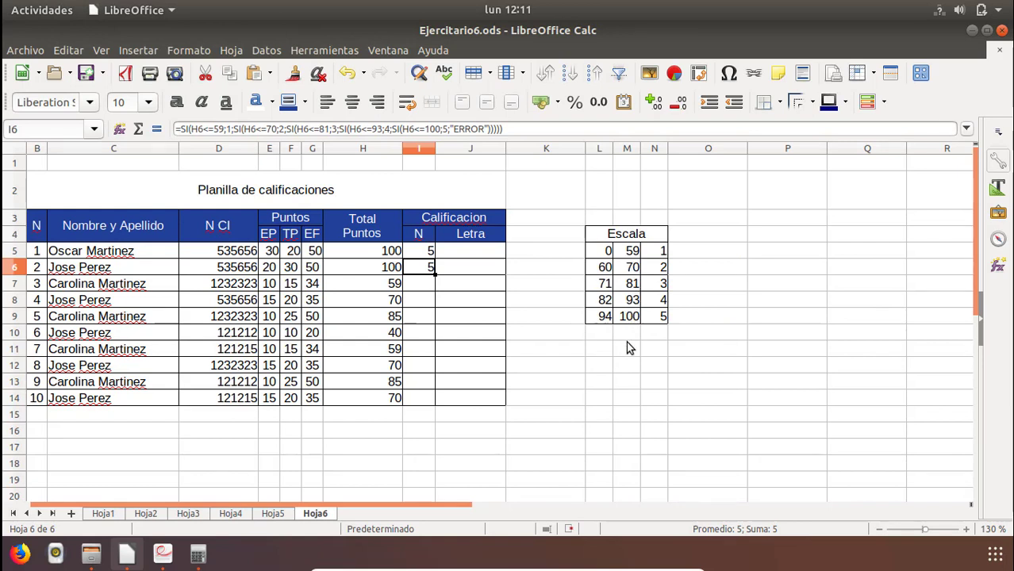
Start a SI formula in I7 that returns 1 when H7 is <= the absolute reference $M$5.
{"action": "left_click", "coordinate": [429, 285]}
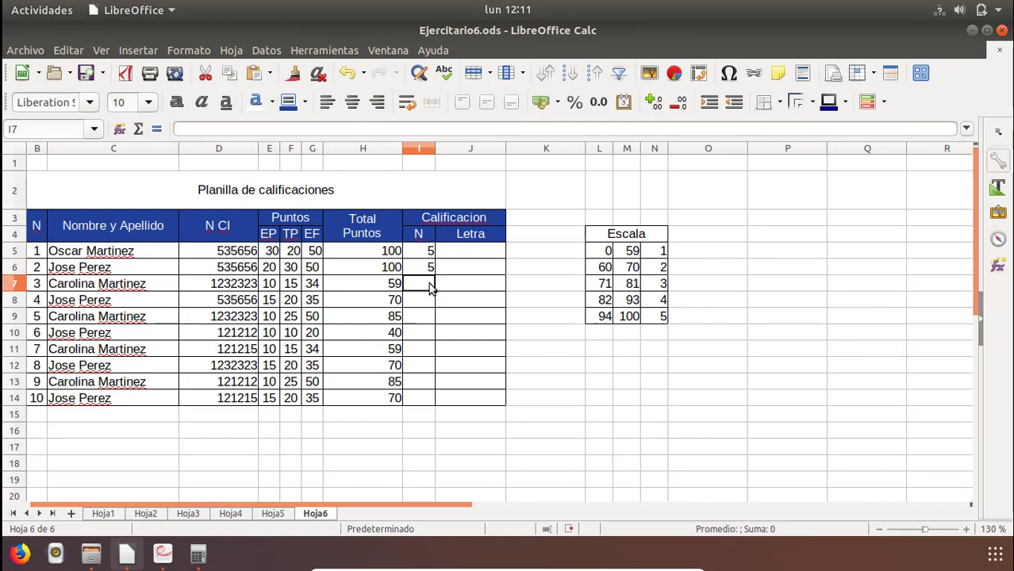
{"action": "type", "text": "="}
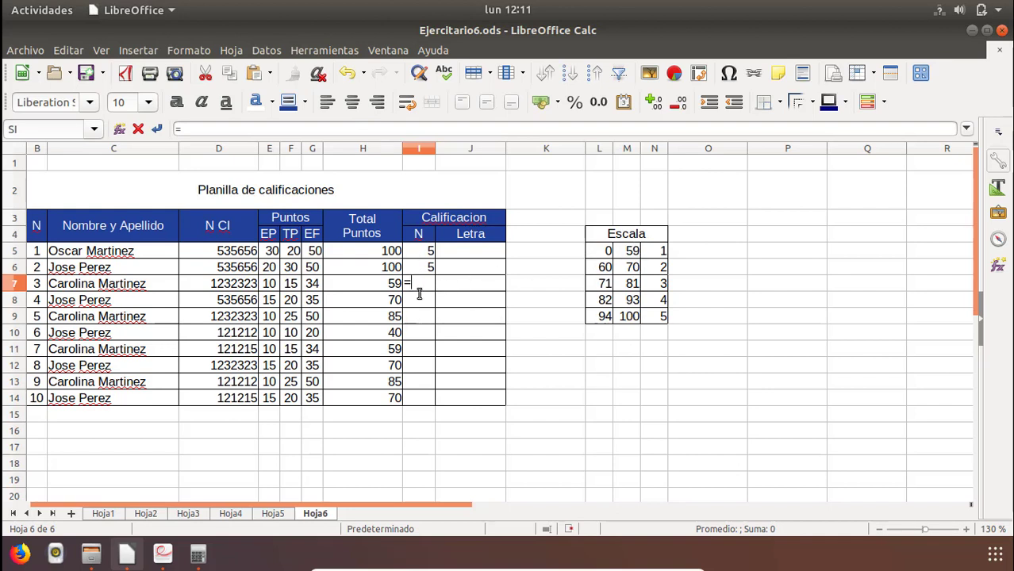
{"action": "type", "text": "si("}
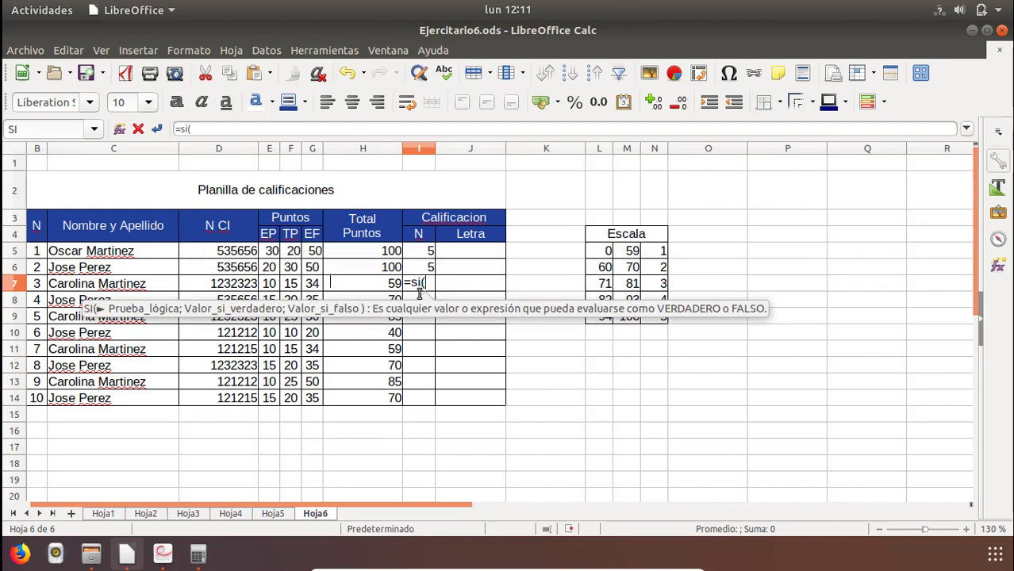
{"action": "left_click", "coordinate": [387, 286]}
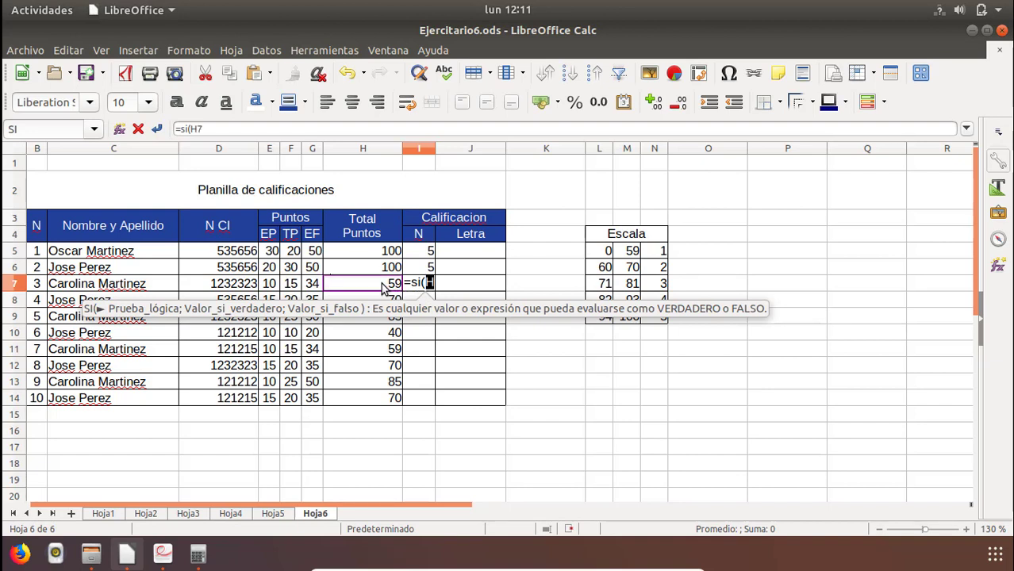
{"action": "type", "text": "<="}
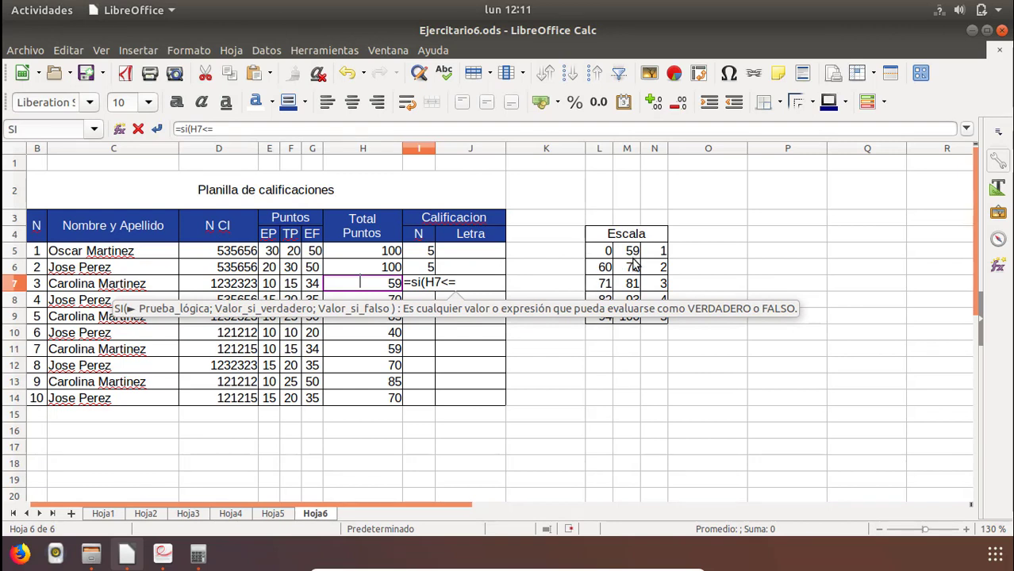
{"action": "left_click", "coordinate": [633, 252]}
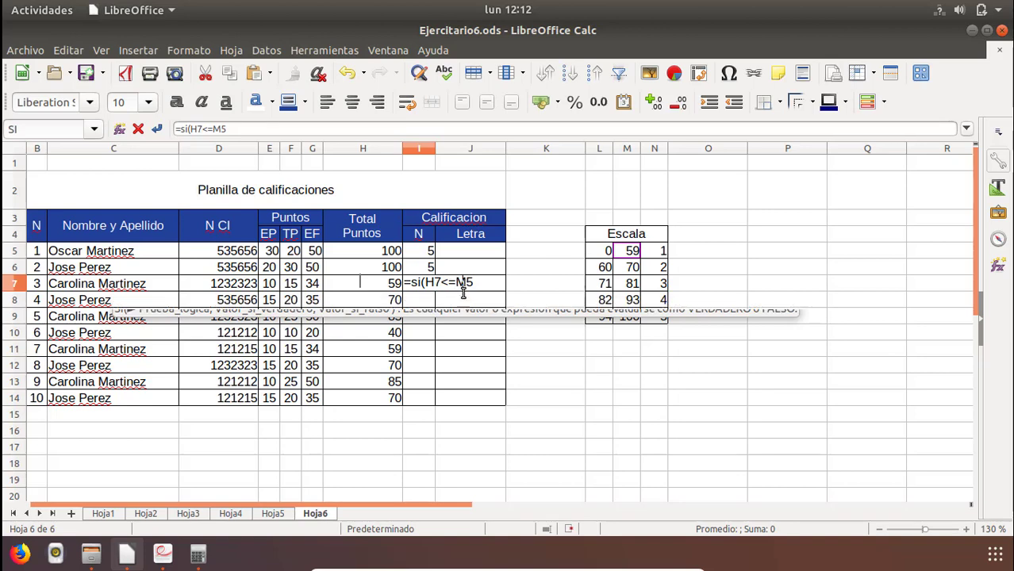
{"action": "type", "text": "$"}
{"action": "key", "text": "Right"}
{"action": "type", "text": "$5"}
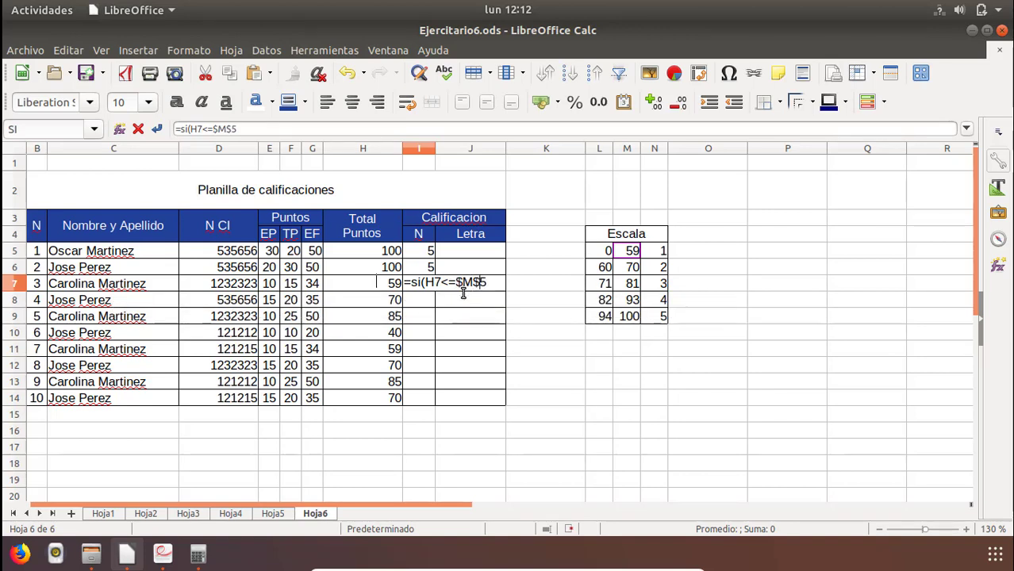
{"action": "type", "text": ";"}
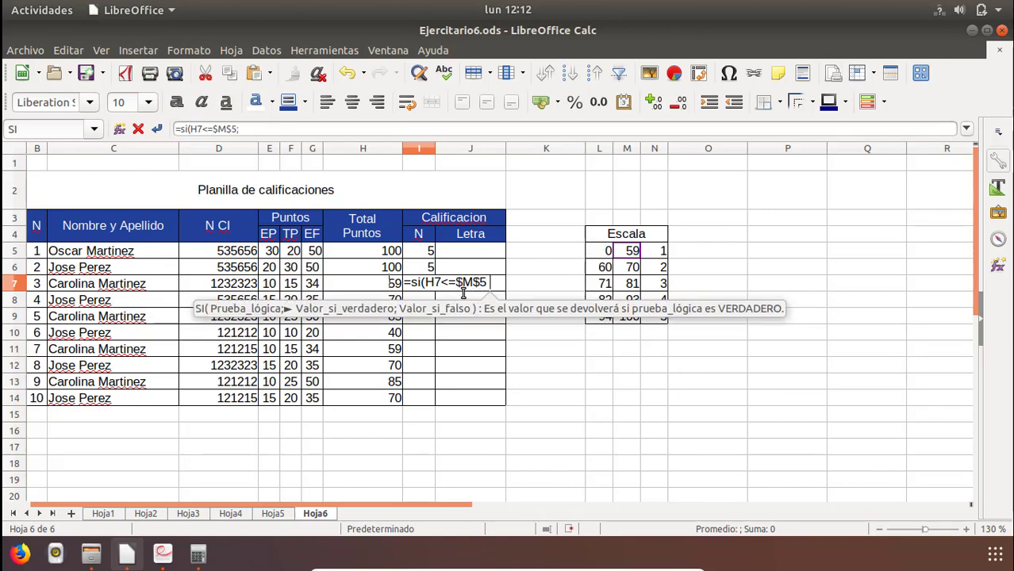
{"action": "type", "text": "1"}
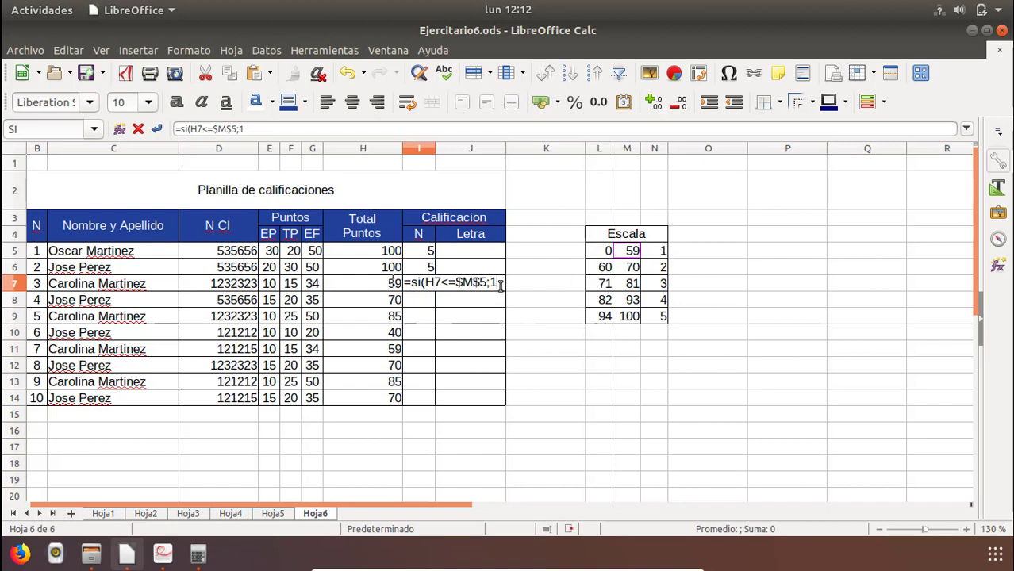
Add a second nested SI to the I7 formula that returns 2 for H7<=$M$6.
{"action": "type", "text": ";"}
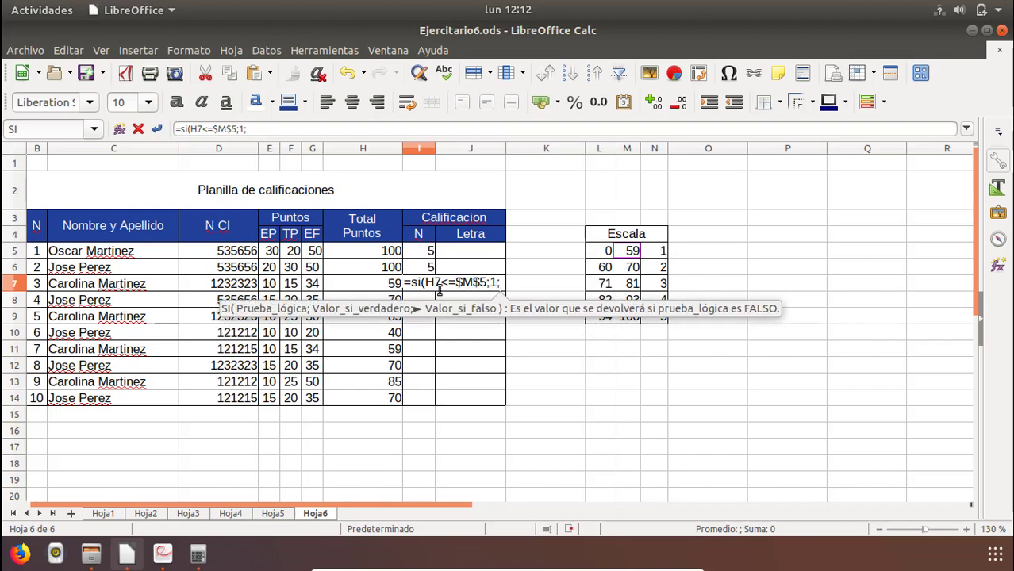
{"action": "type", "text": "si("}
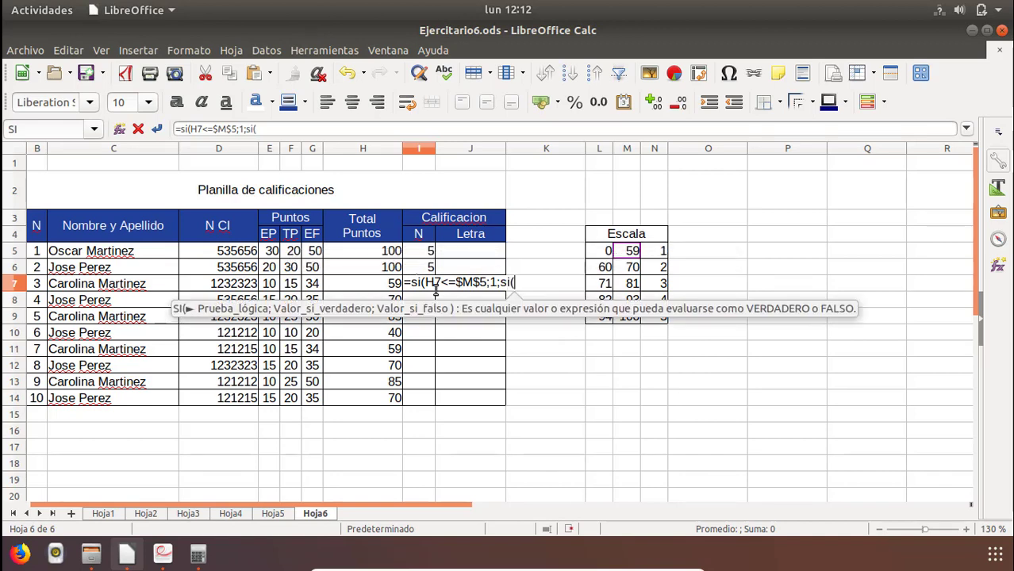
{"action": "left_click", "coordinate": [359, 284]}
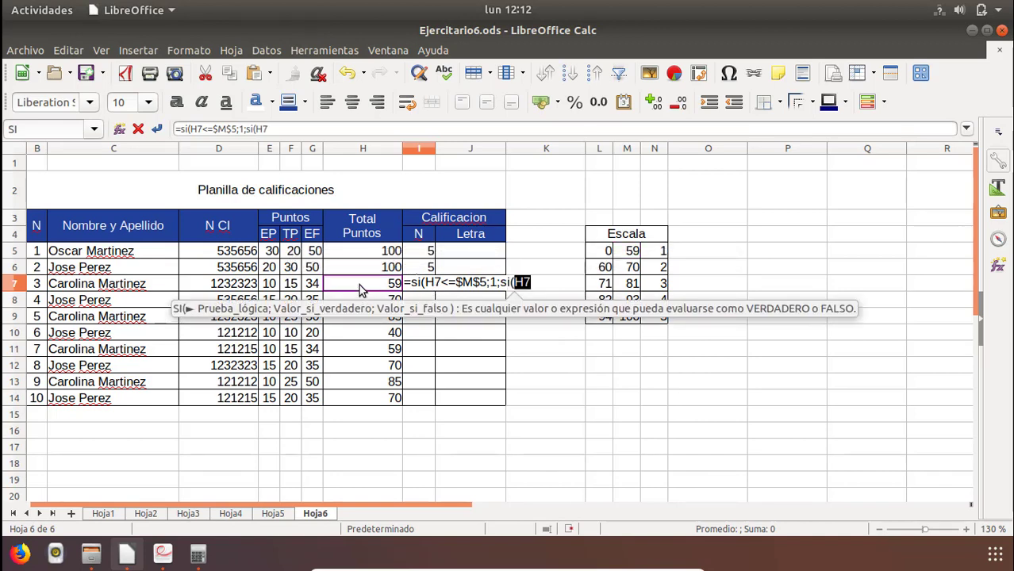
{"action": "type", "text": "<="}
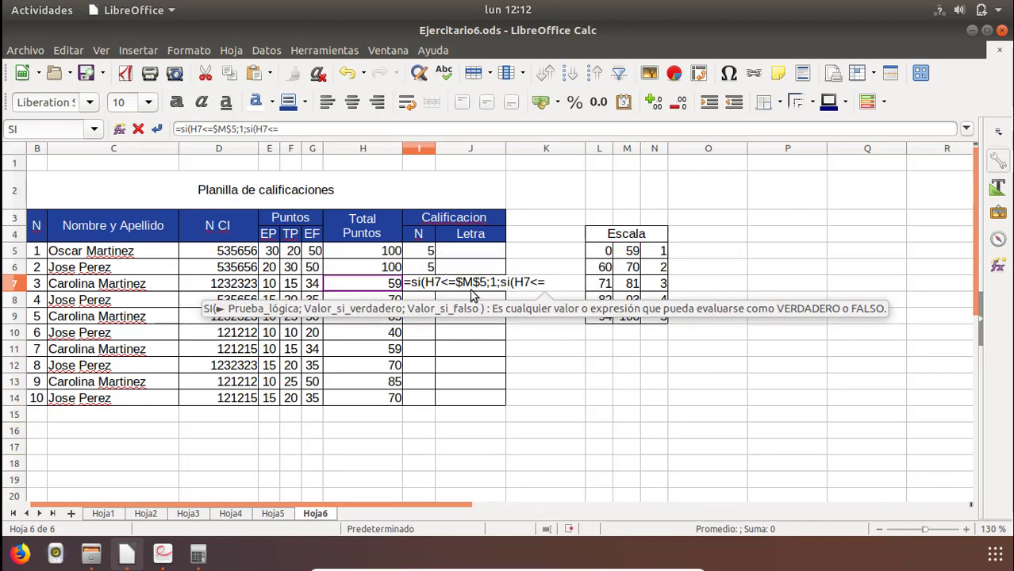
{"action": "left_click", "coordinate": [631, 270]}
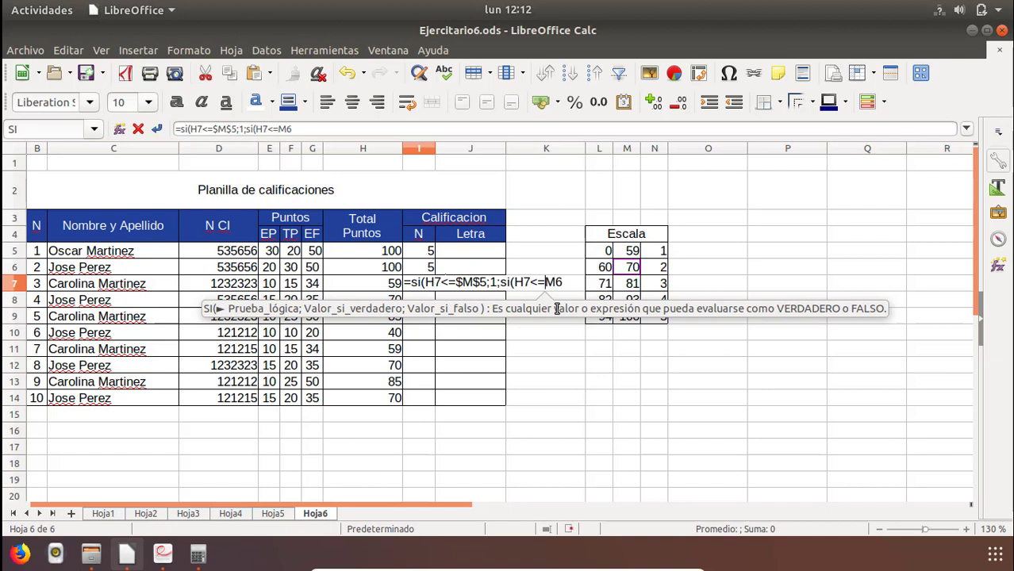
{"action": "type", "text": "$"}
{"action": "key", "text": "Right"}
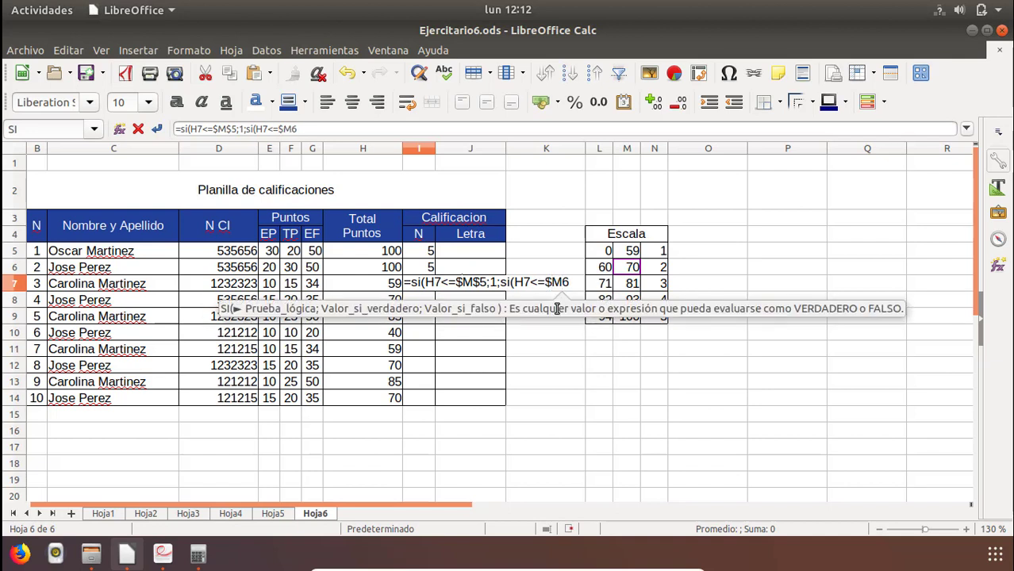
{"action": "type", "text": "$6"}
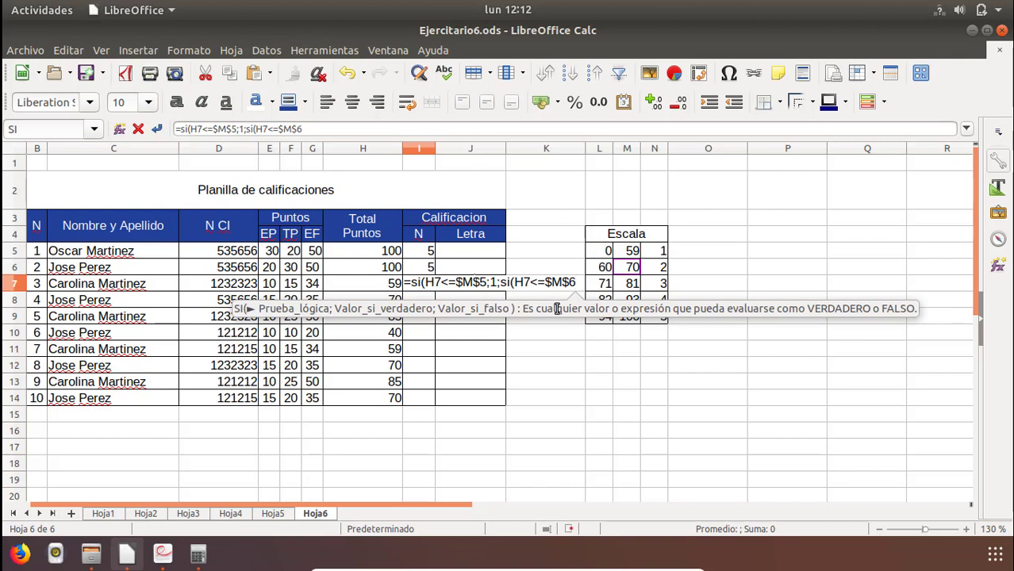
{"action": "type", "text": ";"}
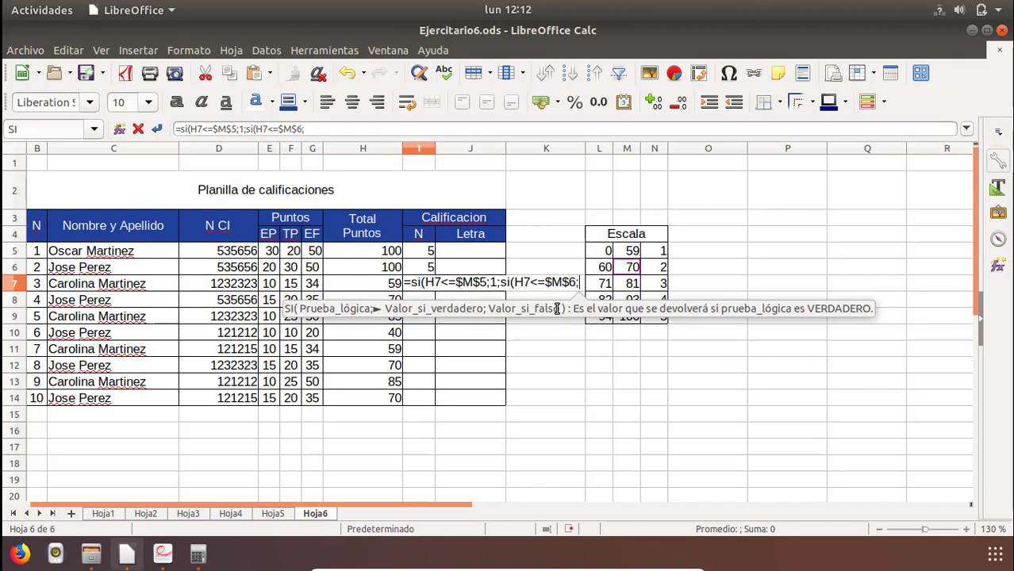
{"action": "type", "text": "2;si("}
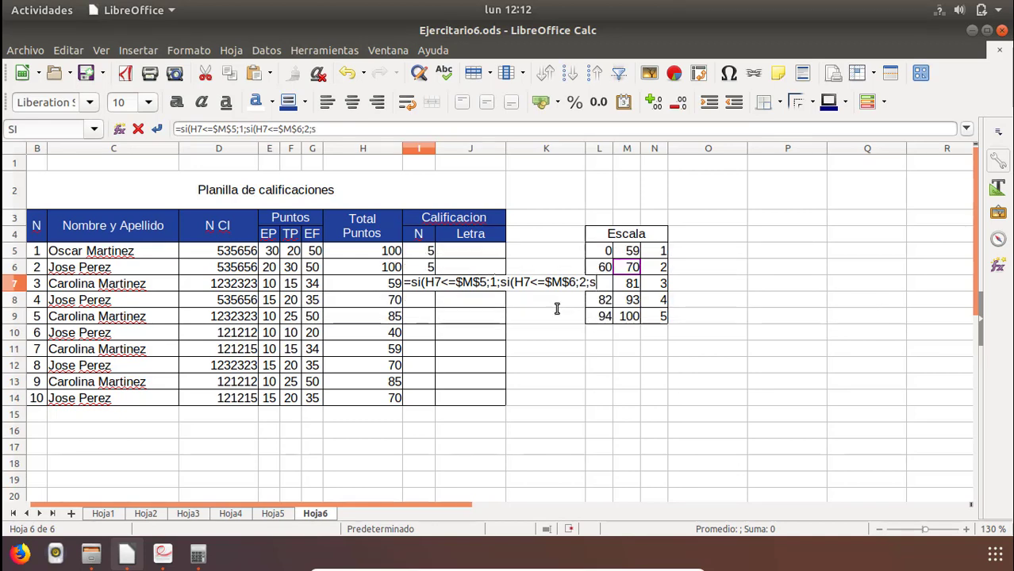
Add a third nested SI to the I7 formula that returns 3 for H7<=$M$7.
{"action": "left_click", "coordinate": [389, 288]}
{"action": "type", "text": "<="}
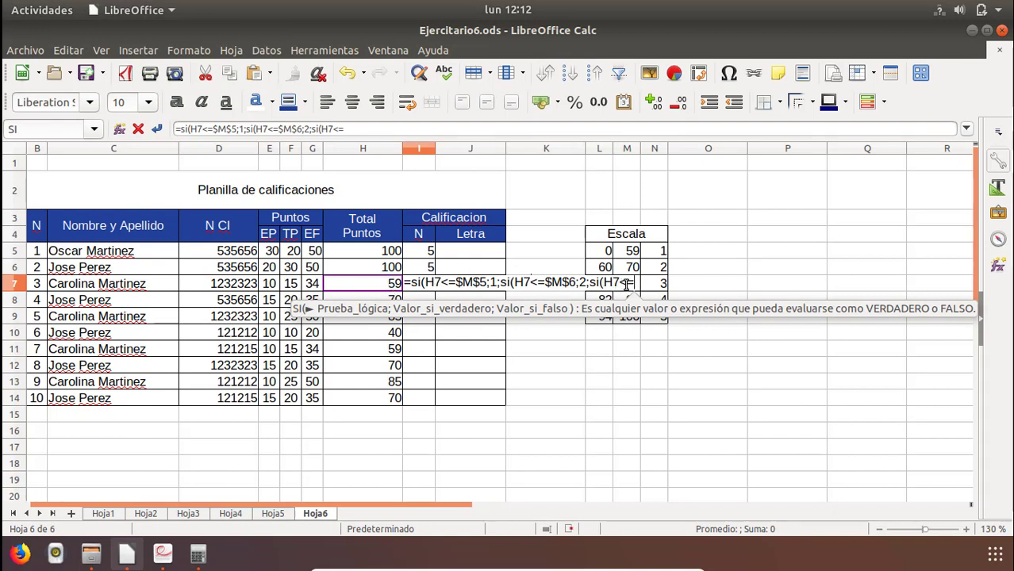
{"action": "type", "text": "$"}
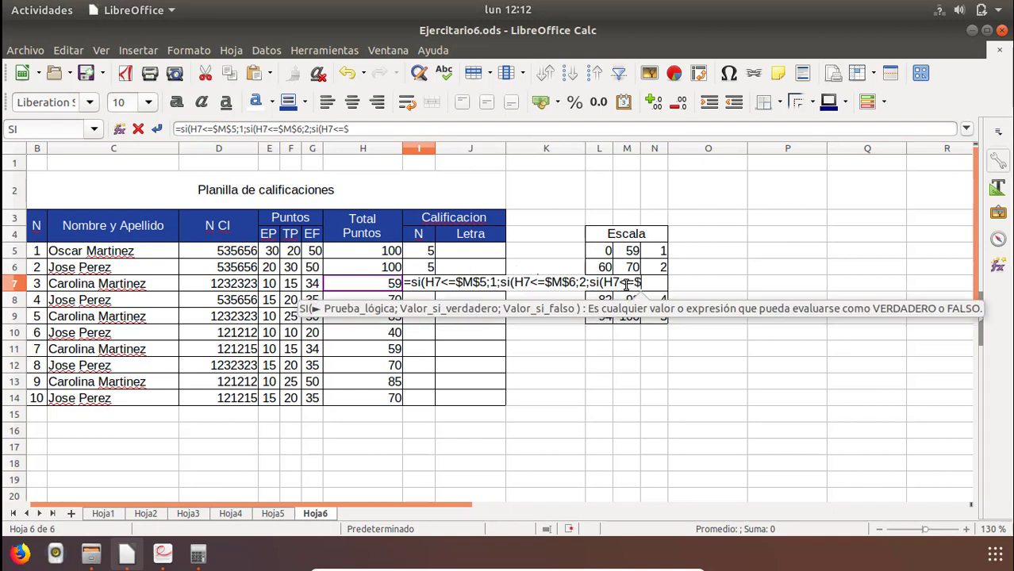
{"action": "type", "text": "M$"}
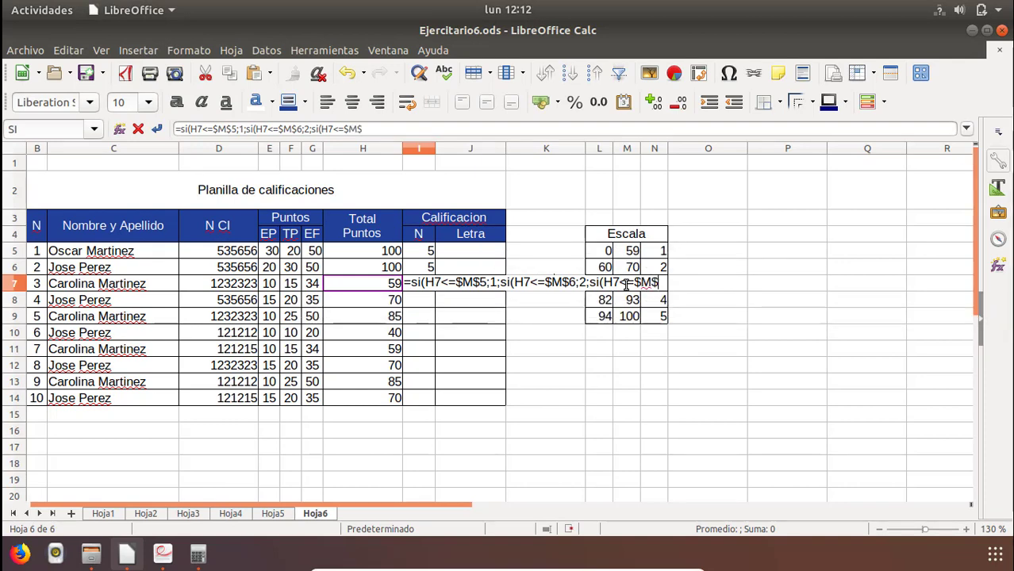
{"action": "type", "text": "7;"}
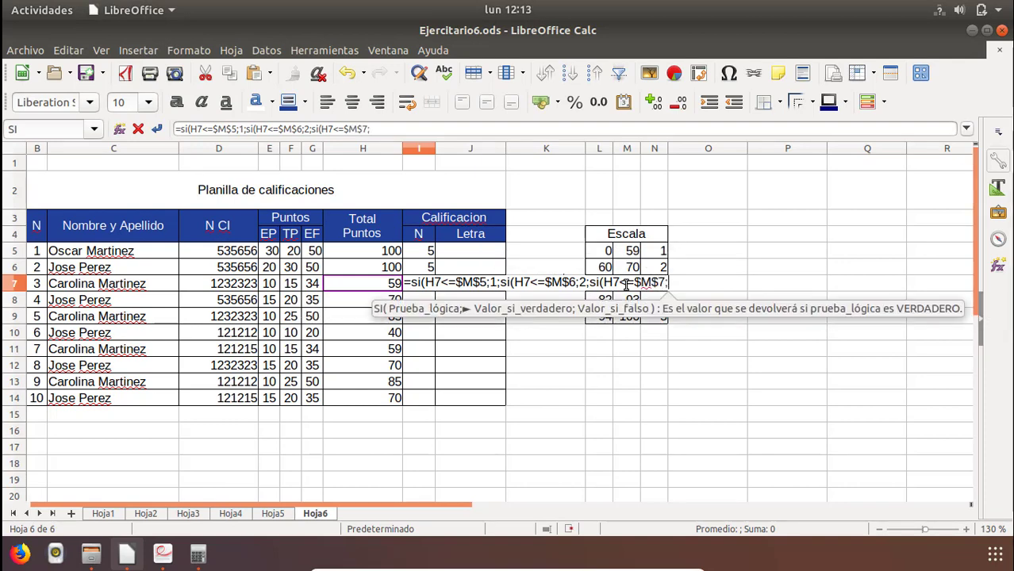
{"action": "type", "text": "3"}
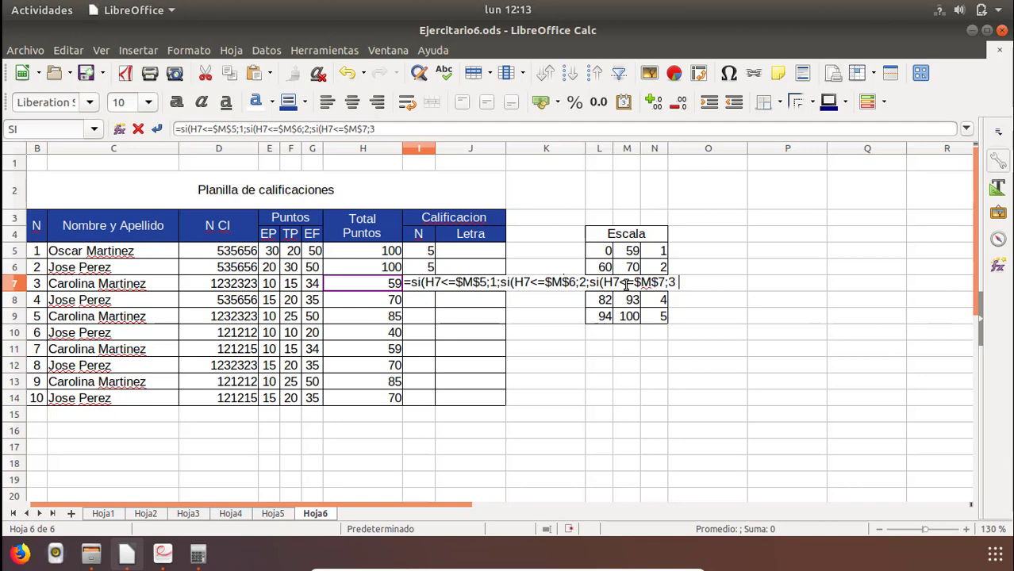
{"action": "type", "text": ";si("}
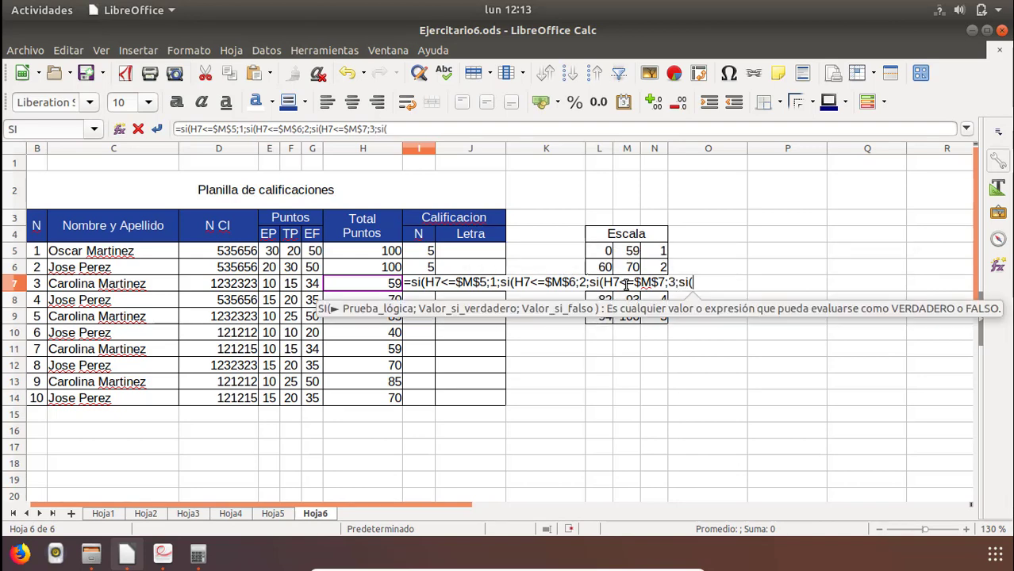
{"action": "type", "text": "H7<="}
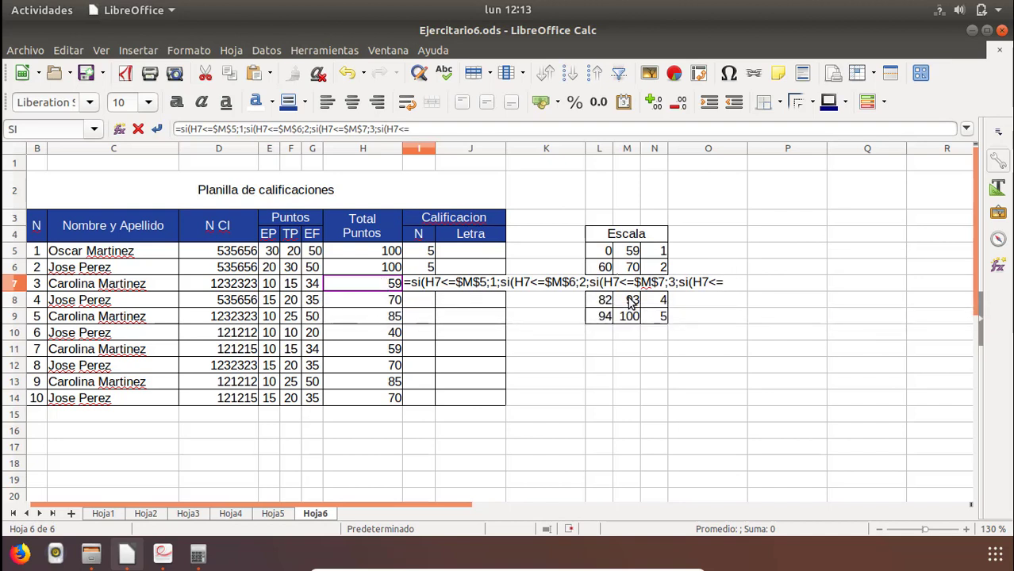
Add a fourth nested SI to the I7 formula that returns 4 for H7<=$M$8.
{"action": "left_click", "coordinate": [631, 302]}
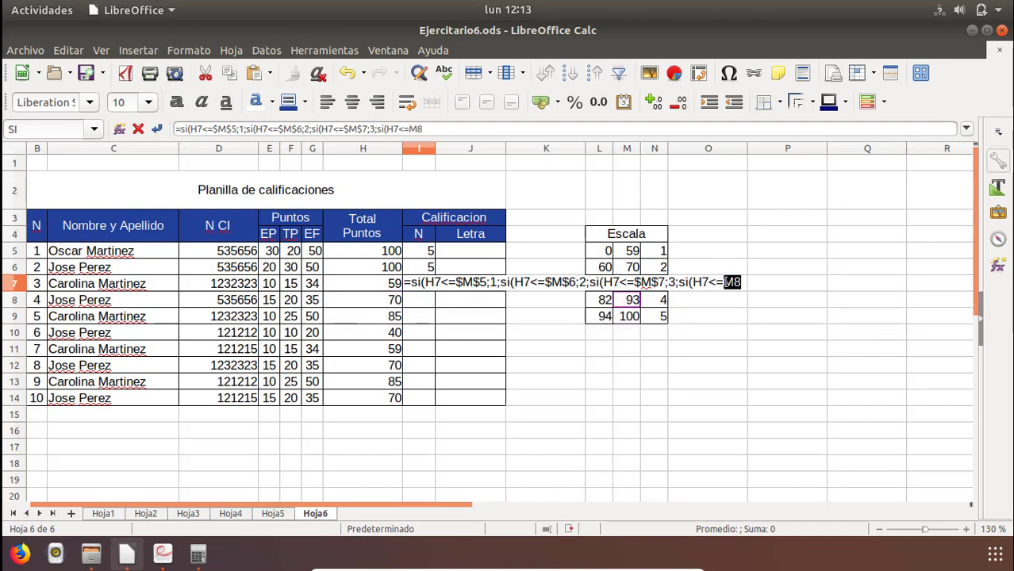
{"action": "left_click", "coordinate": [726, 284]}
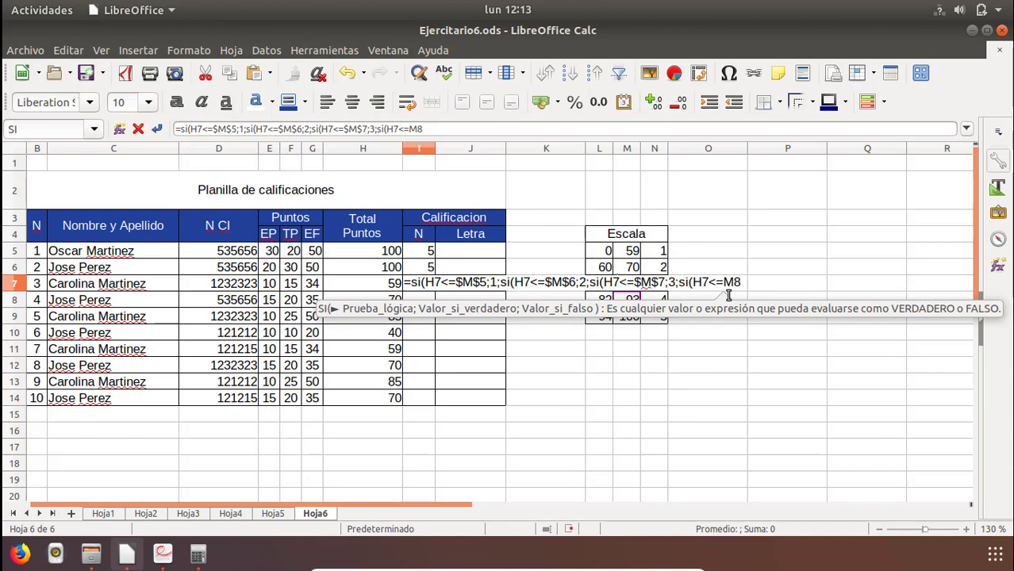
{"action": "key", "text": "shift+F4"}
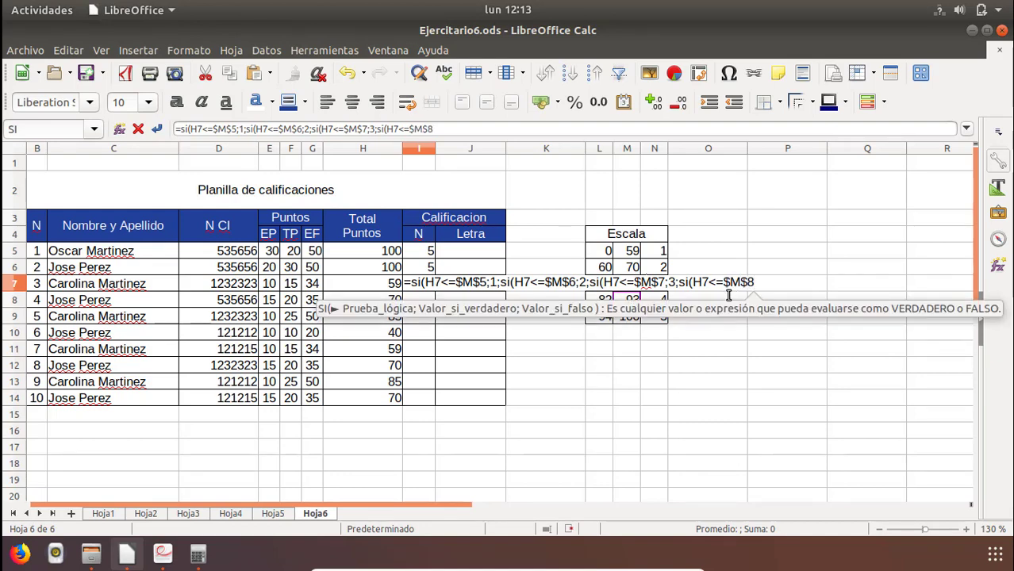
{"action": "type", "text": ";4"}
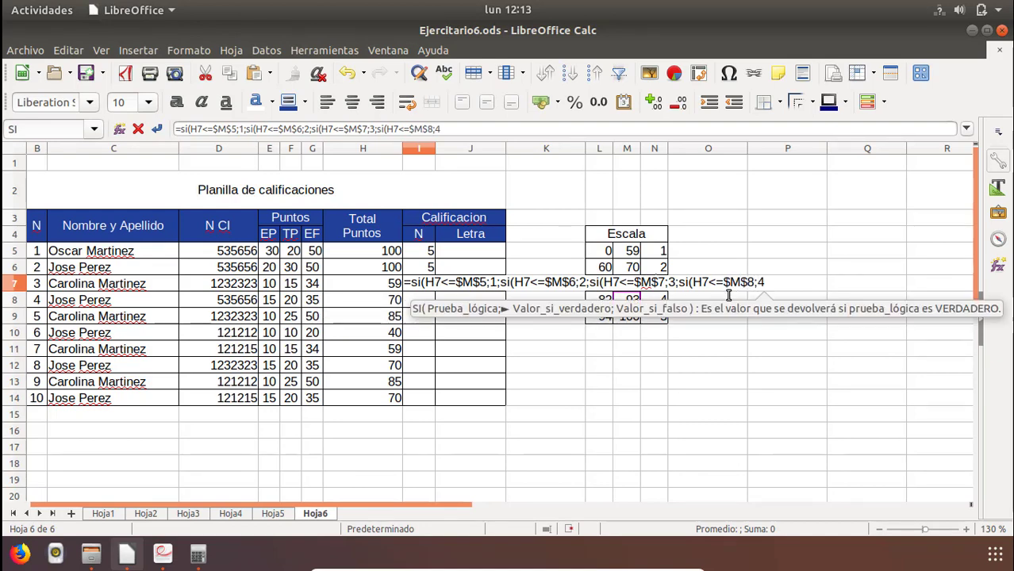
{"action": "type", "text": ";"}
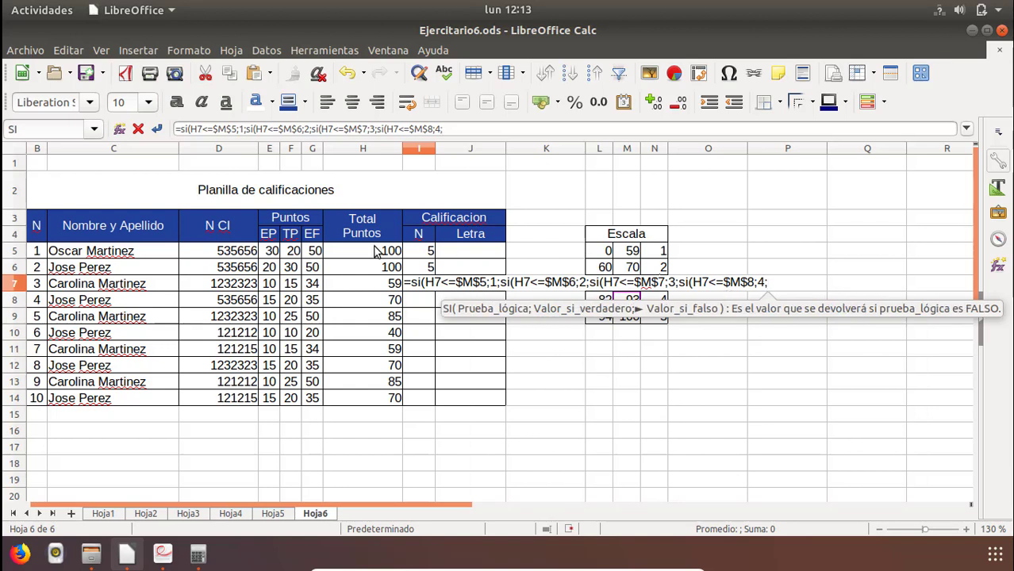
Append the condition H7<=$M$9 with the result 5 to the I7 formula, using the absolute Escala reference instead of a fixed 100.
{"action": "left_click", "coordinate": [377, 285]}
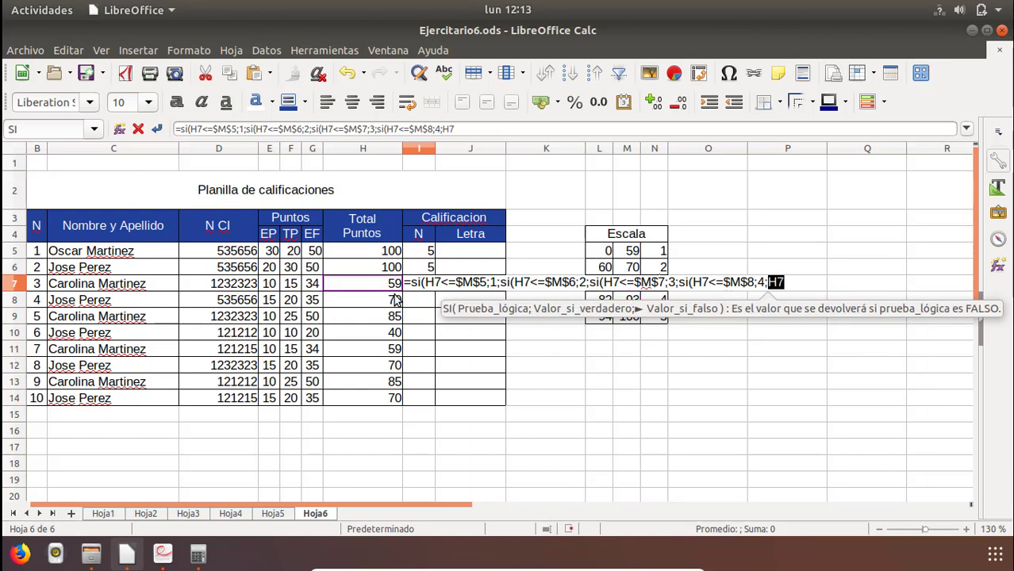
{"action": "type", "text": "<=100;"}
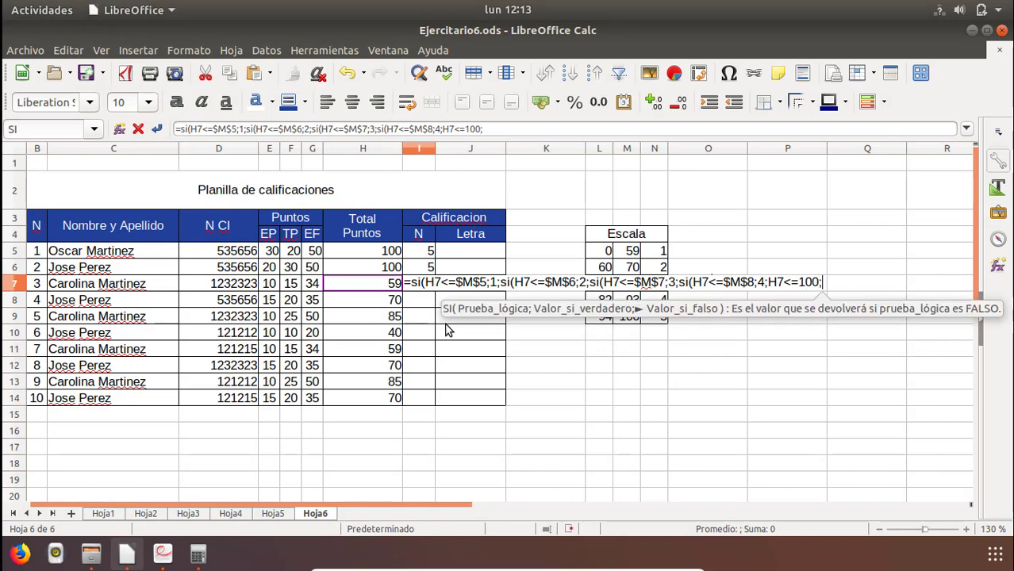
{"action": "key", "text": "BackSpace"}
{"action": "key", "text": "BackSpace"}
{"action": "key", "text": "BackSpace"}
{"action": "key", "text": "BackSpace"}
{"action": "key", "text": "BackSpace"}
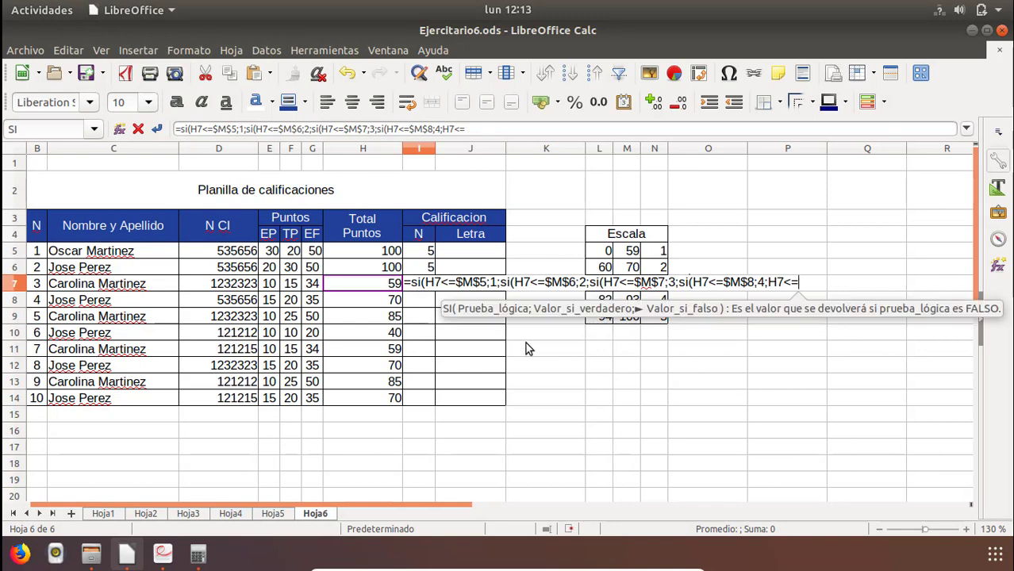
{"action": "left_click", "coordinate": [628, 317]}
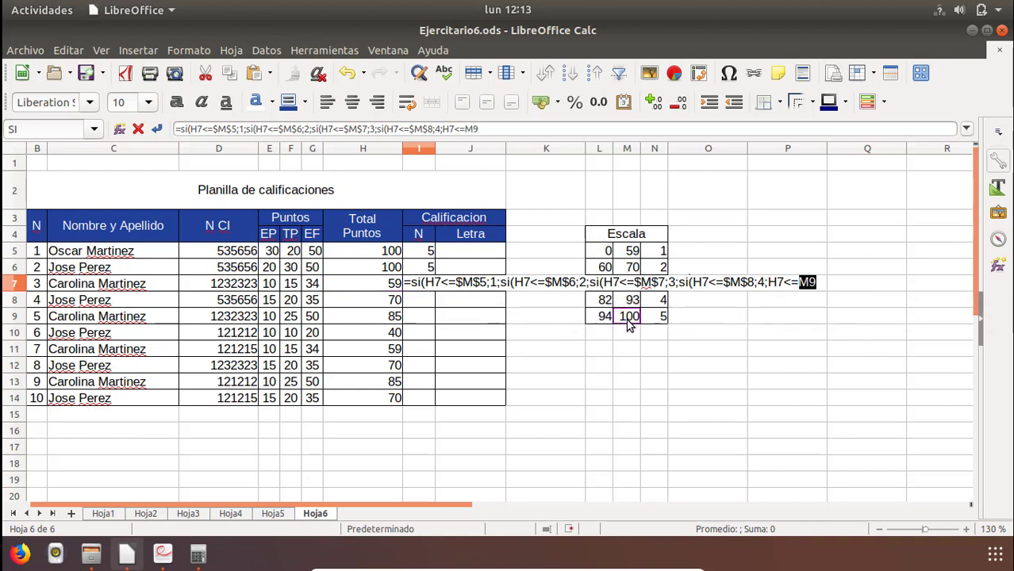
{"action": "key", "text": "Left"}
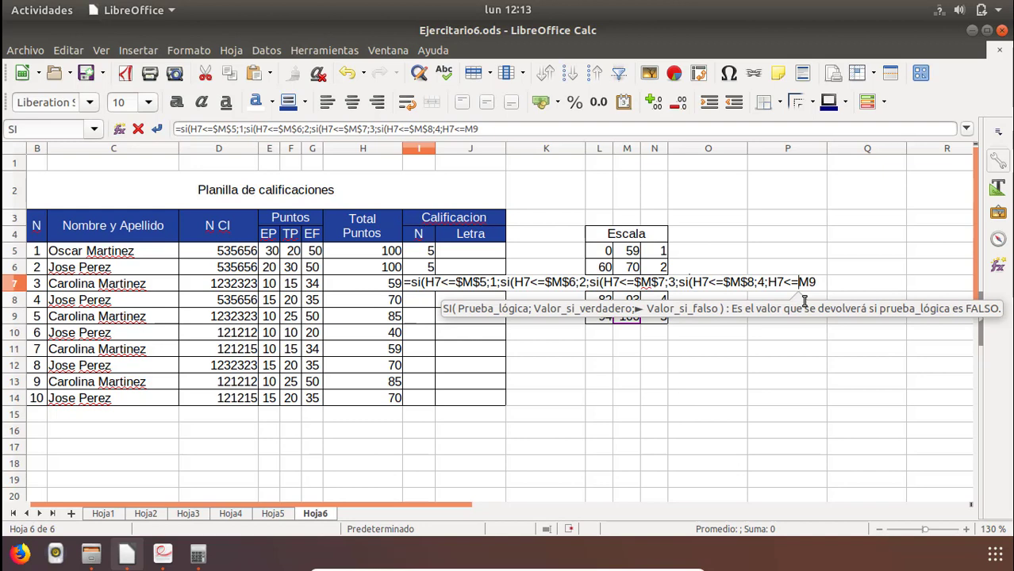
{"action": "type", "text": "$"}
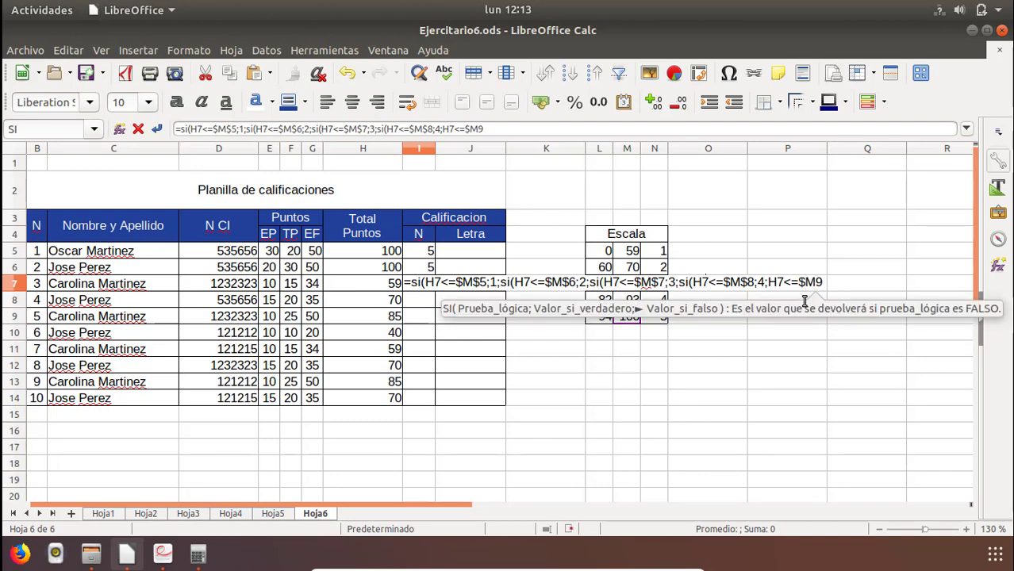
{"action": "key", "text": "Right"}
{"action": "type", "text": "$"}
{"action": "key", "text": "Right"}
{"action": "type", "text": "; "}
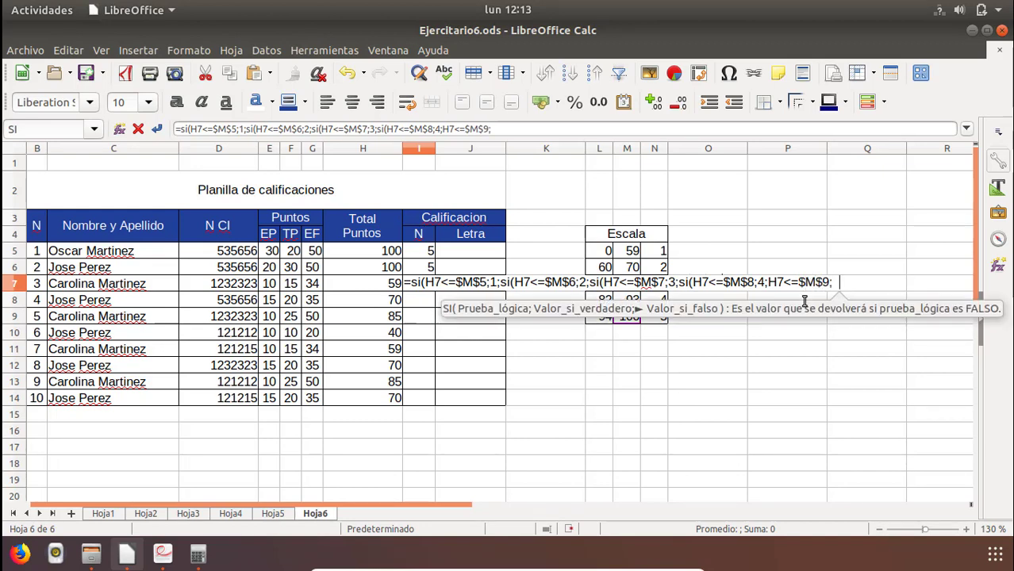
{"action": "type", "text": "5;\"\""}
Finish the I7 formula with "ERROR" as the fallback value, close the parentheses and enter it.
{"action": "key", "text": "BackSpace"}
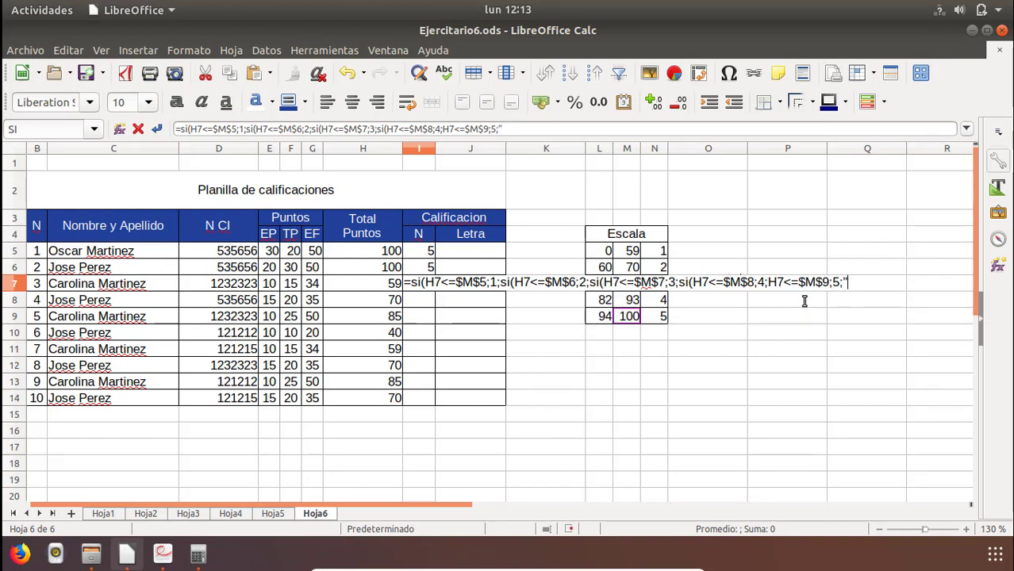
{"action": "type", "text": "ERROR"}
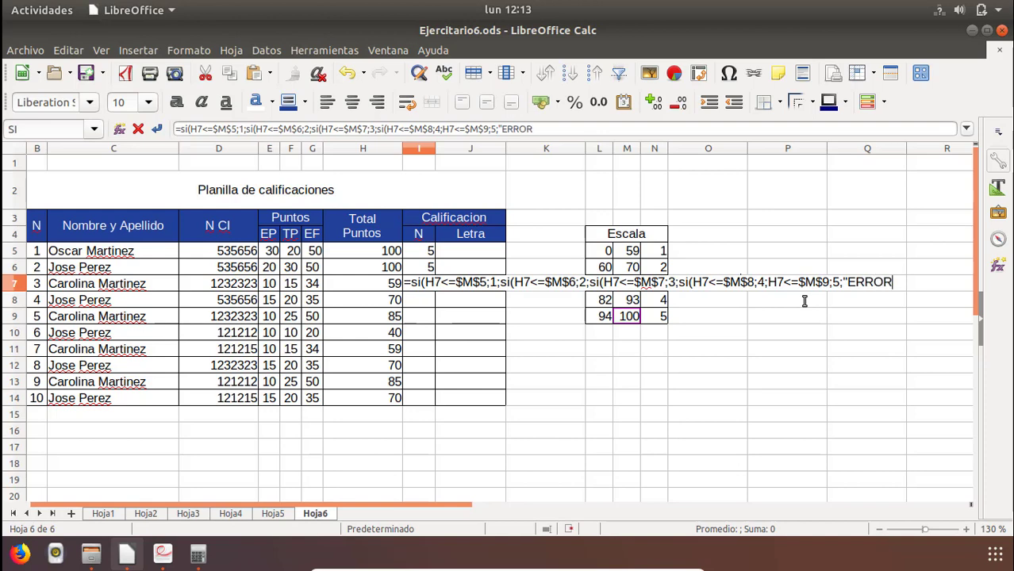
{"action": "type", "text": "\")"}
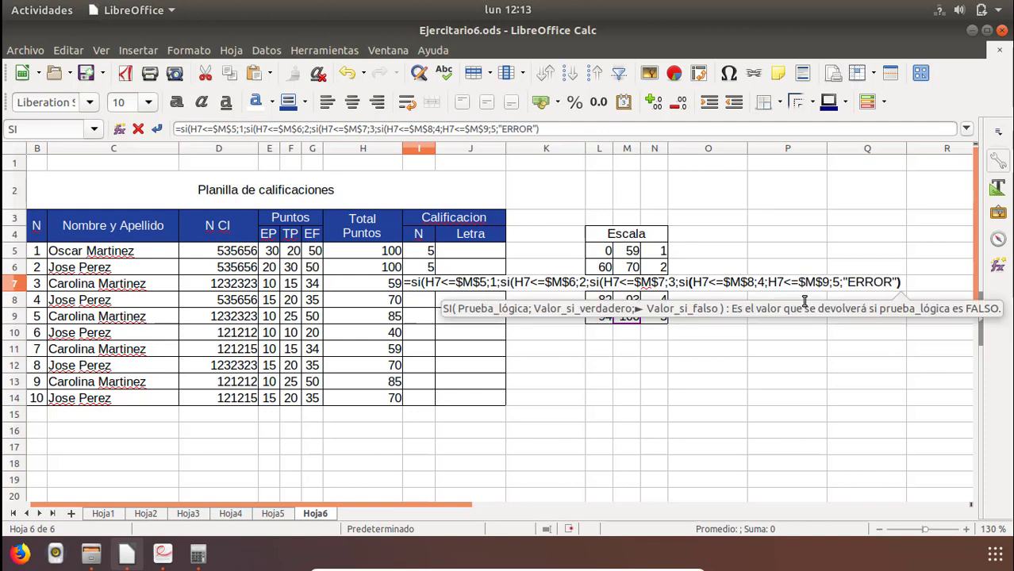
{"action": "type", "text": ")))"}
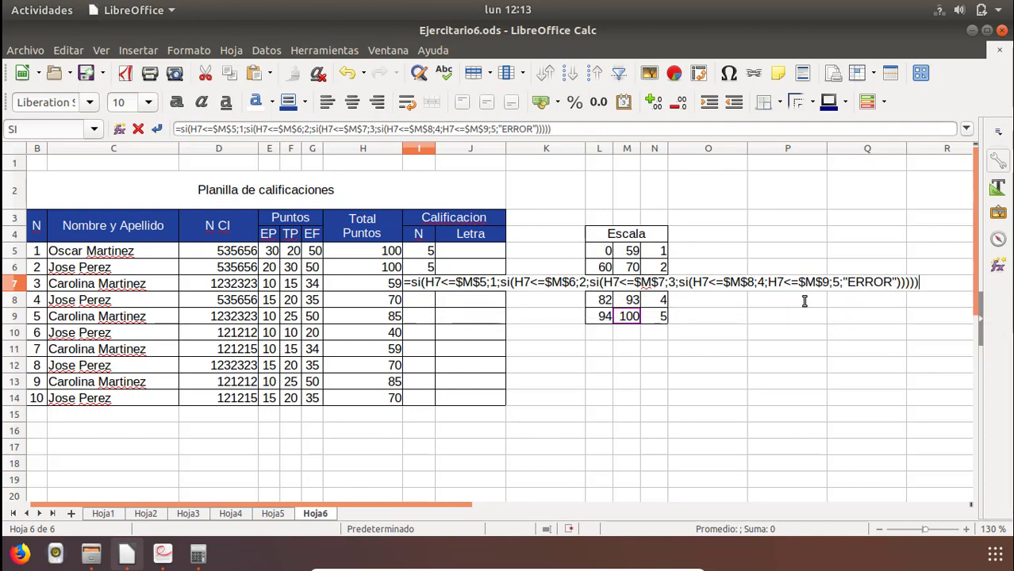
{"action": "key", "text": "Return"}
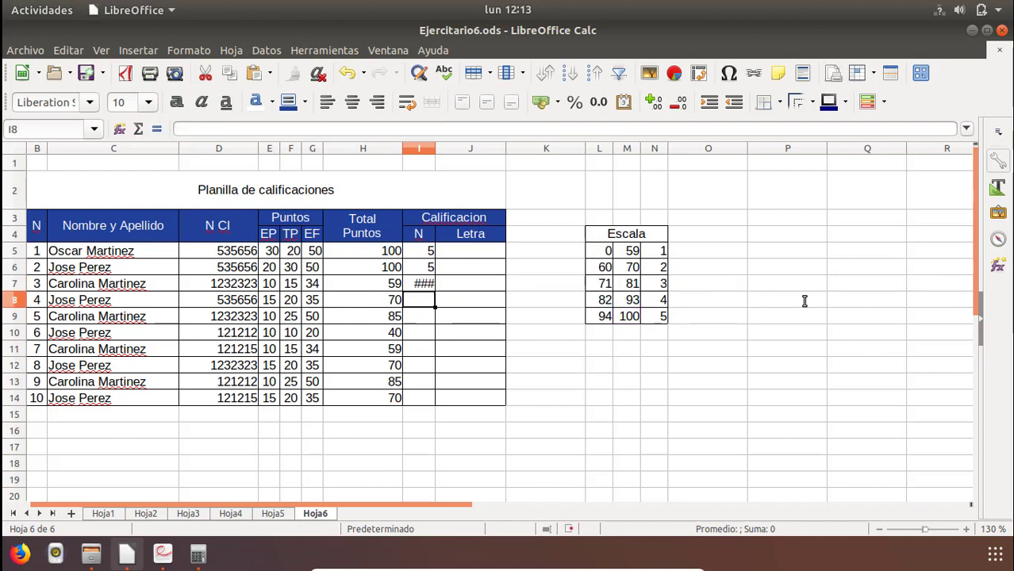
Widen column I and correct the I7 formula by wrapping the H7<=$M$9;5;"ERROR" part in its own SI function.
{"action": "key", "text": "Up"}
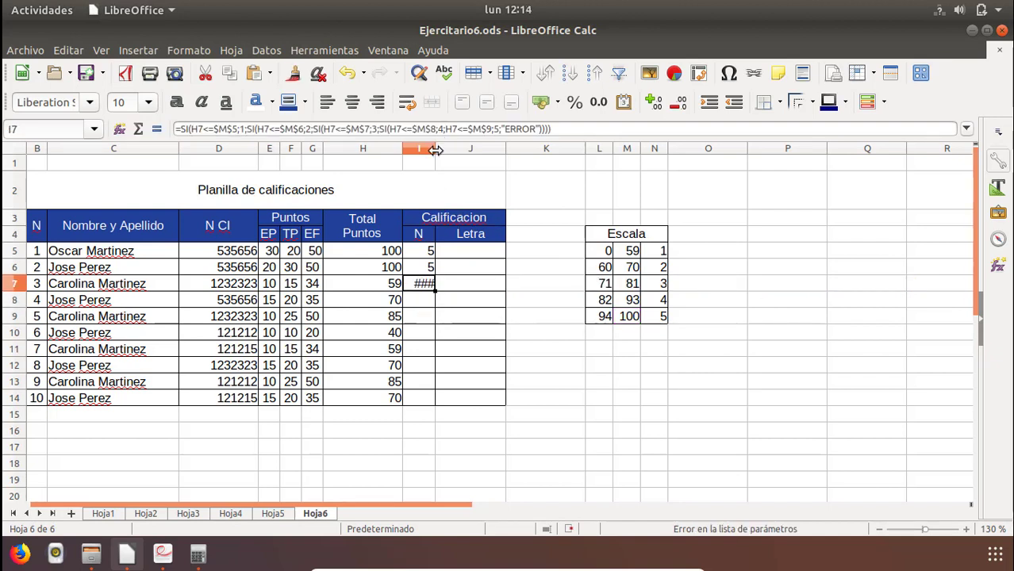
{"action": "left_click_drag", "start_coordinate": [436, 149], "coordinate": [445, 150]}
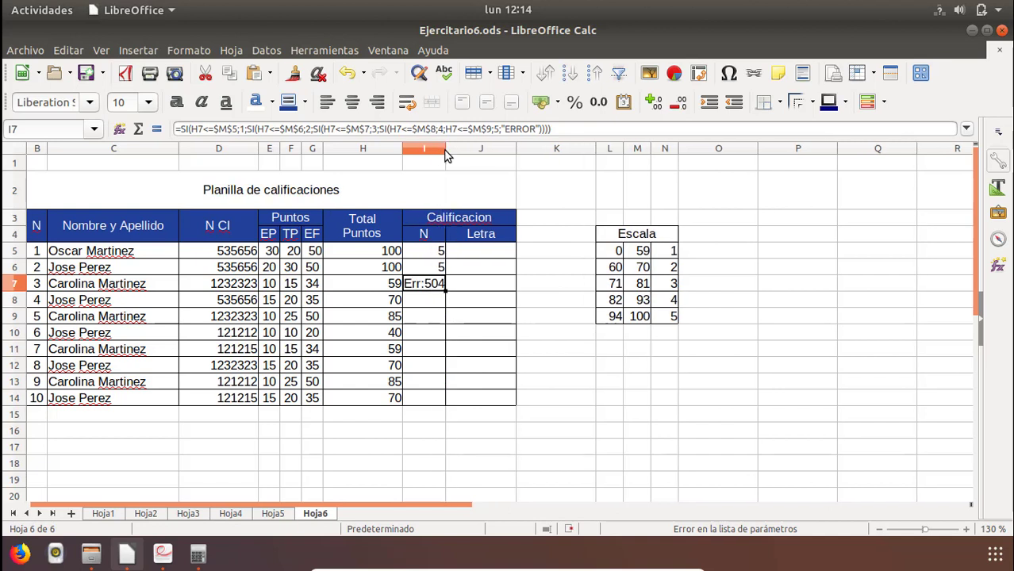
{"action": "double_click", "coordinate": [434, 287]}
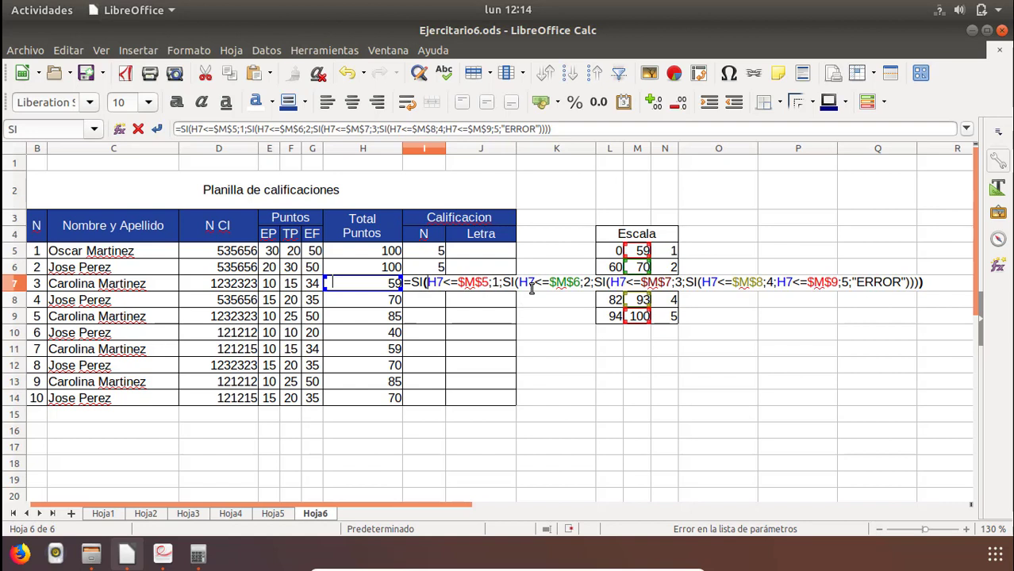
{"action": "left_click", "coordinate": [776, 284]}
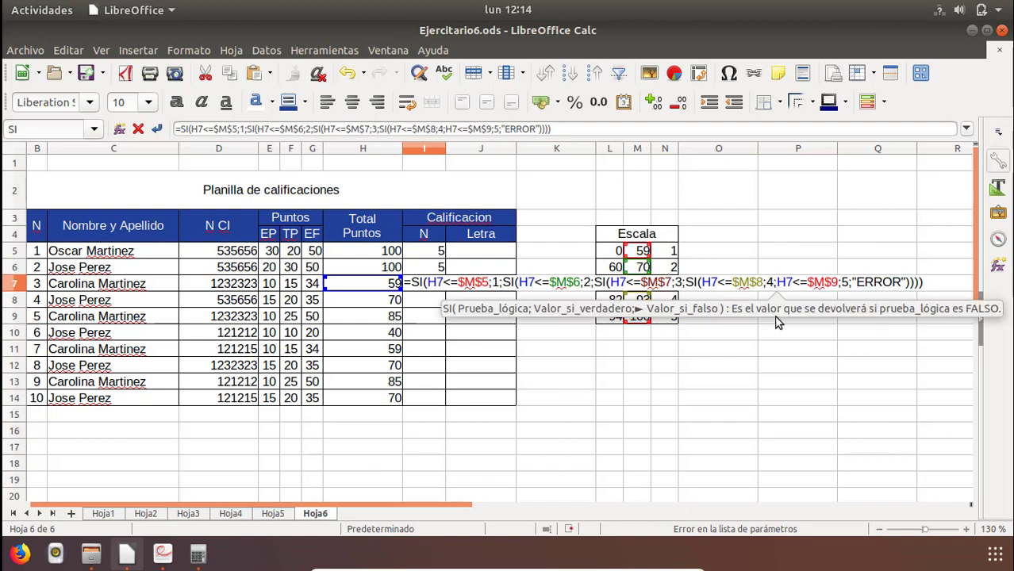
{"action": "type", "text": "SI("}
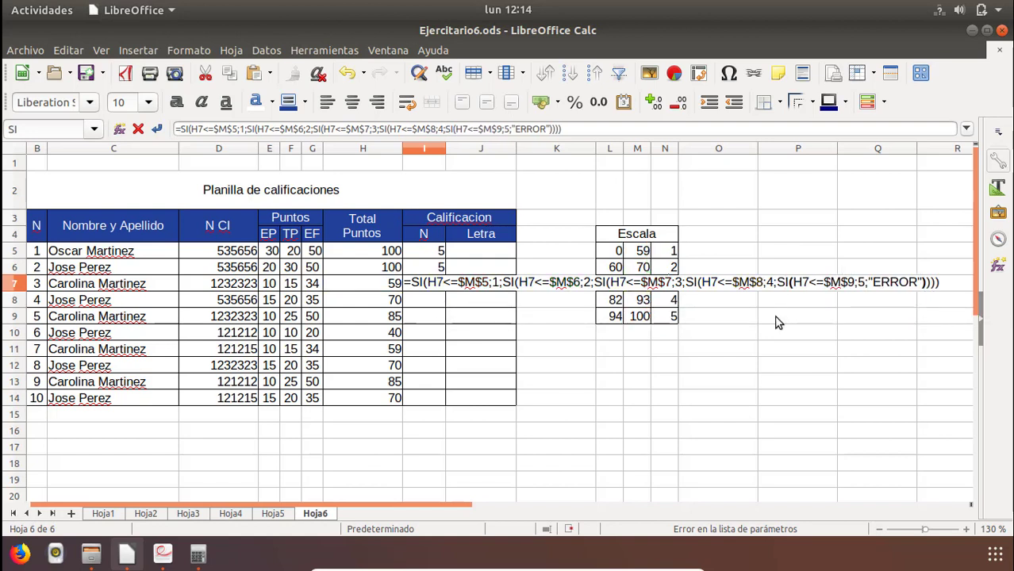
{"action": "left_click", "coordinate": [947, 281]}
{"action": "type", "text": ")"}
{"action": "key", "text": "Return"}
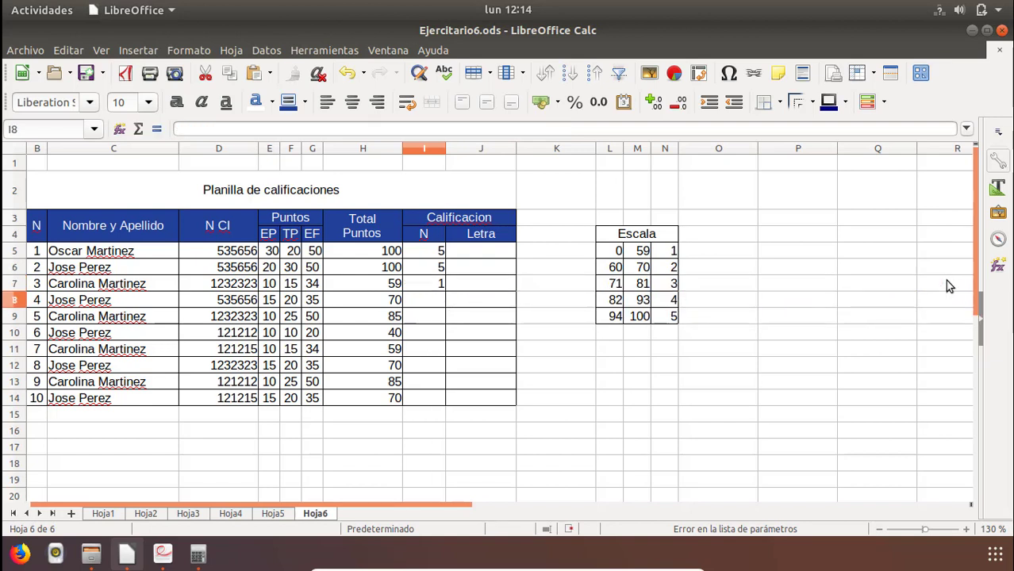
Review the absolute Escala references in the I7 formula, leaving the formula as it is.
{"action": "key", "text": "Up"}
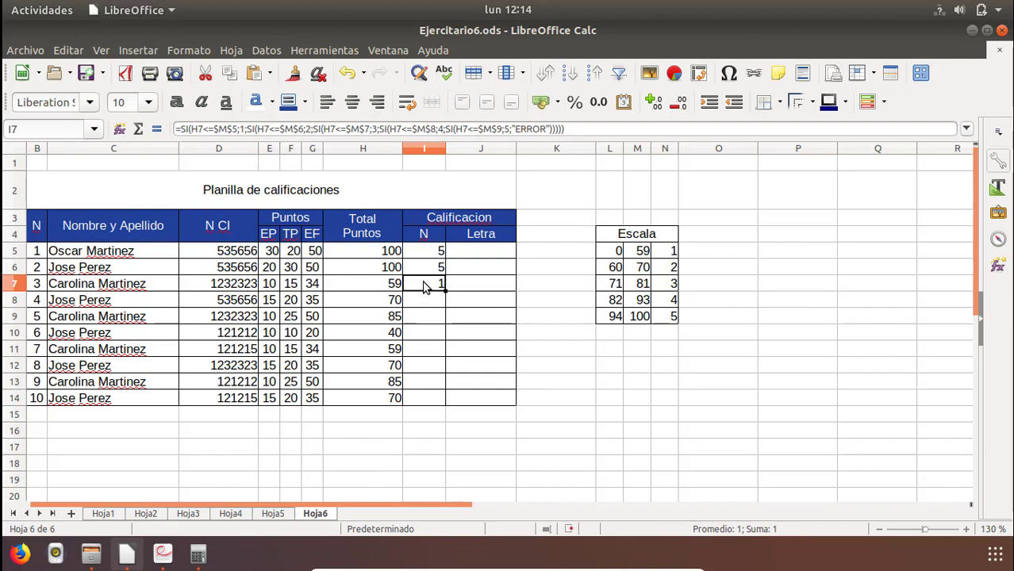
{"action": "double_click", "coordinate": [424, 287]}
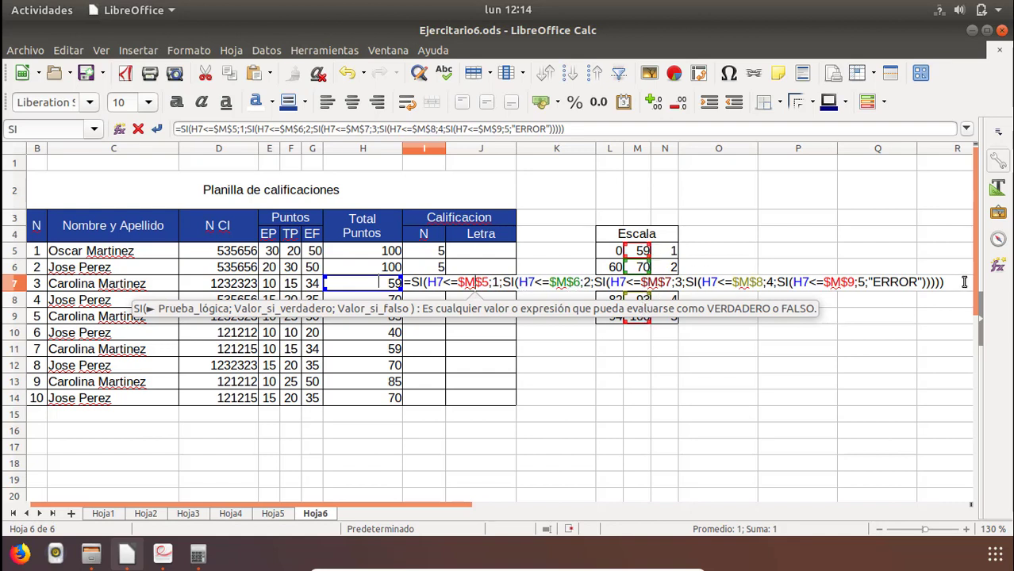
{"action": "key", "text": "Return"}
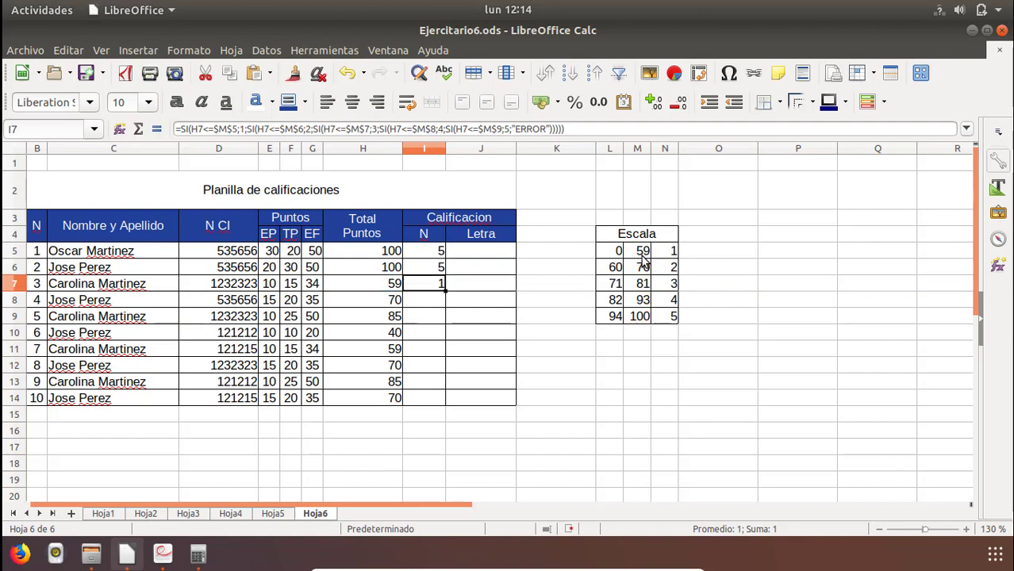
Set the first Escala range's upper limit in M5 to 58 and the second range's lower limit in L6 to 59, checking I7.
{"action": "left_click", "coordinate": [643, 252]}
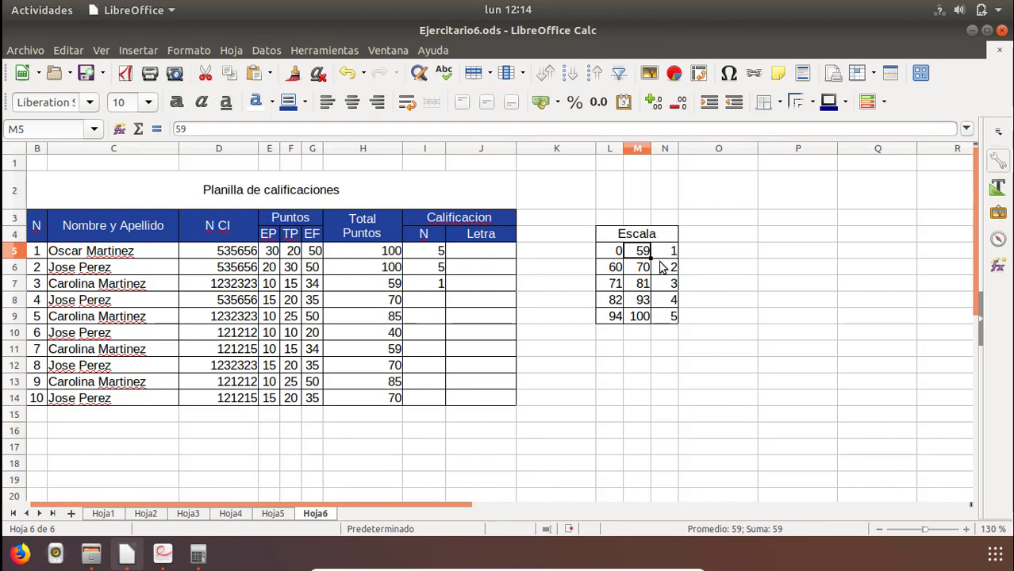
{"action": "type", "text": "58"}
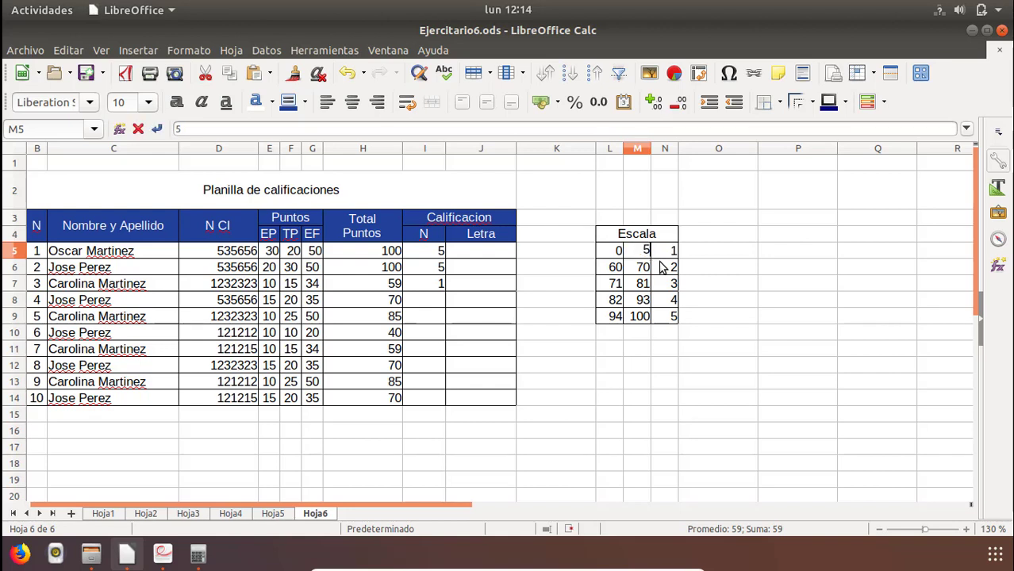
{"action": "left_click", "coordinate": [615, 270]}
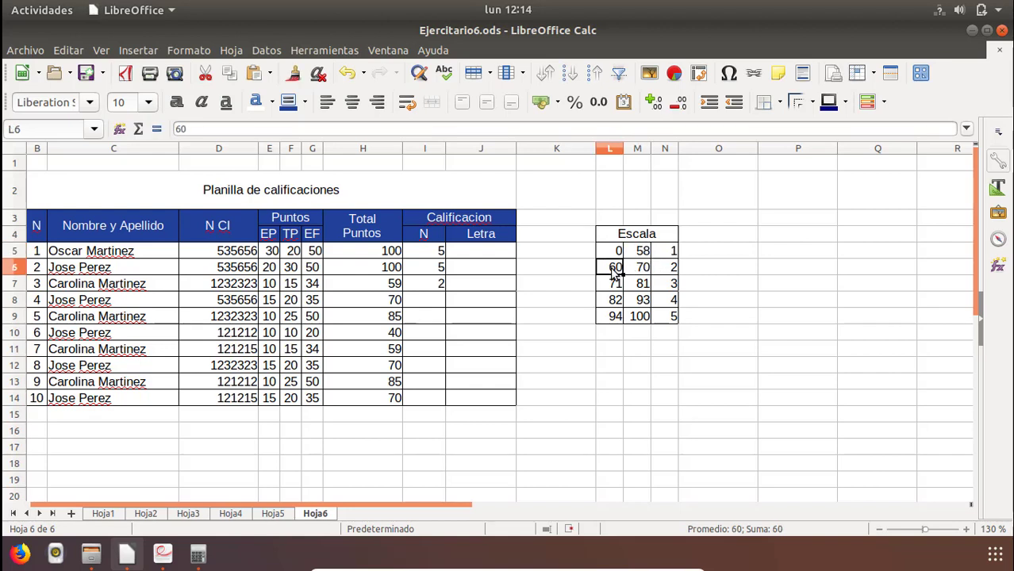
{"action": "type", "text": "59"}
{"action": "key", "text": "Return"}
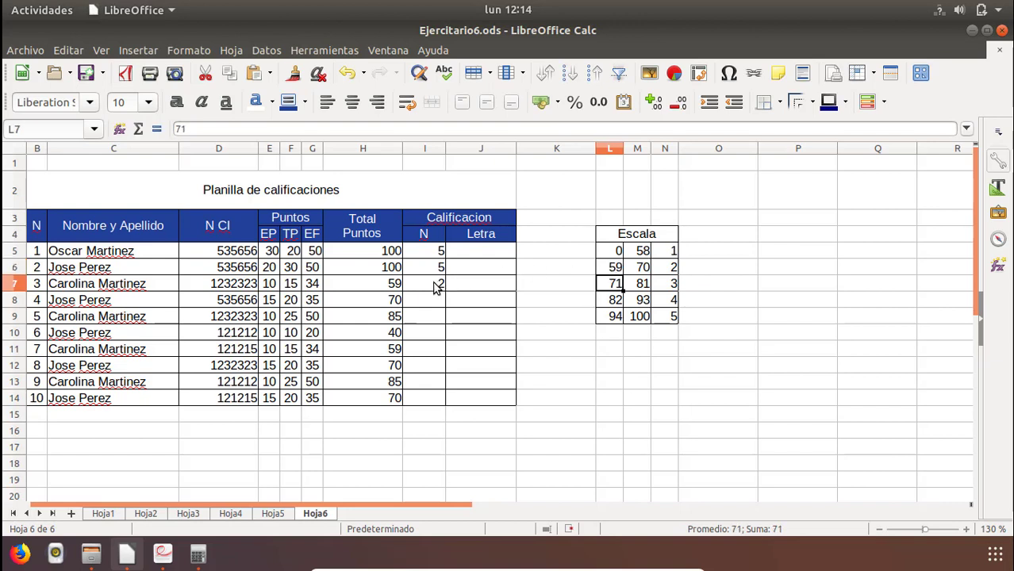
{"action": "left_click", "coordinate": [436, 287]}
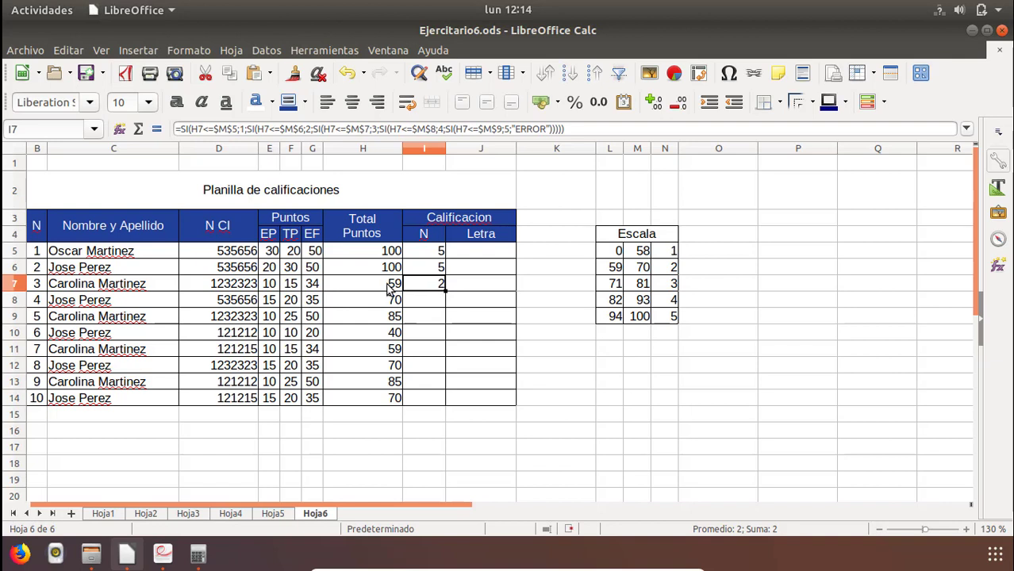
{"action": "left_click", "coordinate": [644, 256]}
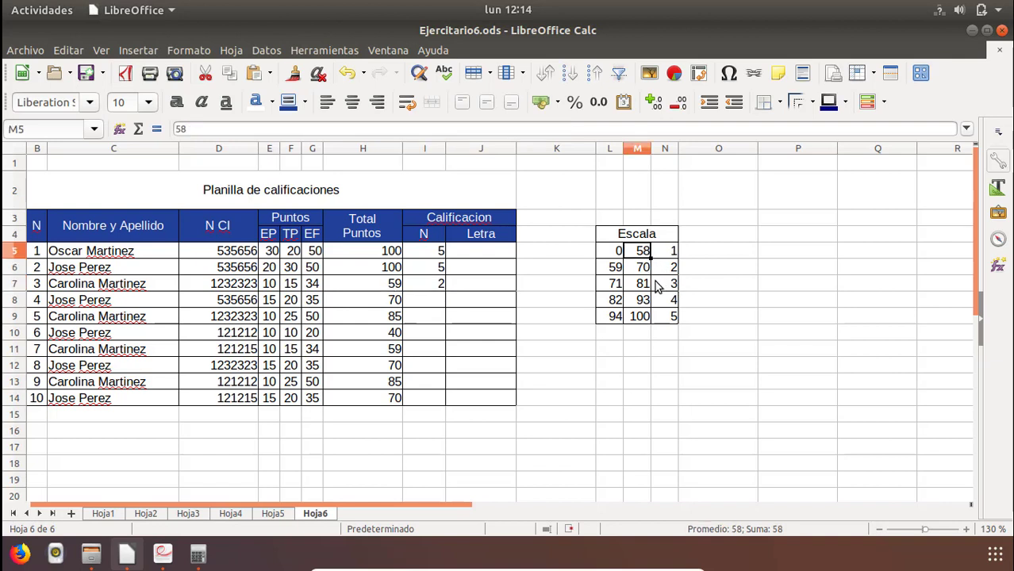
Set the first Escala range's upper limit in M5 to 59 and the second range's lower limit in L6 to 60.
{"action": "type", "text": "59"}
{"action": "key", "text": "Return"}
{"action": "key", "text": "Left"}
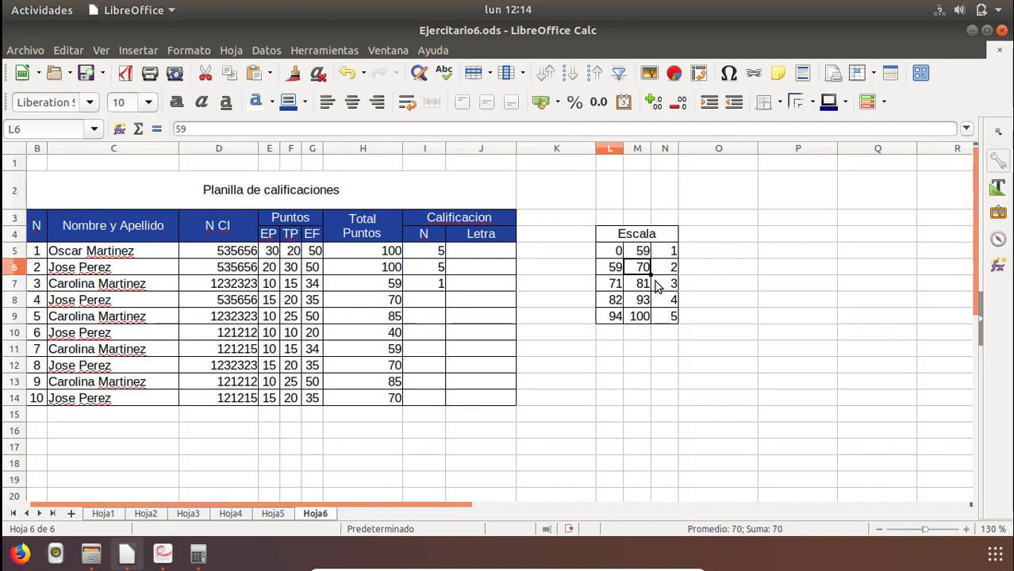
{"action": "type", "text": "60"}
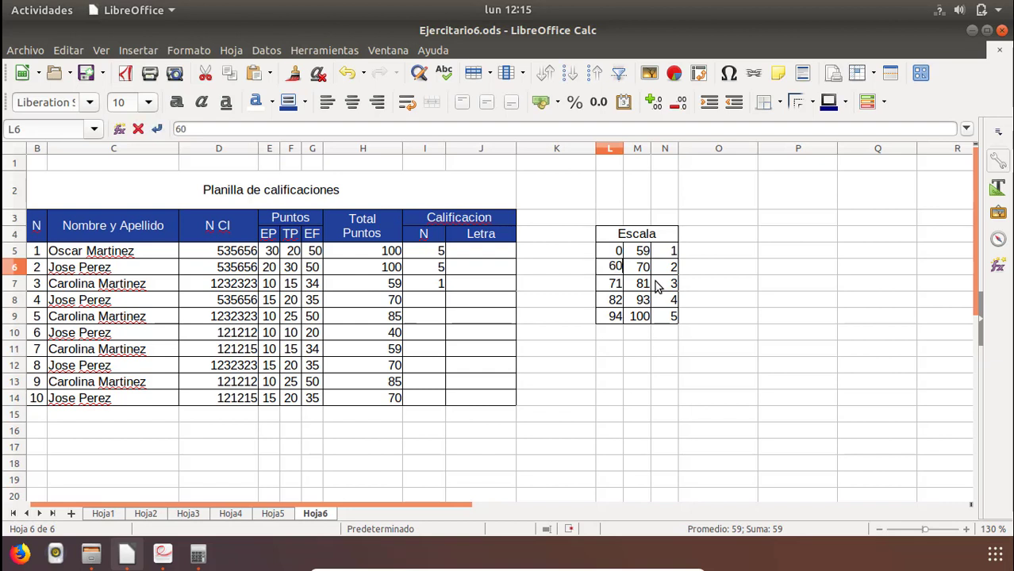
{"action": "key", "text": "Return"}
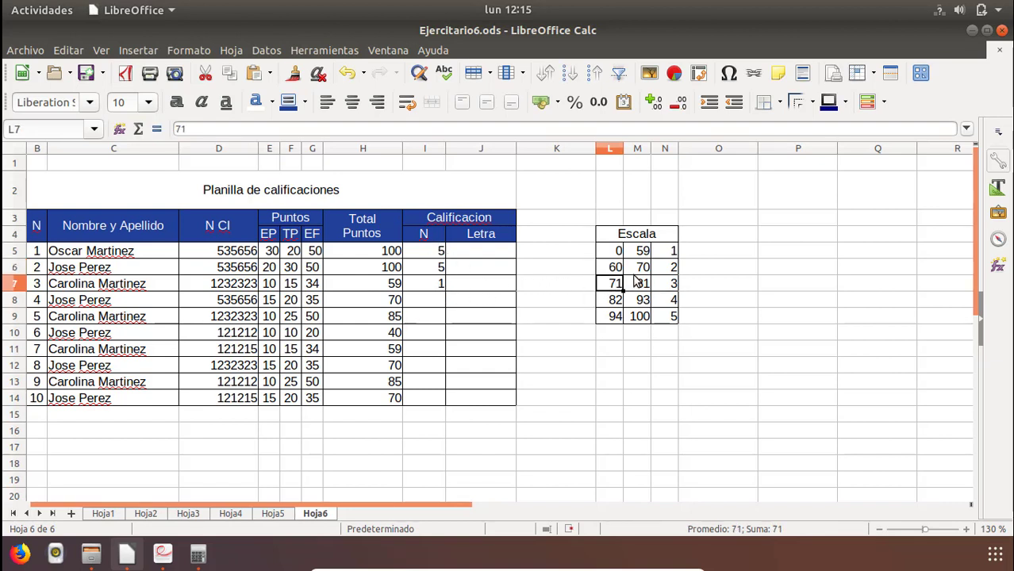
Review how the nested SI formula in I7 refers to the Escala upper limits, leaving the formula as it is.
{"action": "left_click", "coordinate": [643, 251]}
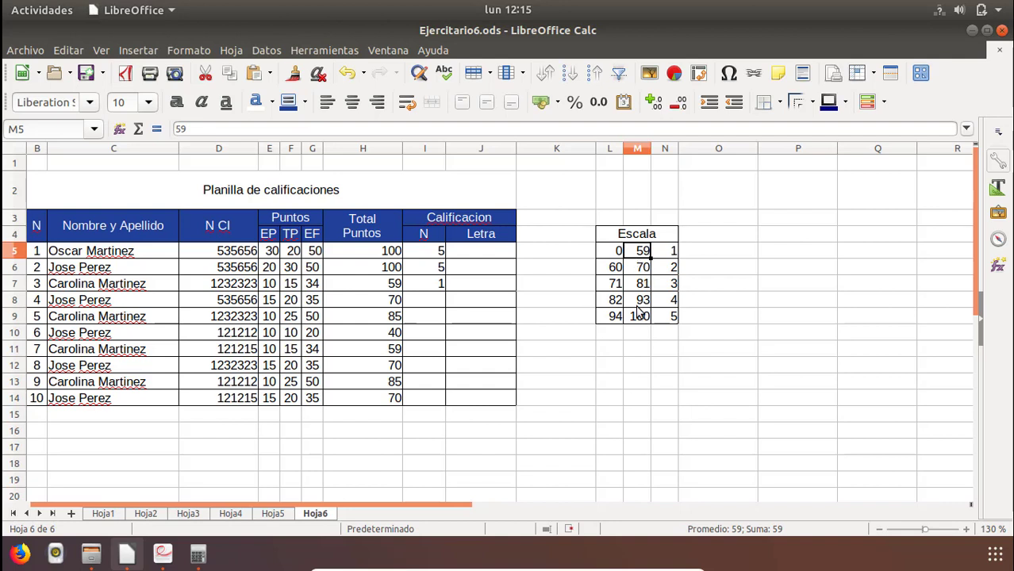
{"action": "left_click", "coordinate": [428, 289]}
{"action": "double_click", "coordinate": [428, 289]}
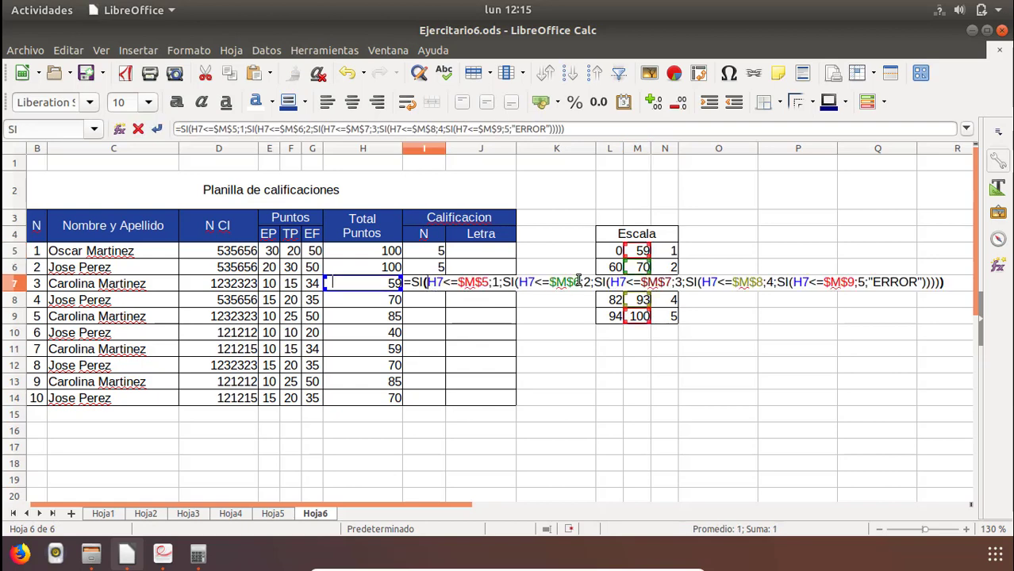
{"action": "left_click_drag", "start_coordinate": [579, 281], "coordinate": [519, 284]}
{"action": "left_click", "coordinate": [494, 283]}
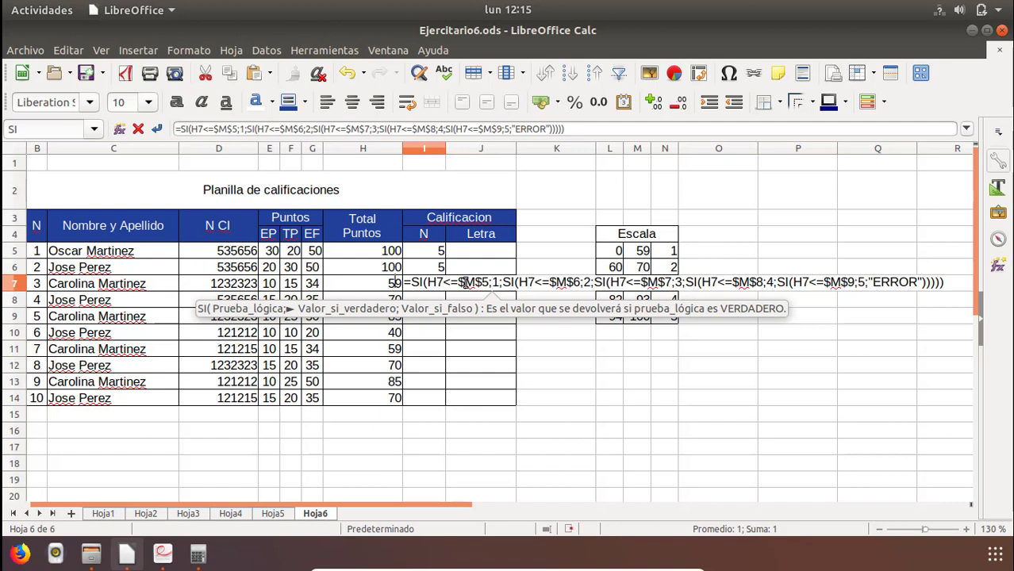
{"action": "left_click", "coordinate": [551, 286]}
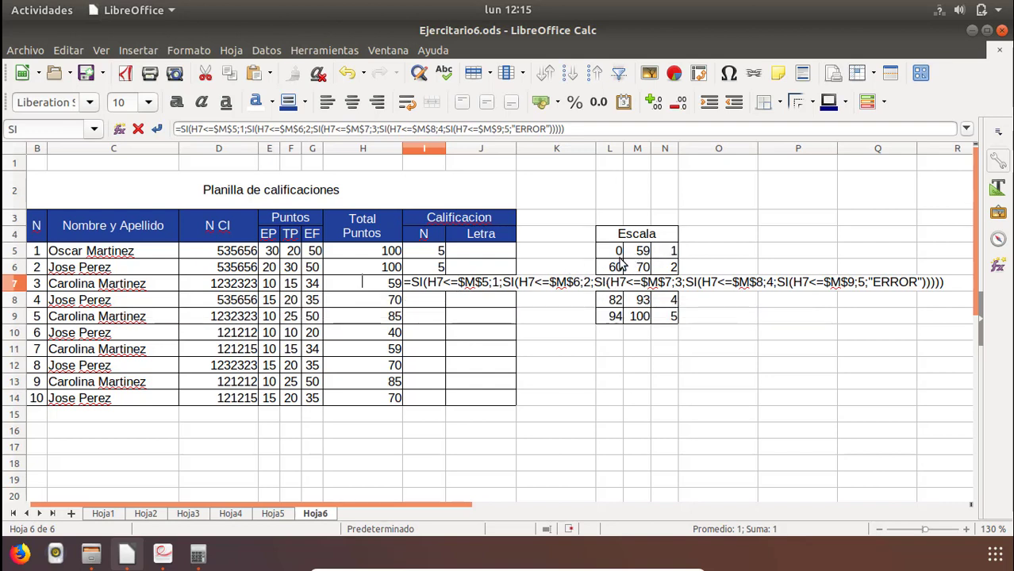
{"action": "key", "text": "Return"}
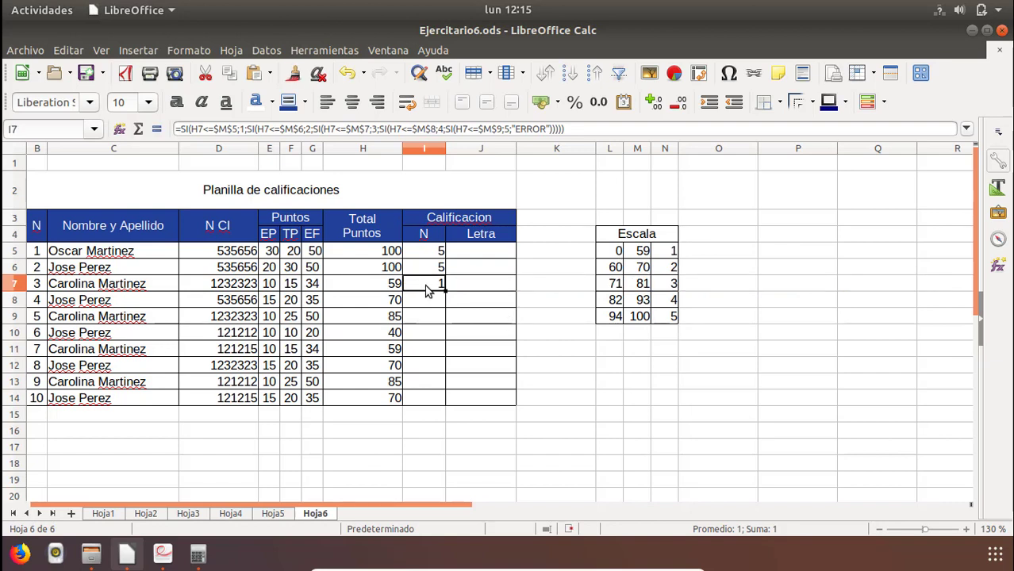
Copy the nested SI formula from I7 into I8:I14 and check the copied formula.
{"action": "right_click", "coordinate": [425, 286]}
{"action": "left_click", "coordinate": [436, 309]}
{"action": "left_click_drag", "start_coordinate": [435, 302], "coordinate": [429, 399]}
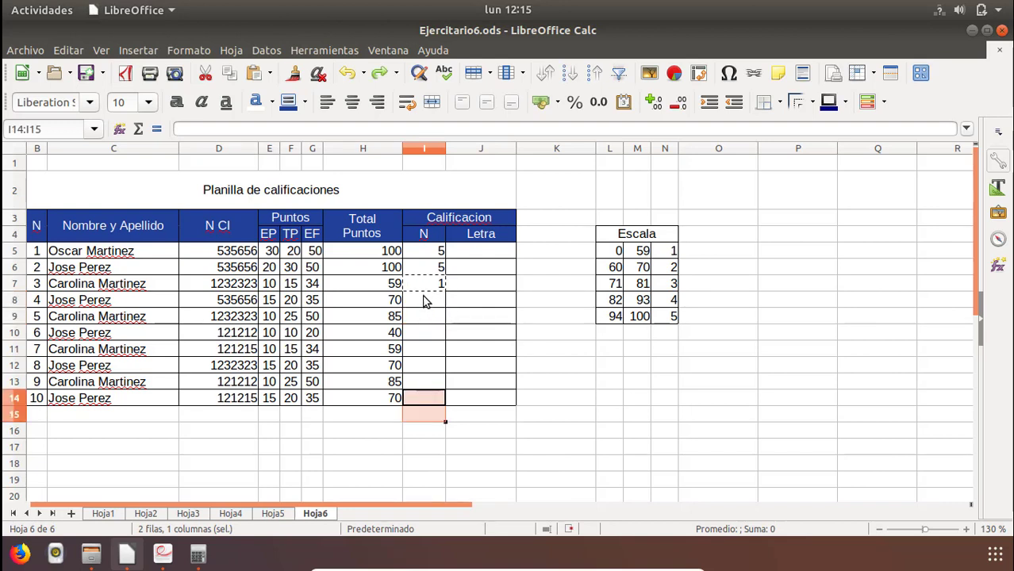
{"action": "left_click_drag", "start_coordinate": [424, 302], "coordinate": [425, 399]}
{"action": "right_click", "coordinate": [420, 354]}
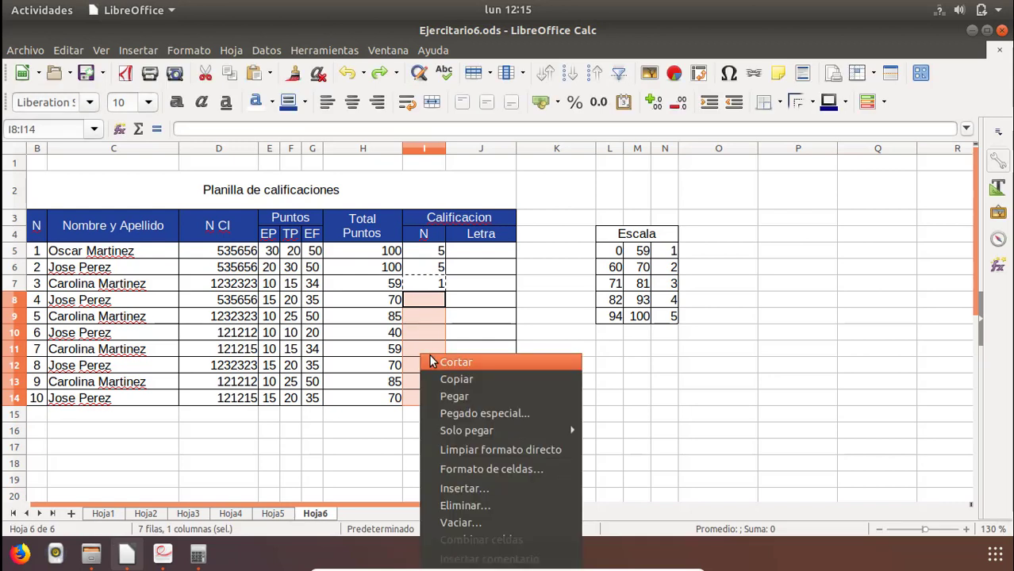
{"action": "left_click", "coordinate": [454, 396]}
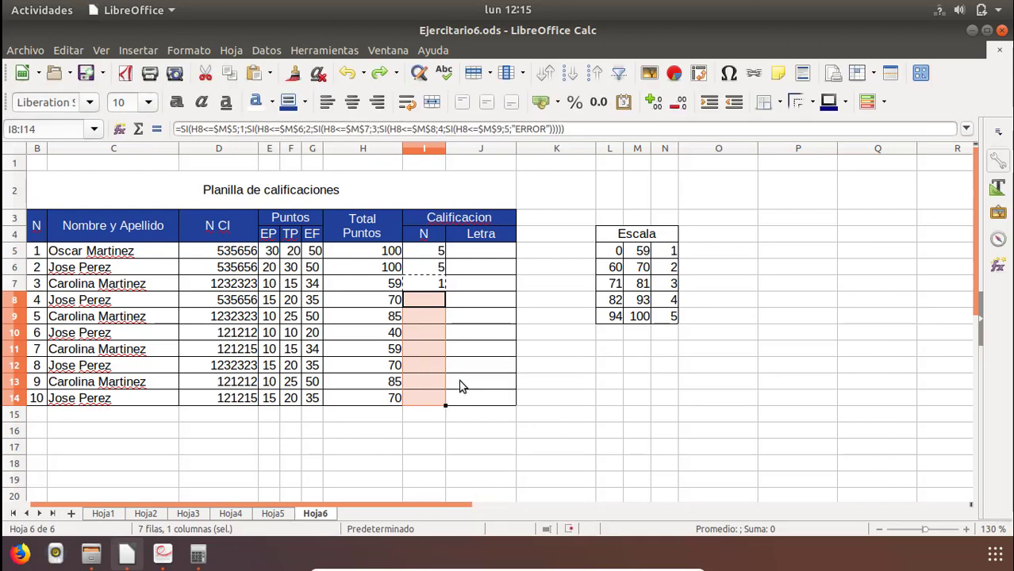
{"action": "left_click", "coordinate": [424, 313]}
{"action": "left_click", "coordinate": [433, 302]}
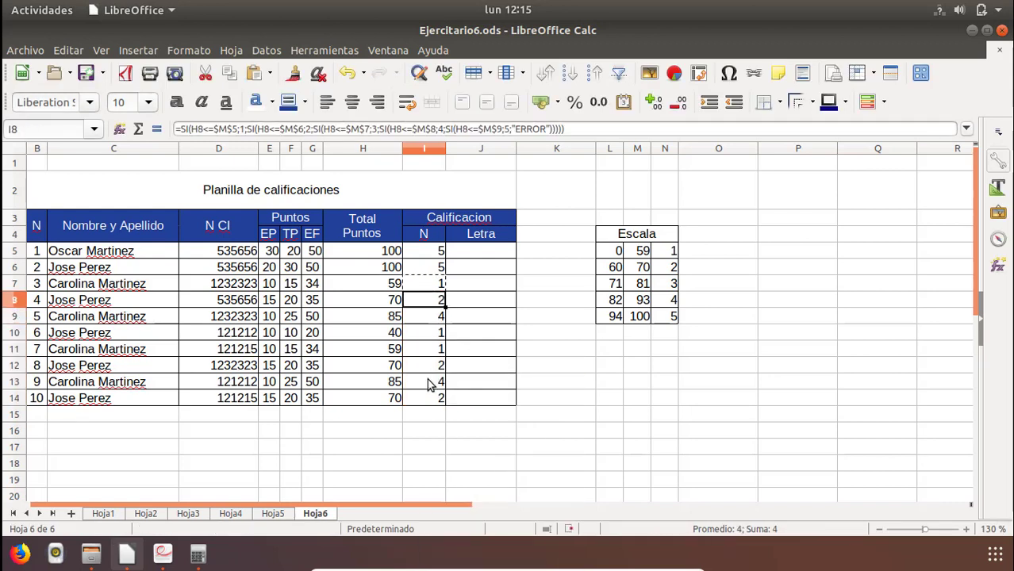
Start the Letra formula in J5 with an SI function that returns "CINCO" when I5 equals 5.
{"action": "left_click", "coordinate": [478, 252]}
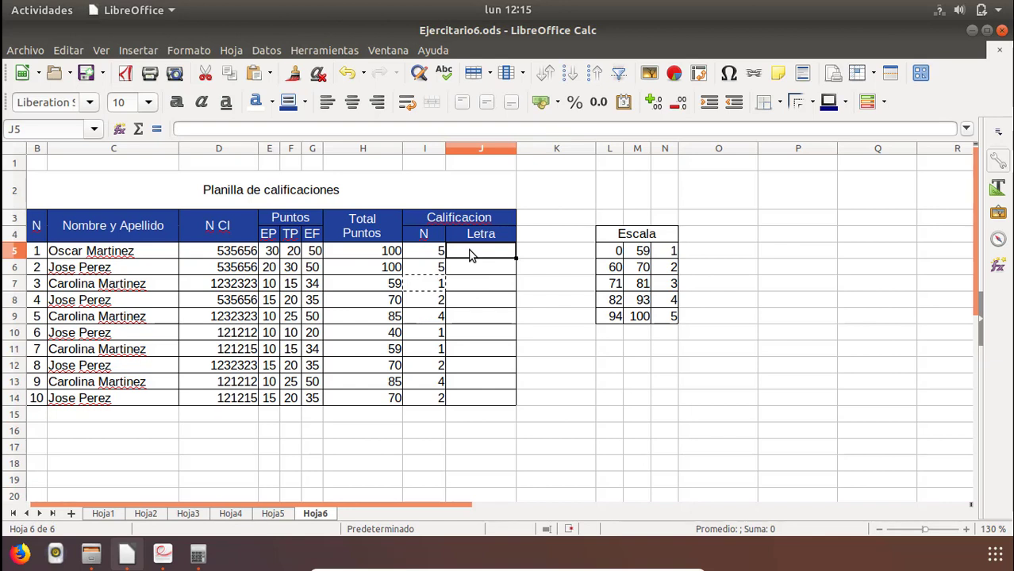
{"action": "type", "text": "="}
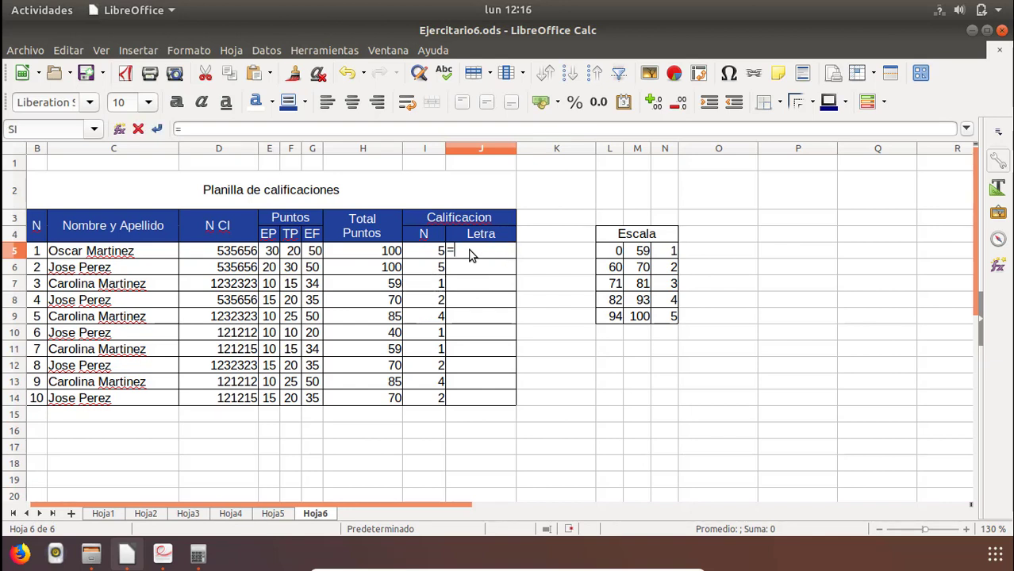
{"action": "type", "text": "si"}
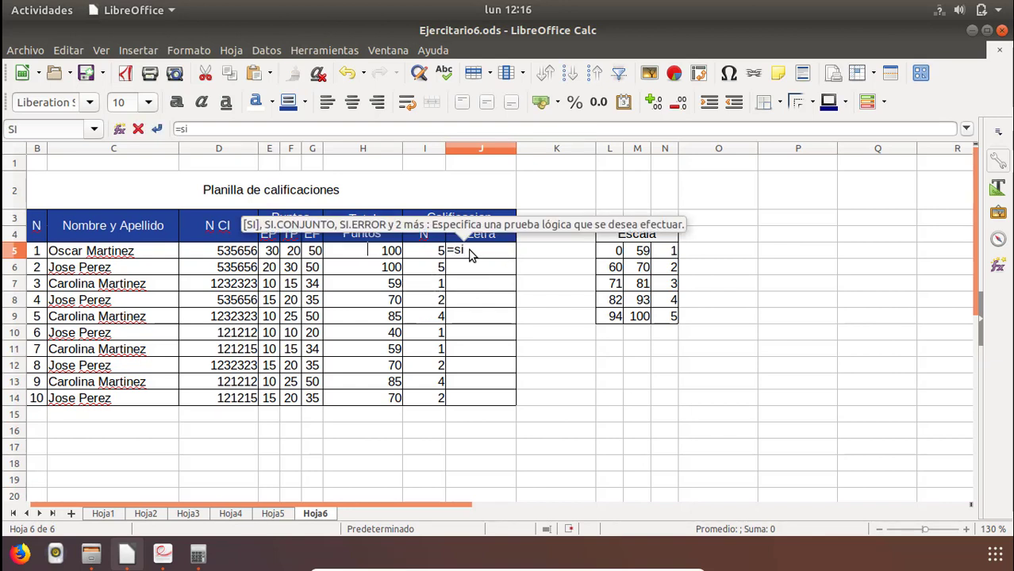
{"action": "type", "text": "("}
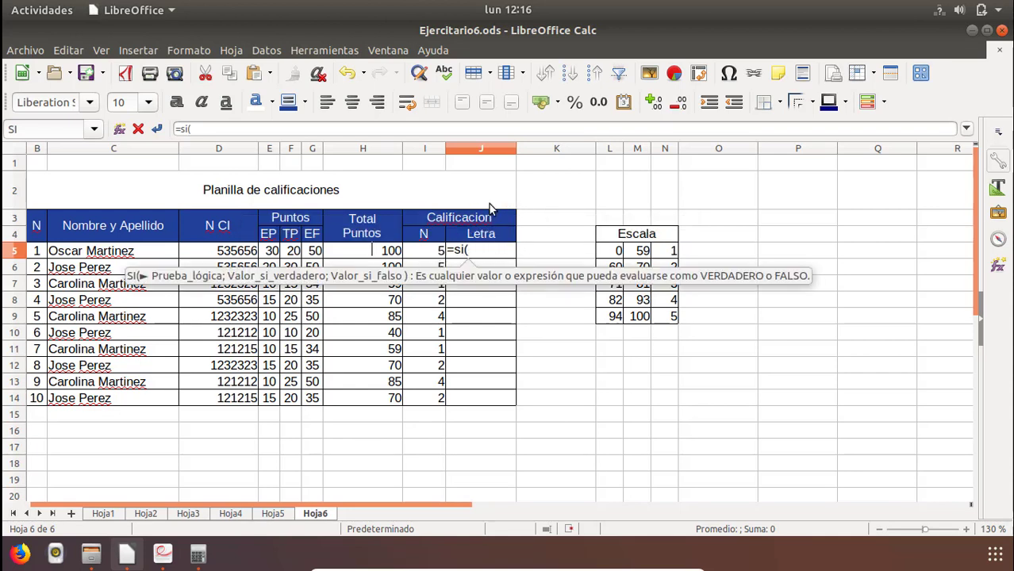
{"action": "left_click", "coordinate": [429, 254]}
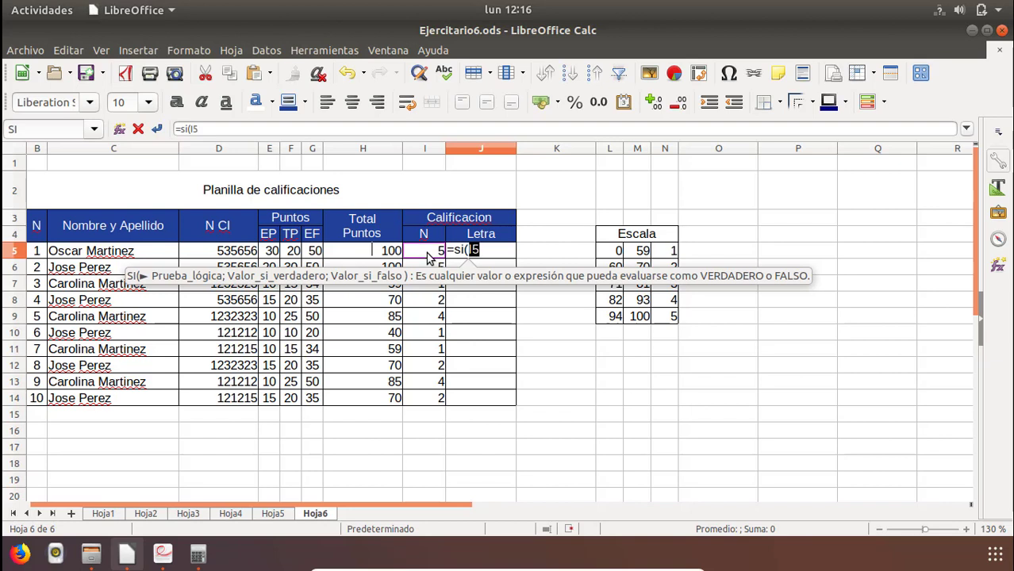
{"action": "type", "text": "="}
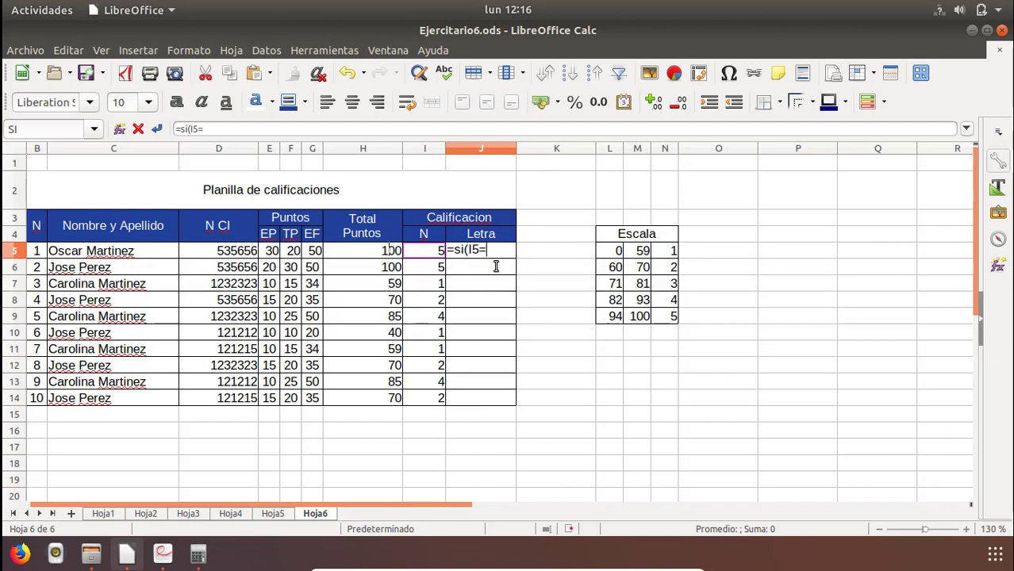
{"action": "type", "text": "5;"}
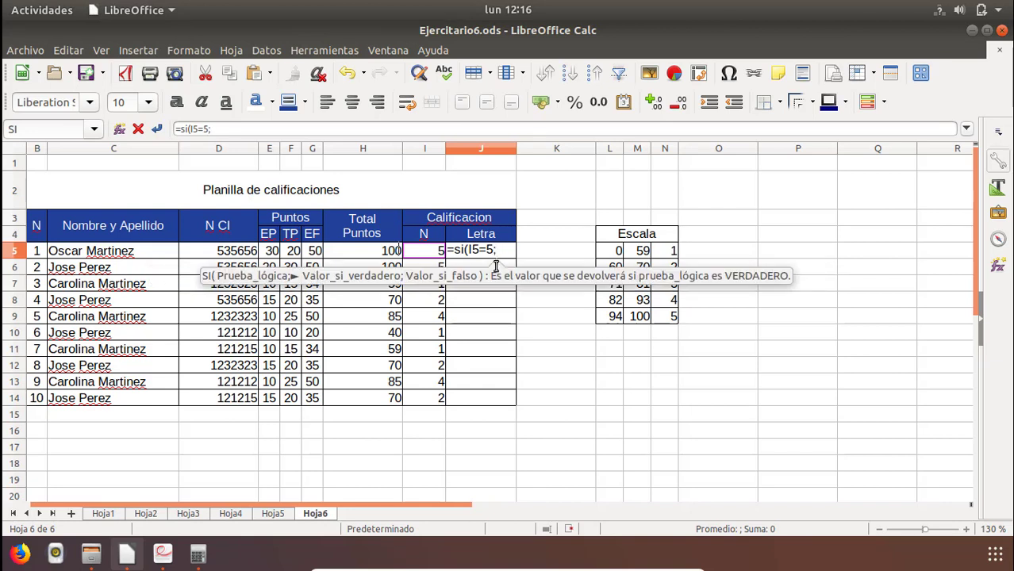
{"action": "type", "text": "\""}
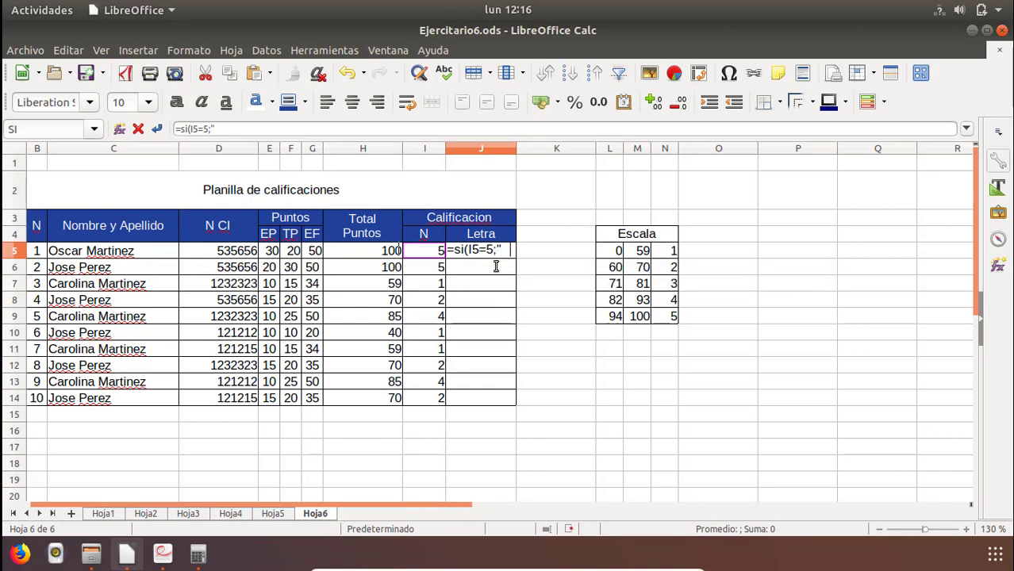
{"action": "type", "text": "CINCO"}
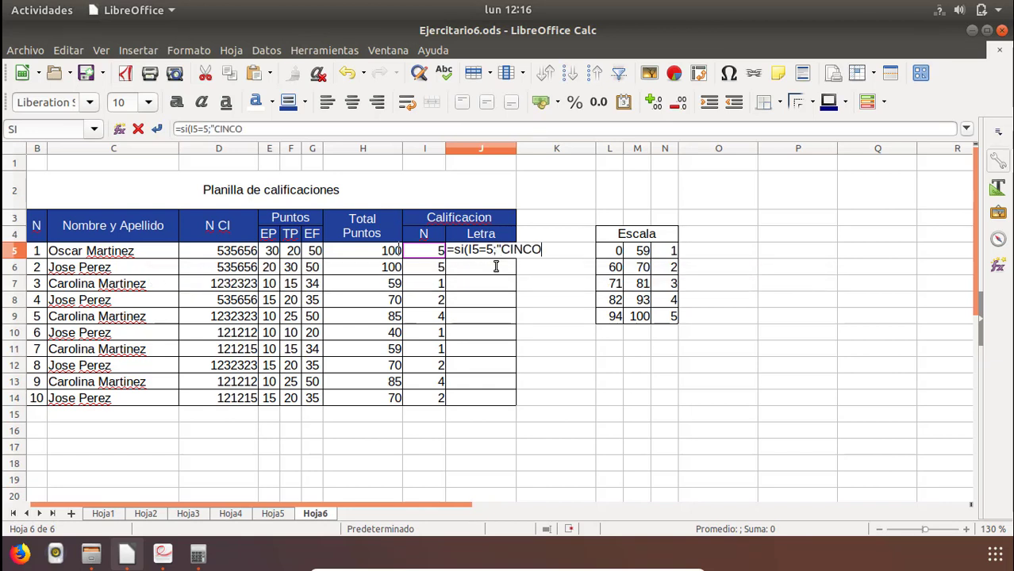
{"action": "type", "text": "\""}
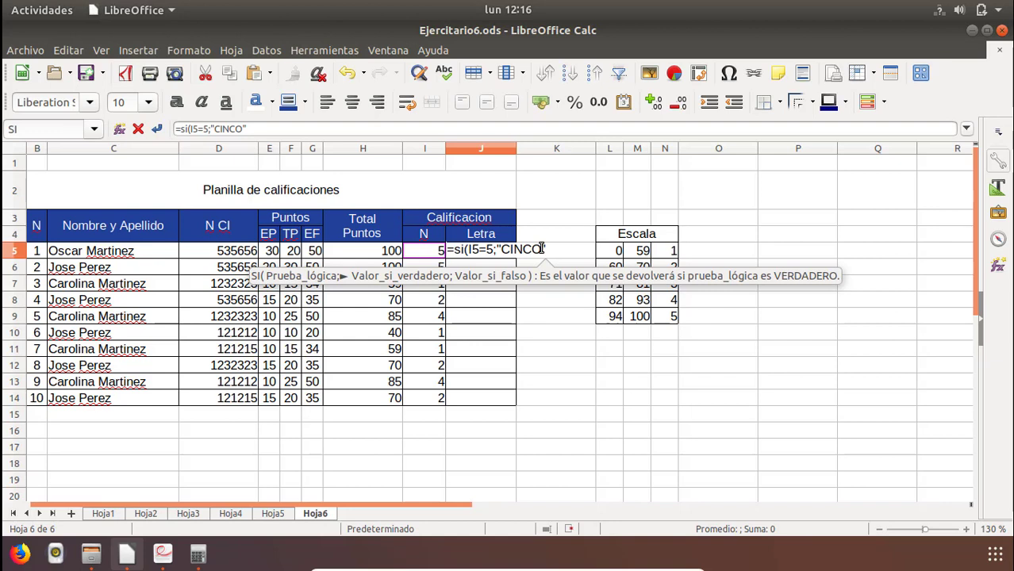
{"action": "type", "text": ";"}
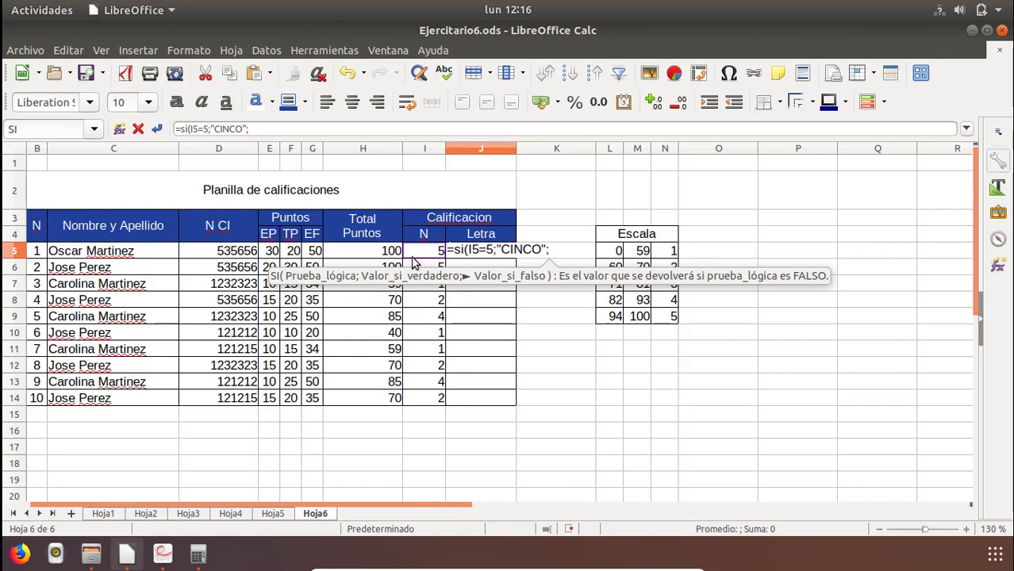
Nest a second SI function in the J5 formula that returns "CUATRO" when I5 equals 4.
{"action": "type", "text": "SI"}
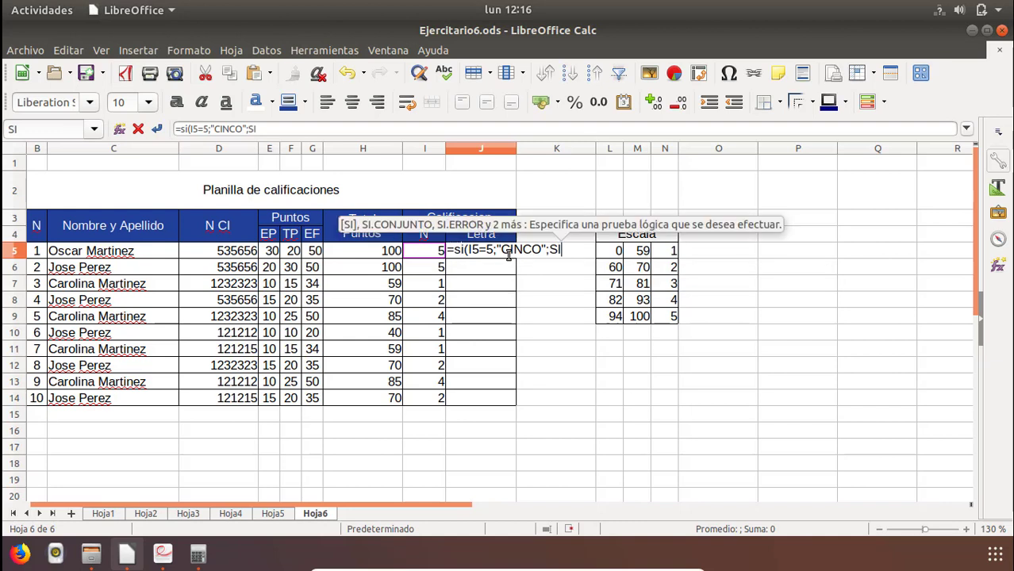
{"action": "type", "text": "("}
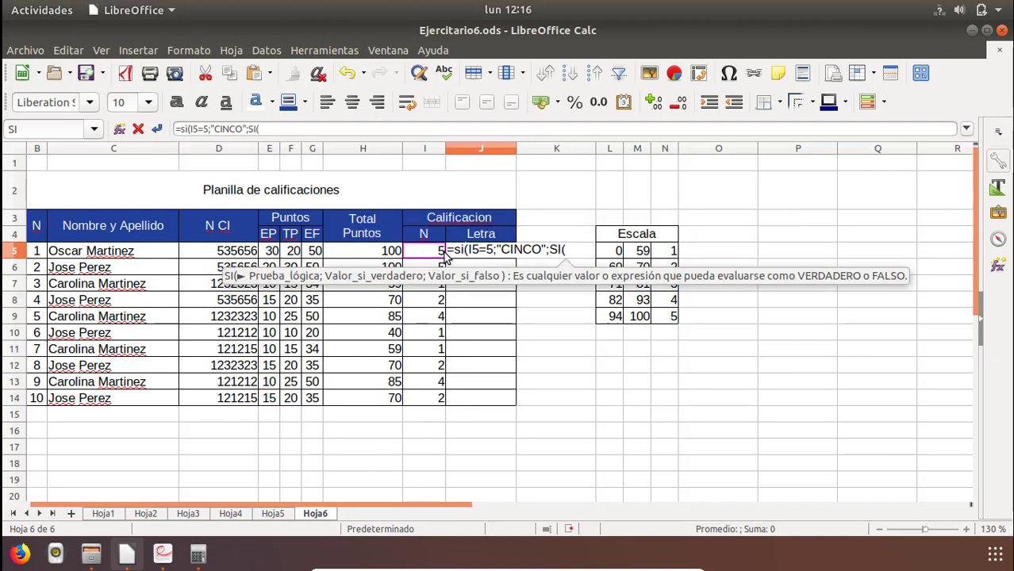
{"action": "left_click", "coordinate": [433, 254]}
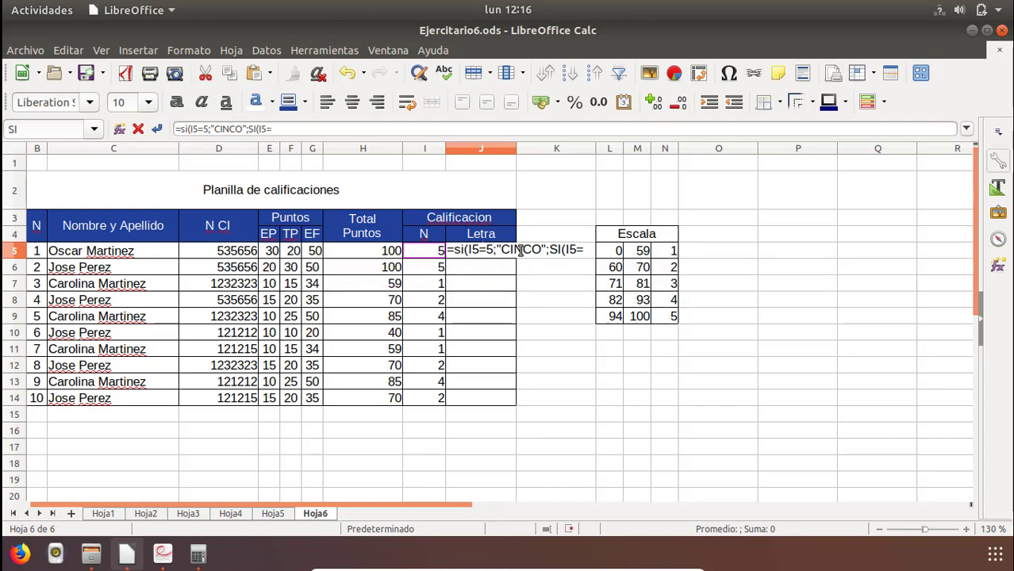
{"action": "type", "text": "4;"}
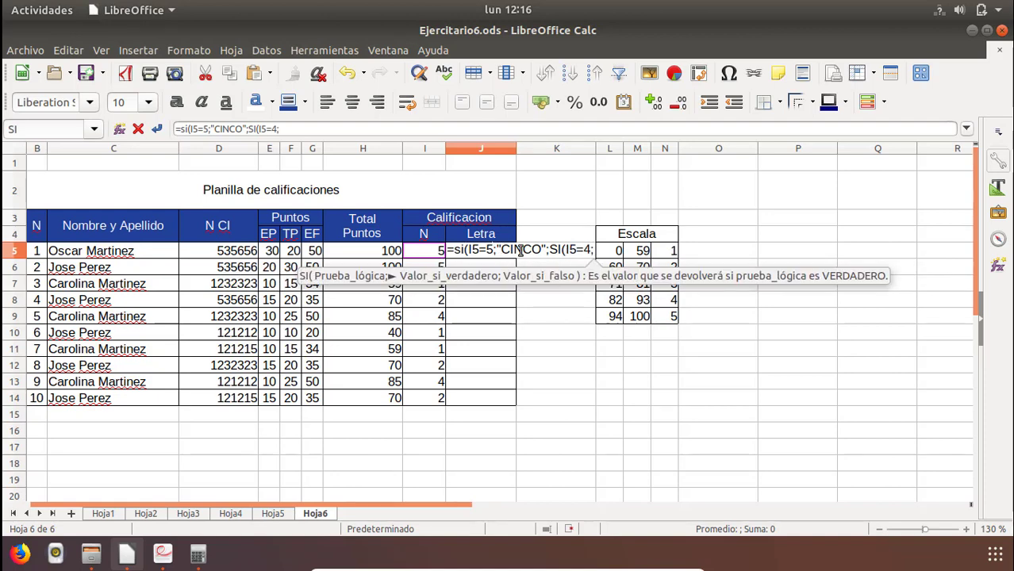
{"action": "type", "text": "\""}
{"action": "type", "text": "CU"}
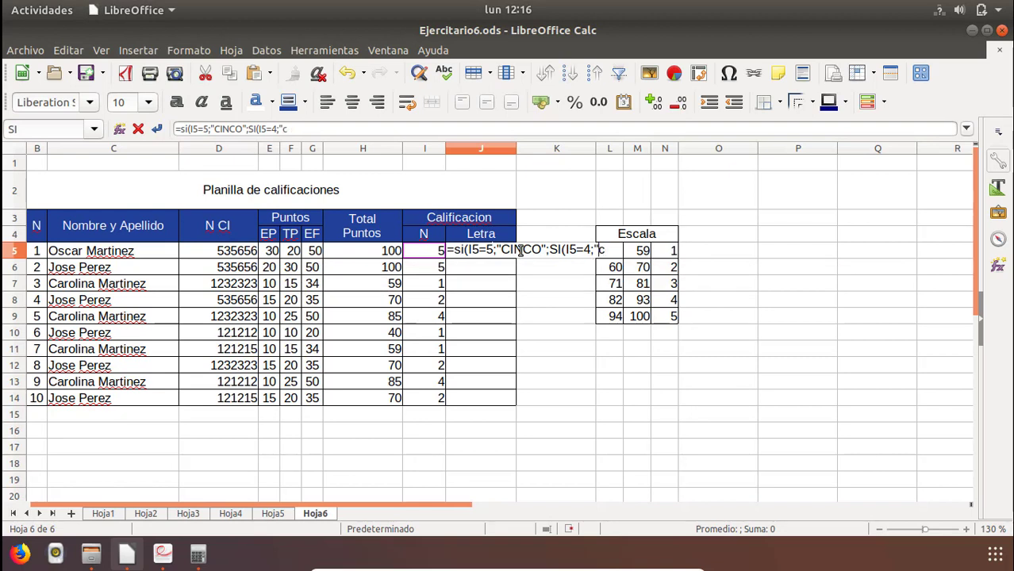
{"action": "key", "text": "BackSpace"}
{"action": "key", "text": "BackSpace"}
{"action": "key", "text": "BackSpace"}
{"action": "type", "text": ";"}
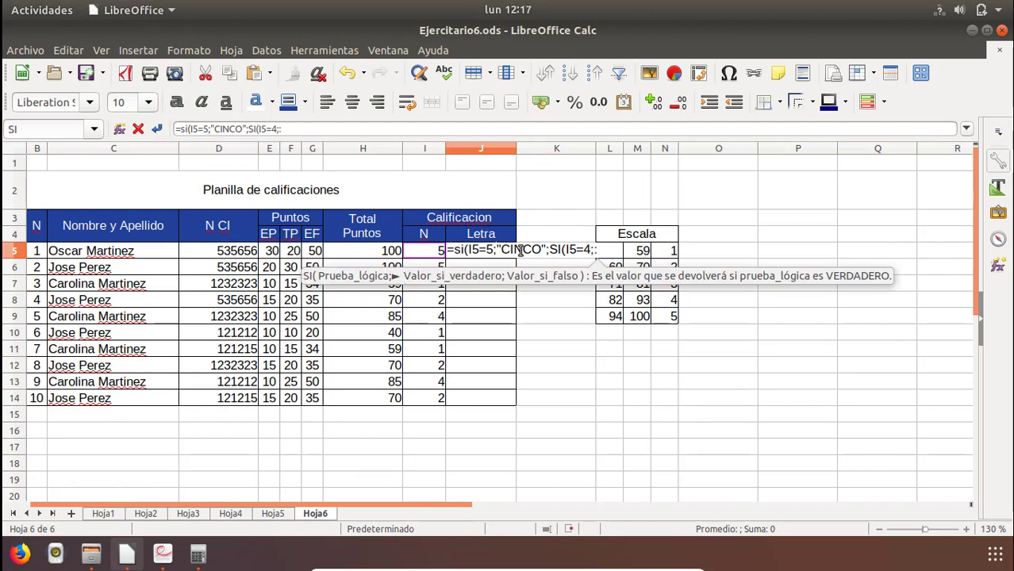
{"action": "key", "text": "BackSpace"}
{"action": "type", "text": "\""}
{"action": "type", "text": "CUA"}
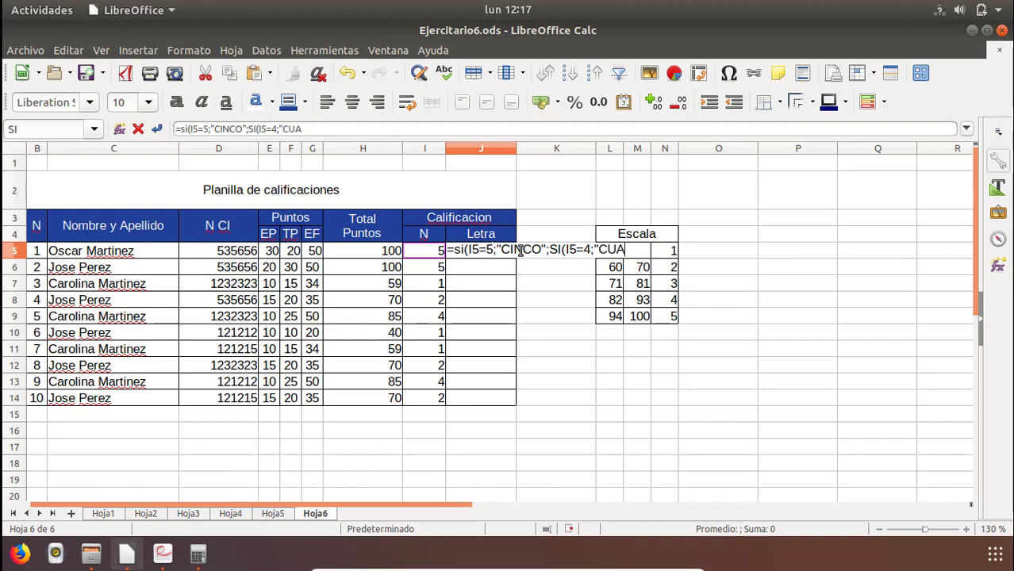
{"action": "type", "text": "TRO\""}
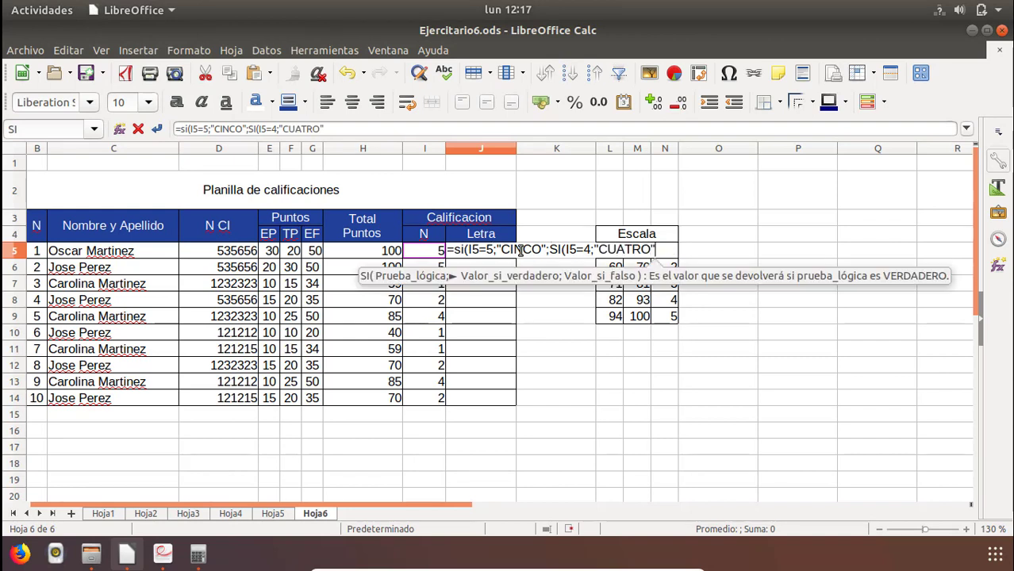
{"action": "type", "text": ";SI"}
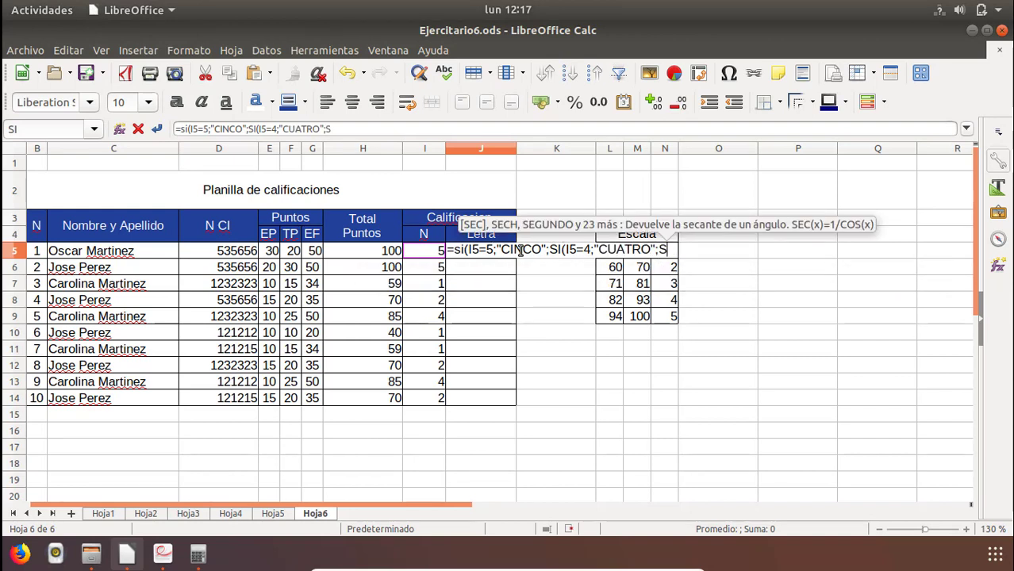
{"action": "type", "text": "("}
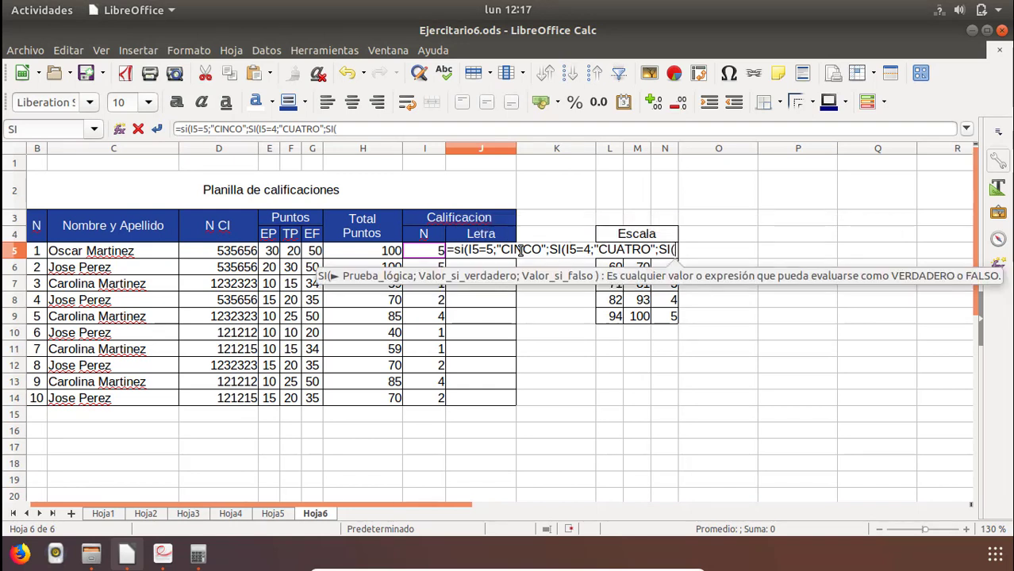
{"action": "type", "text": "I5"}
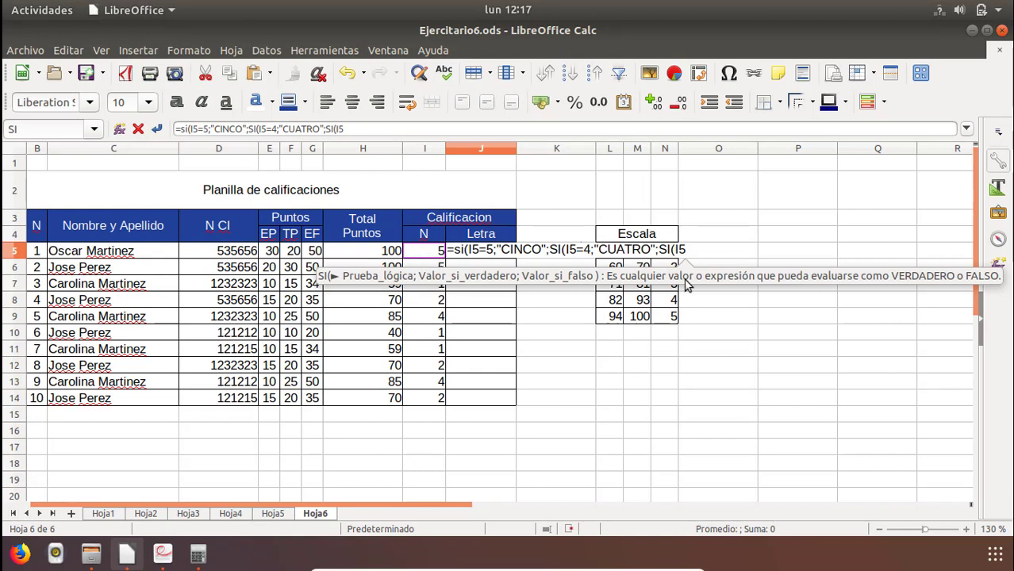
Nest a third SI function in the J5 formula that returns "TRES" when I5 equals 3.
{"action": "type", "text": "=3"}
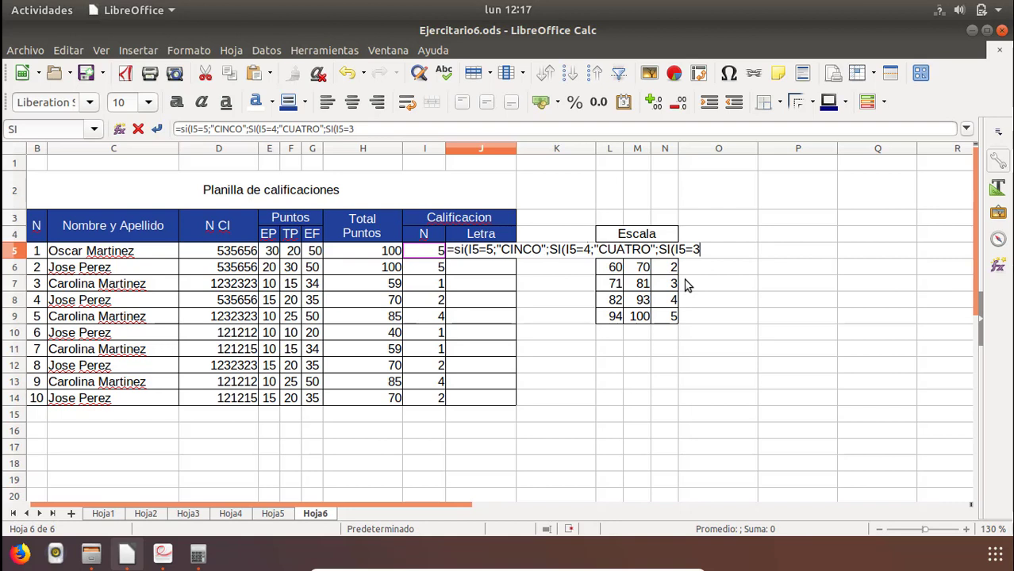
{"action": "type", "text": ";"}
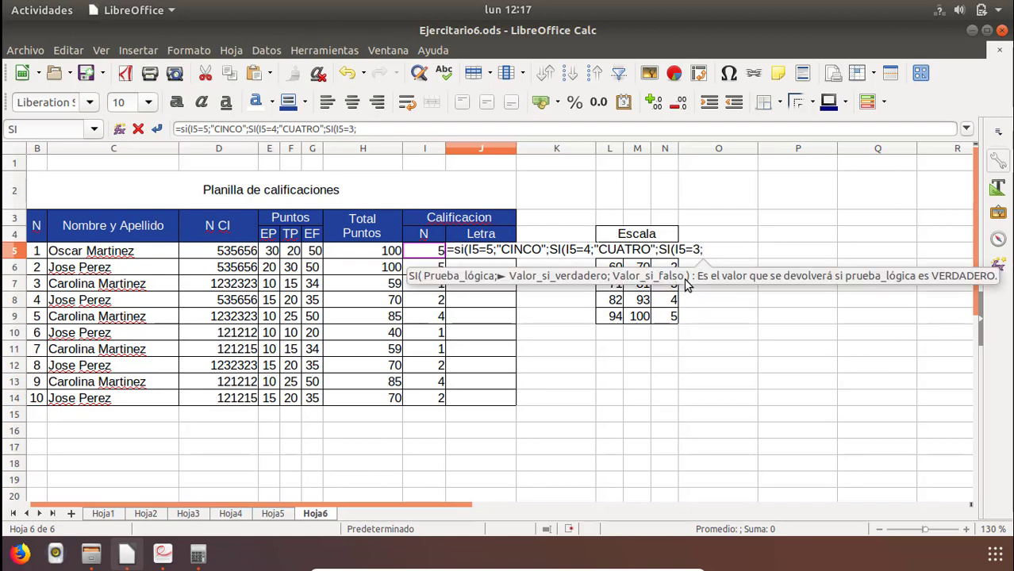
{"action": "type", "text": "\""}
{"action": "type", "text": "R"}
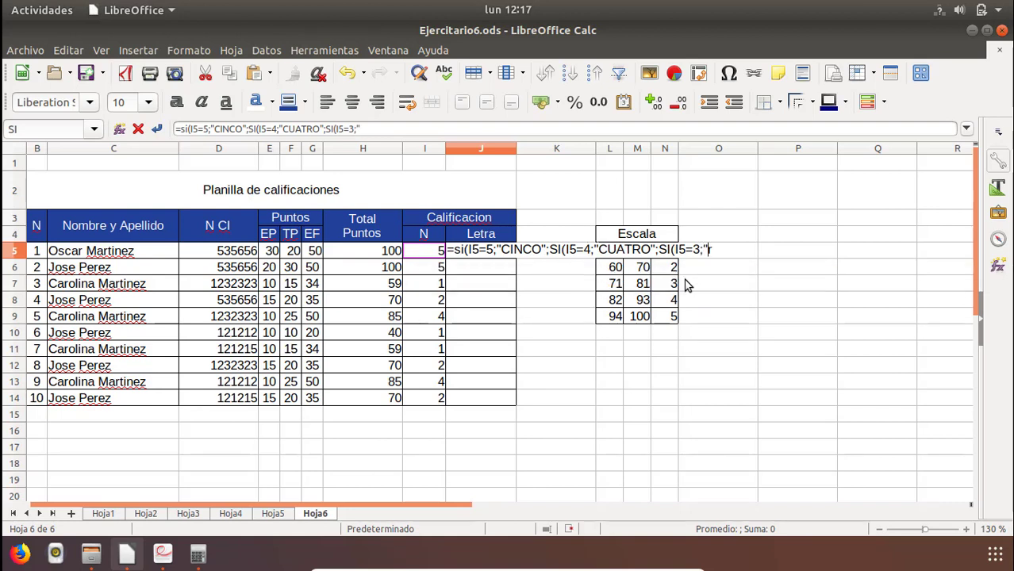
{"action": "type", "text": "ES"}
{"action": "key", "text": "BackSpace"}
{"action": "key", "text": "BackSpace"}
{"action": "key", "text": "BackSpace"}
{"action": "type", "text": "TRES "}
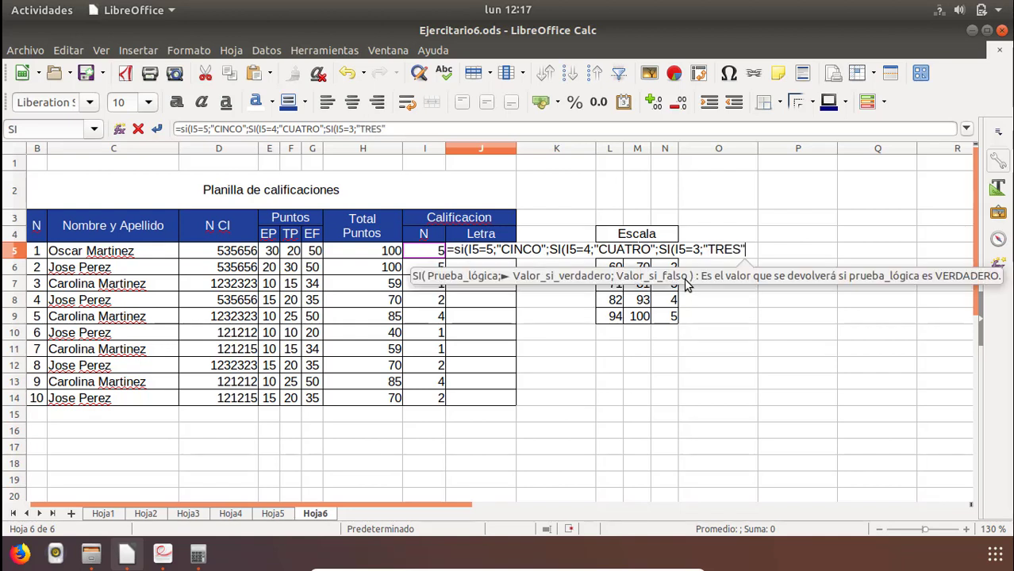
{"action": "type", "text": ";"}
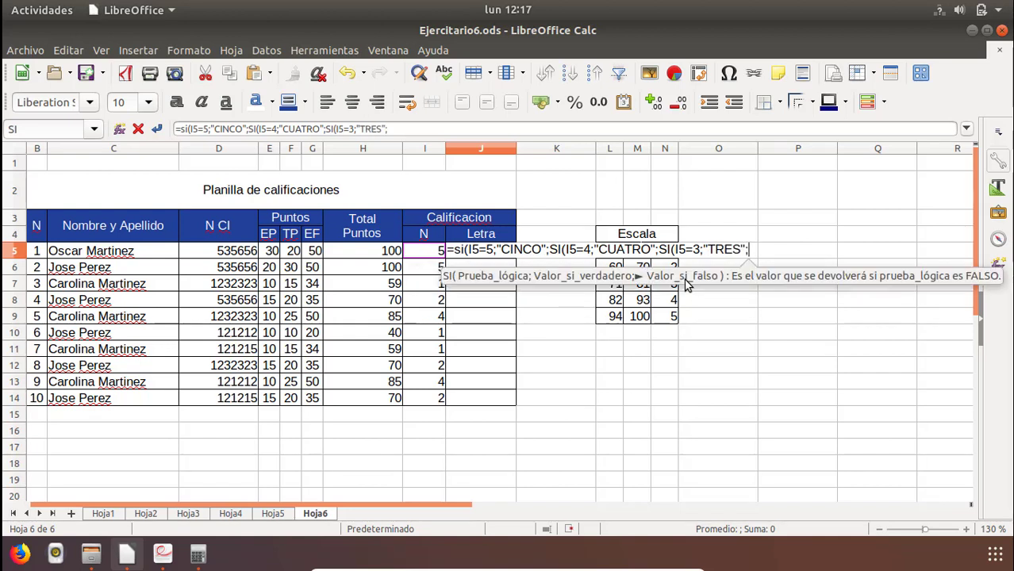
{"action": "type", "text": "SI("}
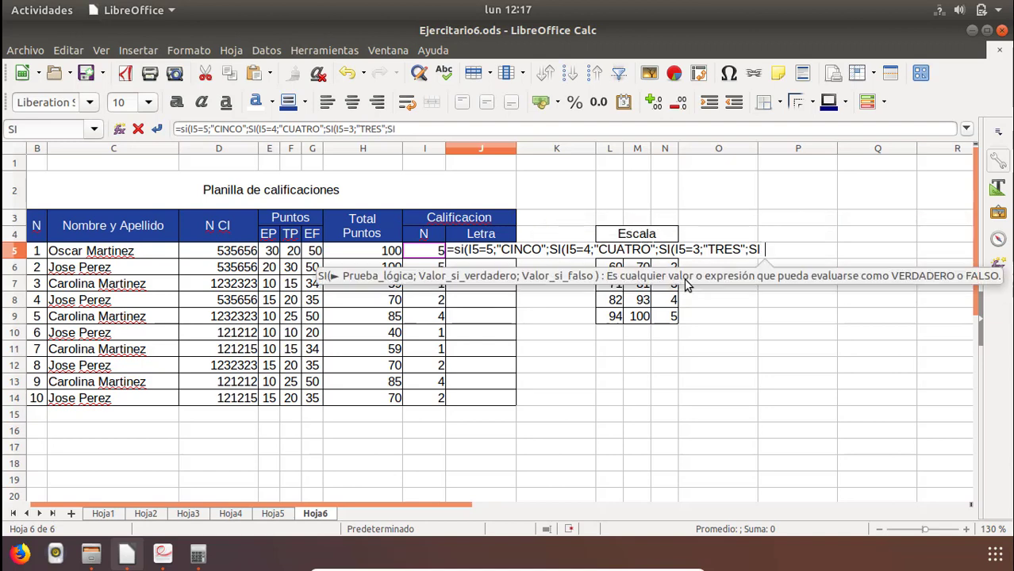
{"action": "type", "text": "I5=2"}
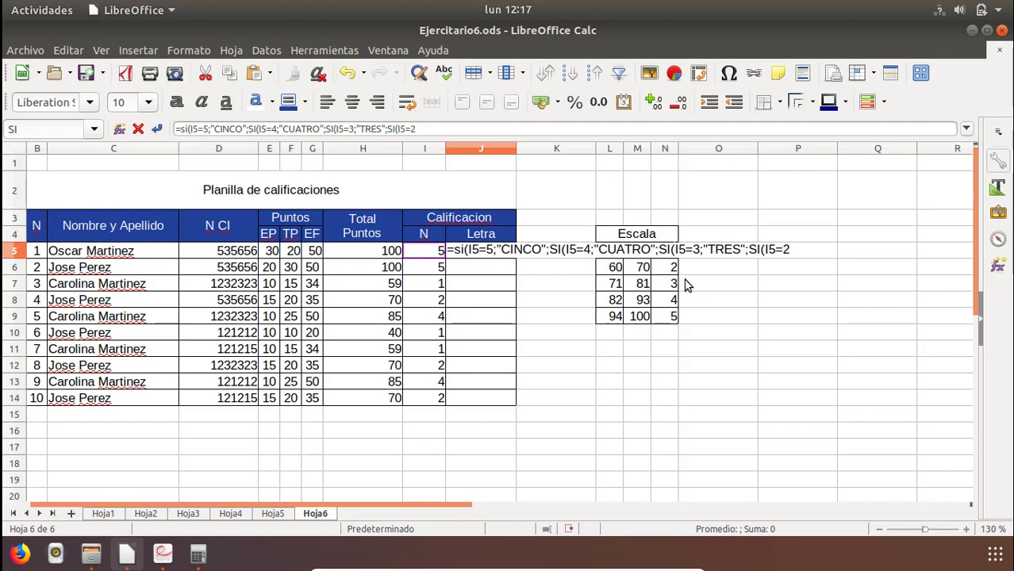
{"action": "type", "text": ";\"DOS"}
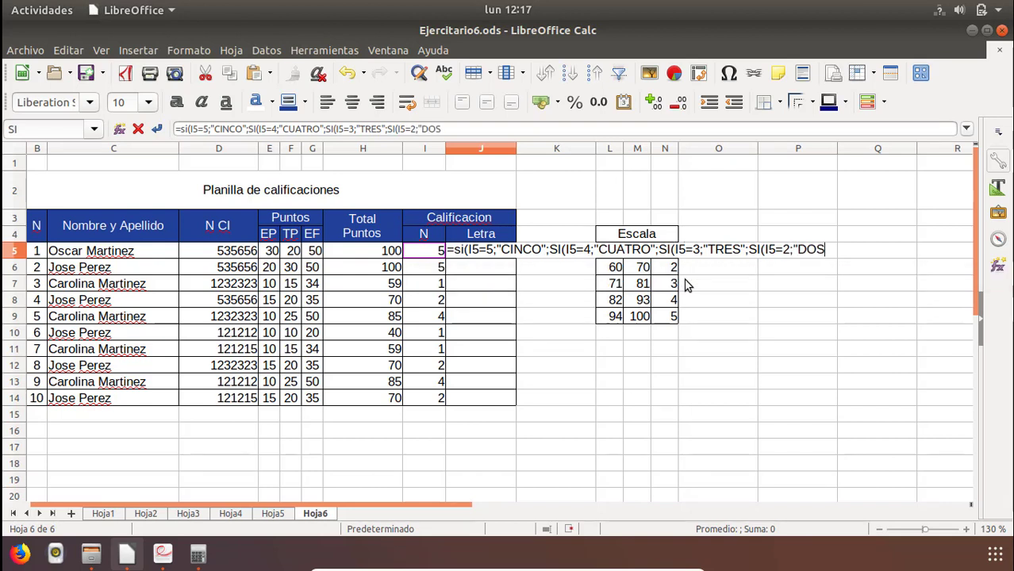
{"action": "type", "text": "\""}
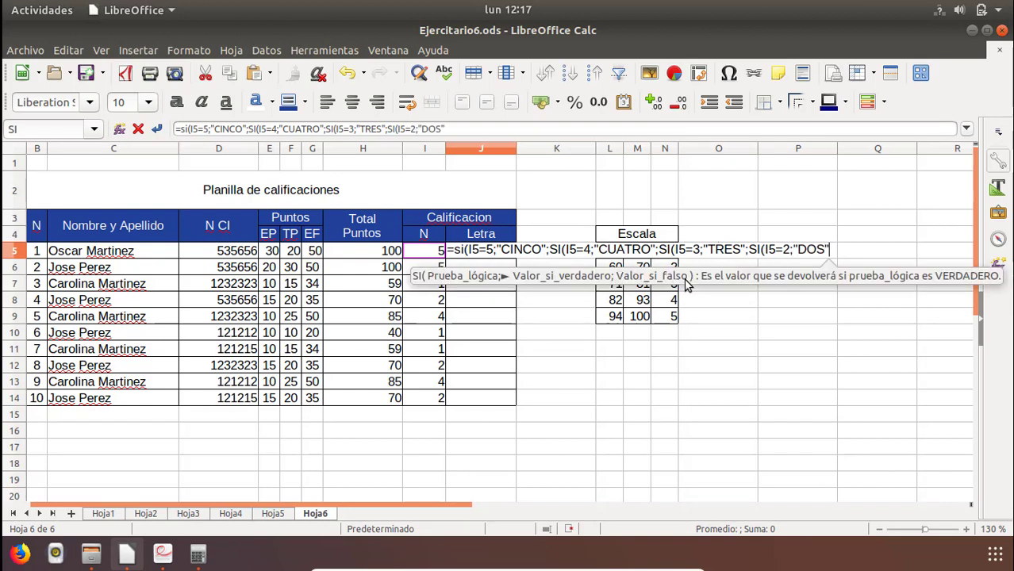
{"action": "type", "text": ";SI"}
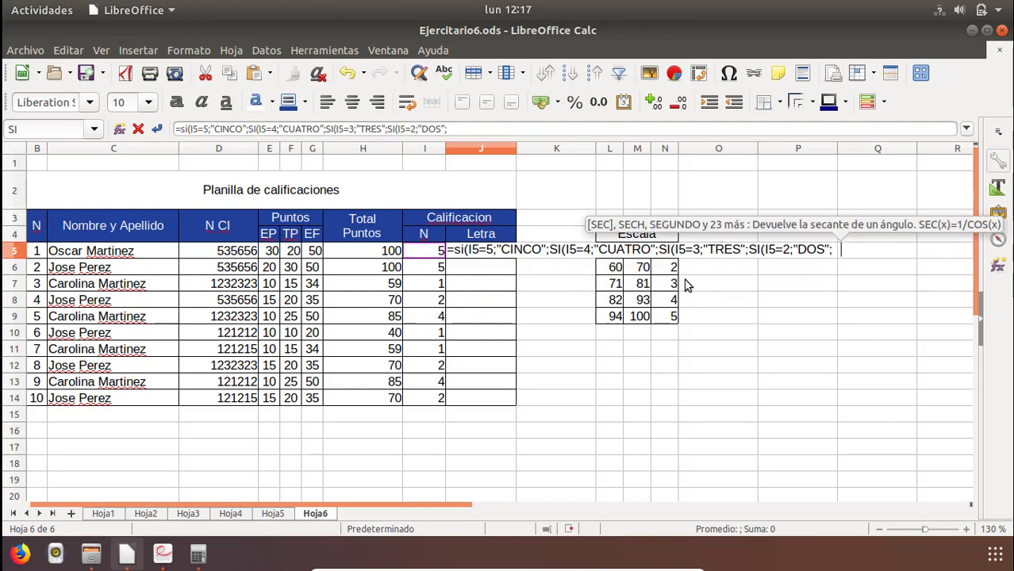
{"action": "type", "text": "("}
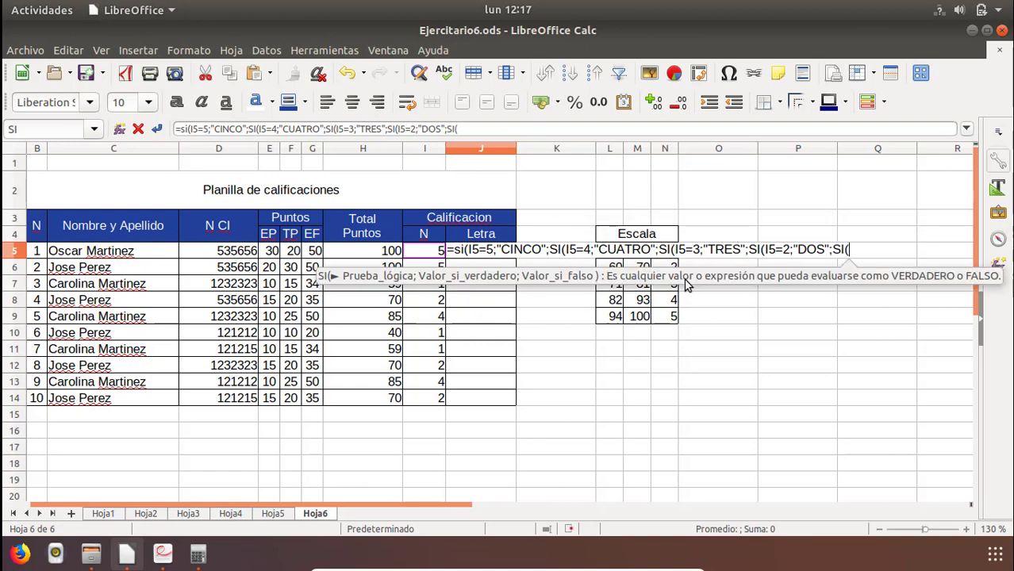
{"action": "type", "text": "I5="}
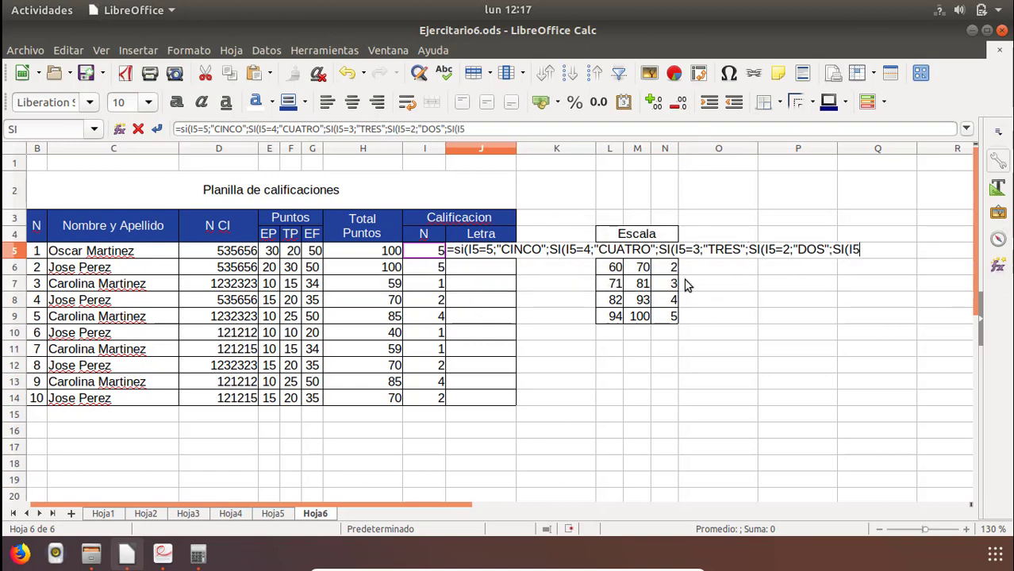
{"action": "type", "text": "1;"}
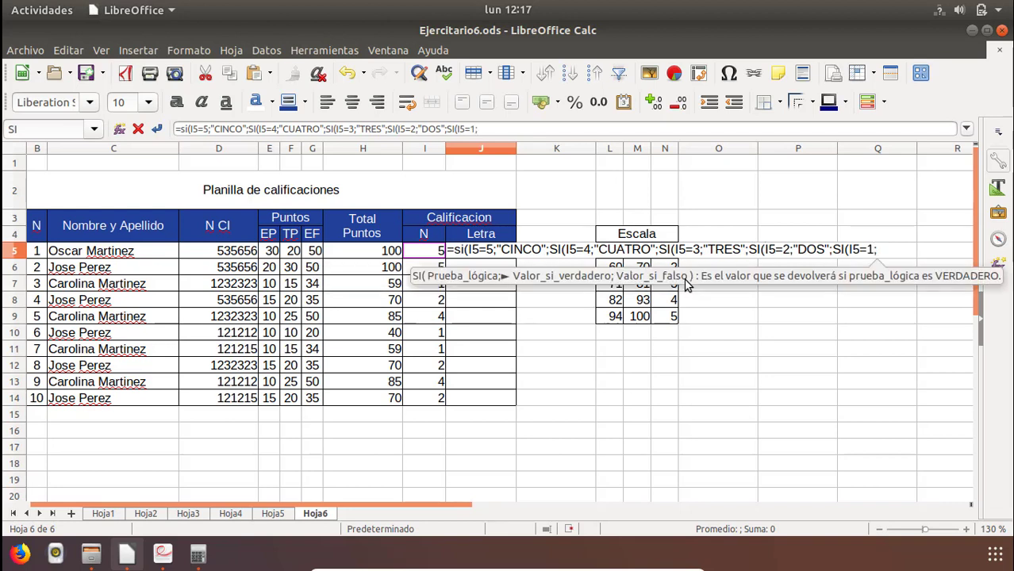
{"action": "type", "text": "\"UNO"}
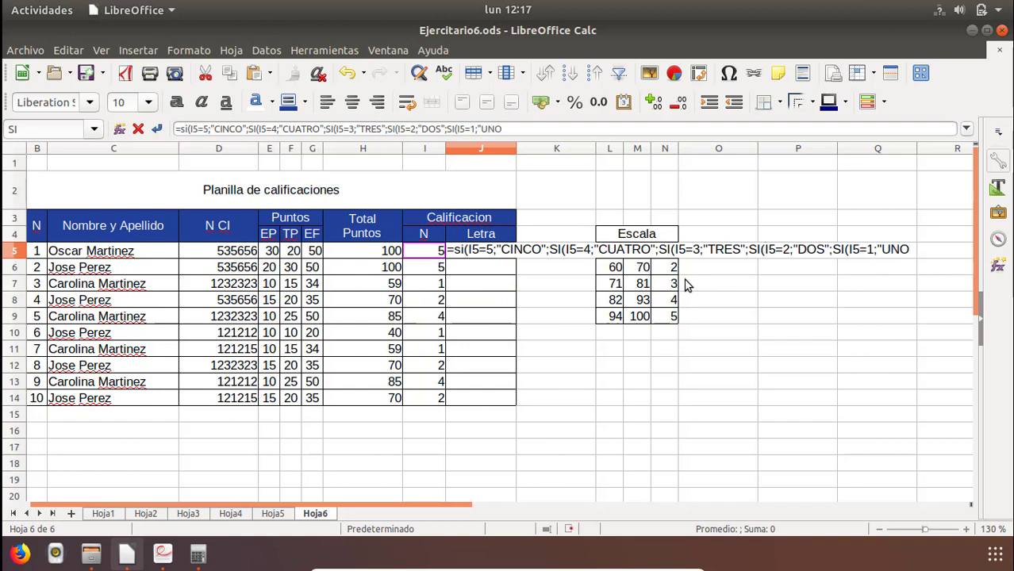
{"action": "type", "text": "\""}
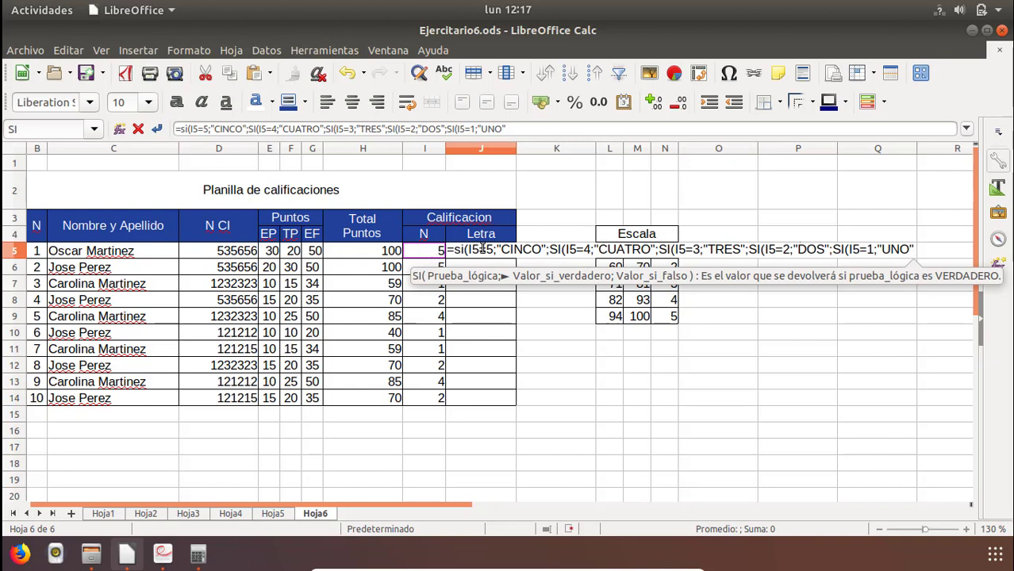
{"action": "type", "text": ";"}
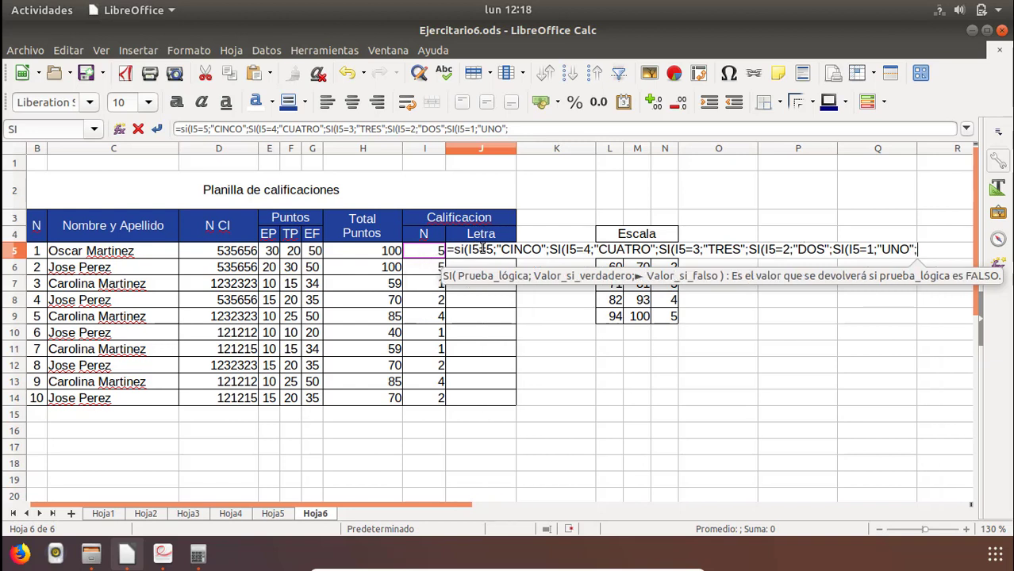
{"action": "type", "text": "\"E"}
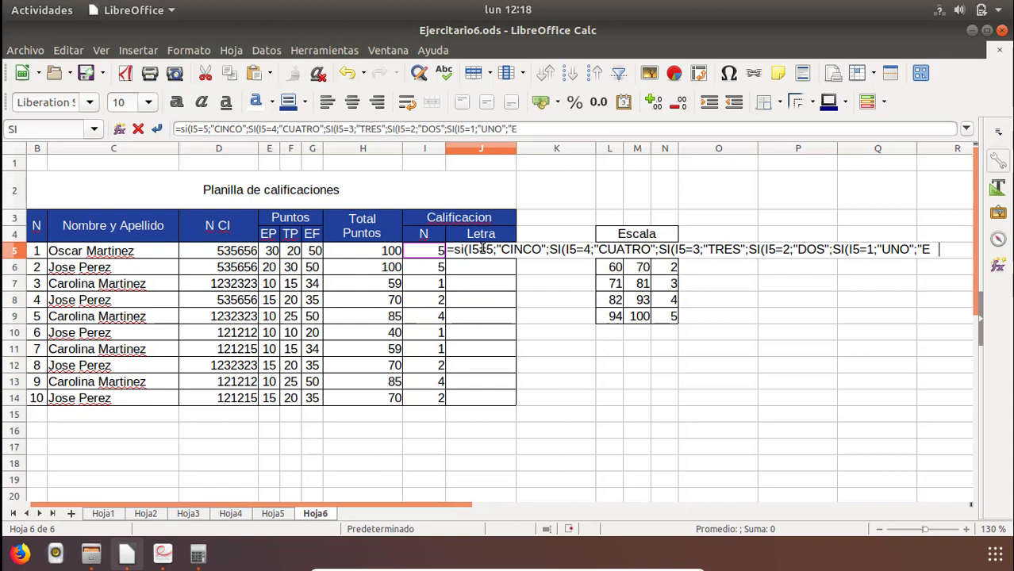
{"action": "type", "text": "RROR"}
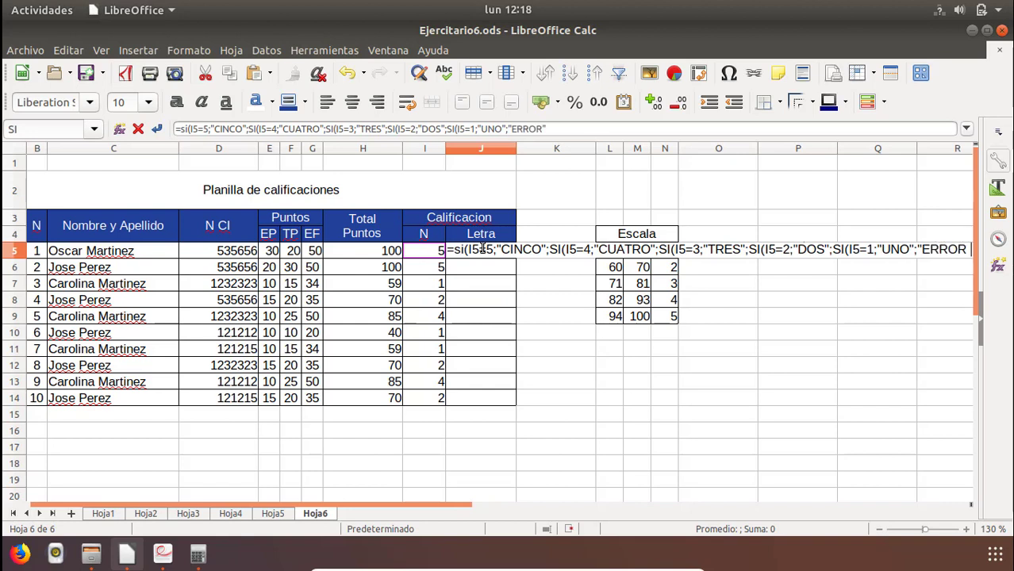
{"action": "type", "text": "\""}
{"action": "type", "text": "))"}
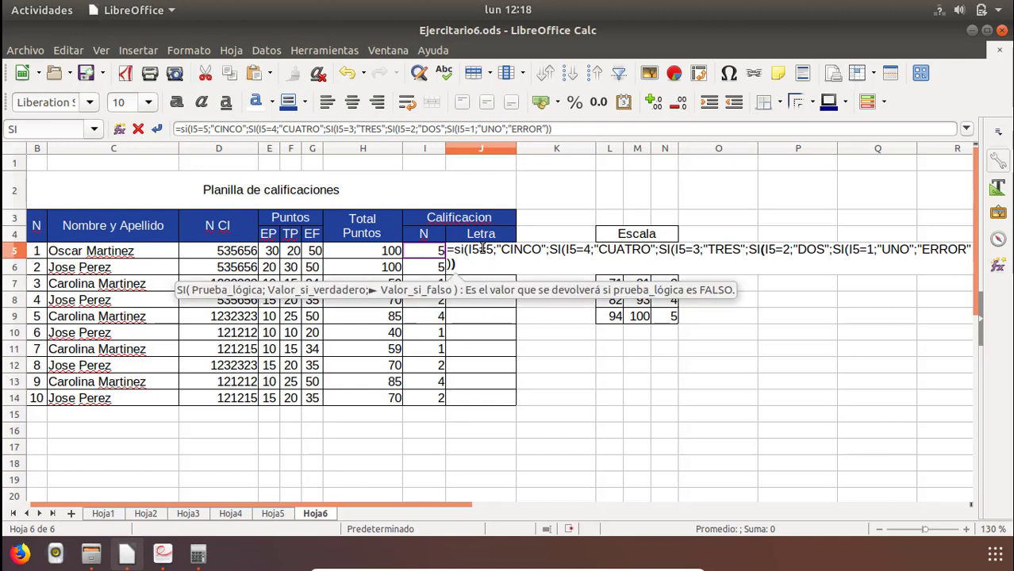
{"action": "type", "text": ")))"}
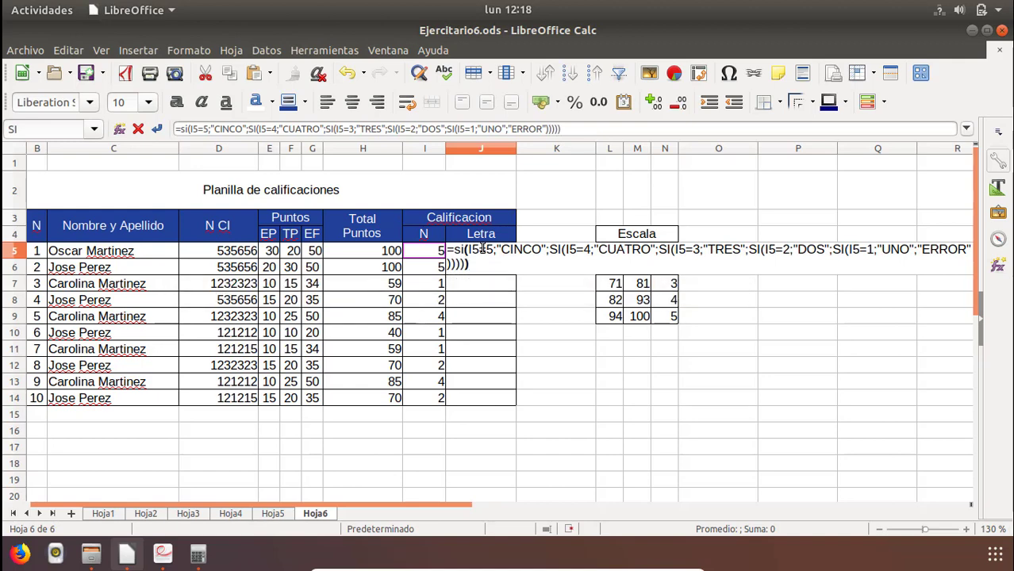
Finish the J5 formula with "ERROR" as the final false value, close all five SI functions and enter it.
{"action": "key", "text": "Return"}
Copy the Letra formula from J5 into J6:J14 and check the copied formulas against the row 8 total and grade.
{"action": "left_click", "coordinate": [481, 250]}
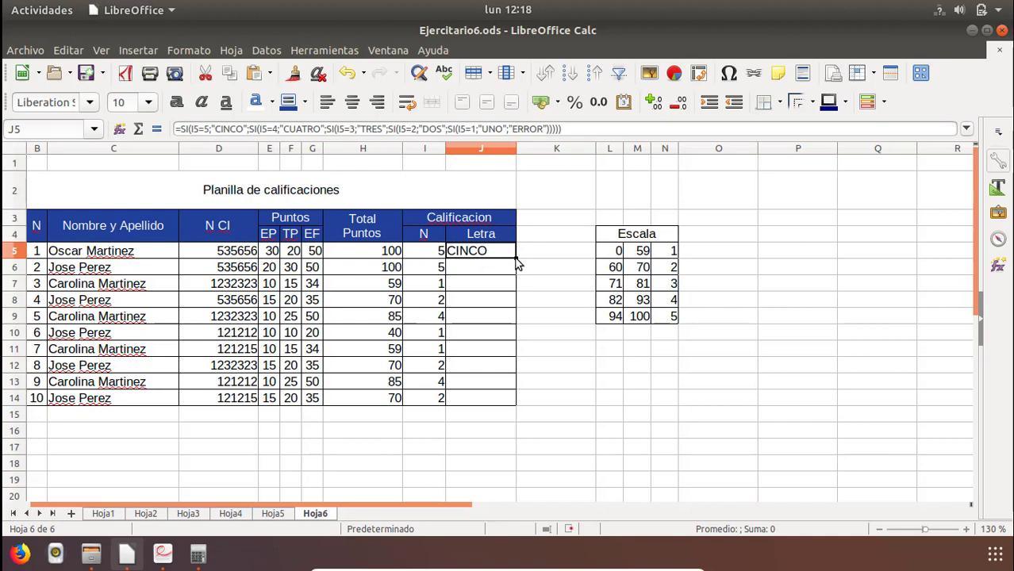
{"action": "left_click_drag", "start_coordinate": [516, 258], "coordinate": [508, 405]}
{"action": "left_click", "coordinate": [489, 274]}
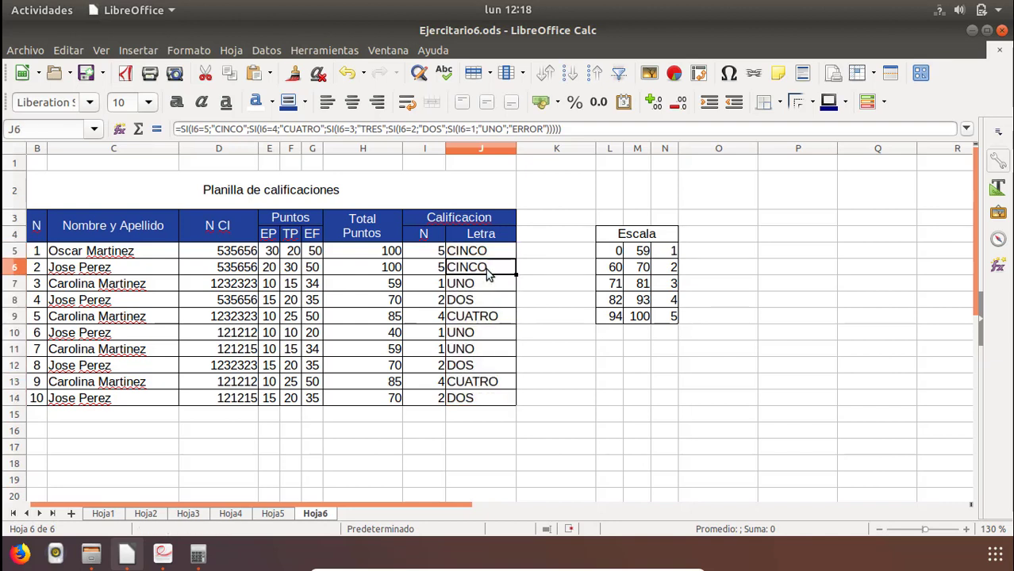
{"action": "key", "text": "Down"}
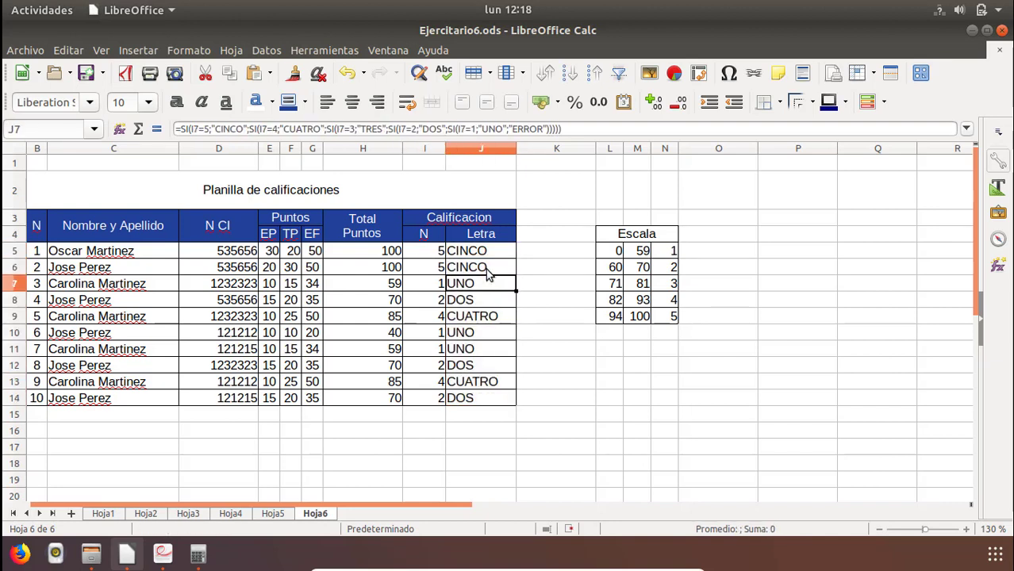
{"action": "key", "text": "Down"}
{"action": "key", "text": "Left"}
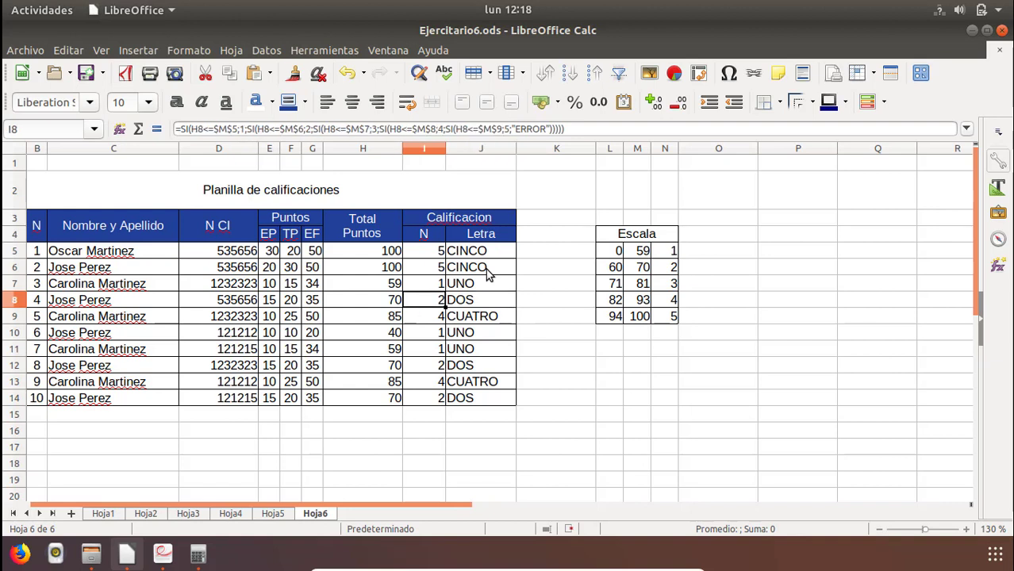
{"action": "key", "text": "Left"}
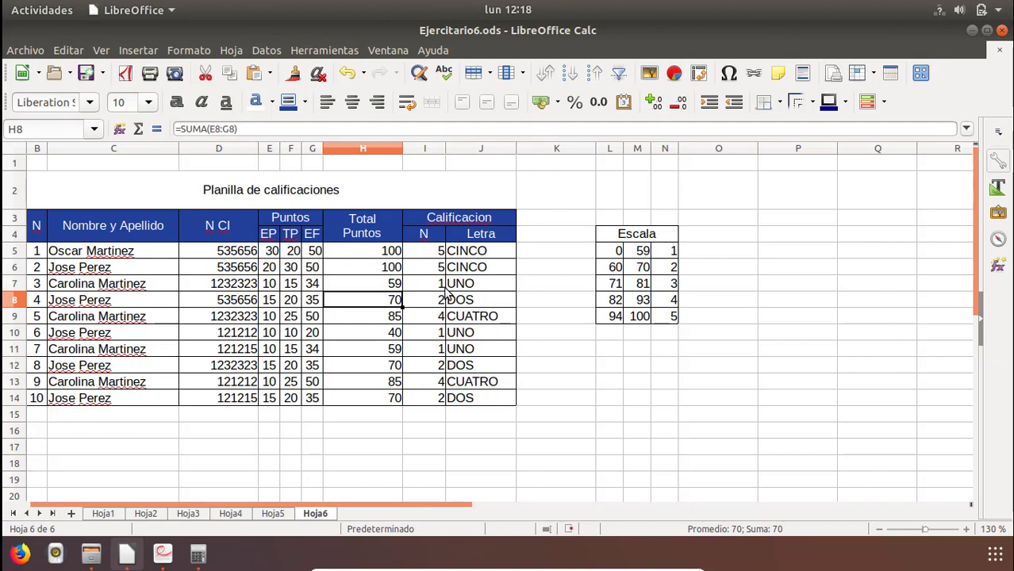
{"action": "left_click", "coordinate": [434, 306]}
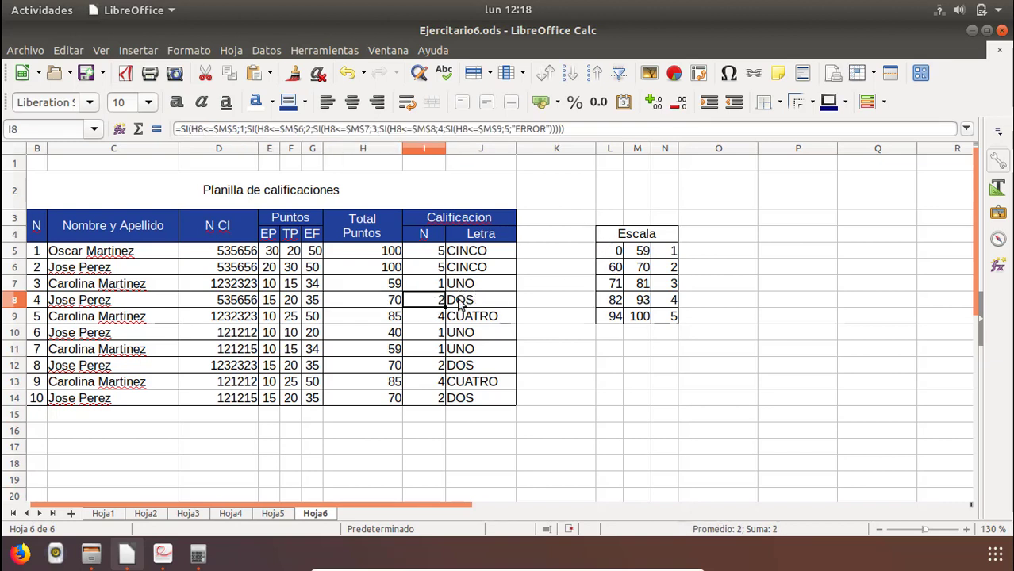
{"action": "left_click", "coordinate": [460, 303]}
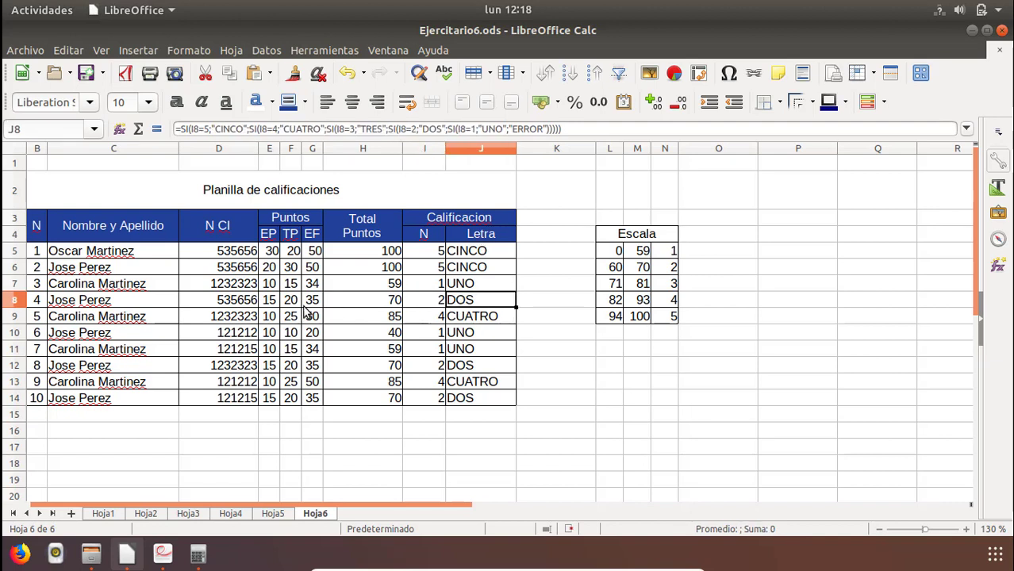
Set the EF points in G5 to 51 to test the grade formulas with a total above the Escala.
{"action": "left_click", "coordinate": [315, 254]}
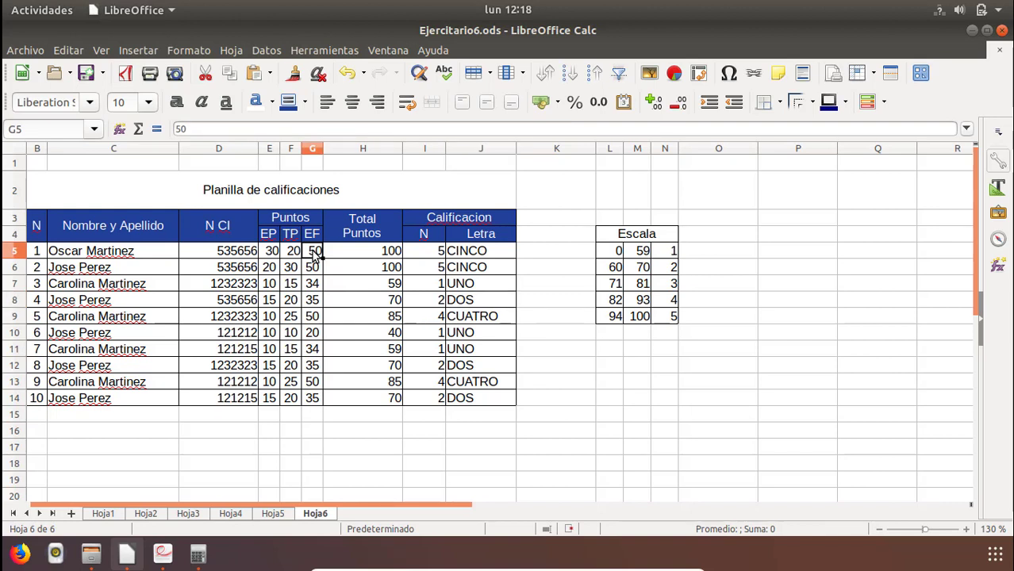
{"action": "type", "text": "51"}
{"action": "key", "text": "Return"}
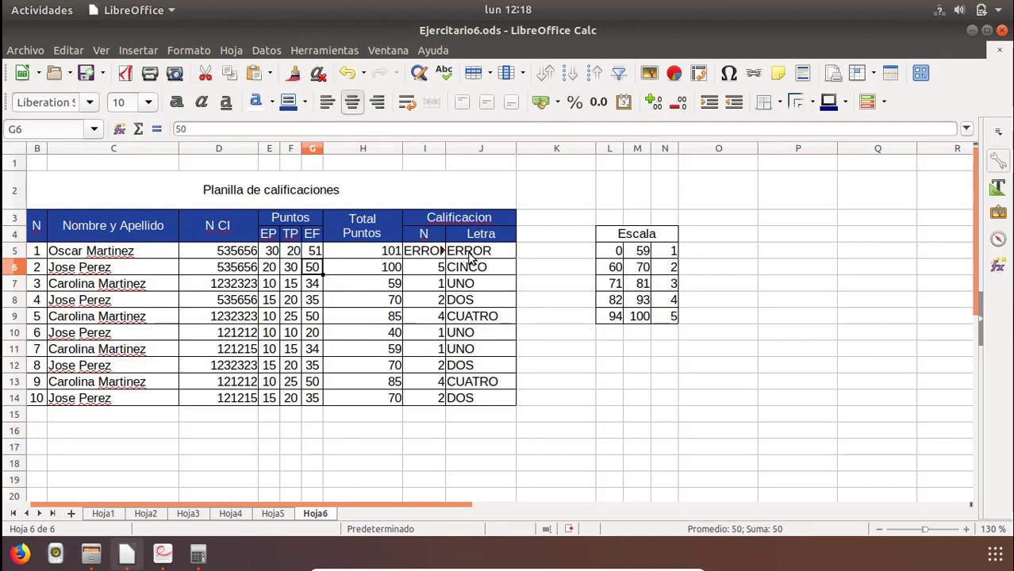
Restore the EF points in G5 to 50.
{"action": "left_click", "coordinate": [315, 254]}
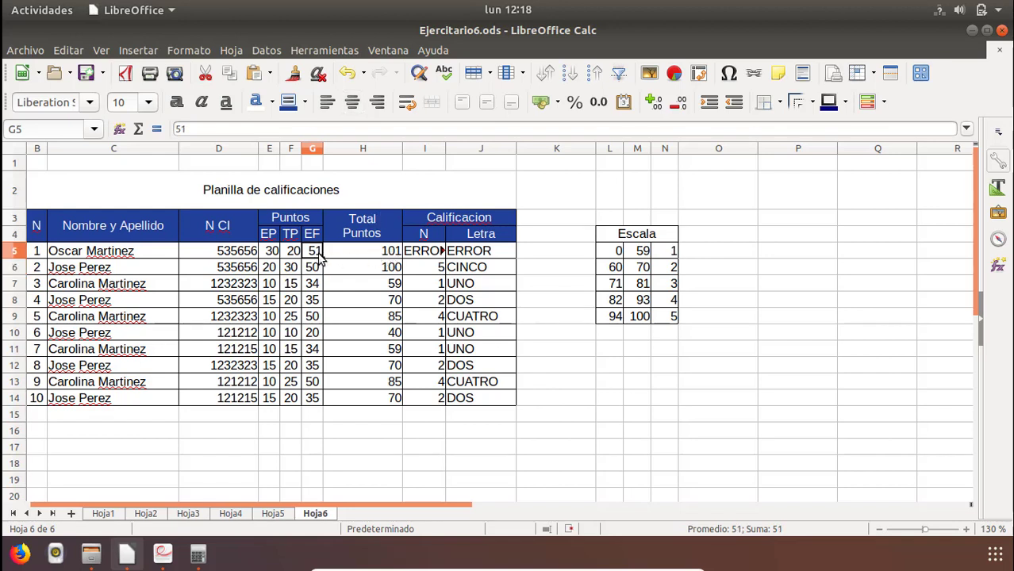
{"action": "type", "text": "50"}
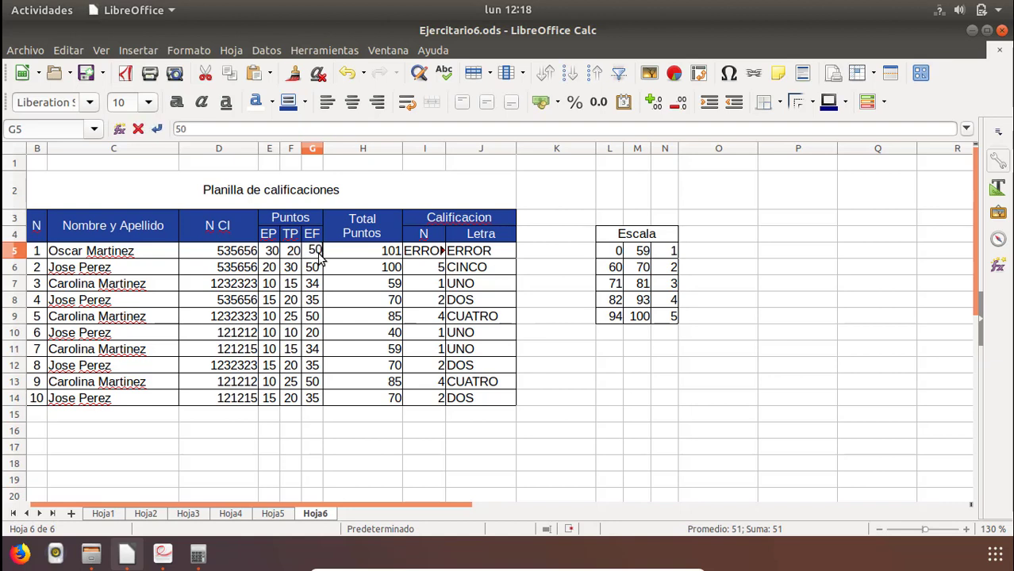
{"action": "key", "text": "Return"}
{"action": "key", "text": "Left"}
{"action": "key", "text": "Up"}
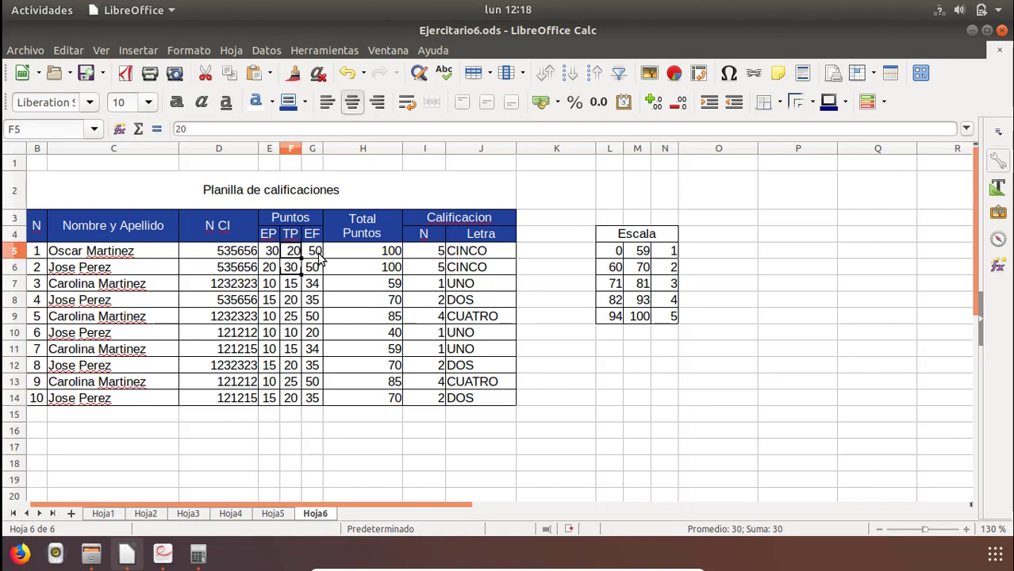
Review the copied nested SI formulas down the Letra column, including the cell references in J13, and the numeric grade formula in I7.
{"action": "key", "text": "Right"}
{"action": "key", "text": "Right"}
{"action": "key", "text": "Right"}
{"action": "key", "text": "Right"}
{"action": "key", "text": "Down"}
{"action": "key", "text": "Down"}
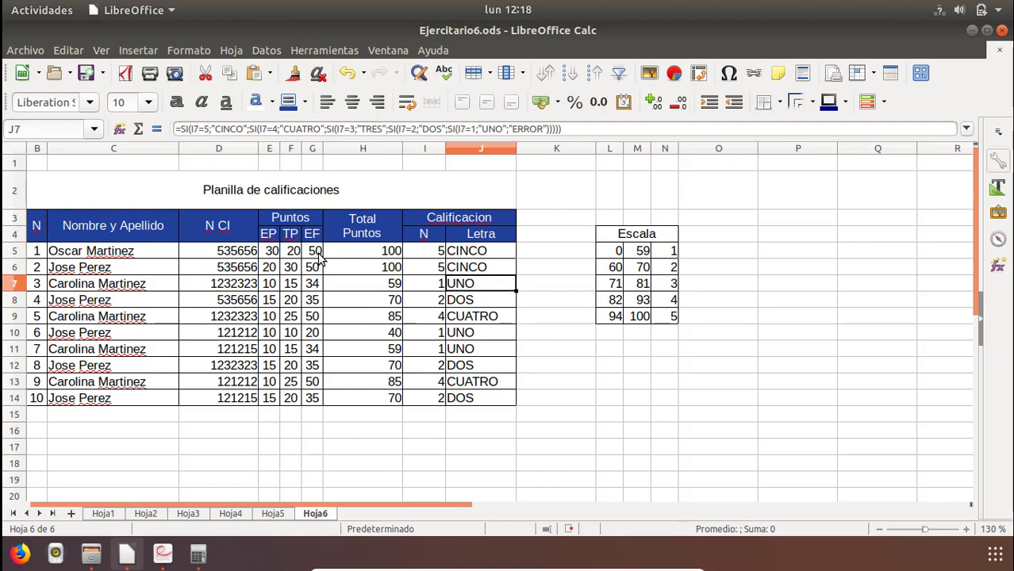
{"action": "key", "text": "Down"}
{"action": "key", "text": "Down"}
{"action": "key", "text": "Down"}
{"action": "key", "text": "Down"}
{"action": "key", "text": "Down"}
{"action": "key", "text": "Down"}
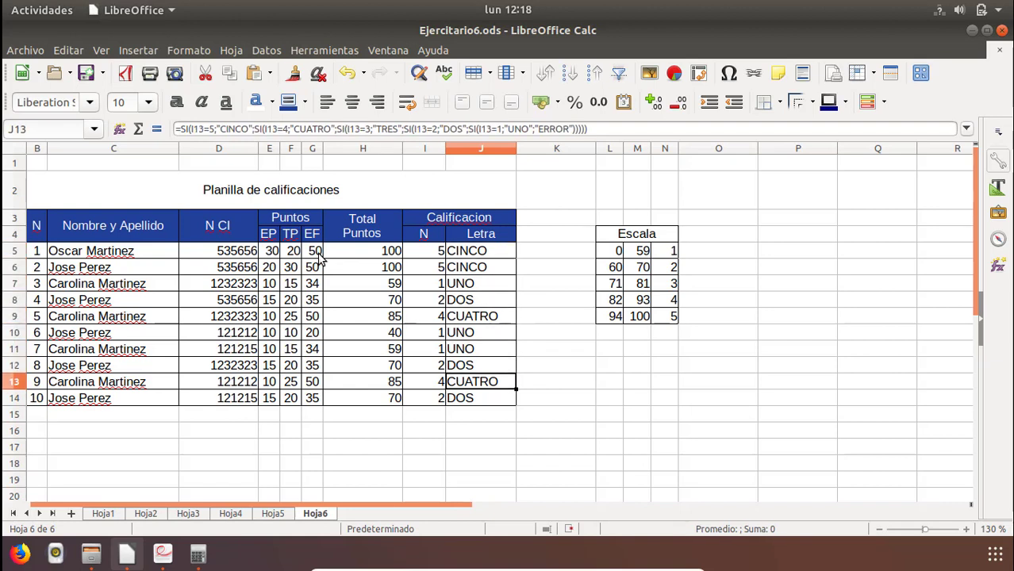
{"action": "left_click", "coordinate": [595, 129]}
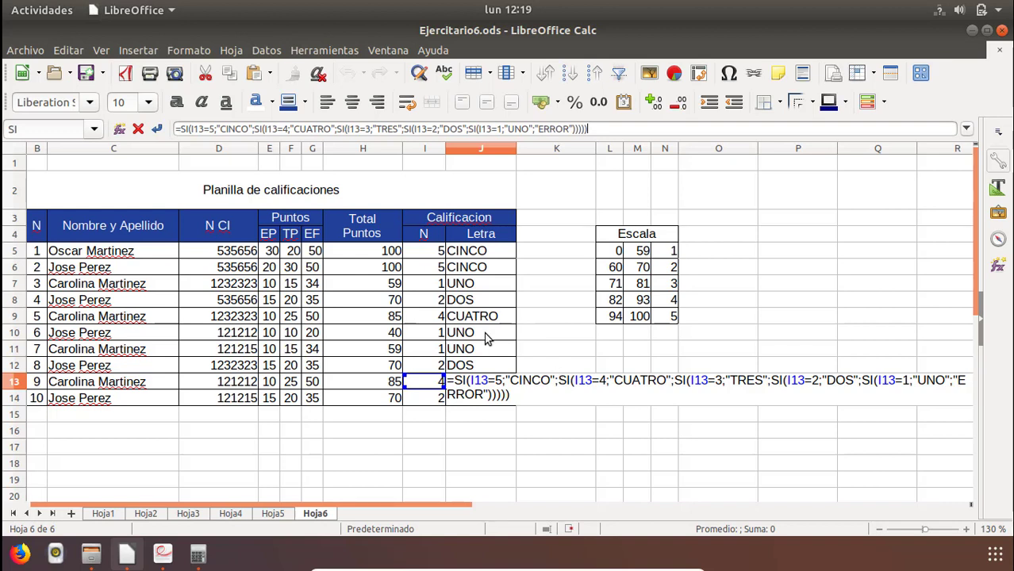
{"action": "key", "text": "Return"}
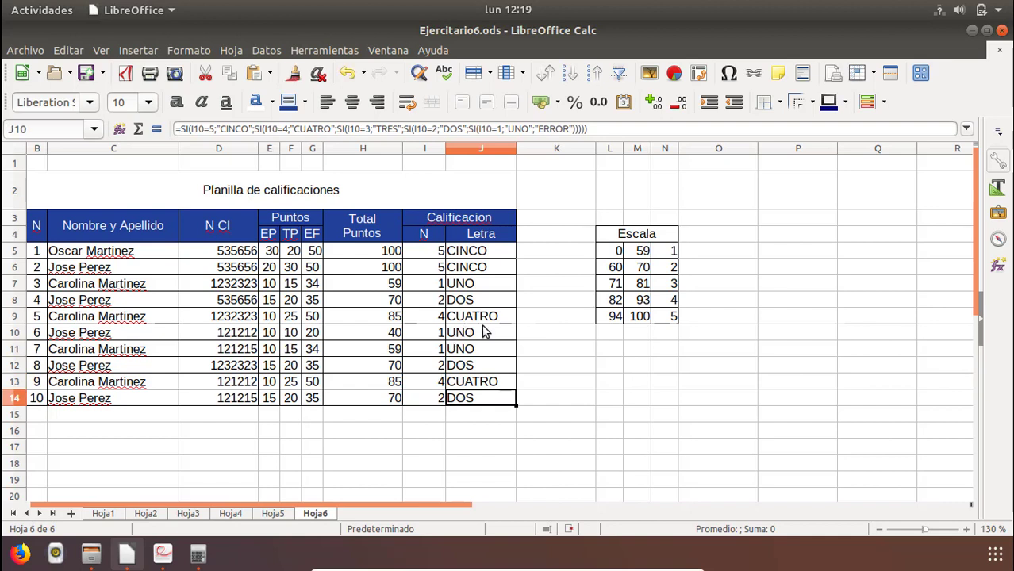
{"action": "left_click", "coordinate": [481, 332]}
{"action": "left_click", "coordinate": [474, 302]}
{"action": "left_click", "coordinate": [468, 283]}
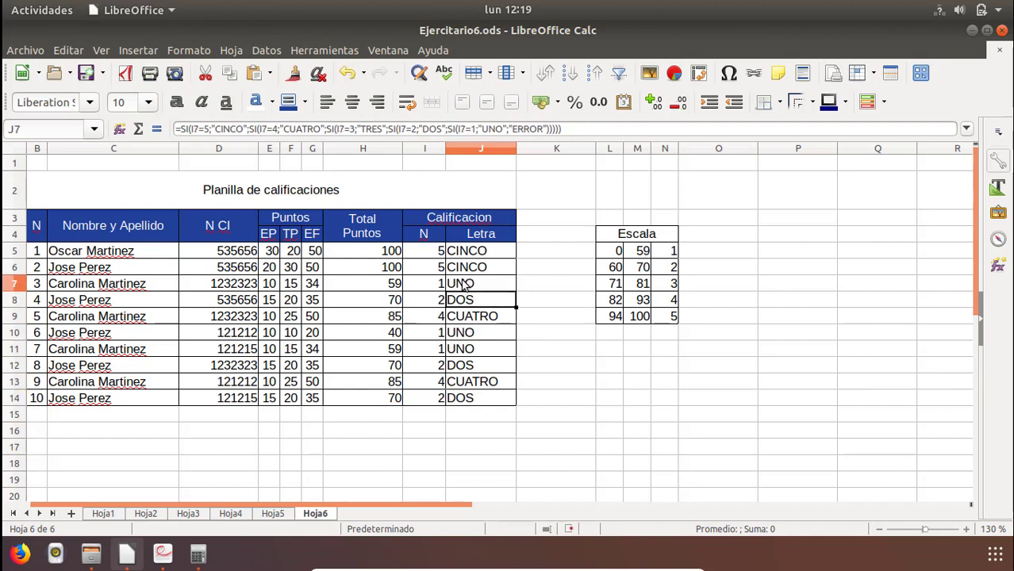
{"action": "left_click", "coordinate": [436, 284]}
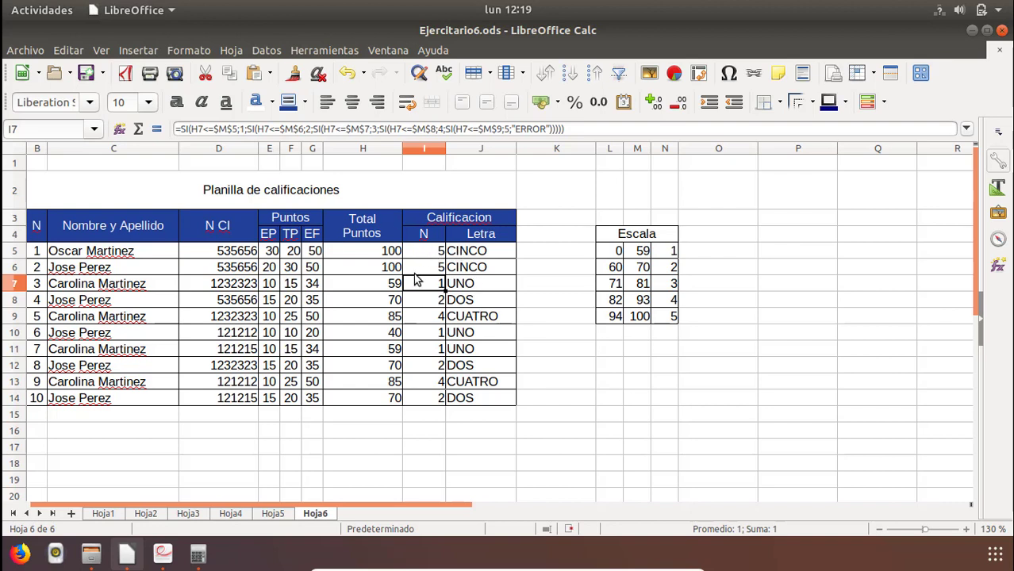
Center the total points and numeric grades in H5:I14 horizontally and save the spreadsheet.
{"action": "left_click", "coordinate": [363, 254]}
{"action": "left_click_drag", "start_coordinate": [414, 262], "coordinate": [418, 401]}
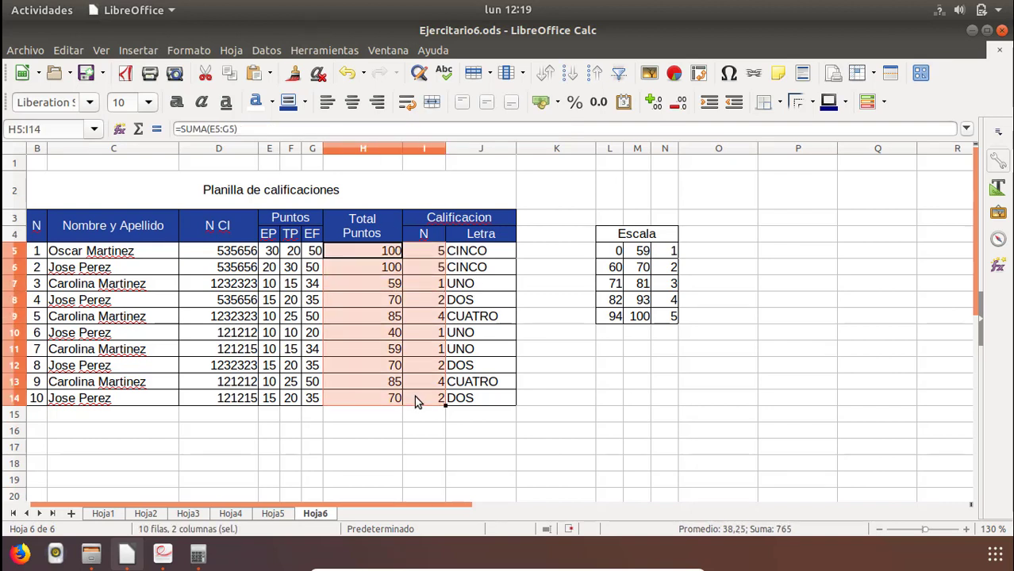
{"action": "left_click", "coordinate": [352, 101]}
{"action": "left_click", "coordinate": [555, 367]}
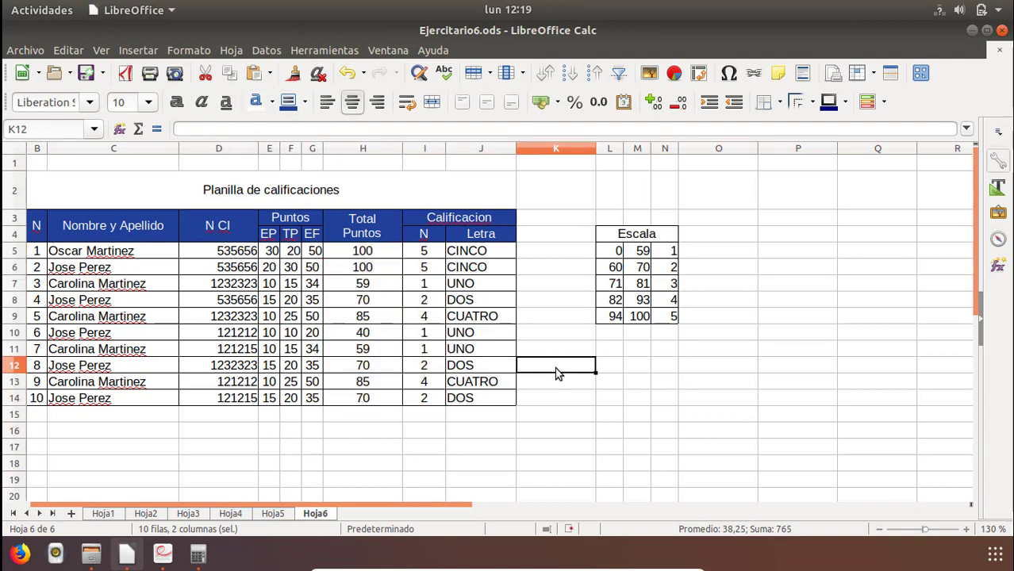
{"action": "left_click", "coordinate": [85, 72]}
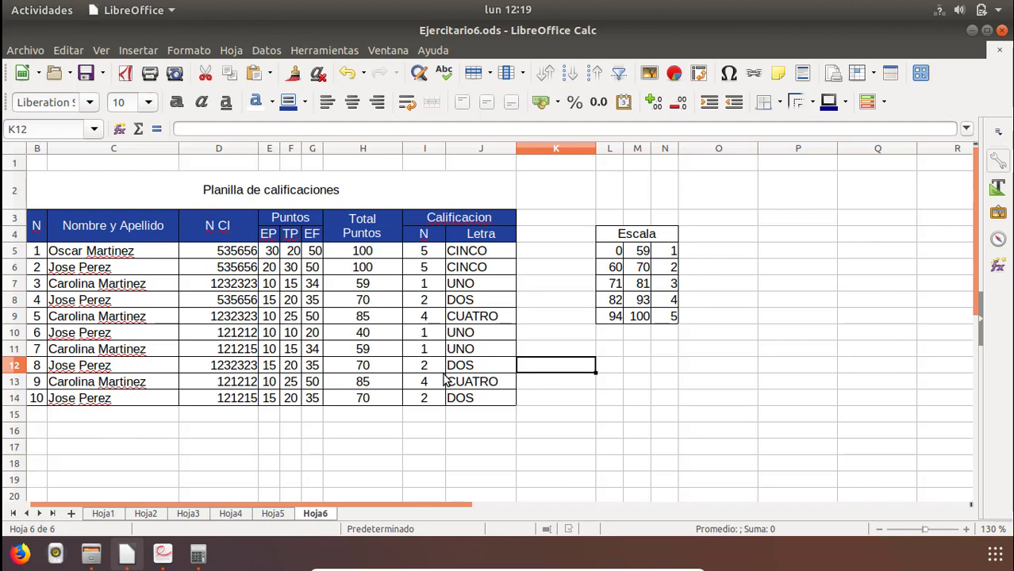
{"action": "left_click", "coordinate": [363, 316]}
{"action": "left_click", "coordinate": [274, 282]}
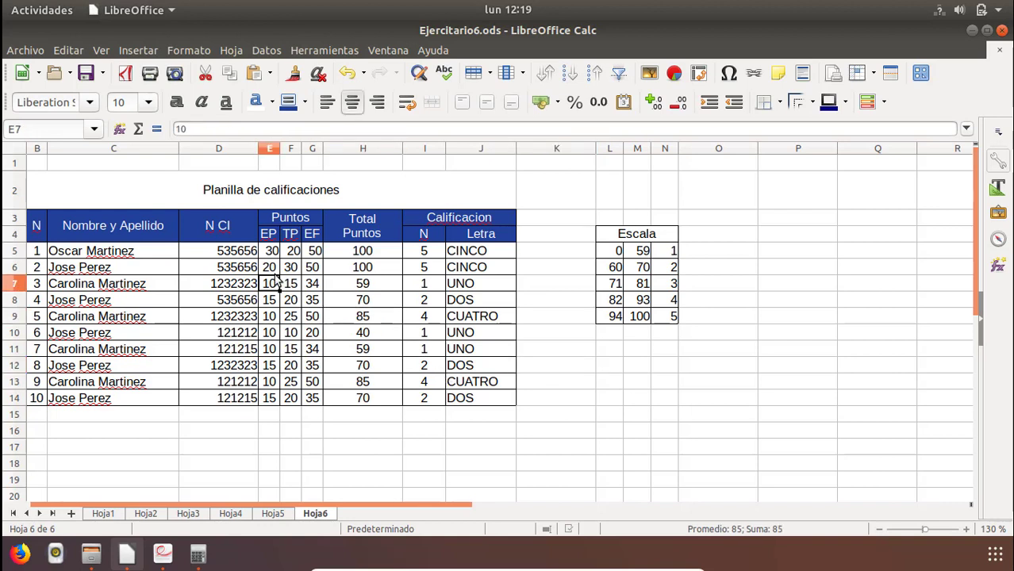
{"action": "left_click", "coordinate": [111, 287]}
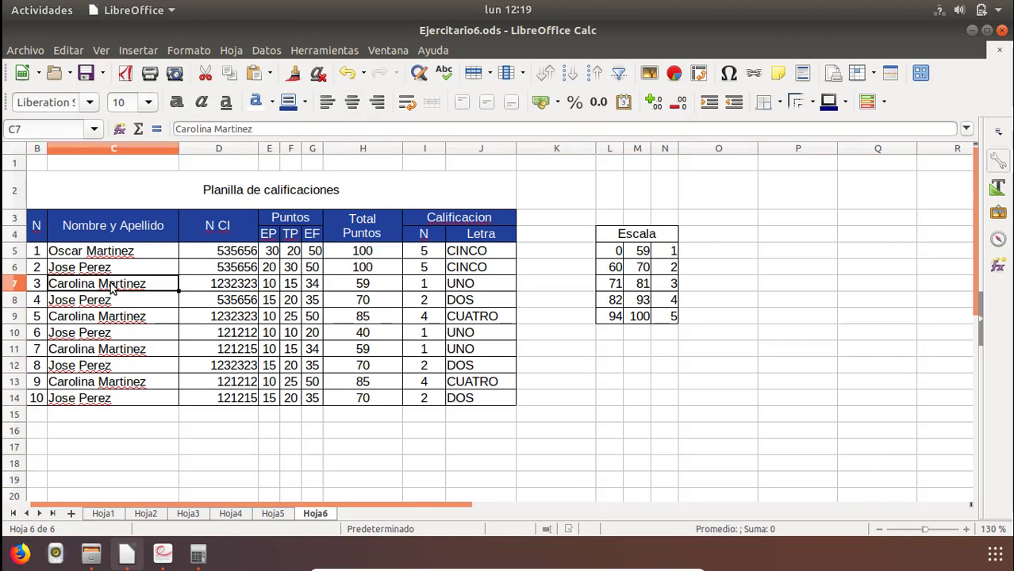
{"action": "left_click", "coordinate": [472, 263]}
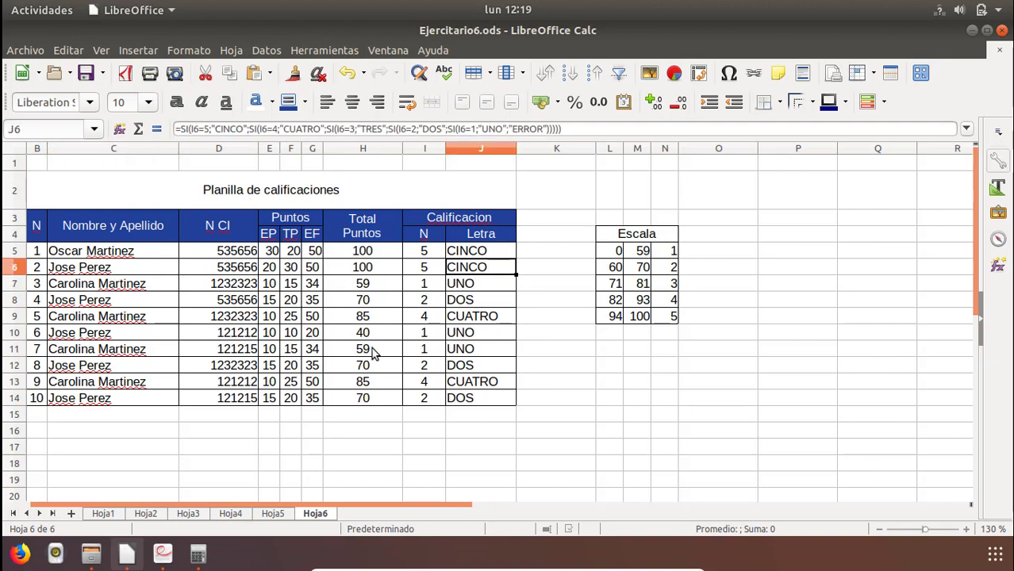